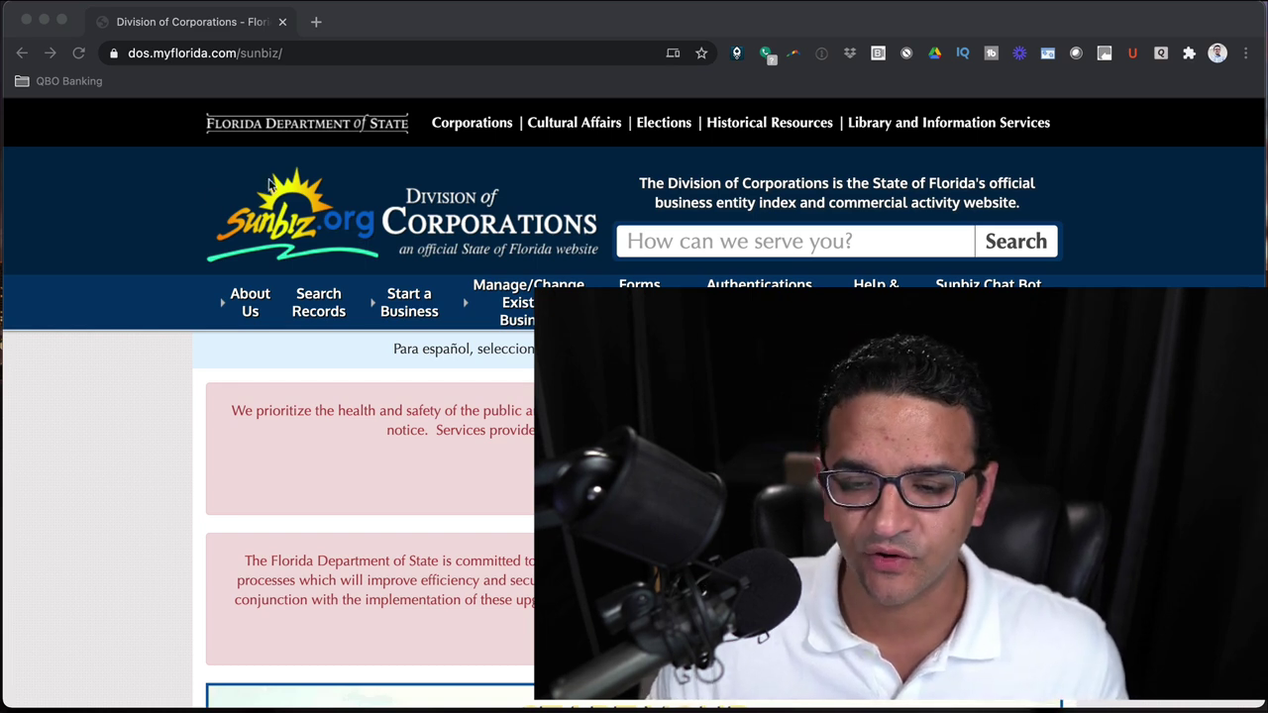
Step: Focus the browser and open Sunbiz's Search Records page from the navigation bar
left_click(145, 204)
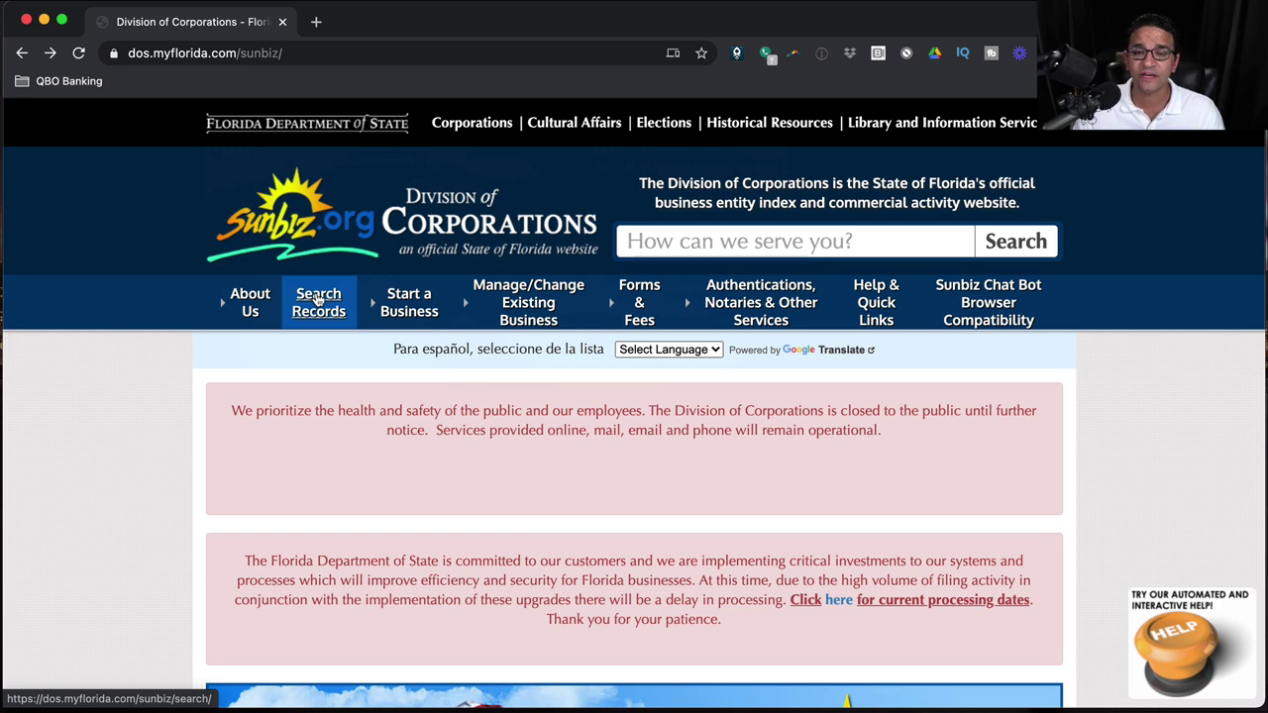
left_click(317, 299)
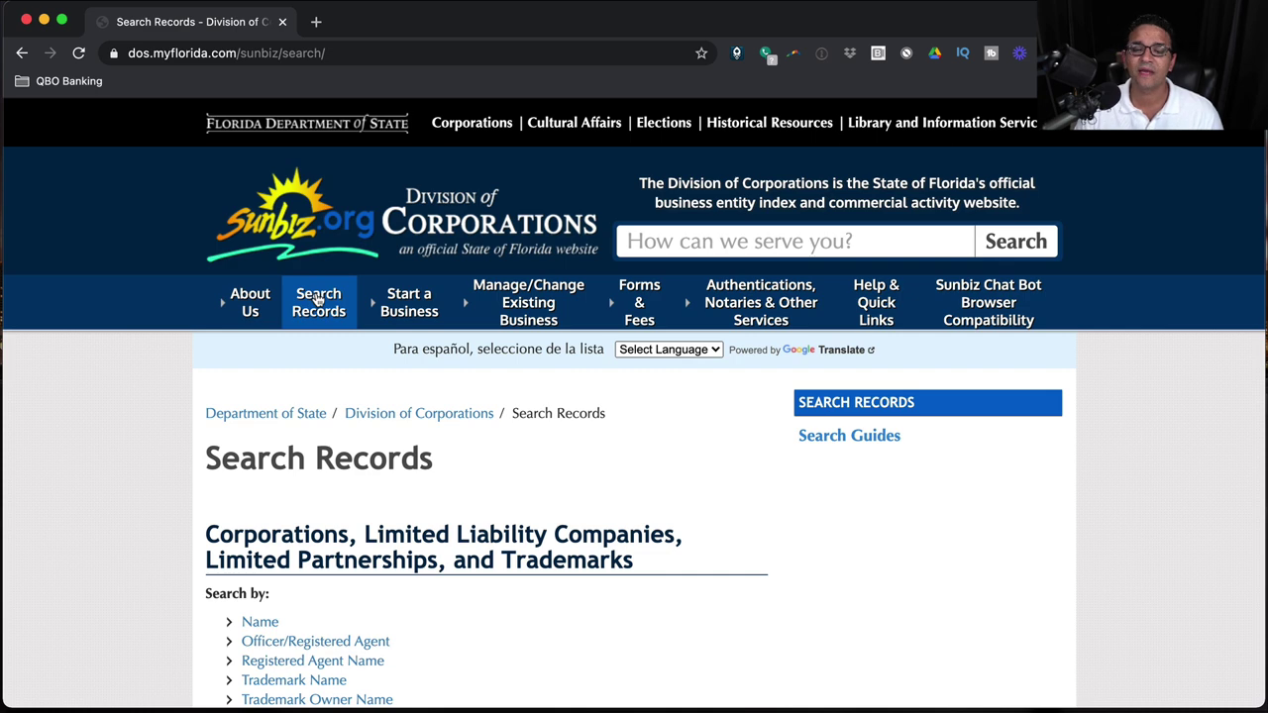
Step: Open the search-by-Name page and place the cursor in the empty Entity Name field
scroll(317, 276, "down", 3)
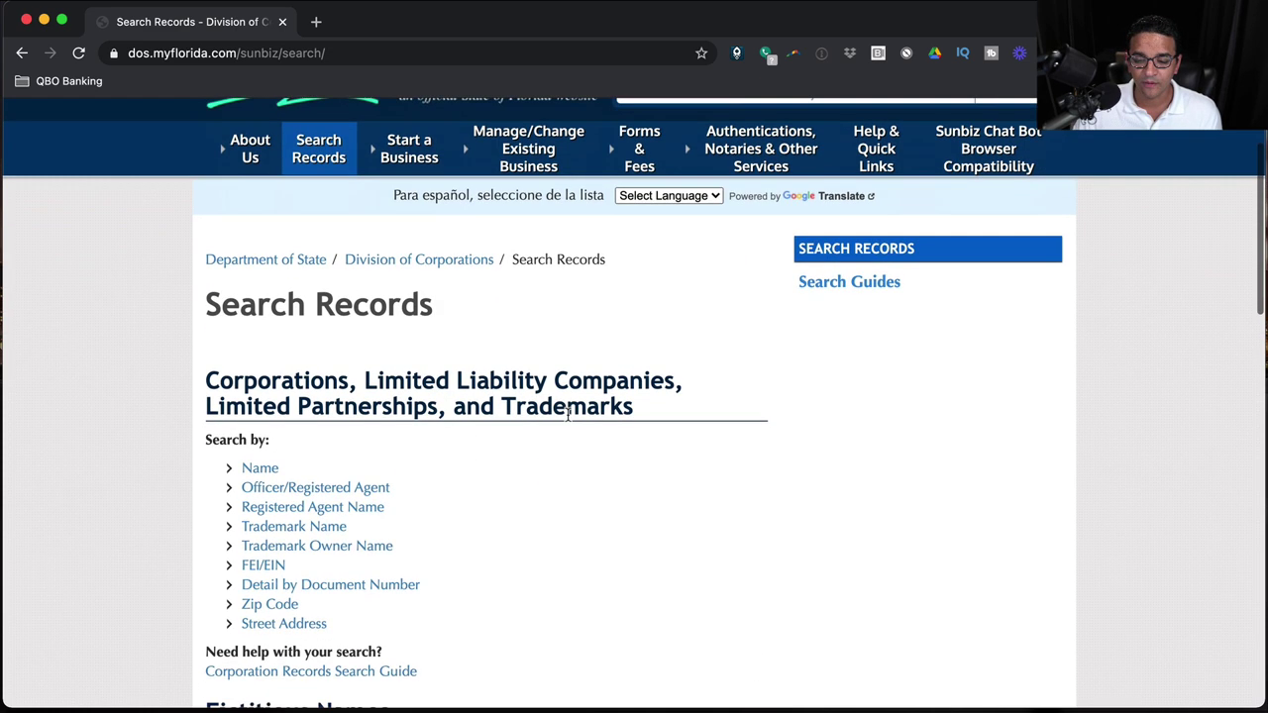
left_click_drag(218, 280, 459, 293)
left_click(630, 438)
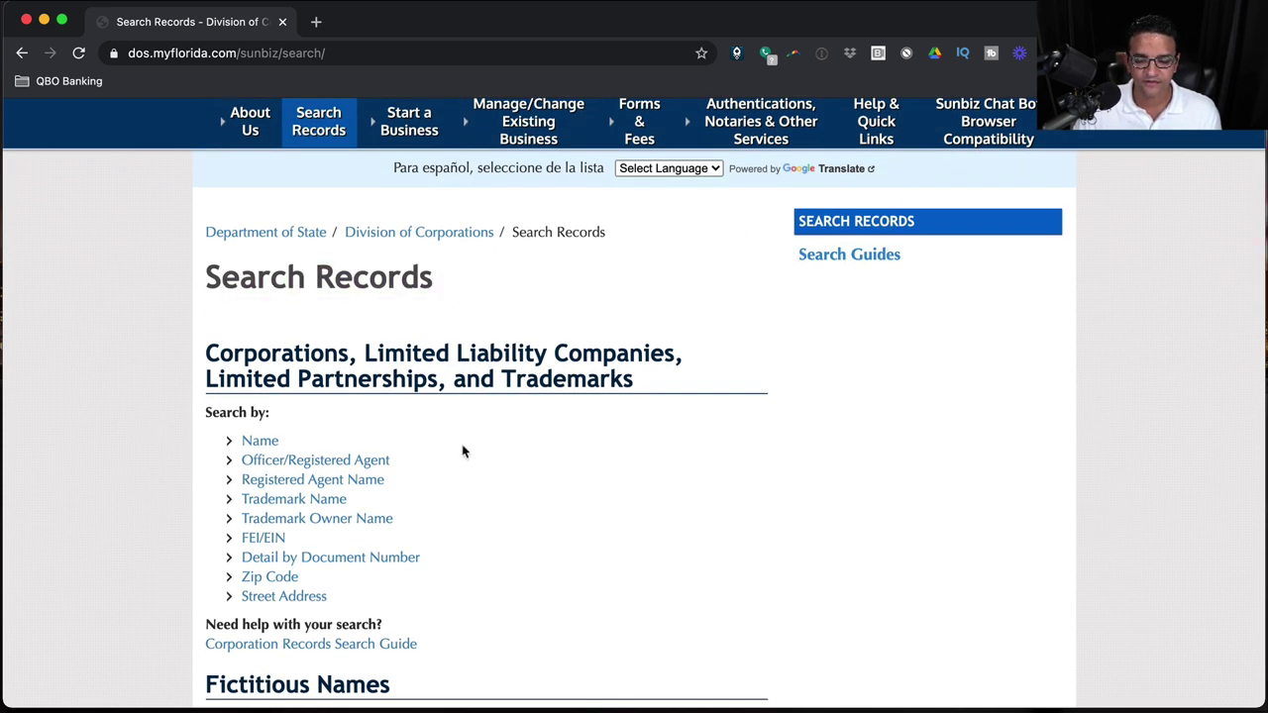
left_click(260, 442)
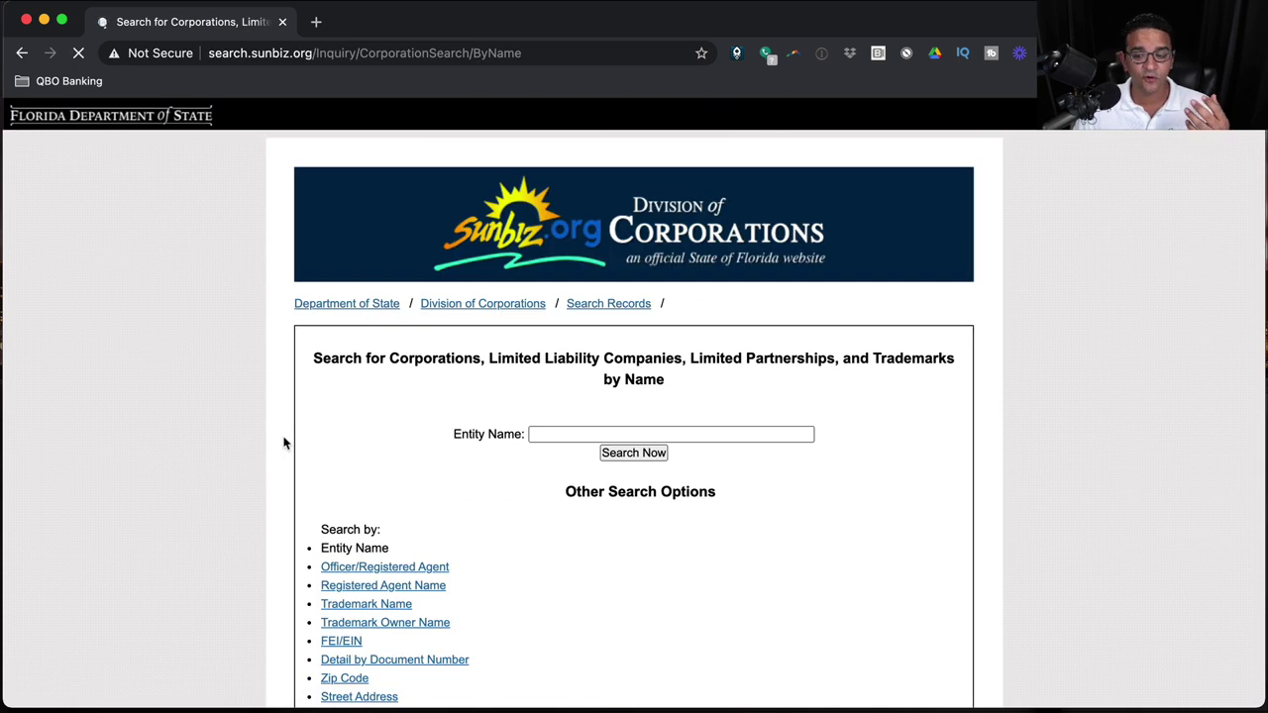
left_click(575, 430)
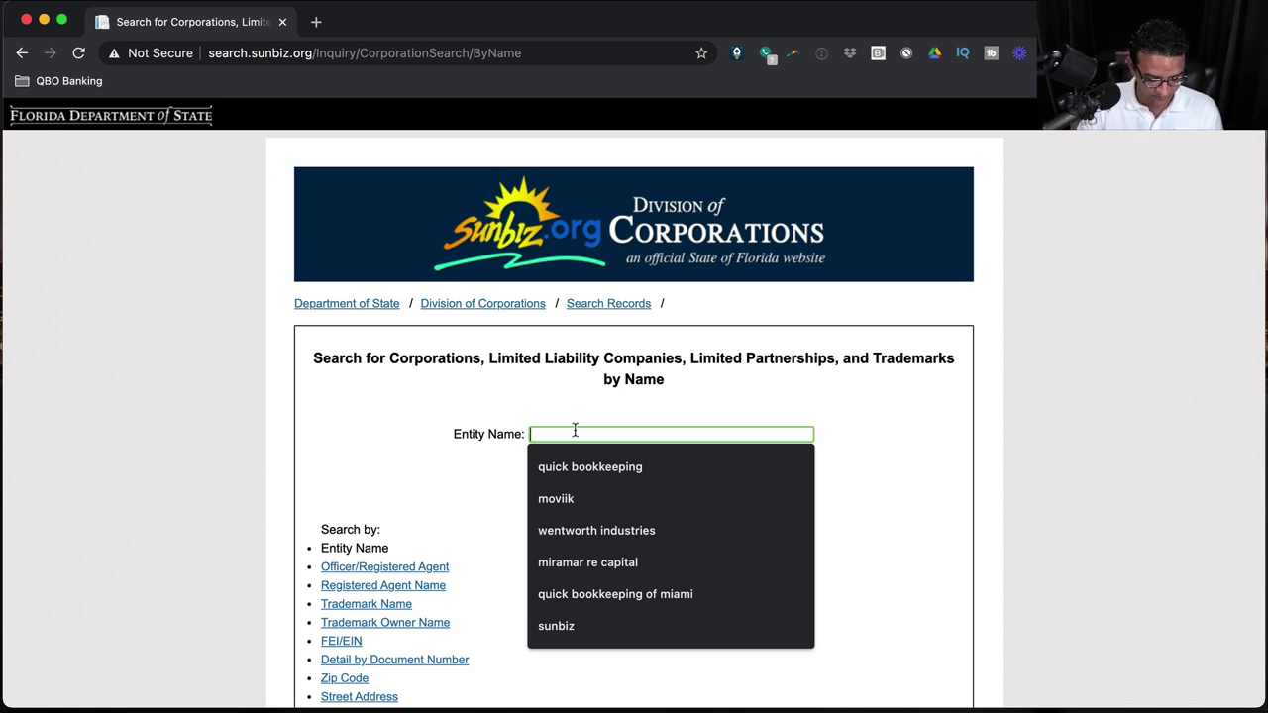
Step: Search entity names for 'QBK Tax Services' and view the second page of matches
type("QBK Tax")
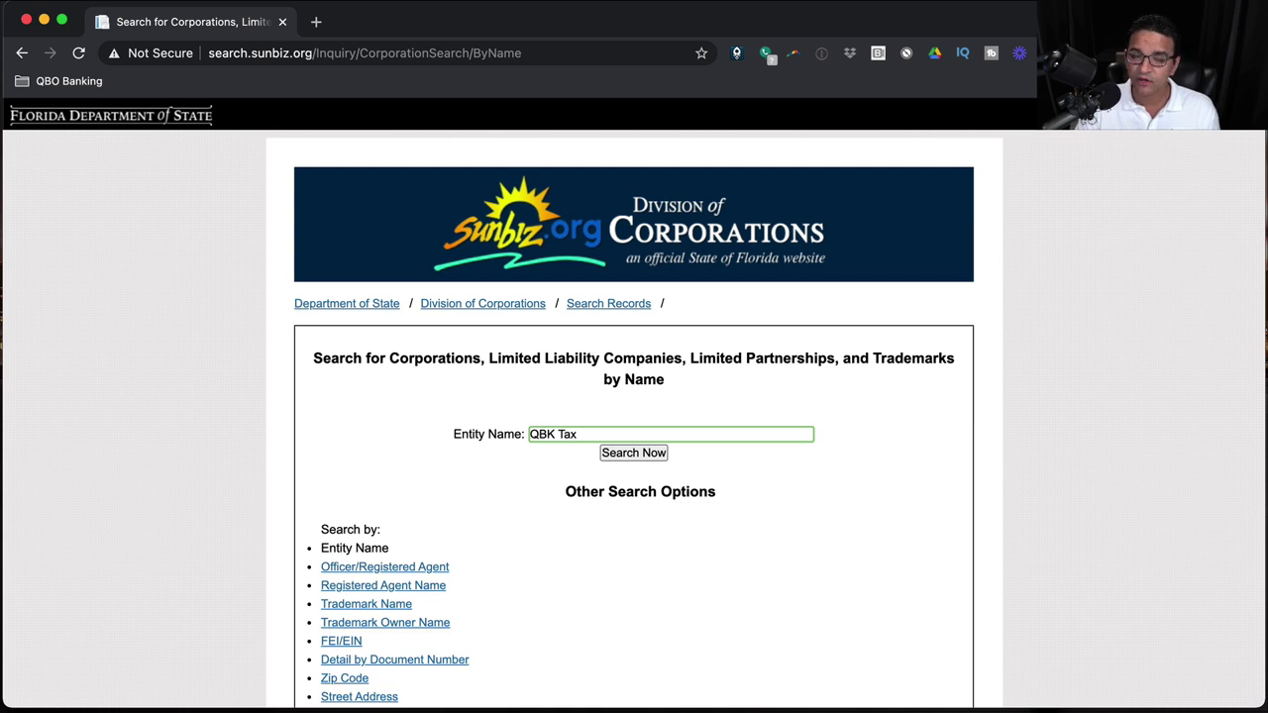
type(" Services")
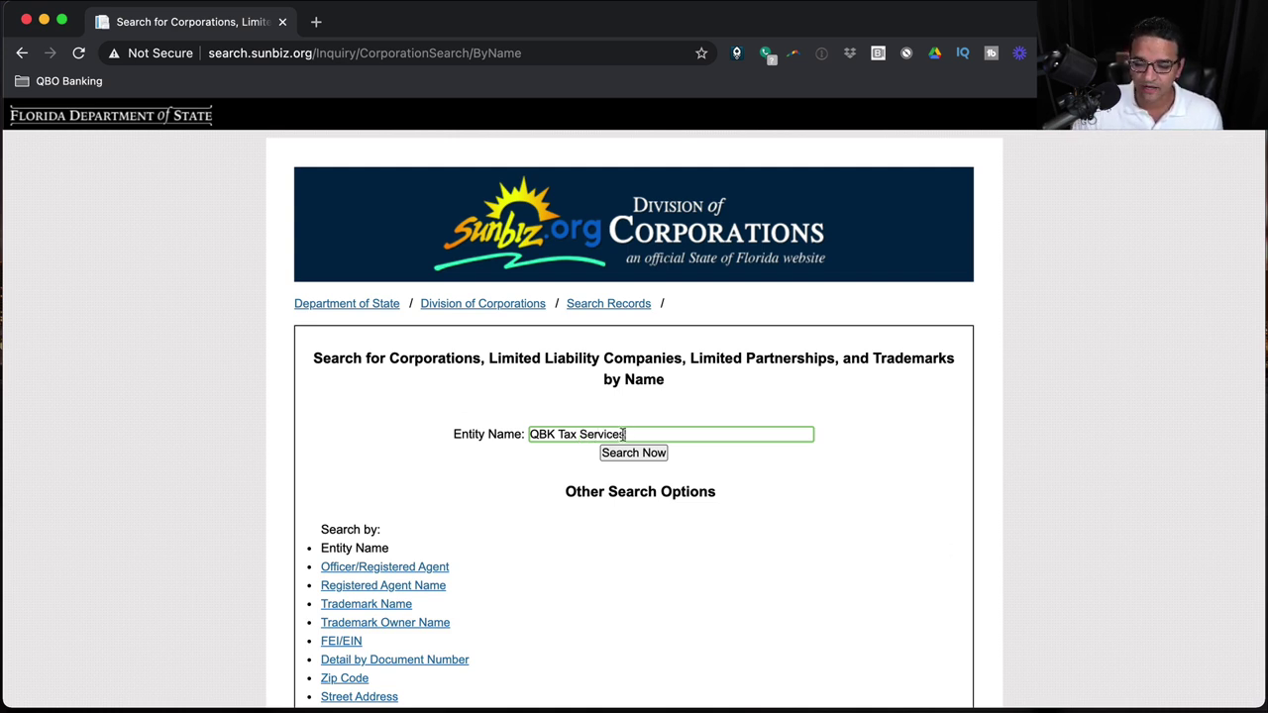
key("super+a")
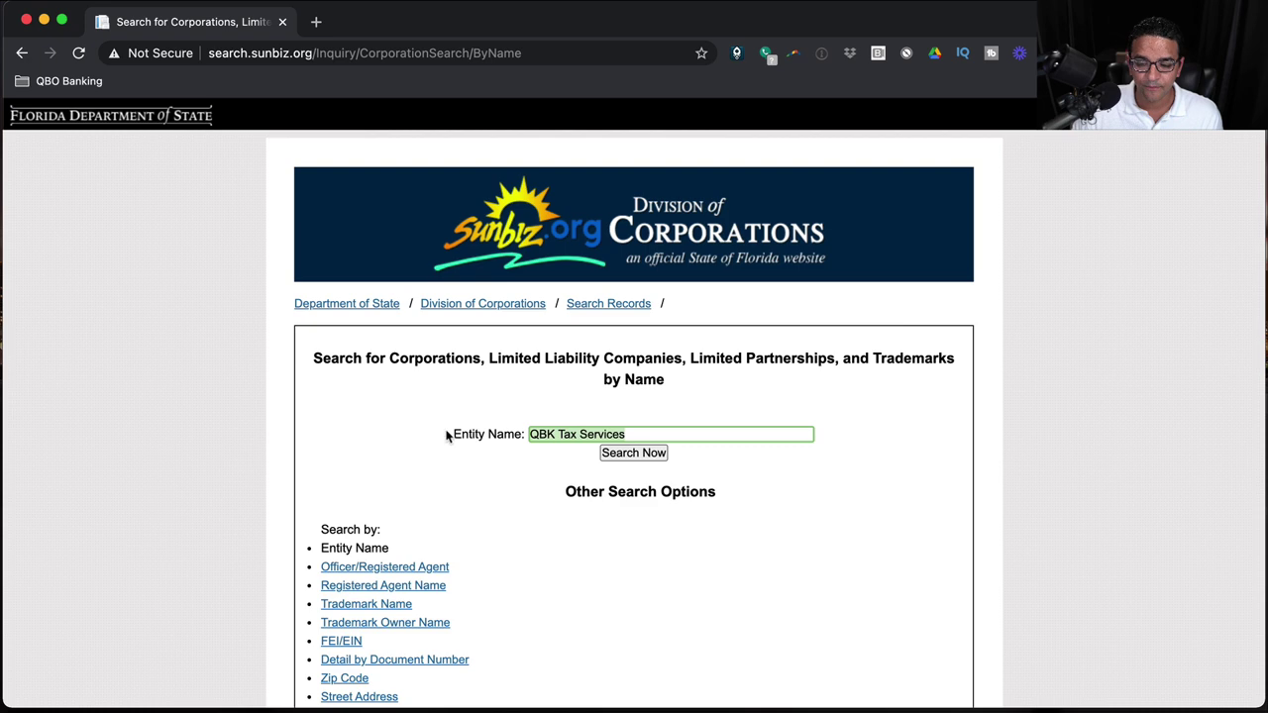
left_click(634, 455)
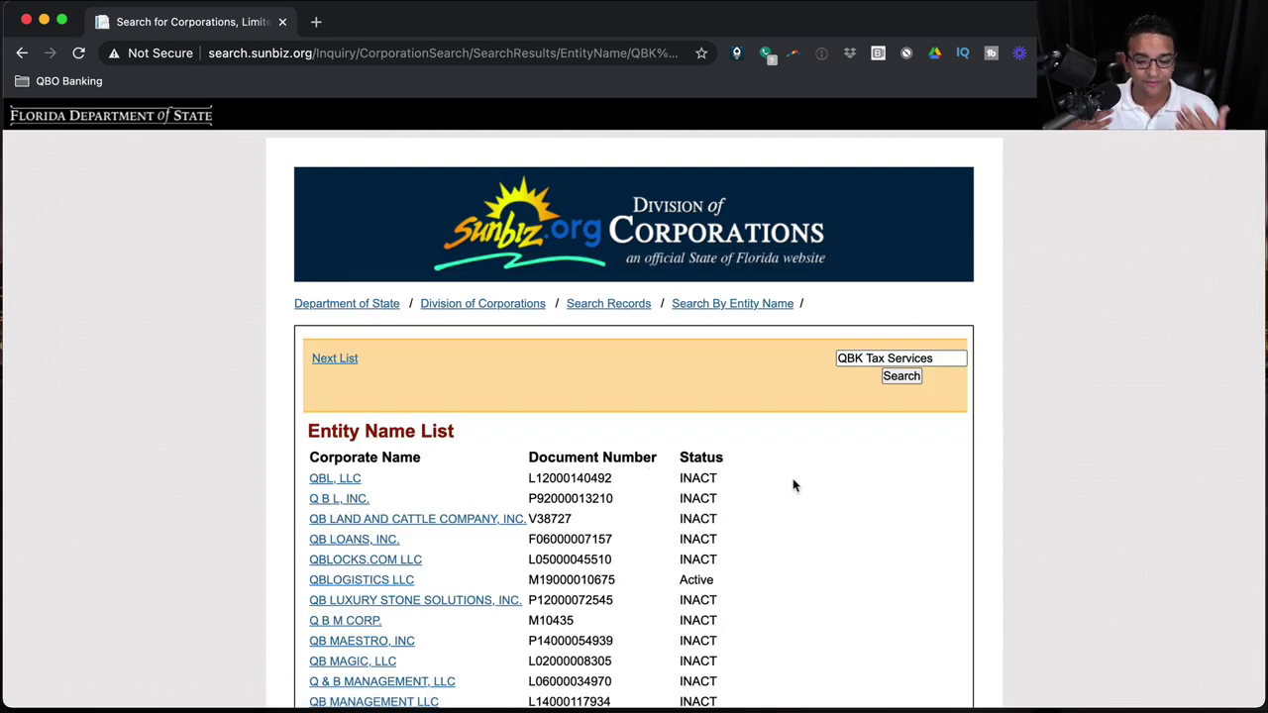
scroll(792, 486, "down", 5)
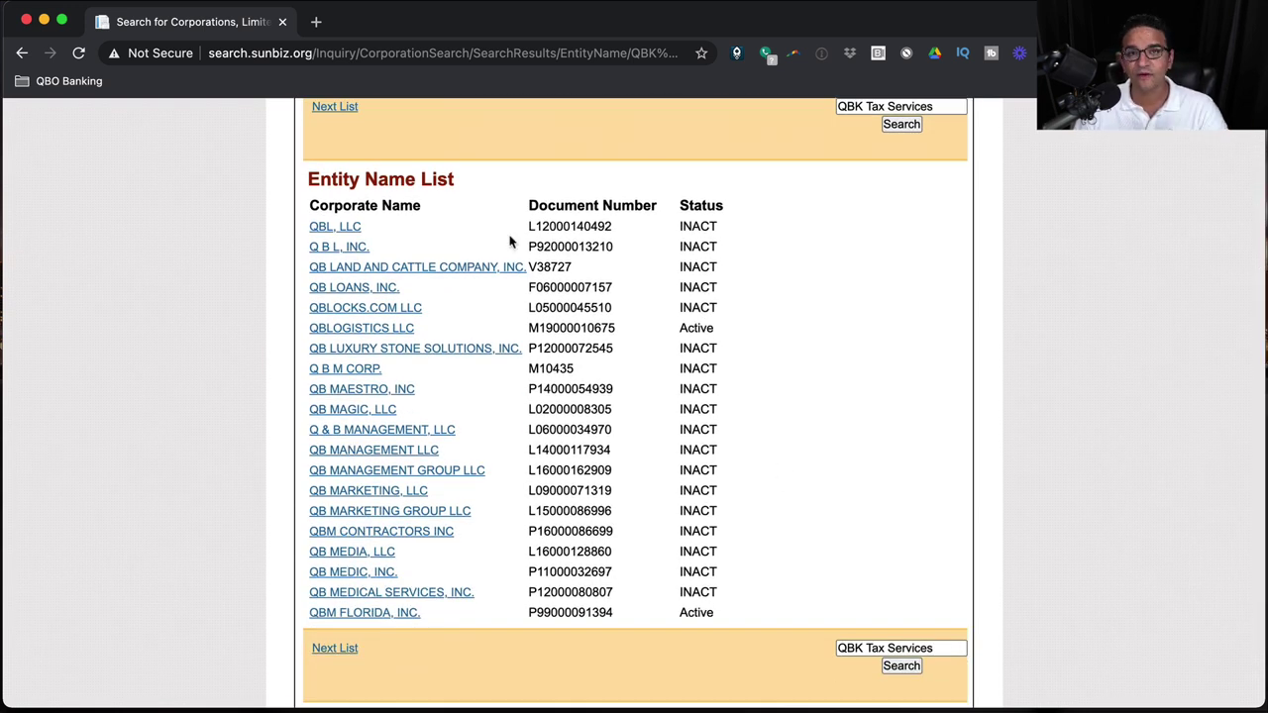
left_click(336, 651)
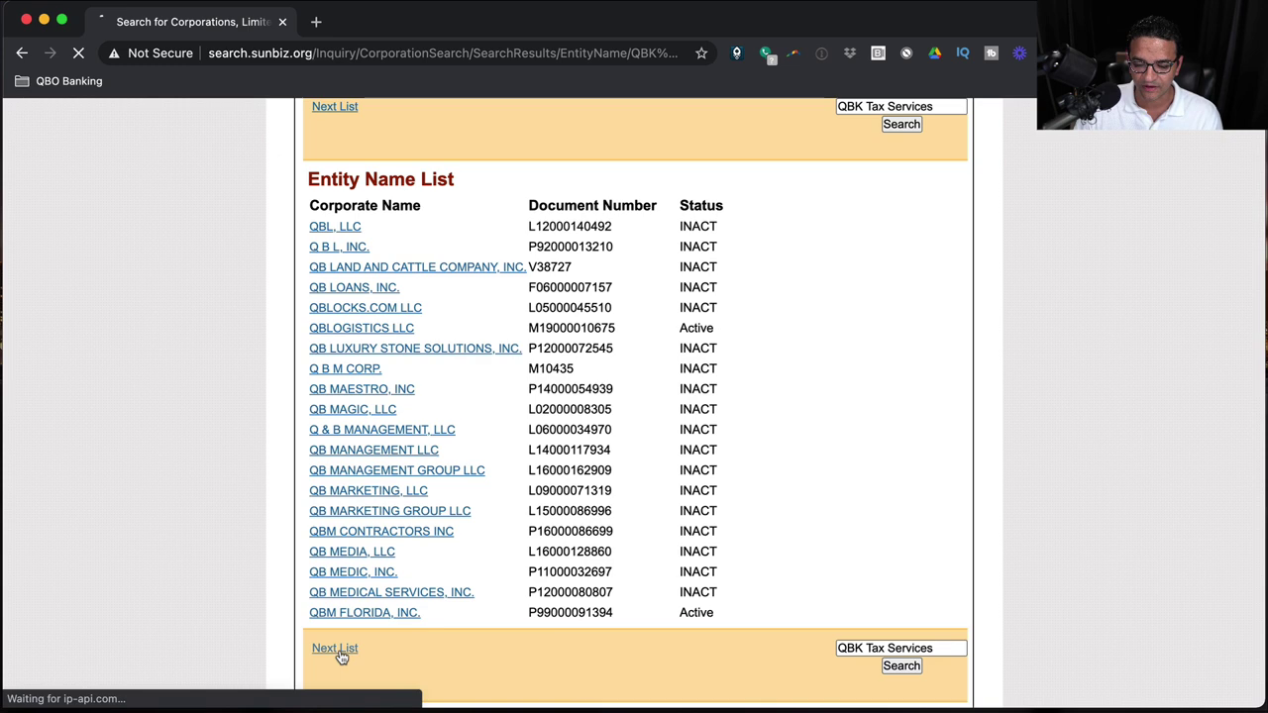
scroll(721, 505, "down", 5)
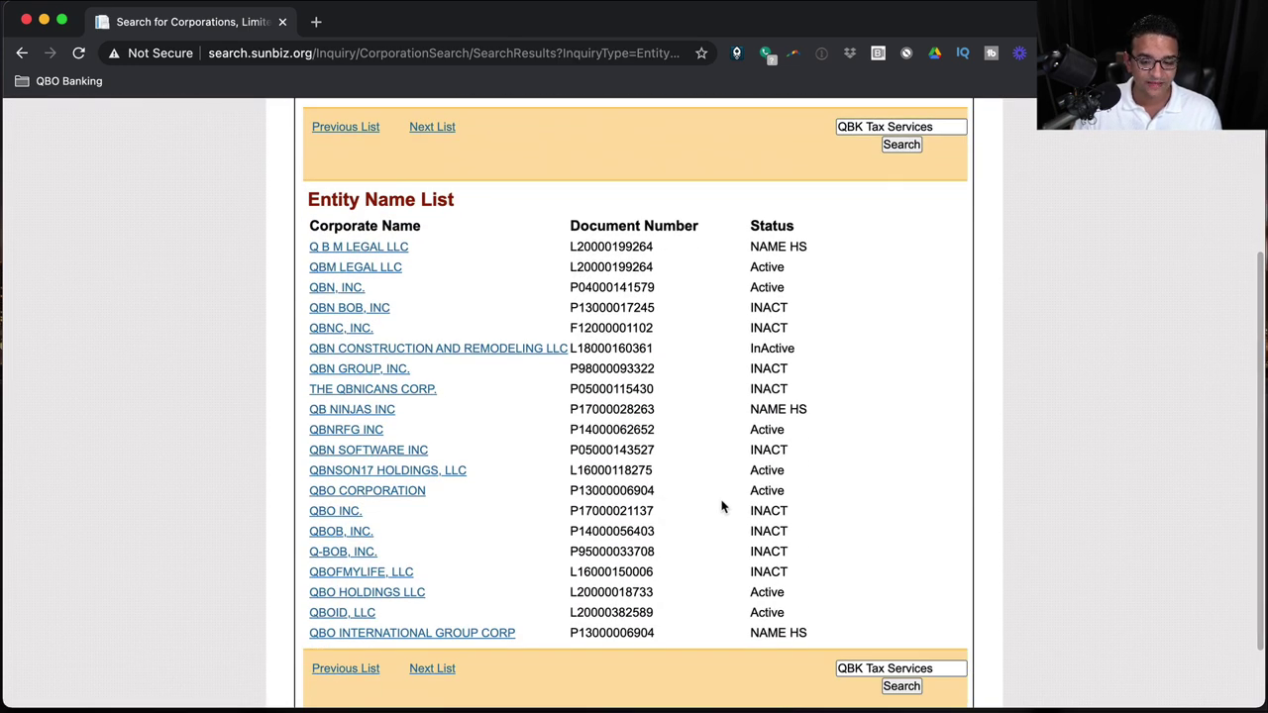
scroll(694, 495, "up", 5)
Step: Change the search term to 'QB Tax Services' and review the matching entities
left_click(863, 359)
key("BackSpace")
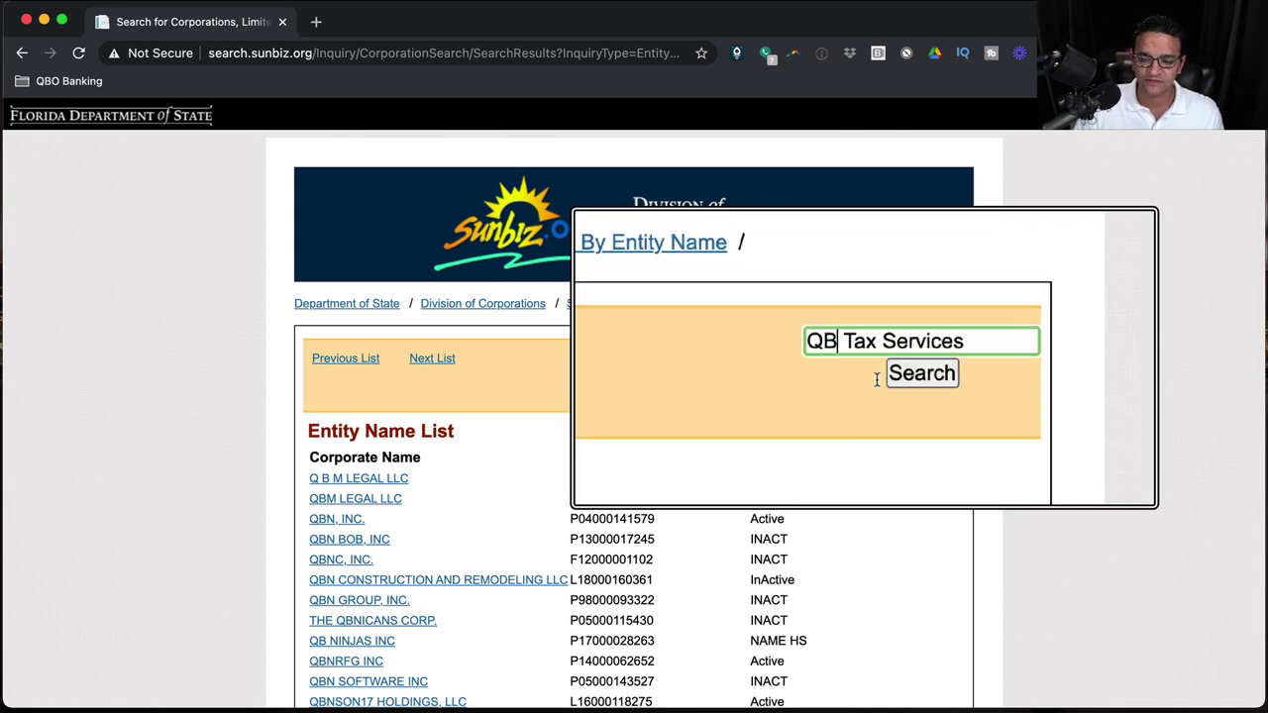
left_click(893, 378)
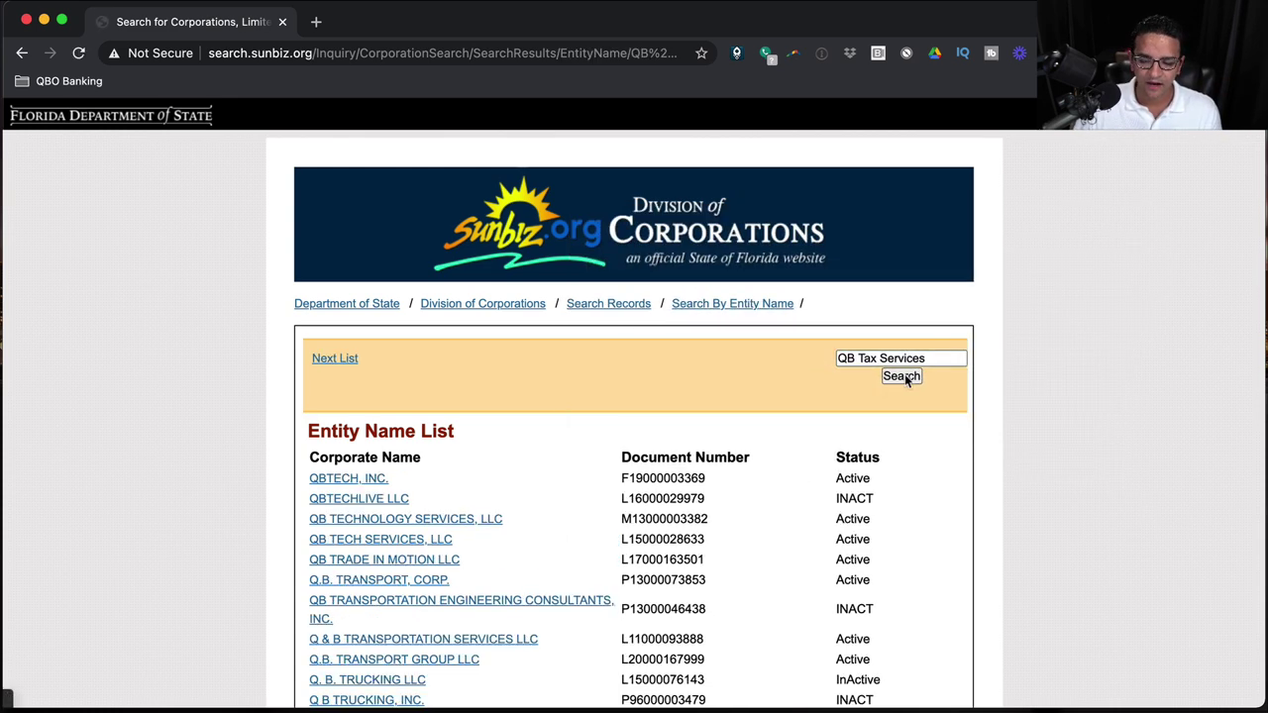
scroll(598, 454, "down", 3)
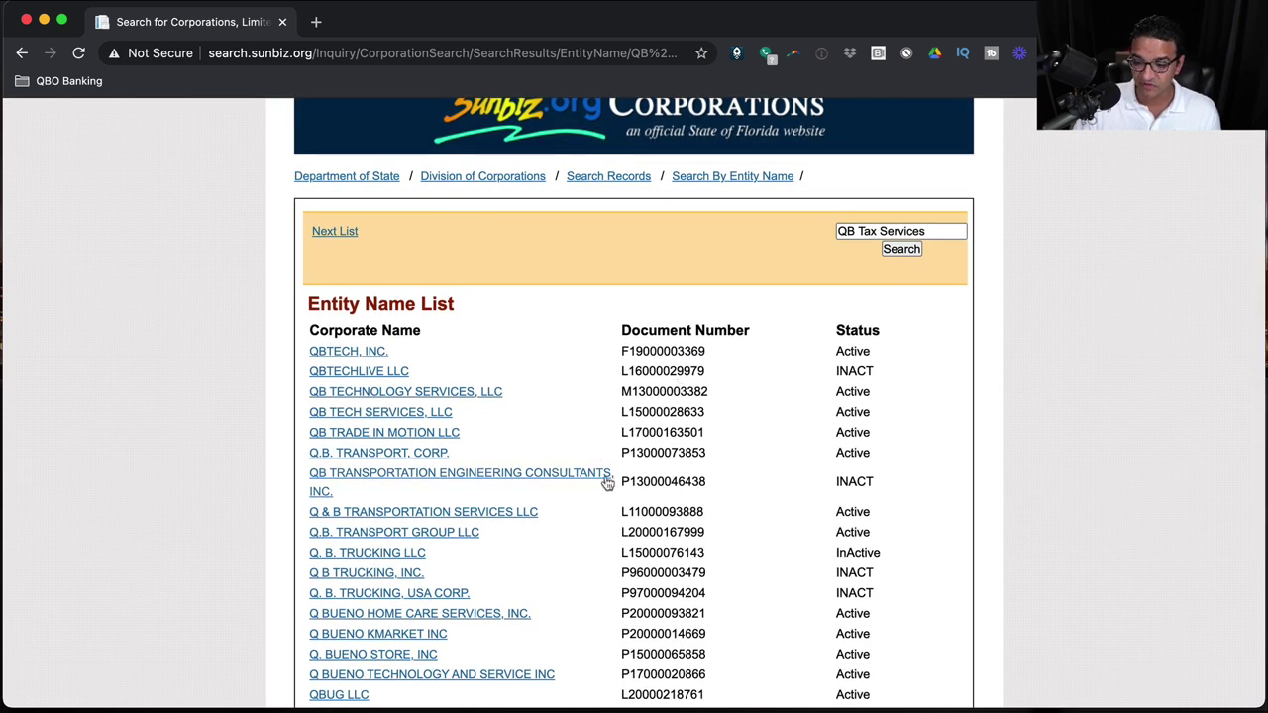
scroll(605, 479, "down", 3)
scroll(606, 479, "up", 3)
scroll(606, 479, "up", 3)
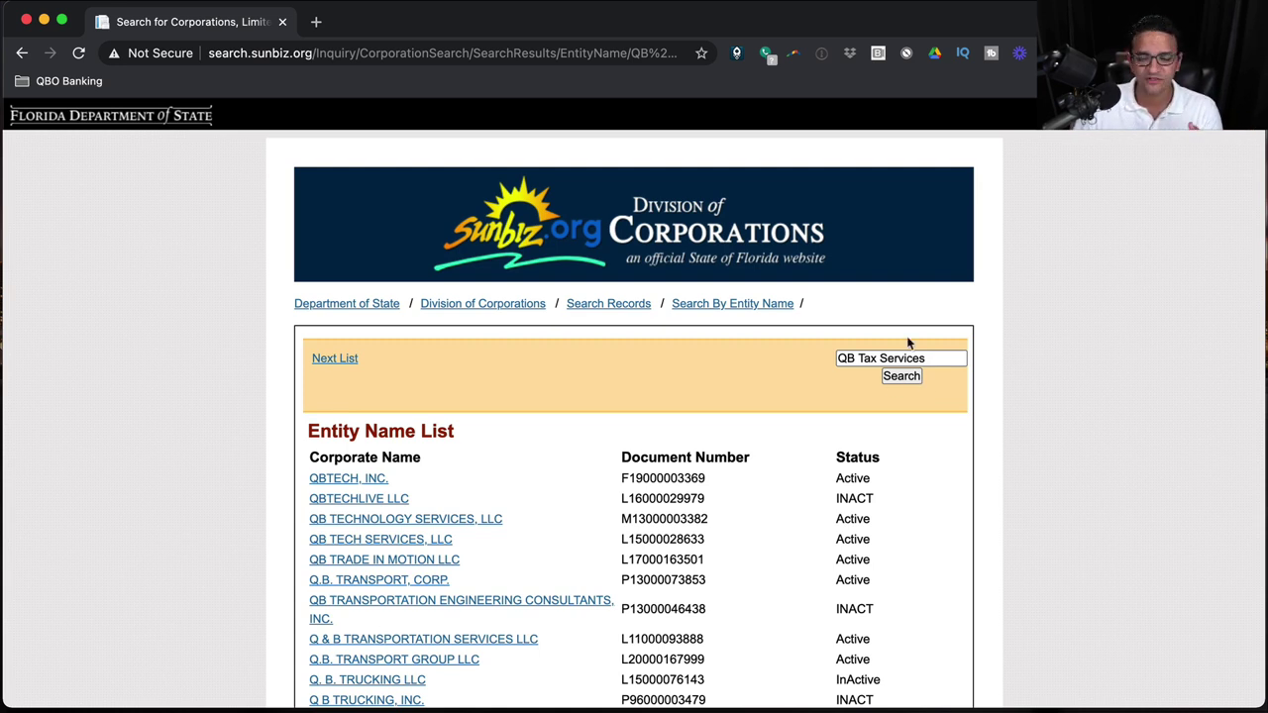
Step: Clear the search box and return to the Division of Corporations home page
left_click(929, 357)
key("super+a")
key("BackSpace")
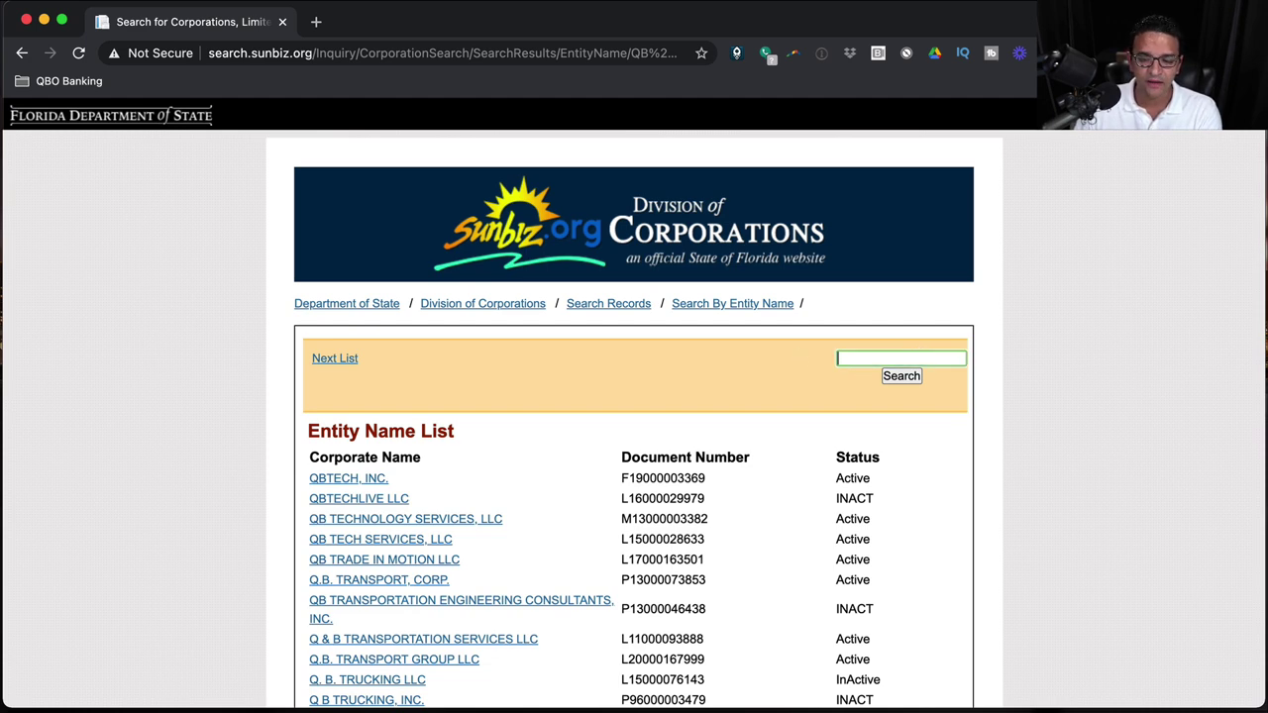
left_click(472, 307)
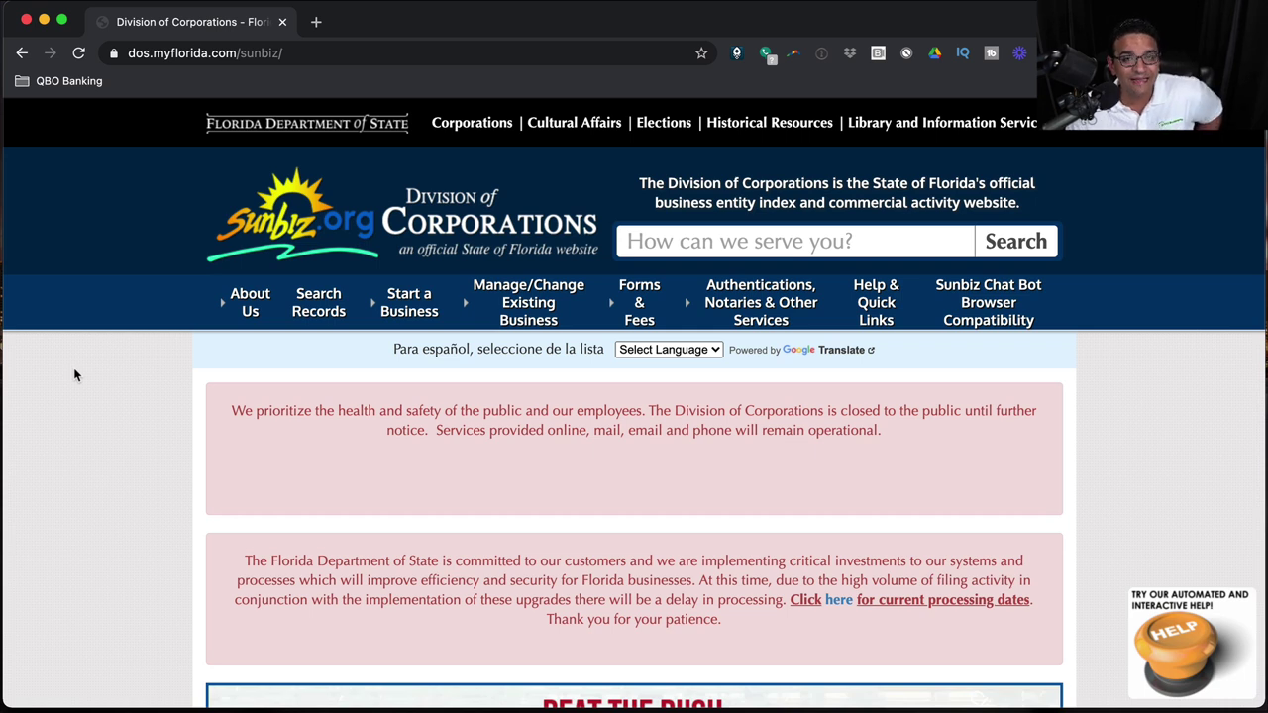
Step: Go back a page and show the Start a Business menu of e-filing business types
key("super+bracketleft")
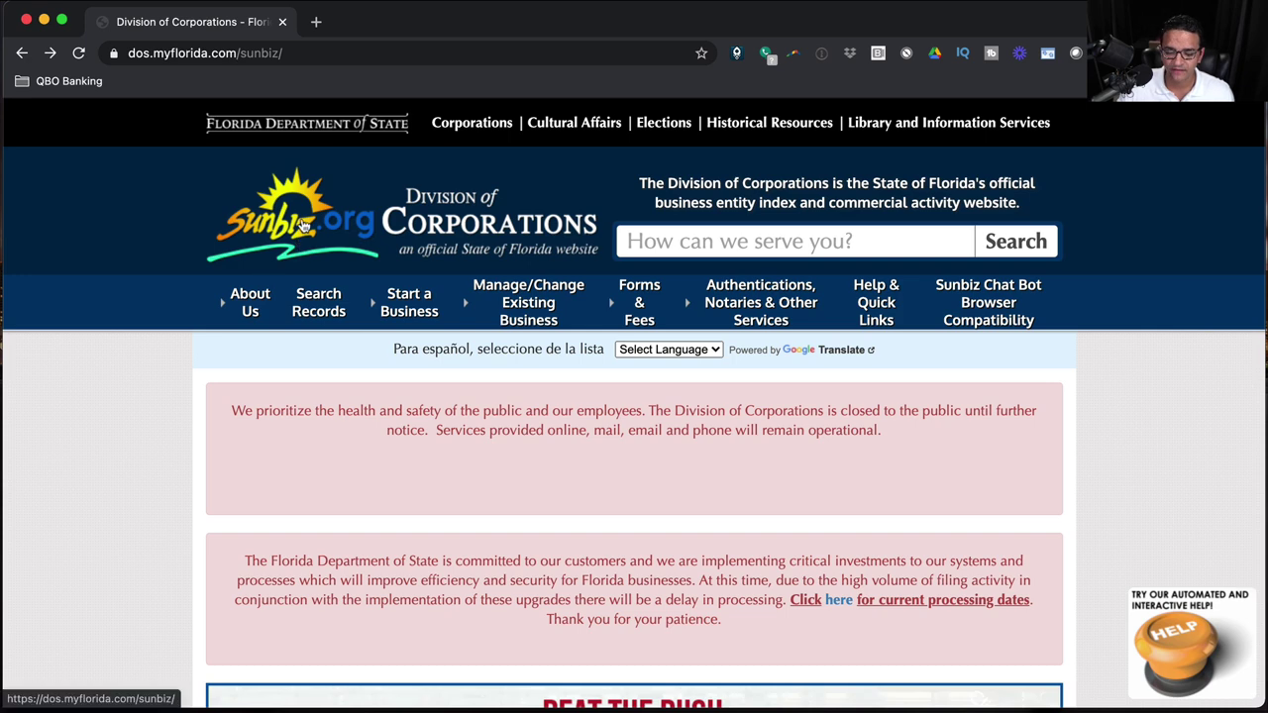
mouse_move(431, 311)
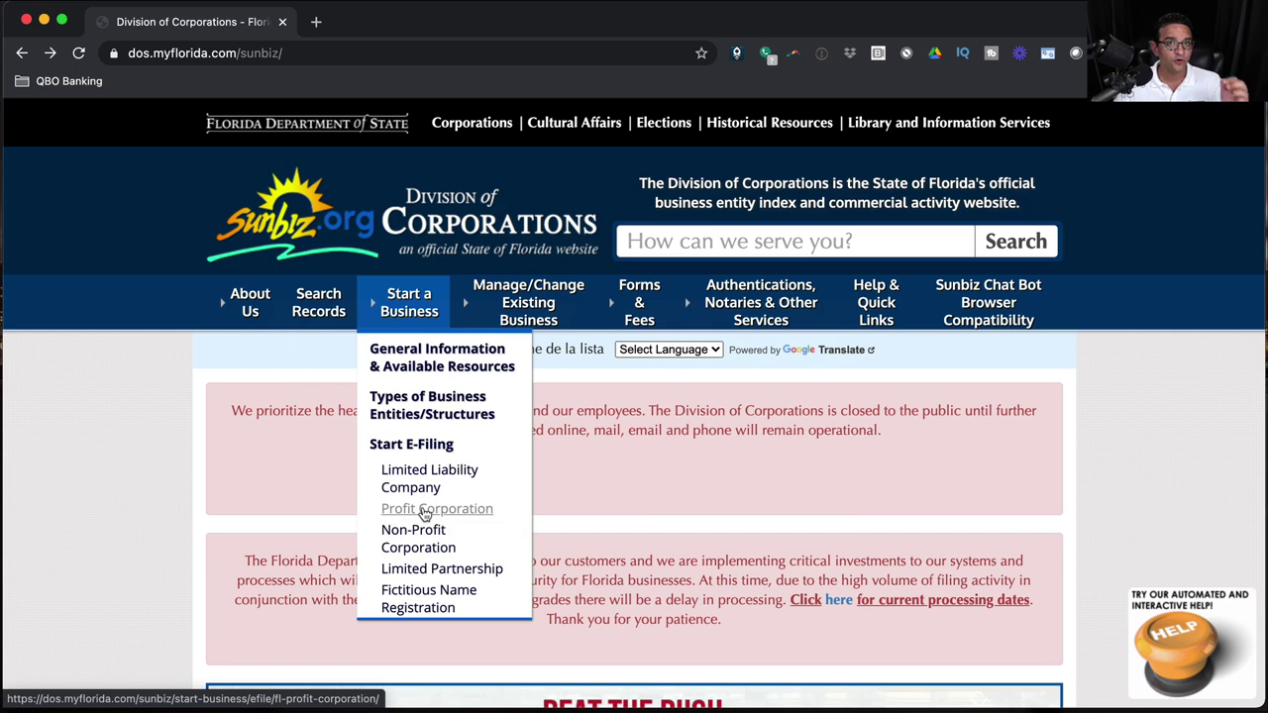
Step: Open the Florida Profit Corporation e-filing page and choose to file Articles of Incorporation
left_click(451, 511)
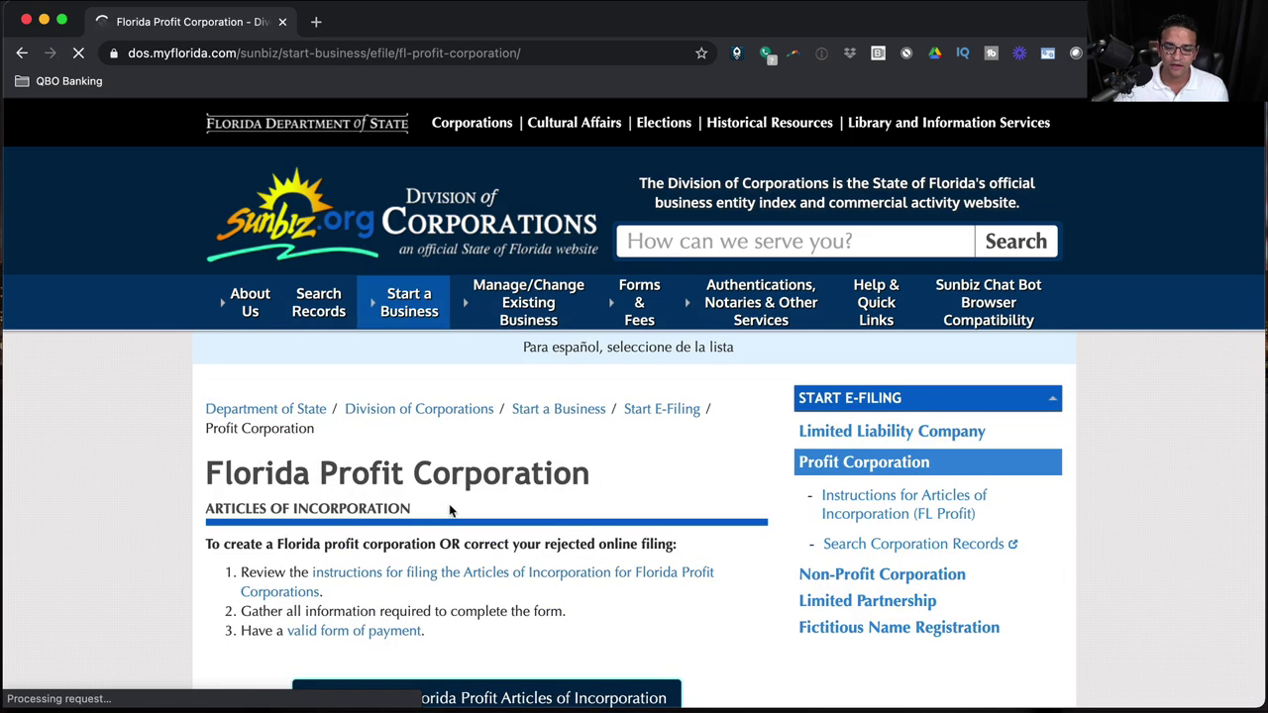
scroll(706, 490, "down", 3)
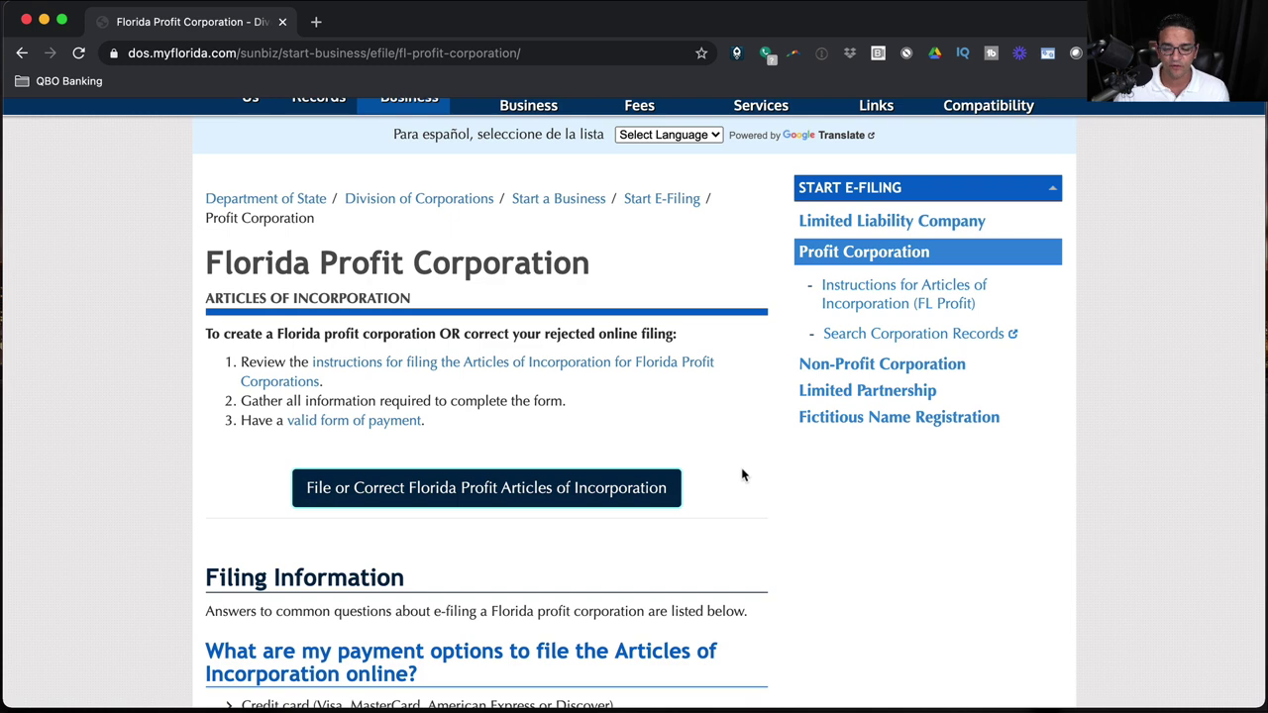
left_click(408, 491)
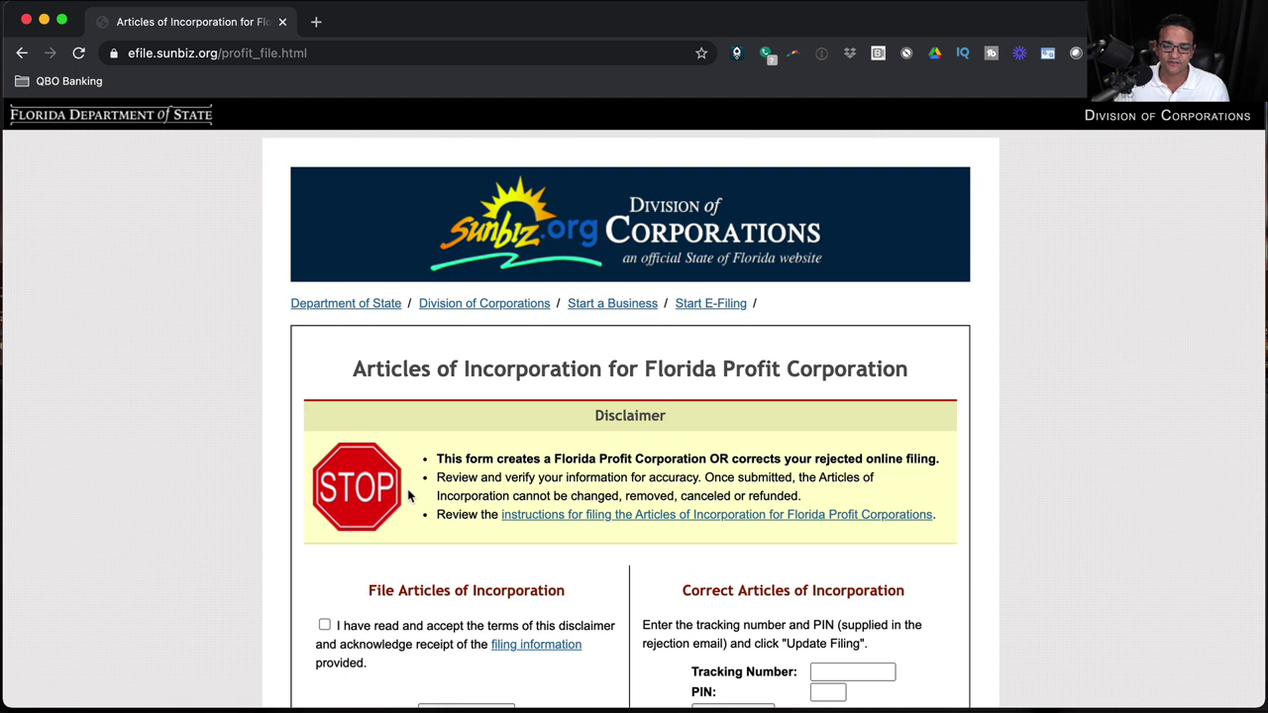
Step: Highlight the File Articles heading, open a second copy of the page, and accept the disclaimer
scroll(717, 552, "down", 2)
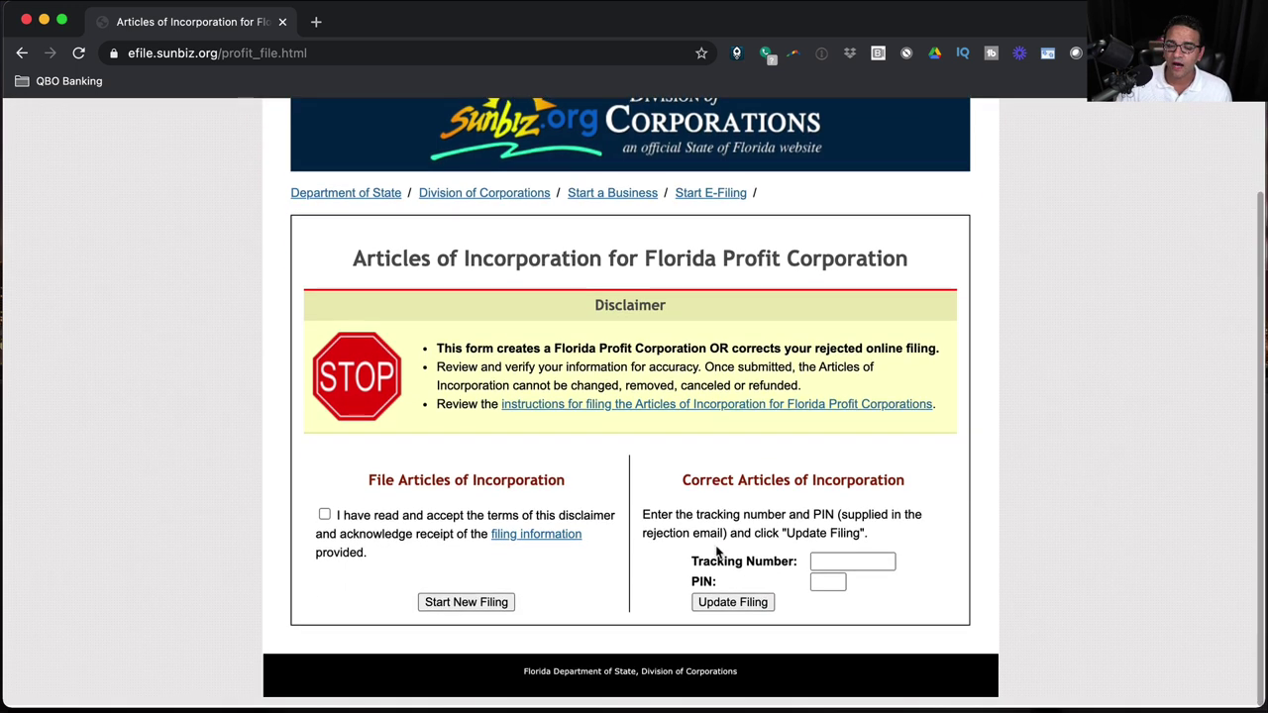
left_click_drag(369, 483, 577, 486)
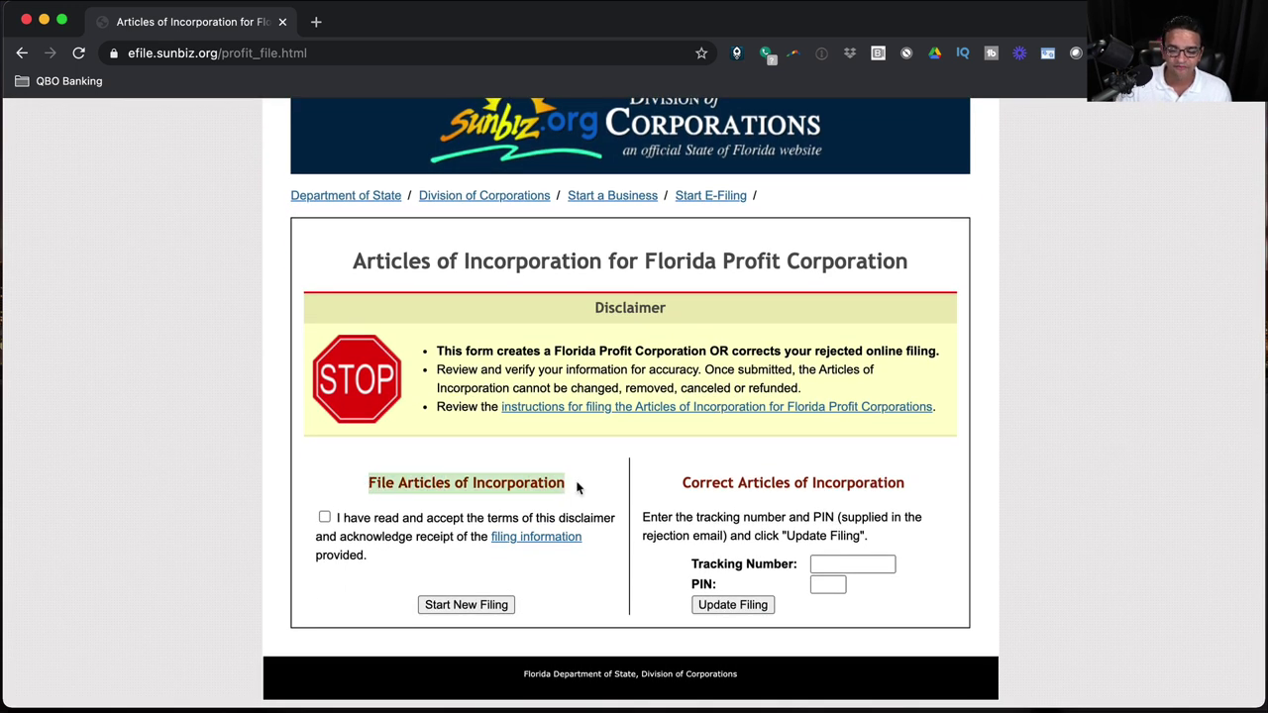
key("super+shift+t")
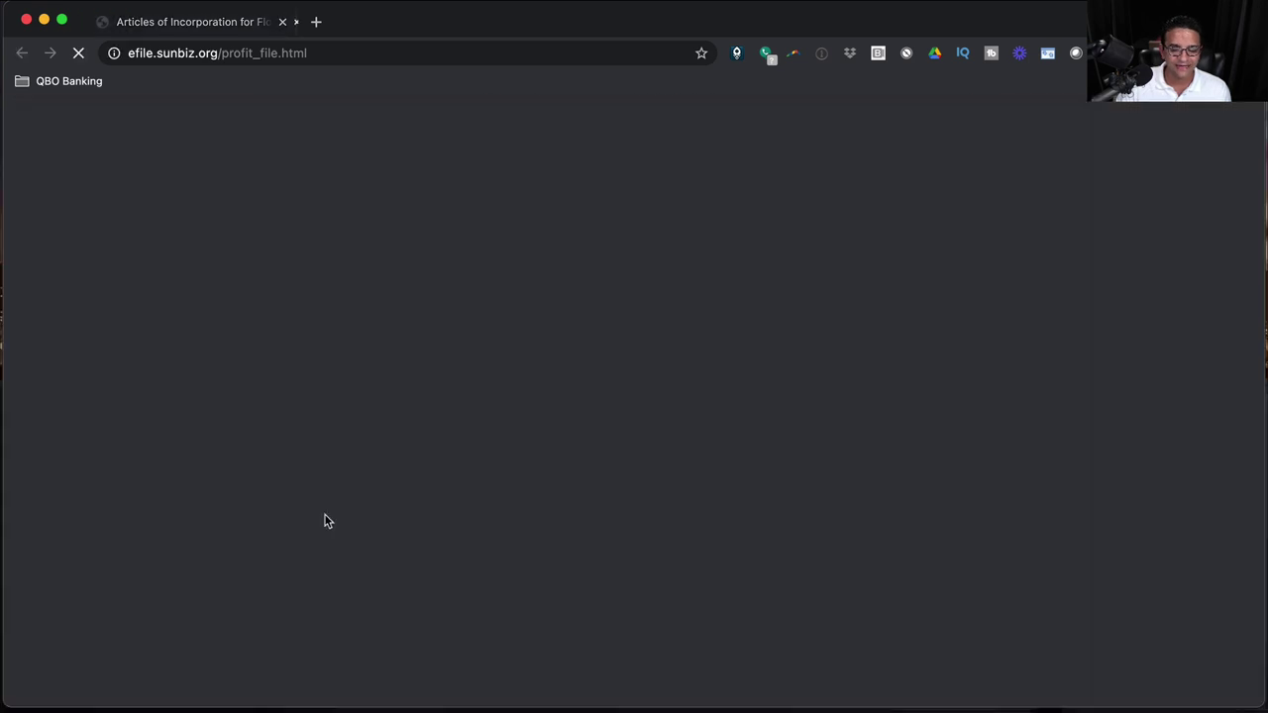
left_click(324, 625)
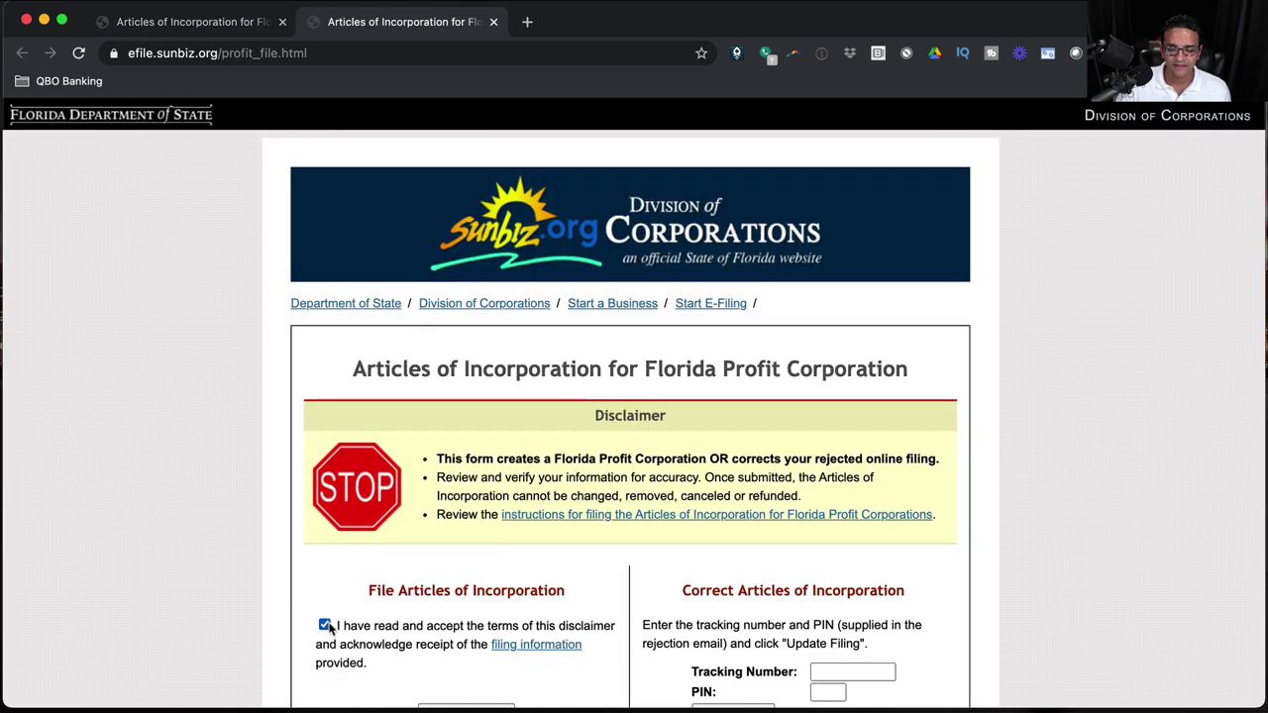
scroll(401, 551, "down", 2)
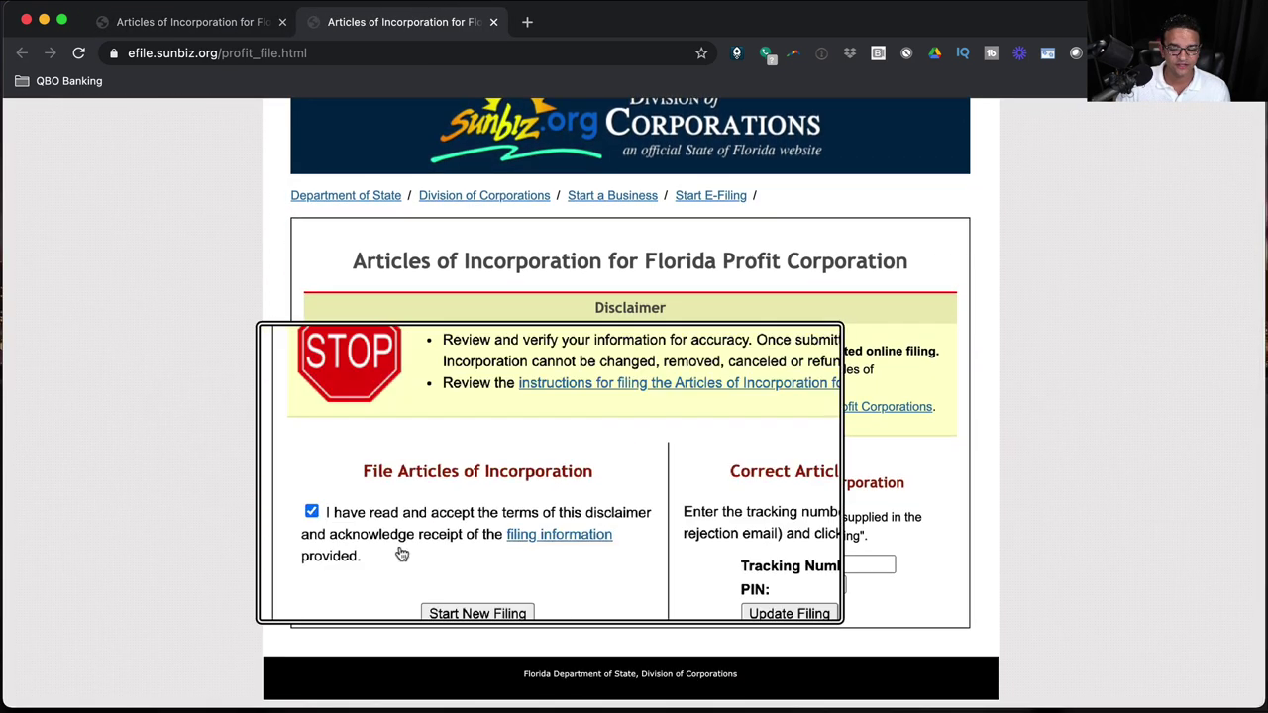
left_click(535, 539)
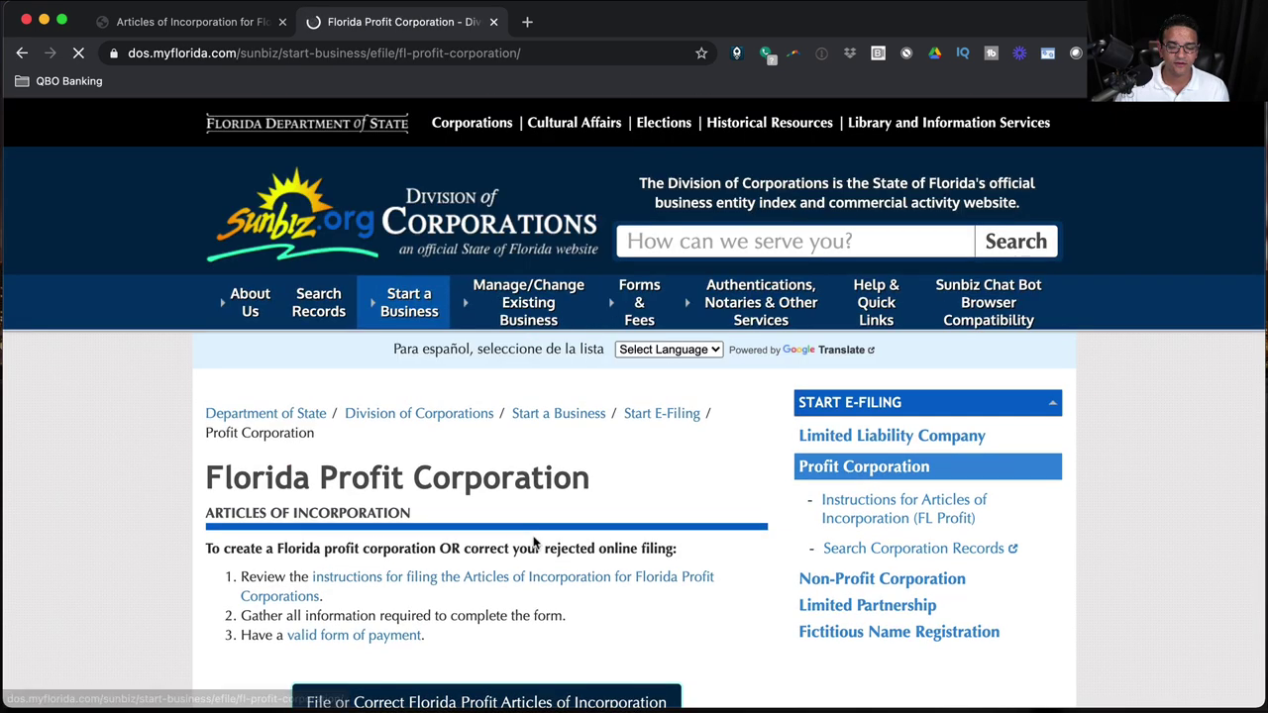
Step: Return to the disclaimer page and start a new Florida profit corporation filing
scroll(655, 491, "down", 3)
scroll(655, 492, "up", 4)
left_click(22, 52)
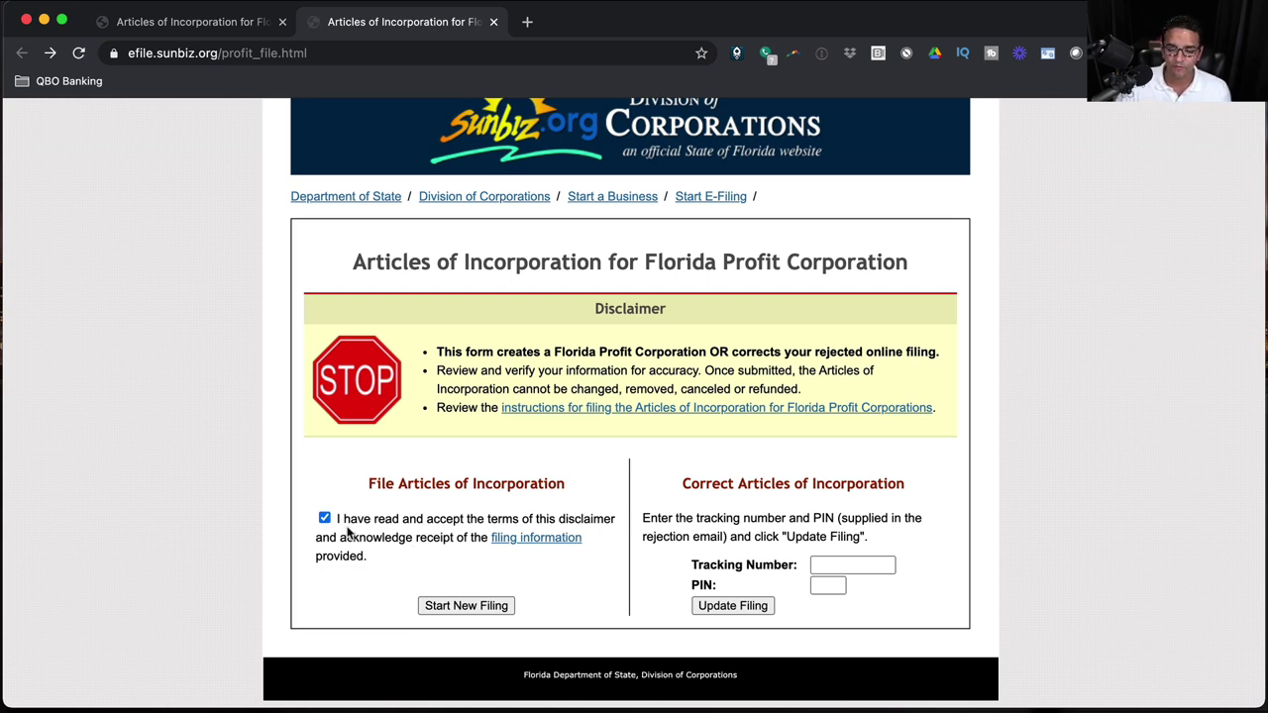
left_click(460, 600)
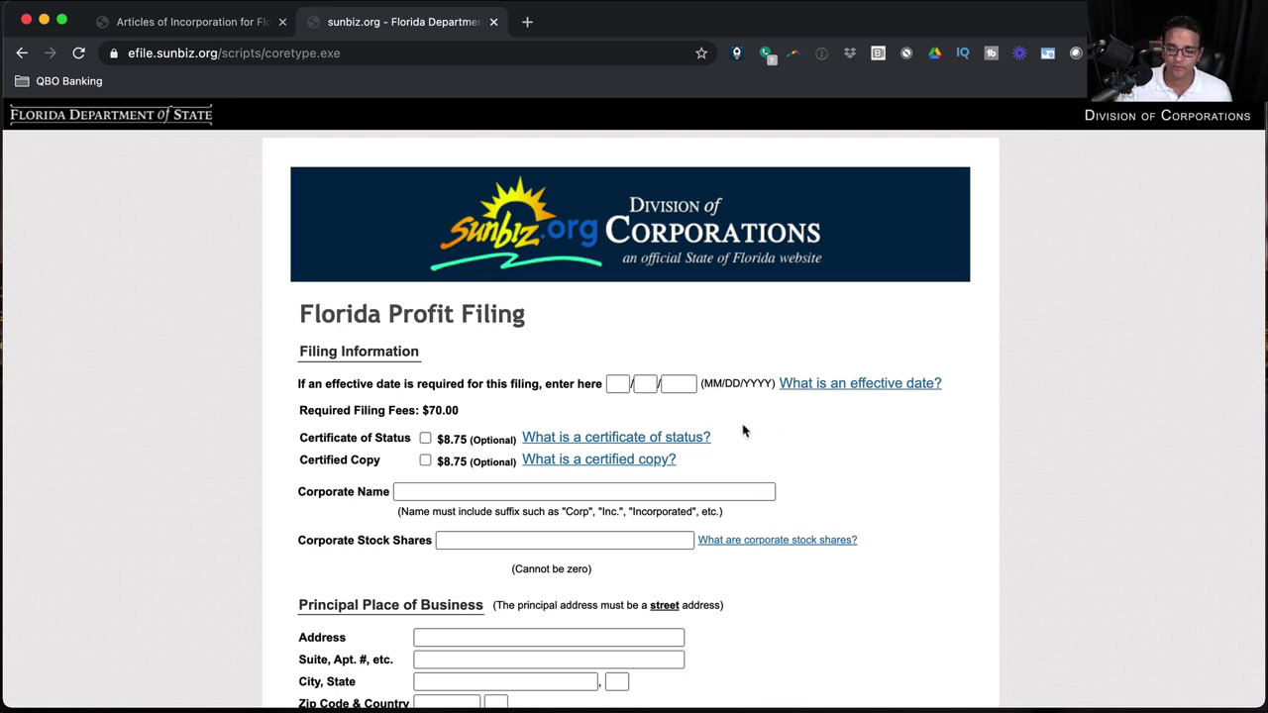
left_click(614, 387)
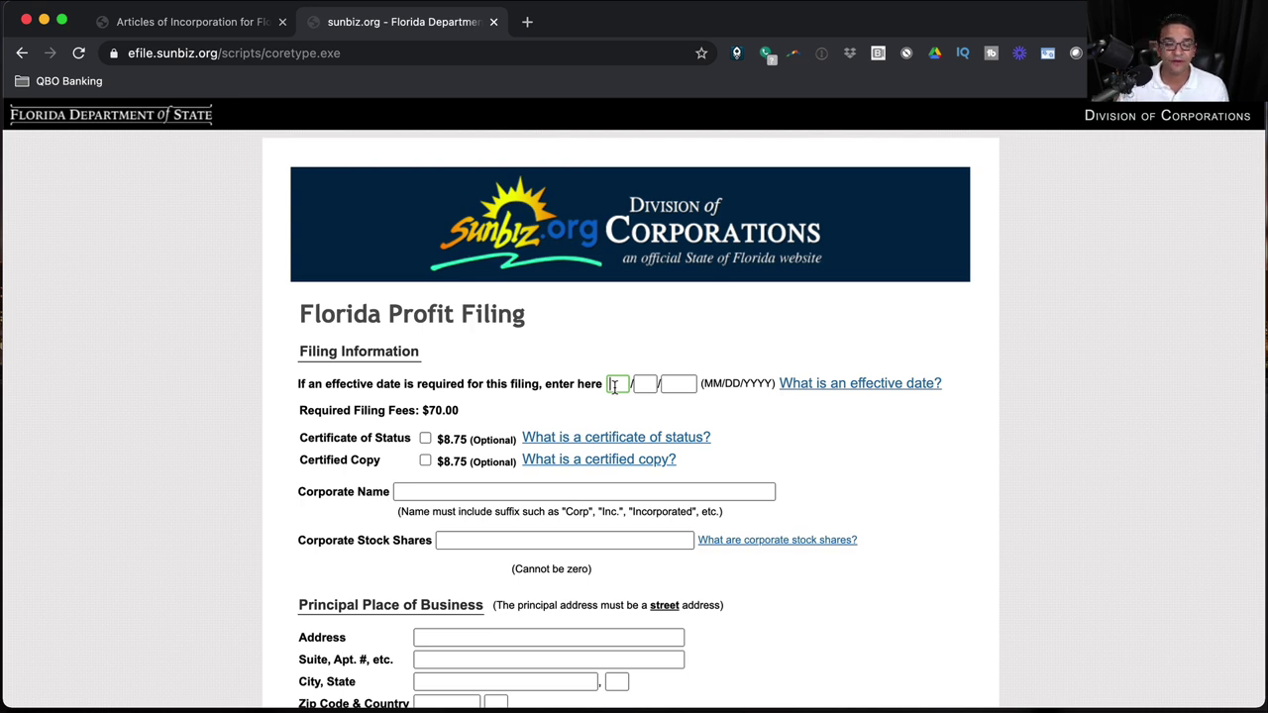
Step: Enter 01/05/2021 as the filing's effective date
type("01")
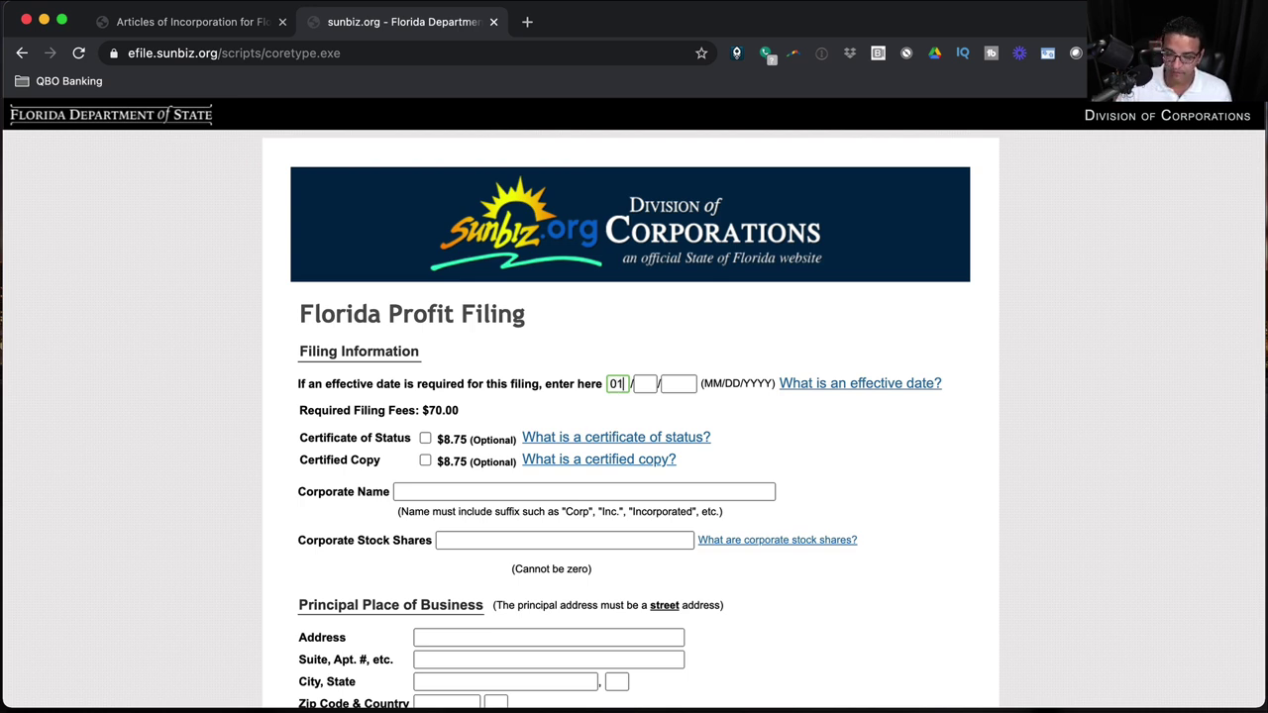
key("Tab")
type("05")
key("Tab")
type("2021")
key("Tab")
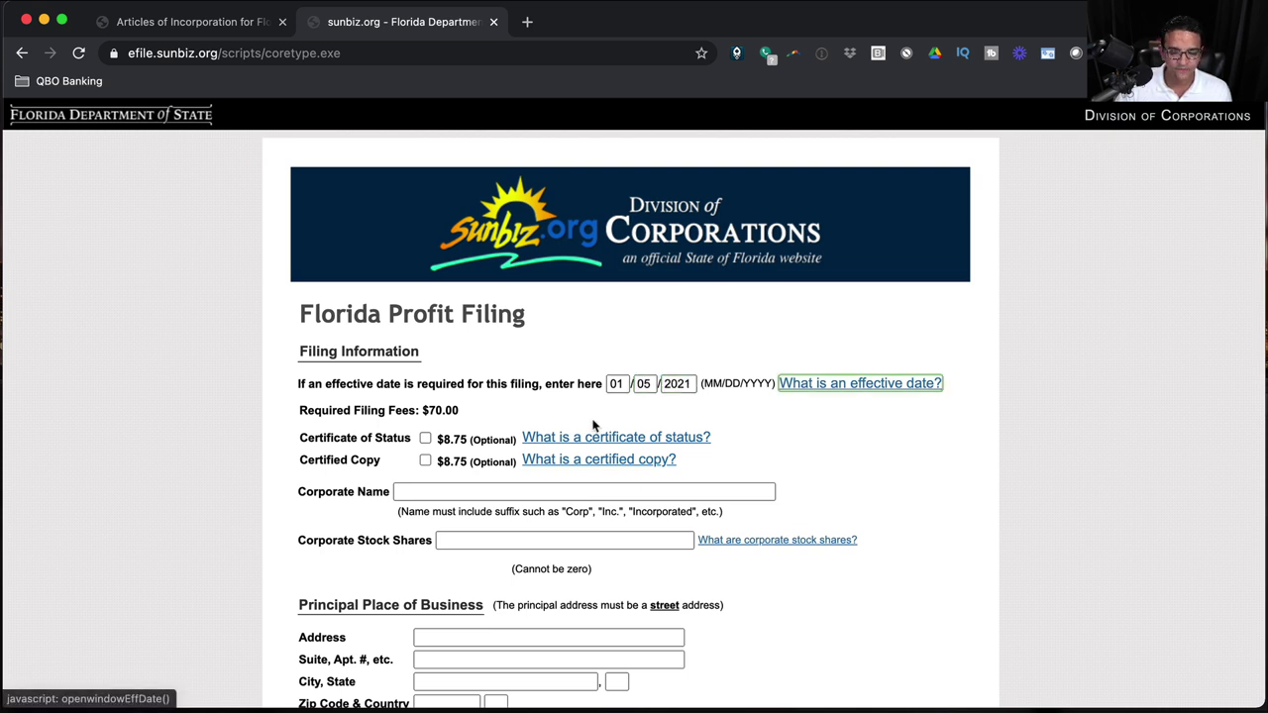
Step: Highlight the Certificate of Status option and the $70.00 required filing fee line
left_click_drag(303, 438, 486, 455)
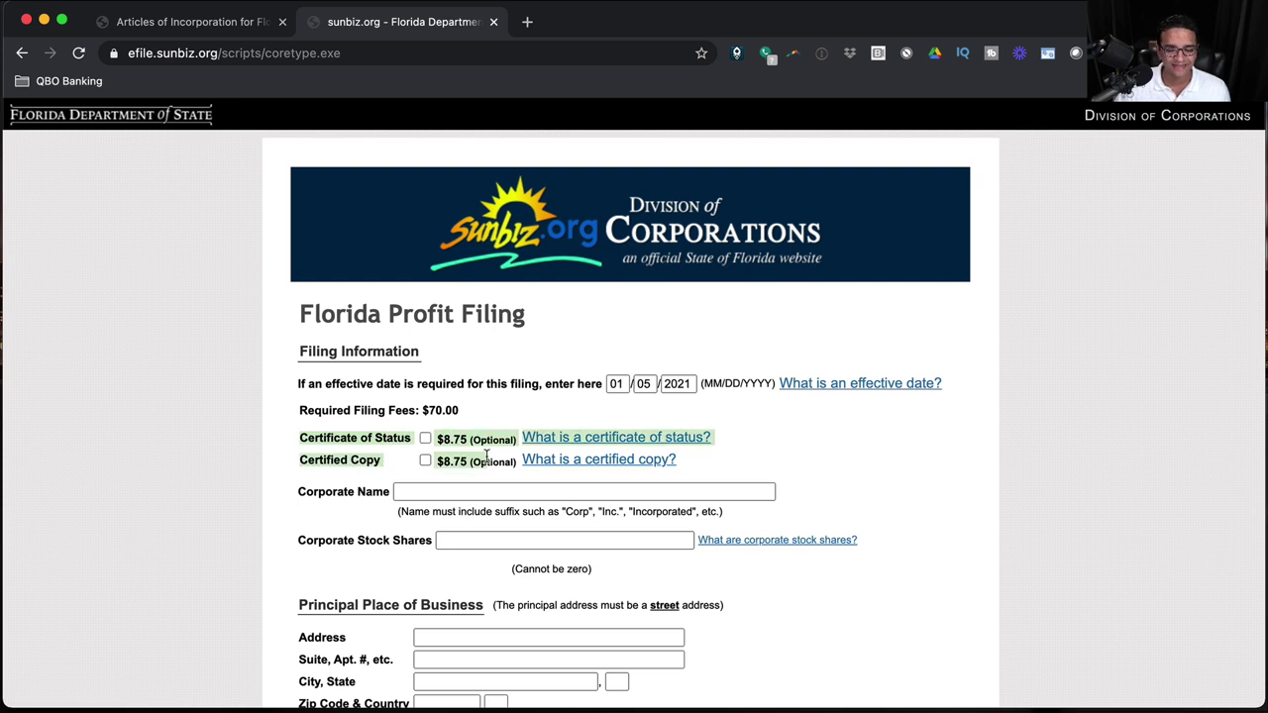
left_click(961, 471)
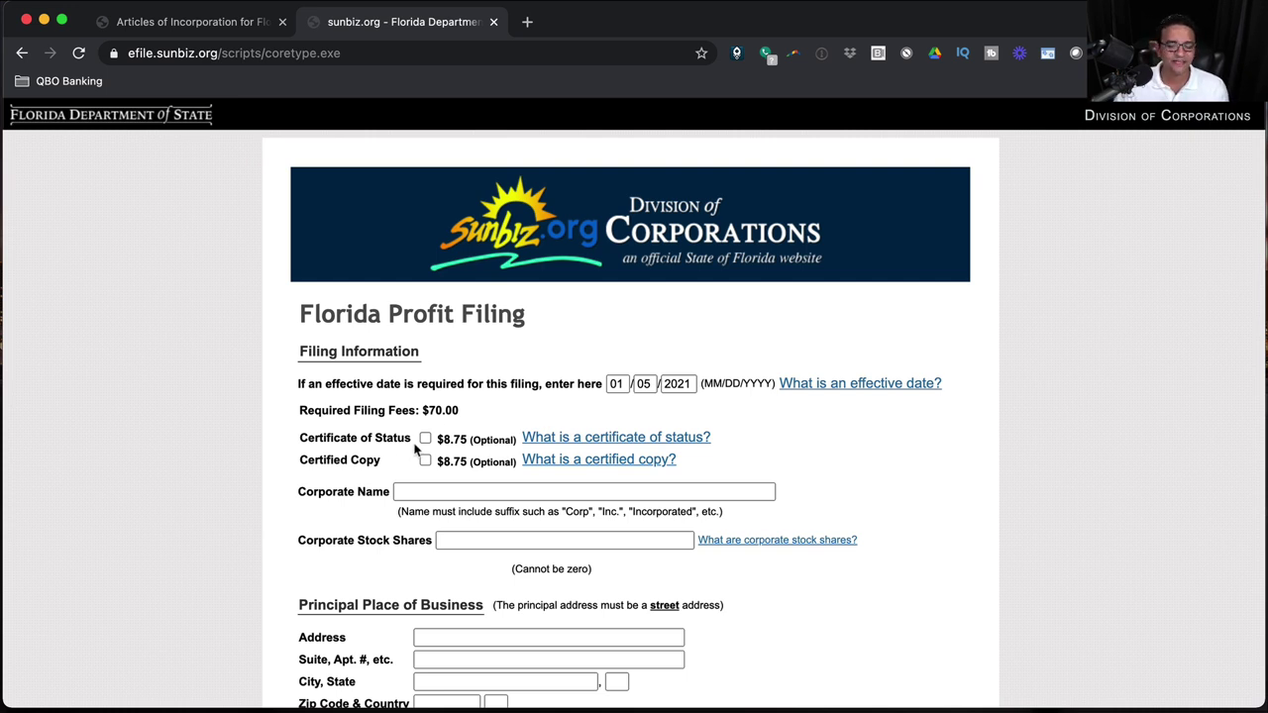
left_click_drag(302, 410, 459, 410)
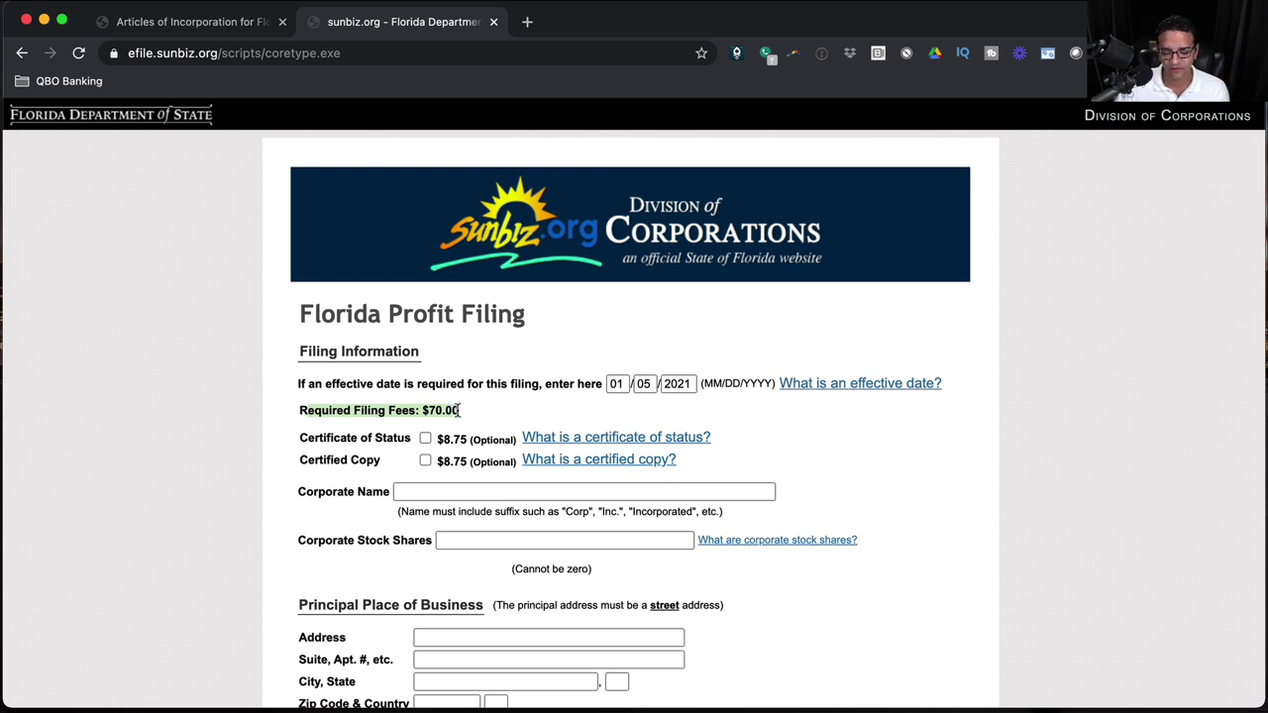
left_click(529, 415)
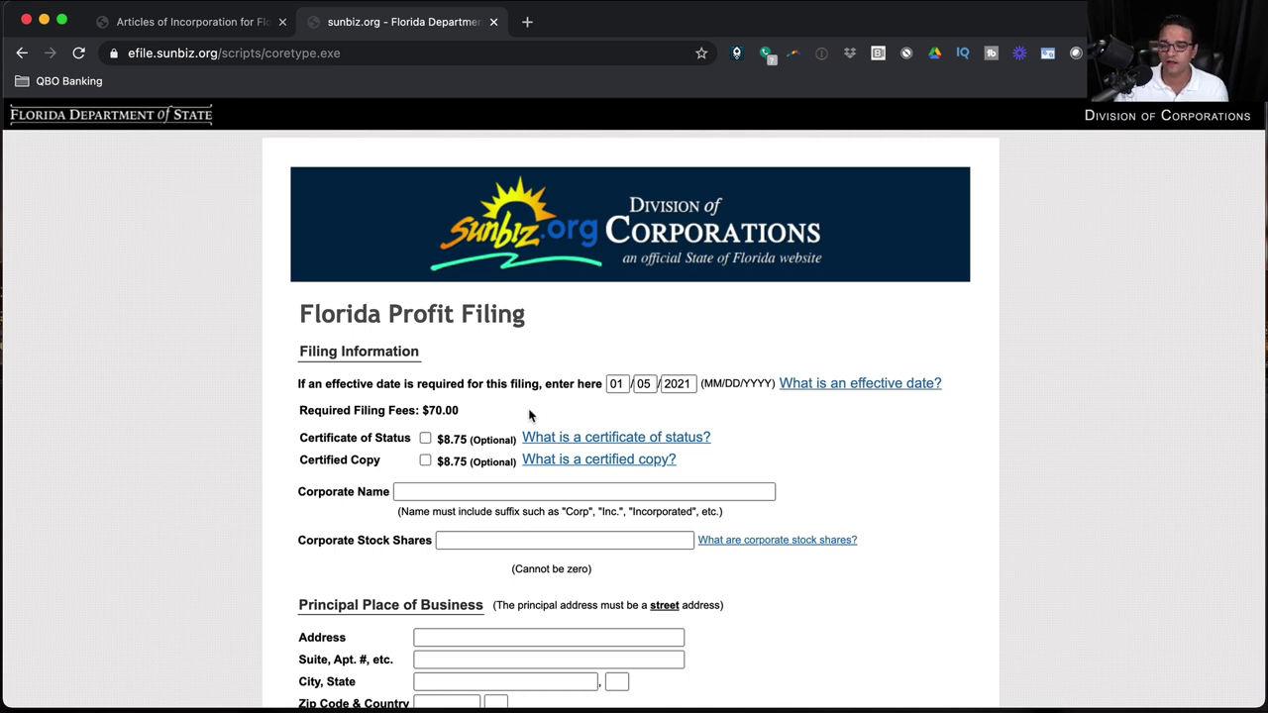
Step: Enter 'QBK Tax Services Corporation' as corporate name, then replace 'Corporation' with 'Inc'
left_click(409, 491)
type("Q")
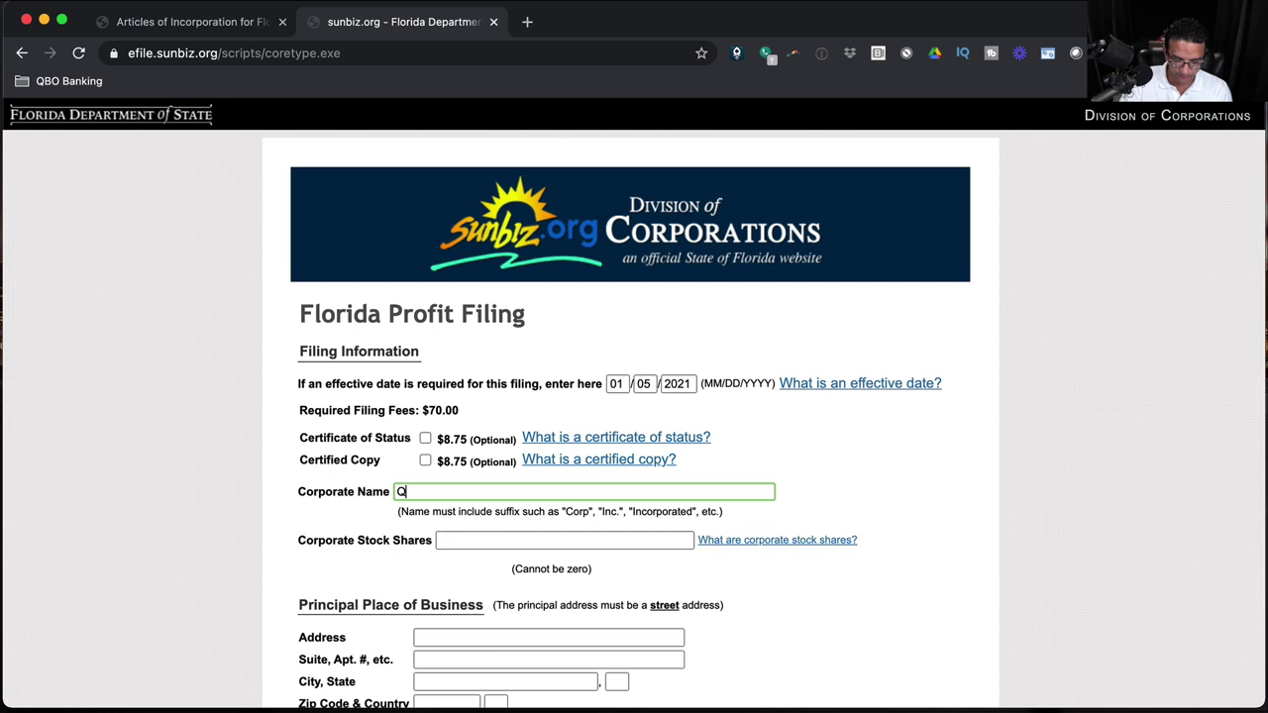
type("BK Tax Se")
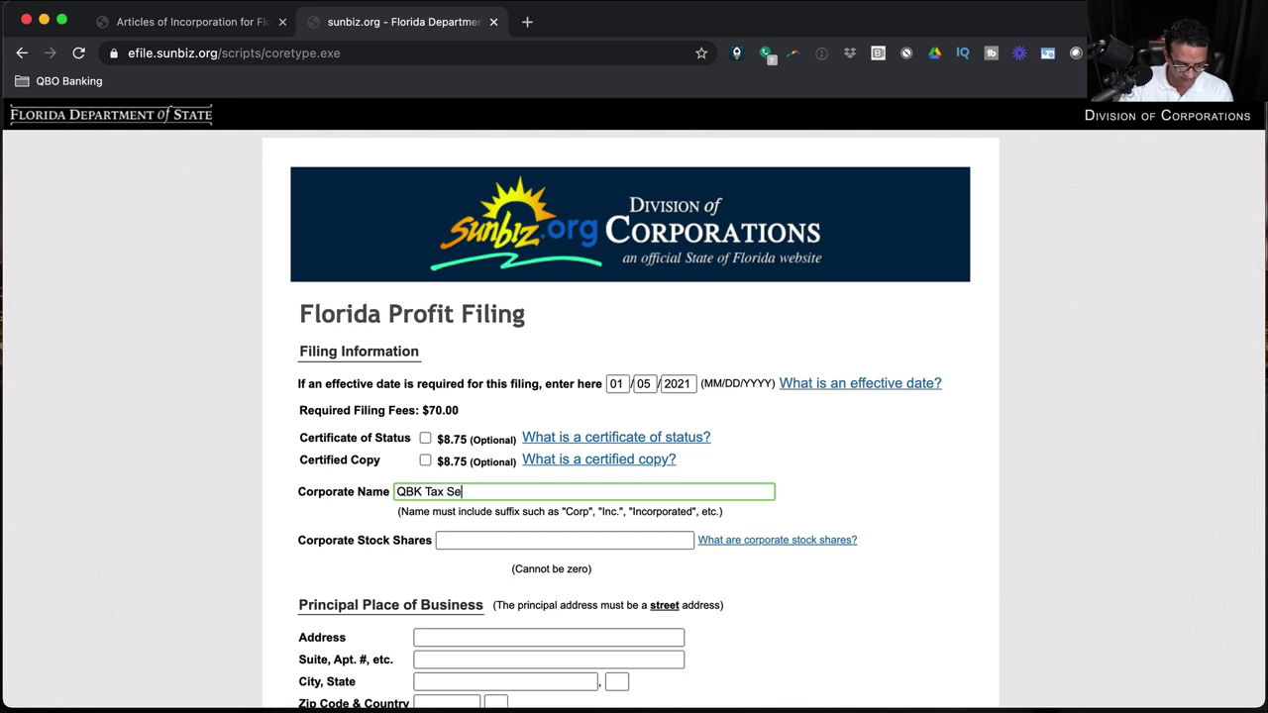
type("rvi")
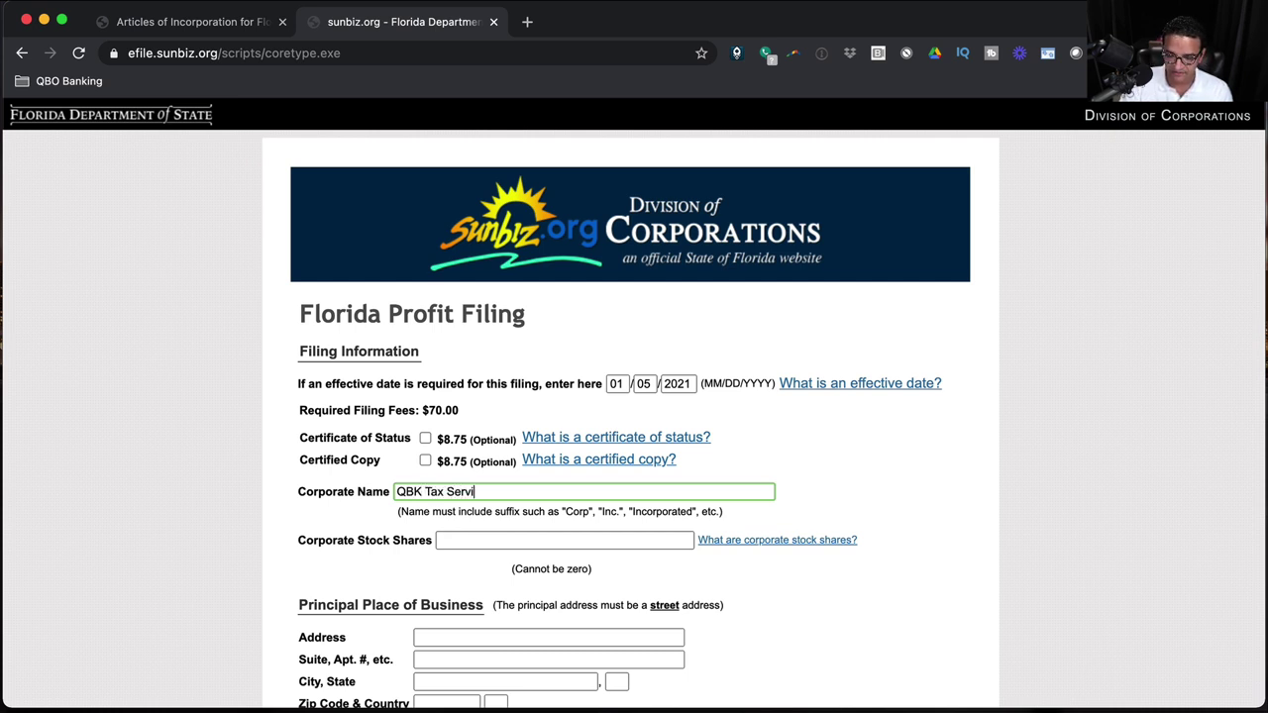
type("ces C")
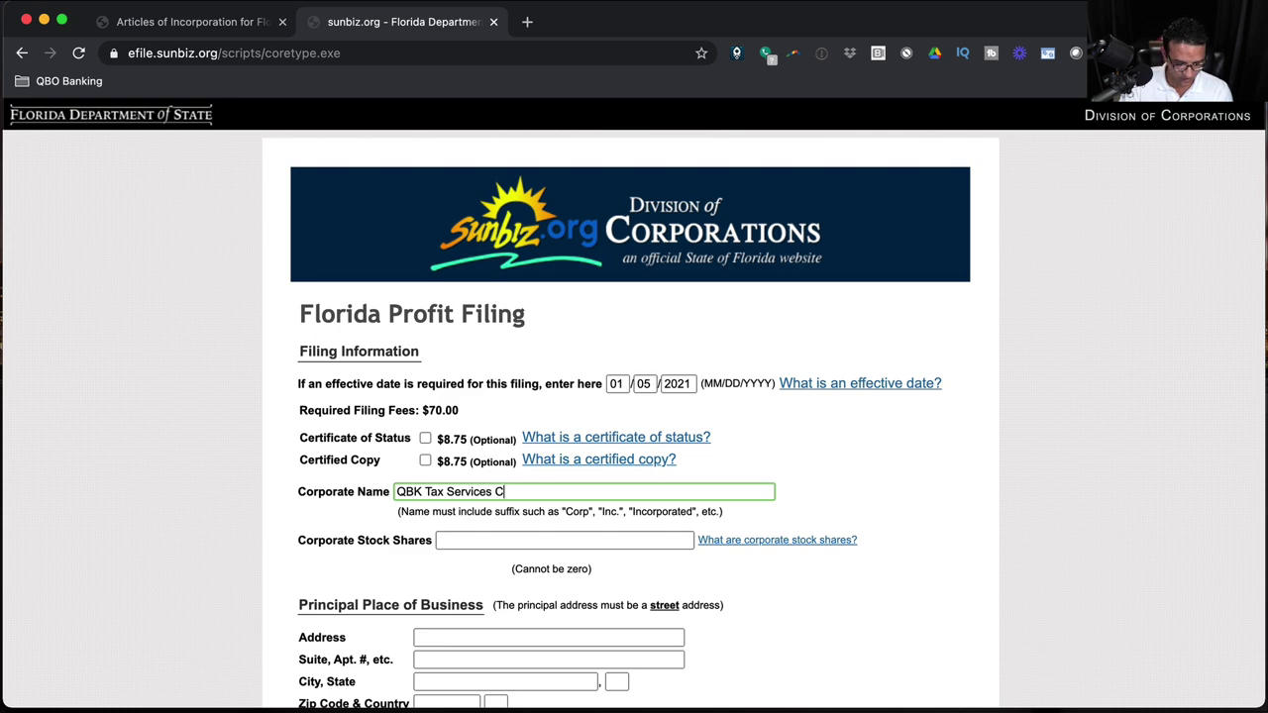
type("orporation")
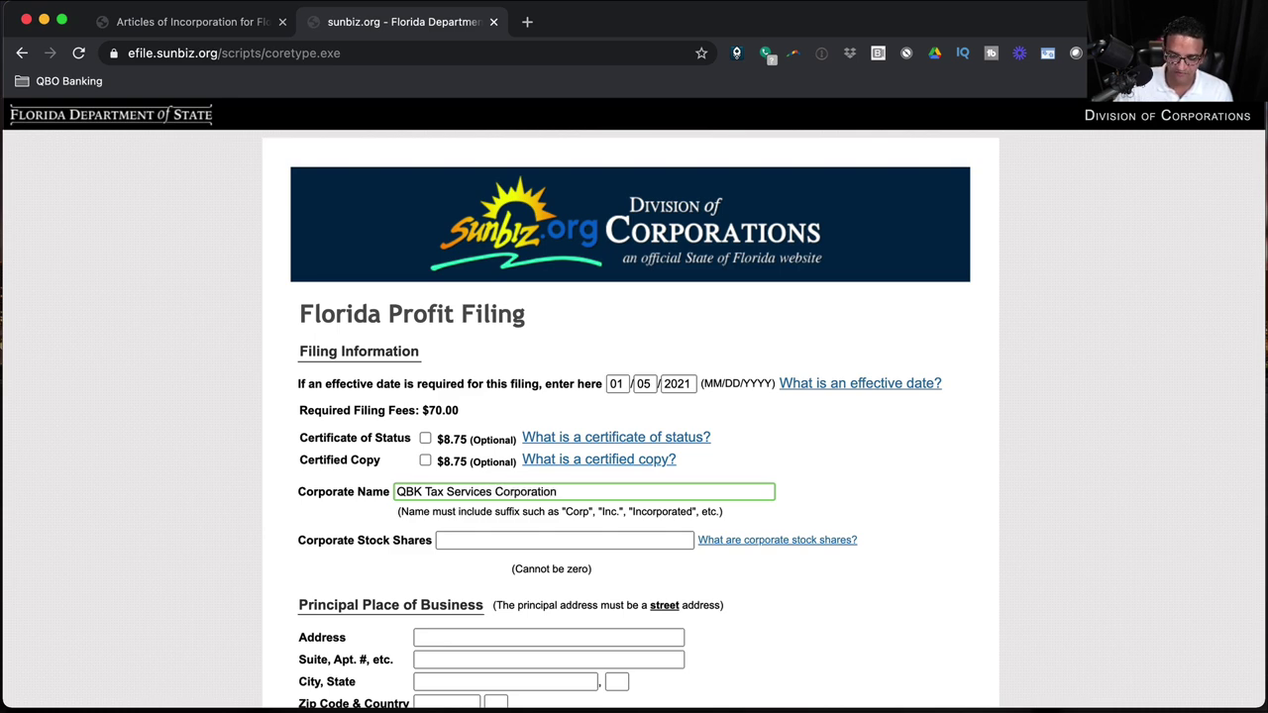
key("alt+super+8")
key("alt+super+8")
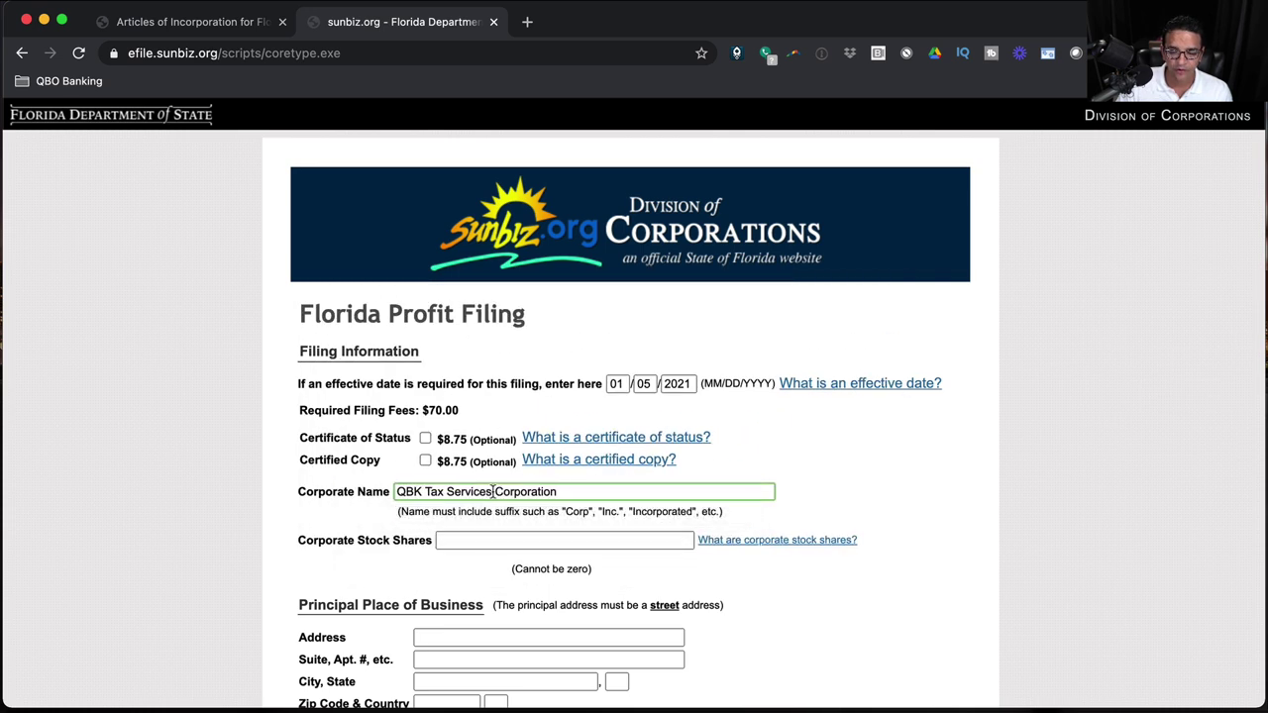
left_click_drag(492, 492, 599, 493)
key("BackSpace")
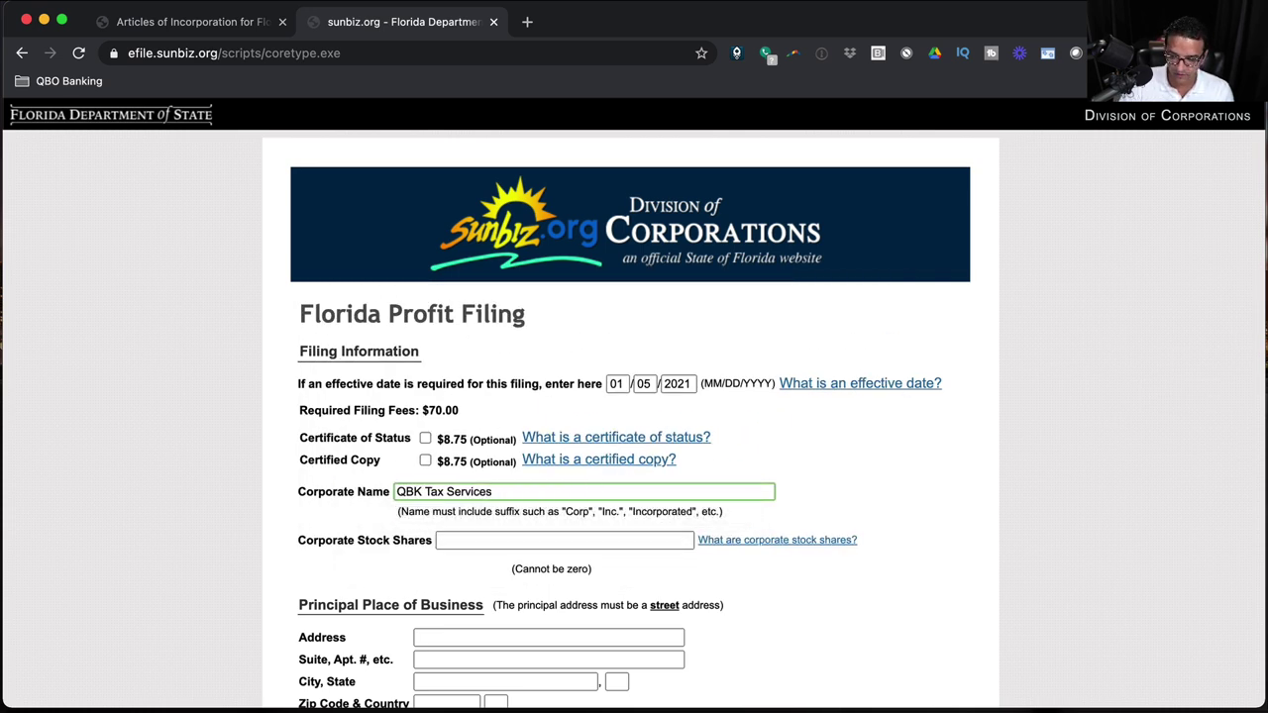
type("Inc")
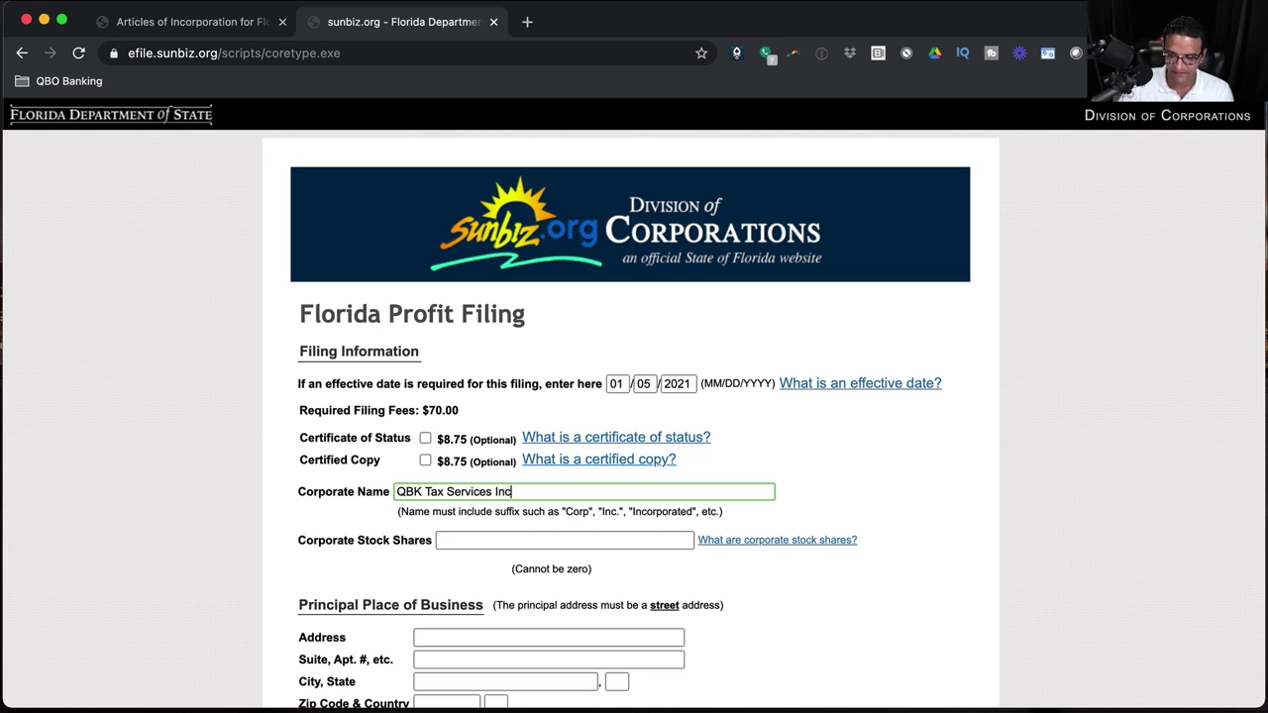
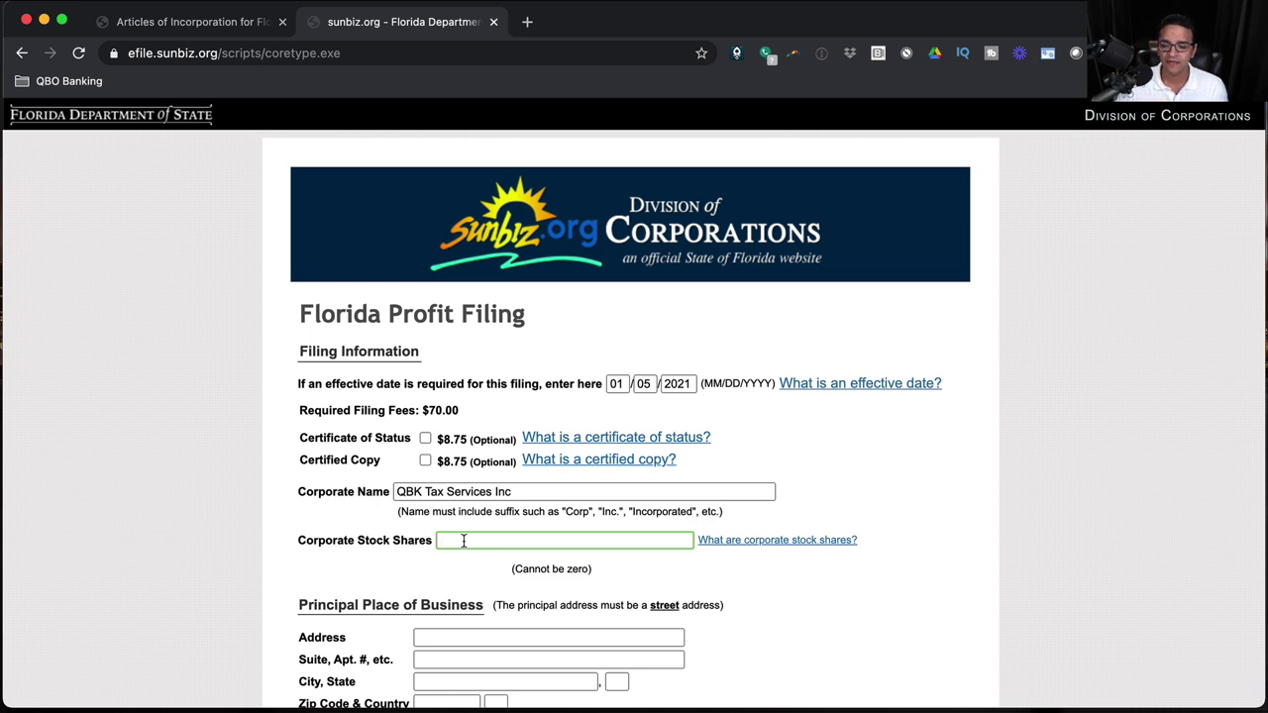
Step: Enter 100 as the corporate stock shares for QBK Tax Services Inc
type("100")
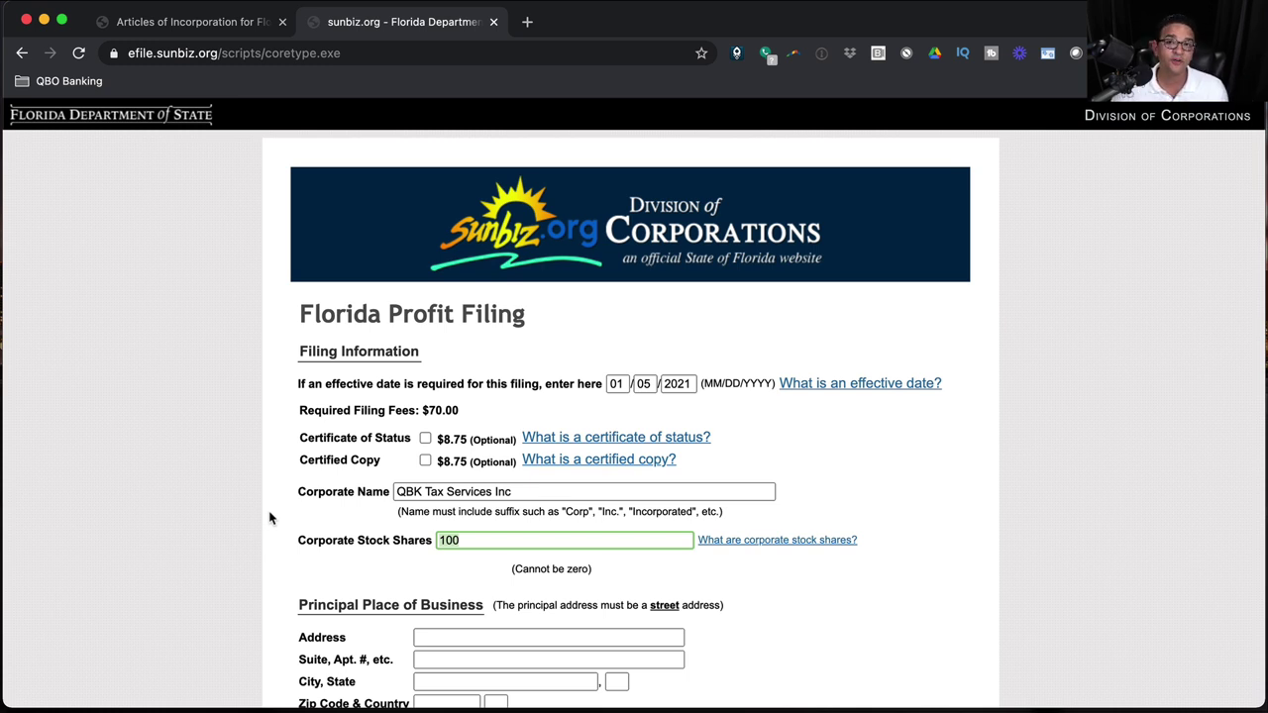
left_click(495, 540)
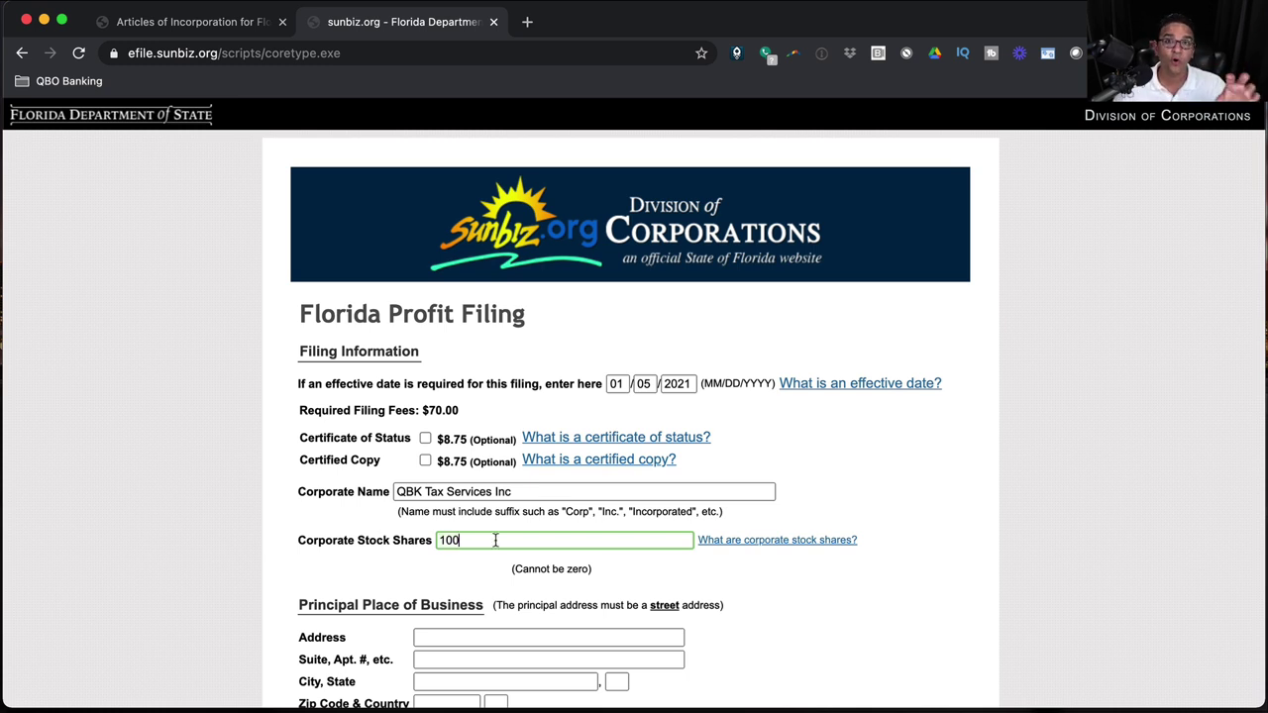
scroll(966, 509, "down", 3)
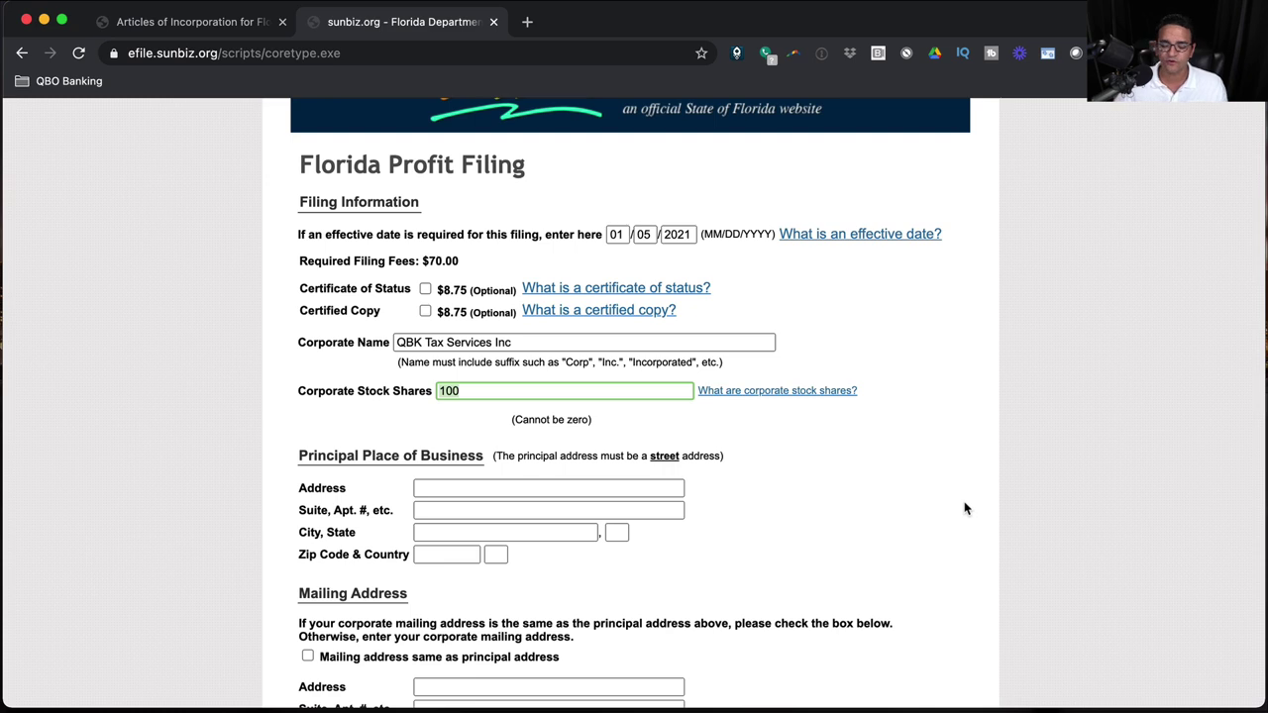
scroll(965, 509, "up", 2)
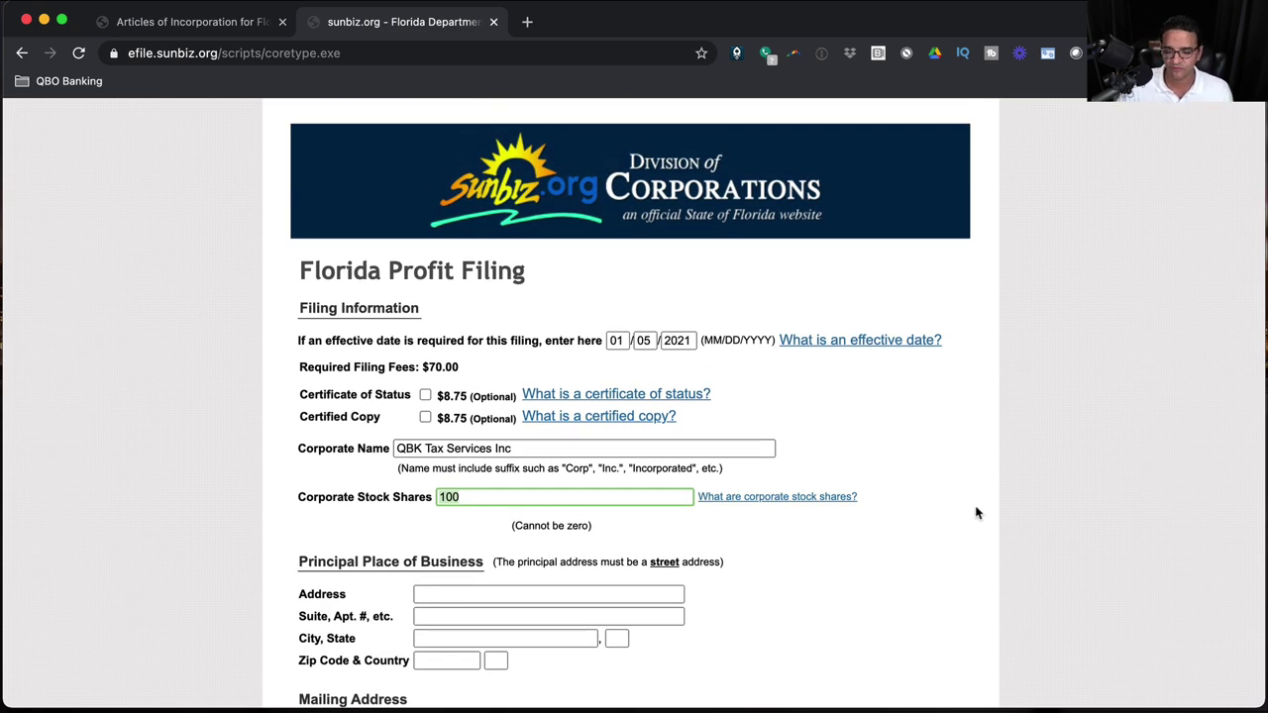
scroll(975, 512, "down", 3)
Step: Fill the principal place of business address, starting with 4474, from the saved autofill entry
left_click(462, 435)
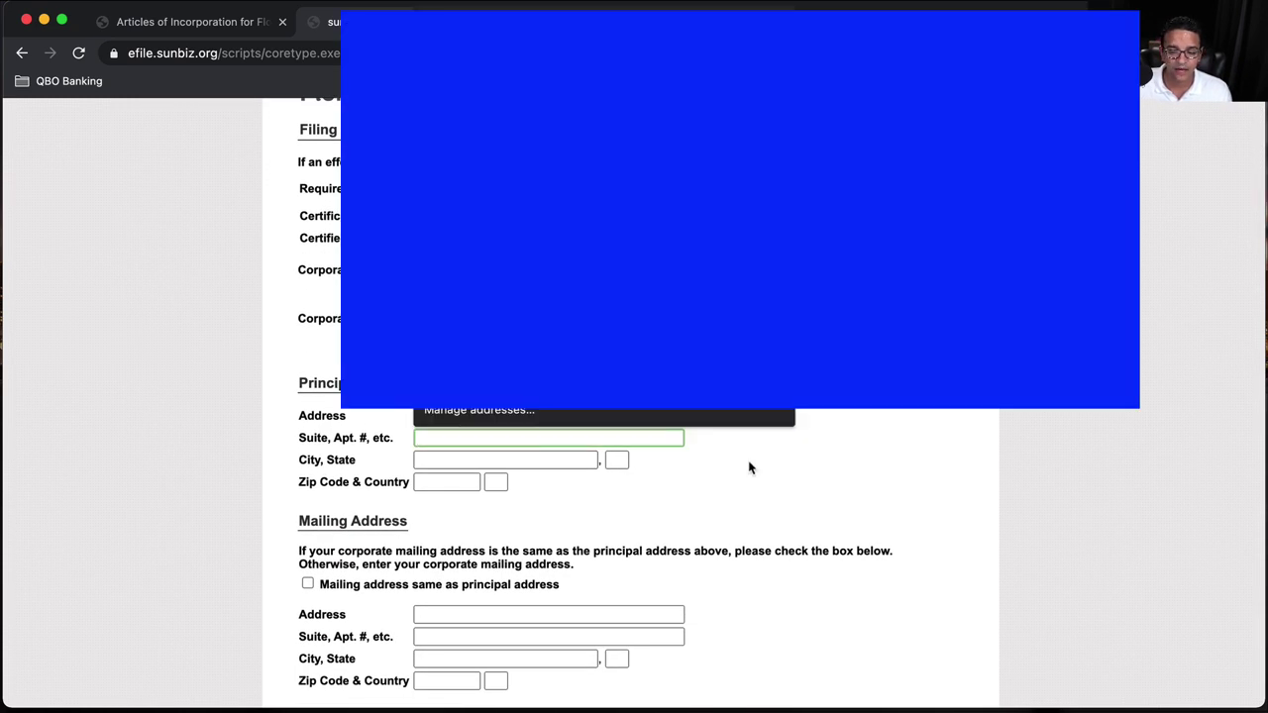
left_click(503, 417)
type("4474")
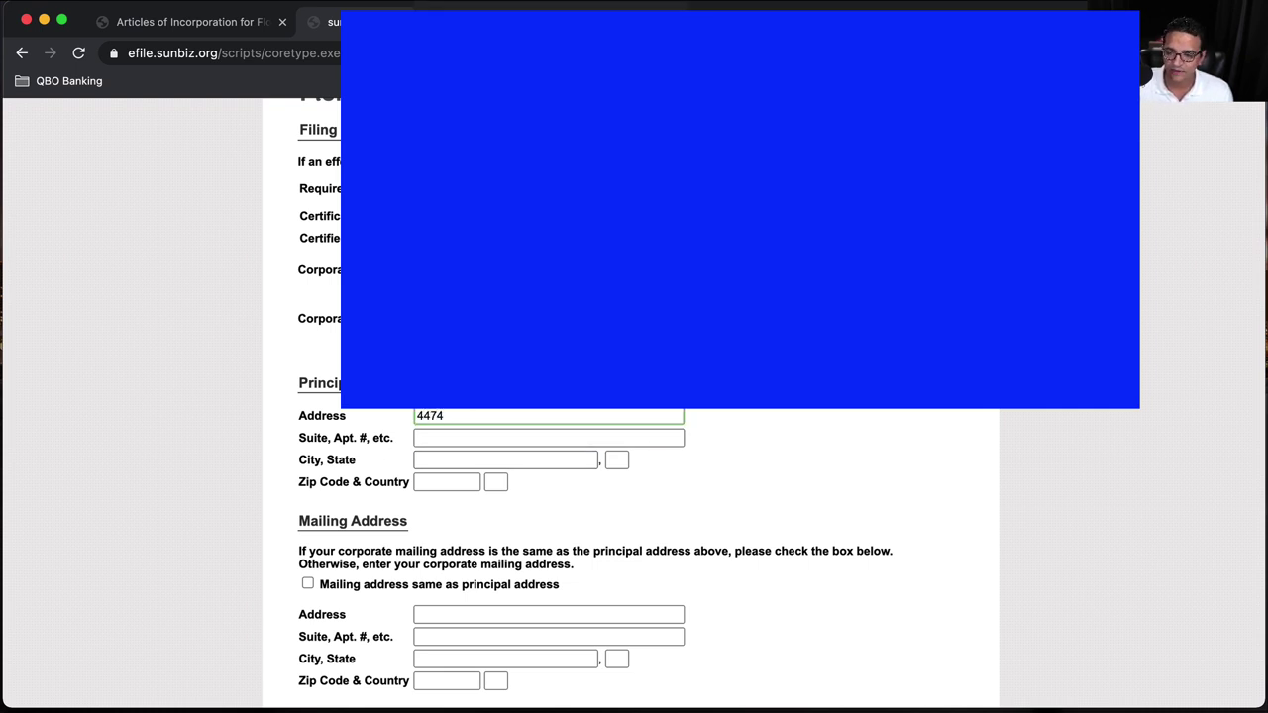
key("Down")
key("Return")
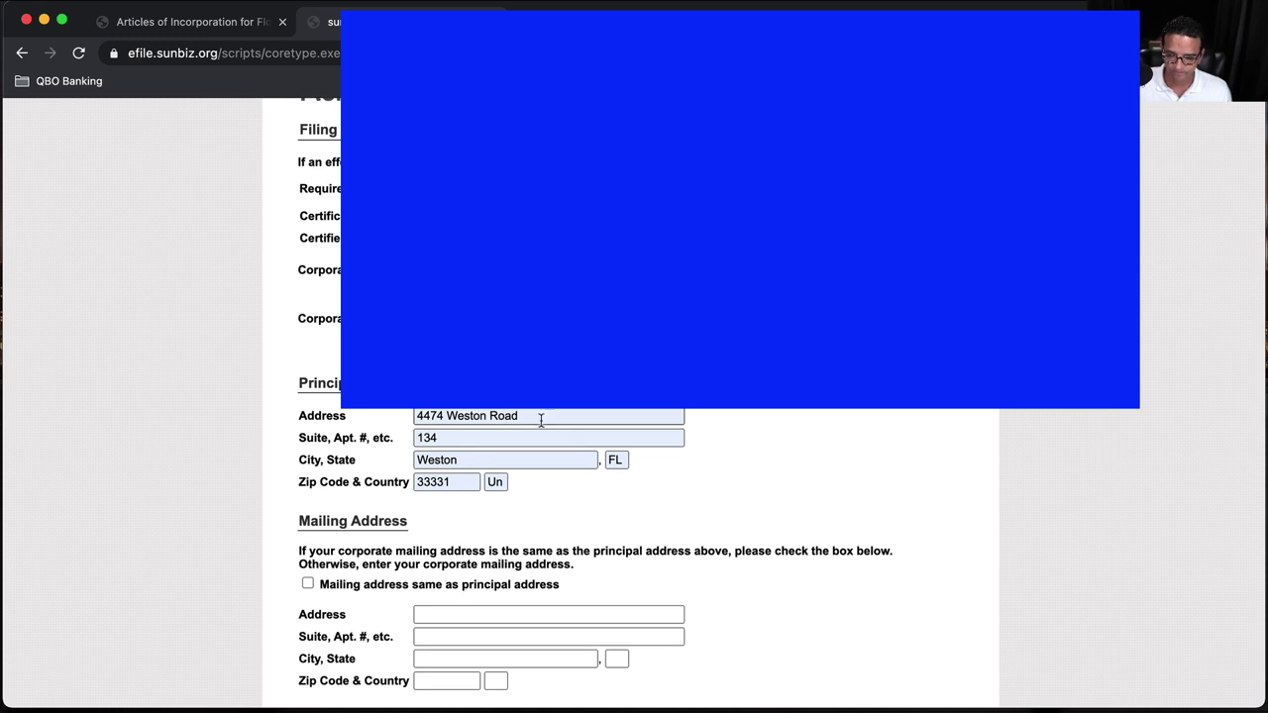
scroll(806, 523, "down", 4)
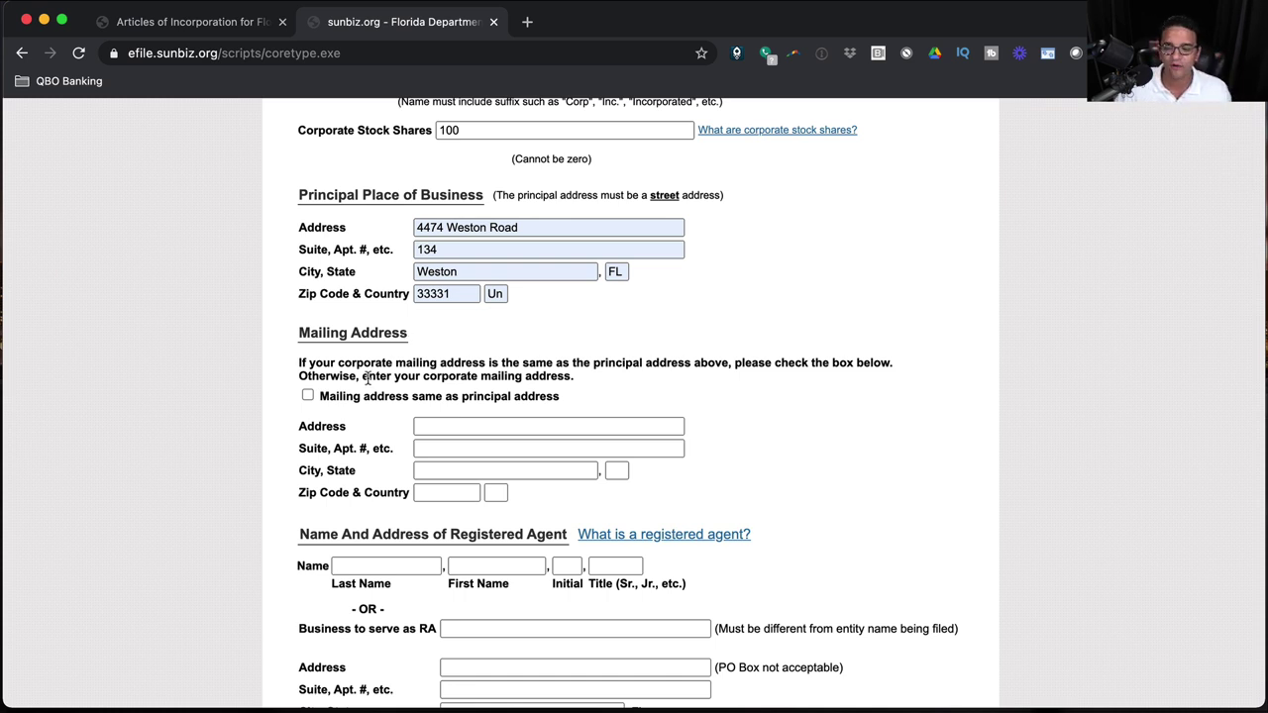
Step: Make the mailing address the same as the principal address
left_click(308, 397)
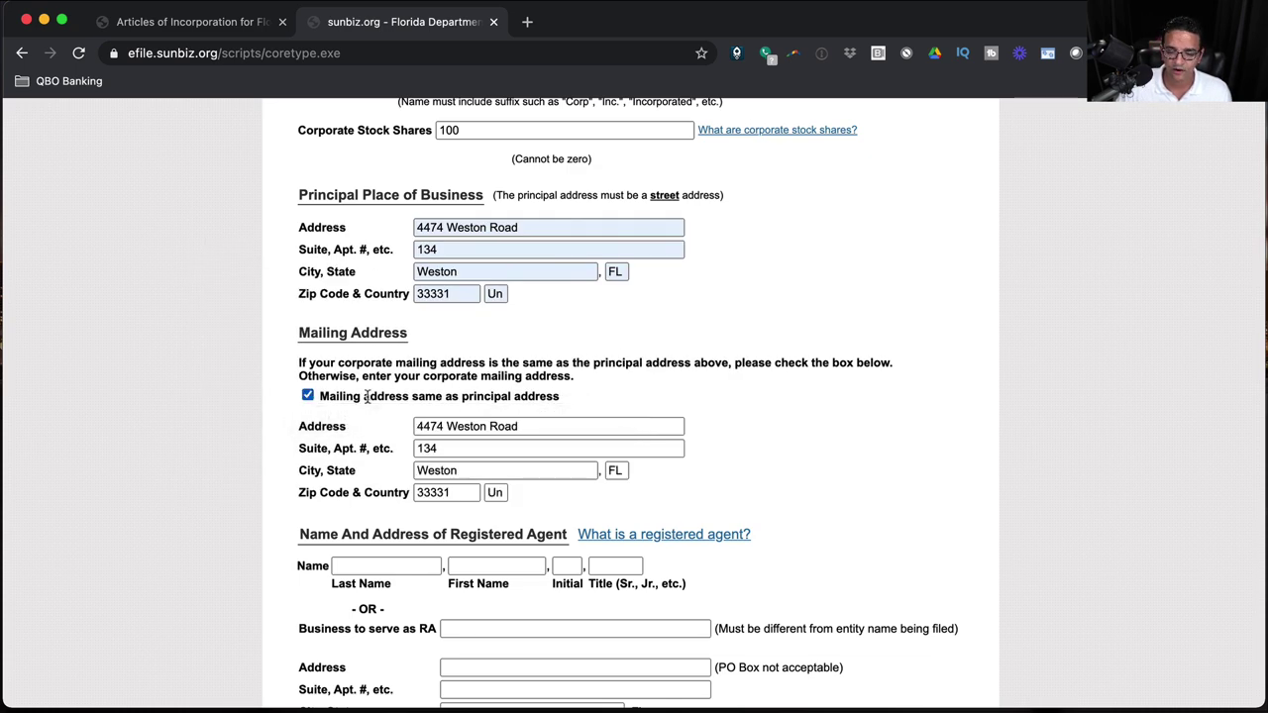
scroll(823, 433, "down", 2)
scroll(823, 433, "down", 1)
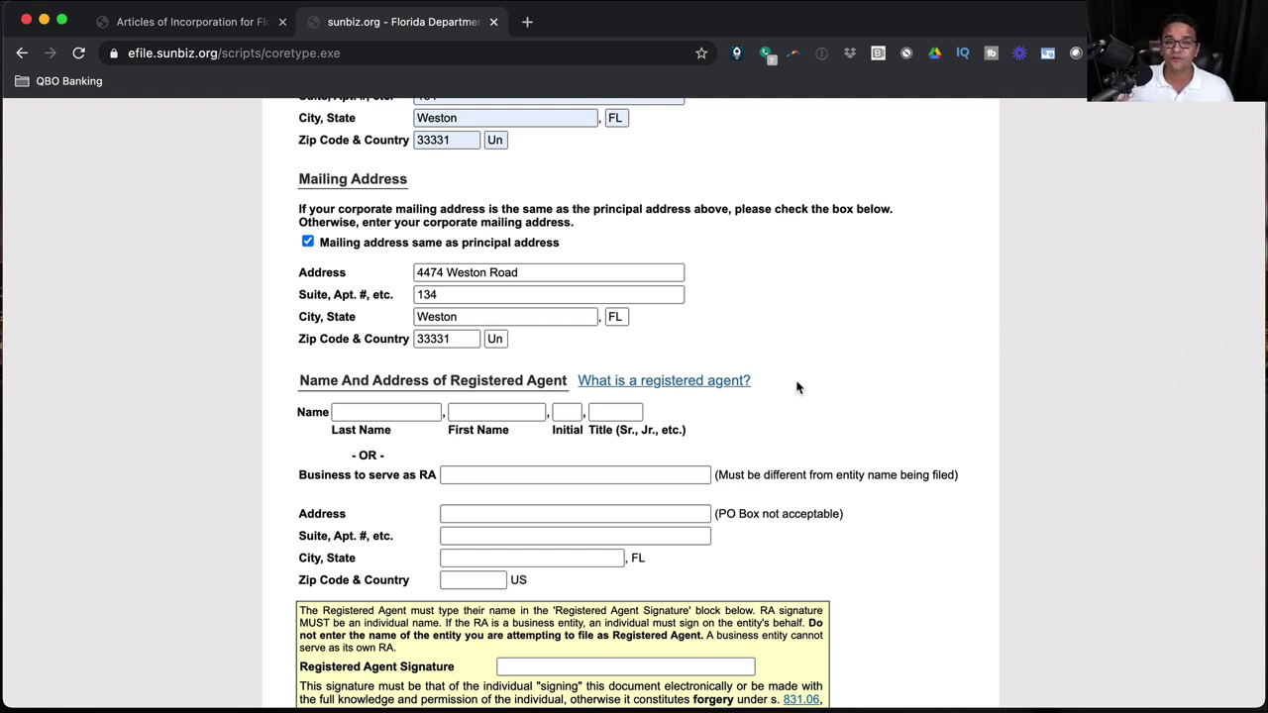
left_click(650, 383)
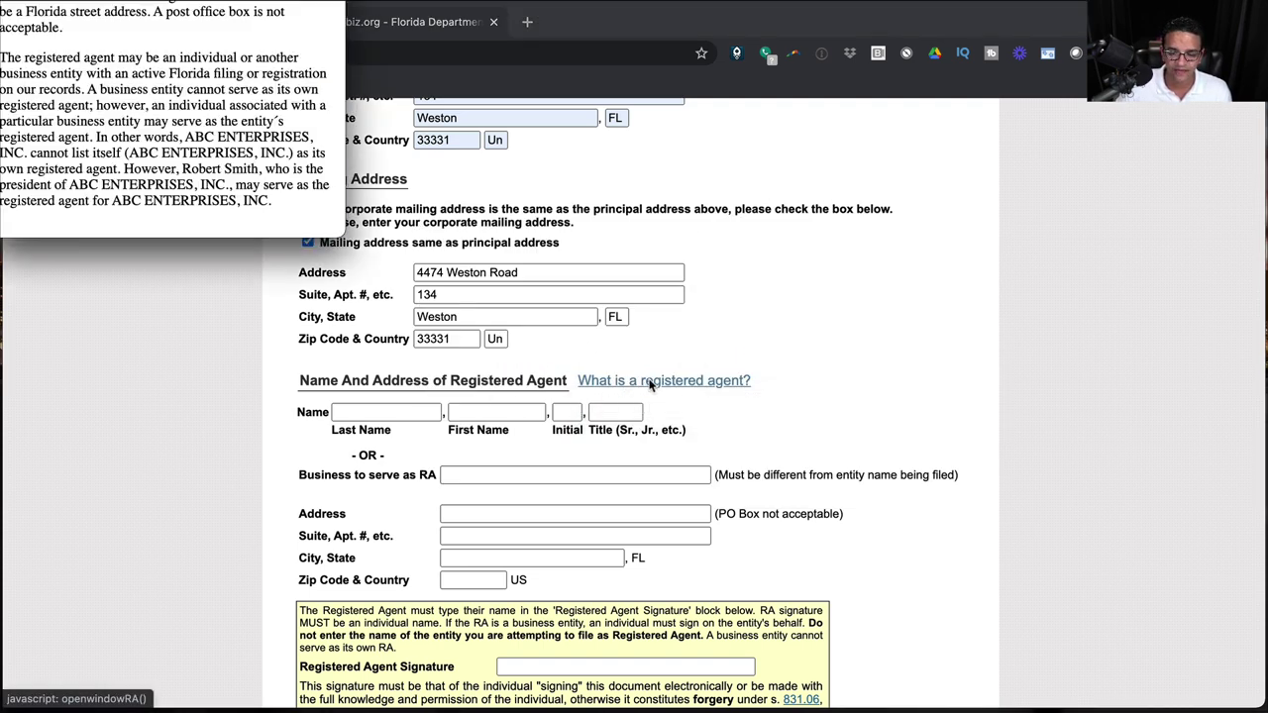
left_click_drag(891, 163, 893, 163)
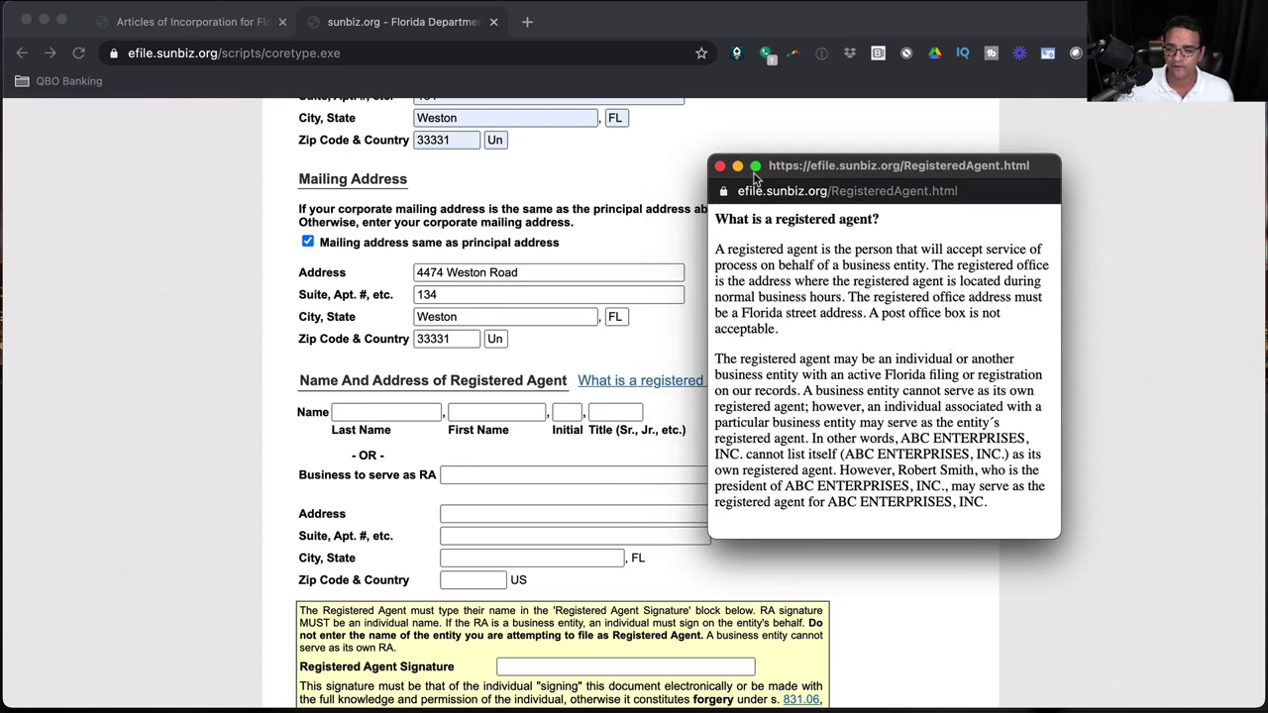
left_click(721, 167)
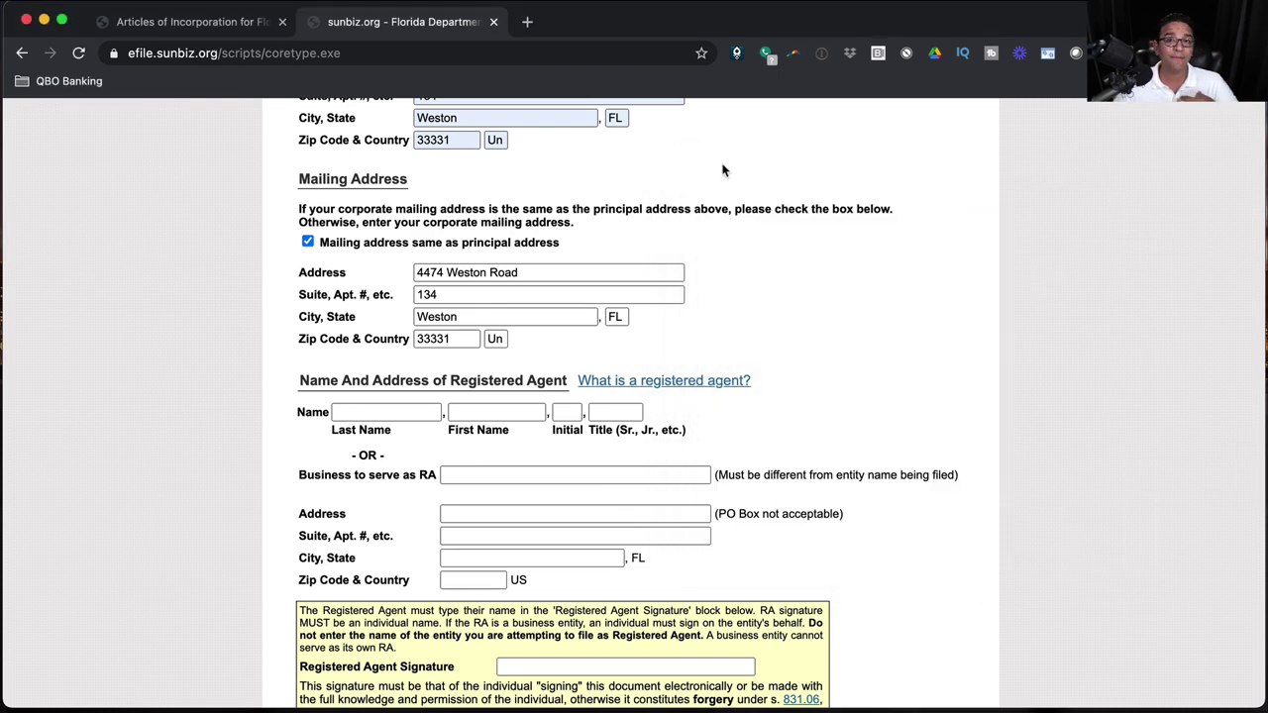
left_click(386, 412)
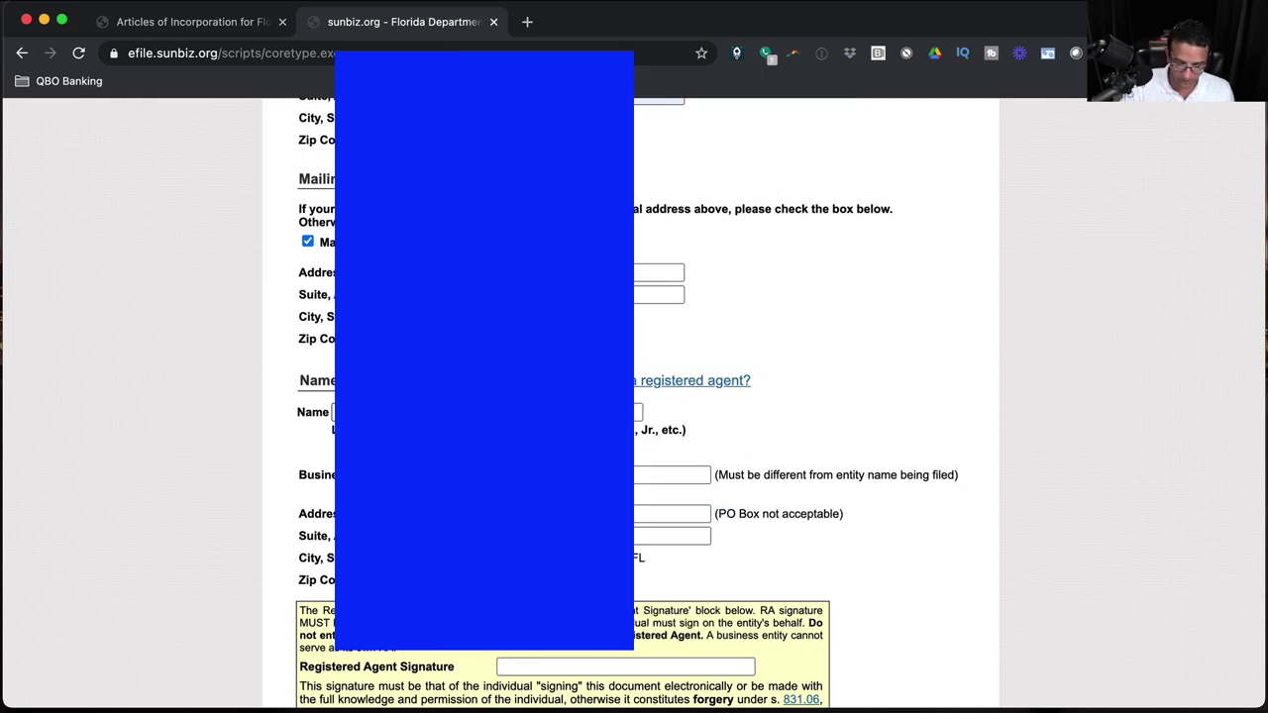
Step: Fill the registered agent's street address, suite, city and ZIP from a saved autofill entry
scroll(875, 383, "up", 3)
scroll(875, 384, "down", 3)
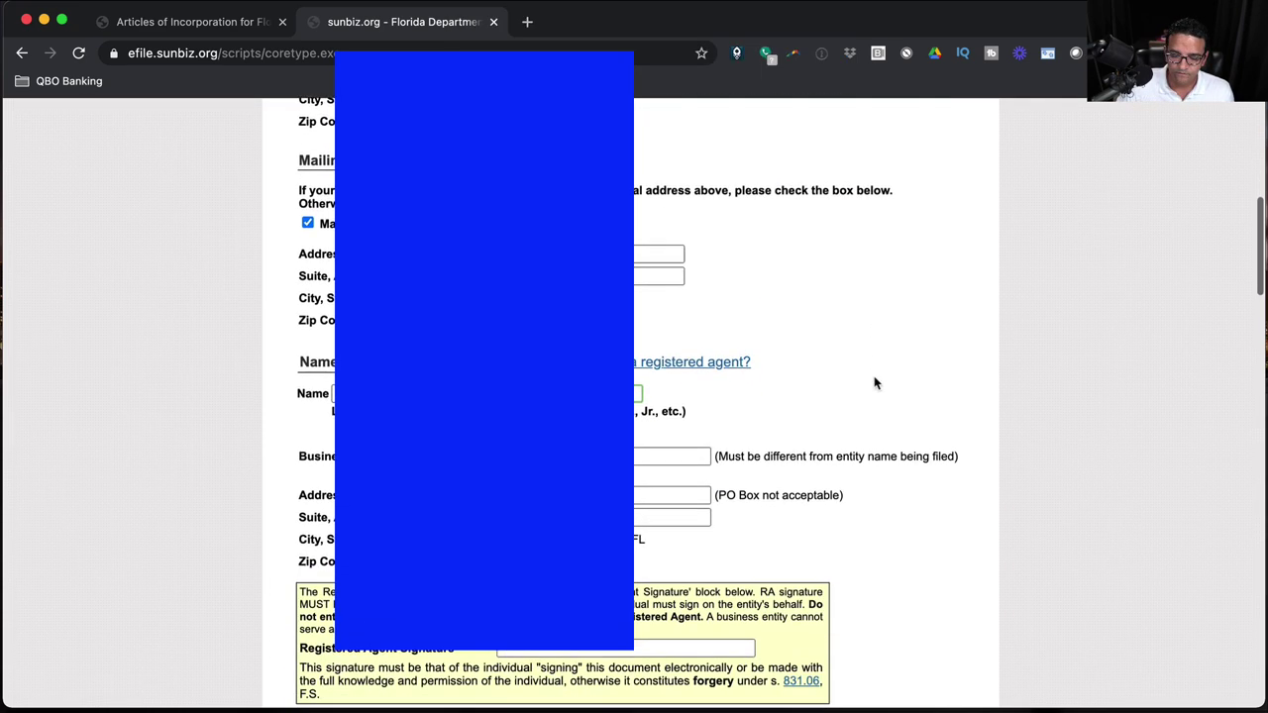
scroll(874, 383, "down", 2)
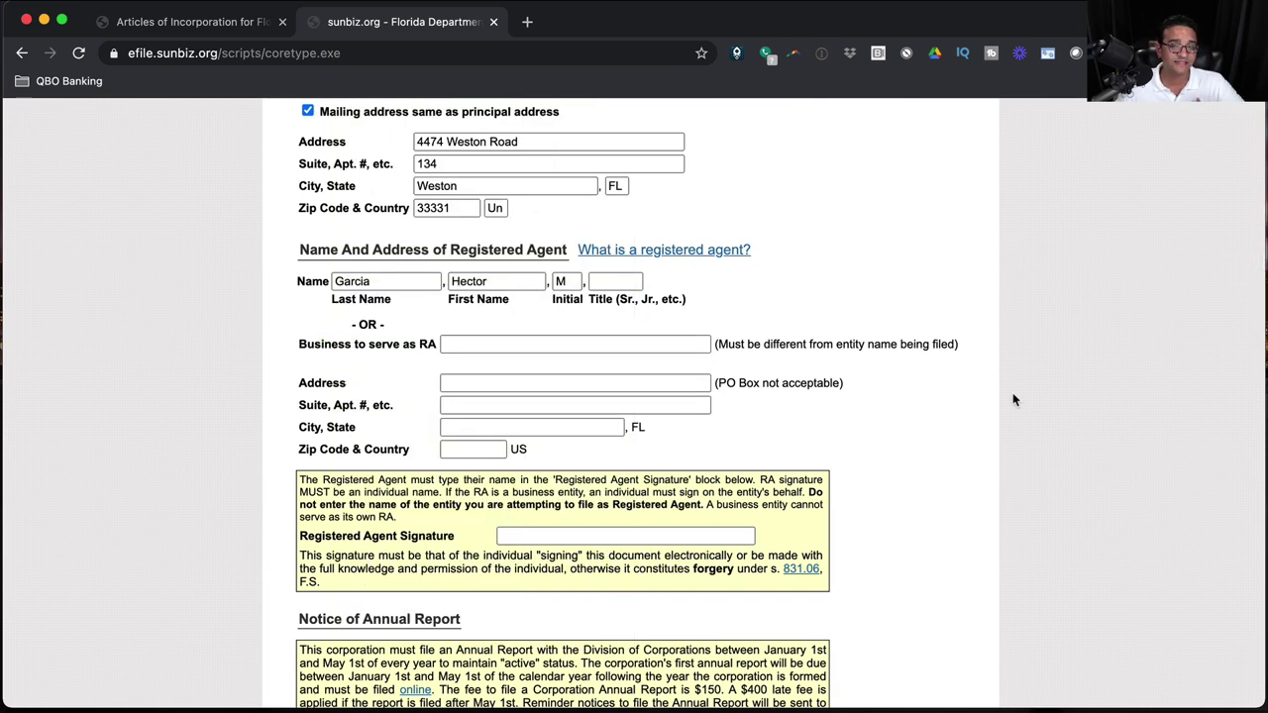
scroll(862, 357, "up", 1)
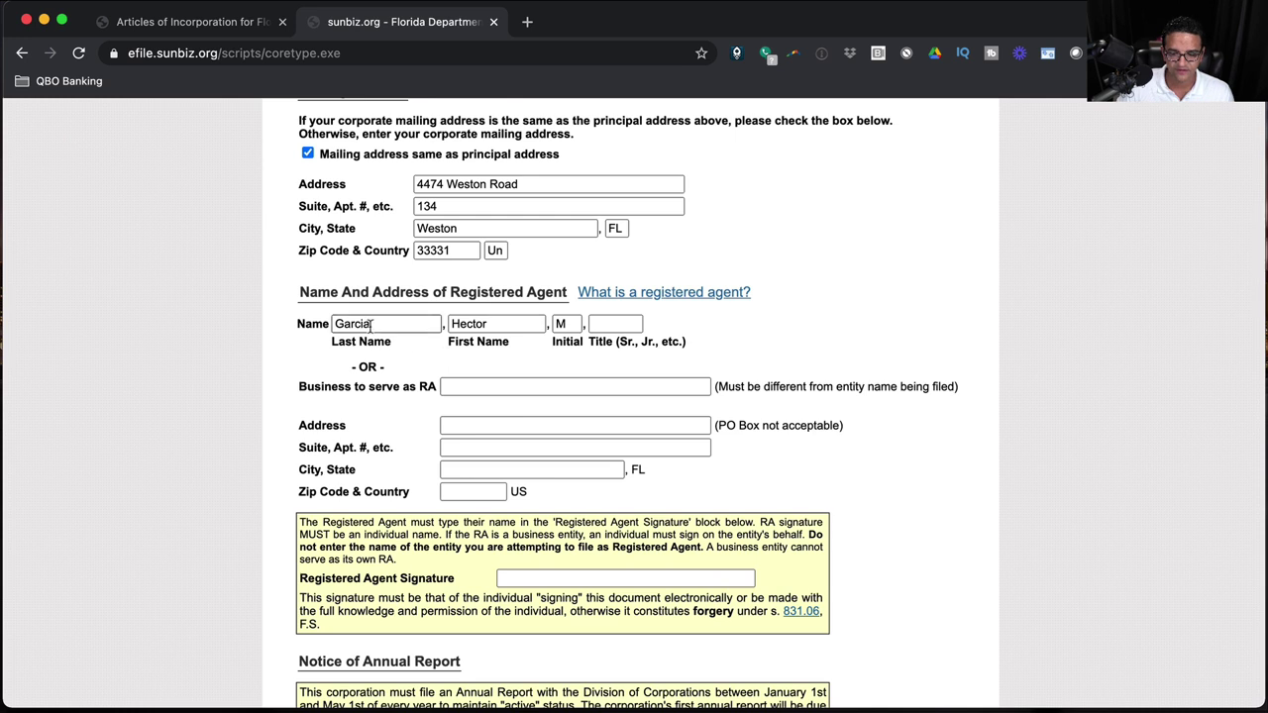
left_click(478, 424)
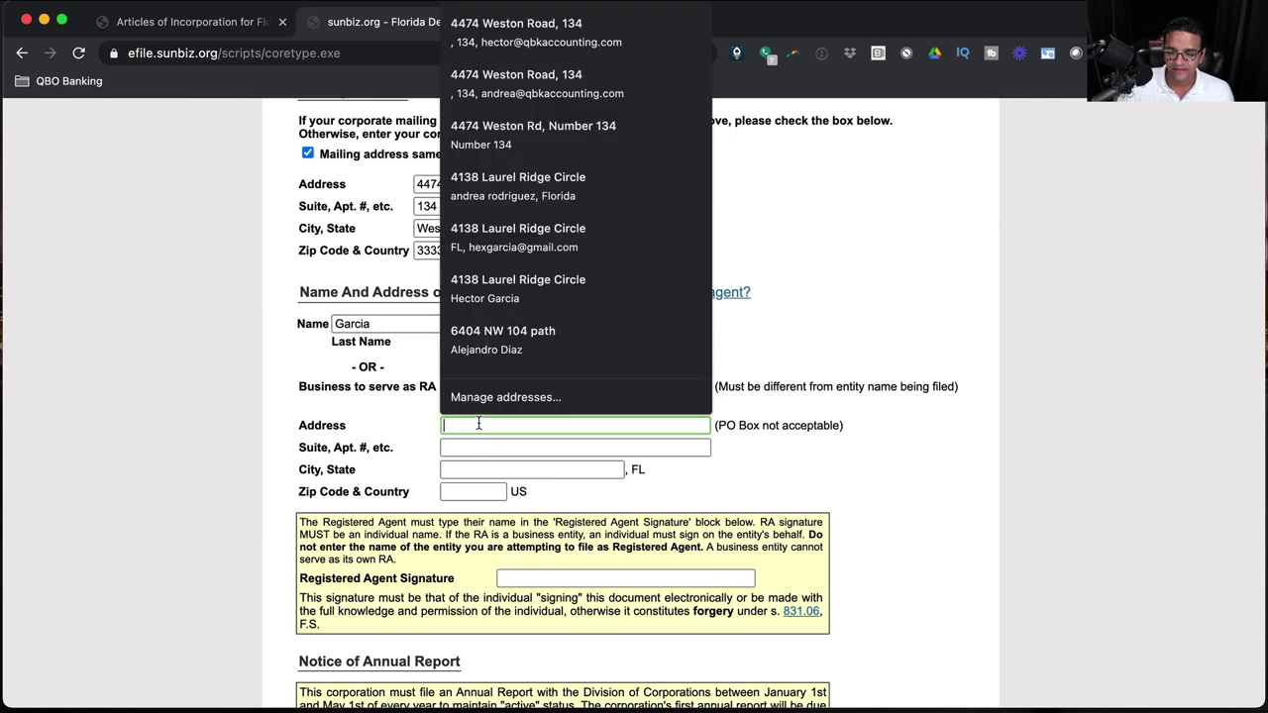
left_click(519, 89)
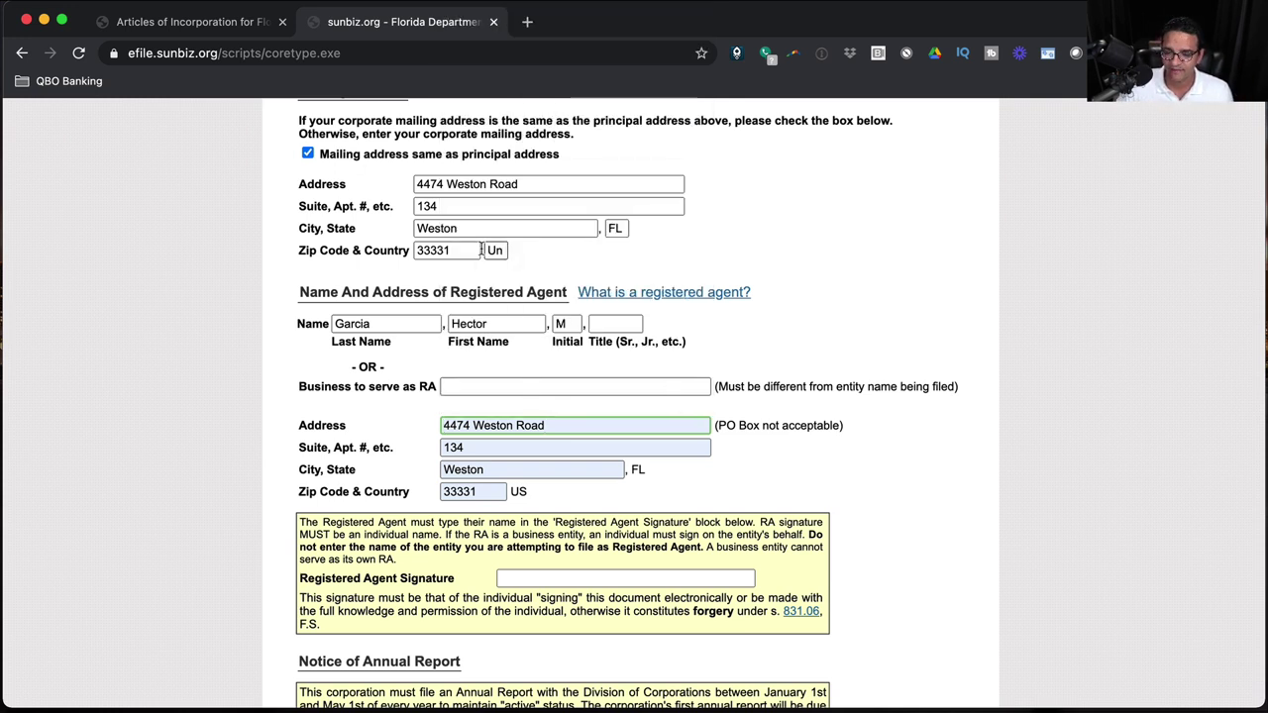
Step: Type the registered agent's full name as the agent signature
left_click(555, 573)
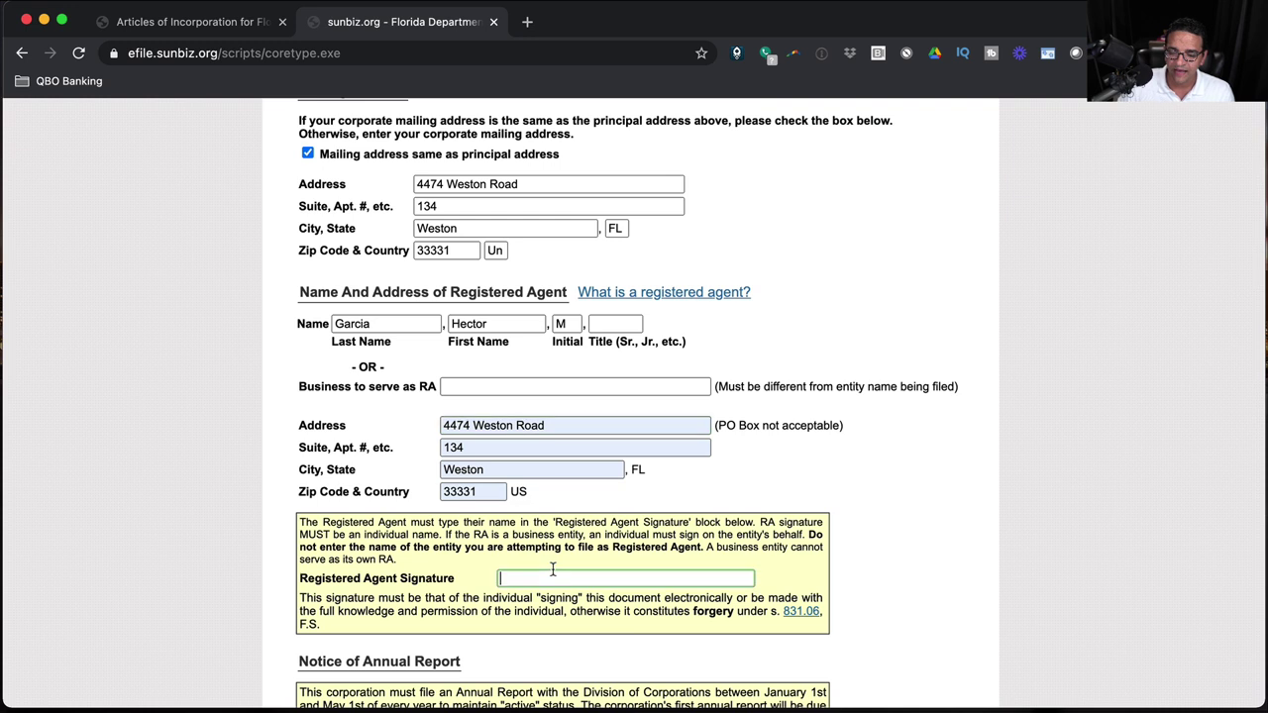
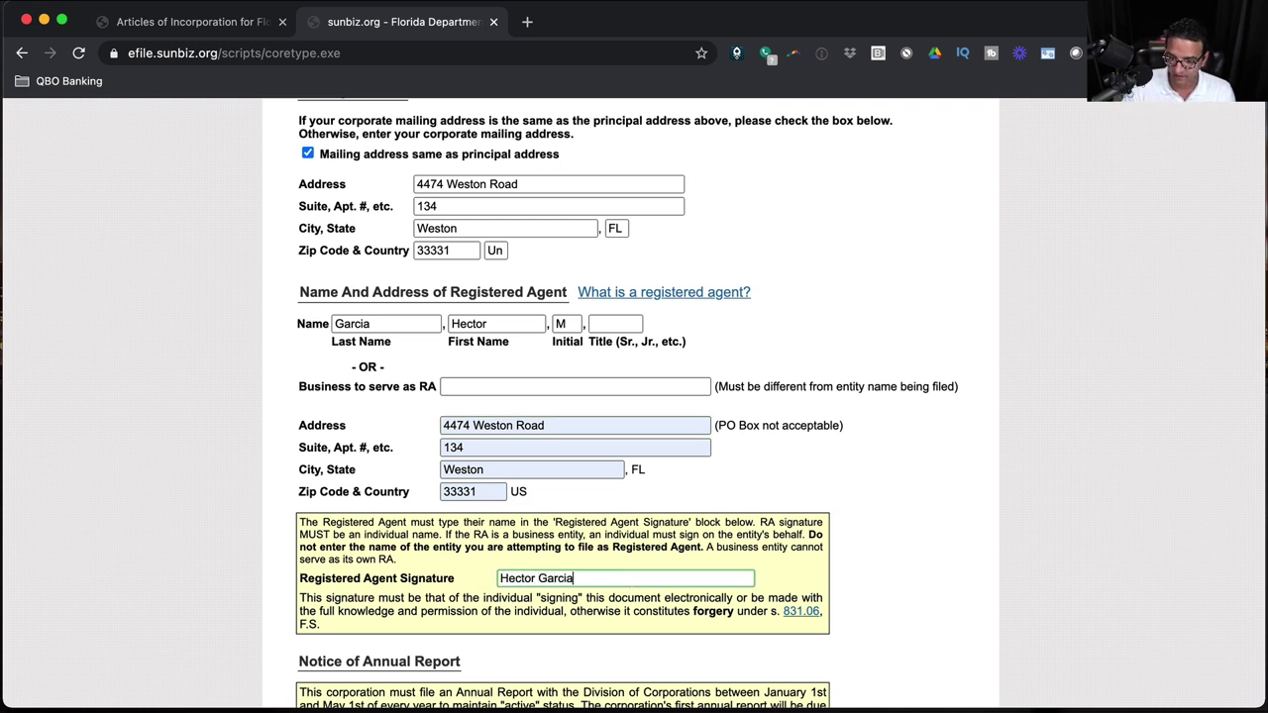
scroll(863, 568, "down", 1)
scroll(863, 569, "down", 5)
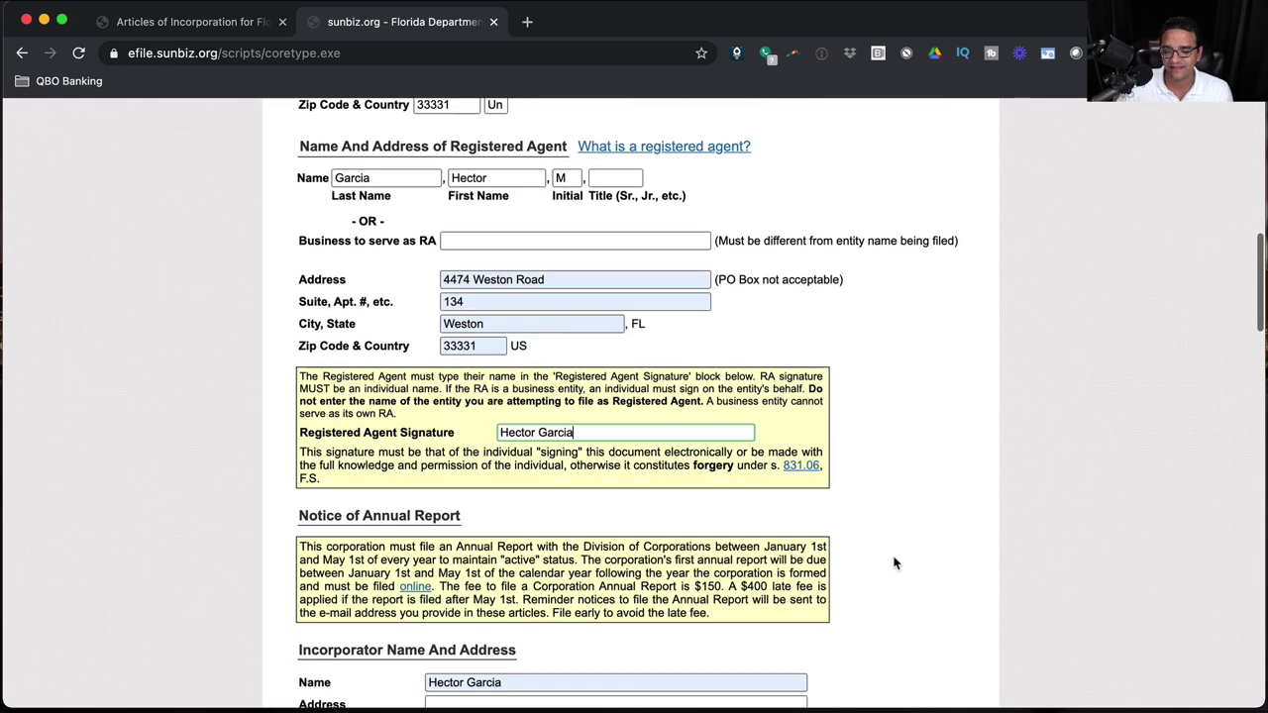
scroll(880, 559, "down", 1)
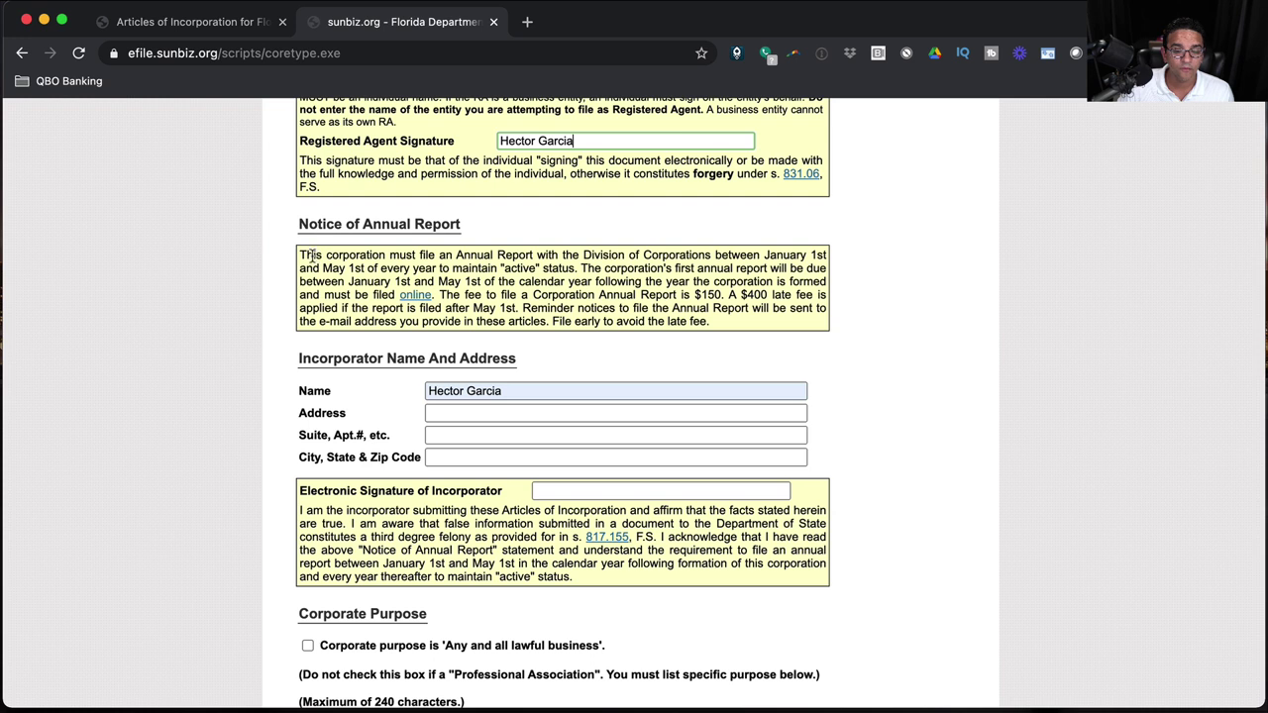
left_click_drag(301, 254, 734, 324)
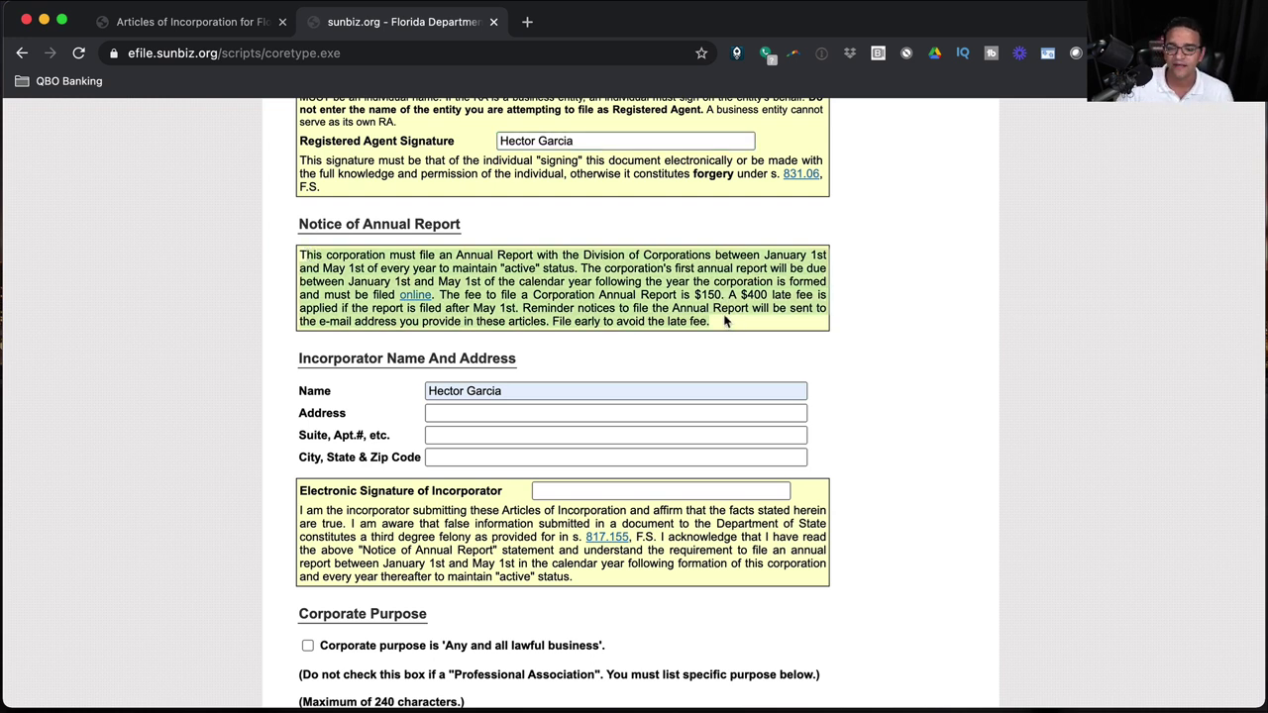
left_click(629, 297)
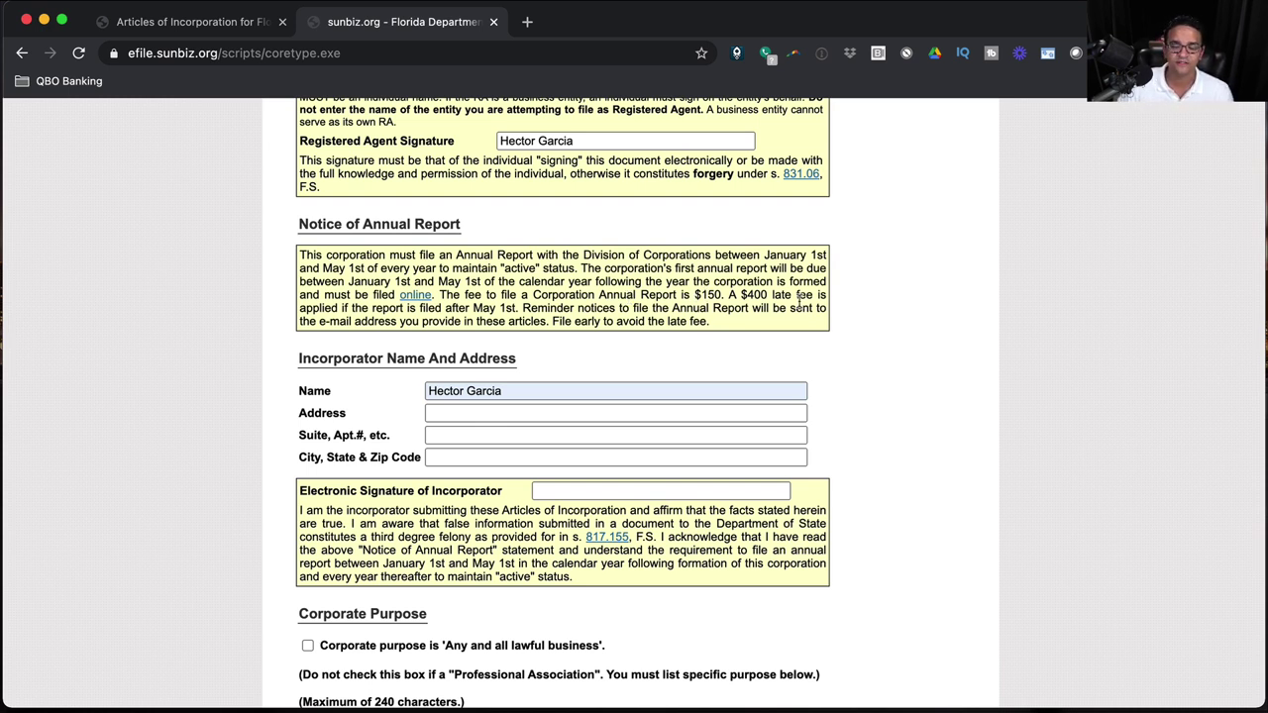
left_click_drag(728, 294, 821, 307)
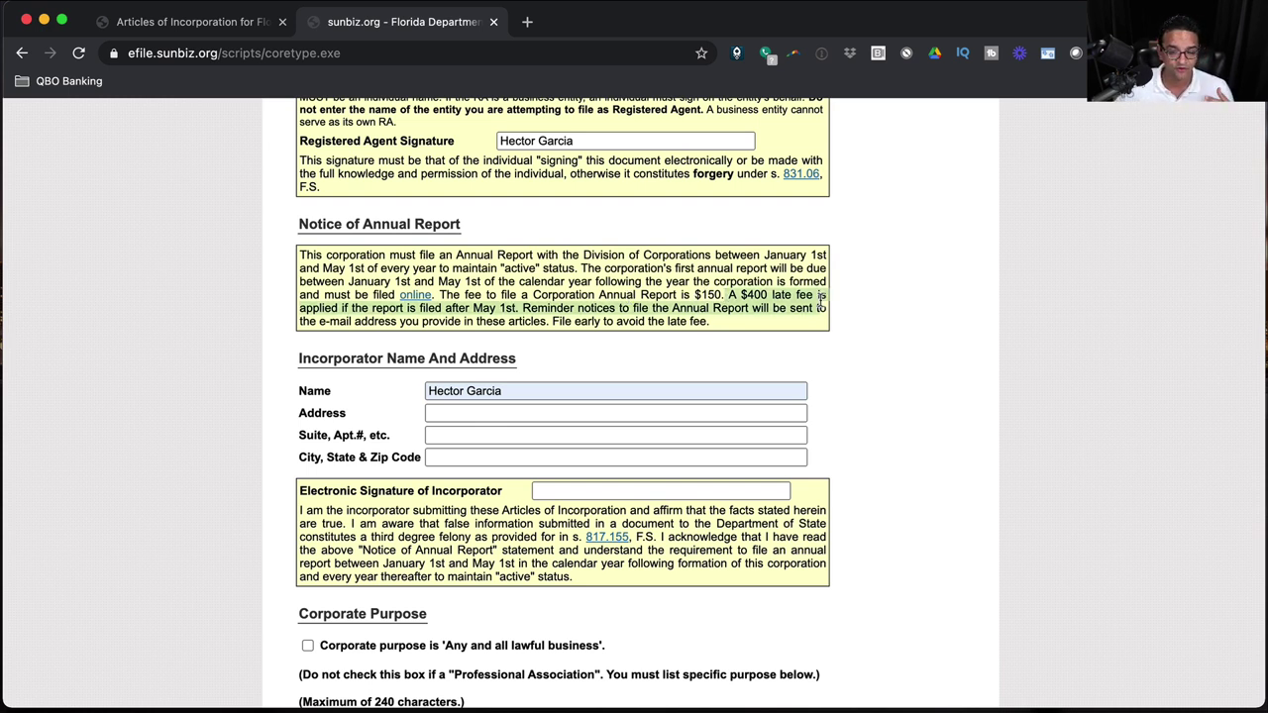
left_click(700, 309)
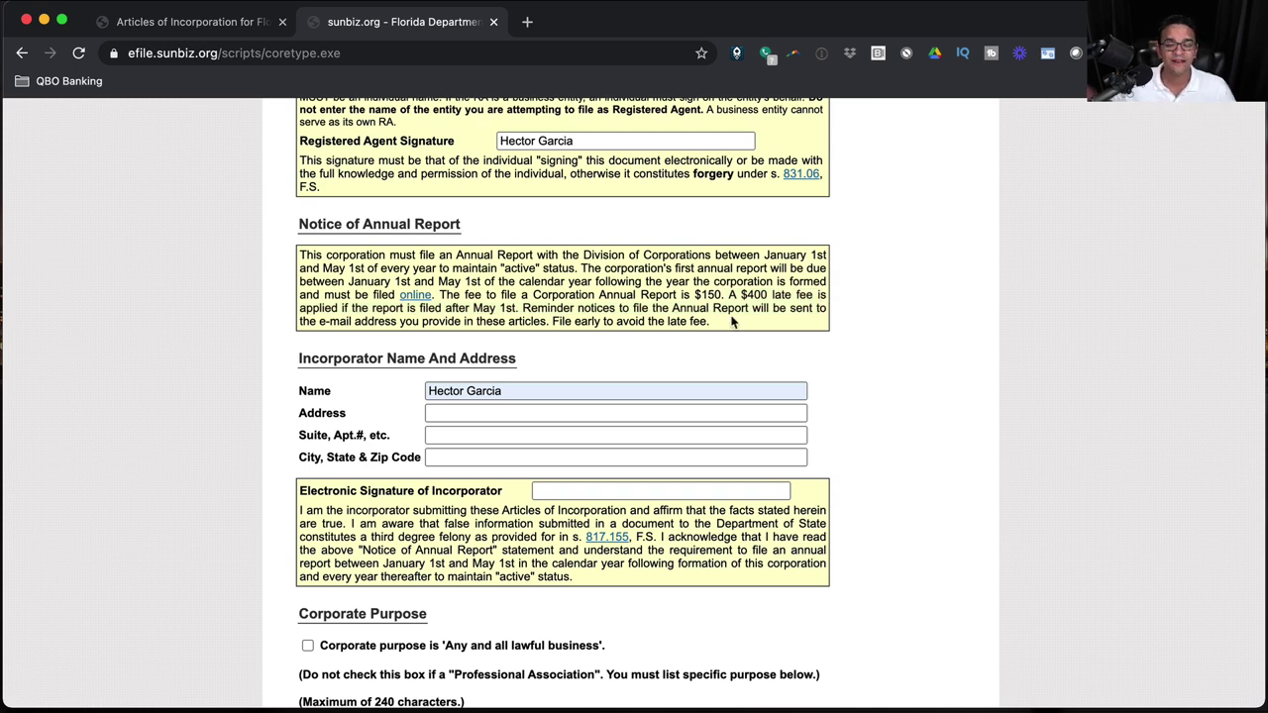
scroll(733, 322, "up", 5)
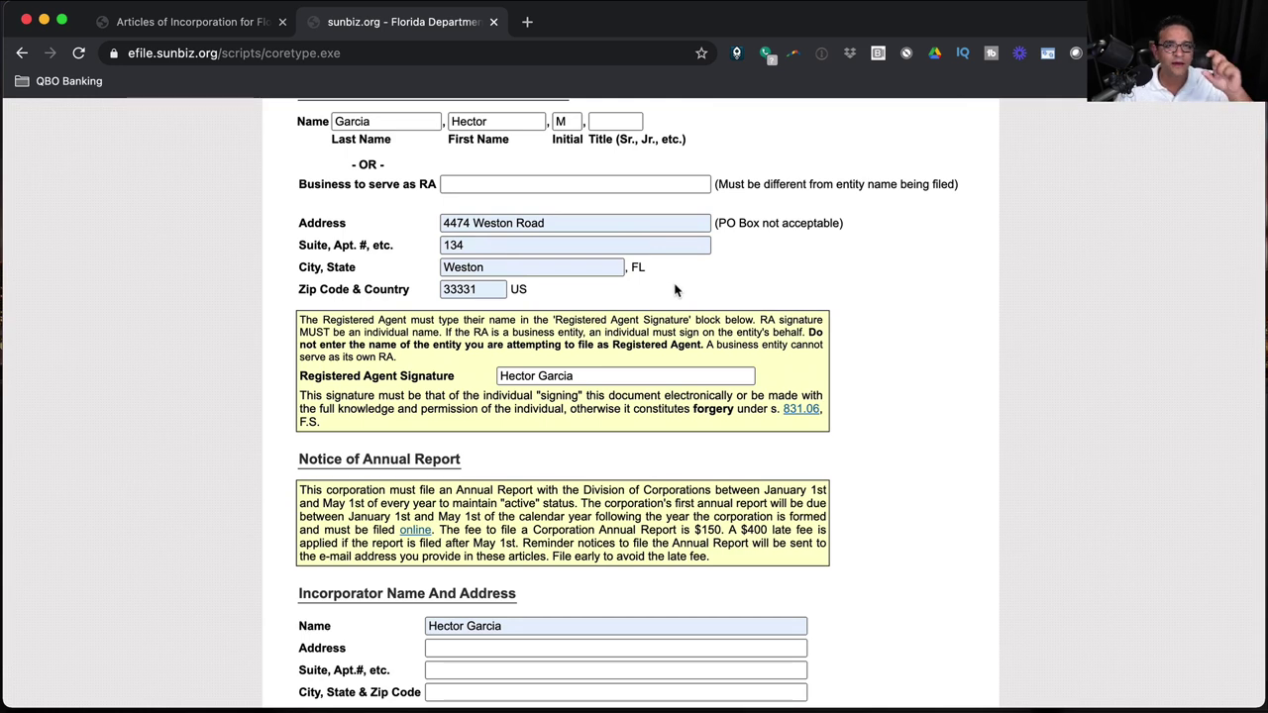
scroll(682, 371, "down", 1)
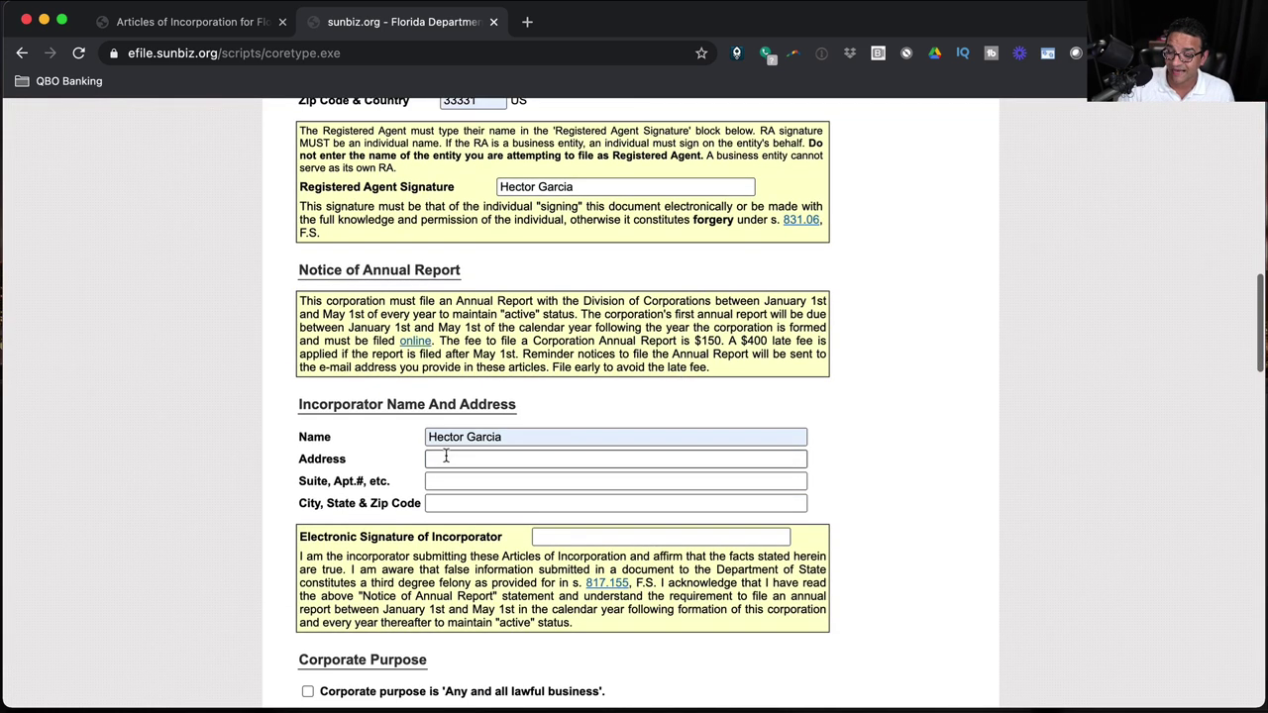
Step: Fill the incorporator's name, street address, suite and city from a saved autofill entry, dismissing the name warning
left_click(521, 459)
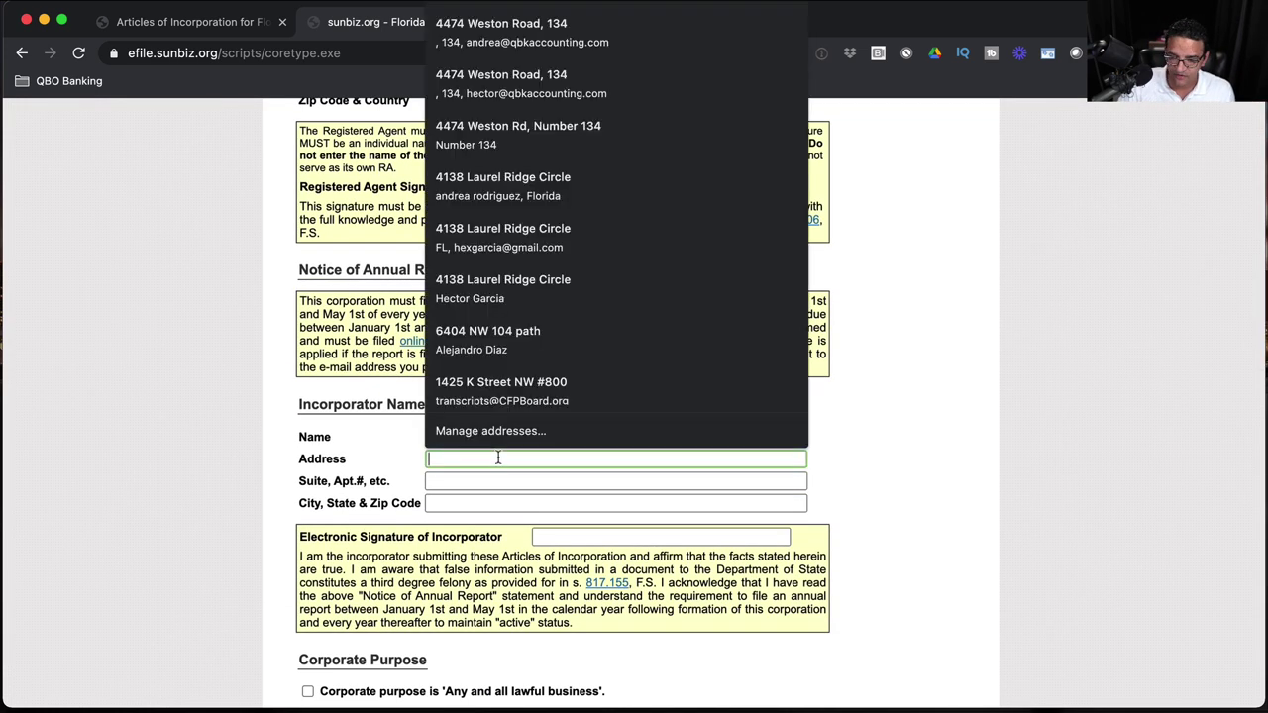
left_click(519, 37)
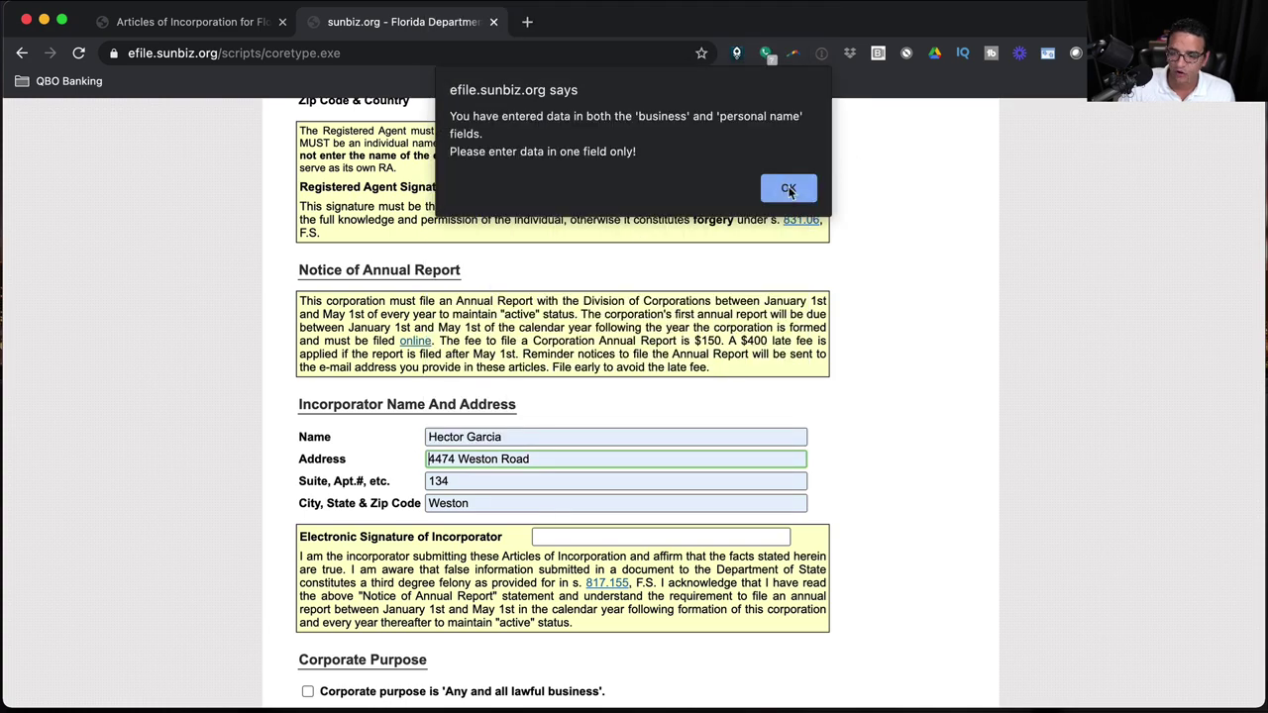
left_click(791, 190)
left_click(925, 428)
scroll(886, 407, "up", 15)
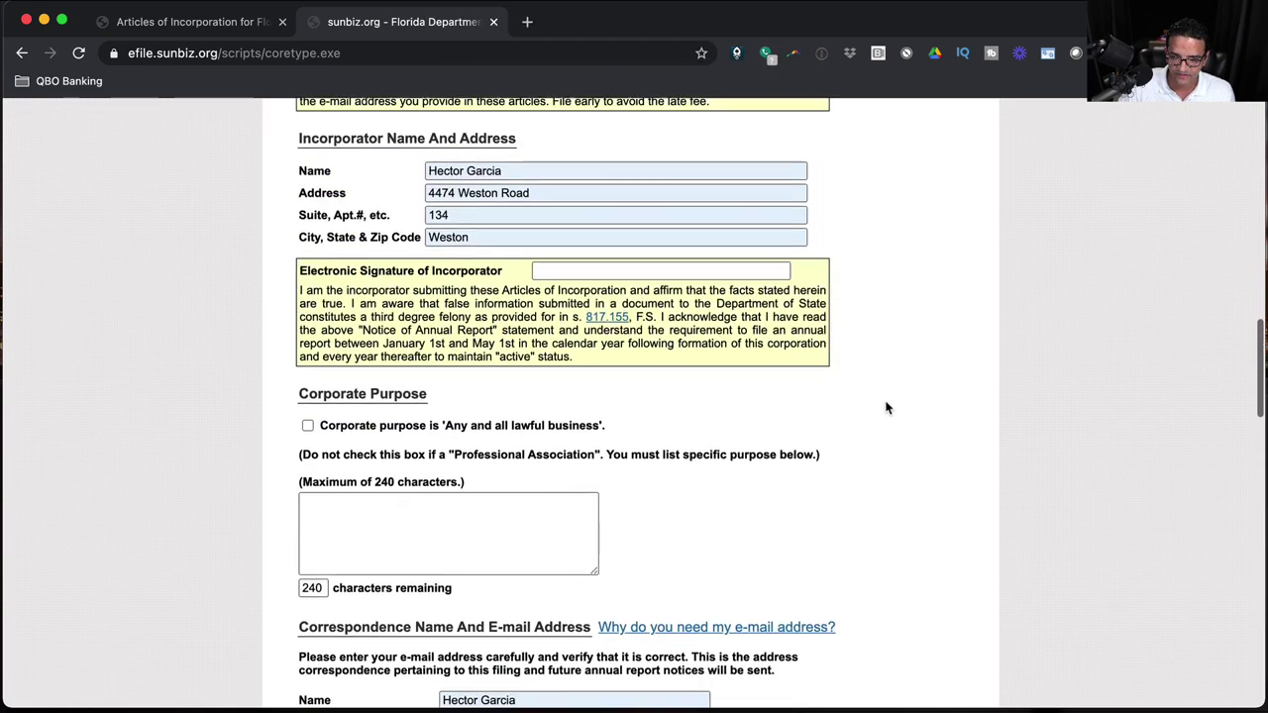
left_click(363, 339)
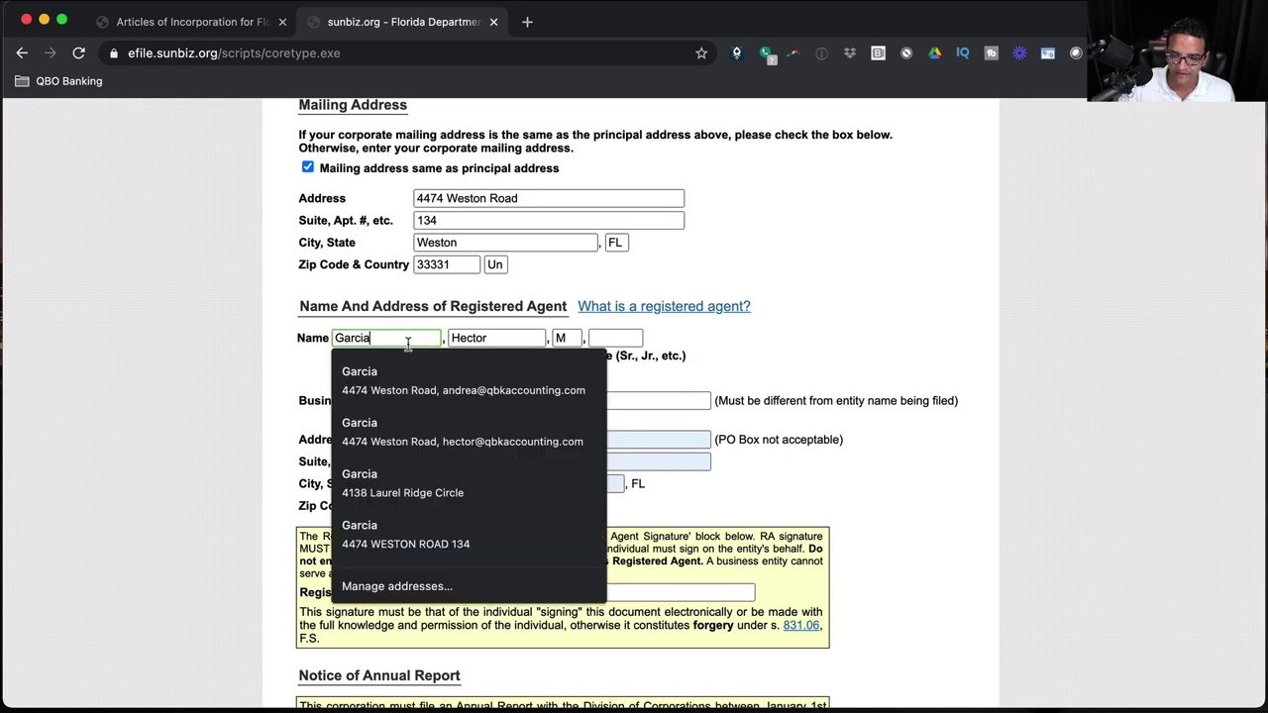
left_click(866, 424)
scroll(930, 476, "down", 6)
scroll(931, 479, "up", 1)
left_click(515, 283)
left_click(1133, 294)
Step: Type the incorporator's full name as the electronic signature
left_click(620, 385)
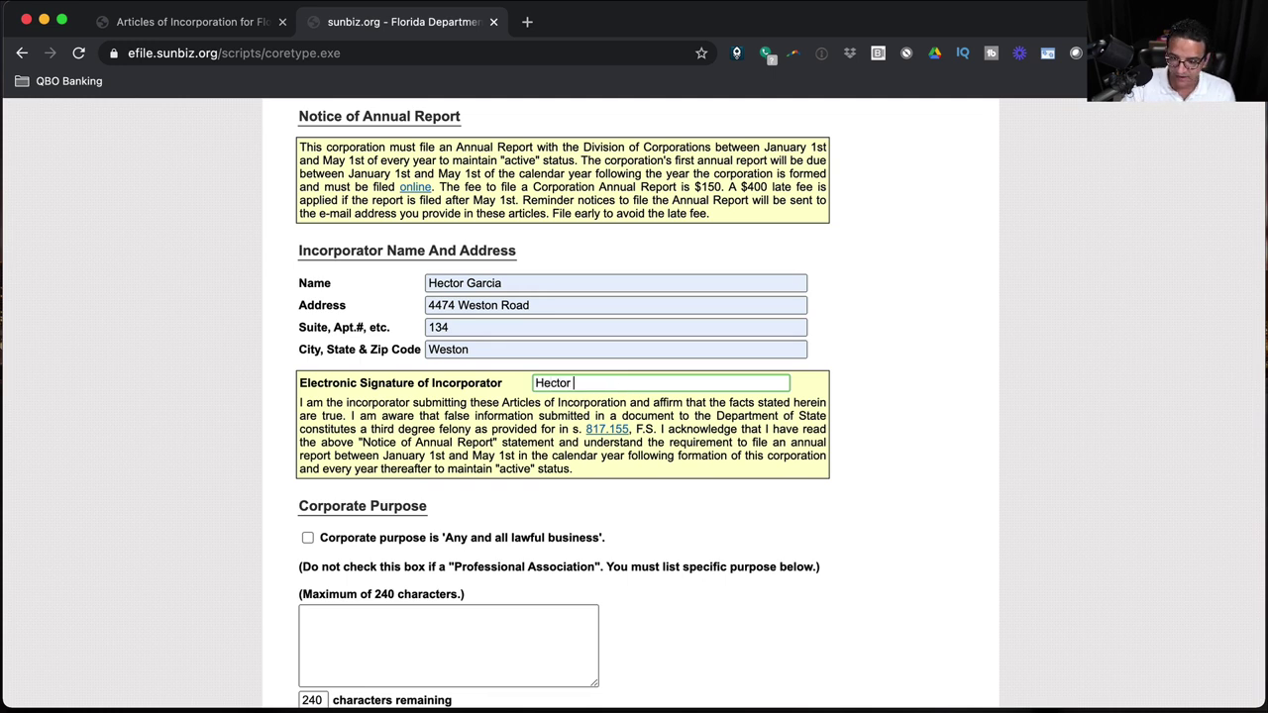
left_click(930, 403)
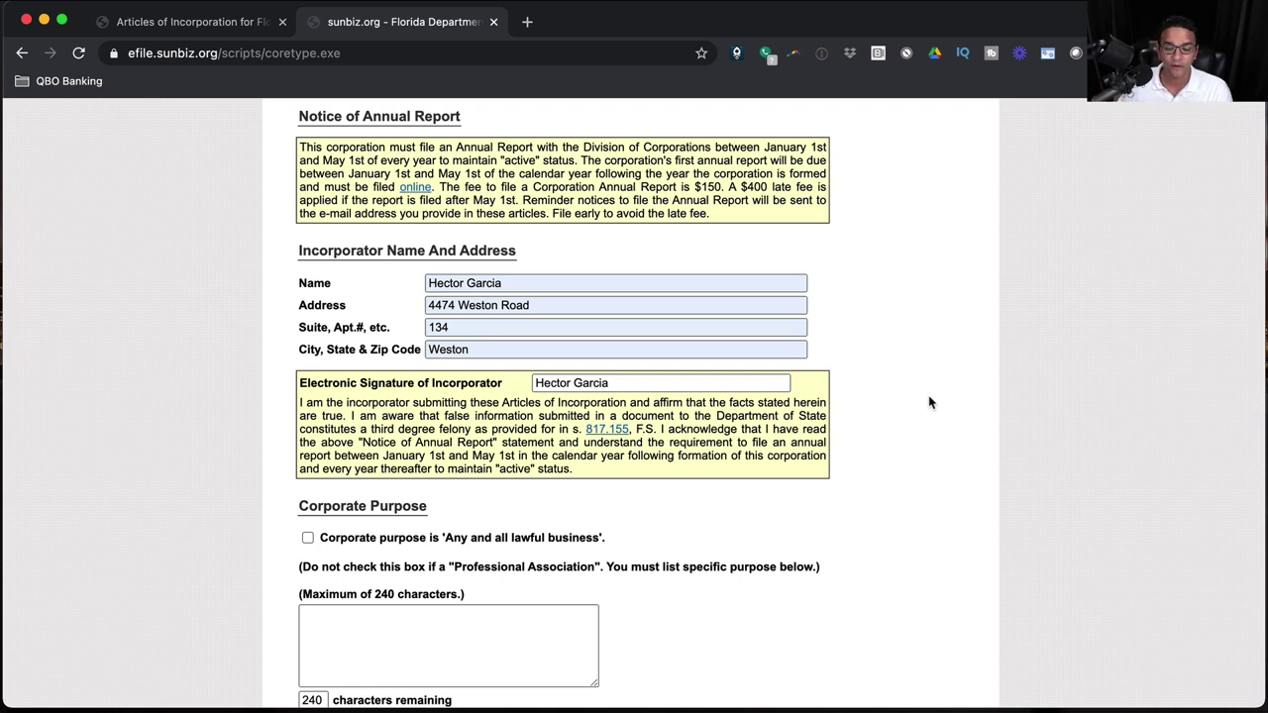
scroll(872, 474, "down", 2)
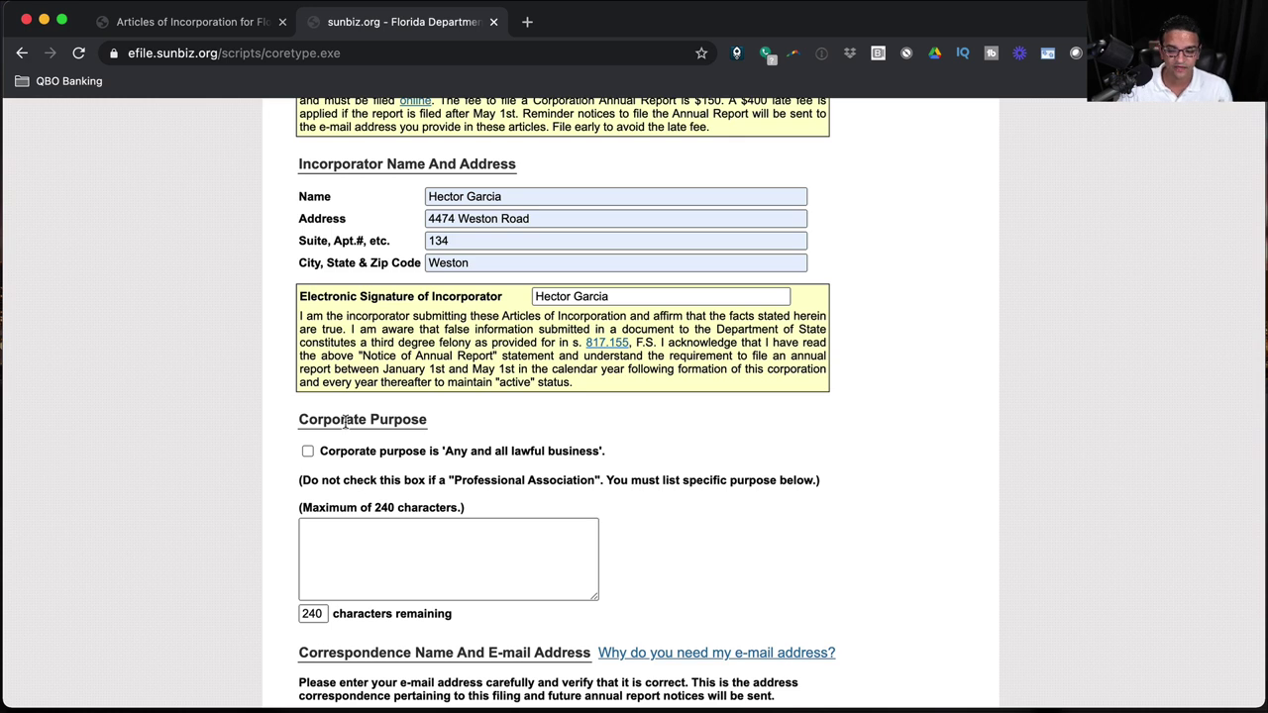
Step: Enter 'Professional Tax Preparation' as the corporate purpose
left_click(349, 550)
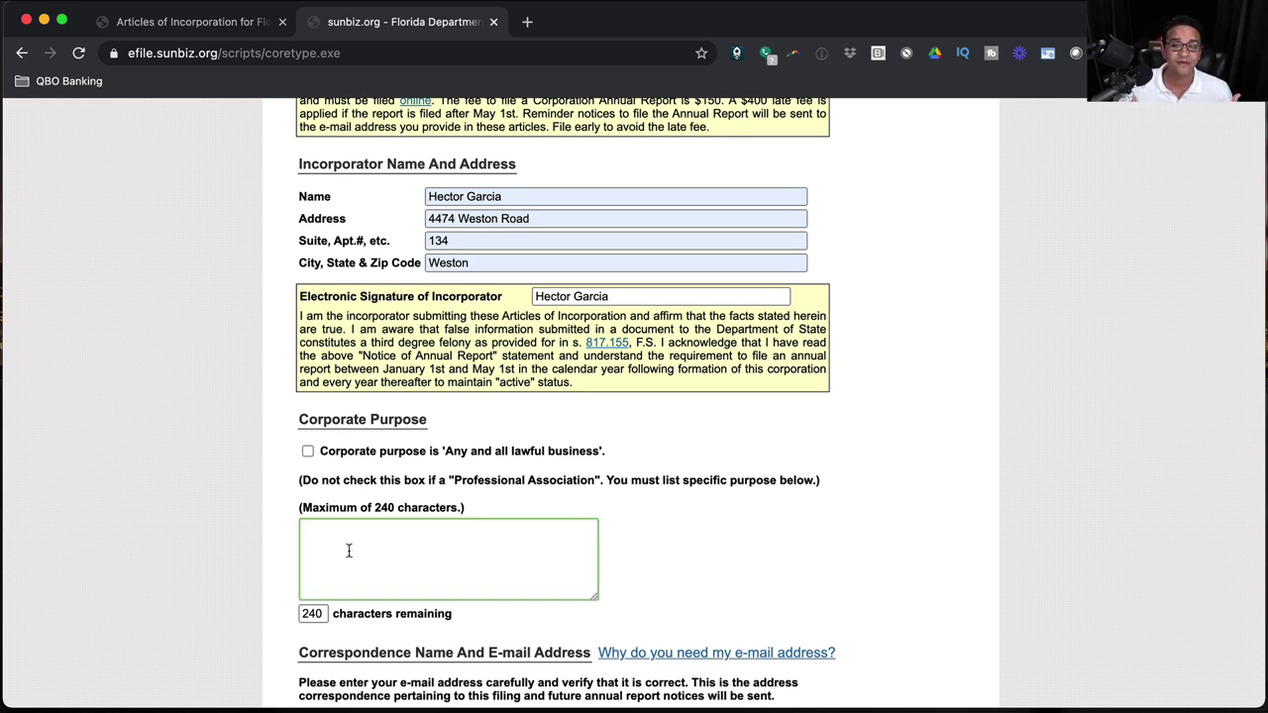
type("B")
key("BackSpace")
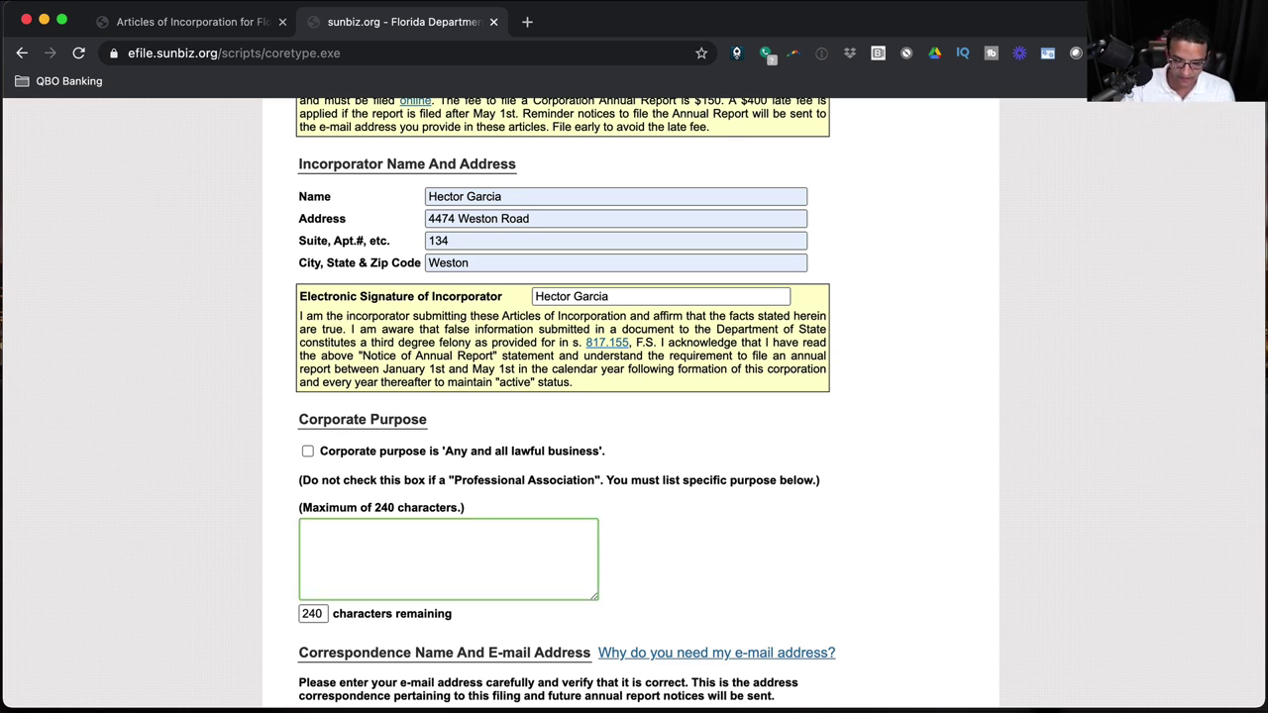
type("Professio")
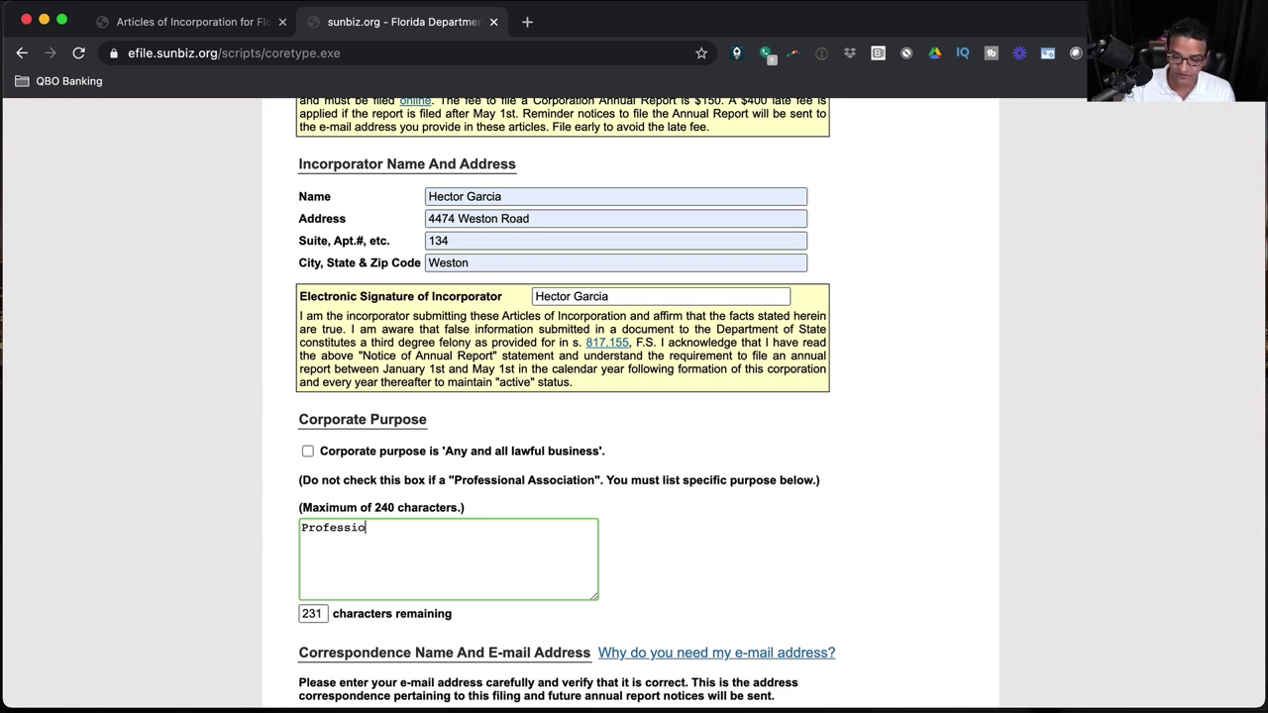
type("nal Tax Prepar")
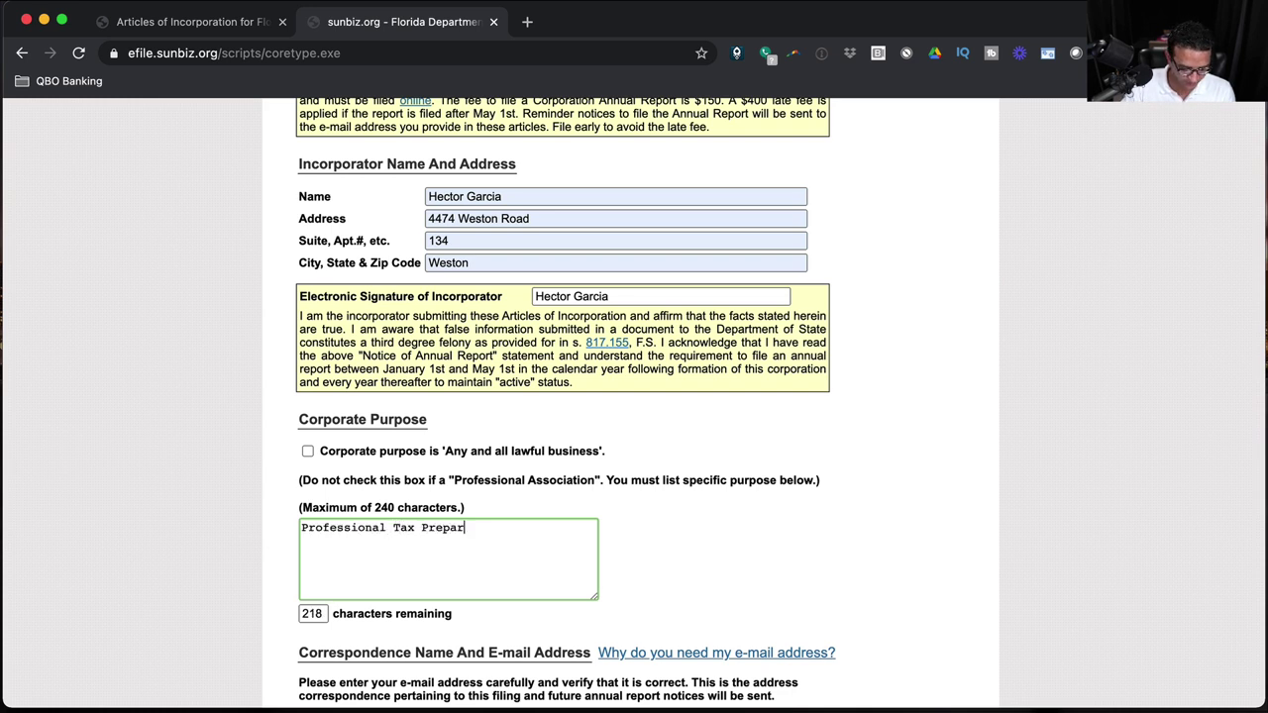
type("ation")
Step: Delete that purpose text and tick 'Any and all lawful business' instead
left_click_drag(523, 540, 223, 518)
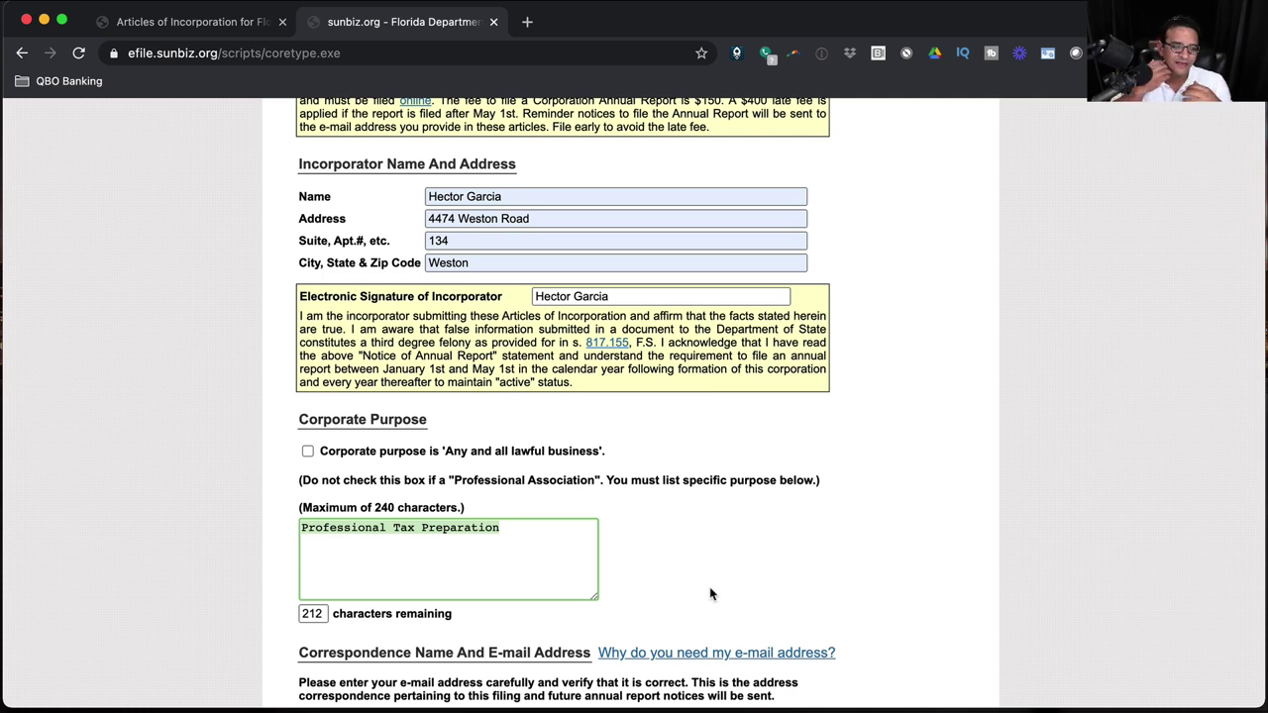
left_click(525, 533)
triple_click(348, 523)
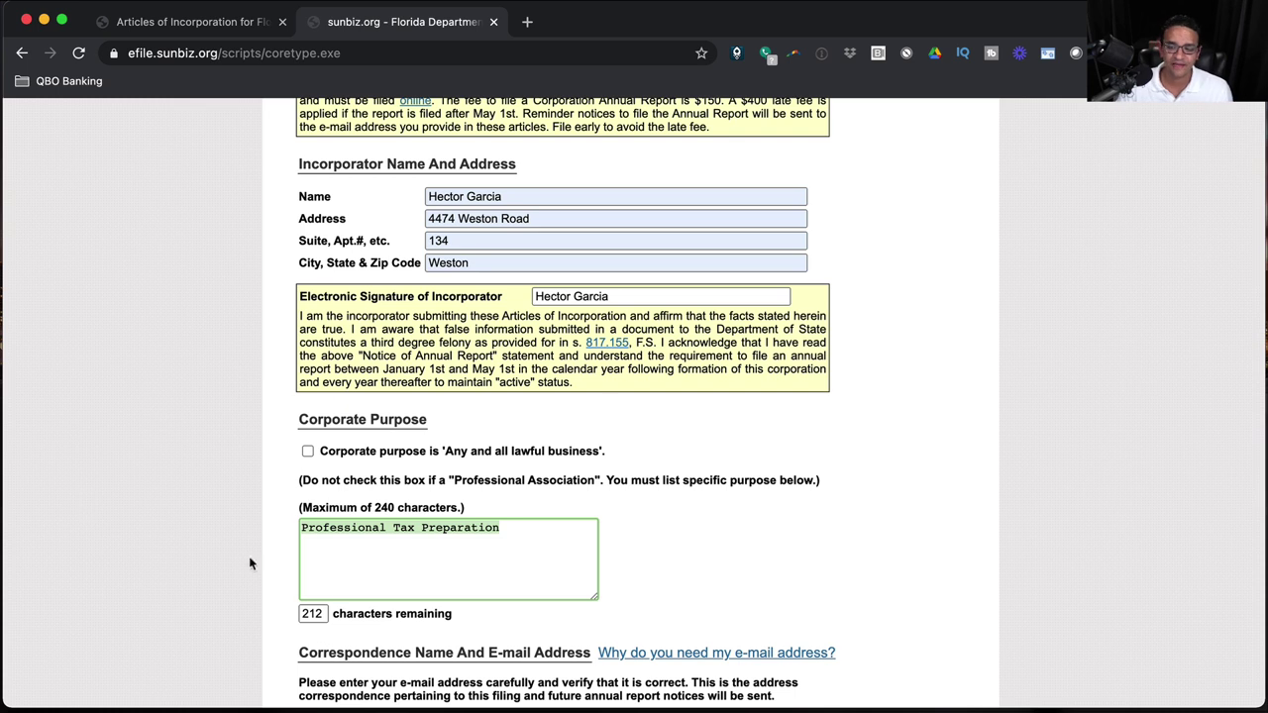
left_click(529, 535)
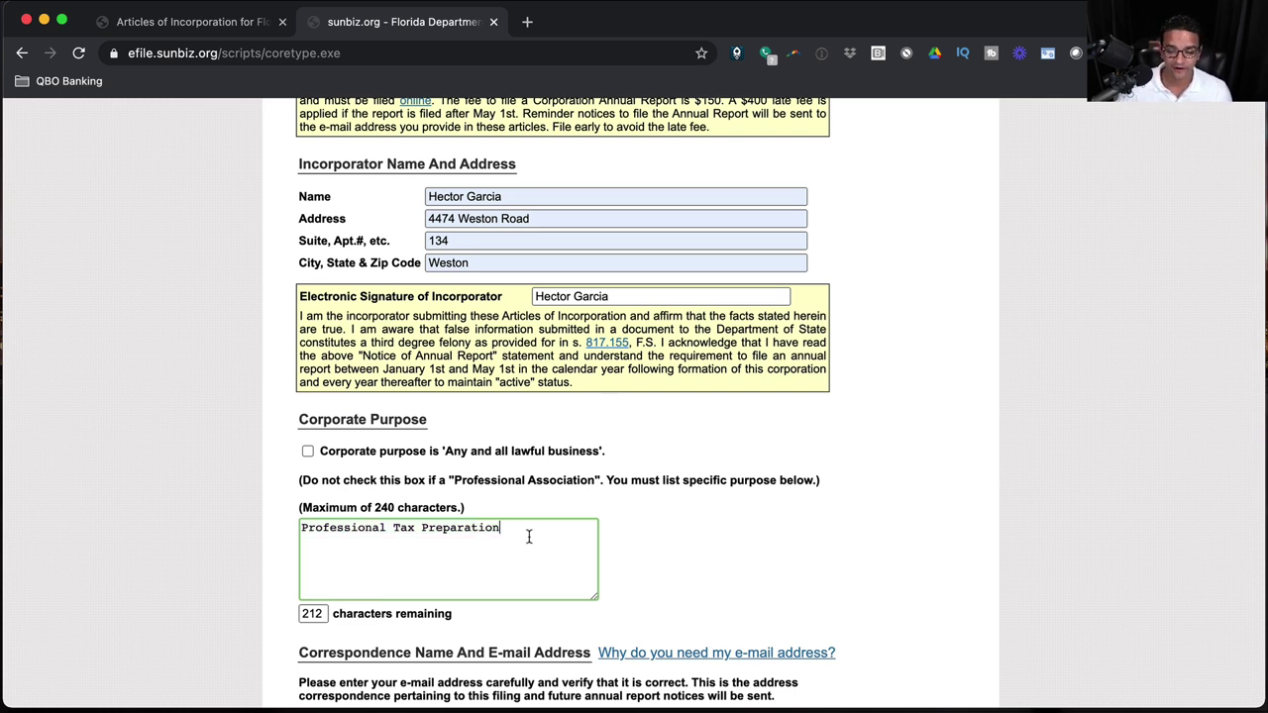
key("super+a")
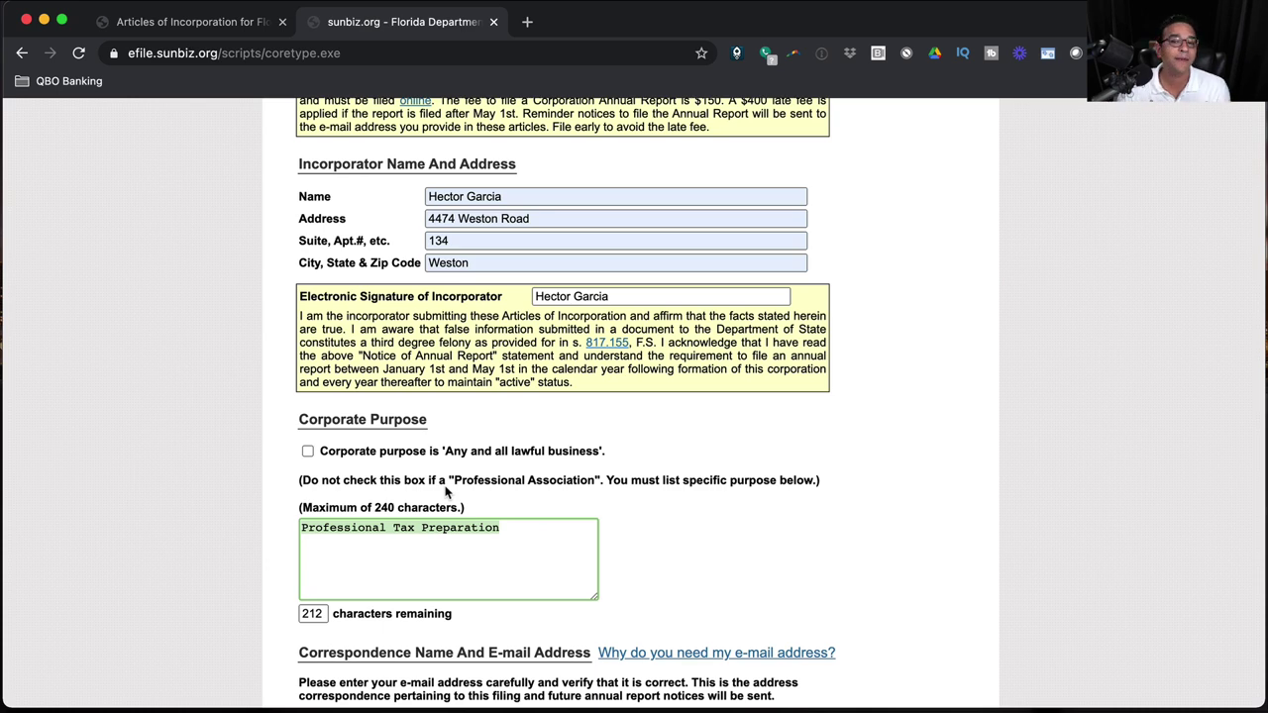
key("BackSpace")
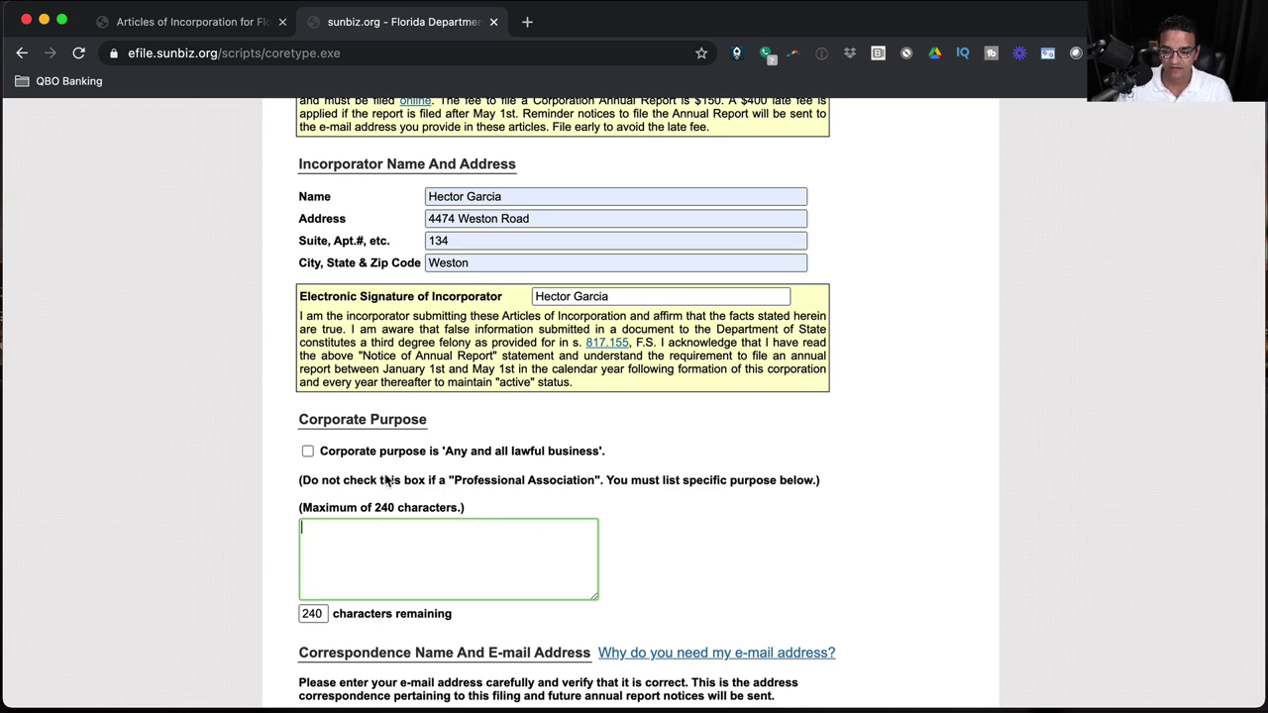
left_click(310, 452)
left_click(308, 452)
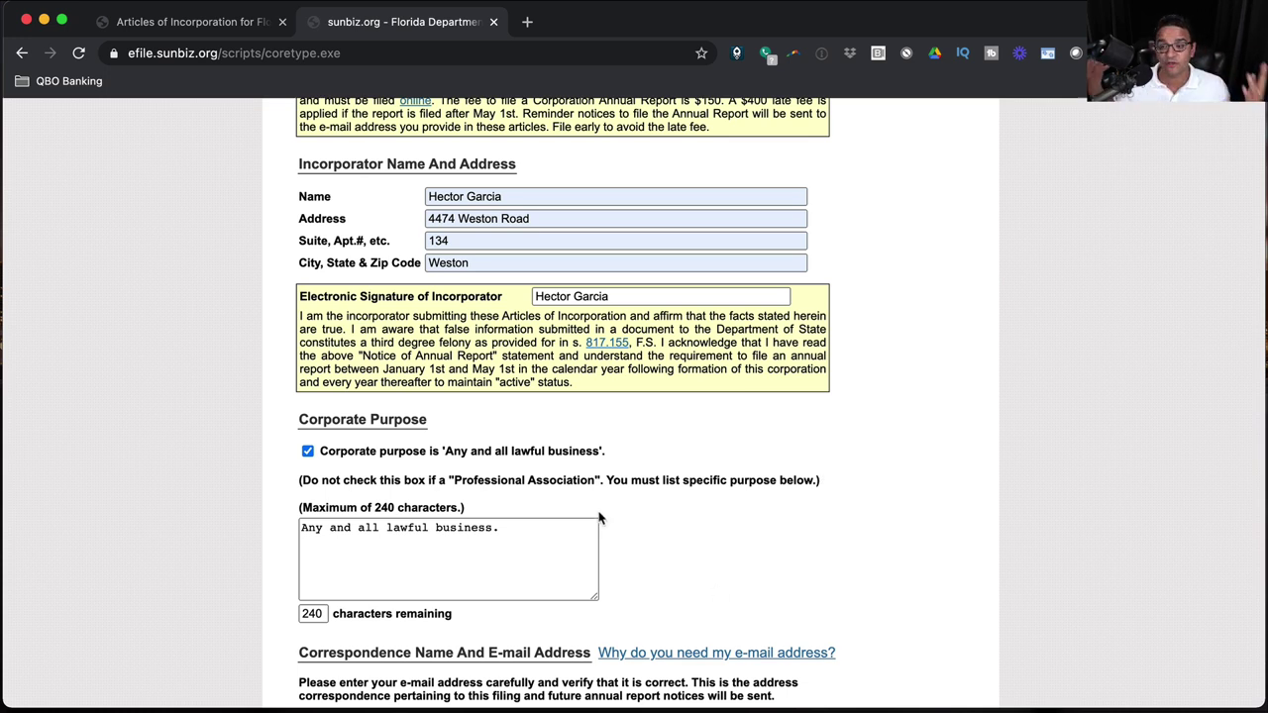
Step: Replace the name before @ in the correspondence e-mail and its confirmation with the other contact's name
scroll(764, 537, "down", 5)
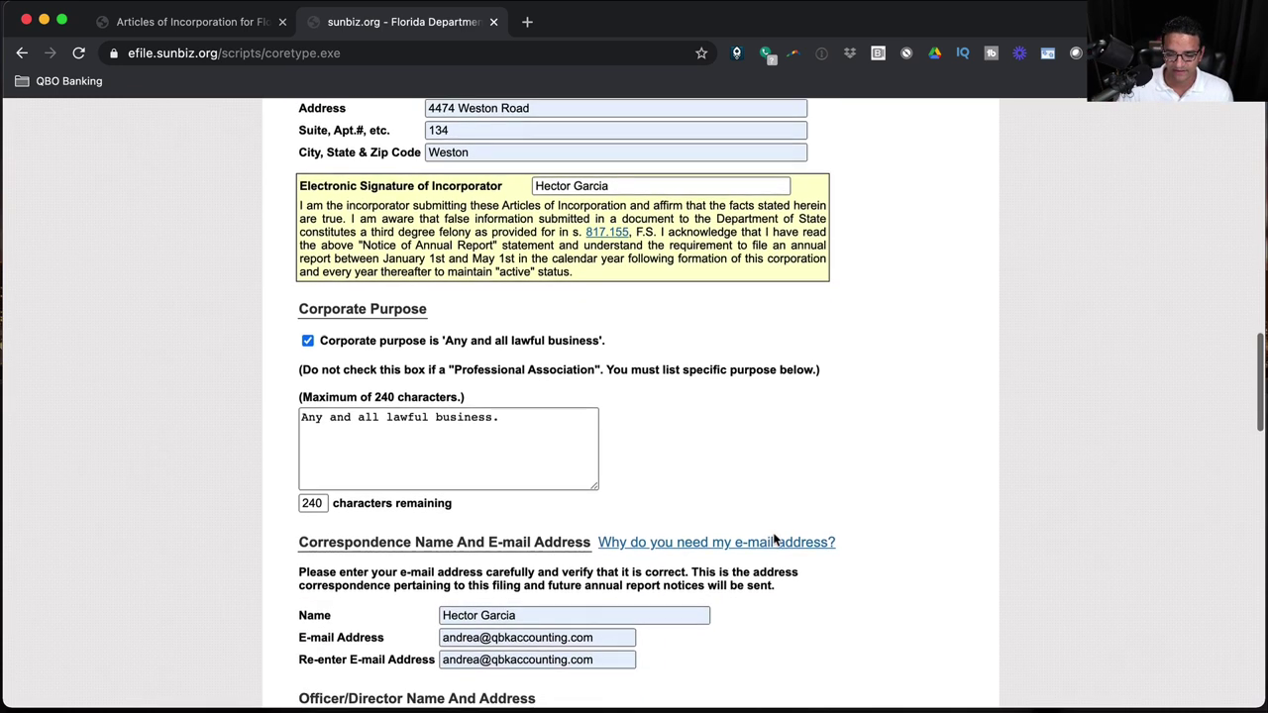
scroll(755, 475, "down", 2)
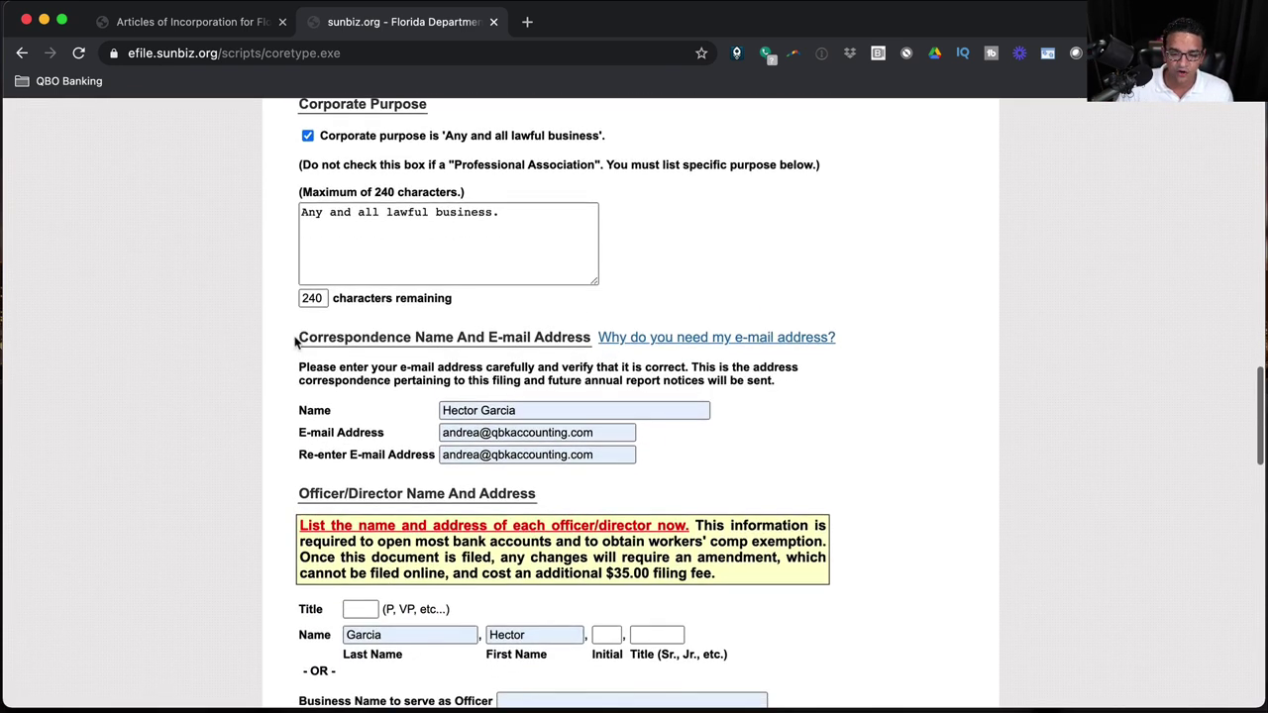
left_click_drag(317, 338, 564, 338)
left_click(487, 433)
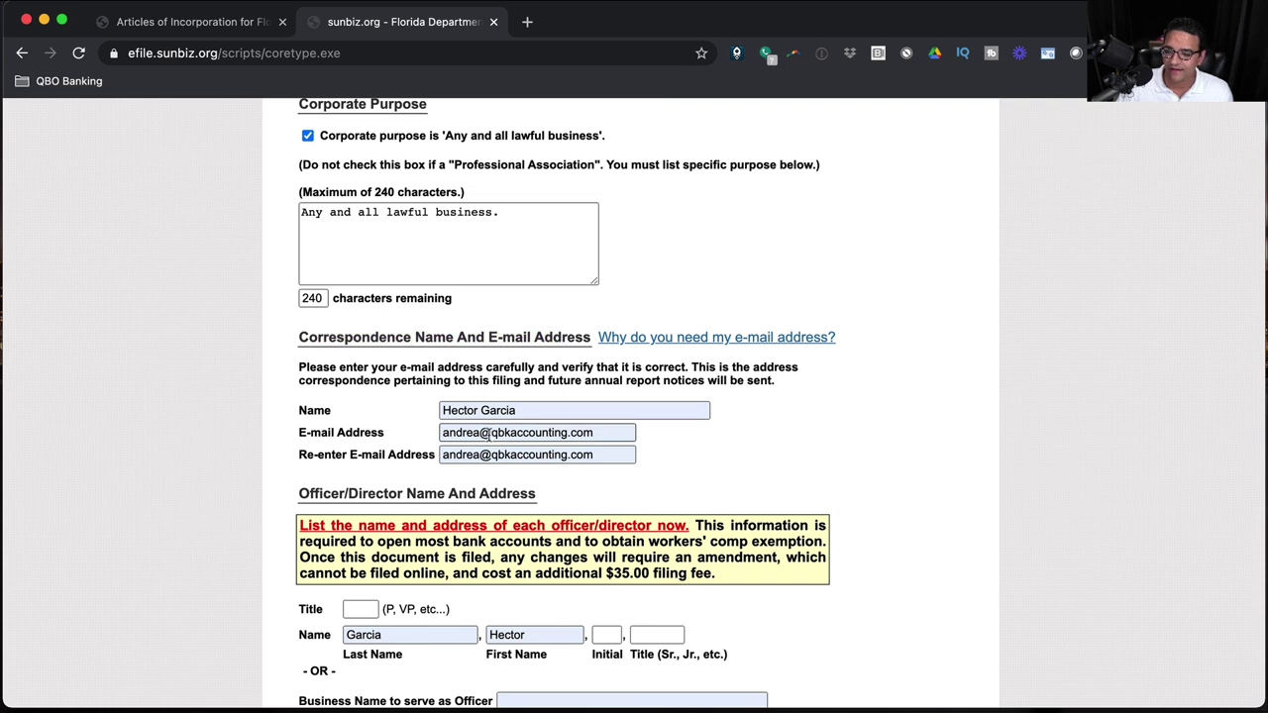
key("alt+BackSpace")
type("hector")
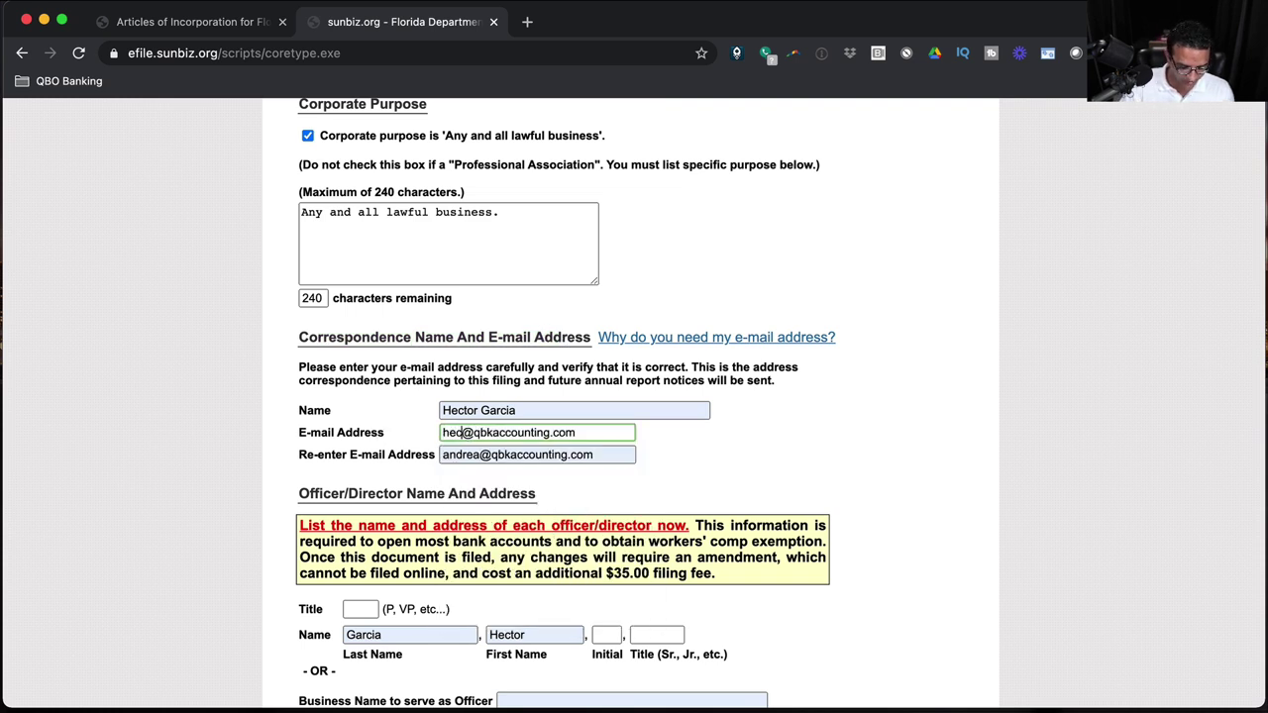
left_click(470, 454)
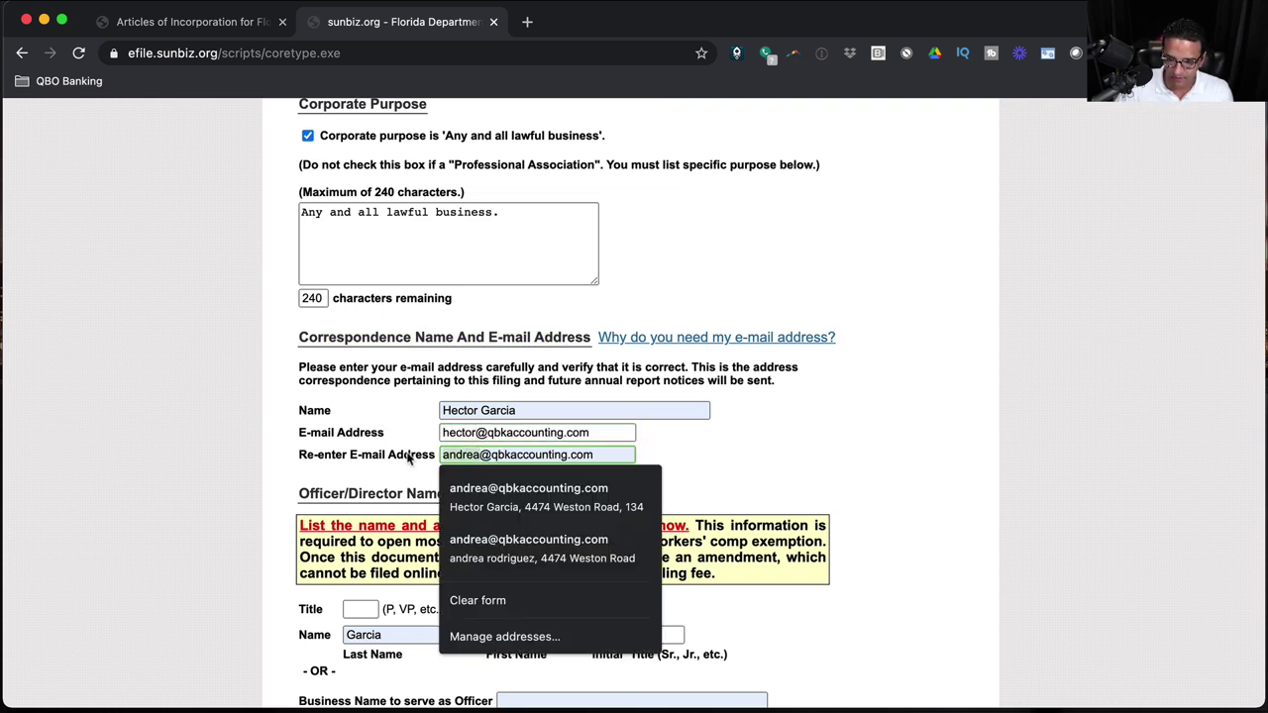
key("alt+BackSpace")
type("hector")
left_click(923, 470)
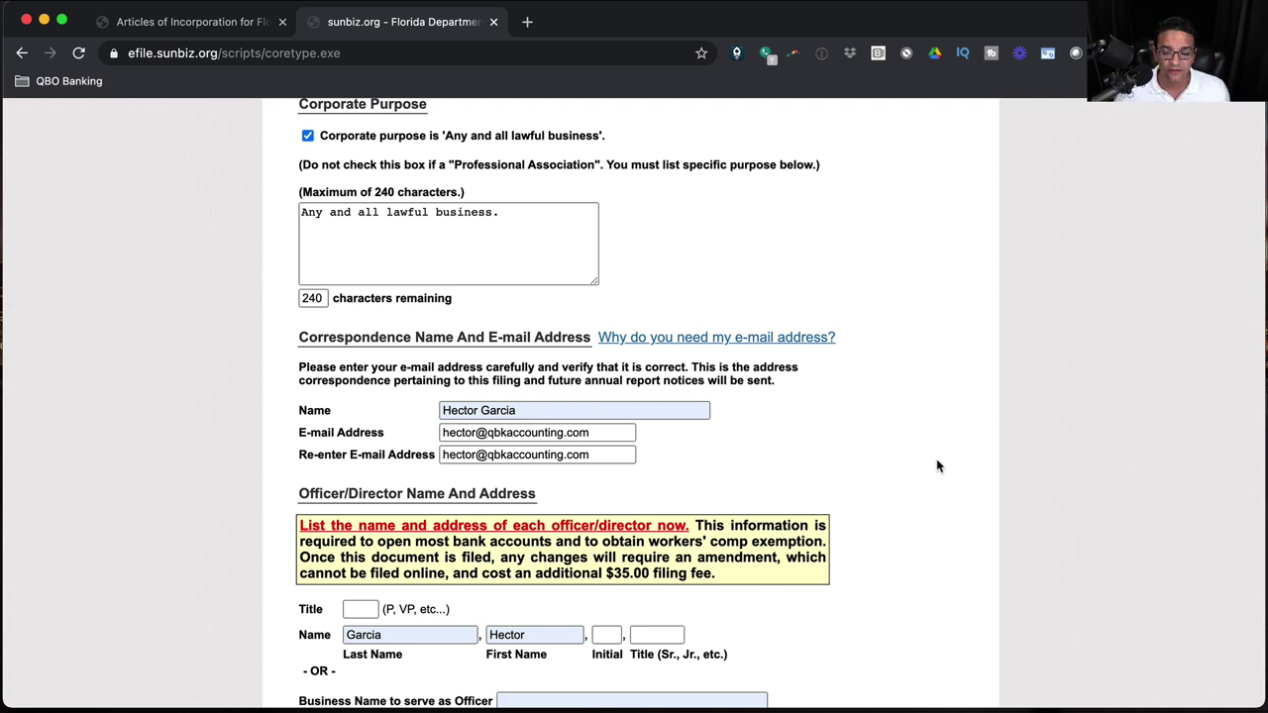
scroll(965, 461, "down", 5)
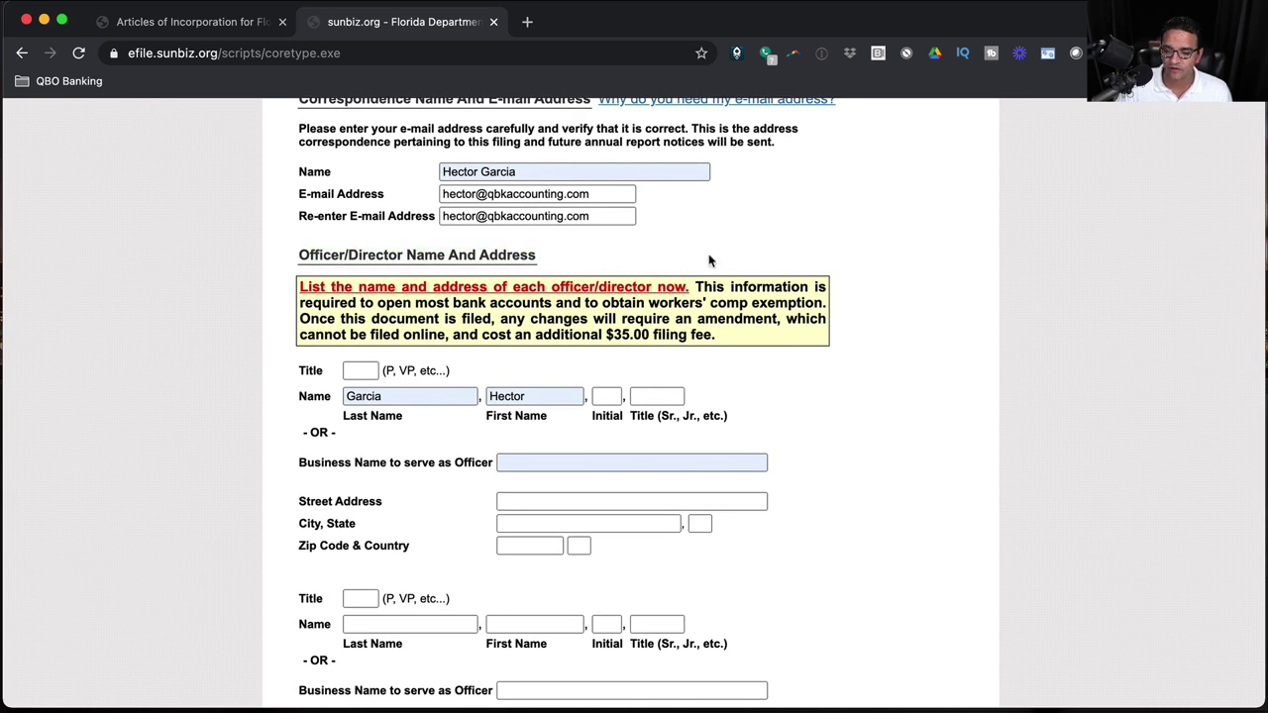
Step: Give the first officer title P and autofill the officer's name and full address, dismissing the name alert
left_click(365, 372)
type("P")
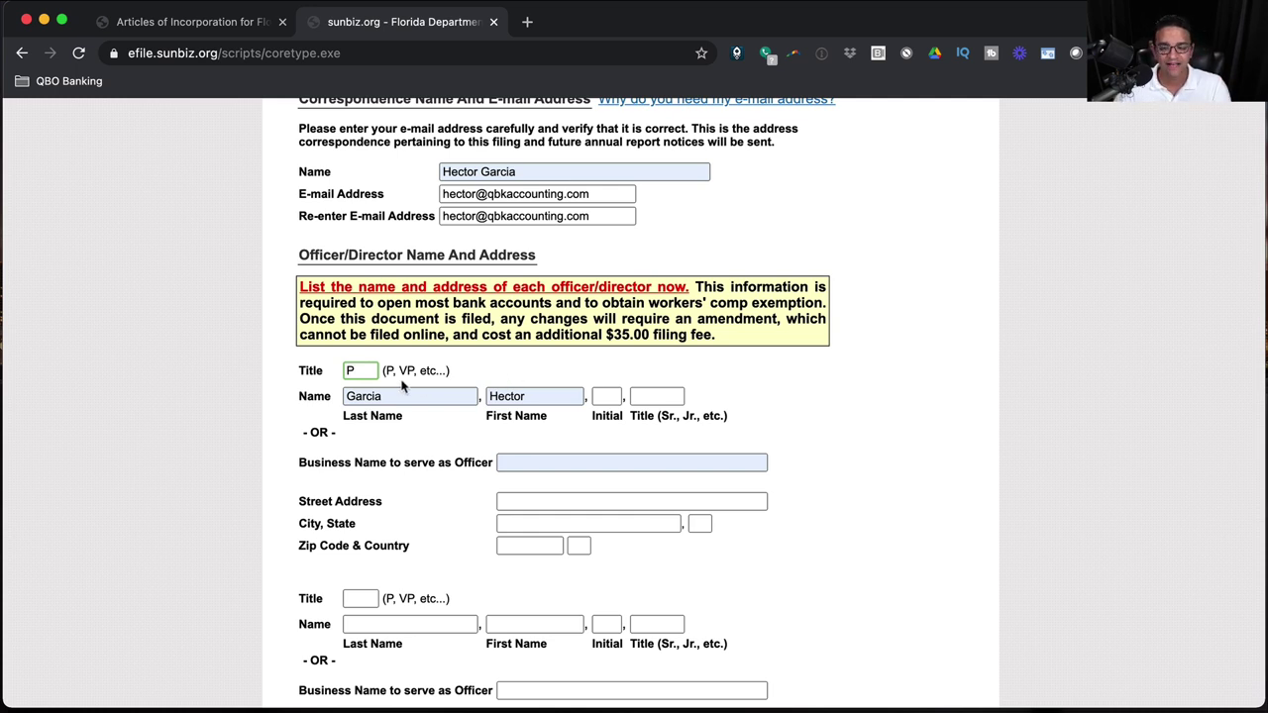
left_click(525, 396)
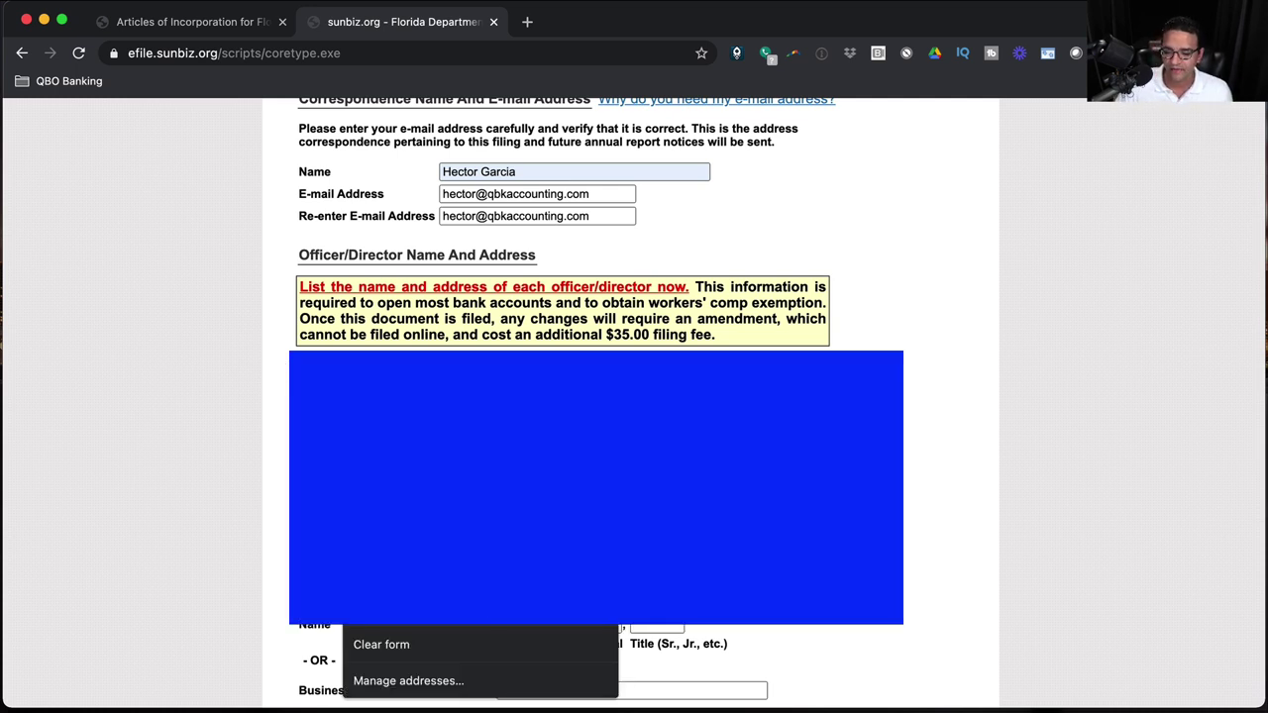
key("Escape")
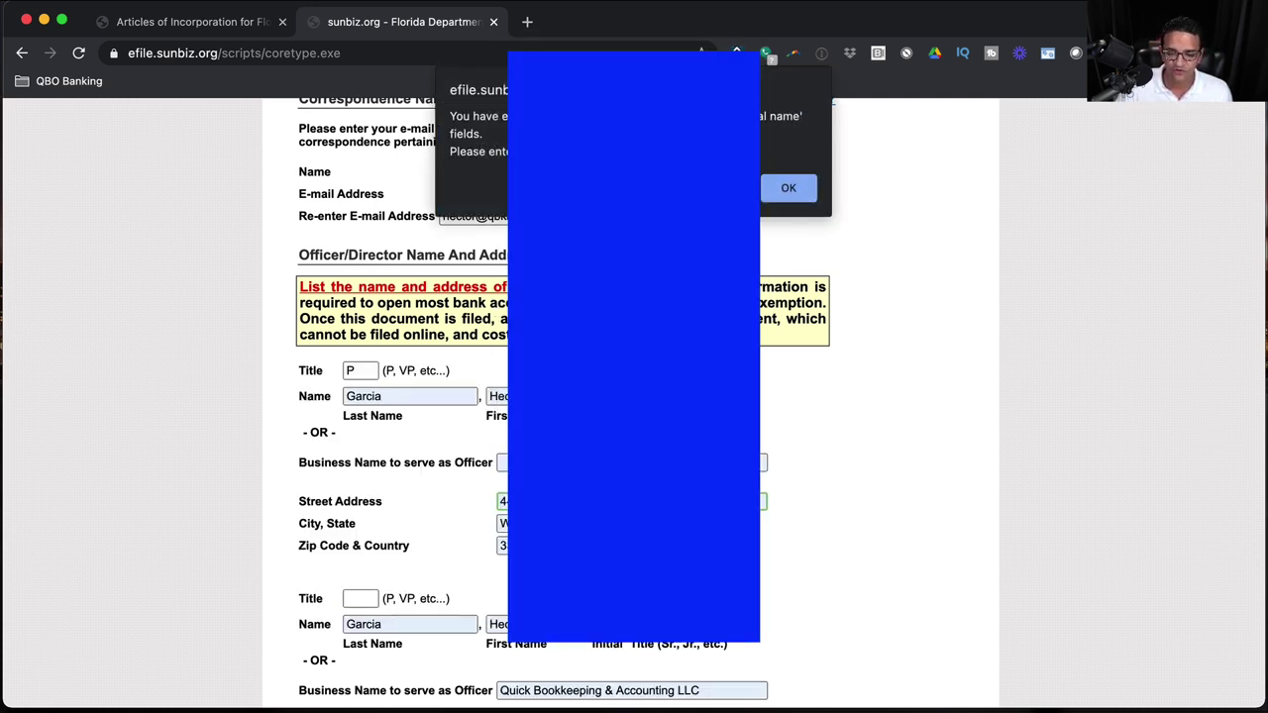
left_click(769, 188)
left_click(931, 389)
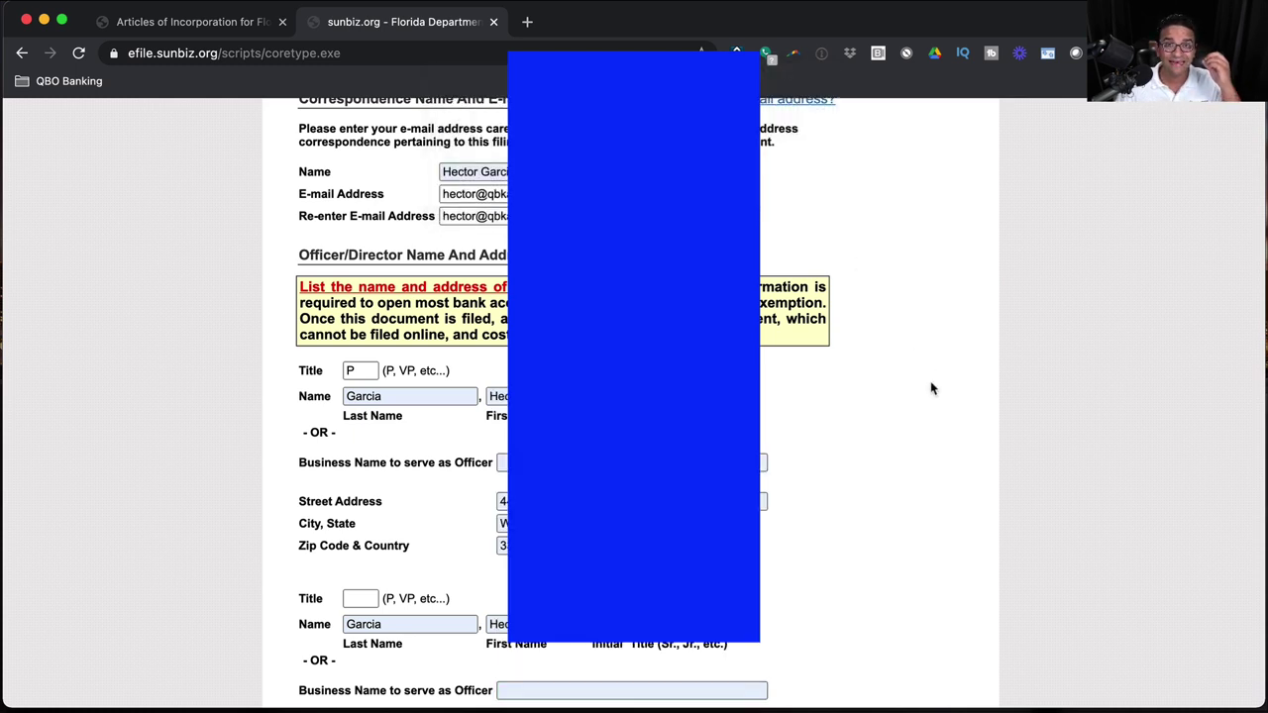
scroll(931, 388, "down", 1)
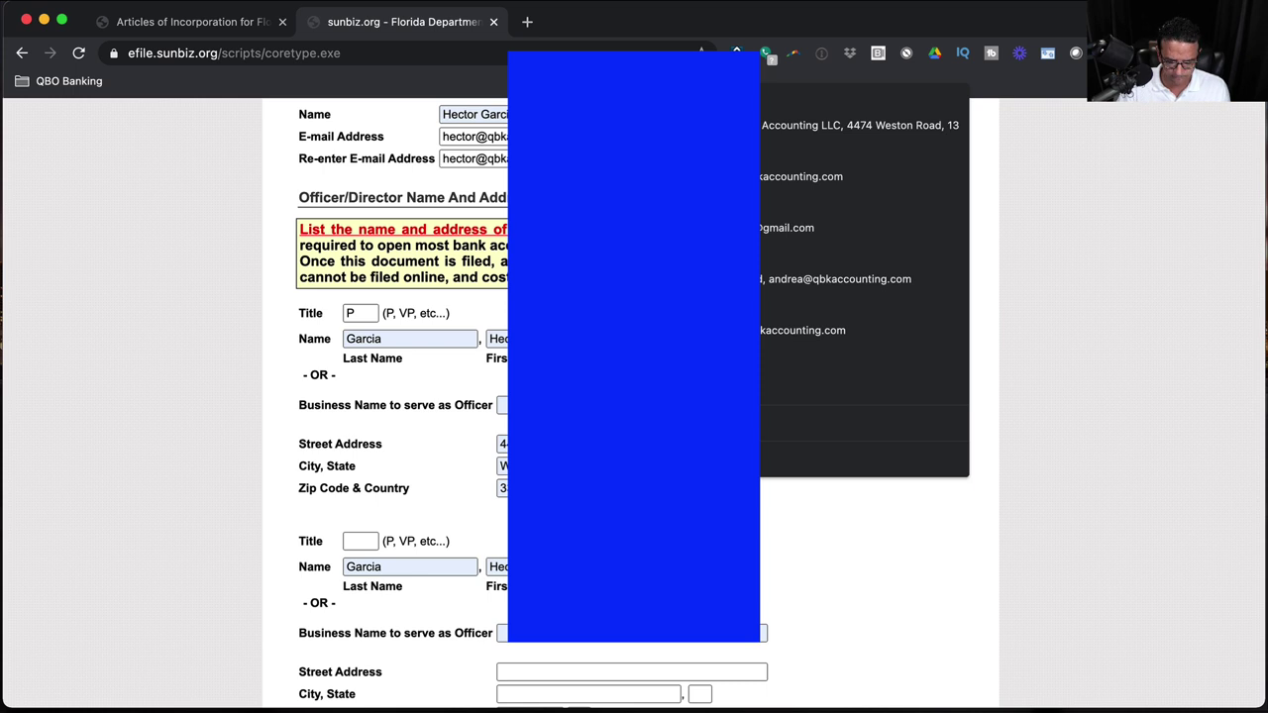
key("Escape")
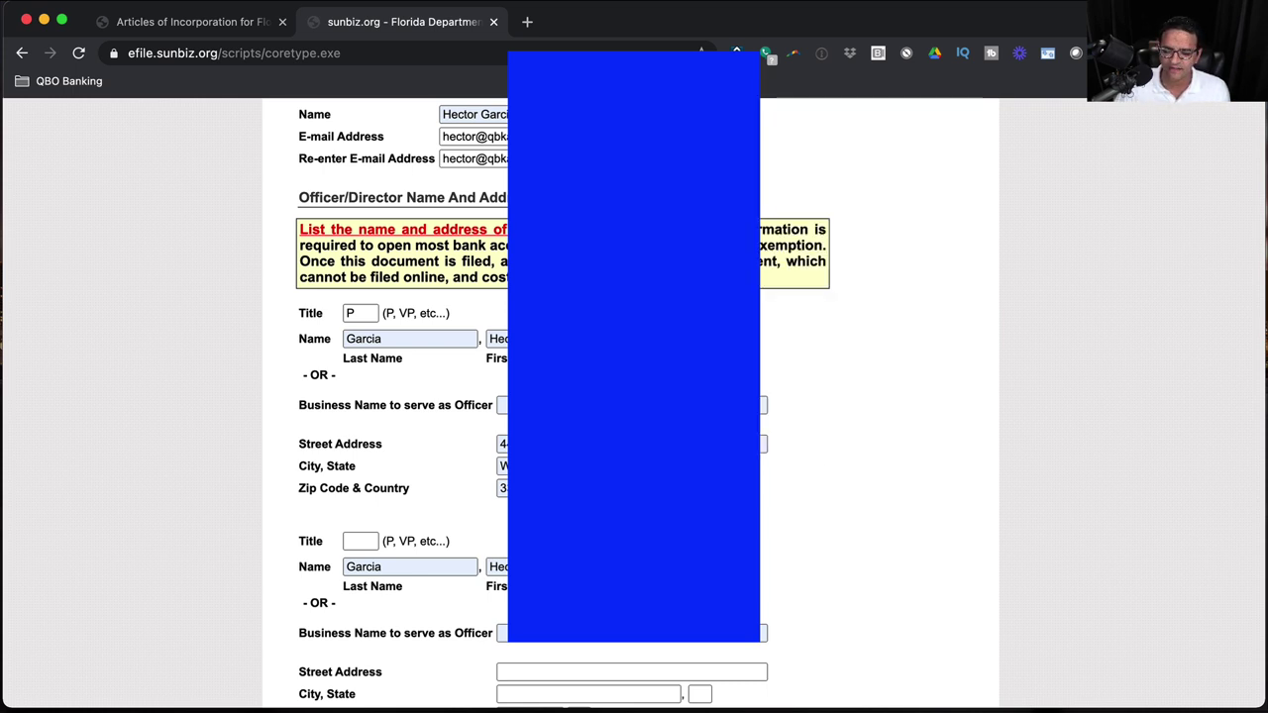
scroll(819, 459, "up", 1)
scroll(816, 461, "down", 2)
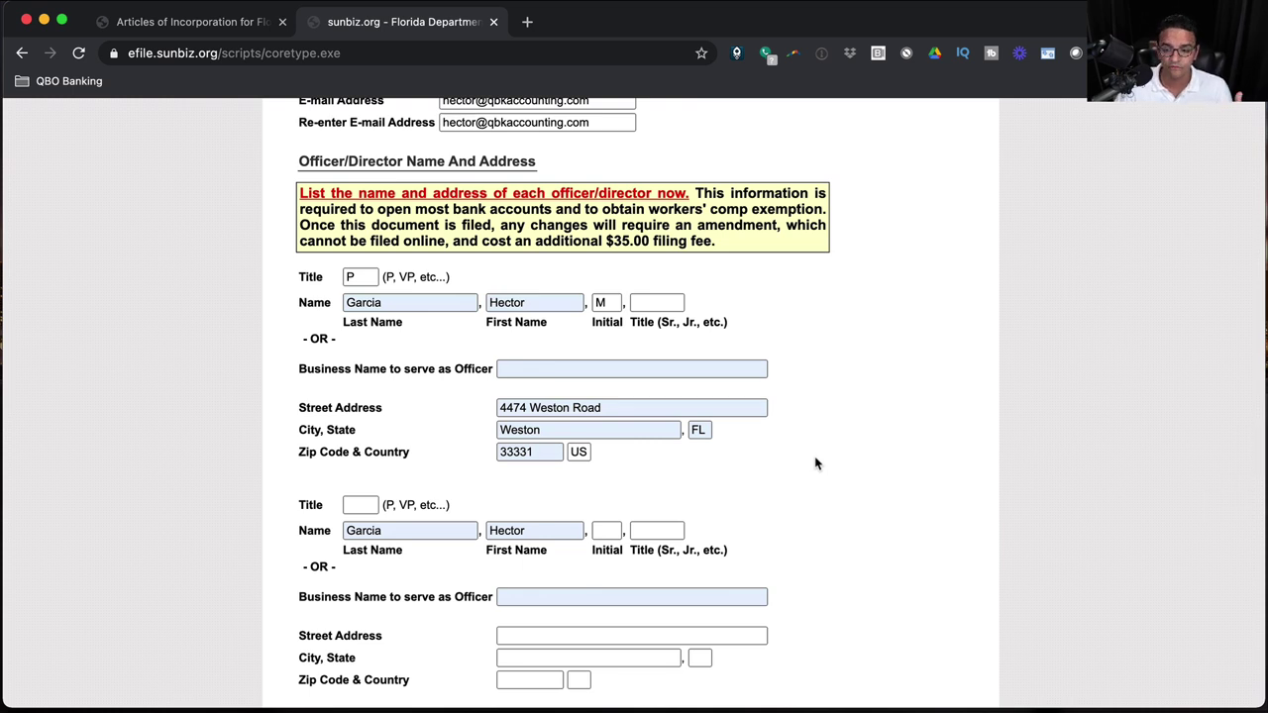
scroll(816, 463, "down", 1)
Step: Give the second officer title VP and fill the officer's name from a saved entry
left_click(362, 482)
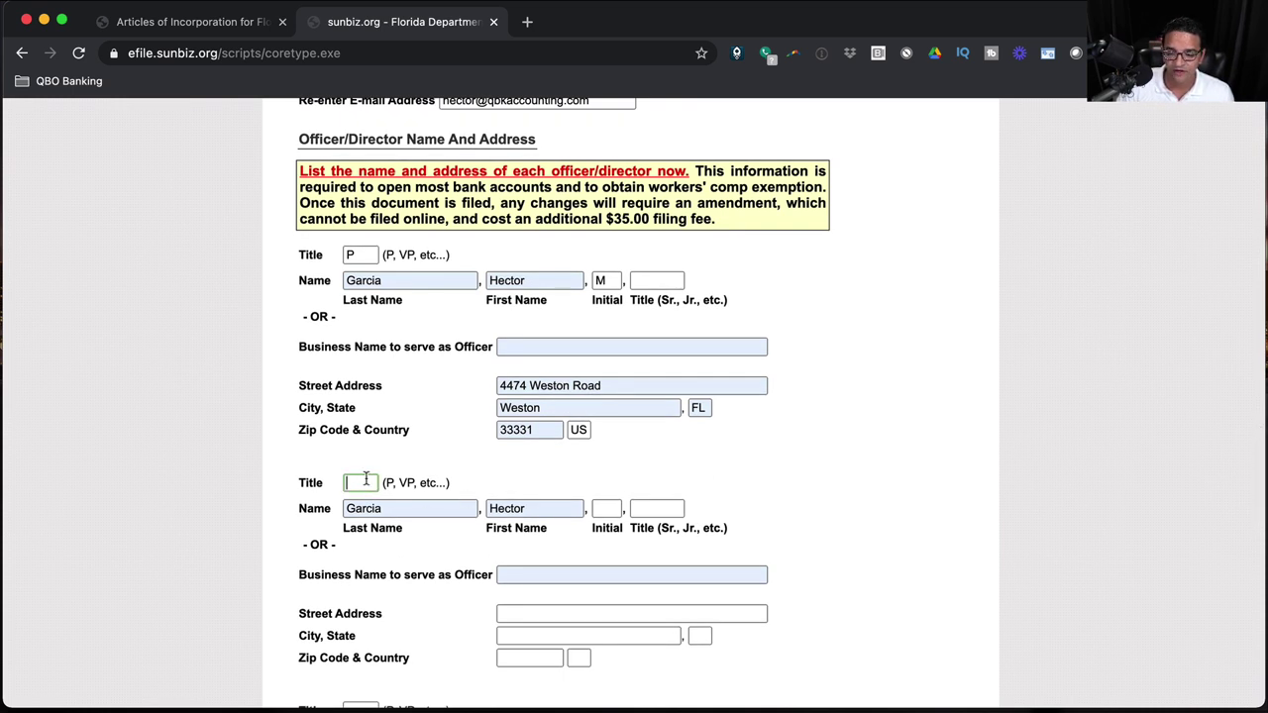
scroll(462, 416, "up", 1)
type("VP")
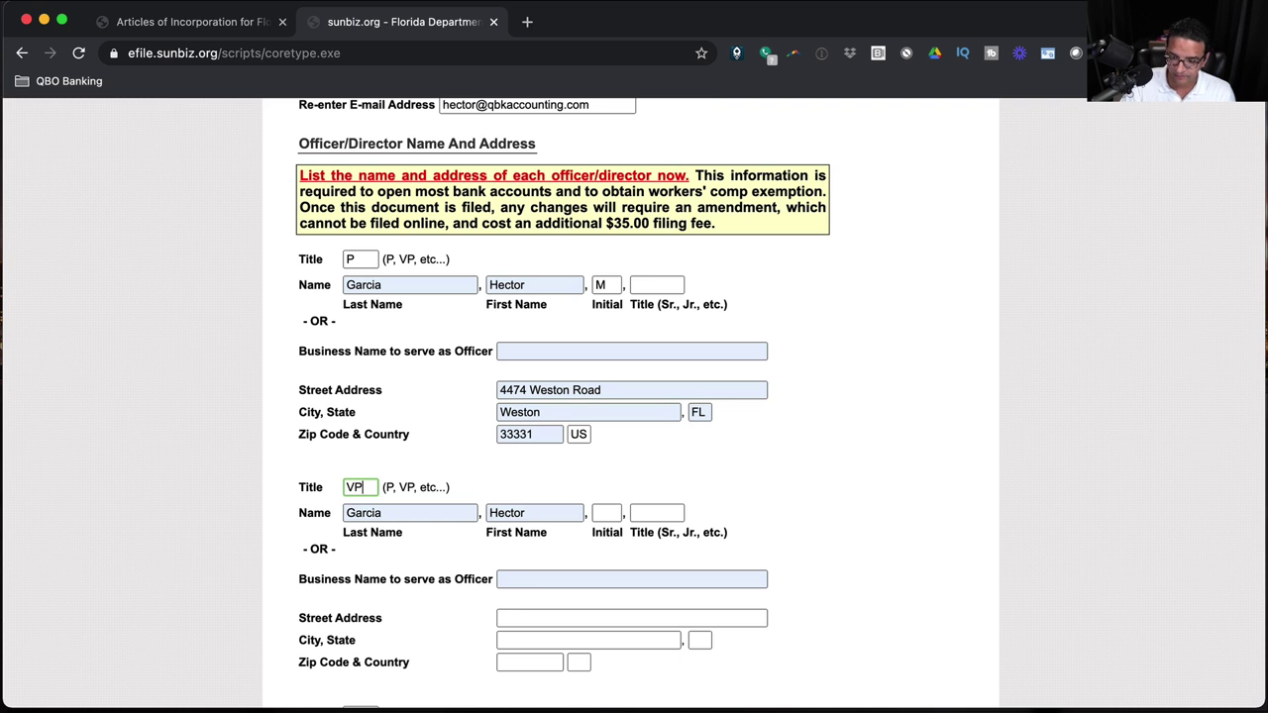
left_click(412, 512)
key("BackSpace")
key("BackSpace")
key("BackSpace")
key("BackSpace")
key("BackSpace")
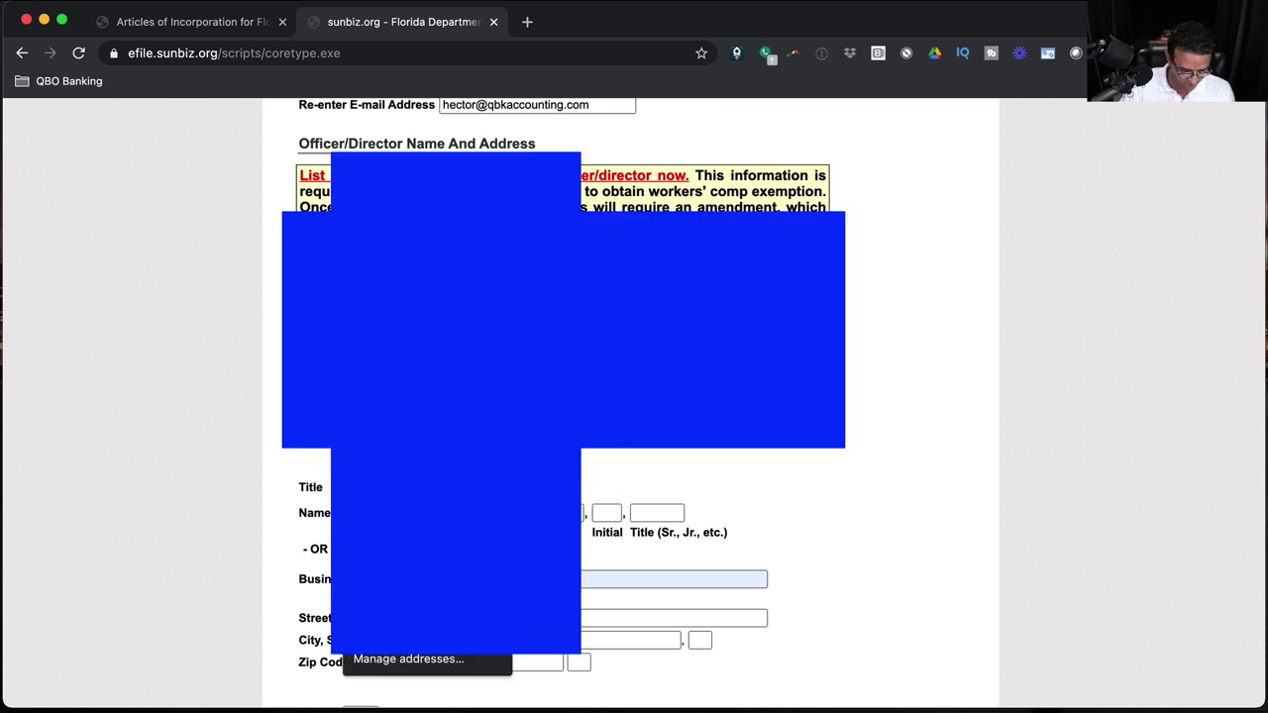
key("BackSpace")
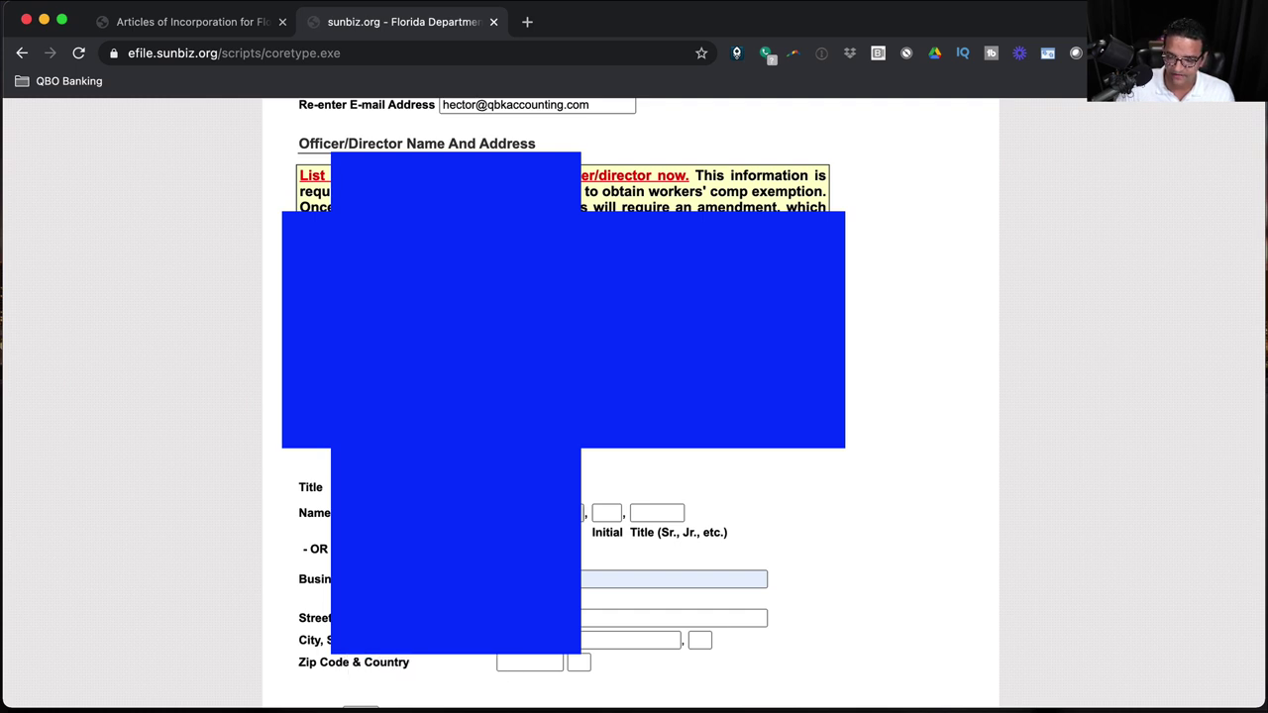
key("Down")
key("Return")
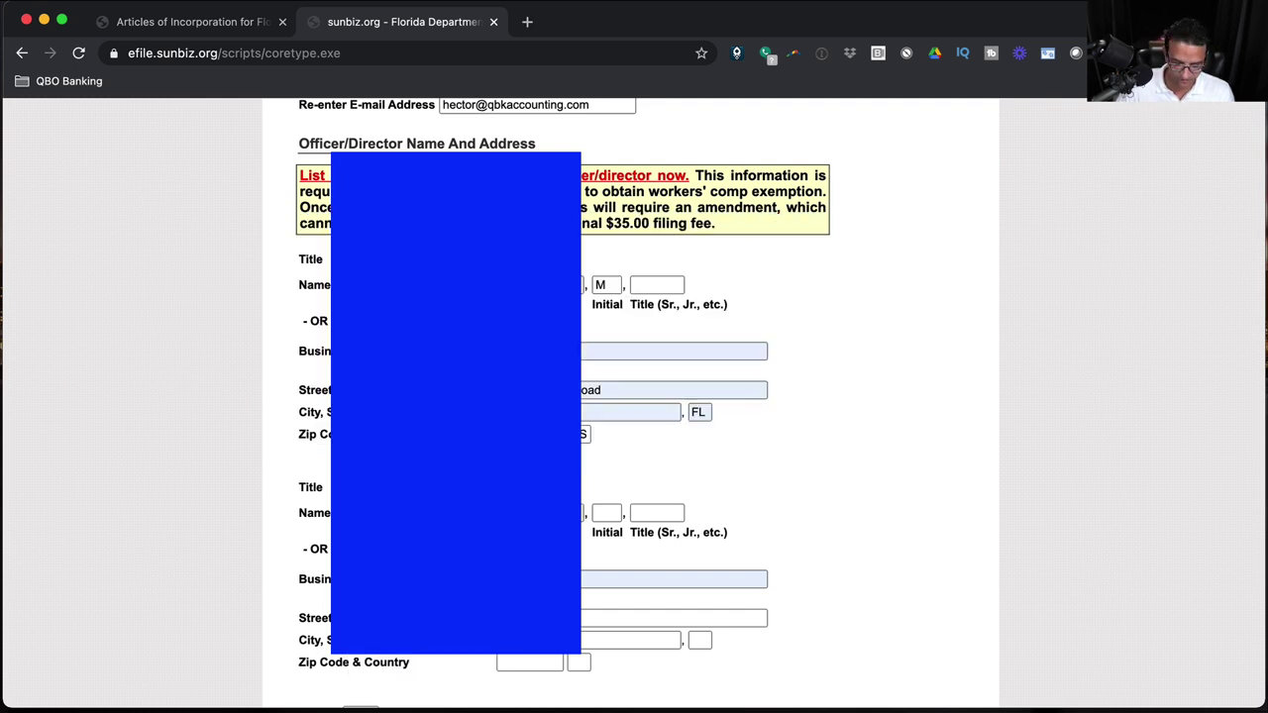
left_click(572, 512)
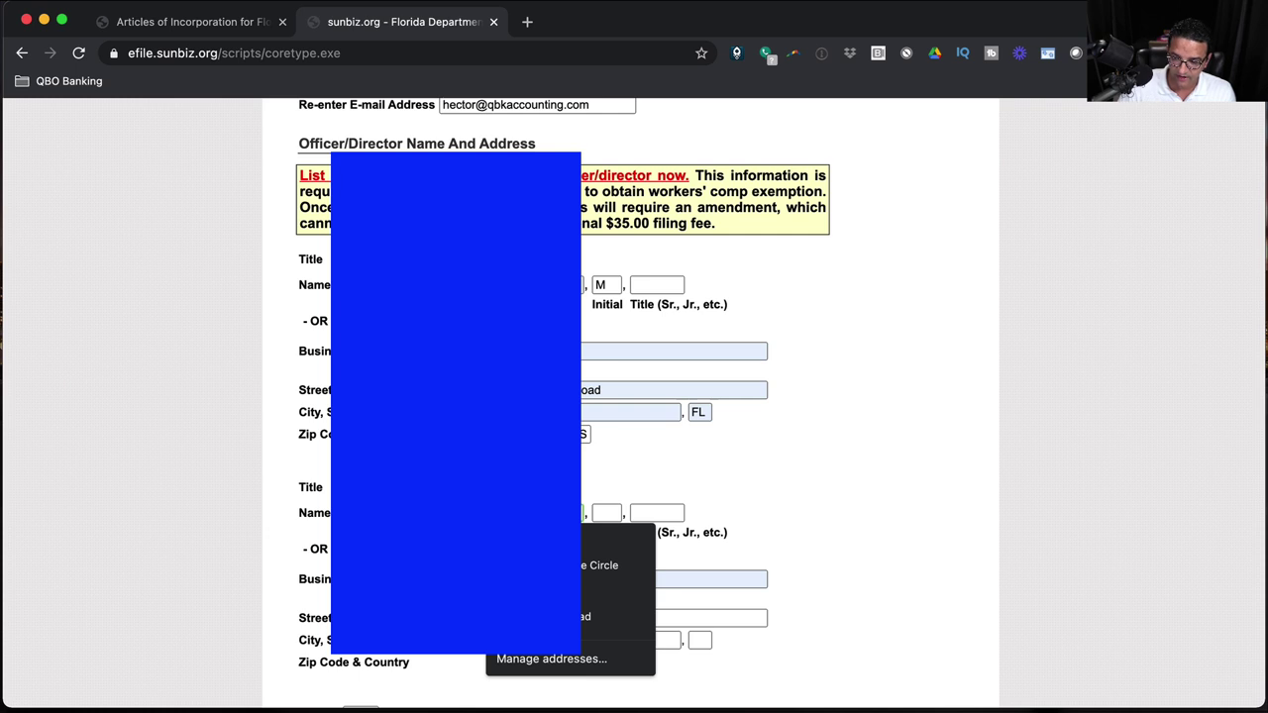
Step: Fill the second officer's Weston, FL 33331 street address from a saved autofill entry
left_click(634, 617)
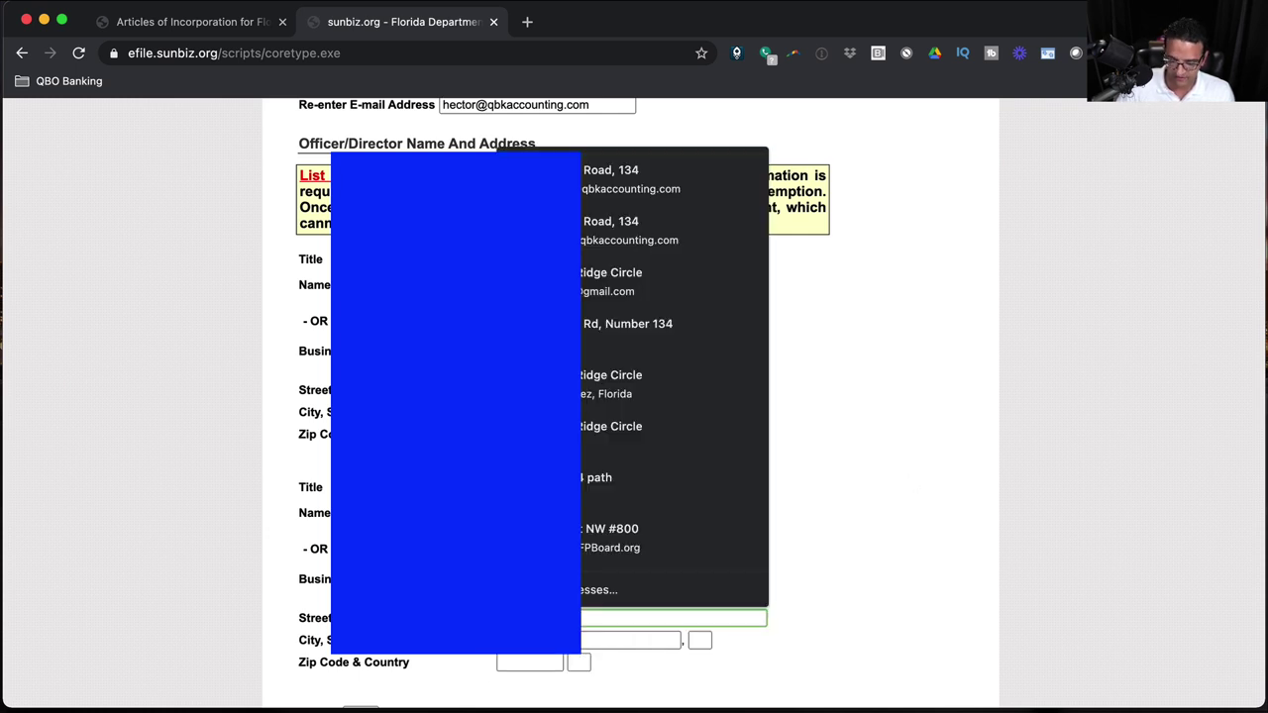
key("Down")
key("Down")
key("Return")
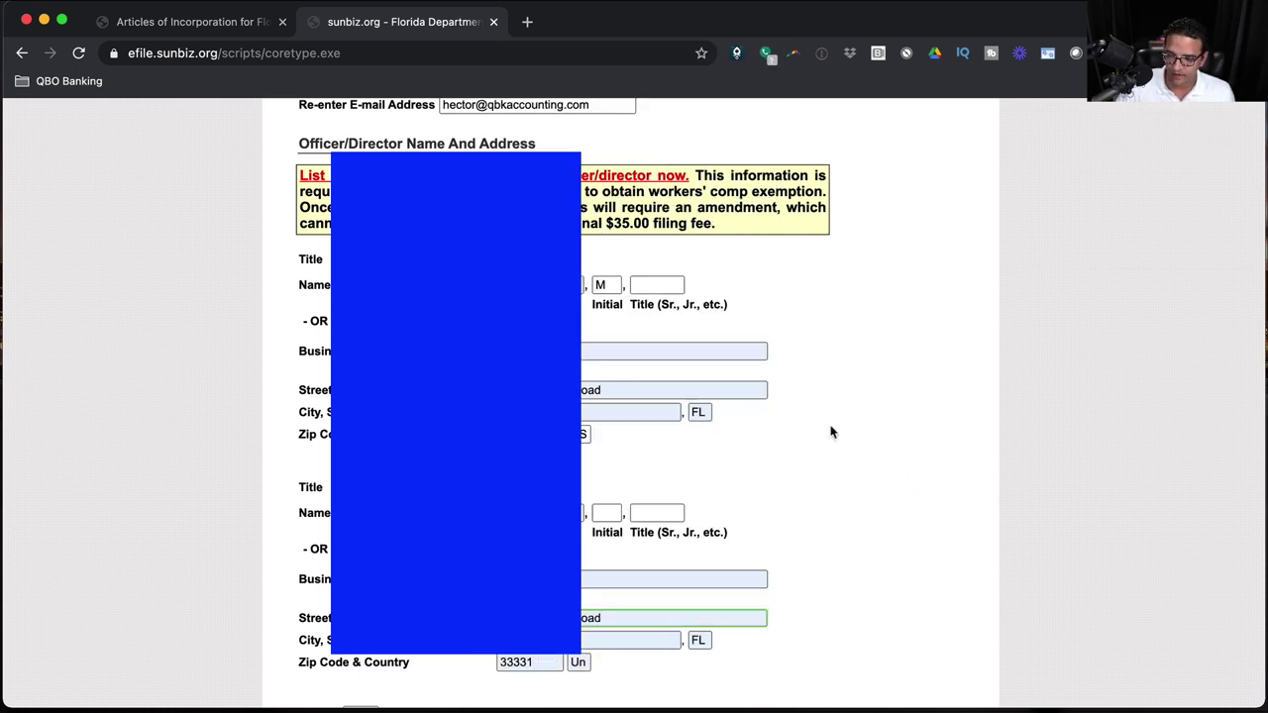
left_click(800, 187)
scroll(819, 379, "down", 3)
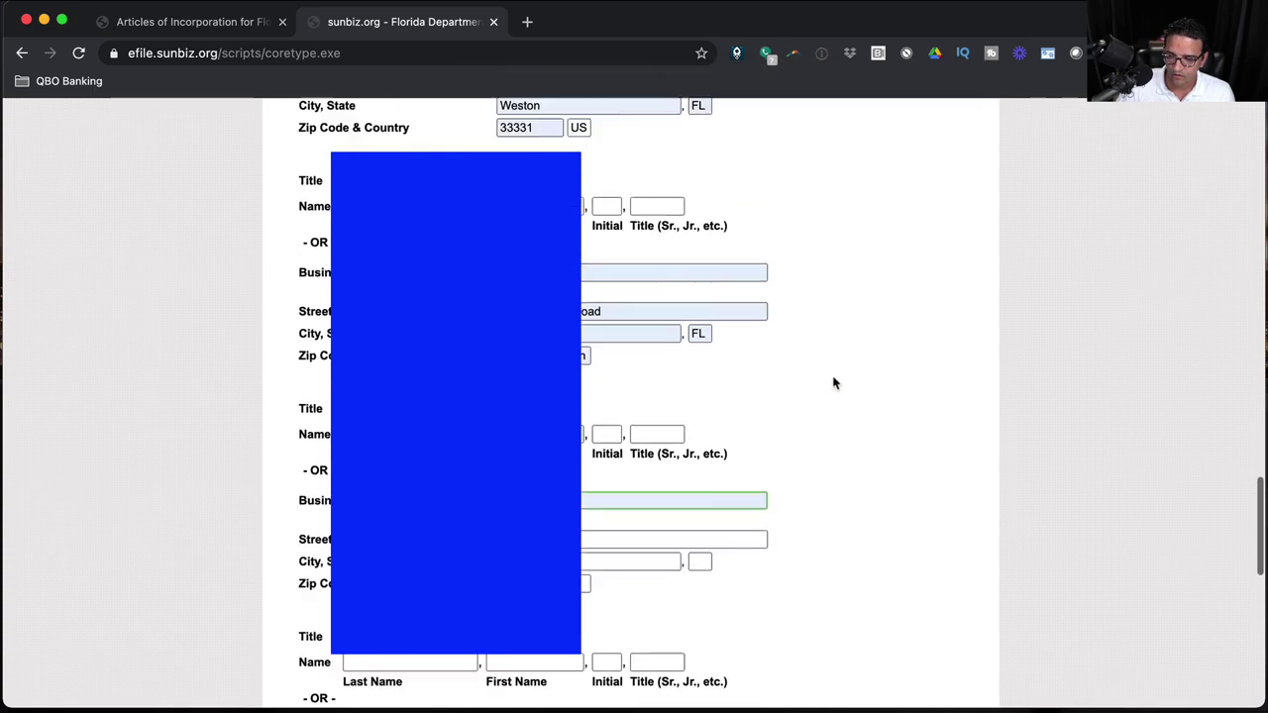
scroll(847, 422, "up", 3)
left_click(416, 374)
key("shift+Tab")
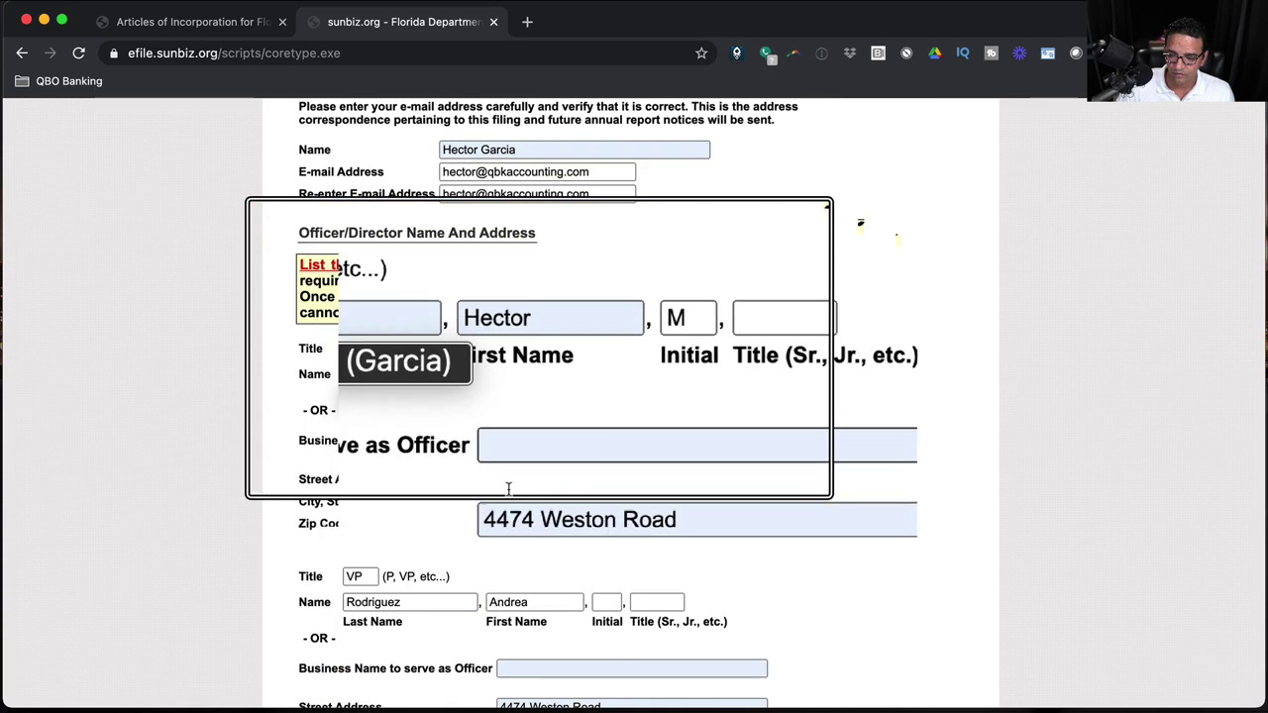
Step: Clear the leftover autofilled name from the third officer block
scroll(733, 515, "down", 3)
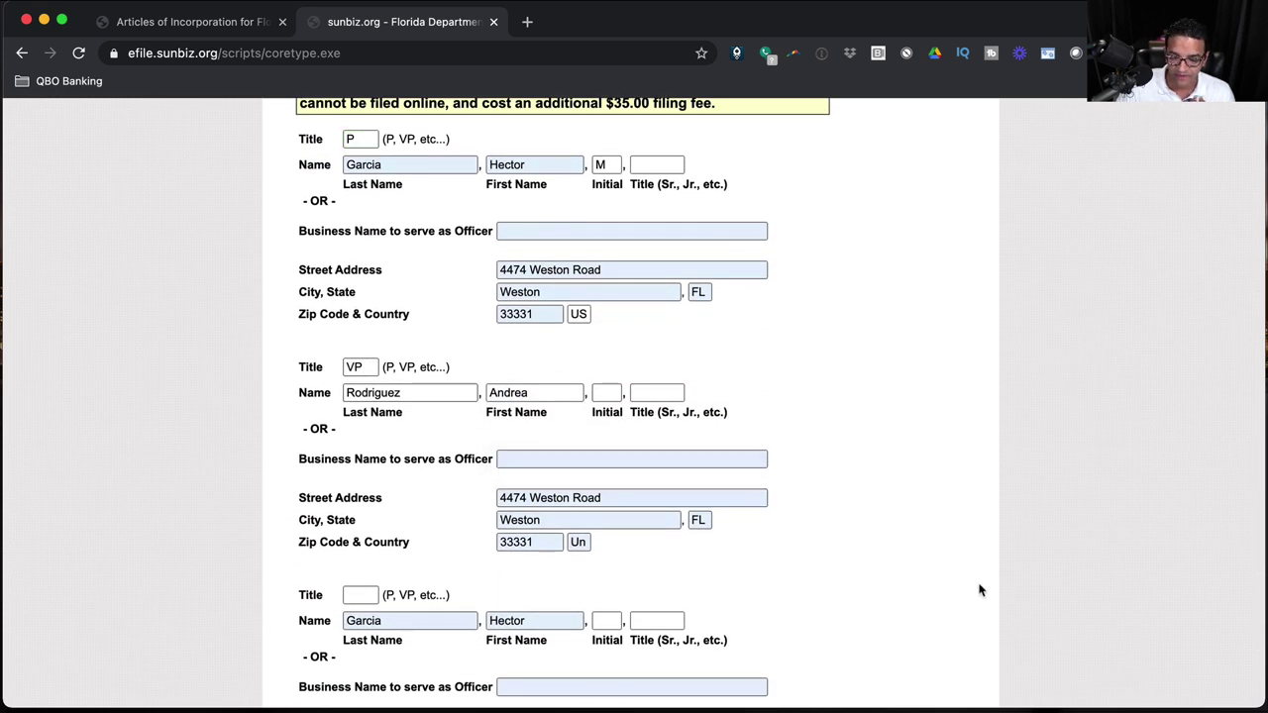
scroll(693, 575, "down", 1)
left_click(426, 565)
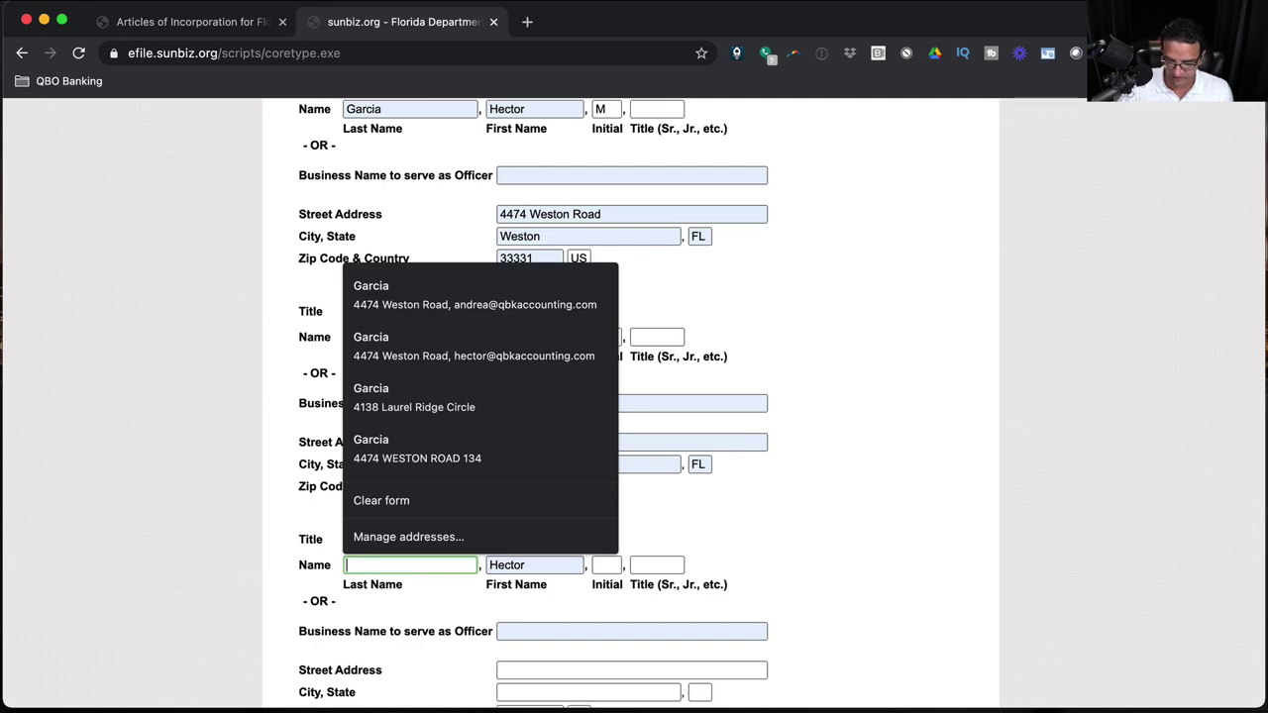
key("Tab")
key("Tab")
Step: Set the second officer's country to US
scroll(775, 486, "down", 12)
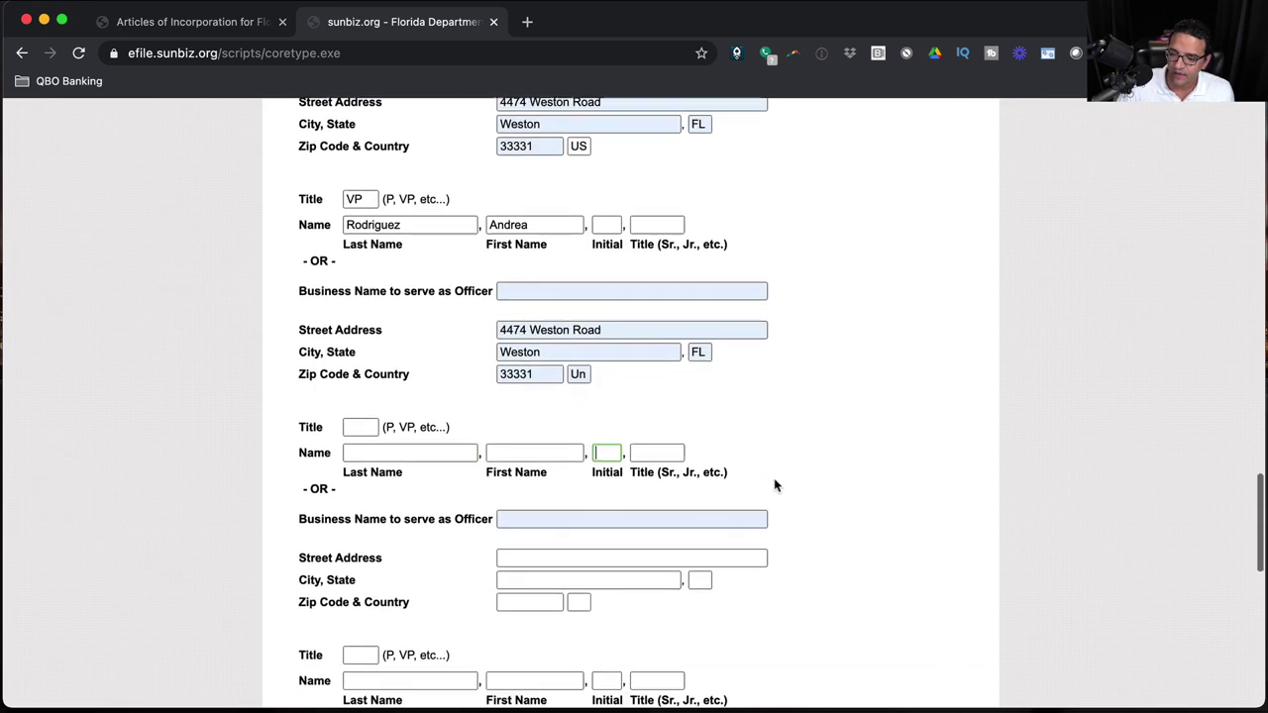
scroll(854, 480, "up", 15)
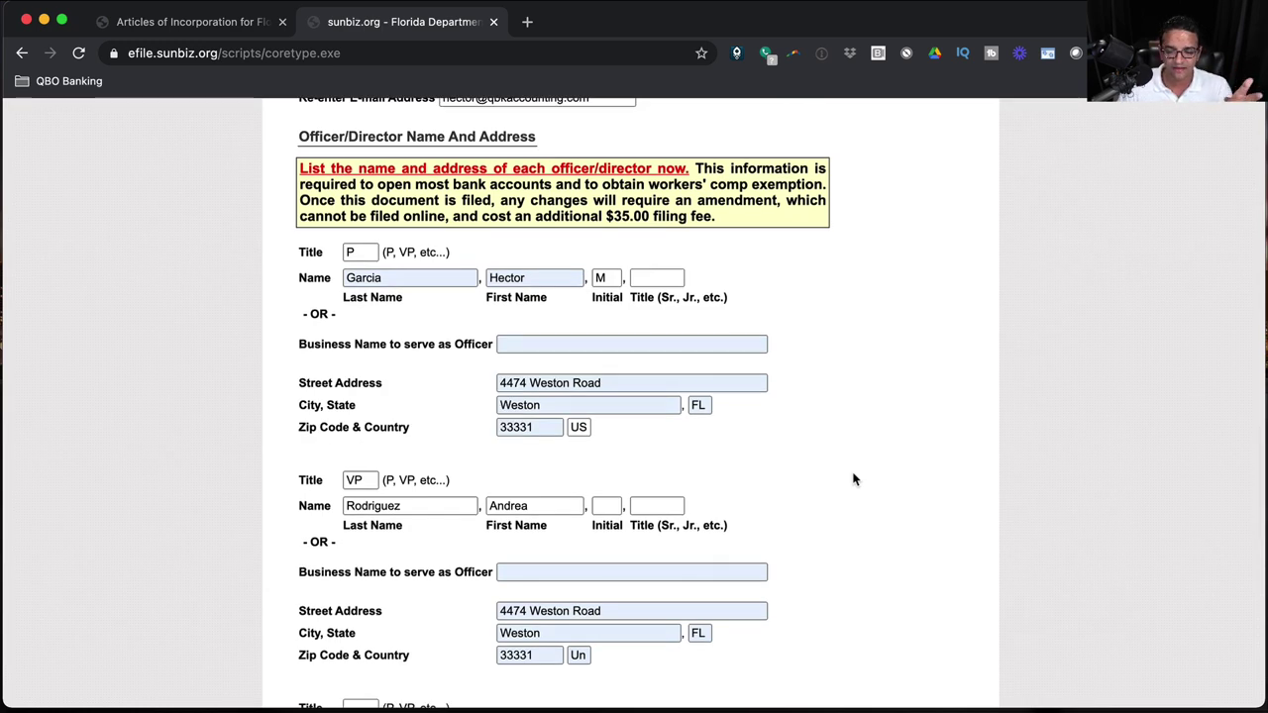
scroll(854, 479, "down", 3)
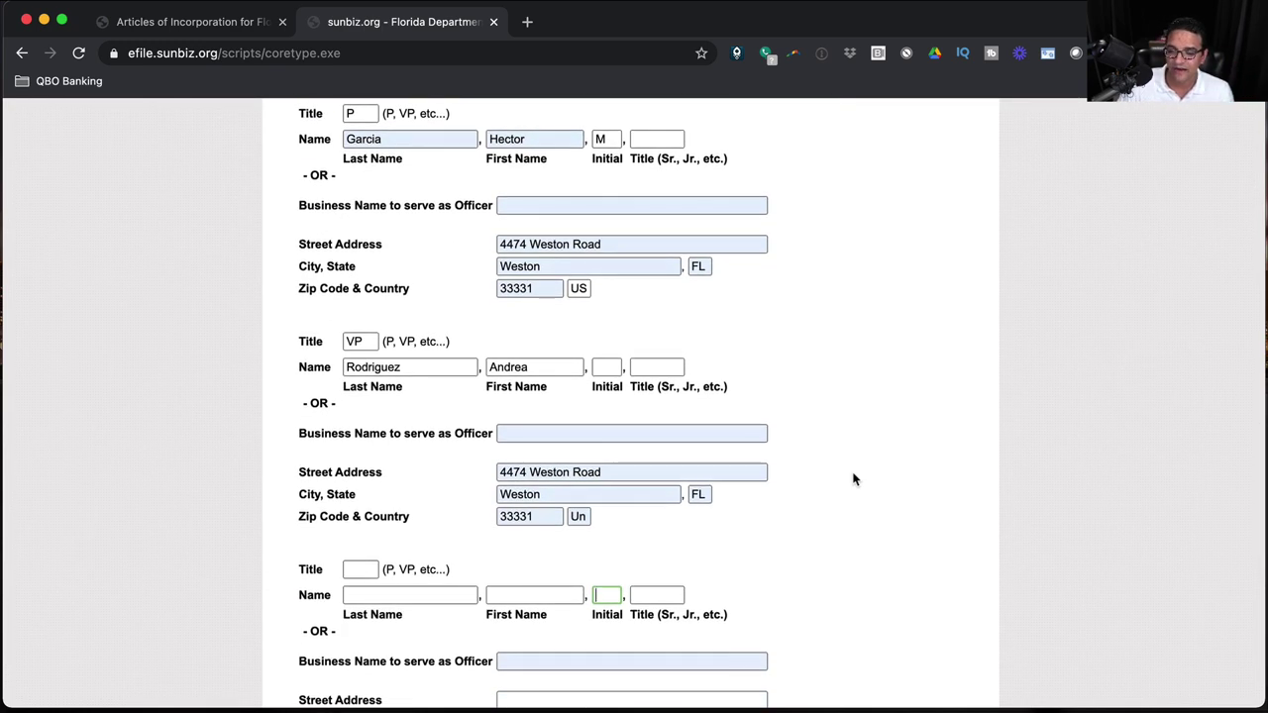
left_click(578, 516)
type("h")
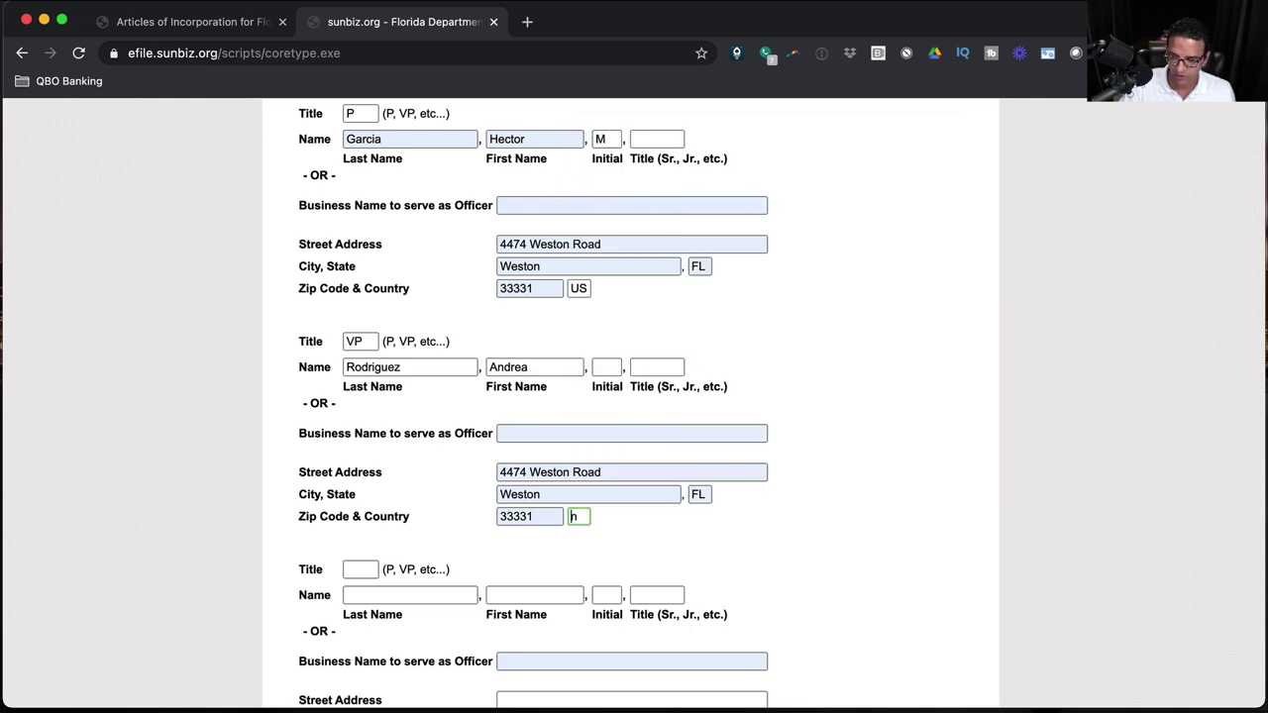
key("Down")
key("Return")
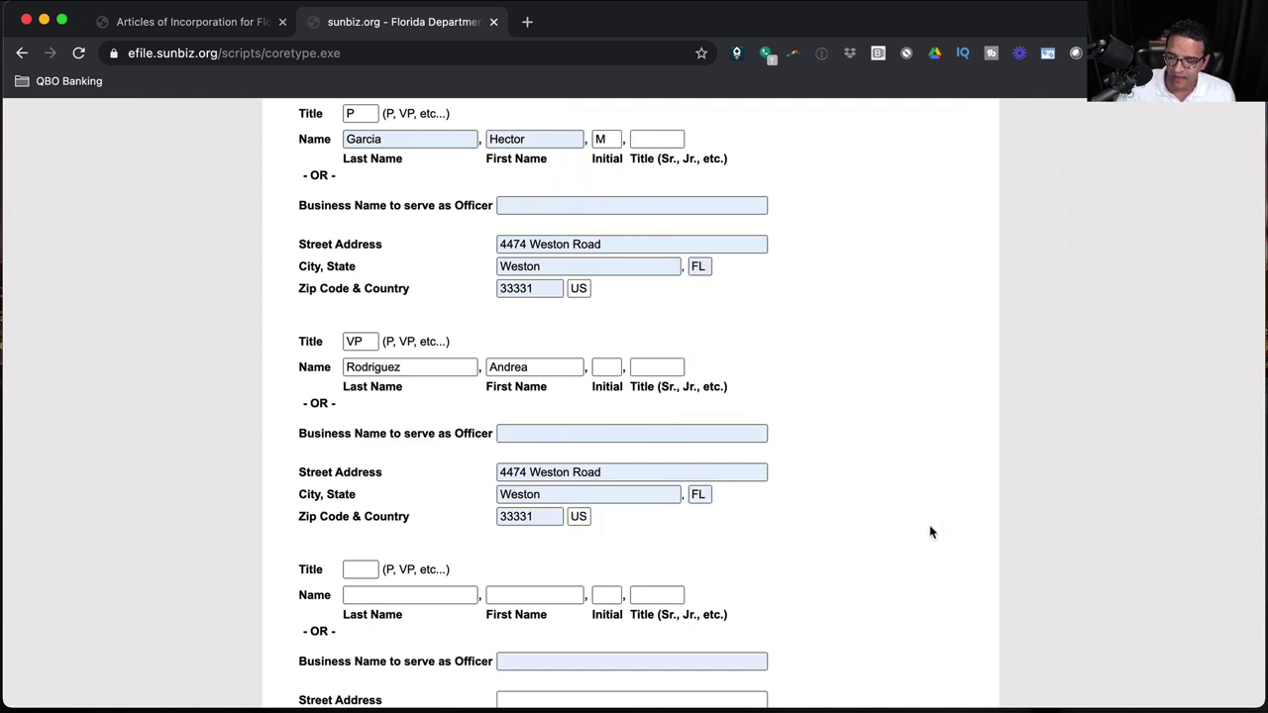
Step: Review the two listed officers and the blank remaining slots, then continue to Filing Information
scroll(919, 528, "down", 5)
scroll(919, 528, "down", 4)
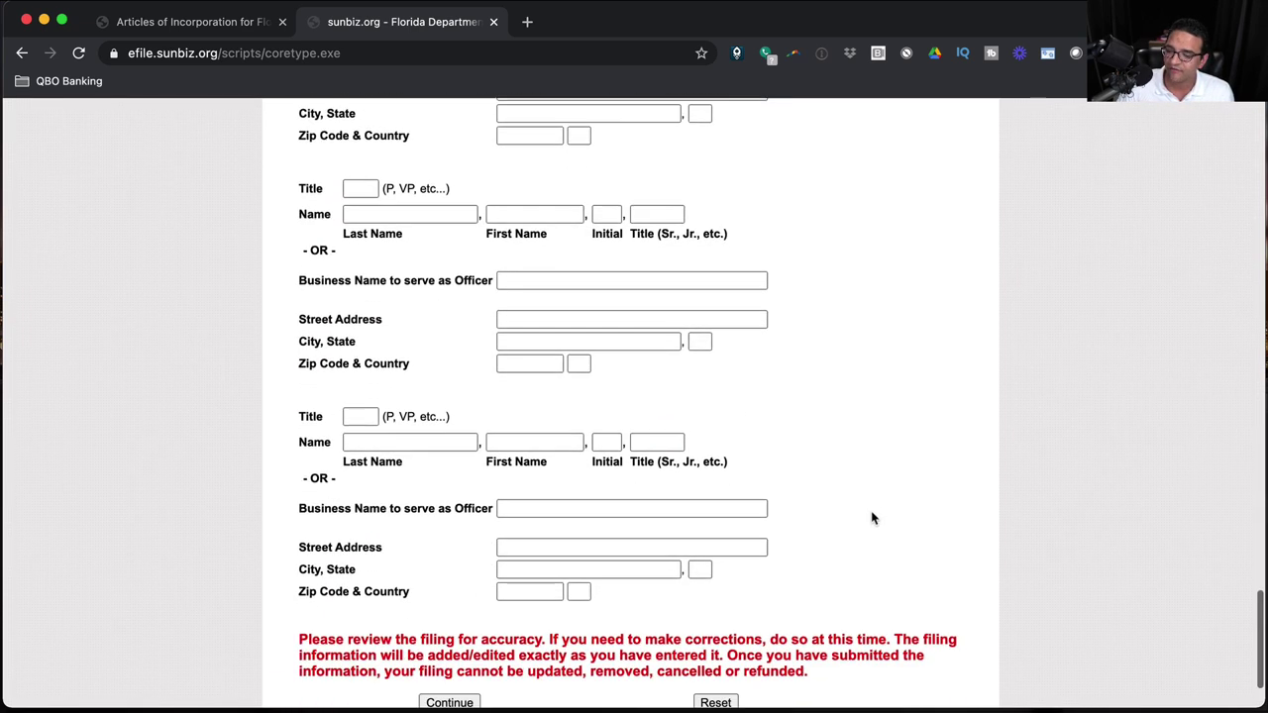
scroll(881, 503, "up", 7)
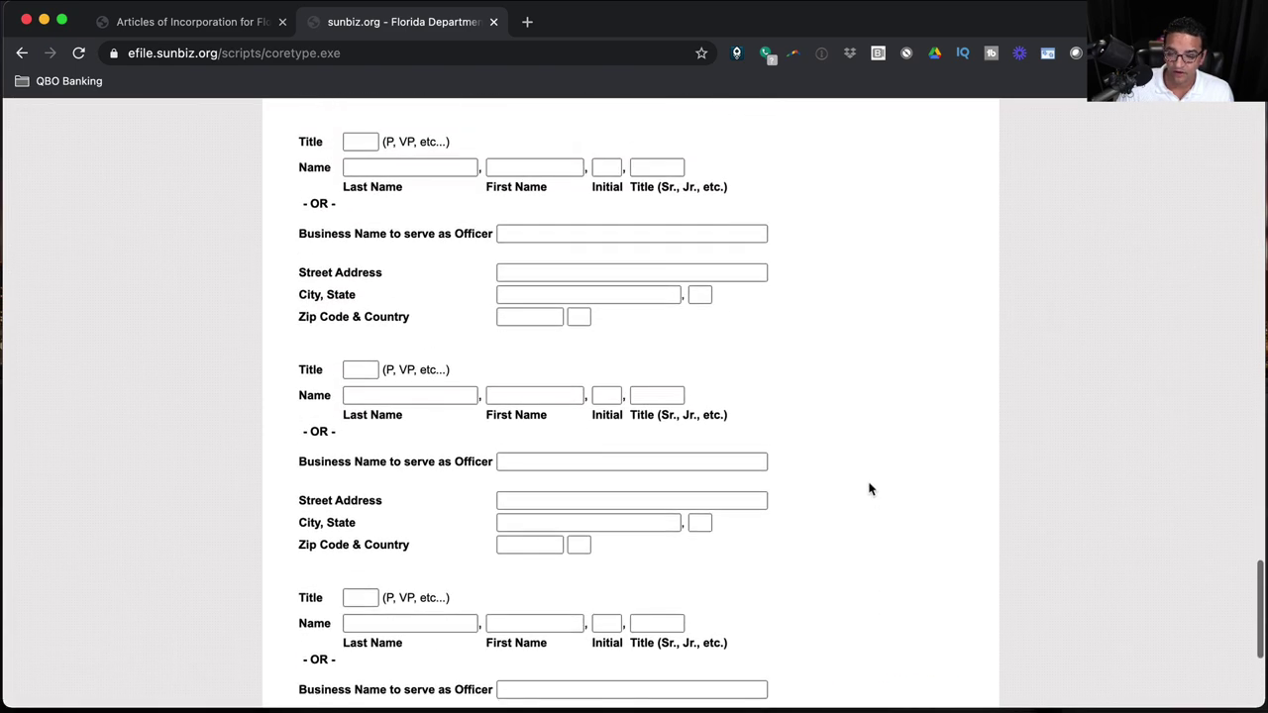
scroll(868, 488, "up", 3)
scroll(869, 488, "down", 1)
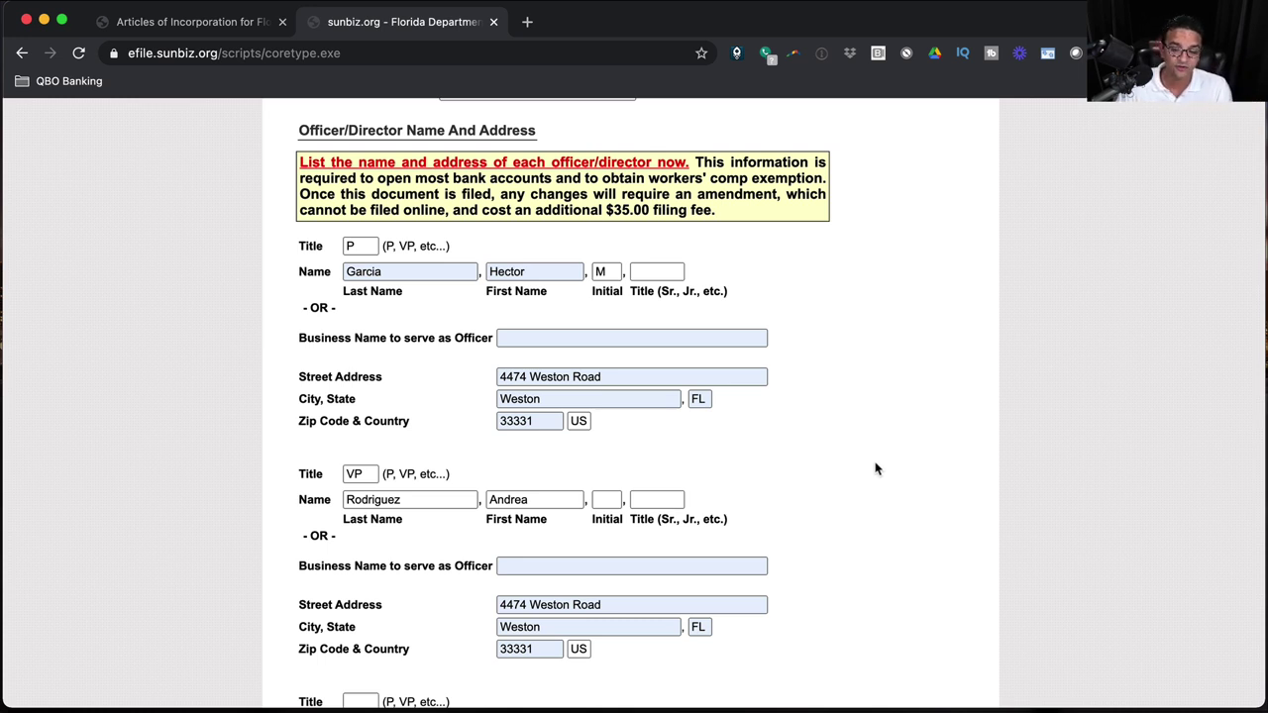
scroll(876, 468, "up", 2)
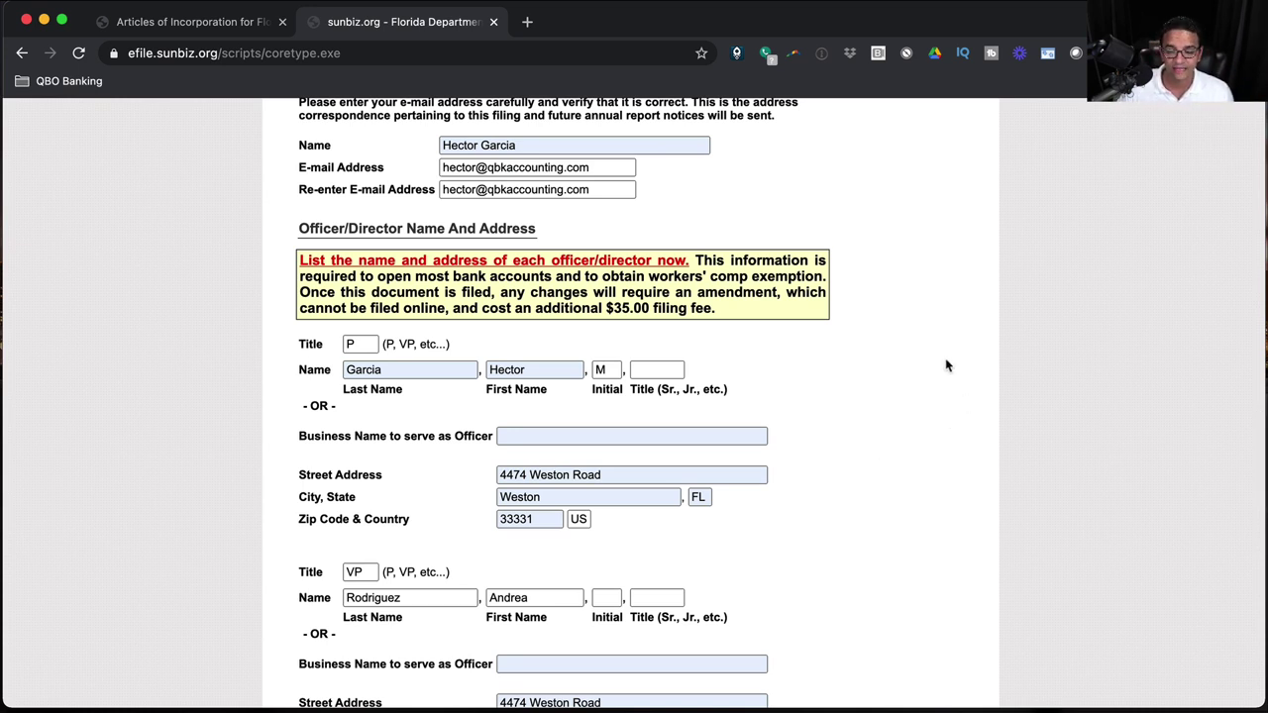
scroll(904, 395, "down", 2)
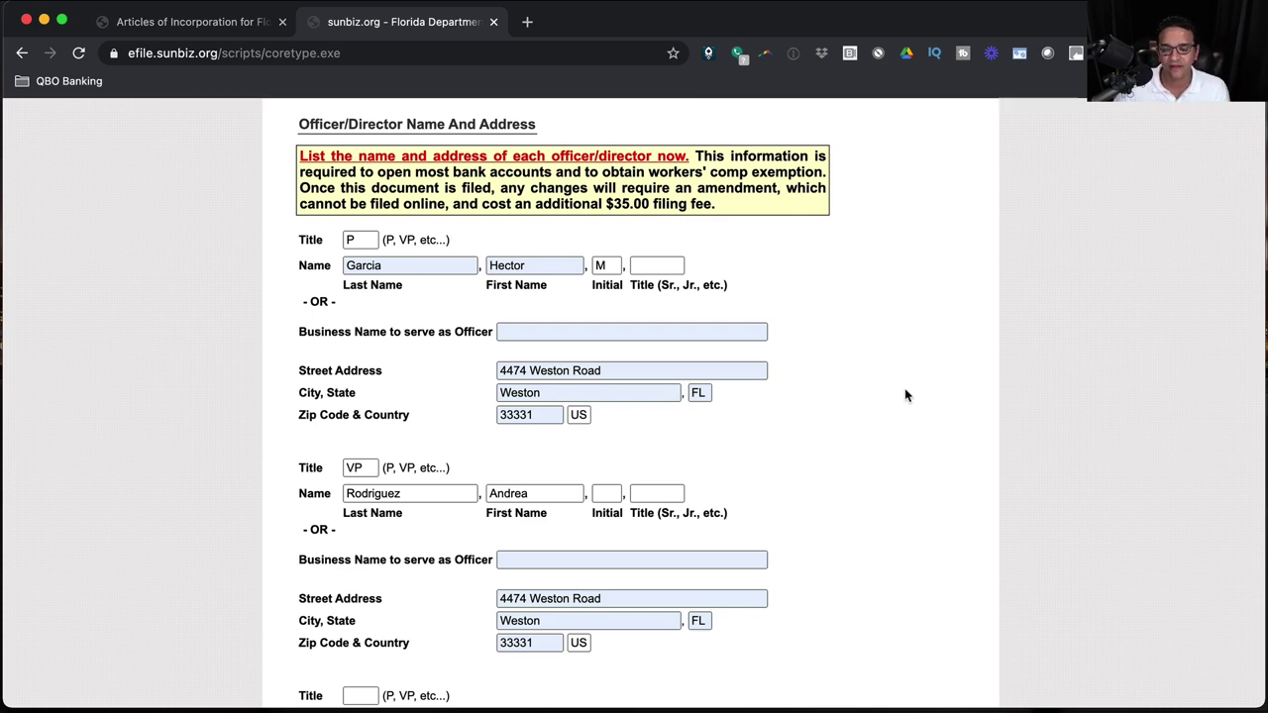
scroll(905, 395, "up", 3)
scroll(901, 391, "down", 2)
scroll(898, 381, "down", 6)
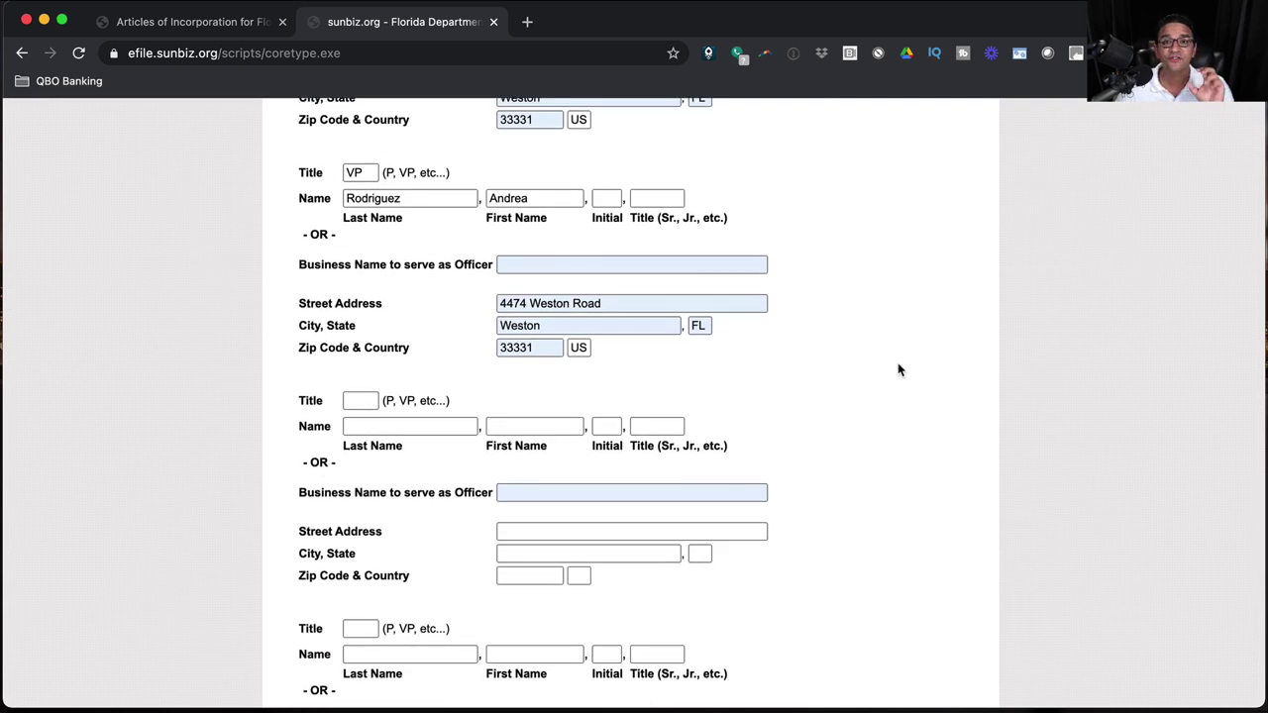
scroll(898, 370, "down", 1)
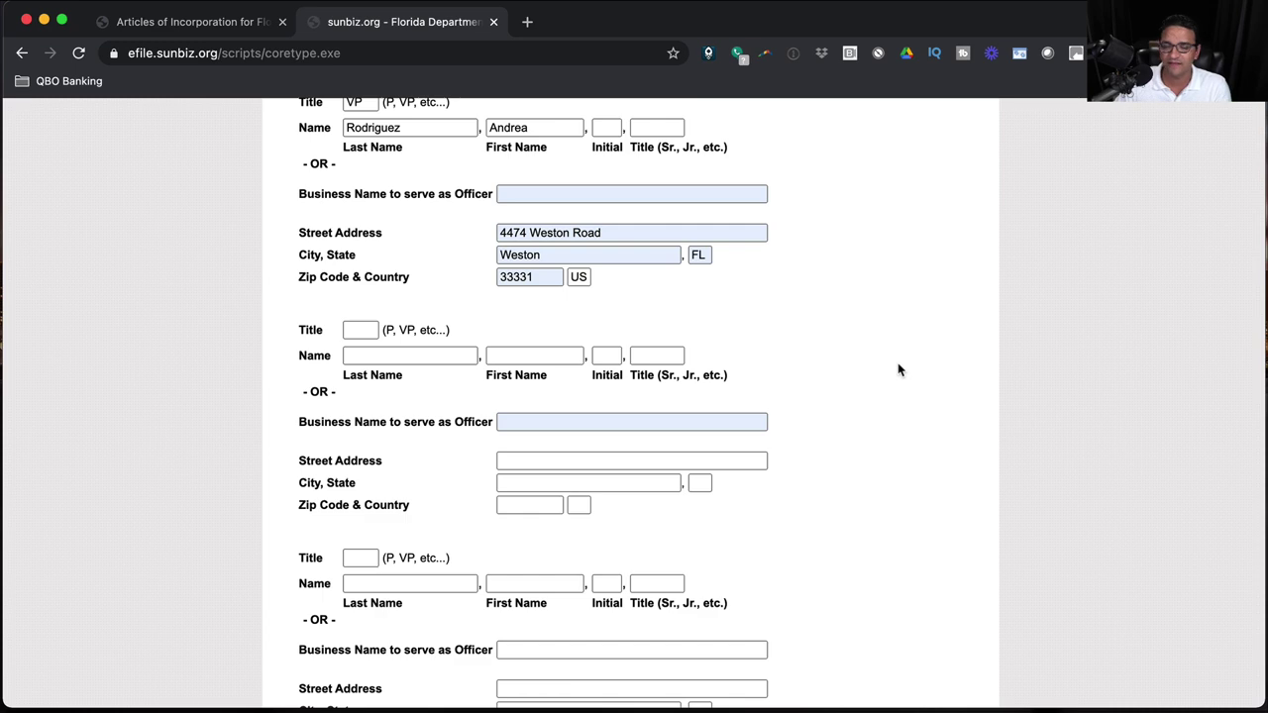
scroll(899, 369, "up", 5)
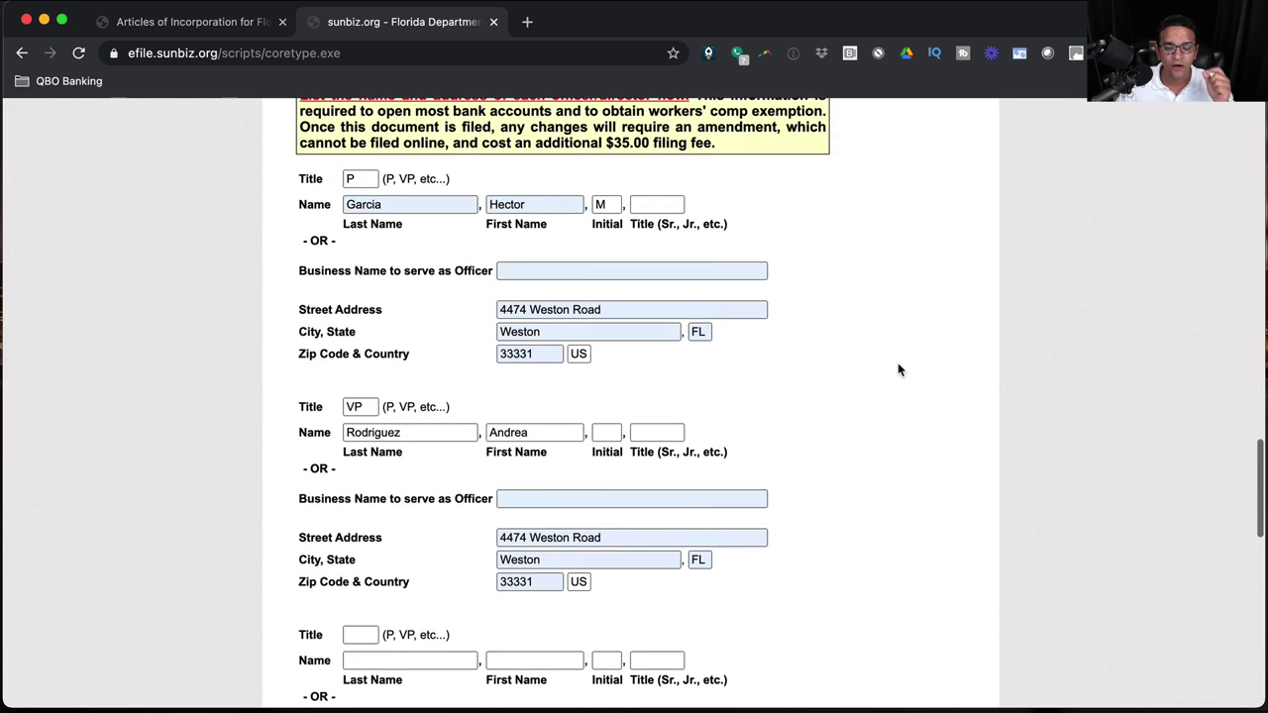
scroll(898, 369, "down", 12)
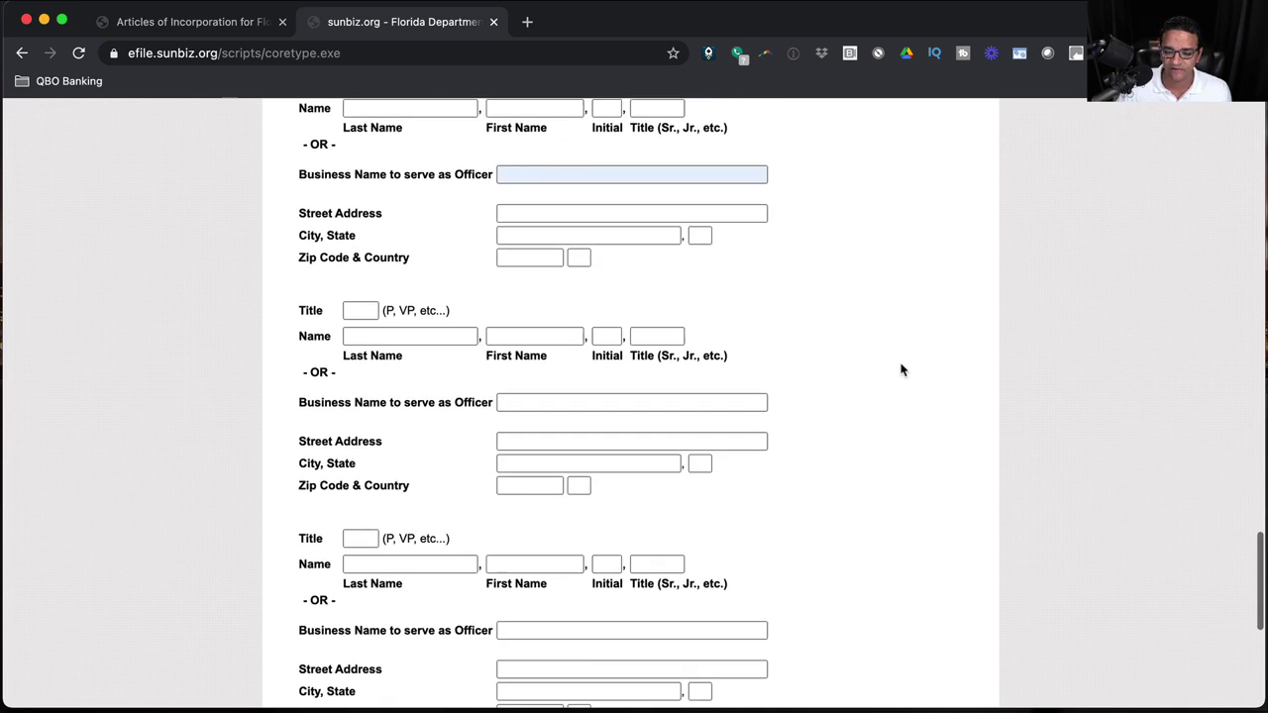
scroll(900, 369, "down", 2)
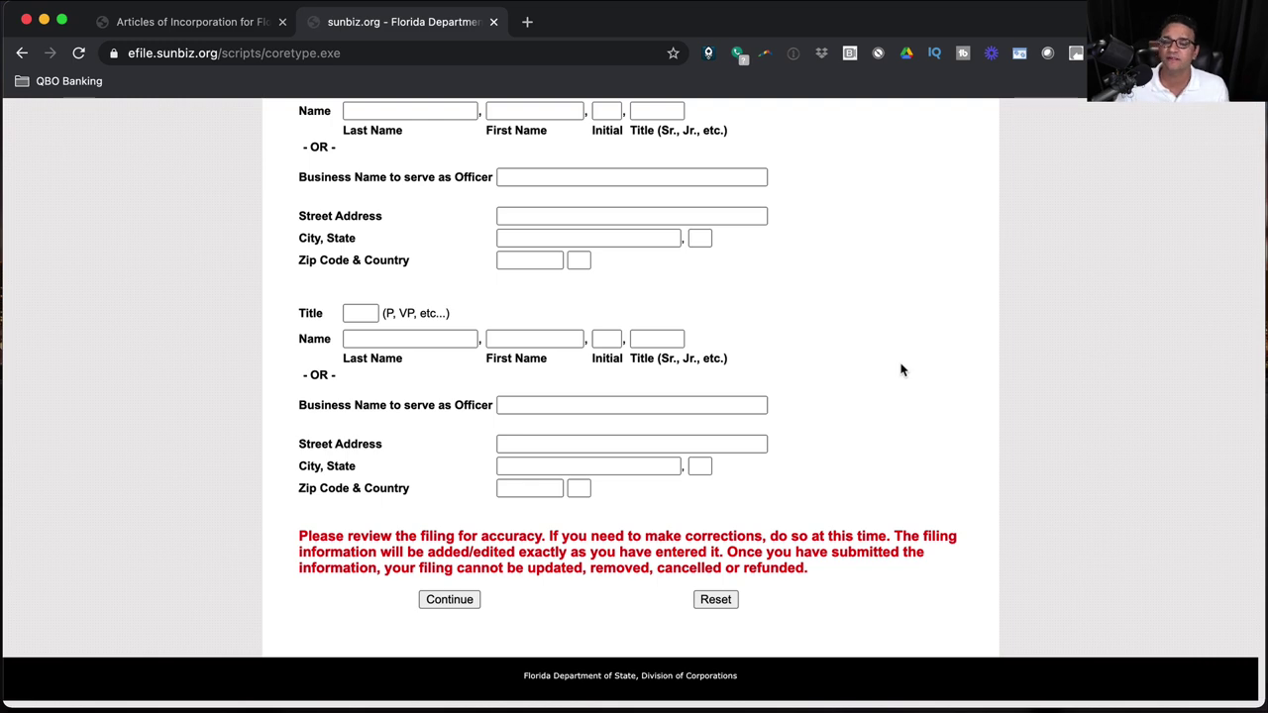
scroll(795, 370, "up", 10)
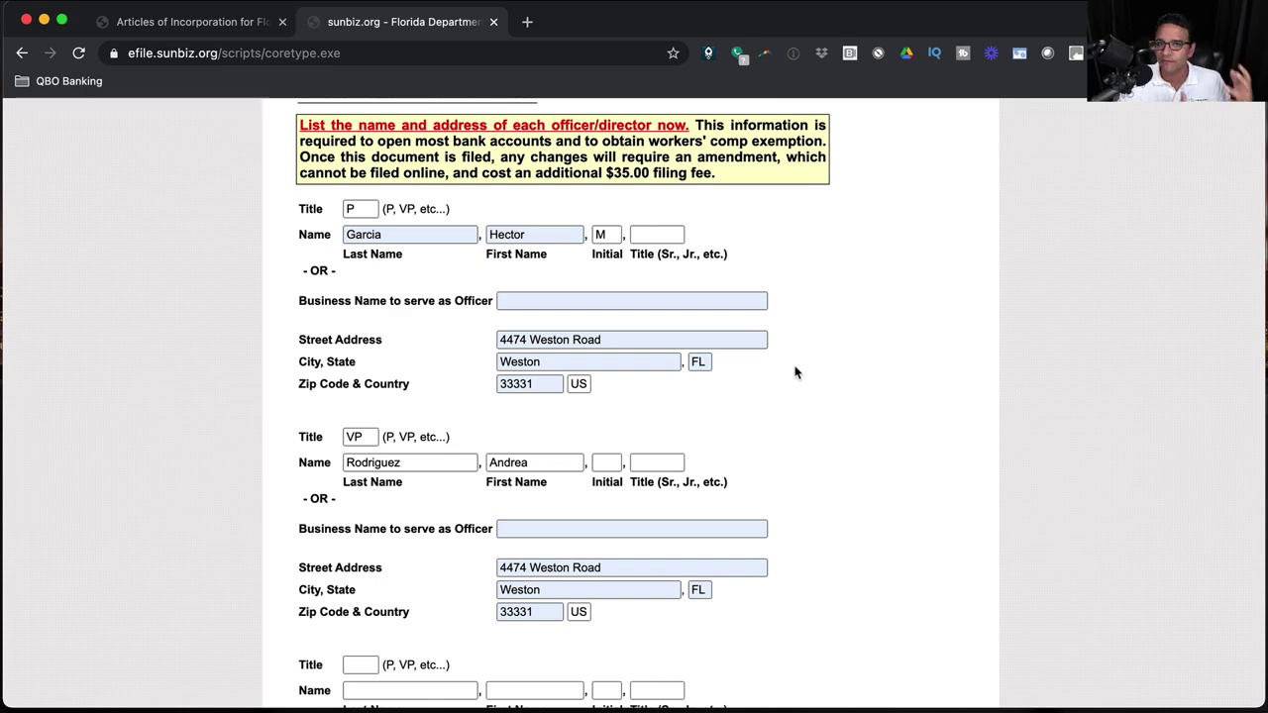
scroll(796, 373, "down", 10)
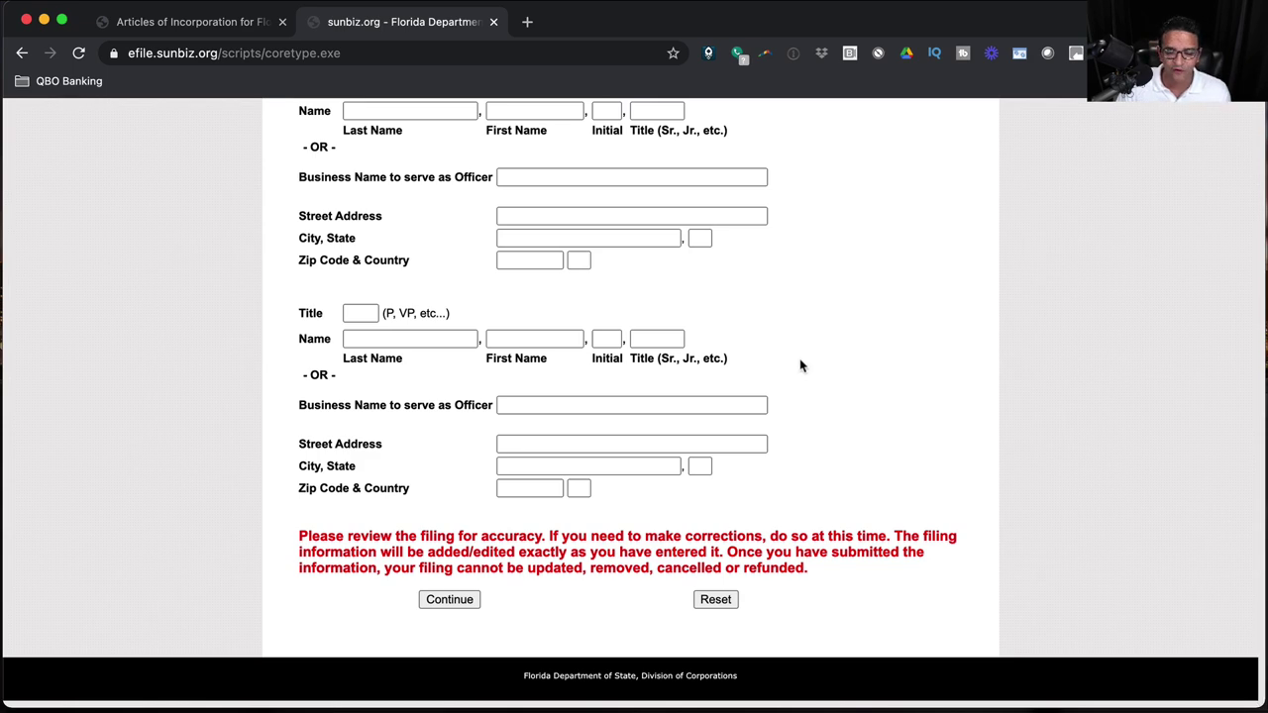
left_click(448, 599)
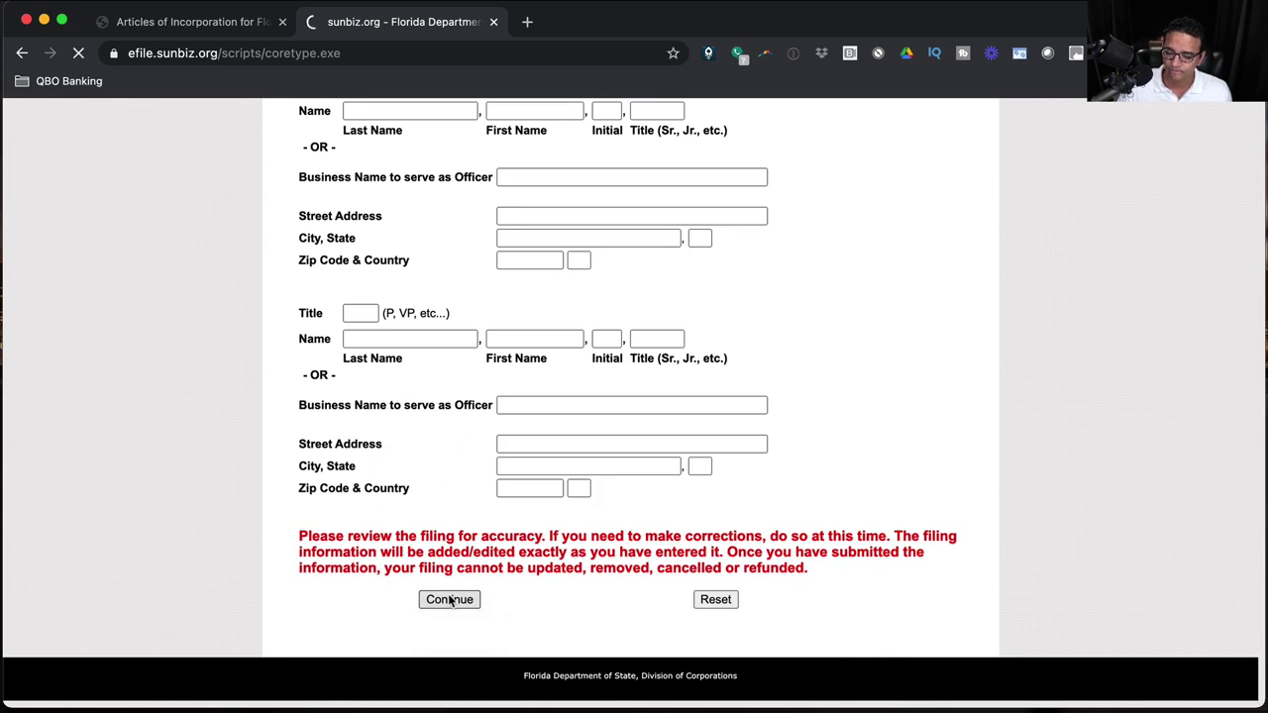
Step: Check the 01/05/2021 effective date and the agent and incorporator details on the review page
scroll(783, 446, "down", 2)
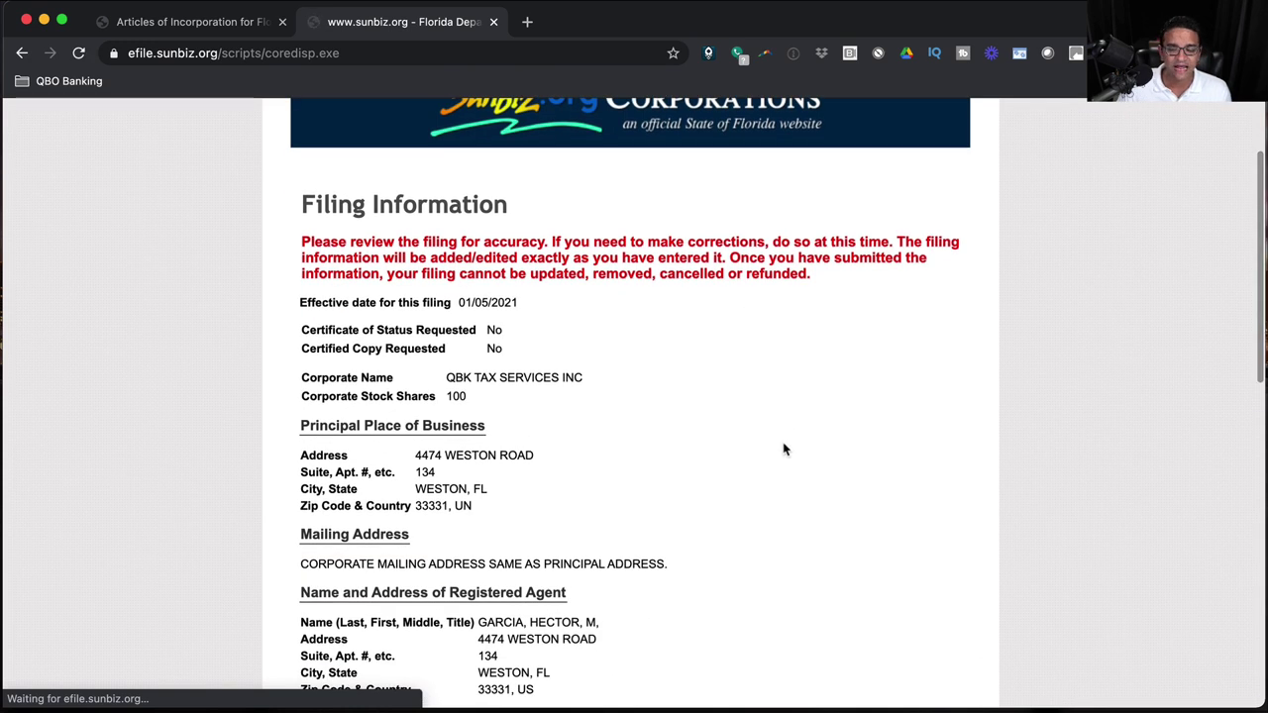
scroll(777, 416, "down", 1)
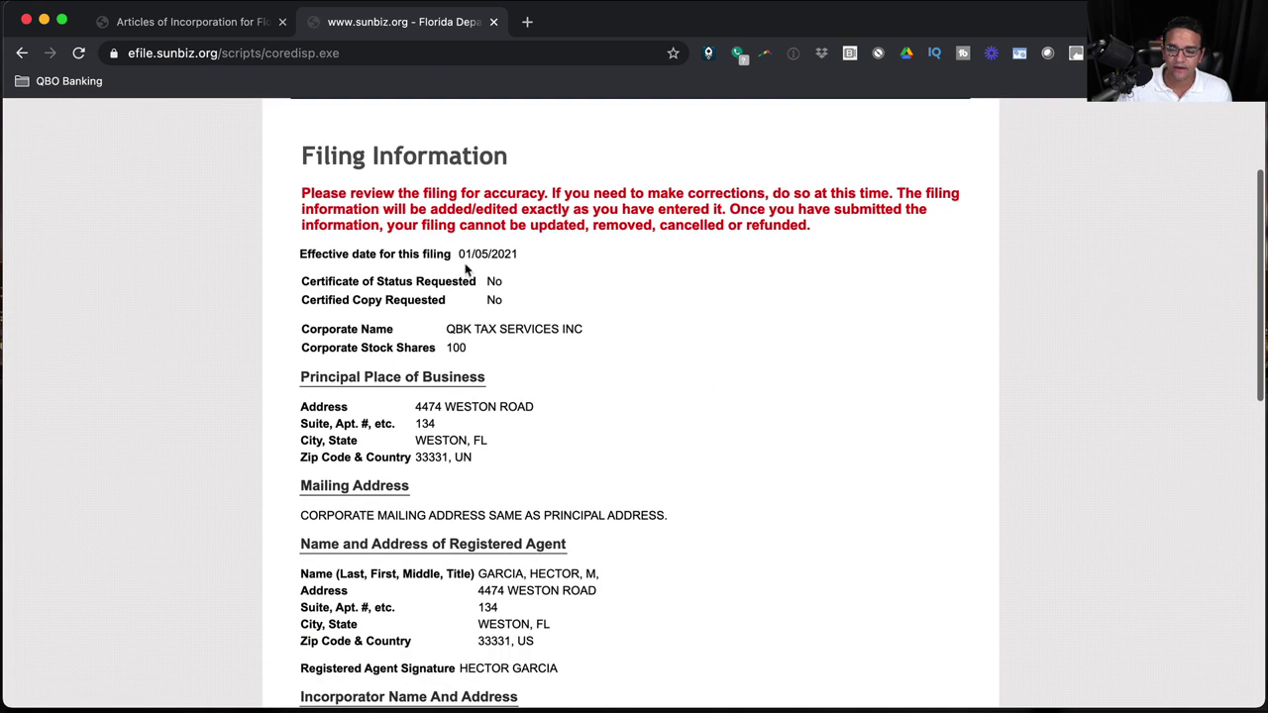
left_click_drag(460, 253, 547, 268)
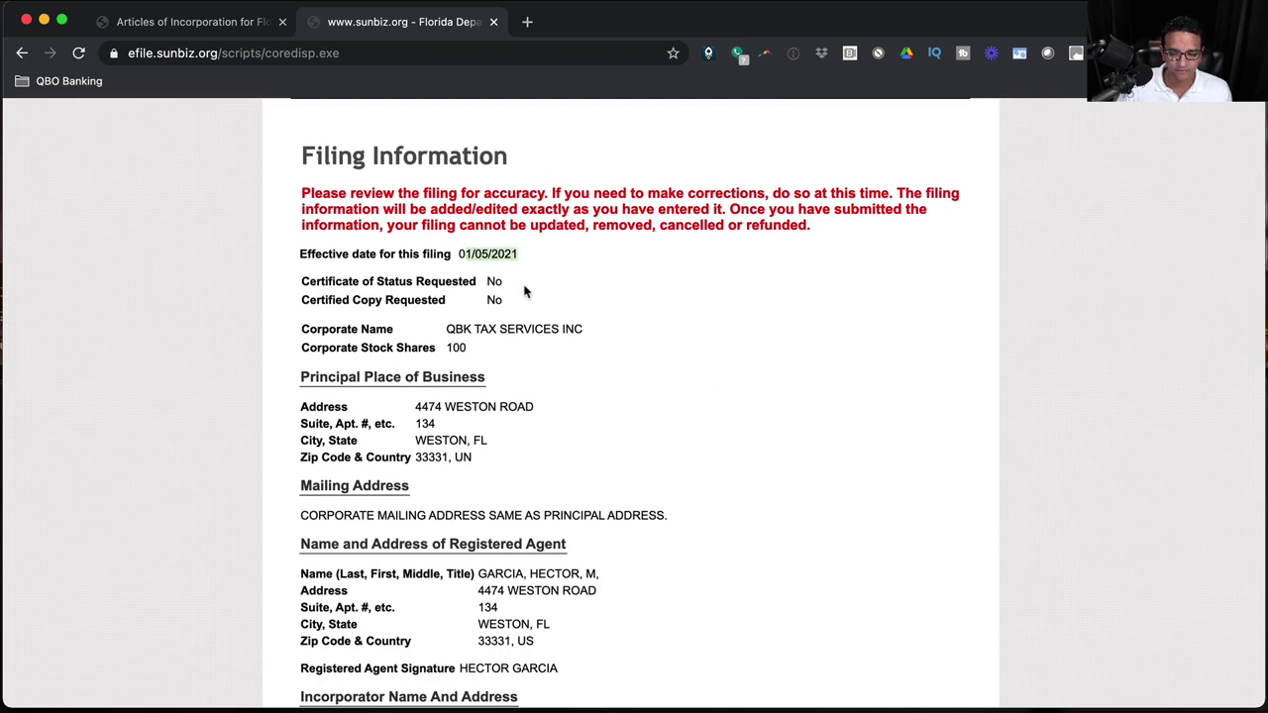
left_click(443, 333)
left_click_drag(463, 348, 378, 345)
scroll(503, 388, "down", 2)
left_click_drag(503, 387, 300, 329)
scroll(636, 404, "down", 4)
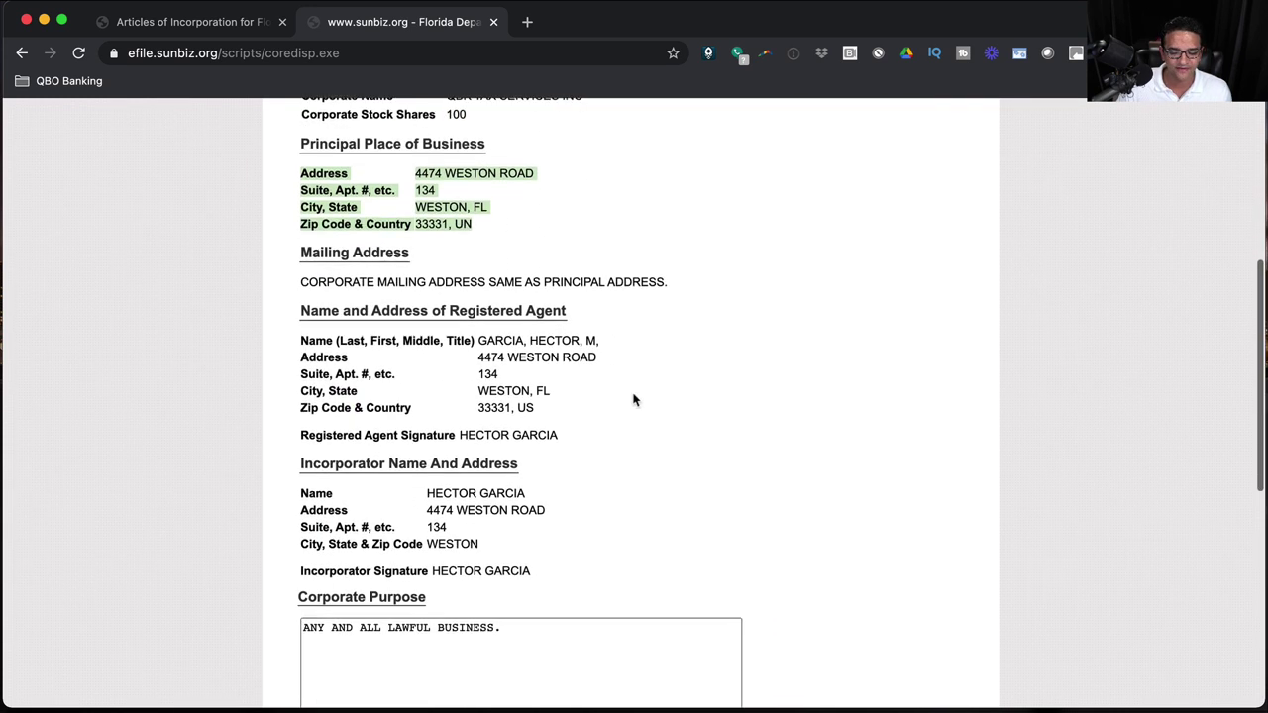
scroll(578, 334, "up", 1)
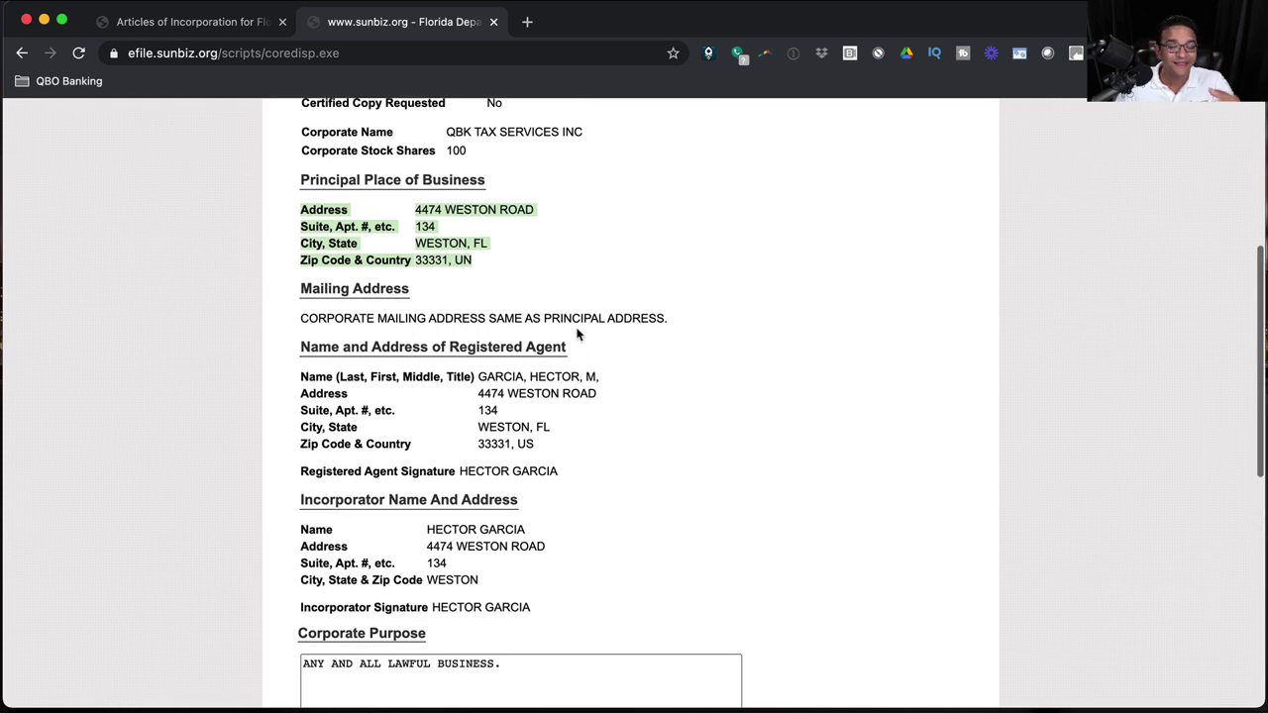
scroll(580, 376, "down", 2)
Step: Check the corporate purpose and both officers' details, then continue with the filing
left_click_drag(340, 290, 586, 382)
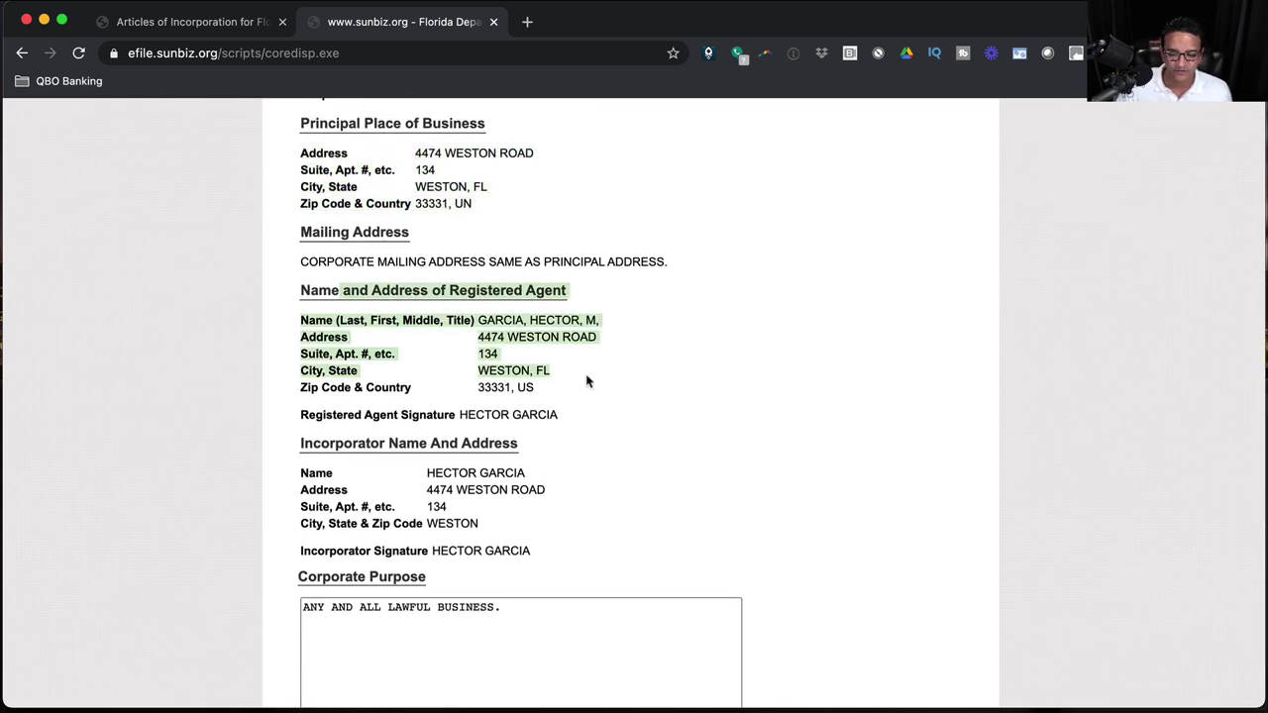
scroll(628, 408, "down", 4)
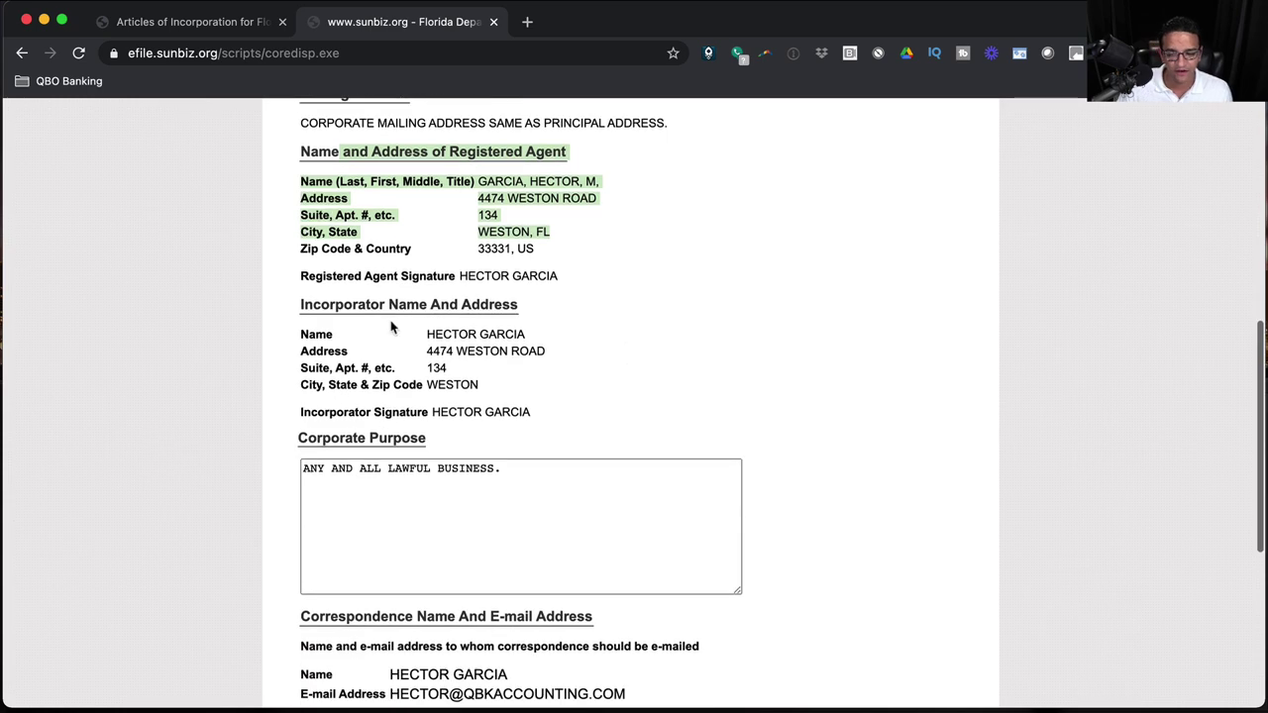
mouse_move(343, 298)
left_mouse_down()
mouse_move(628, 410)
mouse_move(674, 413)
left_mouse_up()
scroll(526, 321, "down", 4)
left_click(526, 321)
key("super+a")
scroll(598, 341, "down", 6)
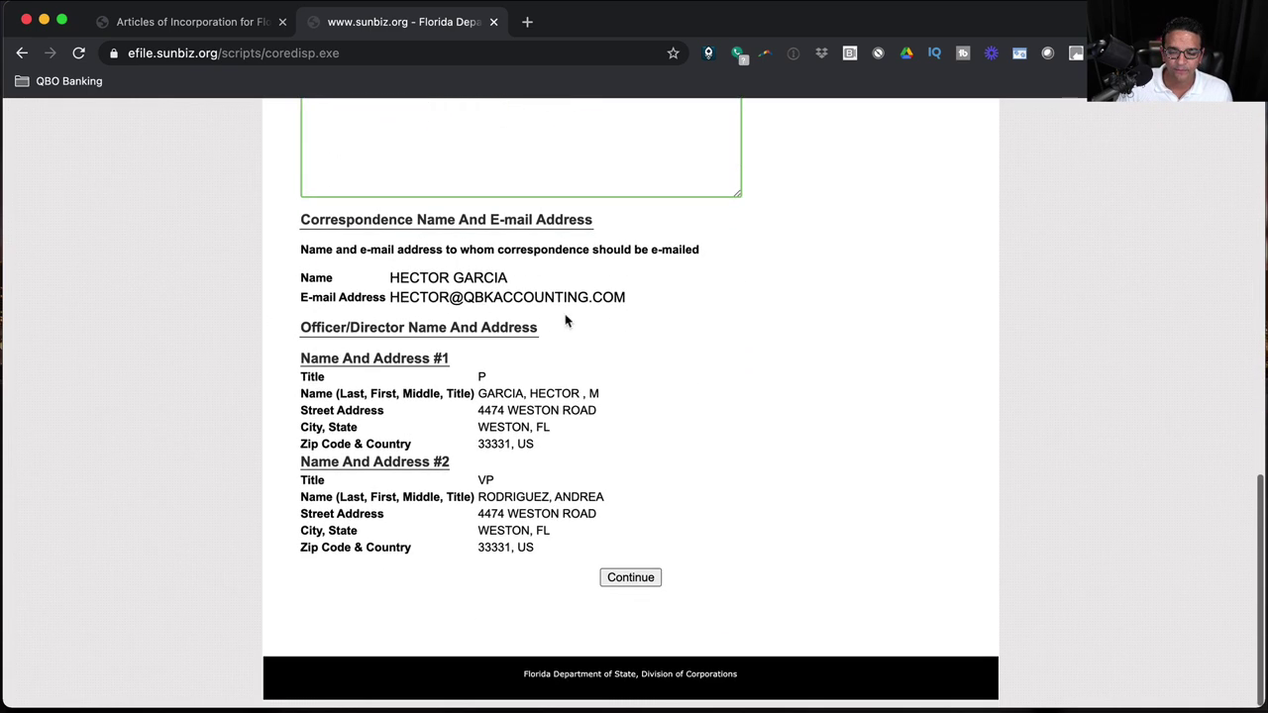
left_click_drag(544, 474, 537, 513)
left_click_drag(329, 391, 810, 475)
left_click(636, 580)
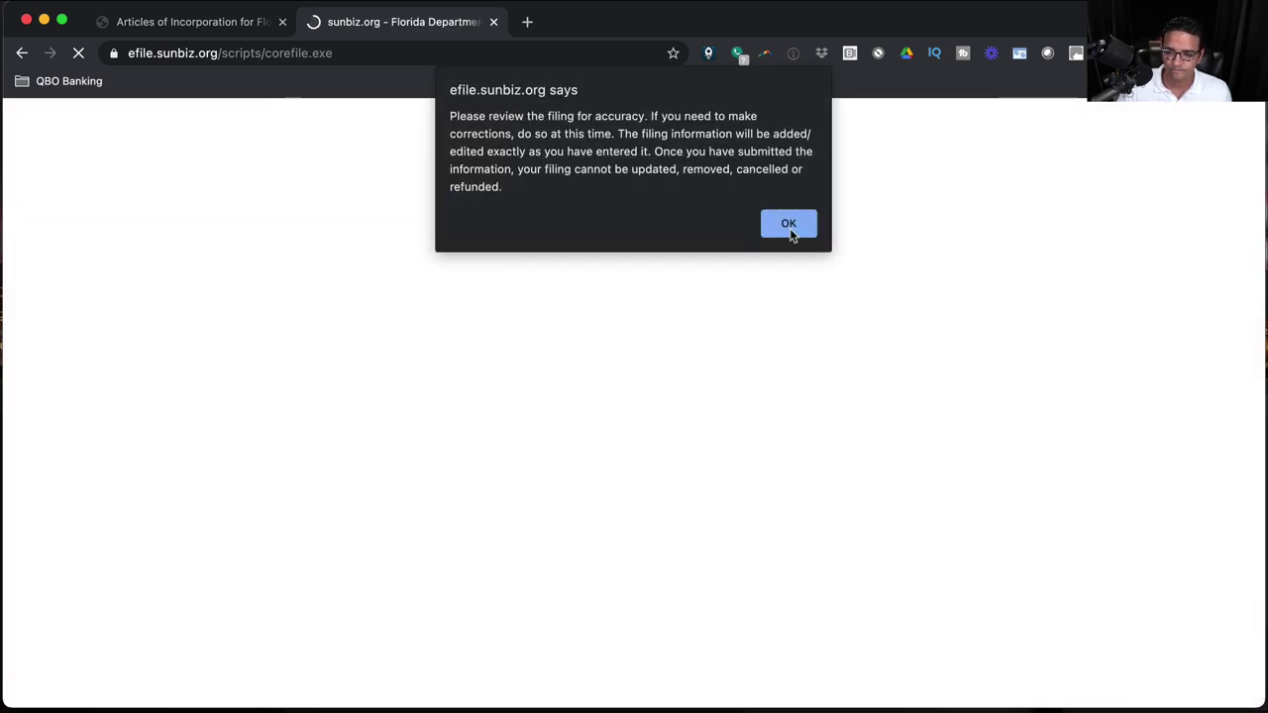
Step: Dismiss the alert and highlight the document tracking number on the filing information page
left_click(788, 224)
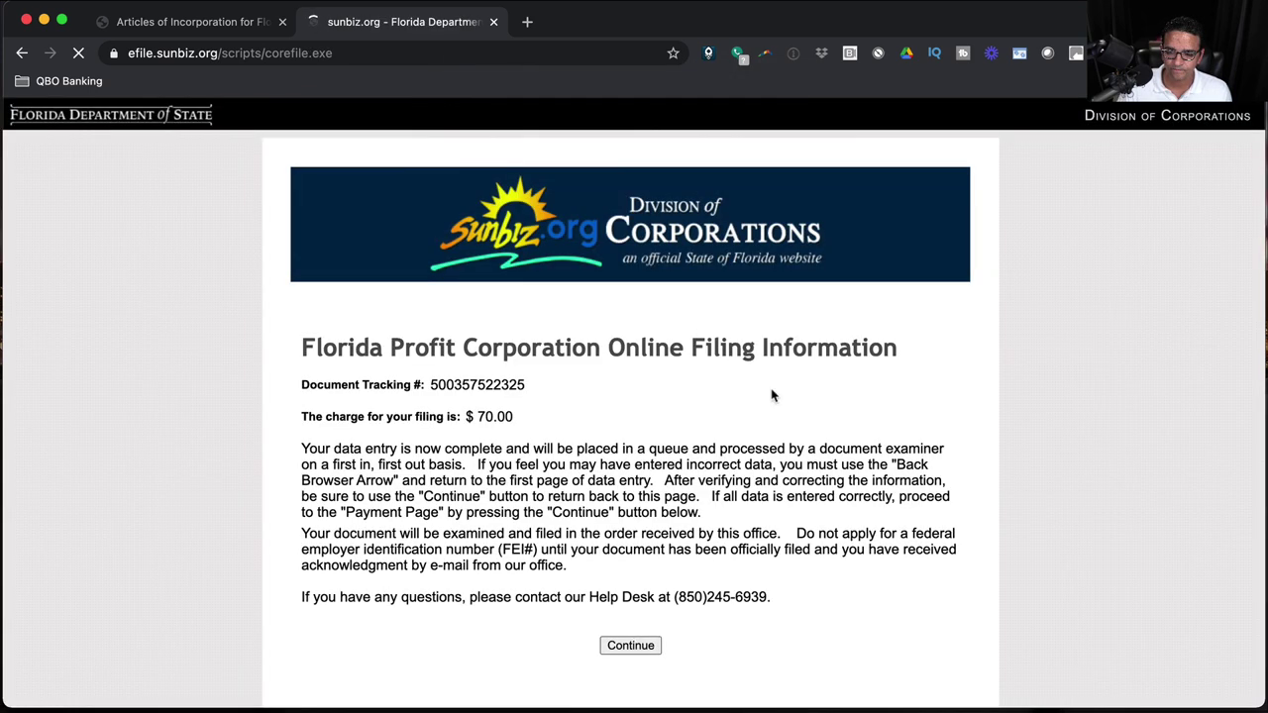
scroll(301, 325, "down", 2)
left_click_drag(301, 322, 528, 329)
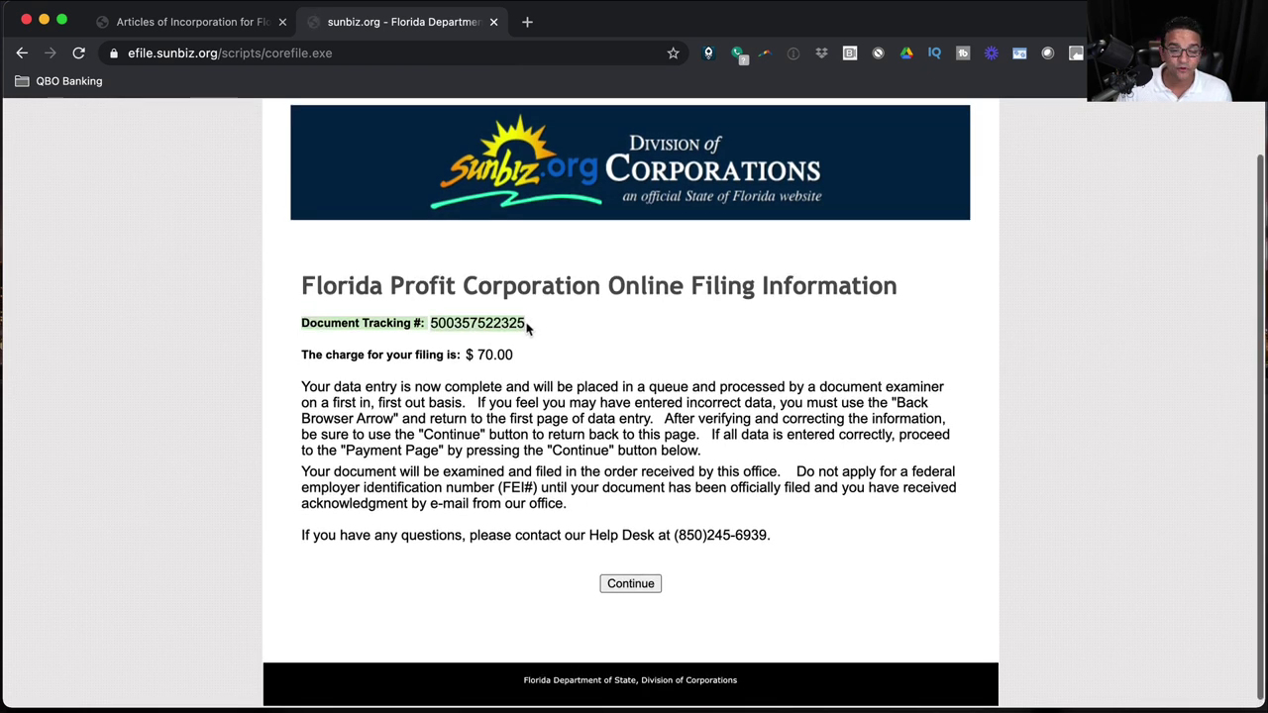
left_click(576, 385)
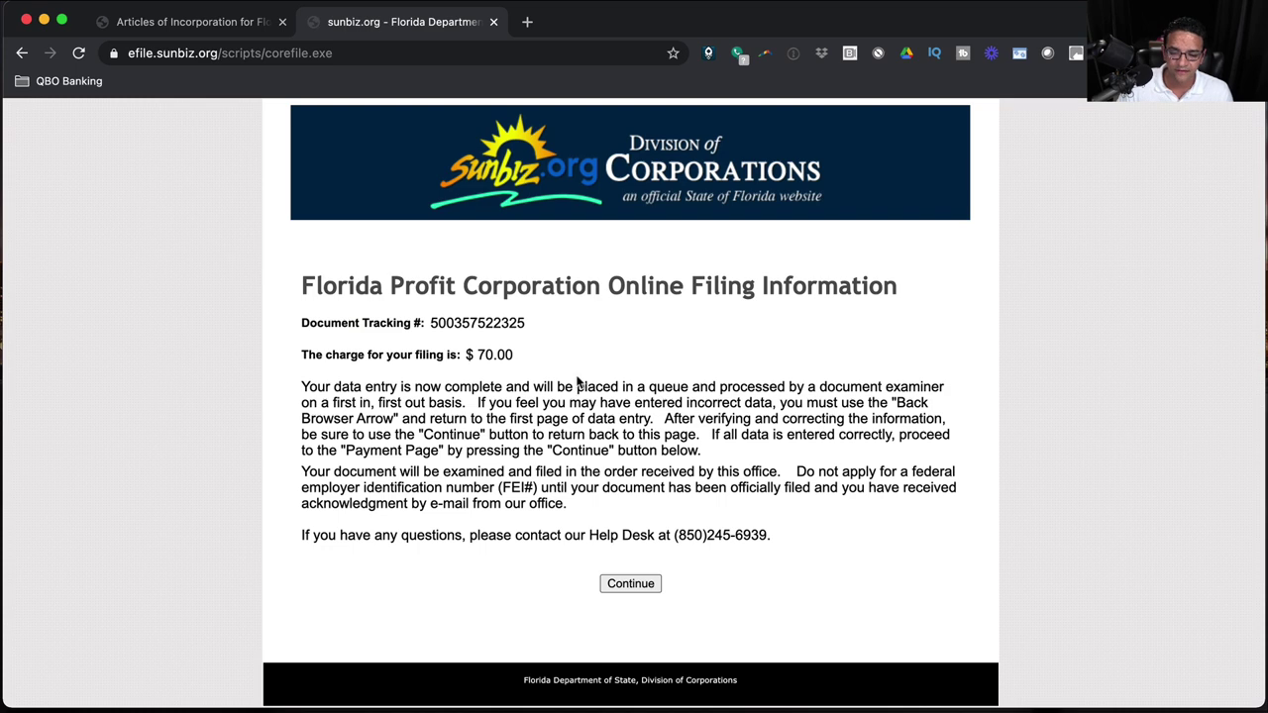
Step: Save the Online Filing Information page as a PDF using the Save as PDF destination
key("super+p")
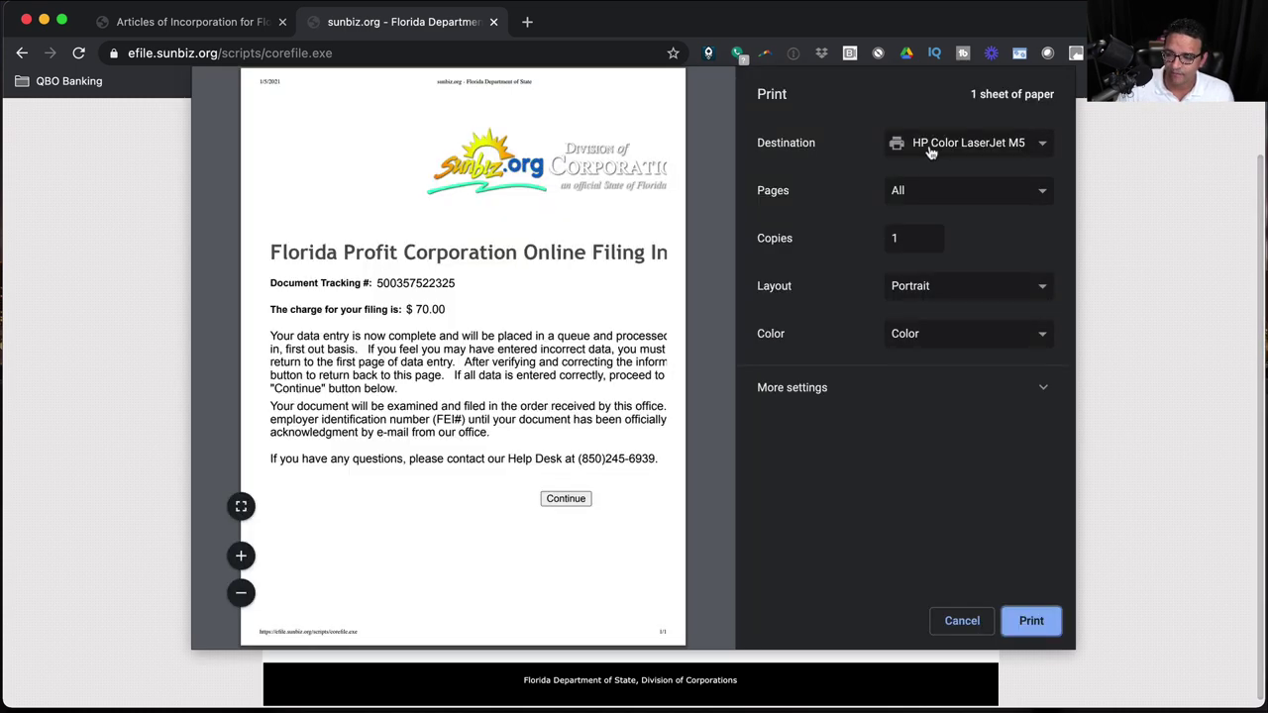
left_click(937, 148)
left_click(926, 163)
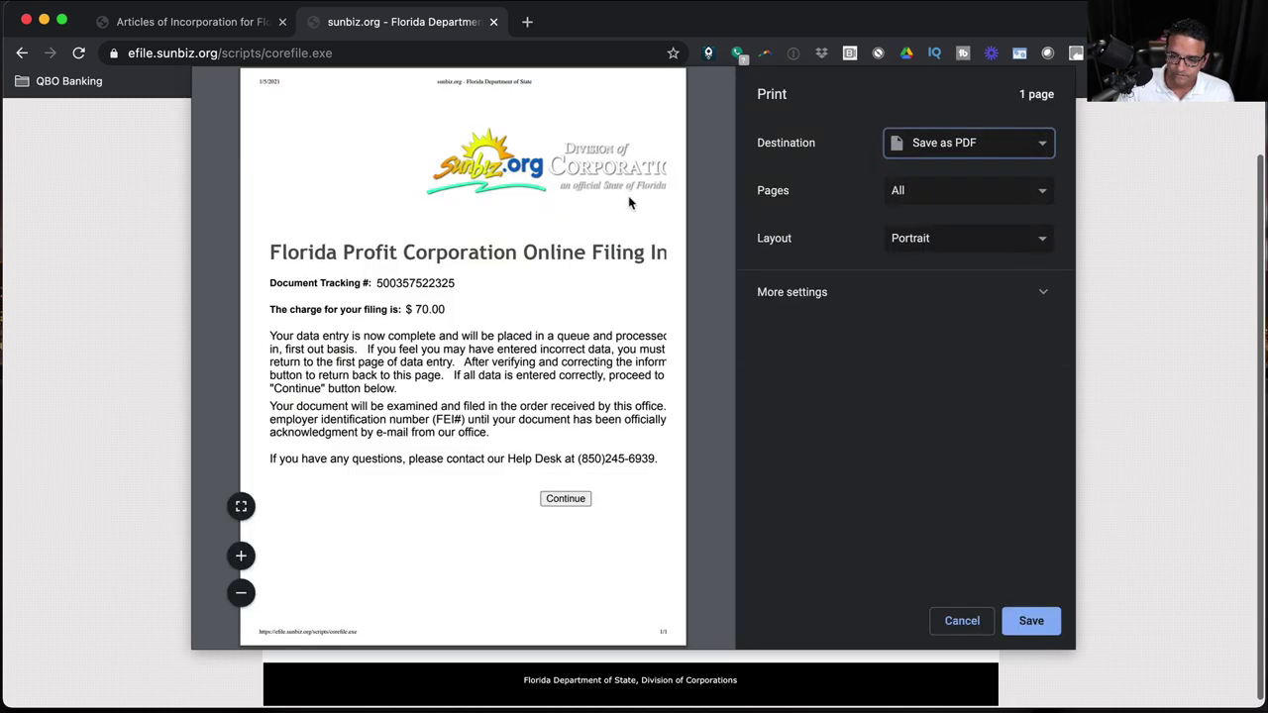
left_click(1031, 621)
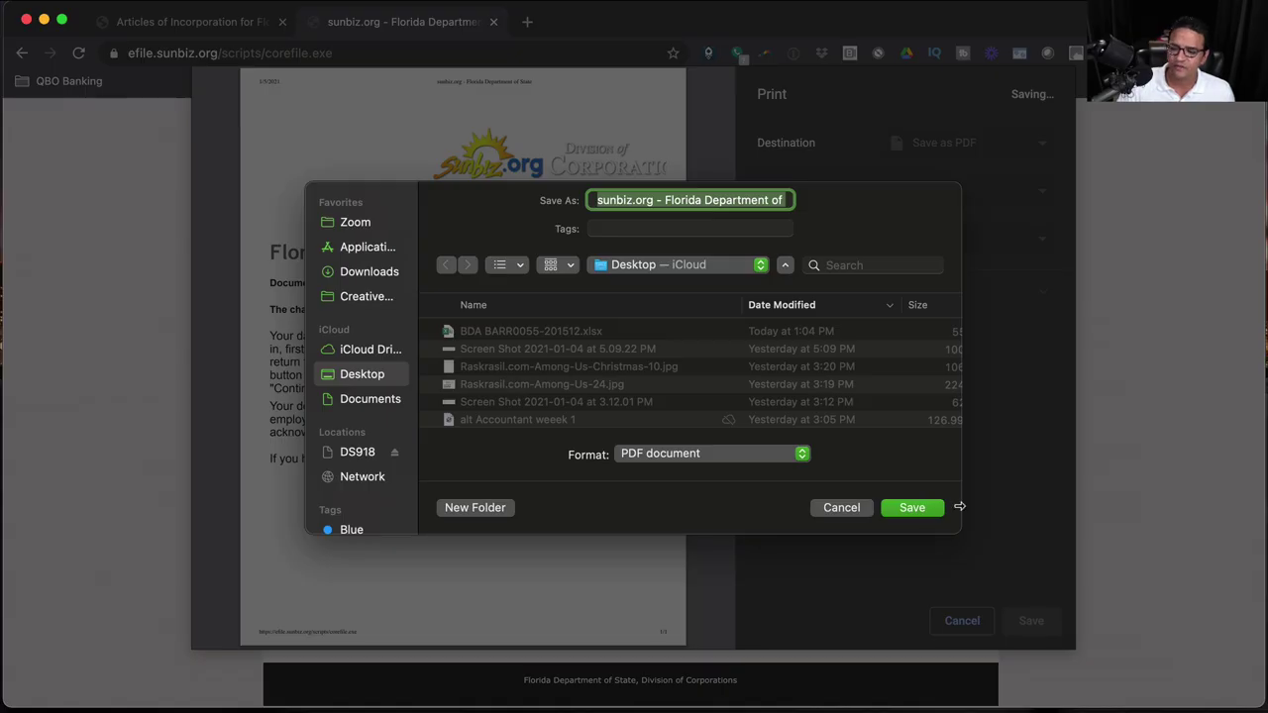
left_click(919, 509)
Step: Highlight the tracking number again, then the Help Desk phone number
left_click_drag(412, 323, 532, 332)
left_click(541, 331)
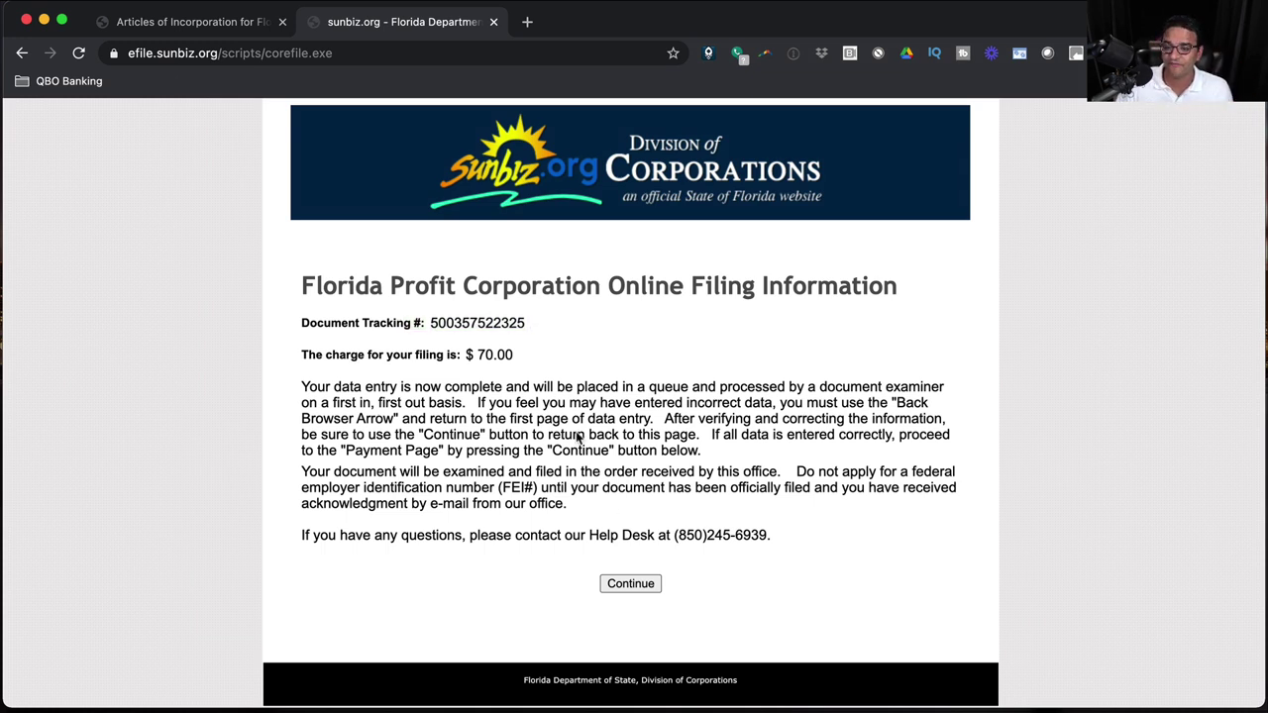
left_click_drag(654, 535, 781, 537)
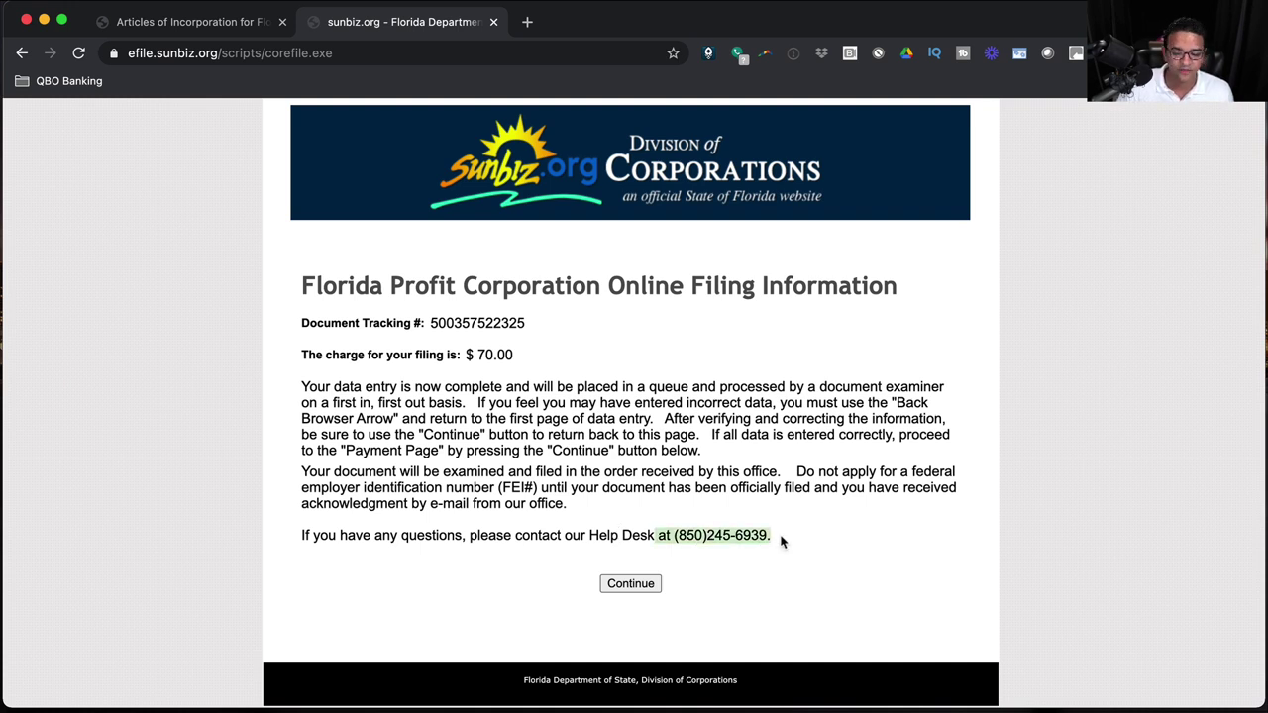
Step: Proceed to payment and choose Credit Card Payment for the $70.00 filing charge
left_click(631, 587)
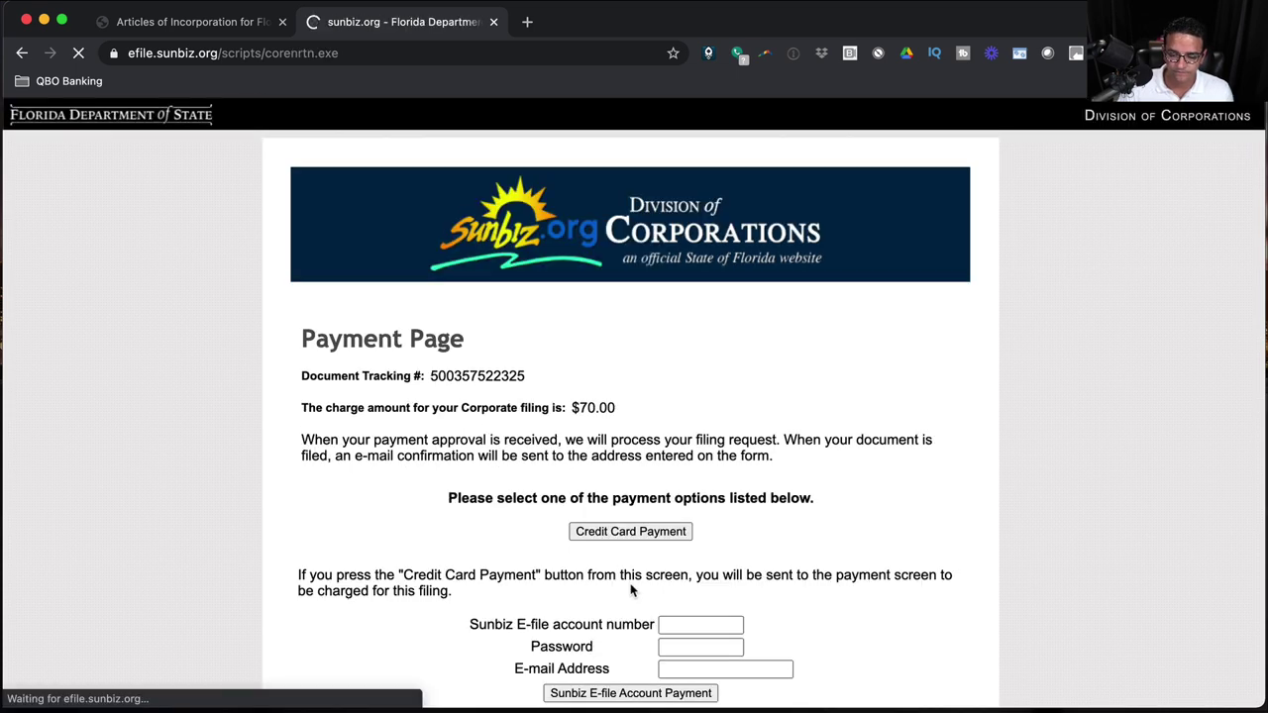
scroll(773, 486, "down", 3)
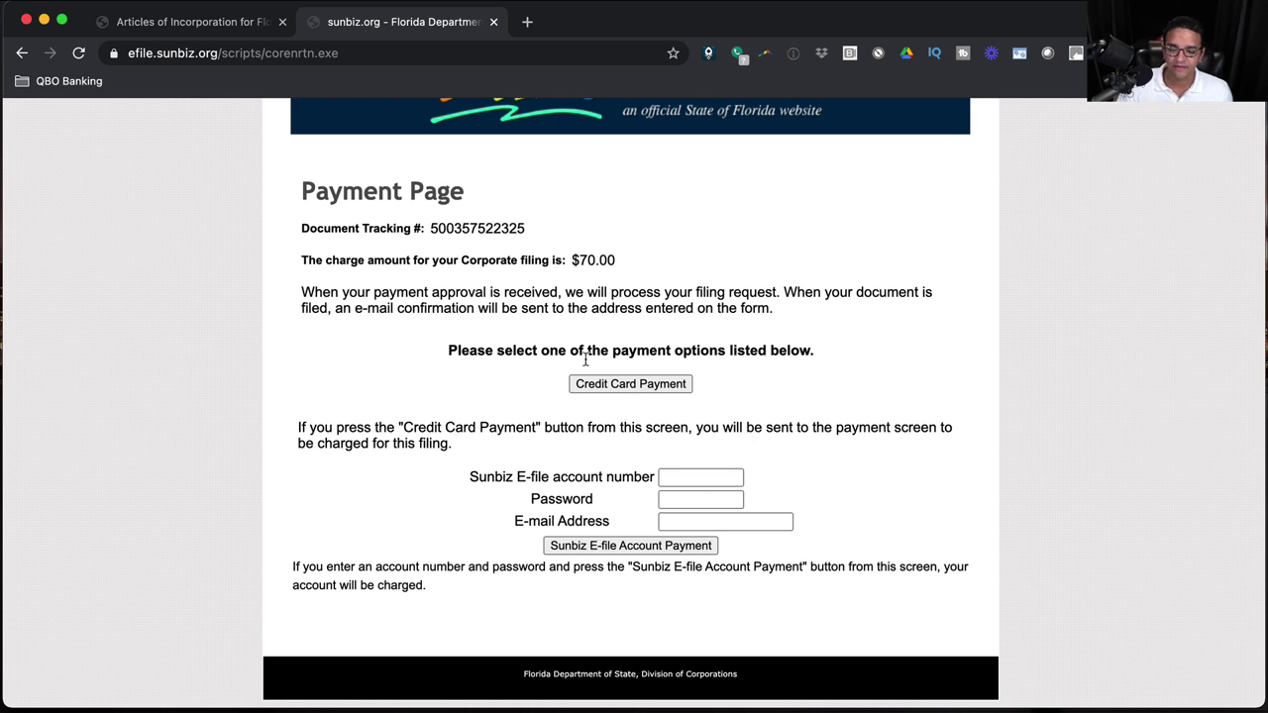
left_click(625, 386)
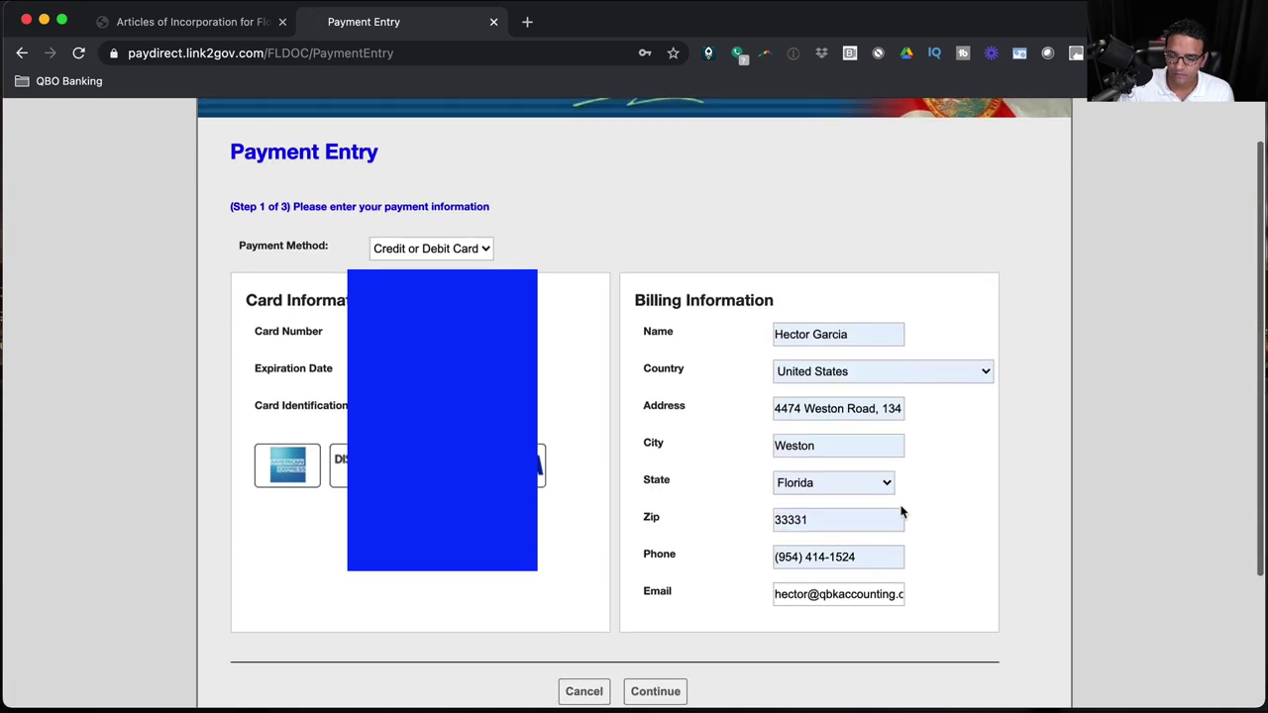
scroll(899, 507, "up", 1)
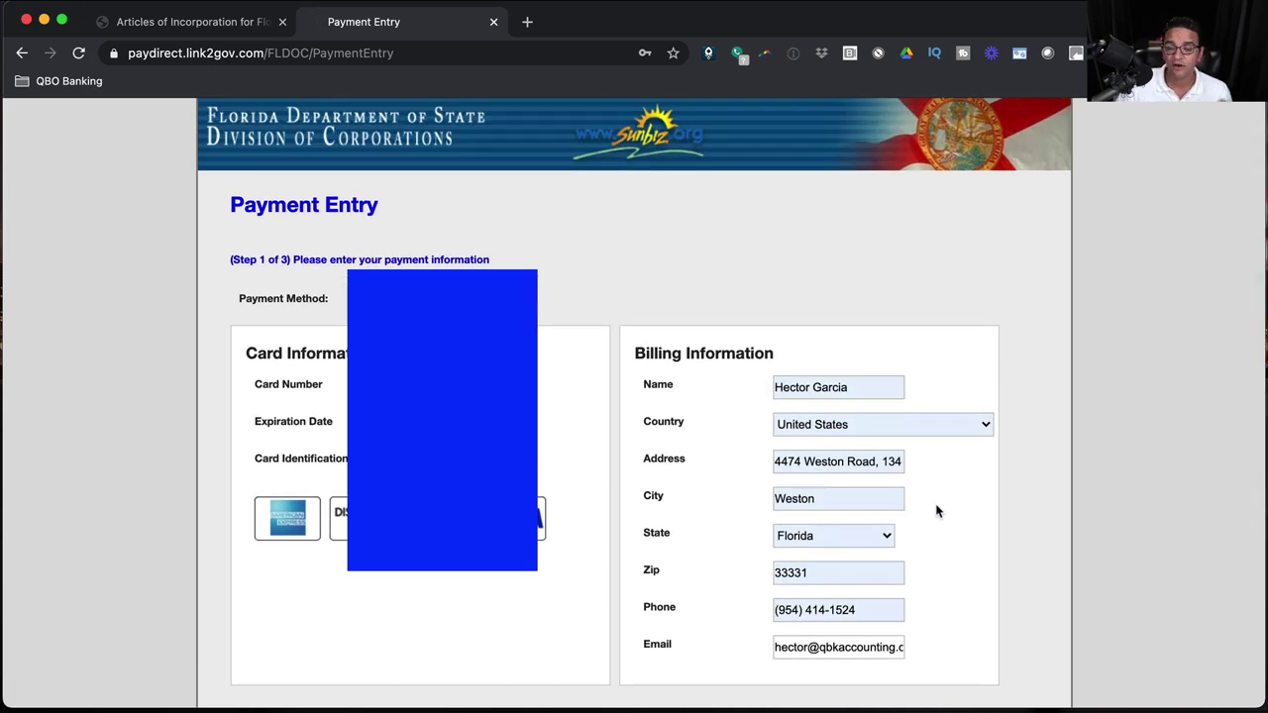
scroll(939, 510, "down", 3)
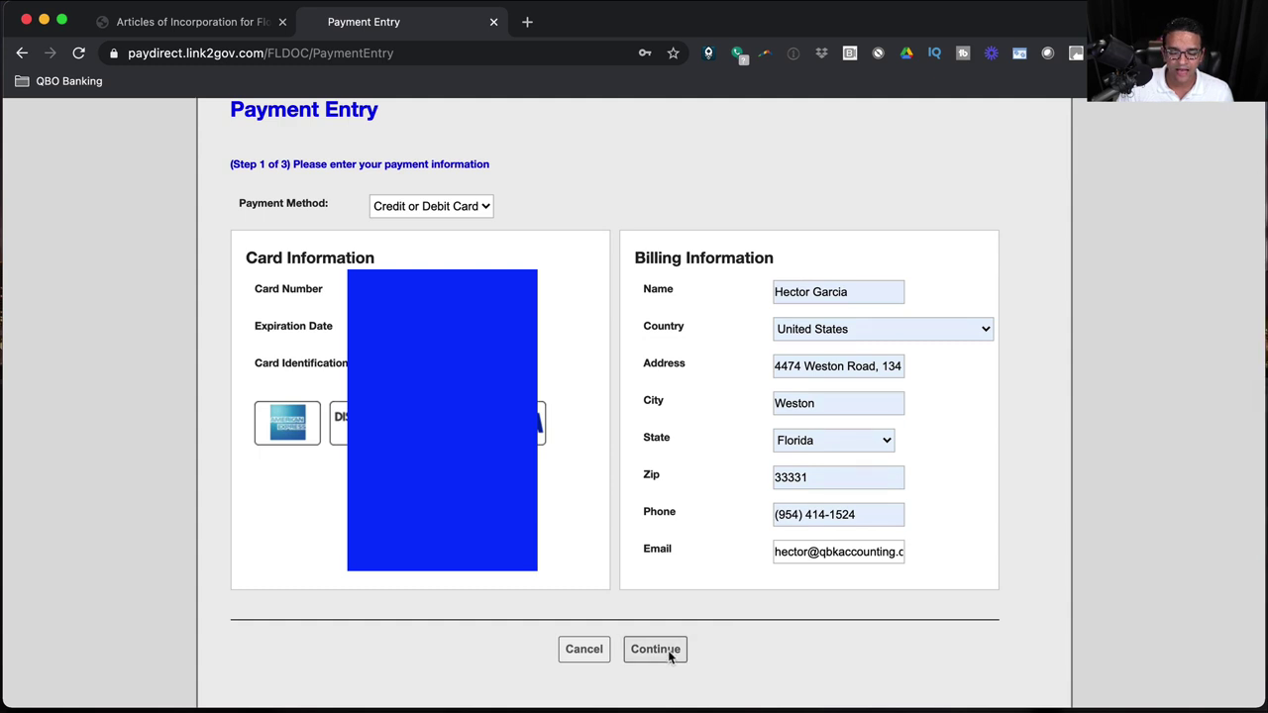
Step: Submit the card and billing details, dismiss the password-manager prompt, and process the payment
left_click(668, 650)
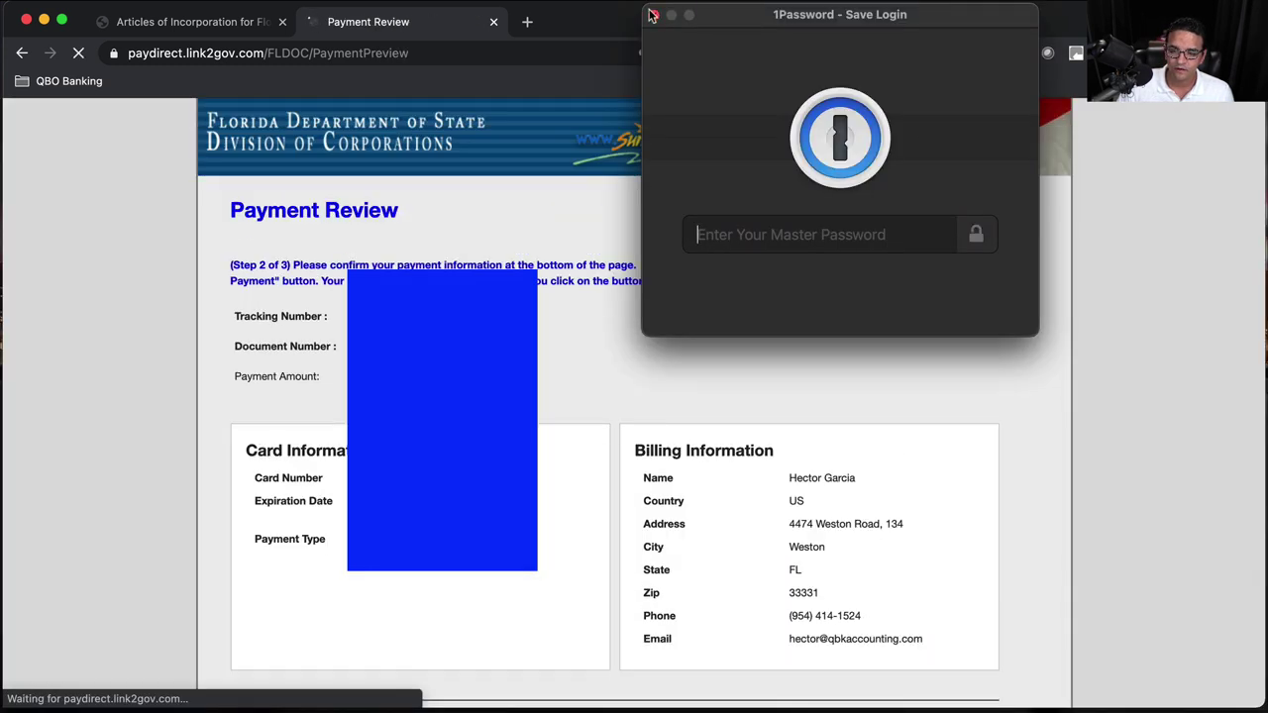
left_click(653, 15)
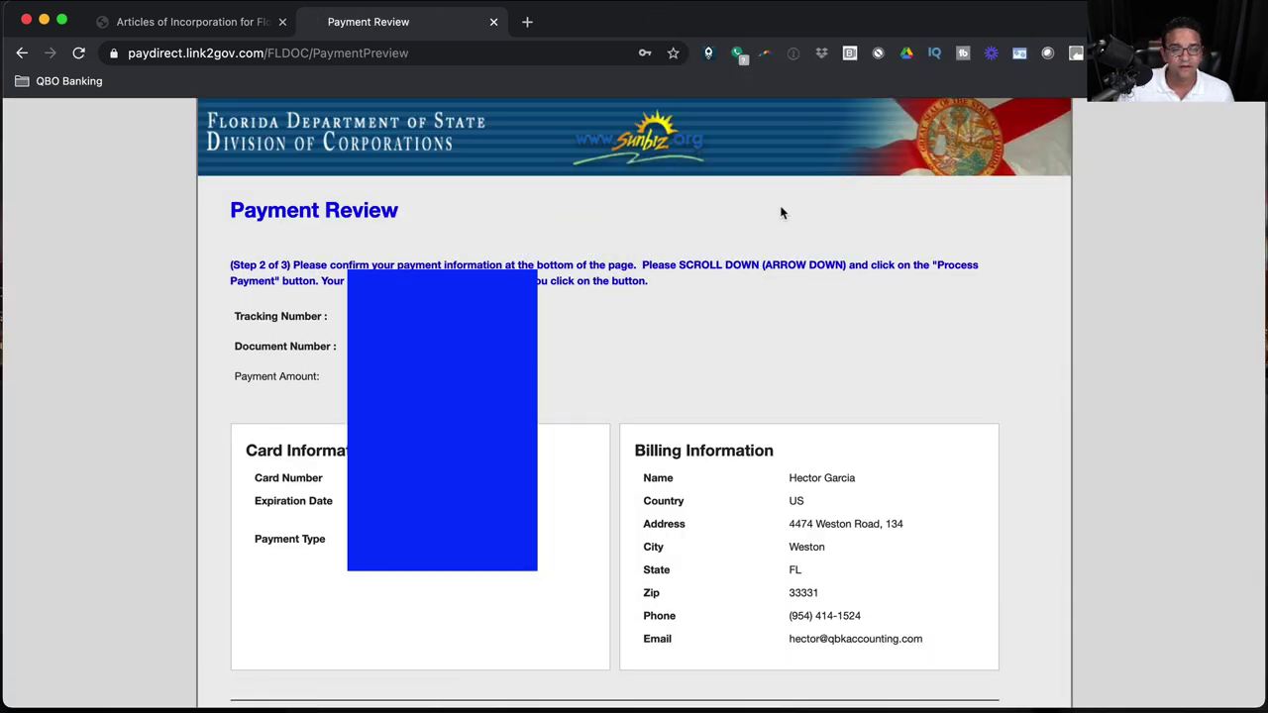
scroll(799, 314, "down", 3)
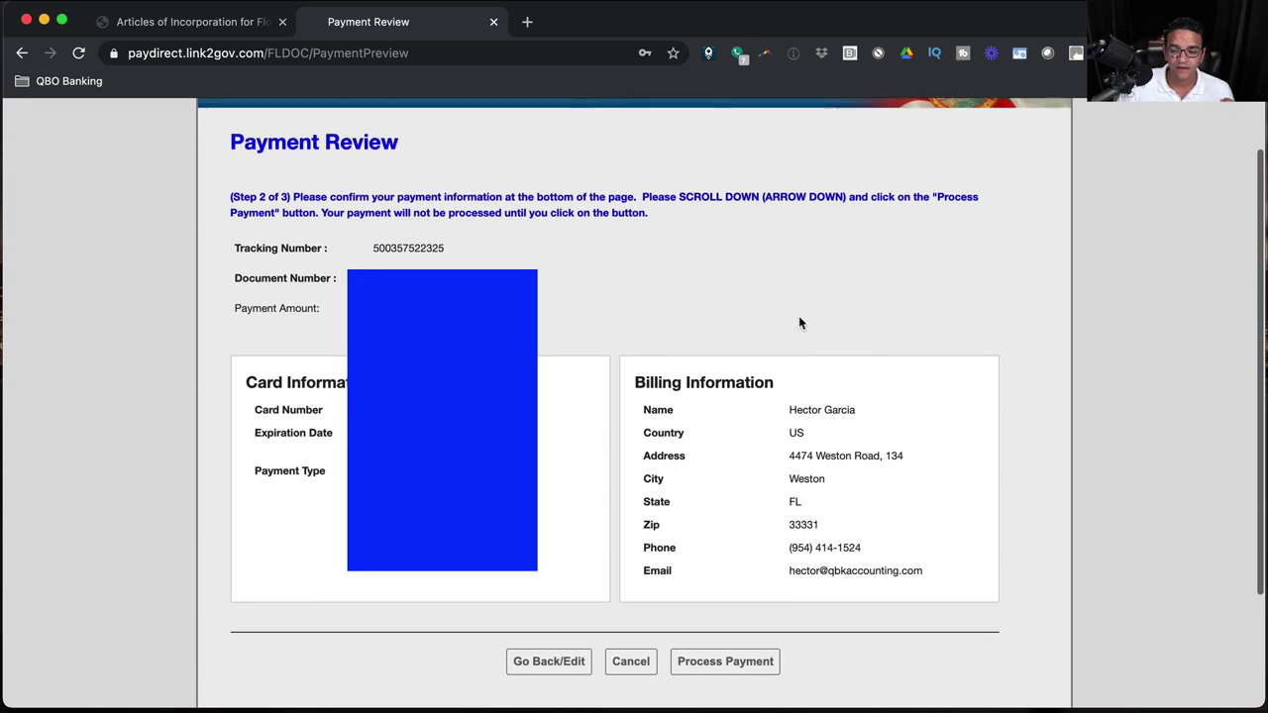
scroll(800, 322, "up", 1)
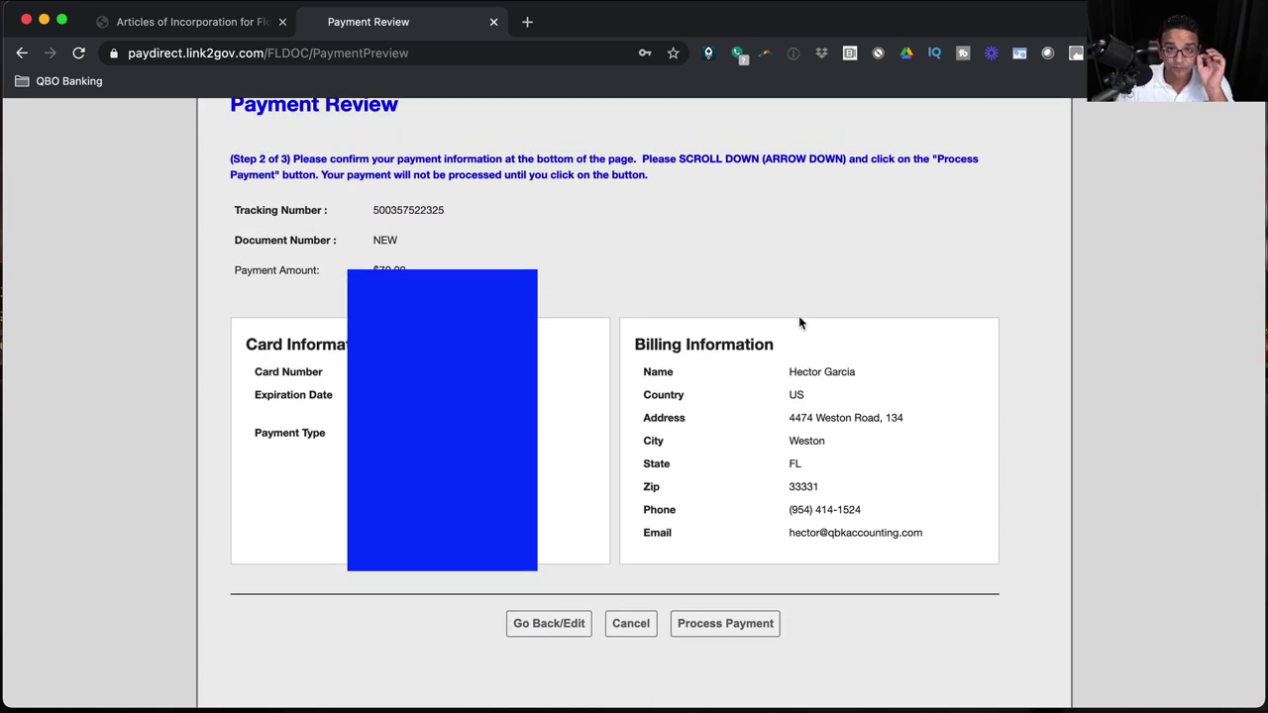
left_click(722, 626)
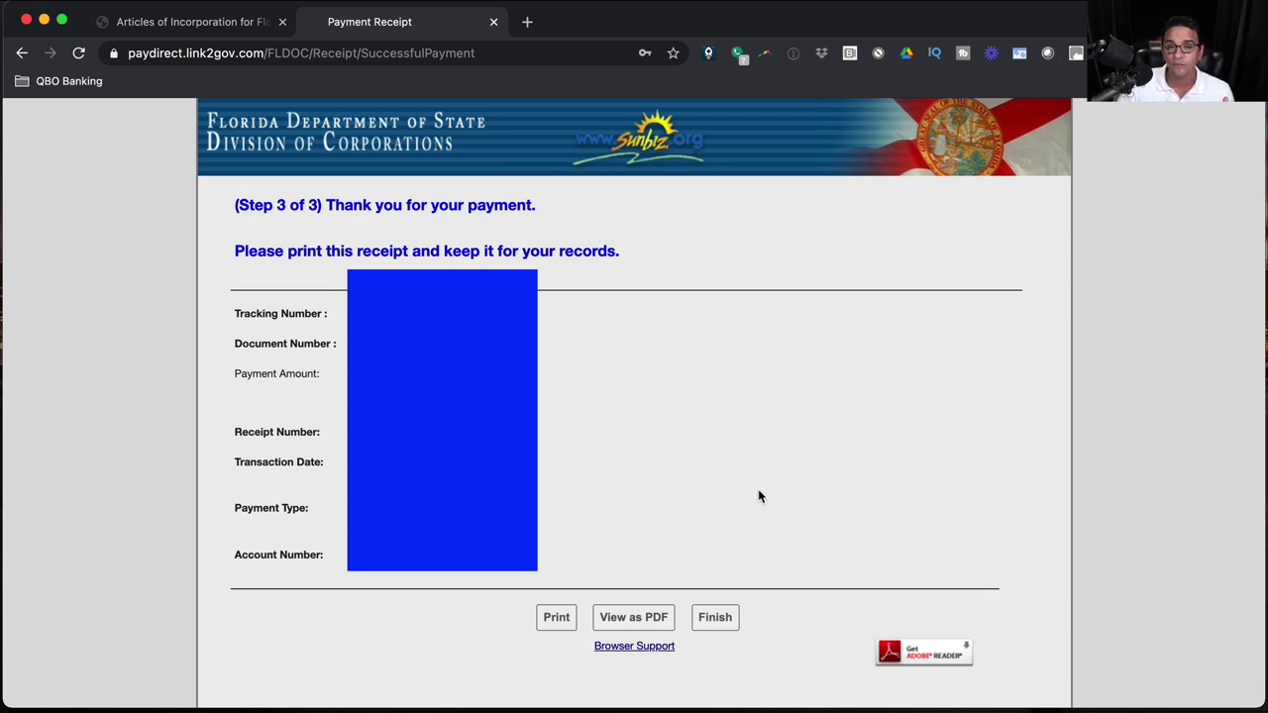
Step: View the payment receipt as PDF, finish, and return to the Articles of Incorporation tab
left_click(654, 616)
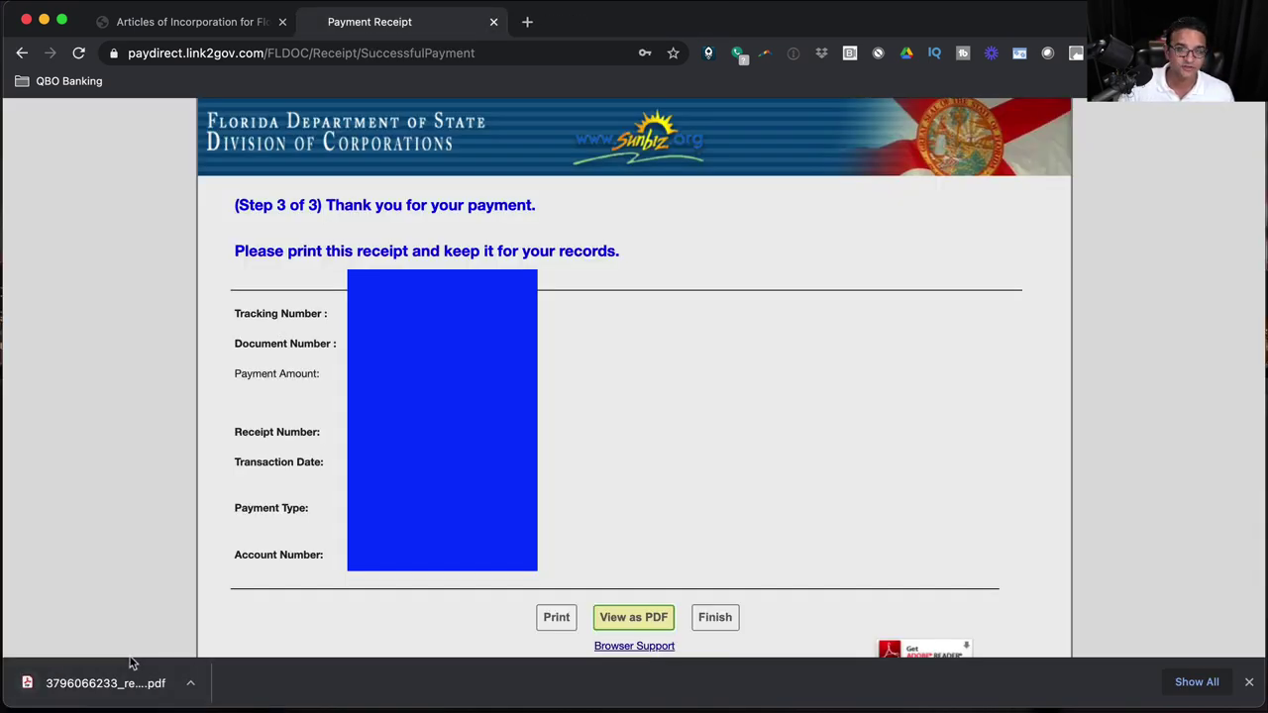
left_click(715, 619)
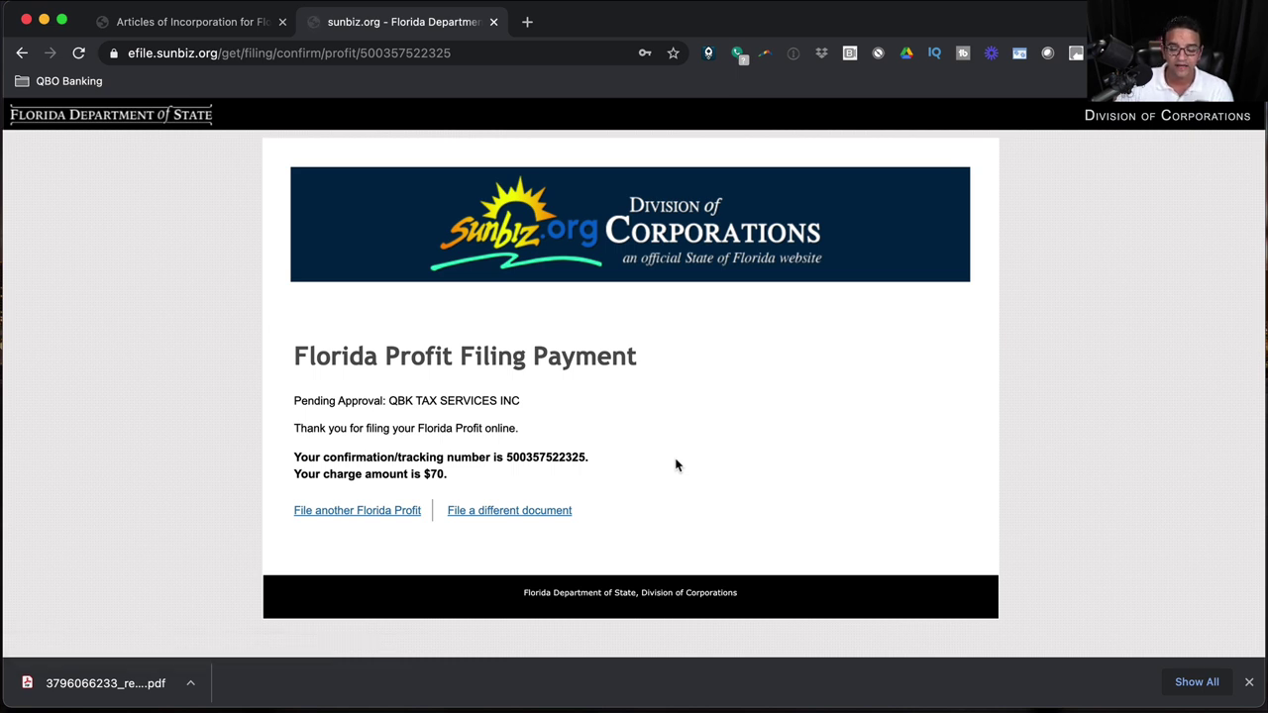
left_click(234, 29)
scroll(185, 305, "up", 3)
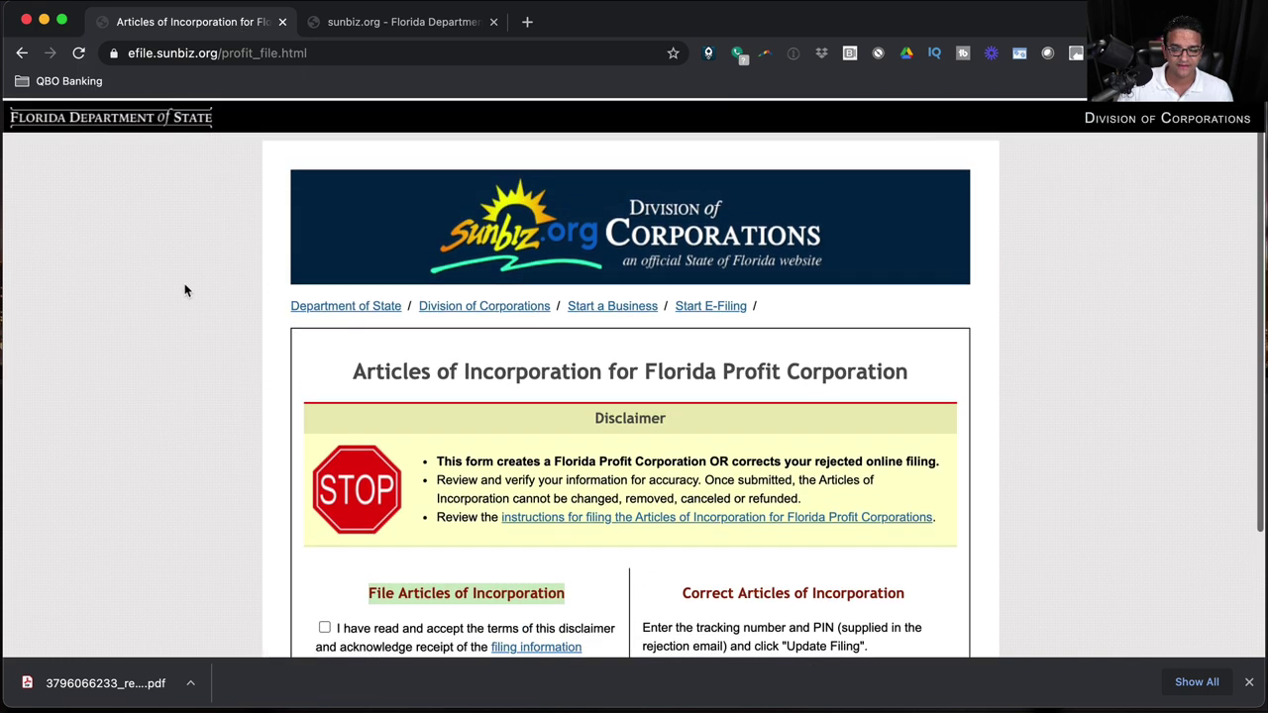
Step: Follow the Division of Corporations breadcrumb link from the Articles of Incorporation page
left_click(490, 310)
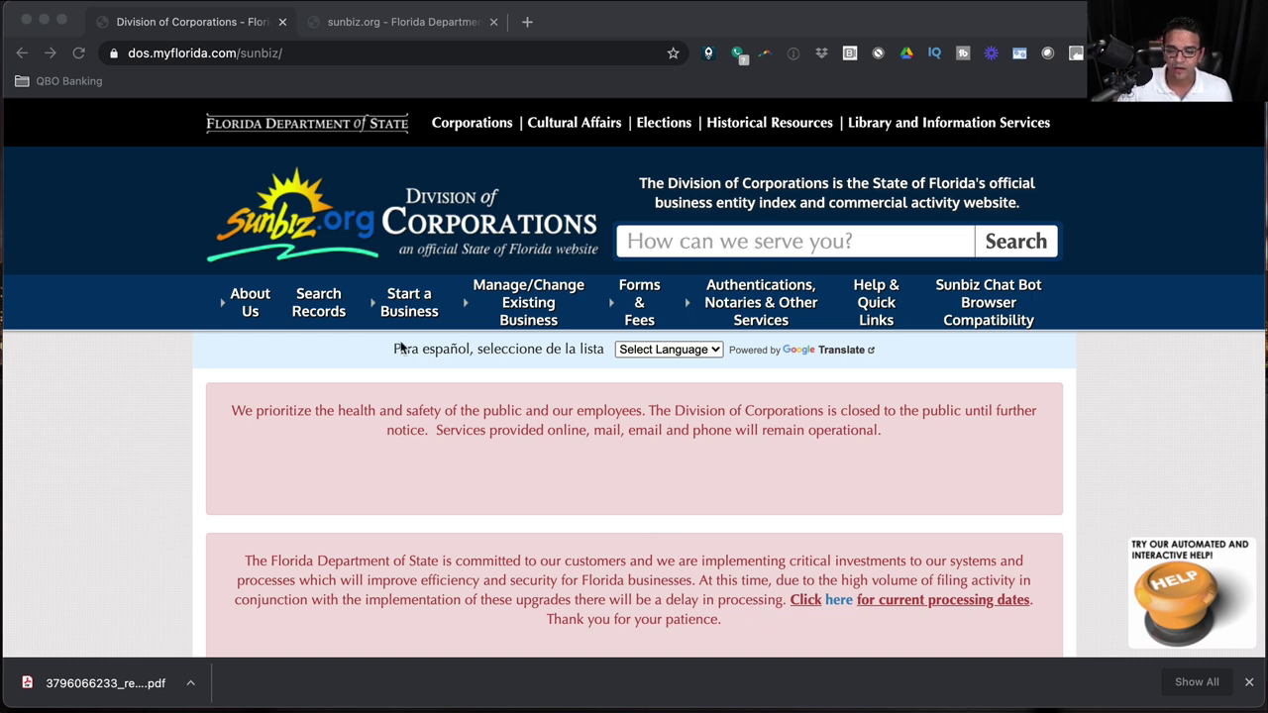
Step: Run a Search Records name search for 'qbk', picking the QBK Tax Services suggestion
left_click(318, 305)
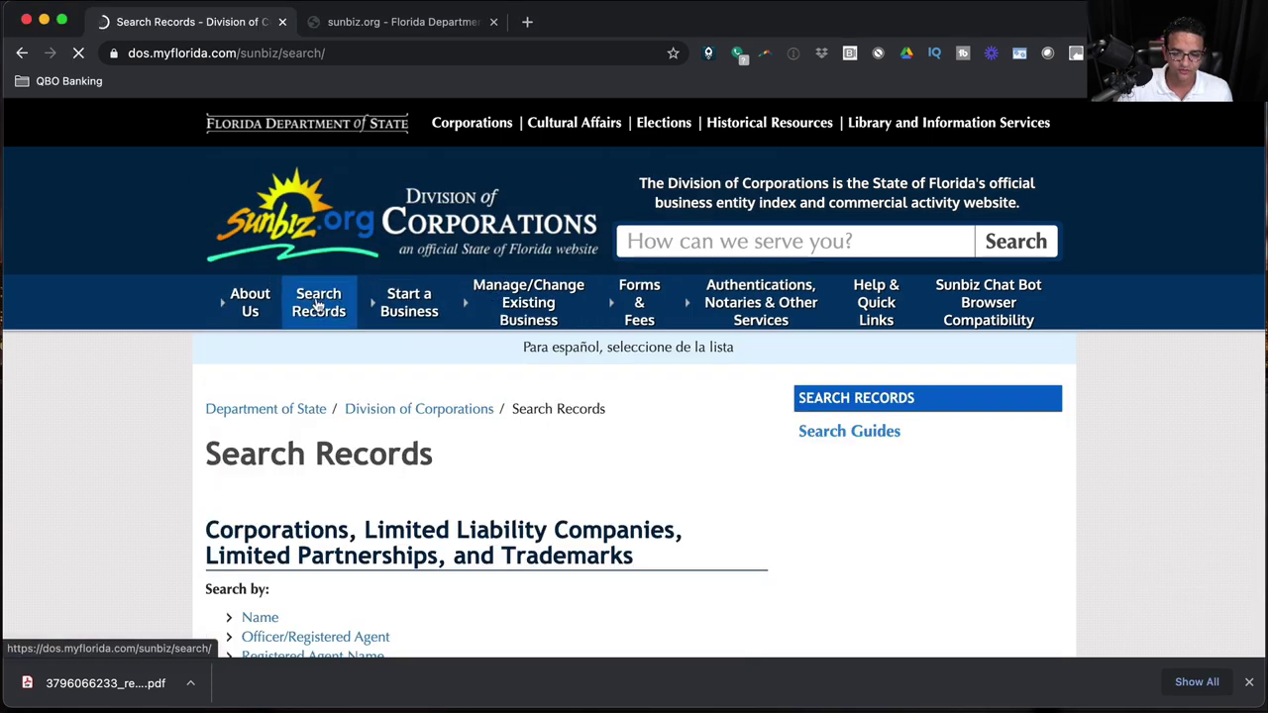
scroll(694, 471, "down", 3)
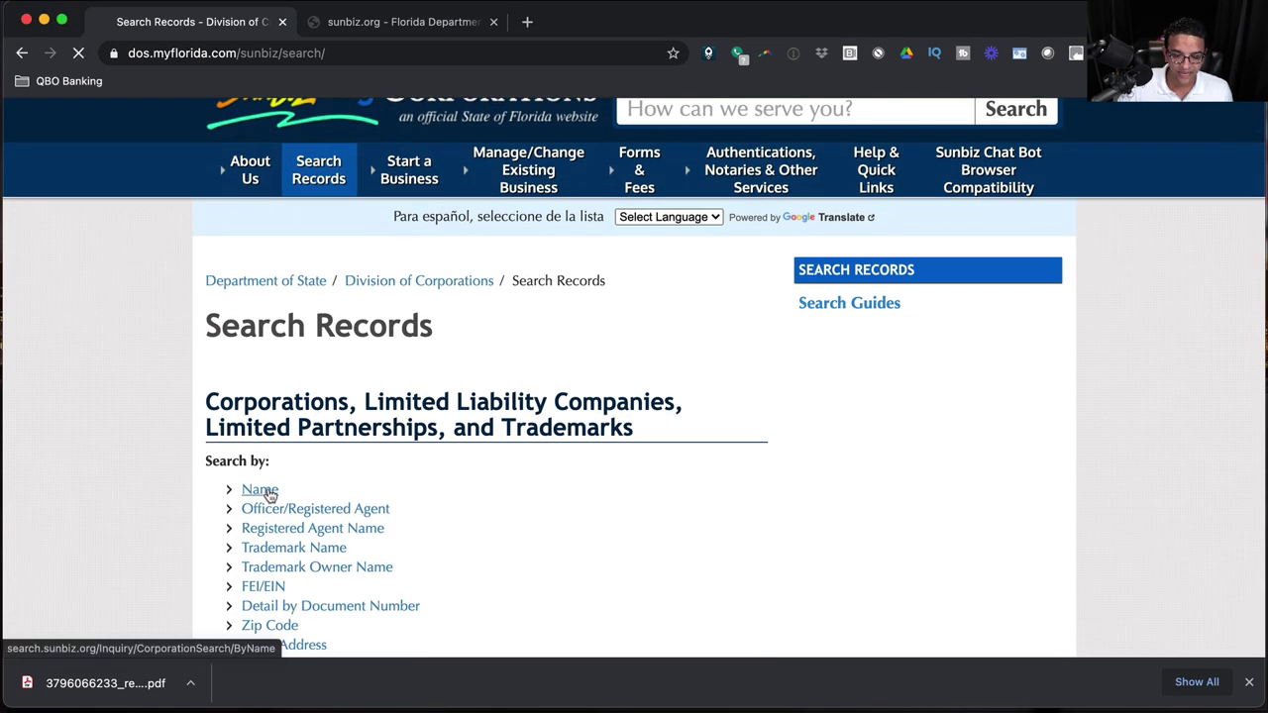
left_click(266, 489)
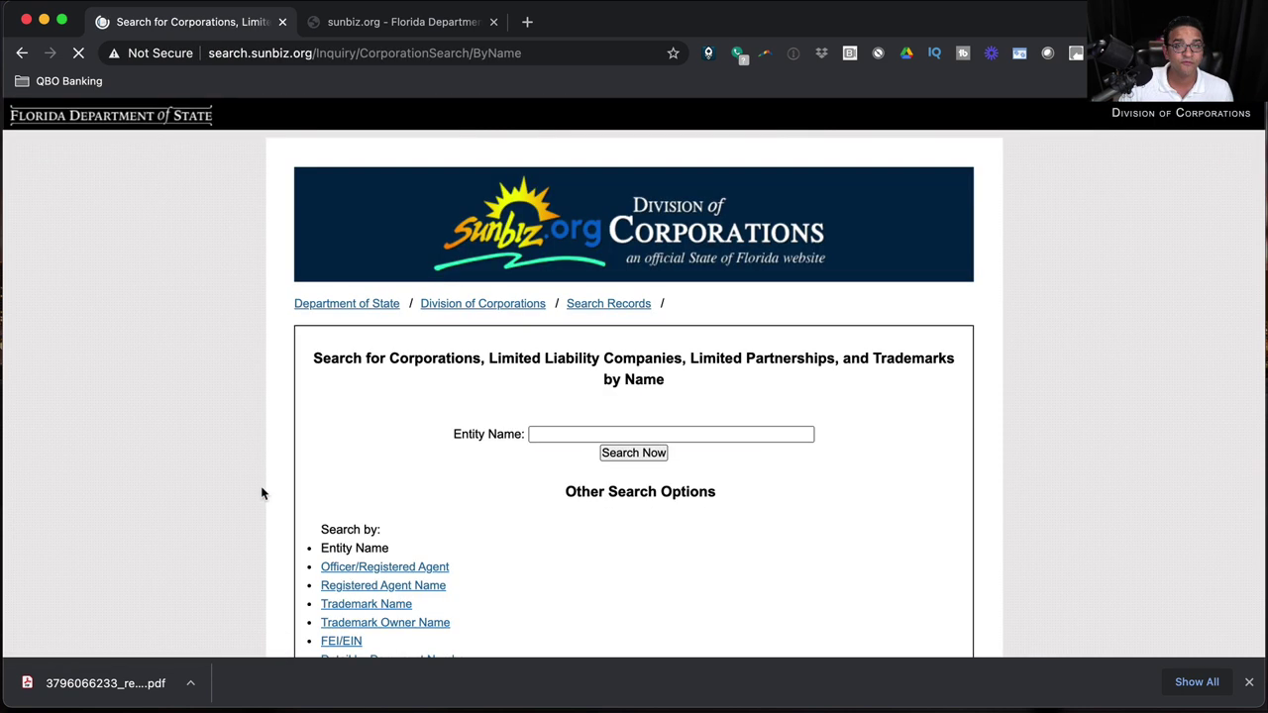
left_click(616, 433)
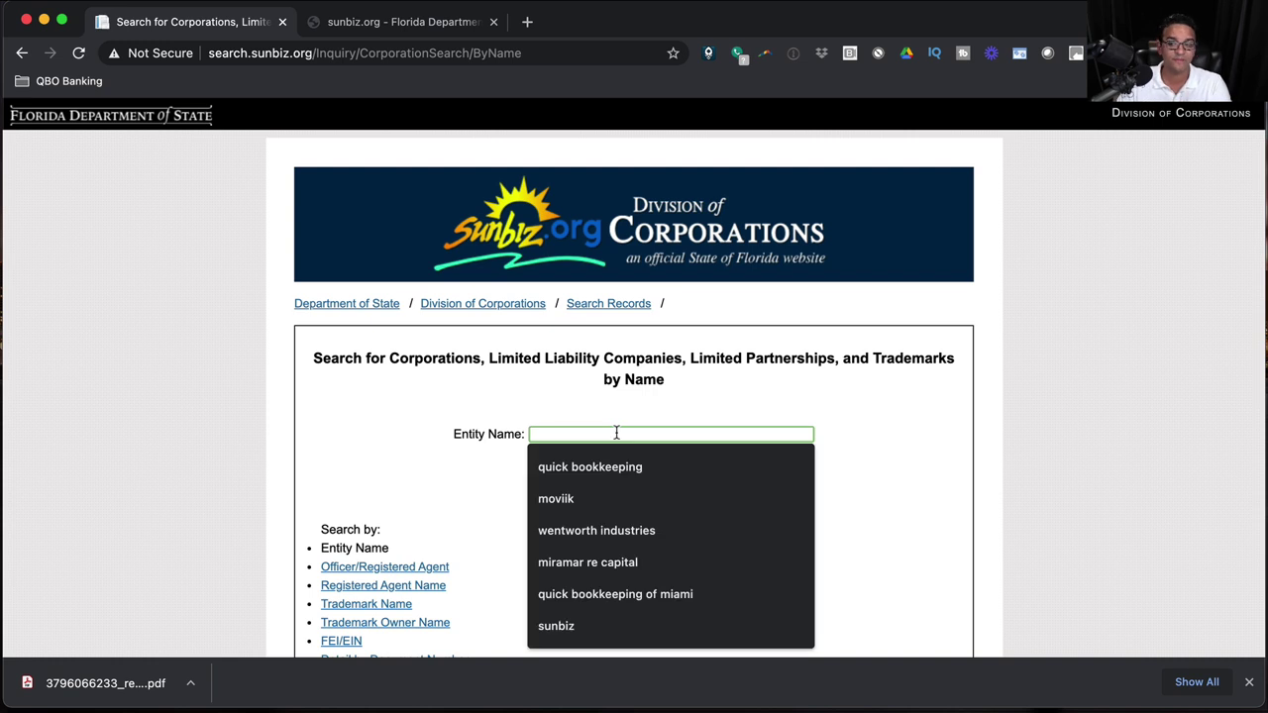
type("qbk")
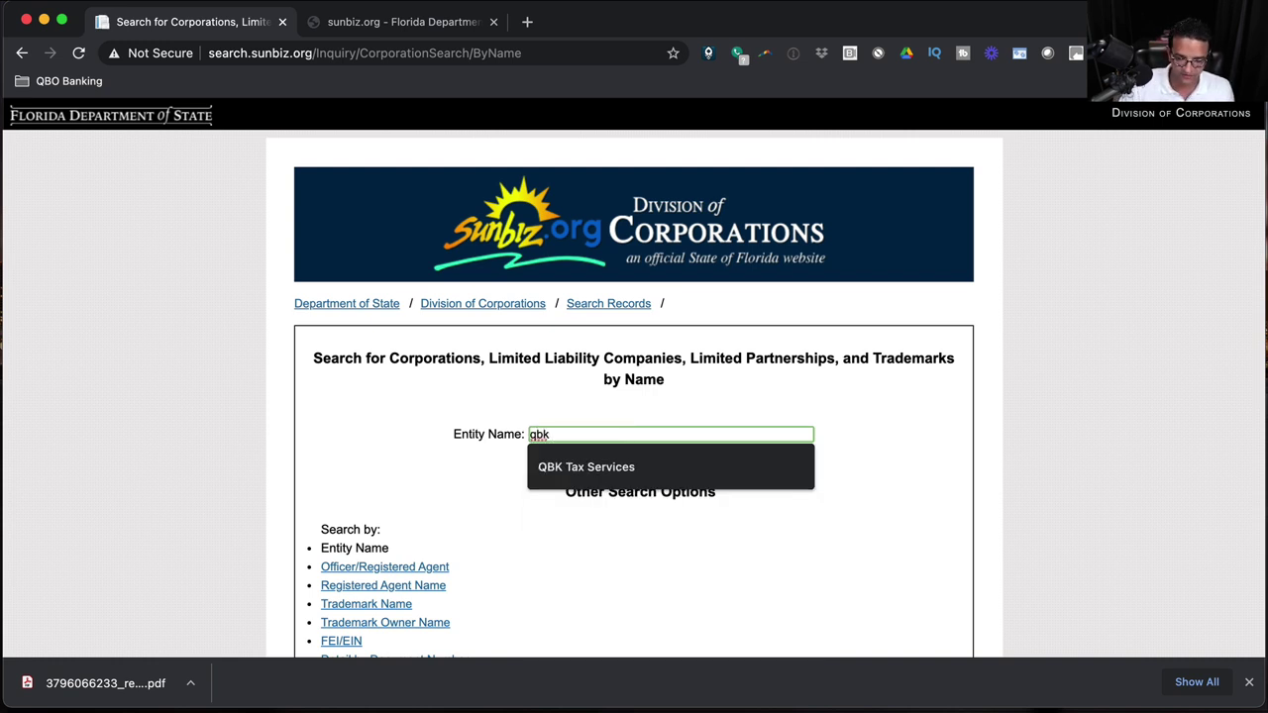
left_click(594, 466)
left_click(653, 456)
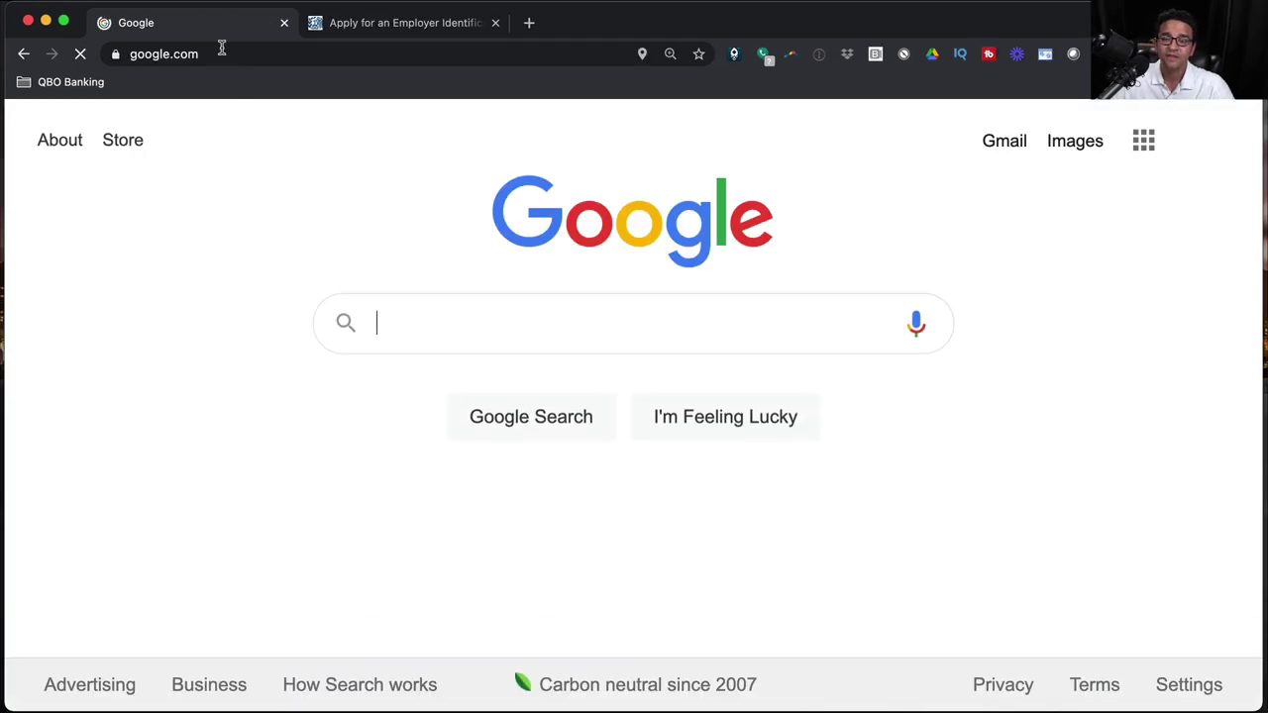
Step: Google 'NEW EIN' and scroll to the IRS 'Apply for an EIN Online' result
type("NEW")
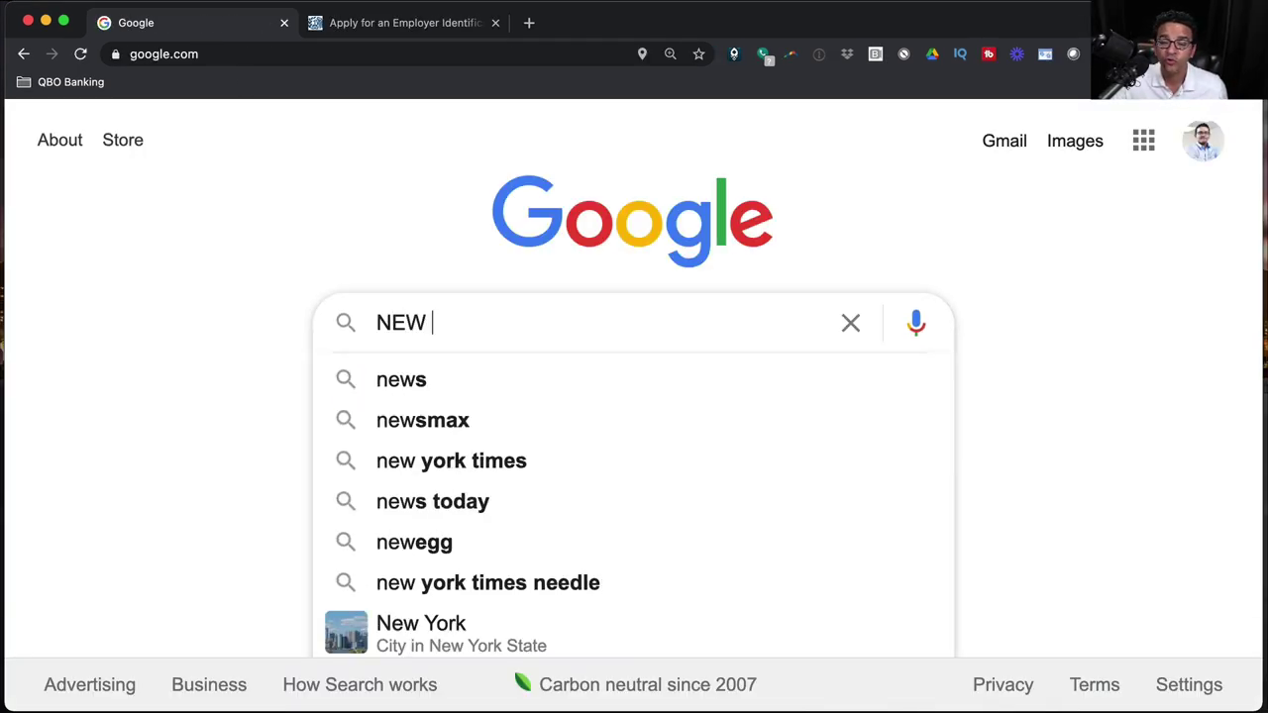
type(" EIN")
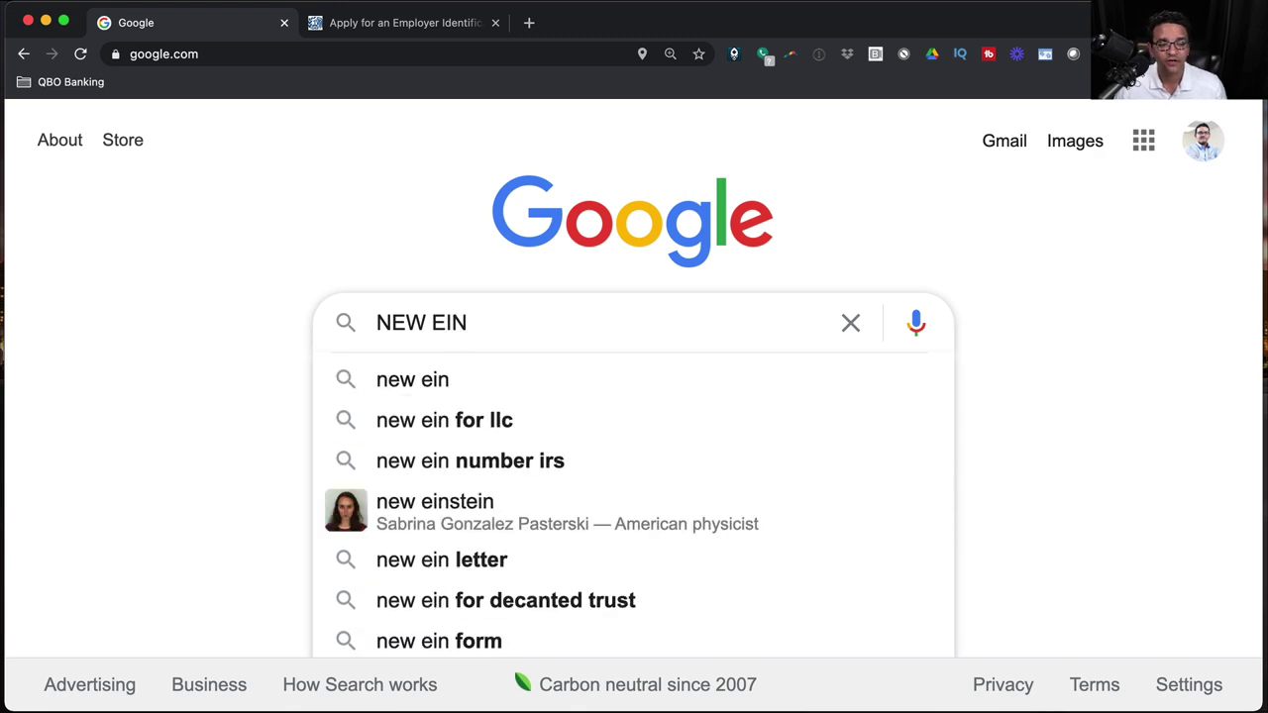
left_click(424, 386)
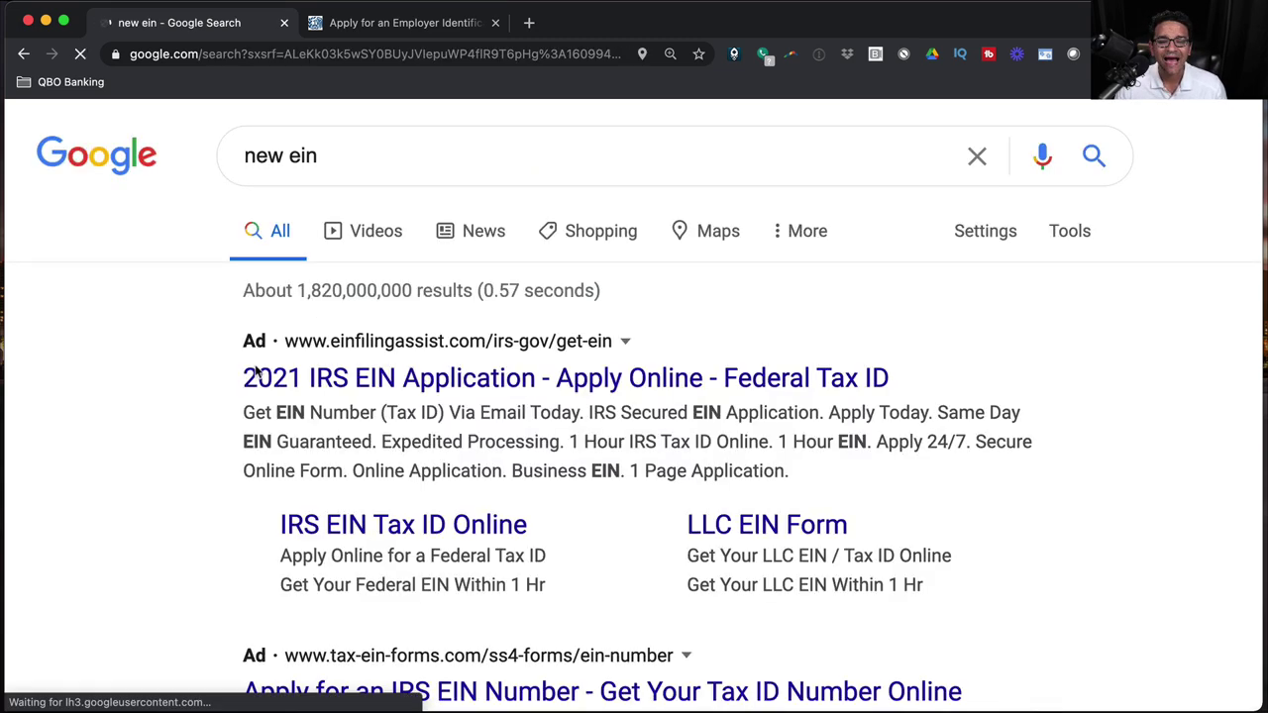
scroll(376, 414, "down", 8)
scroll(376, 411, "down", 2)
scroll(377, 410, "up", 1)
scroll(376, 404, "down", 2)
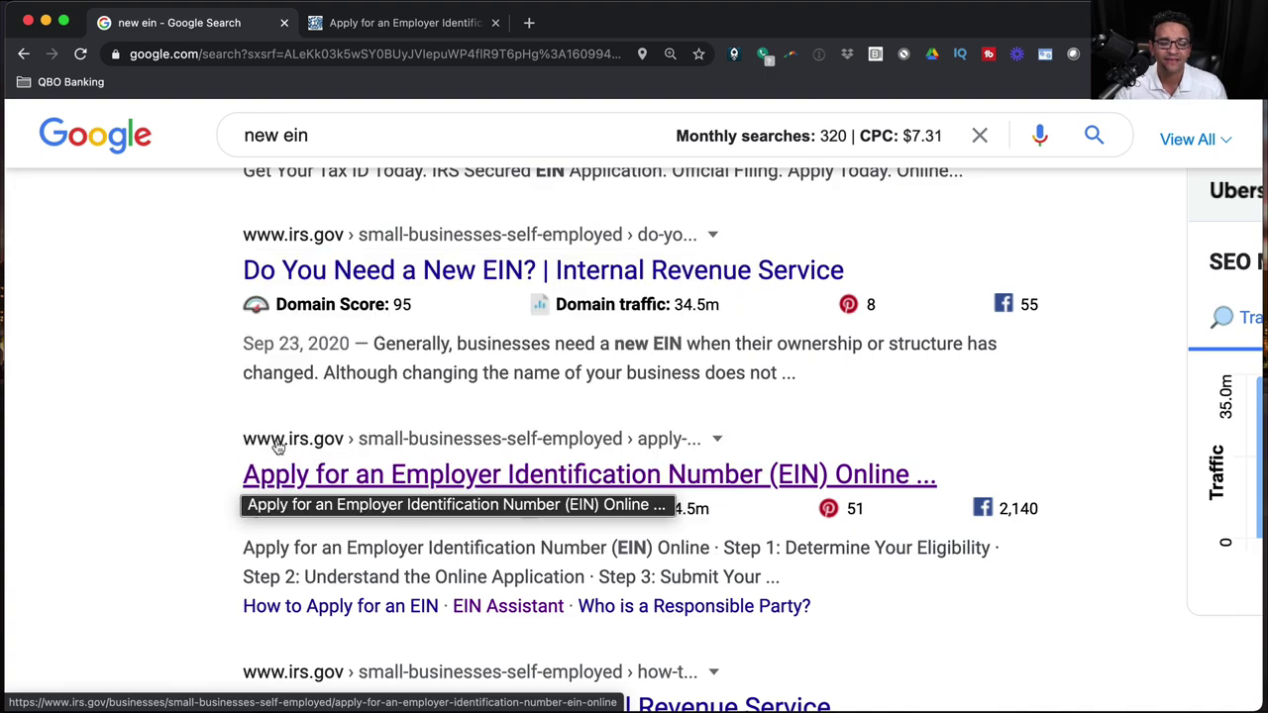
Step: Open the IRS apply-for-an-EIN page, note the one-EIN-per-responsible-party rule, and choose Apply Online Now
left_click(330, 479)
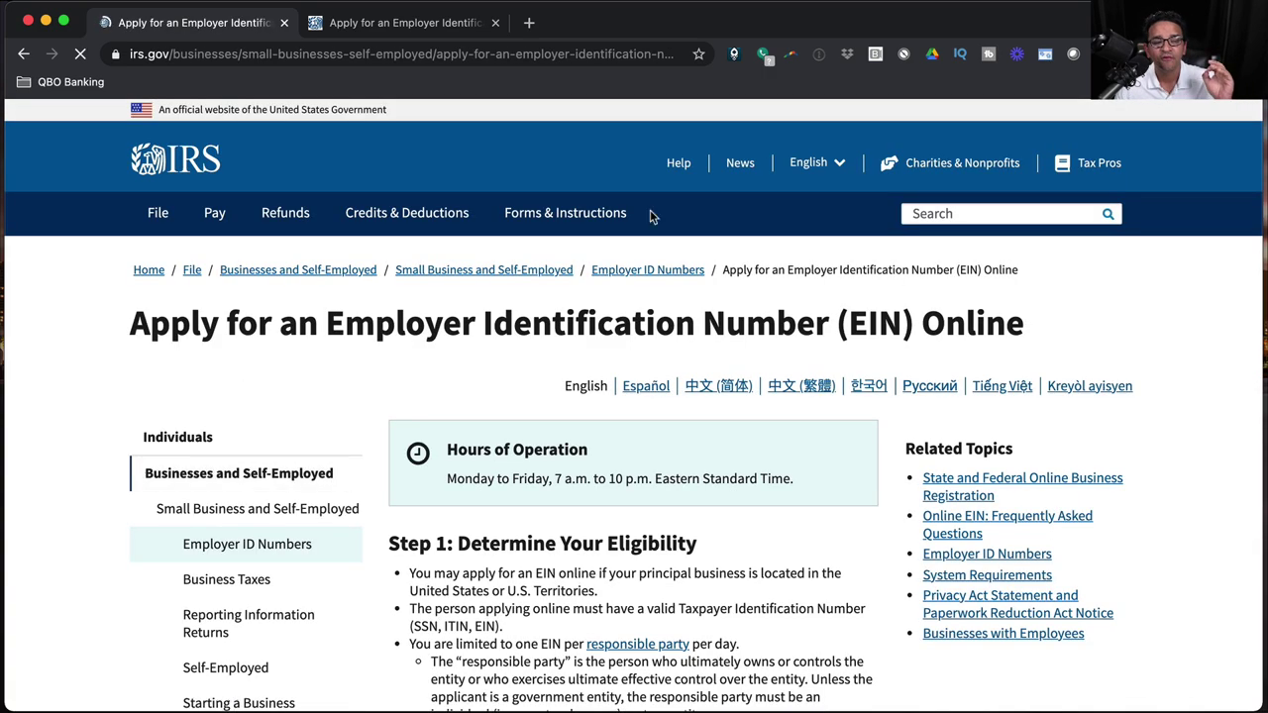
scroll(783, 482, "down", 3)
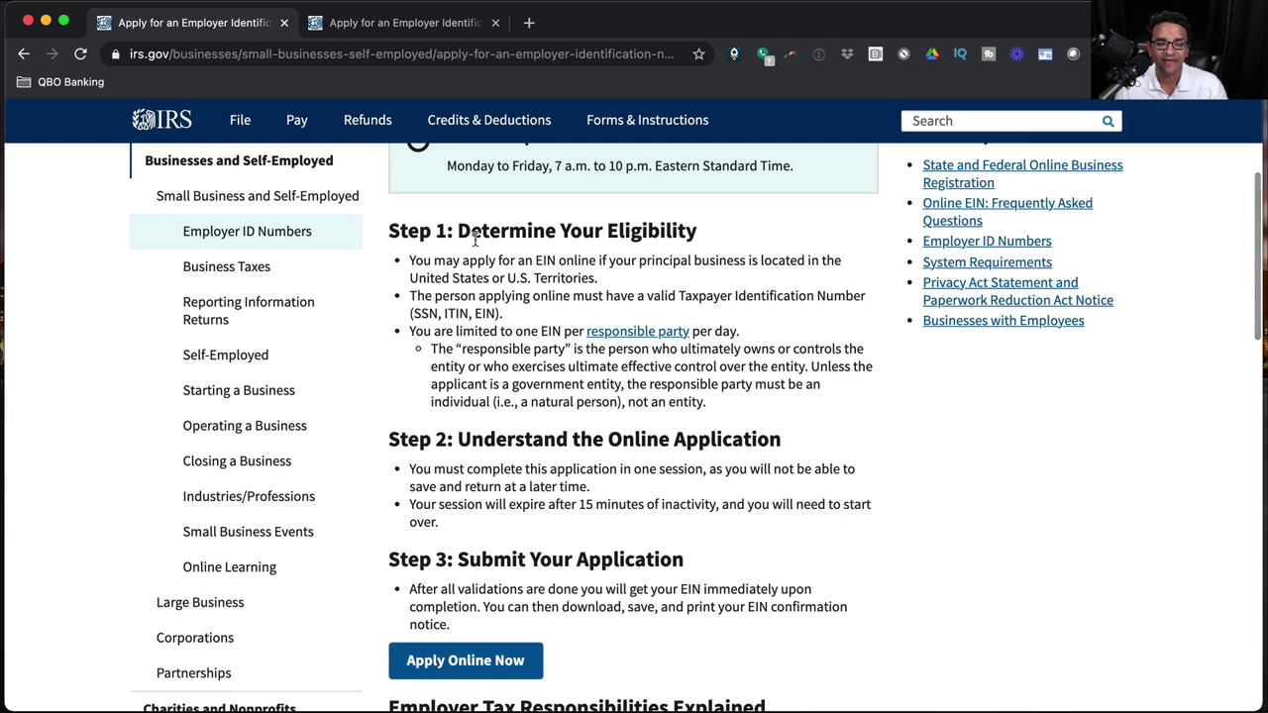
left_click_drag(505, 235, 804, 413)
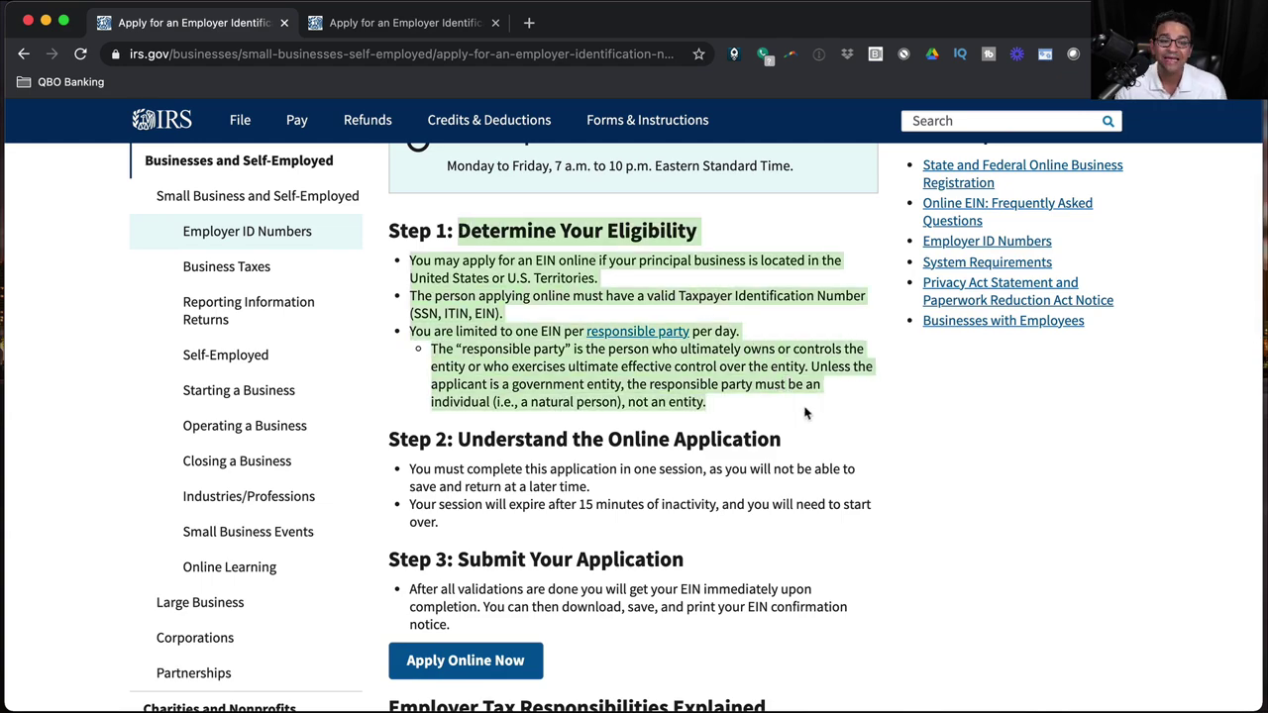
left_click(643, 348)
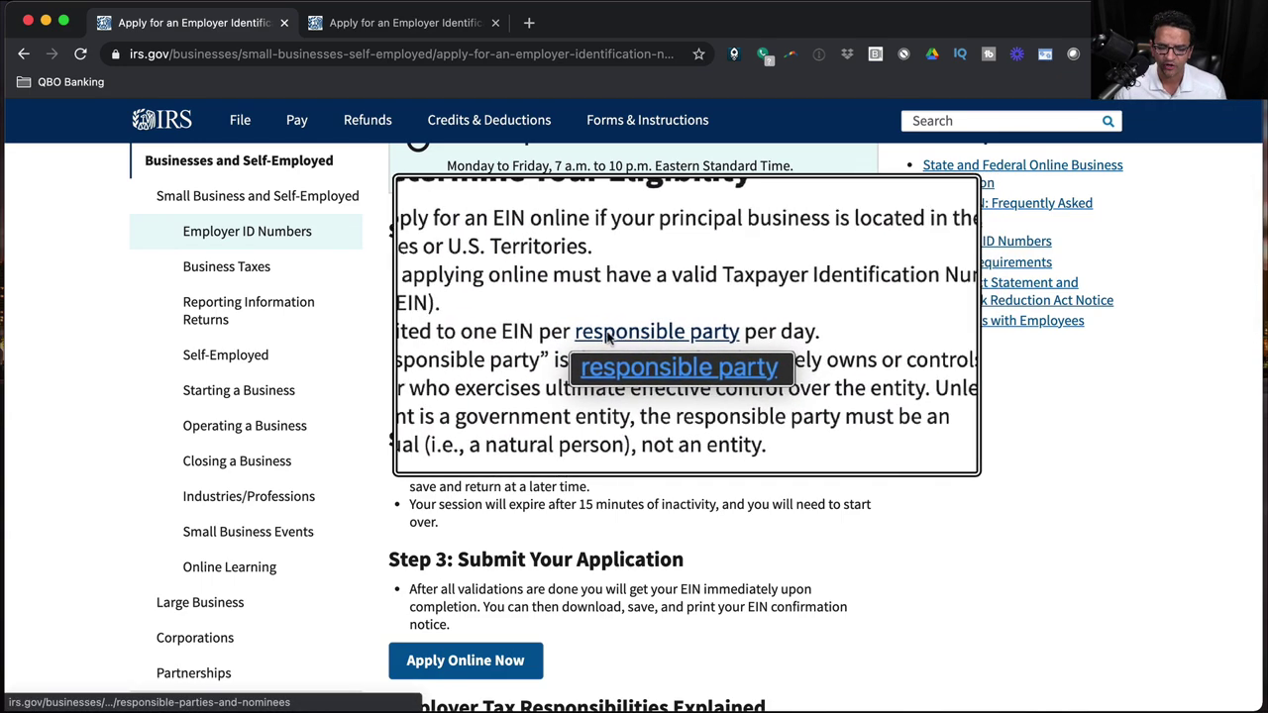
left_click_drag(406, 333, 739, 332)
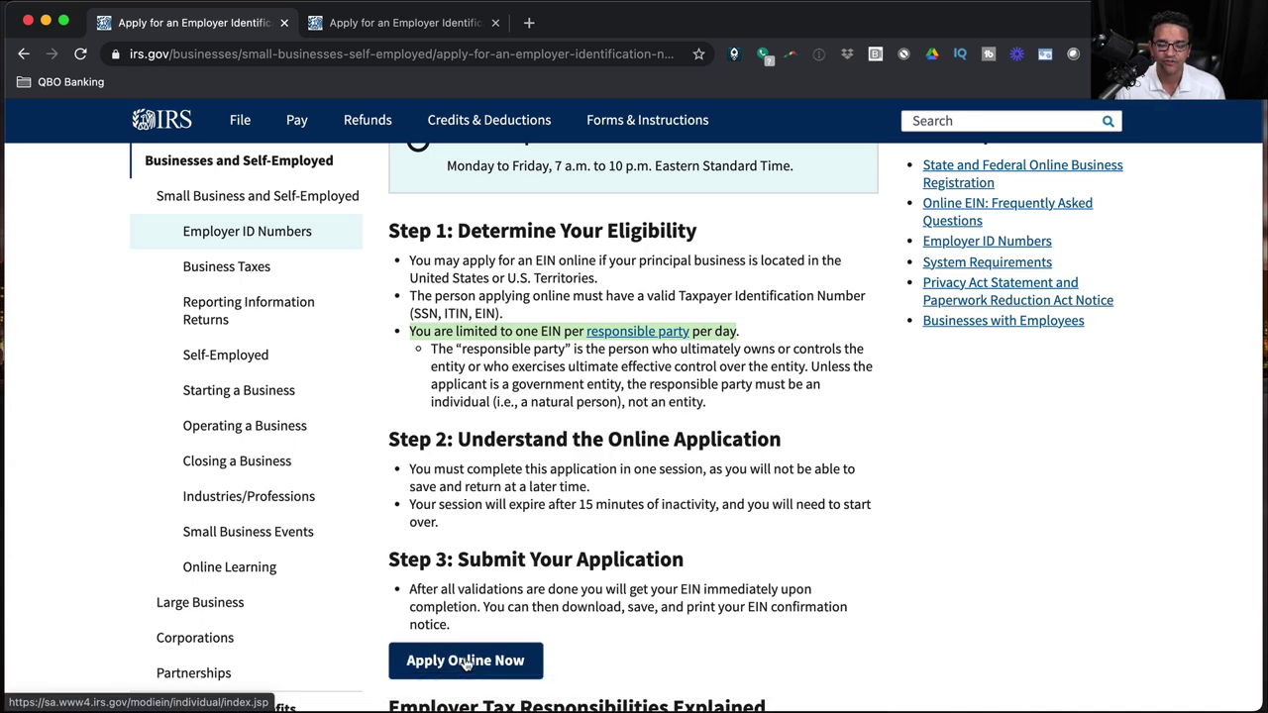
left_click(514, 665)
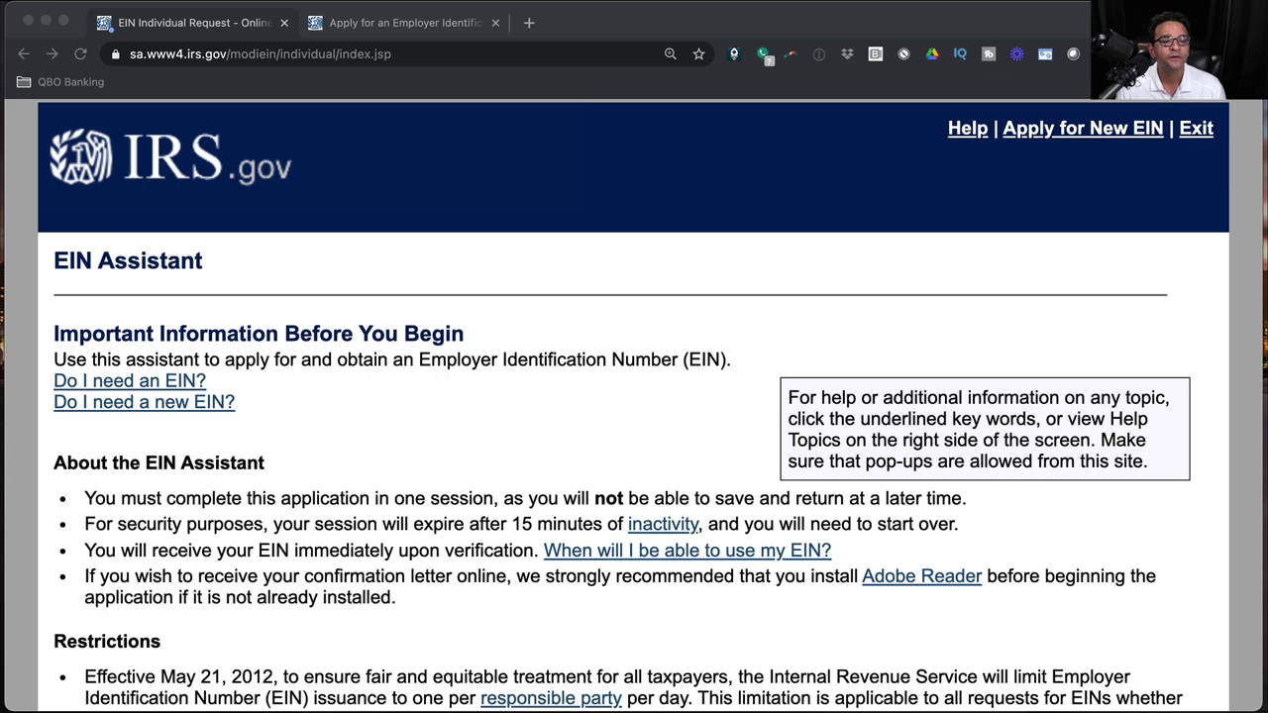
Step: Accept the authorized-use warning and read through the restrictions down to Begin Application
scroll(532, 379, "down", 5)
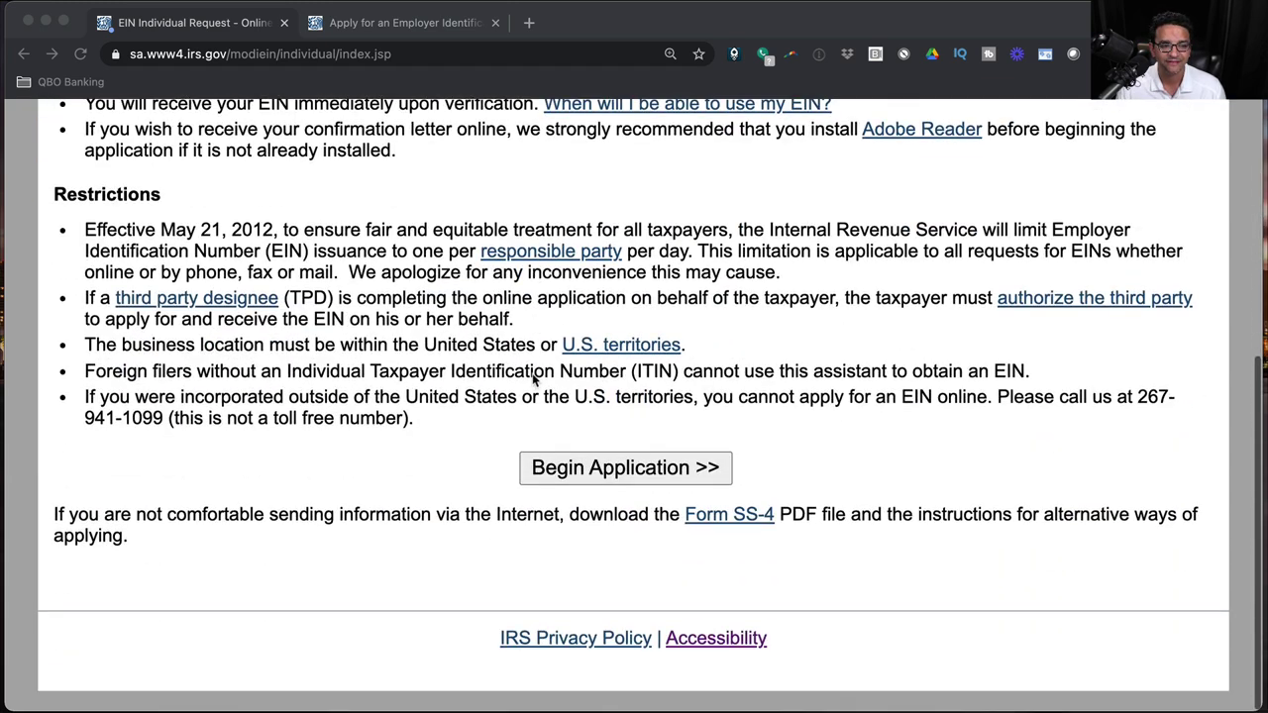
scroll(532, 380, "up", 4)
scroll(532, 379, "down", 1)
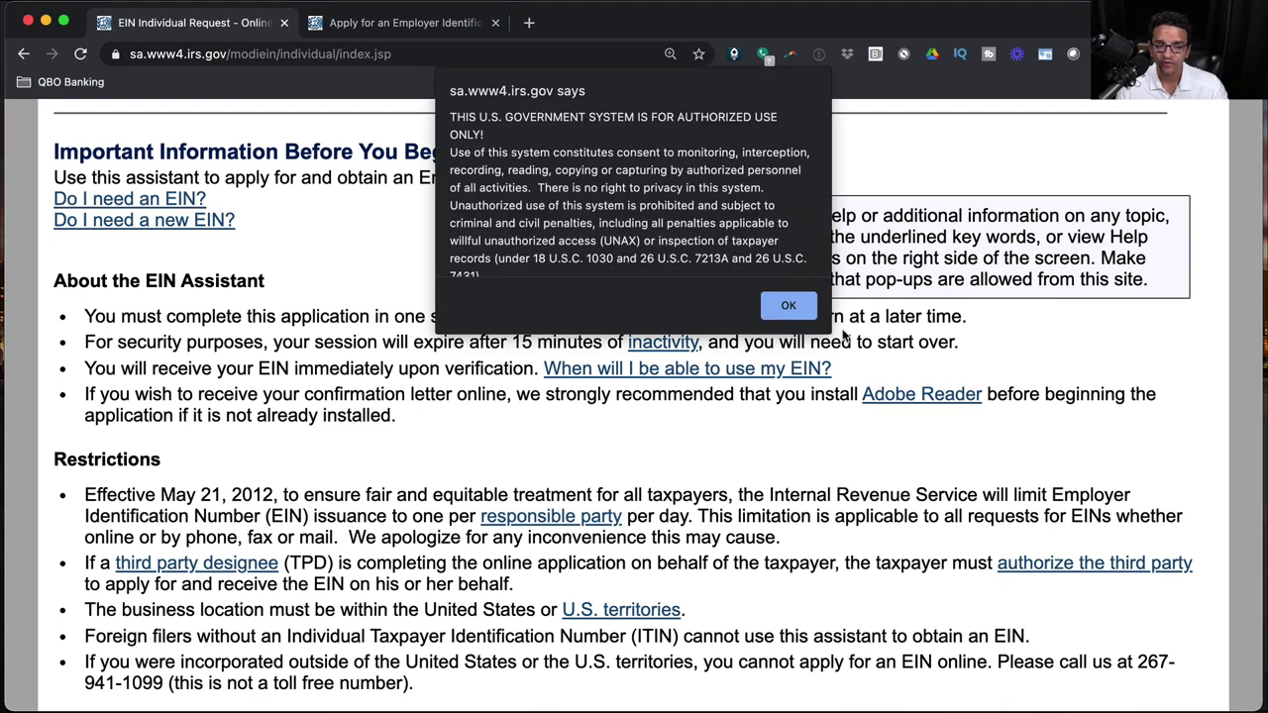
left_click(789, 307)
left_click_drag(59, 275, 948, 452)
scroll(681, 428, "down", 1)
scroll(682, 428, "down", 1)
left_click_drag(681, 428, 927, 566)
left_click(843, 520)
scroll(724, 484, "down", 2)
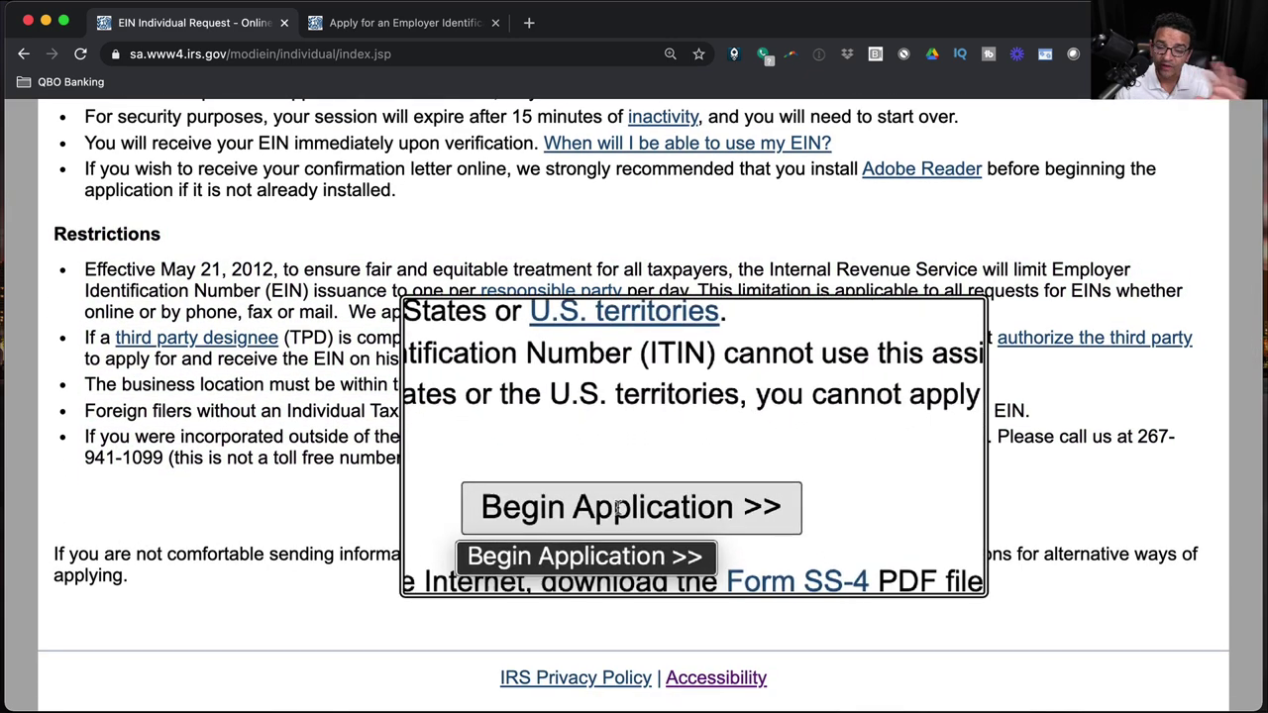
Step: Begin the application and review the Sole Proprietor, Partnership, LLC, Estate and Trust descriptions
left_click(618, 509)
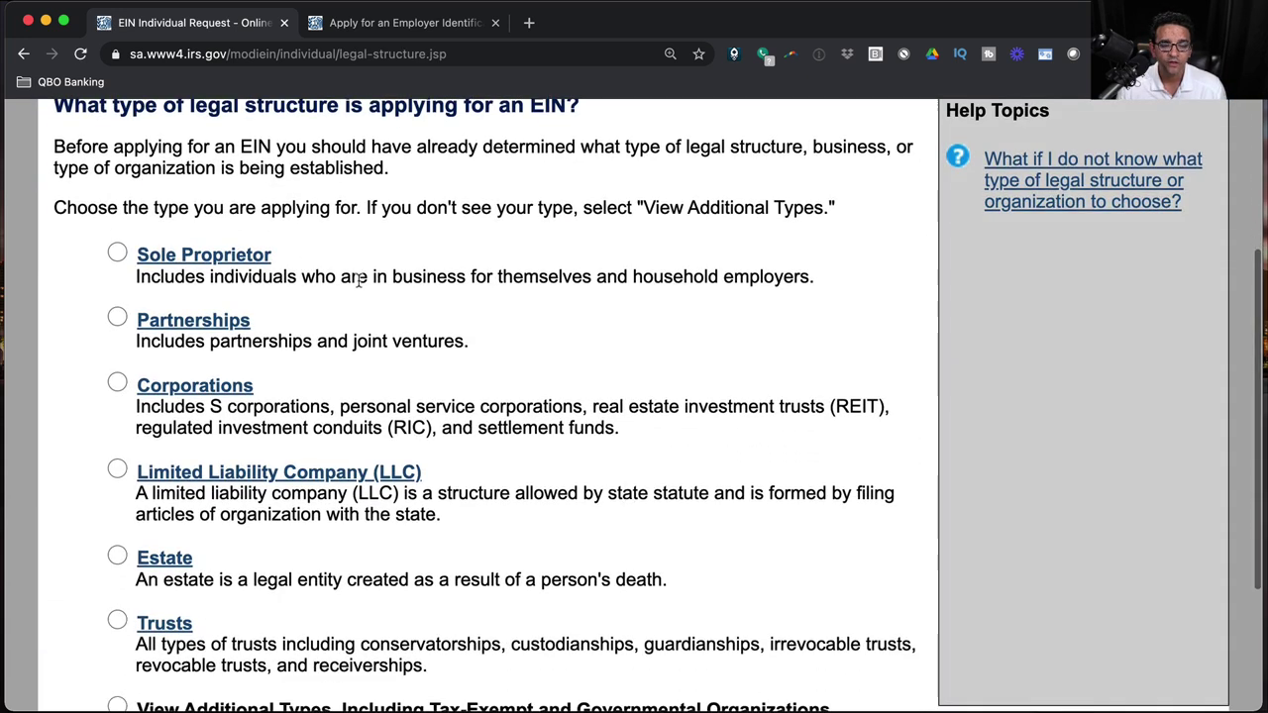
left_click_drag(360, 280, 147, 255)
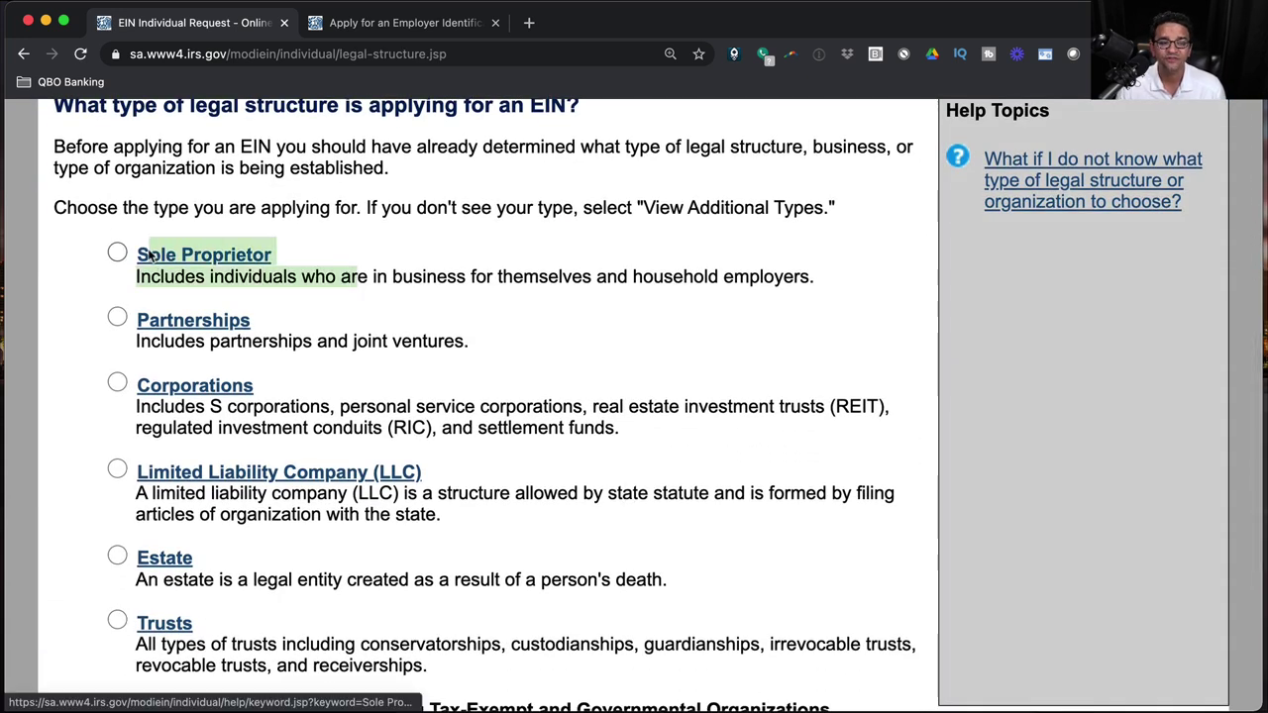
left_click_drag(470, 343, 130, 317)
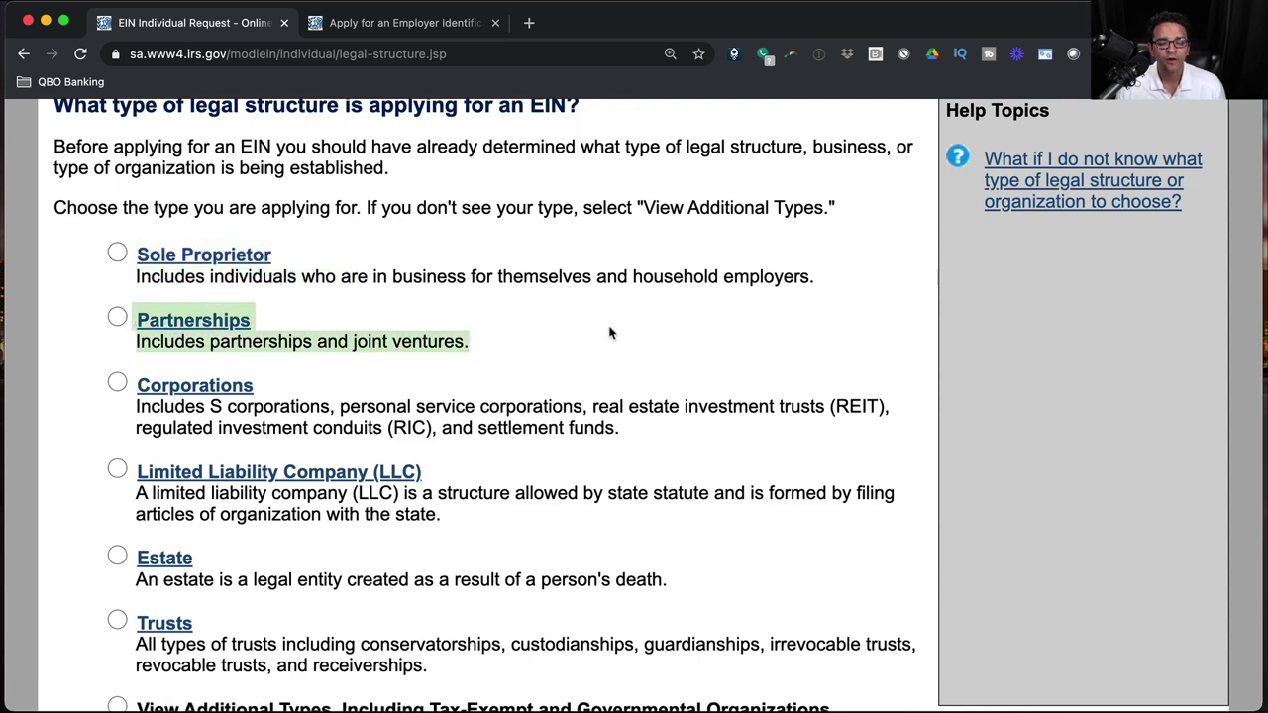
scroll(610, 333, "down", 3)
left_click_drag(634, 307, 107, 266)
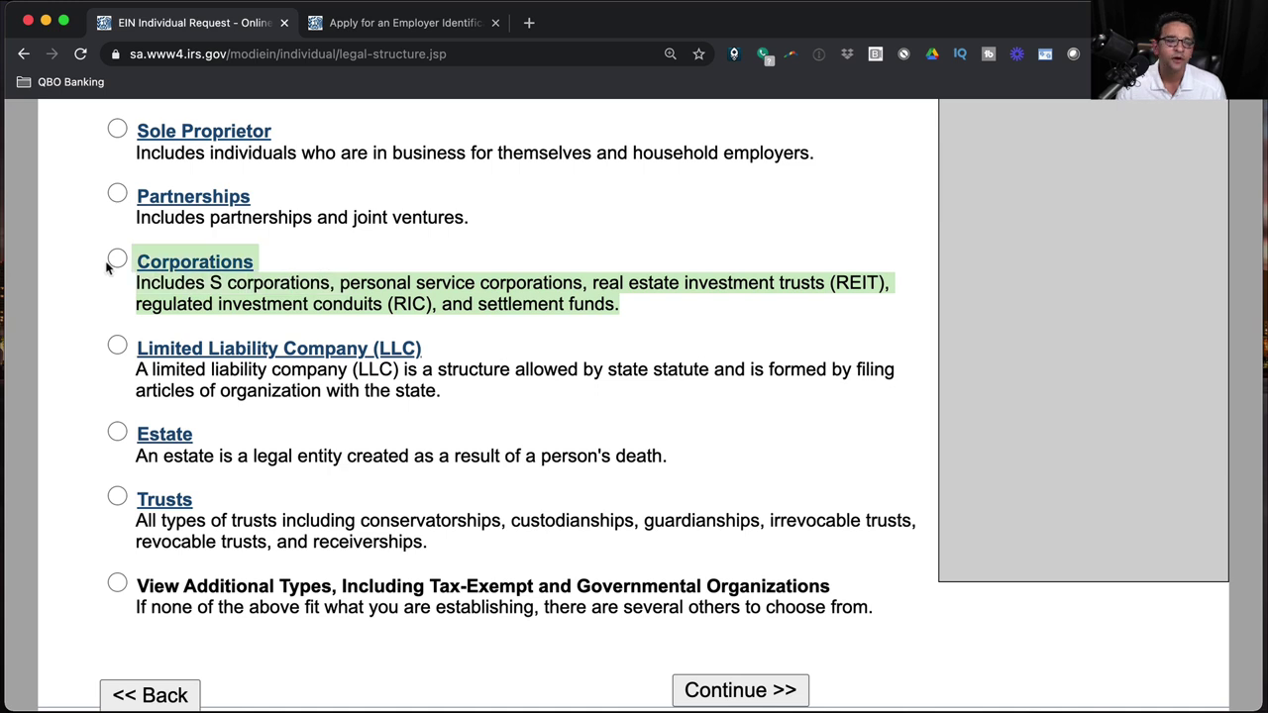
left_click_drag(459, 391, 144, 349)
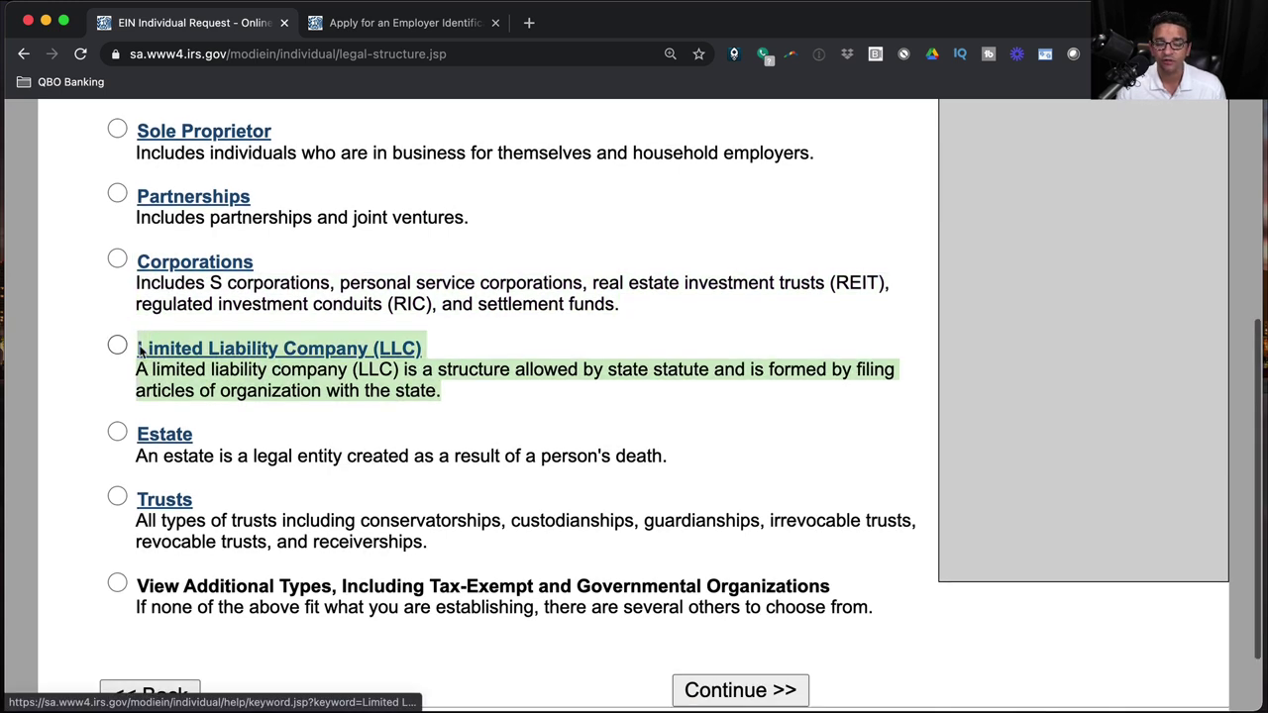
left_click_drag(673, 460, 81, 438)
left_click_drag(475, 554, 121, 503)
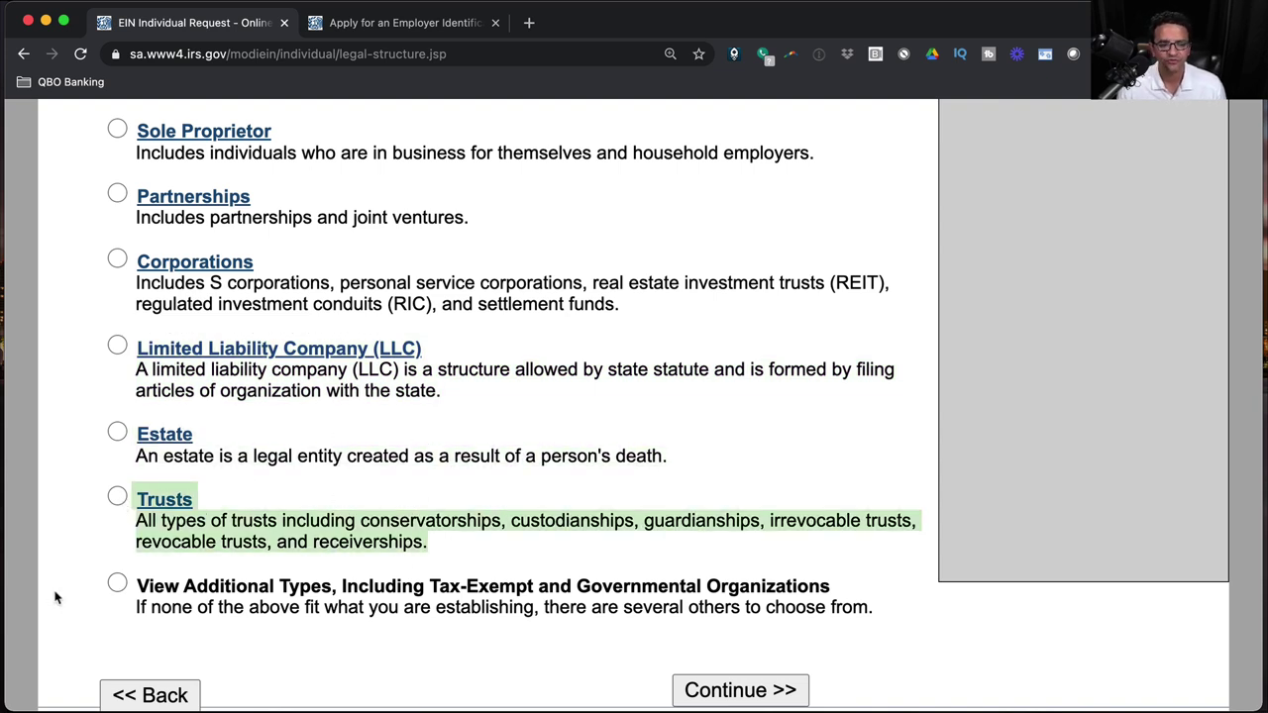
scroll(116, 587, "down", 1)
left_click_drag(842, 559, 117, 540)
Step: Select Corporations as the legal structure and continue
left_click(467, 531)
scroll(457, 480, "up", 4)
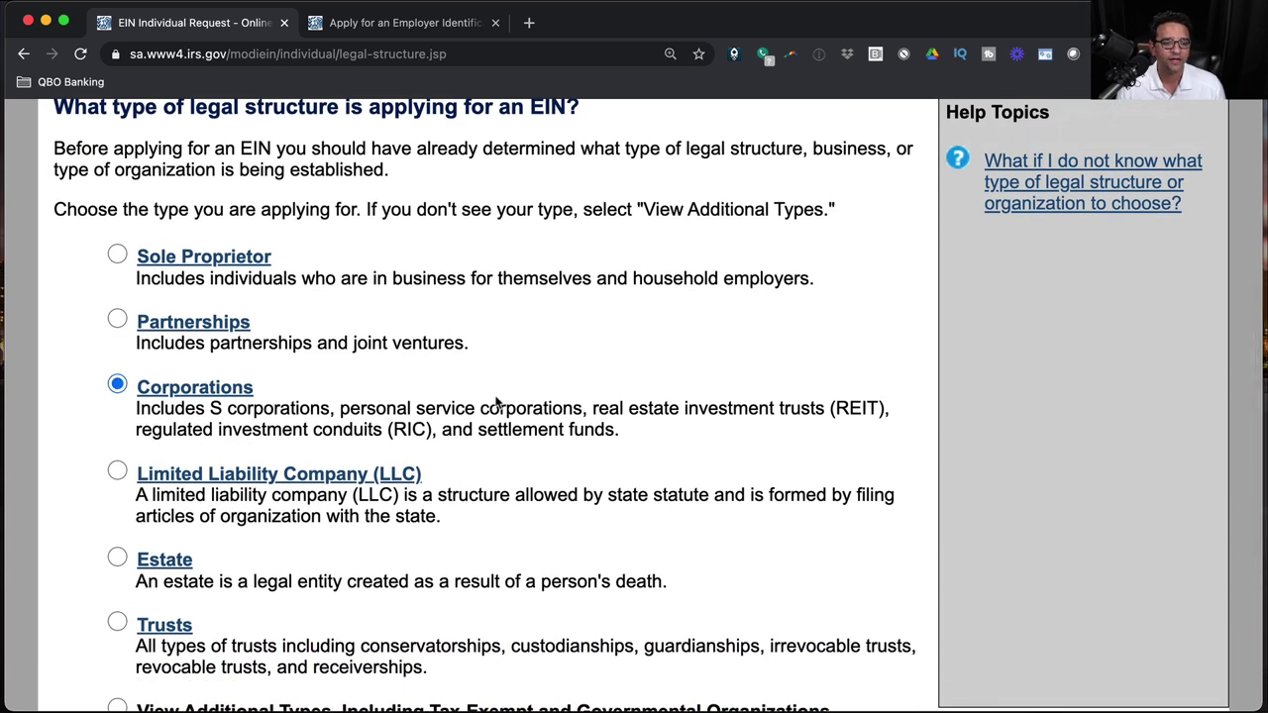
scroll(489, 400, "down", 1)
left_click_drag(277, 372, 57, 366)
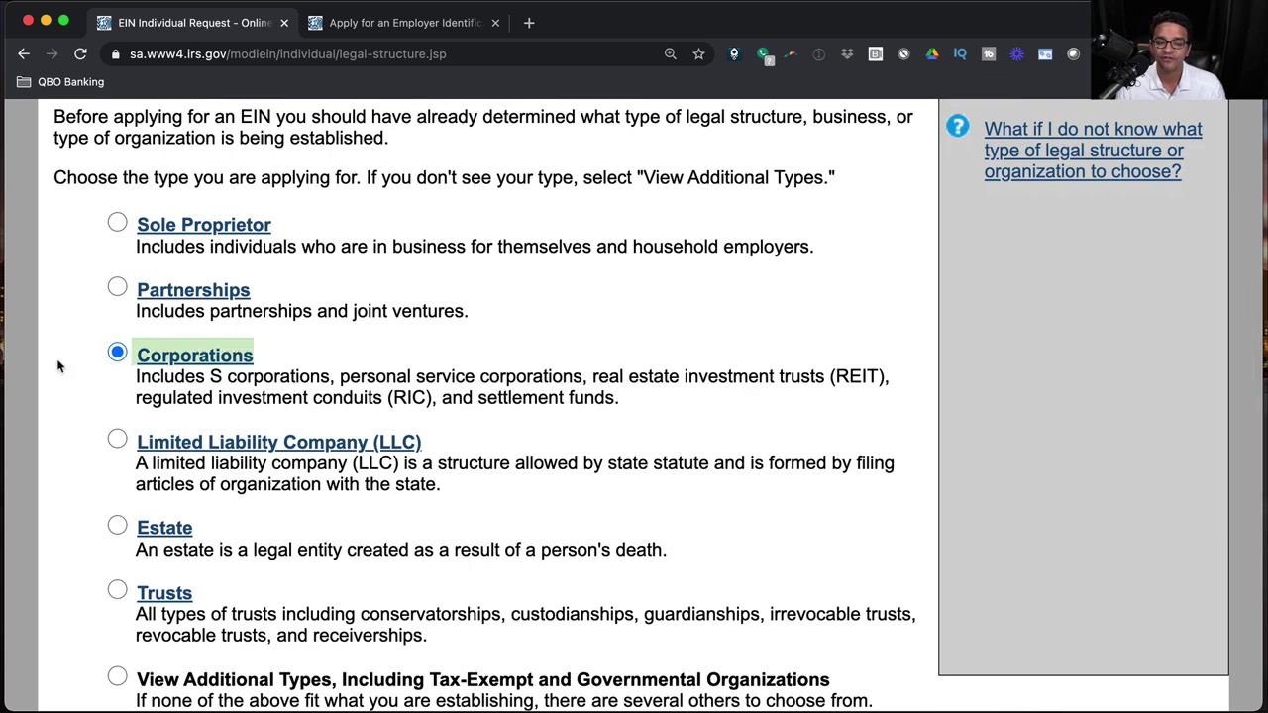
left_click(446, 382)
scroll(446, 387, "down", 4)
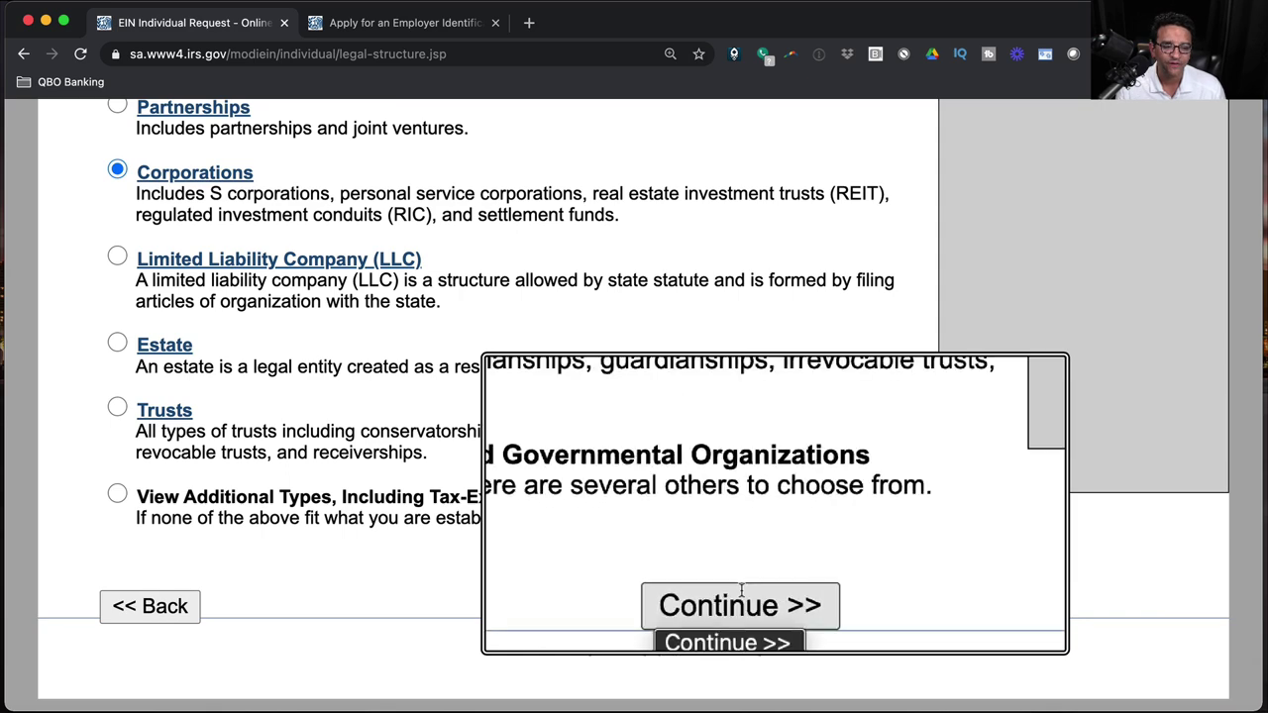
left_click(741, 599)
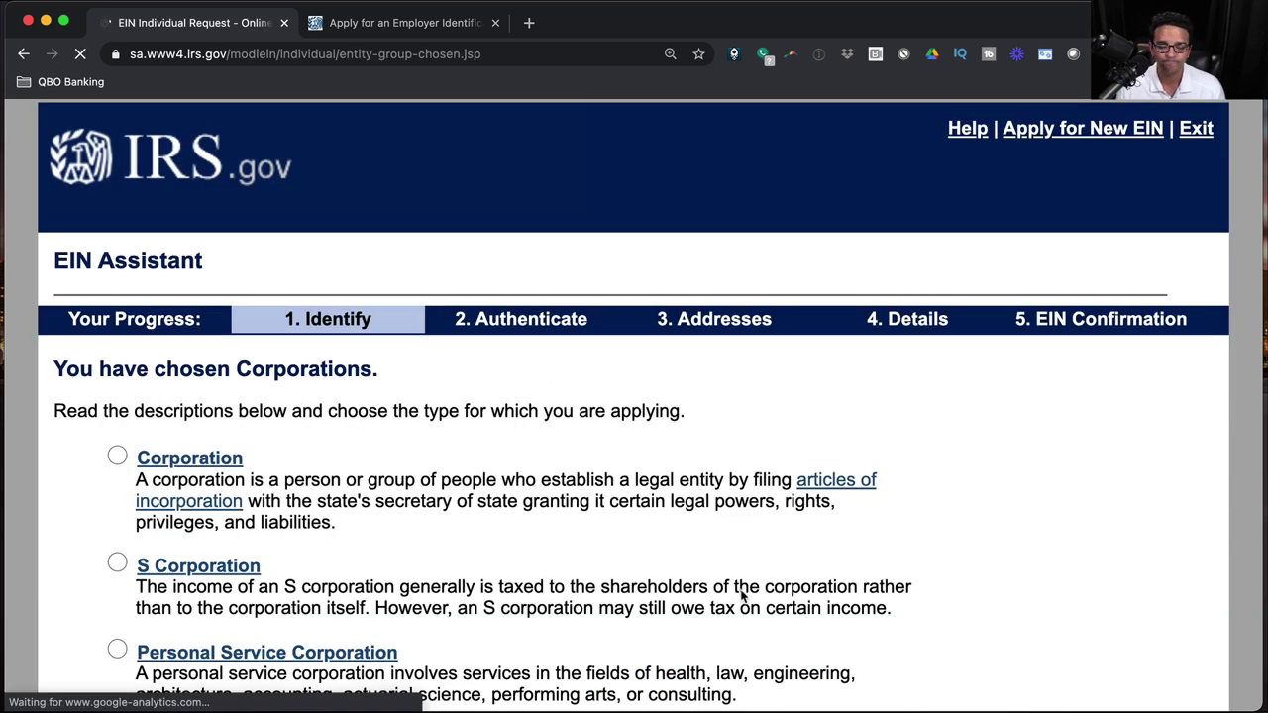
Step: Choose S Corporation as the corporation type and continue
scroll(599, 404, "down", 5)
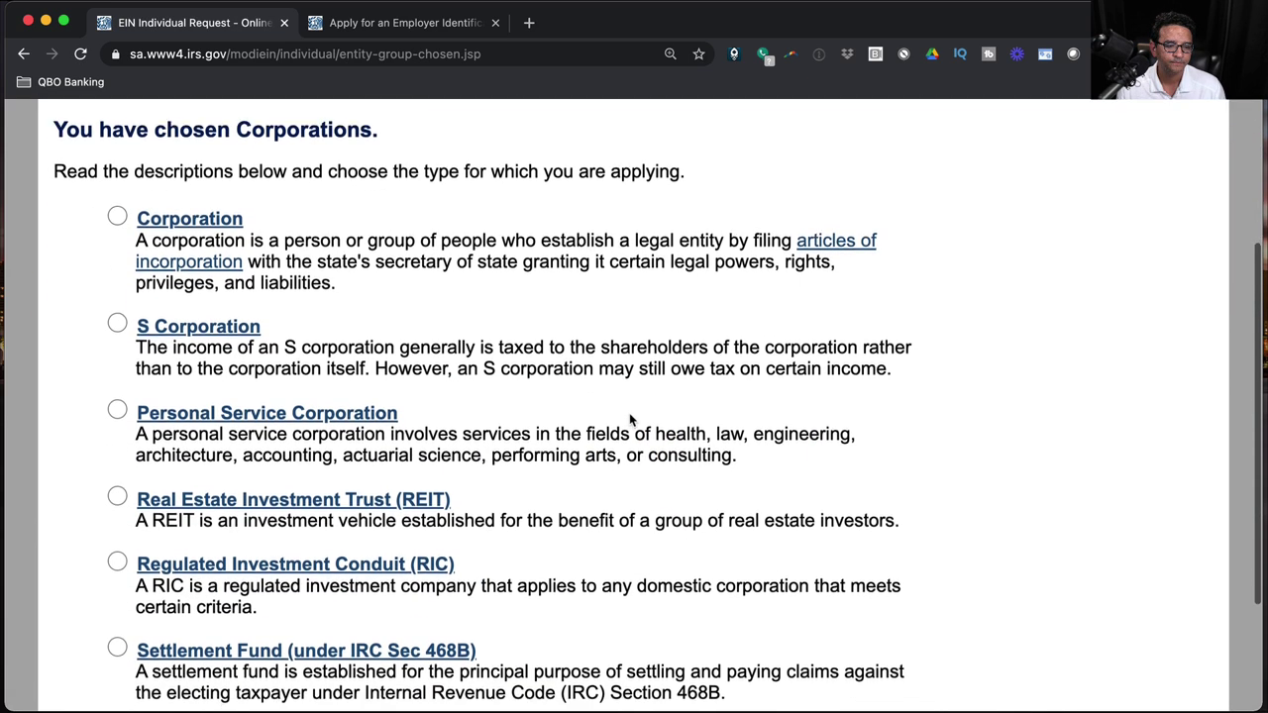
scroll(630, 420, "up", 2)
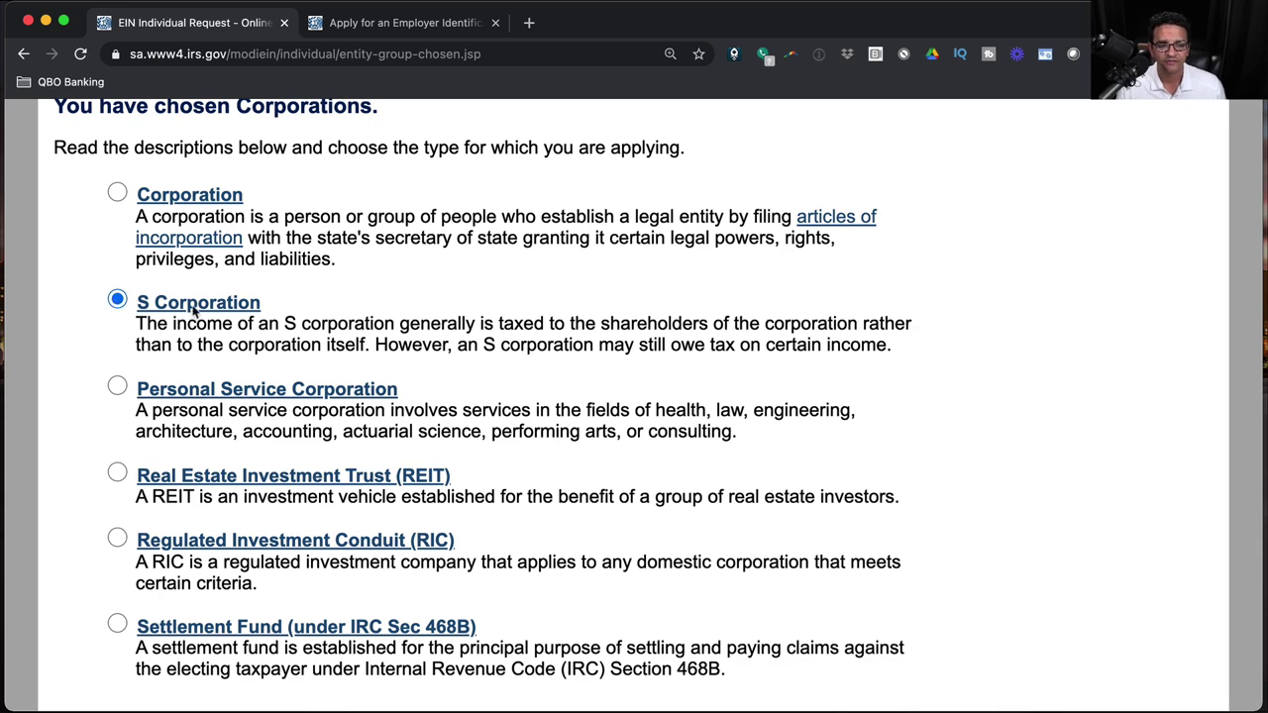
scroll(486, 344, "down", 2)
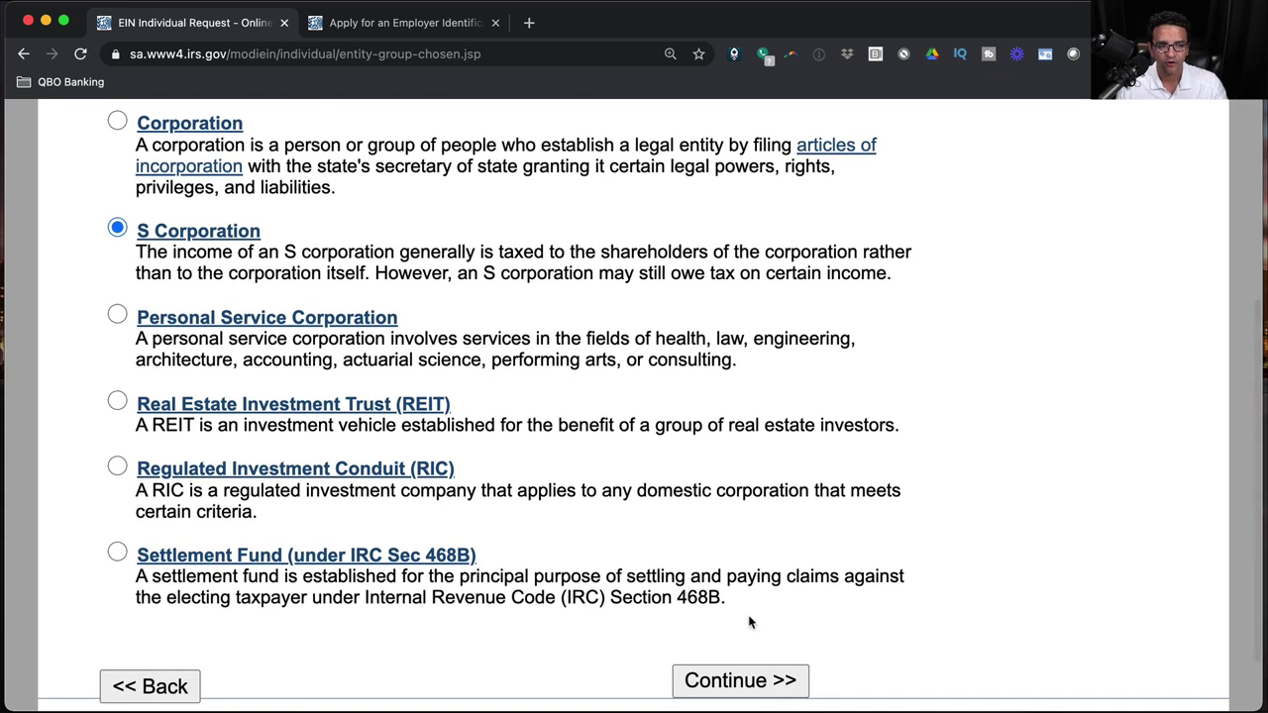
left_click(764, 682)
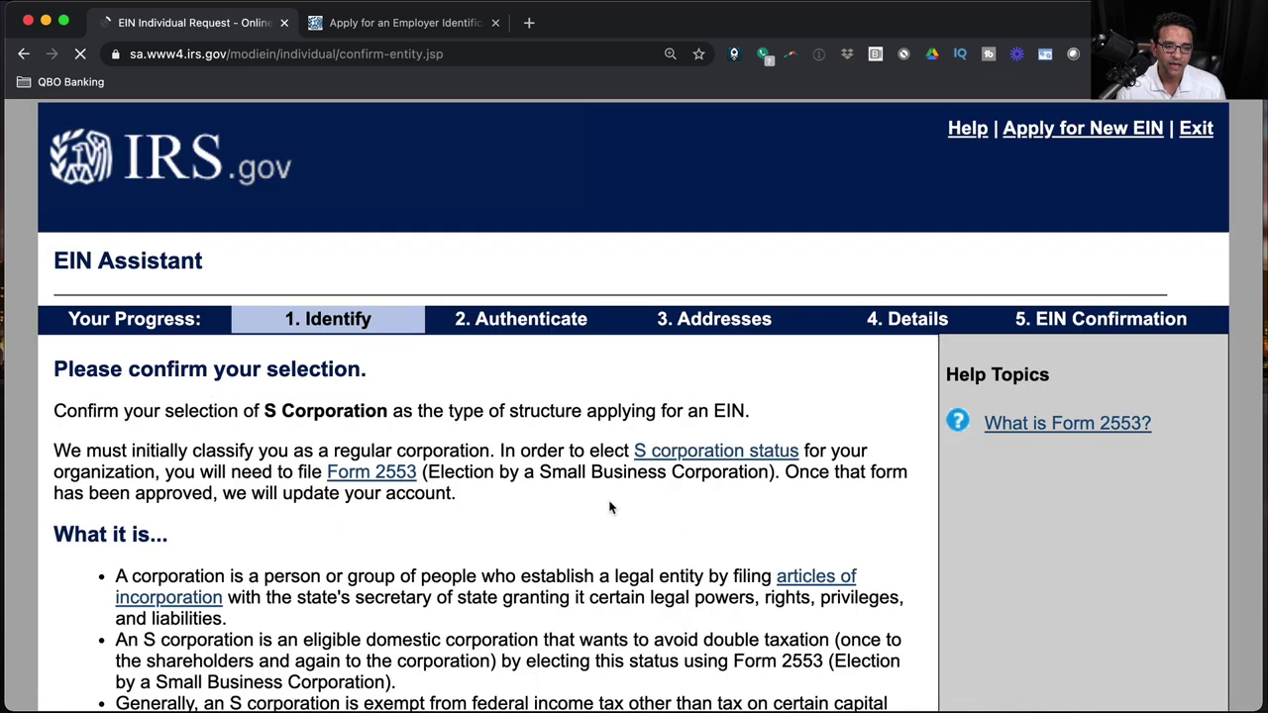
Step: Read the initial classification note and confirm S Corporation
scroll(580, 496, "down", 3)
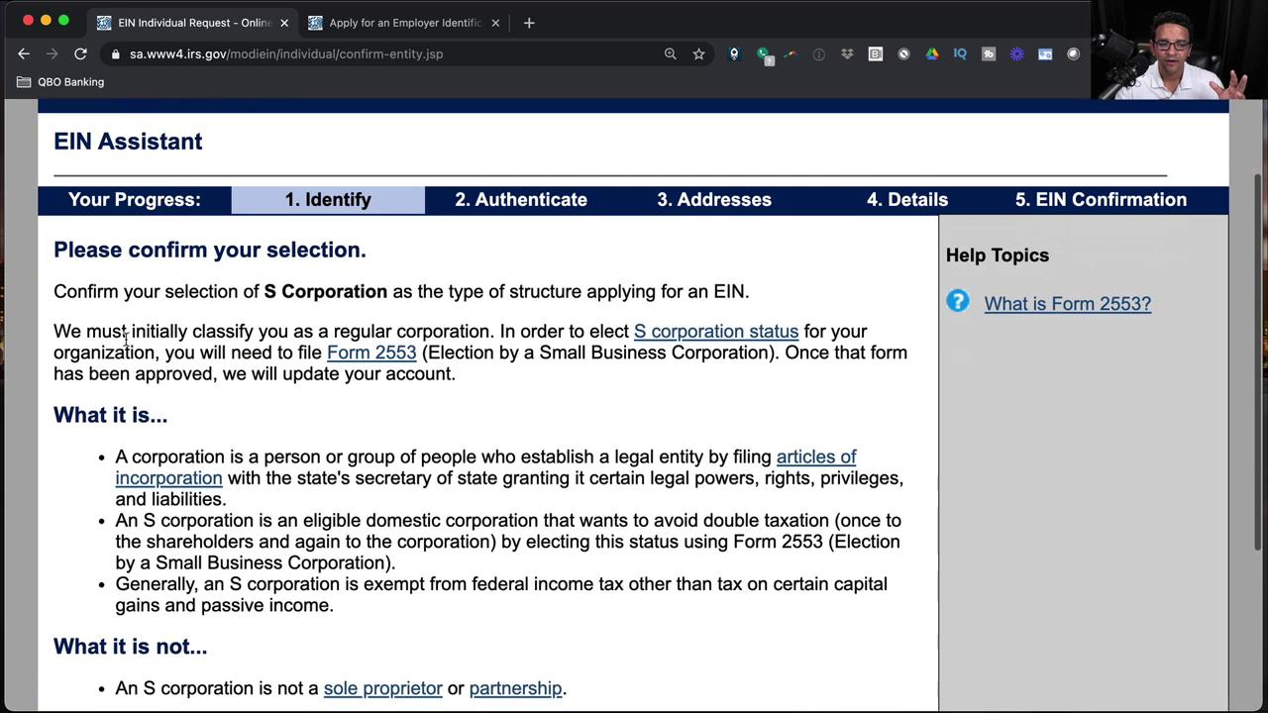
left_click_drag(57, 331, 739, 376)
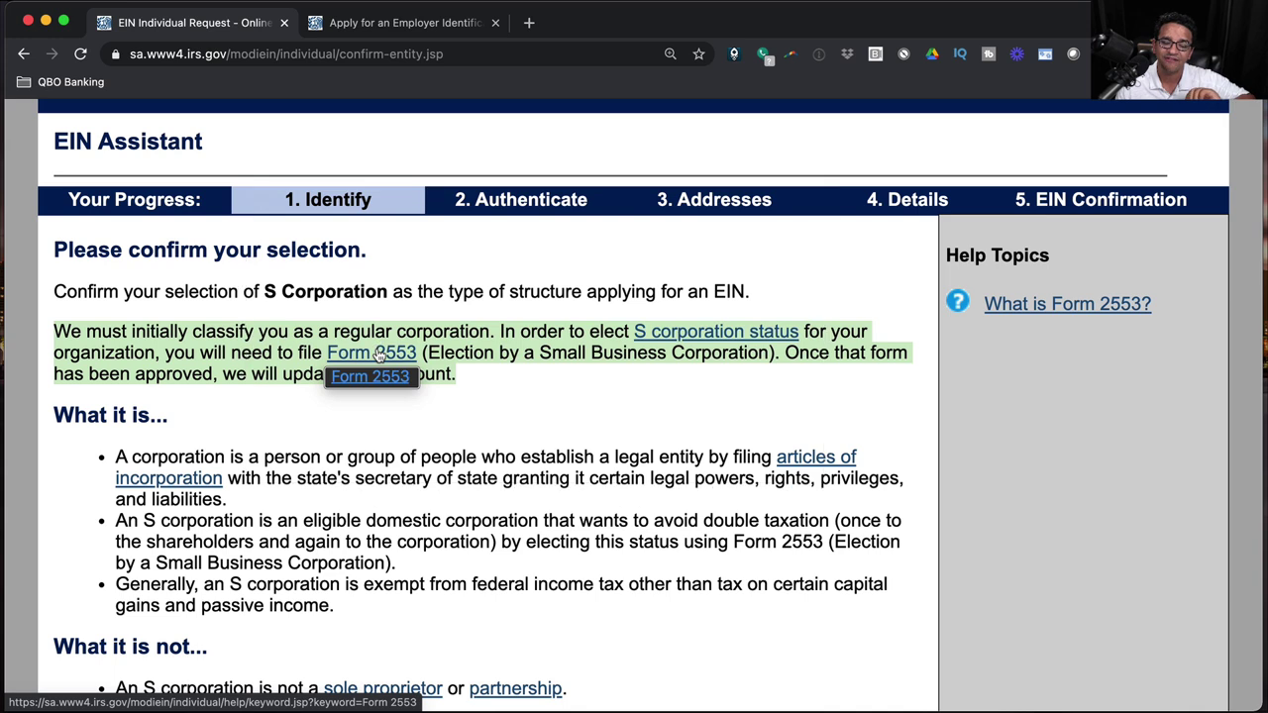
left_click(463, 363)
scroll(505, 377, "down", 4)
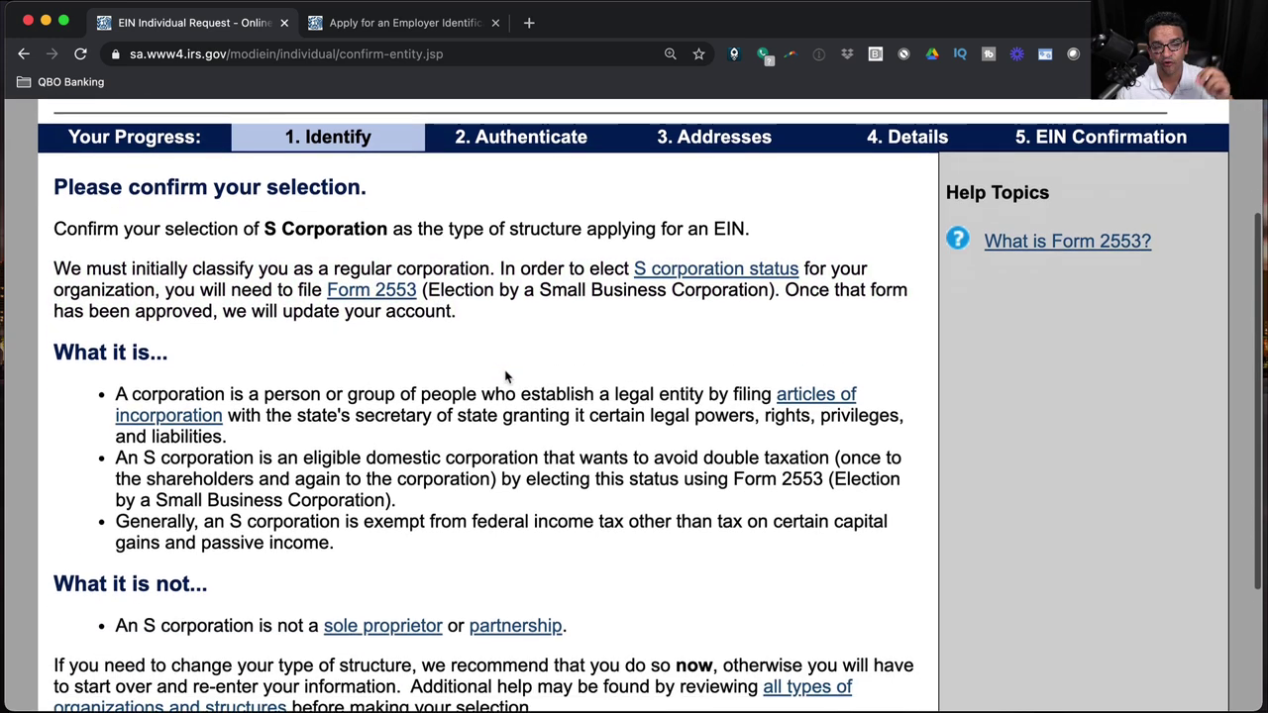
scroll(505, 377, "up", 1)
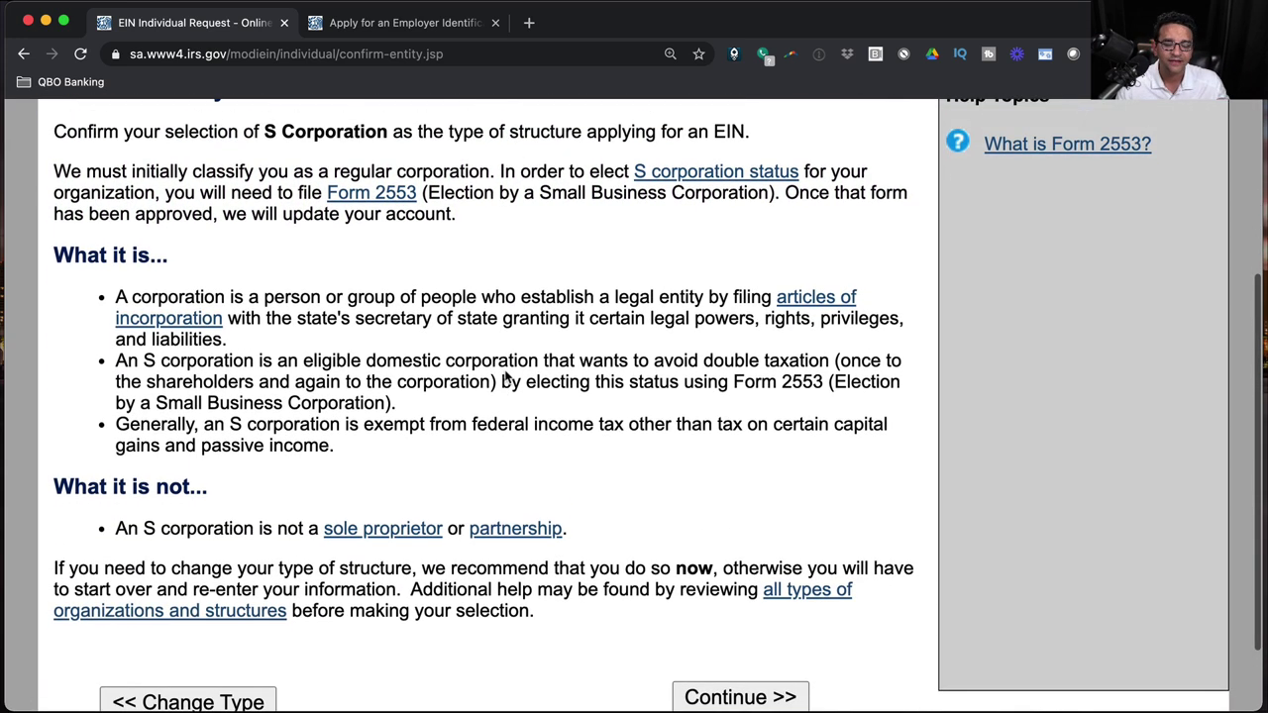
left_click(757, 697)
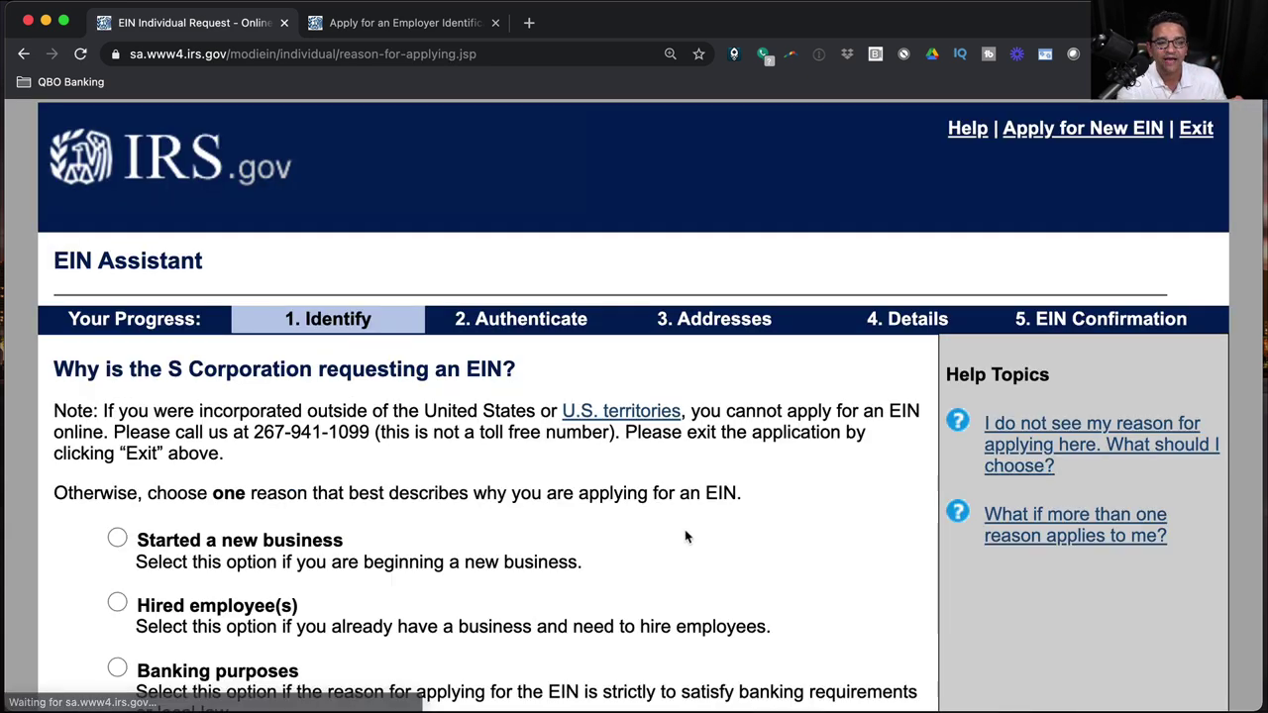
Step: Submit 'Started a new business' as the reason for requesting the EIN
scroll(685, 529, "down", 5)
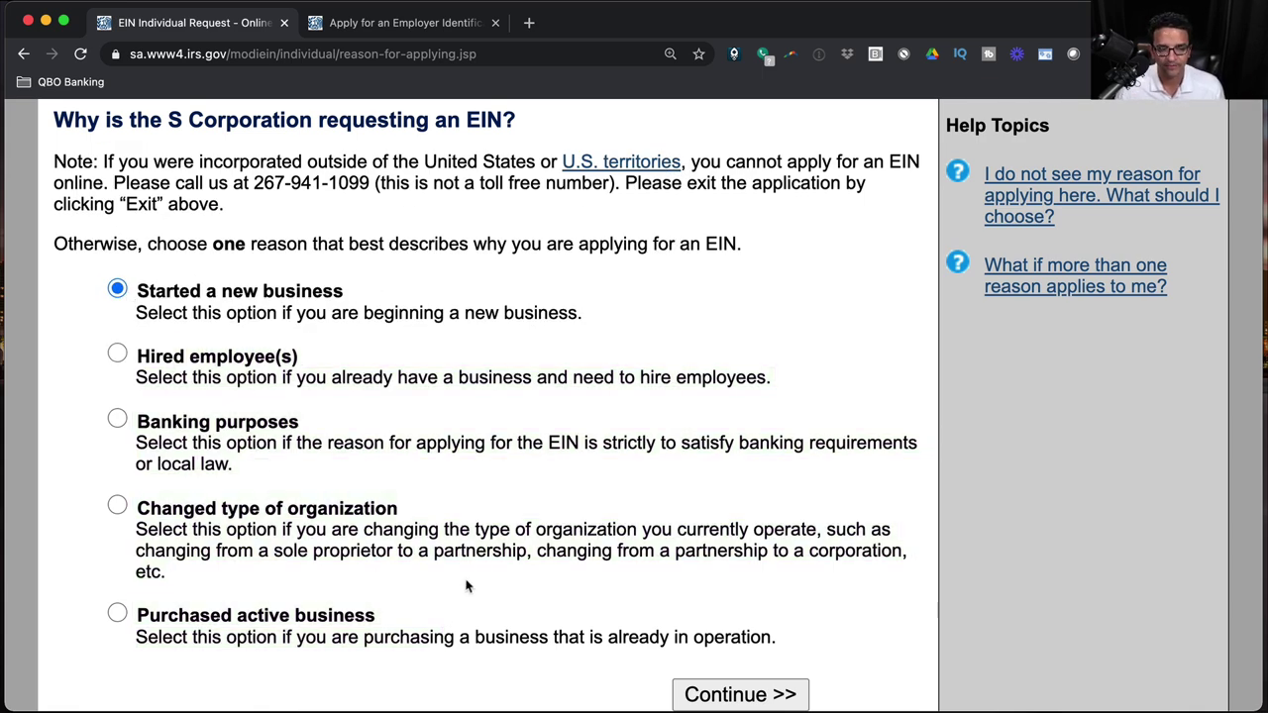
scroll(327, 337, "down", 1)
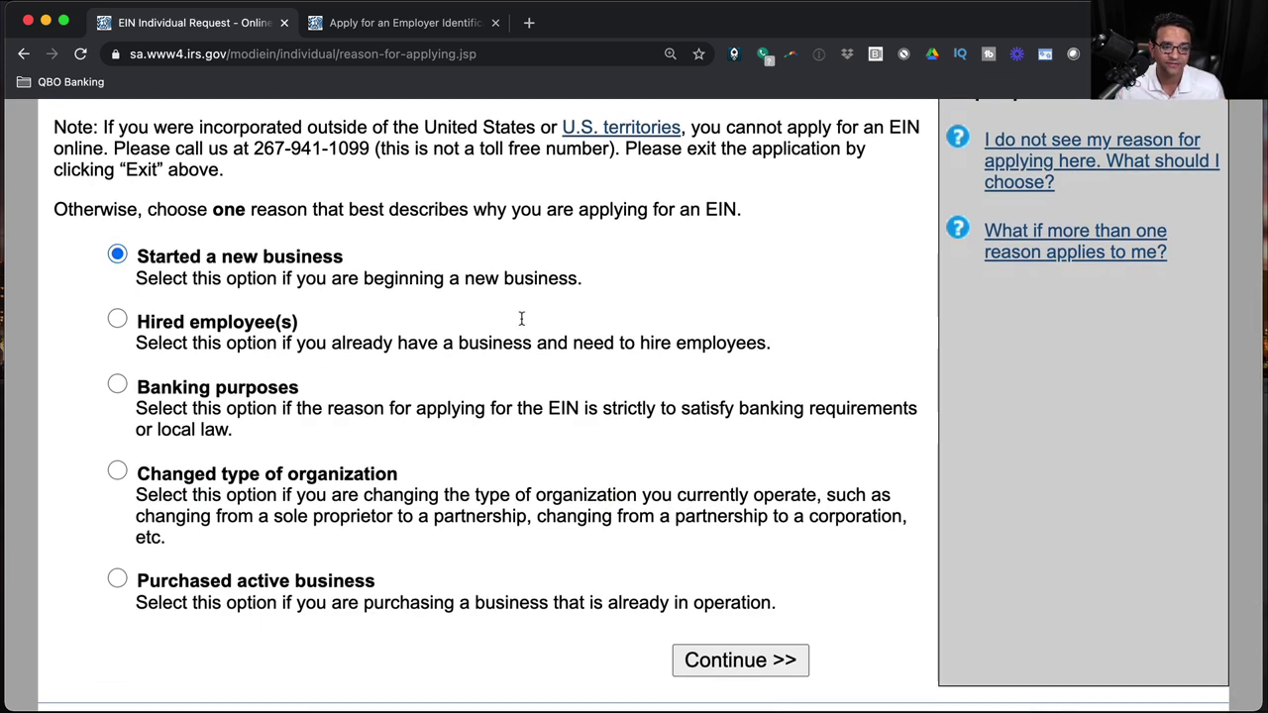
left_click(736, 662)
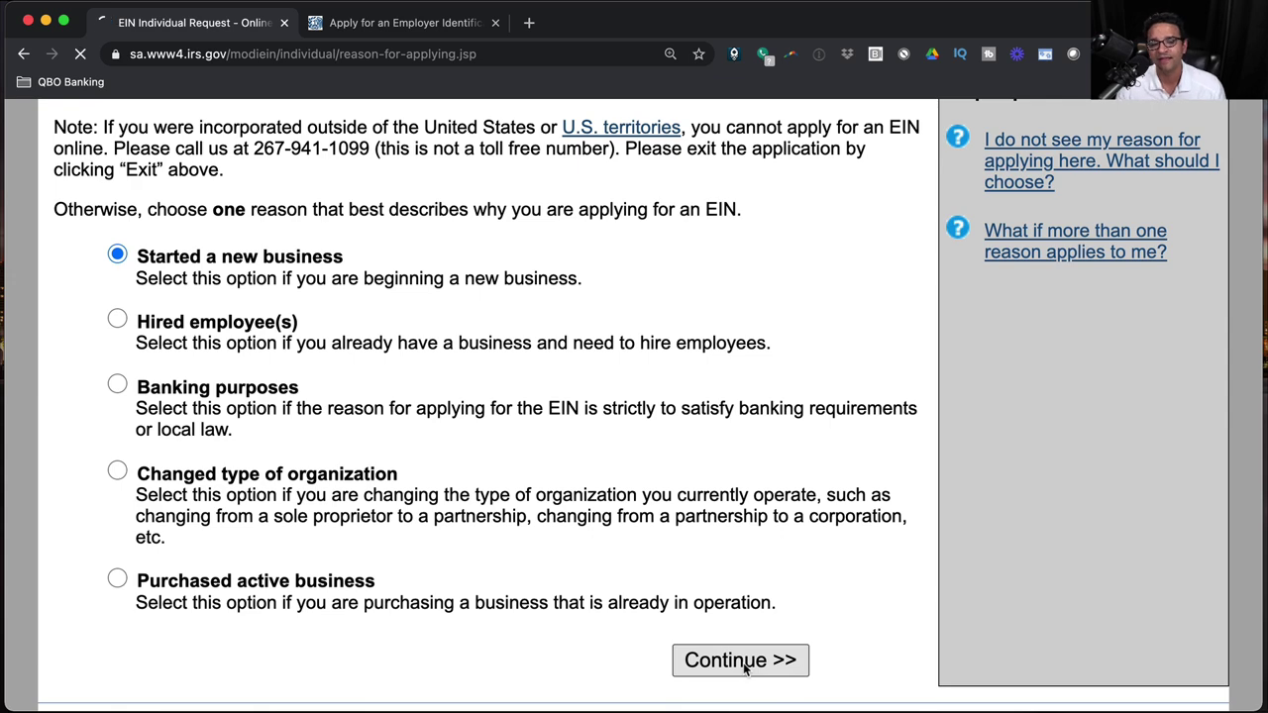
scroll(896, 458, "down", 5)
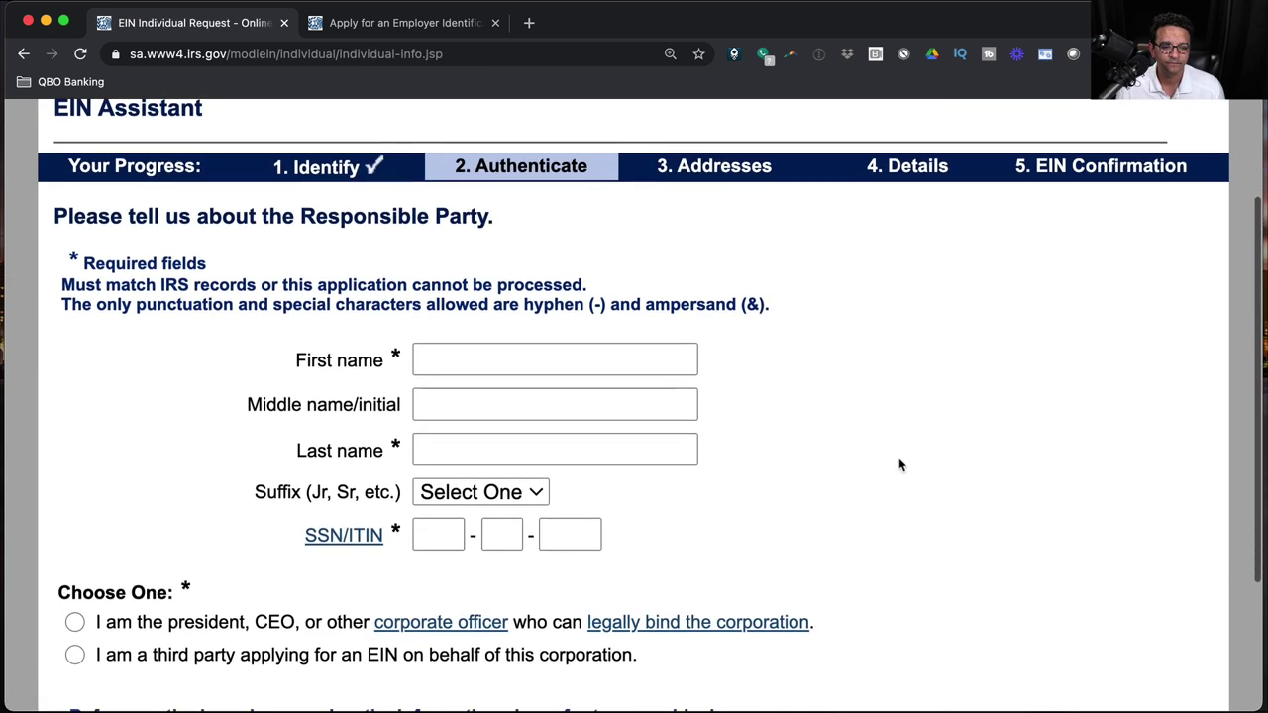
Step: Enter the responsible party's first, middle initial and last name and SSN, no suffix, and submit as corporate officer
scroll(898, 460, "up", 1)
left_click(466, 279)
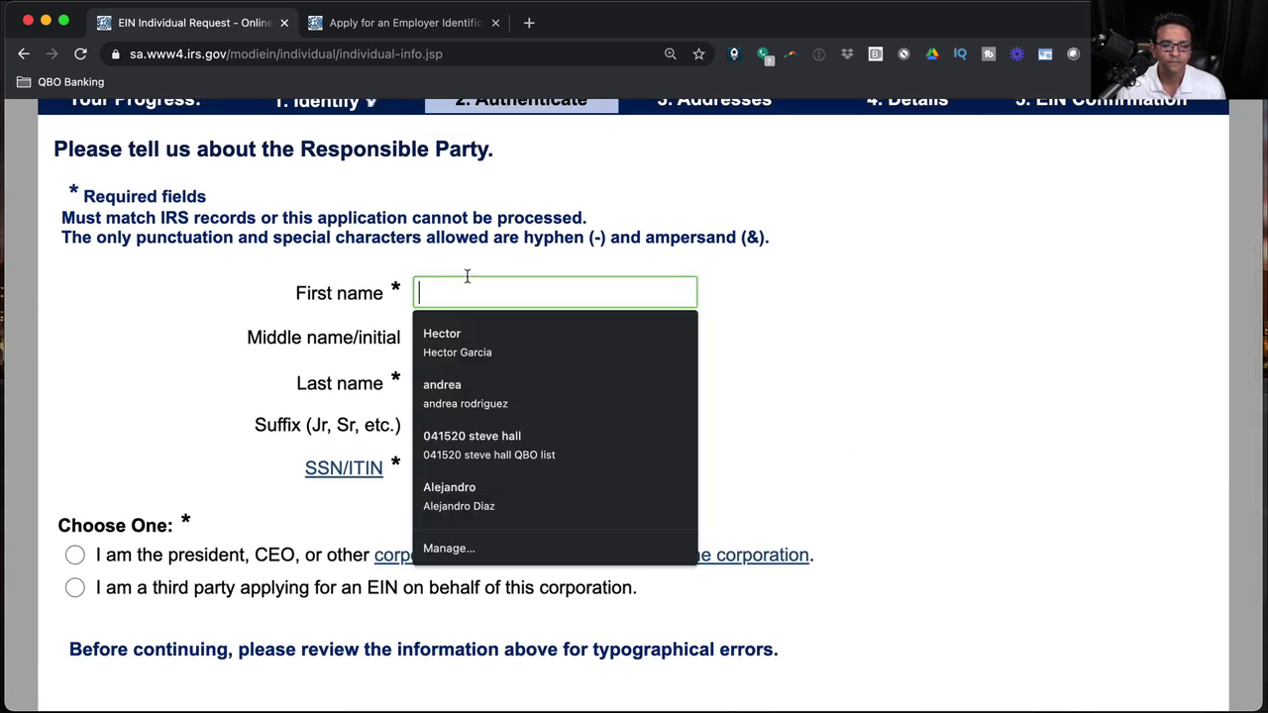
left_click(453, 342)
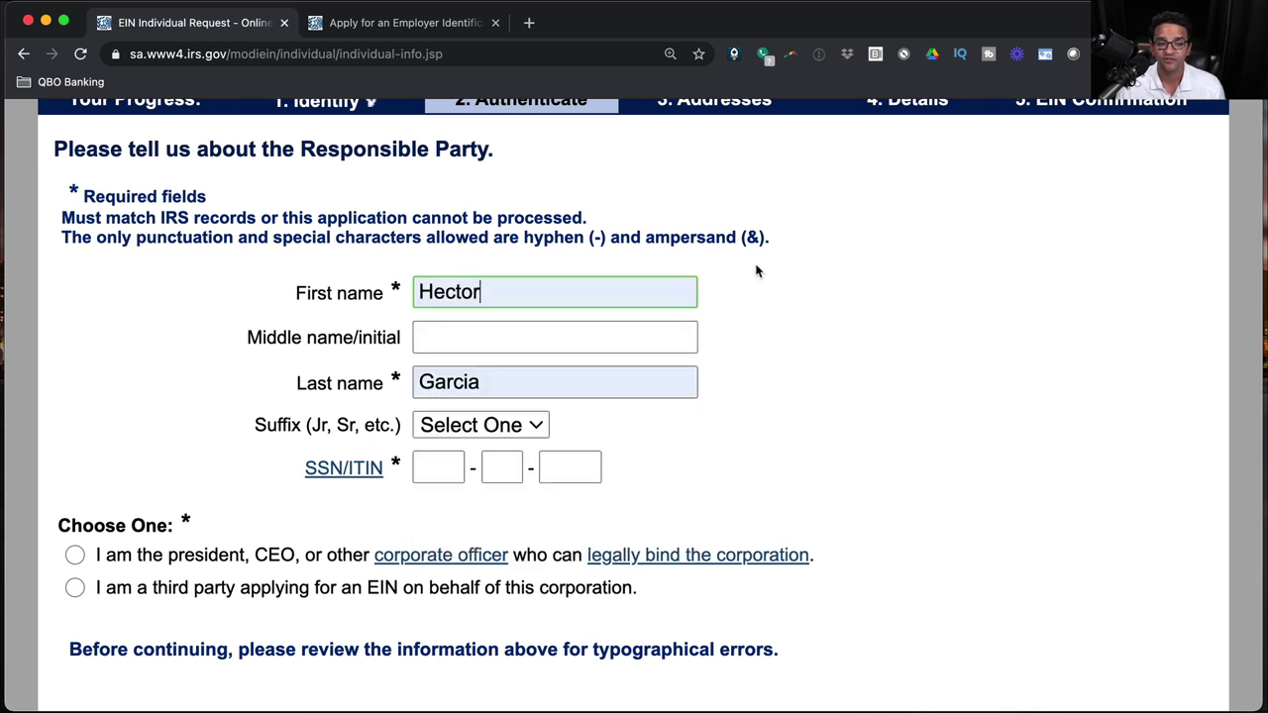
left_click(496, 342)
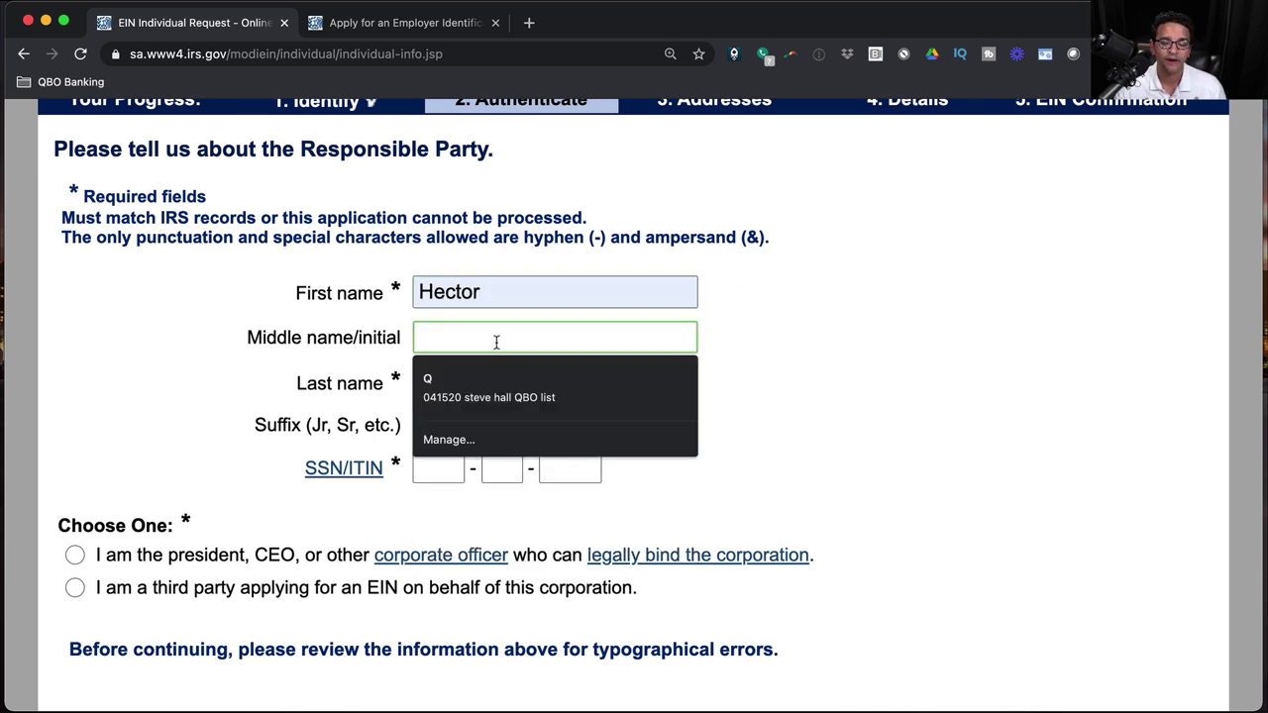
type("M")
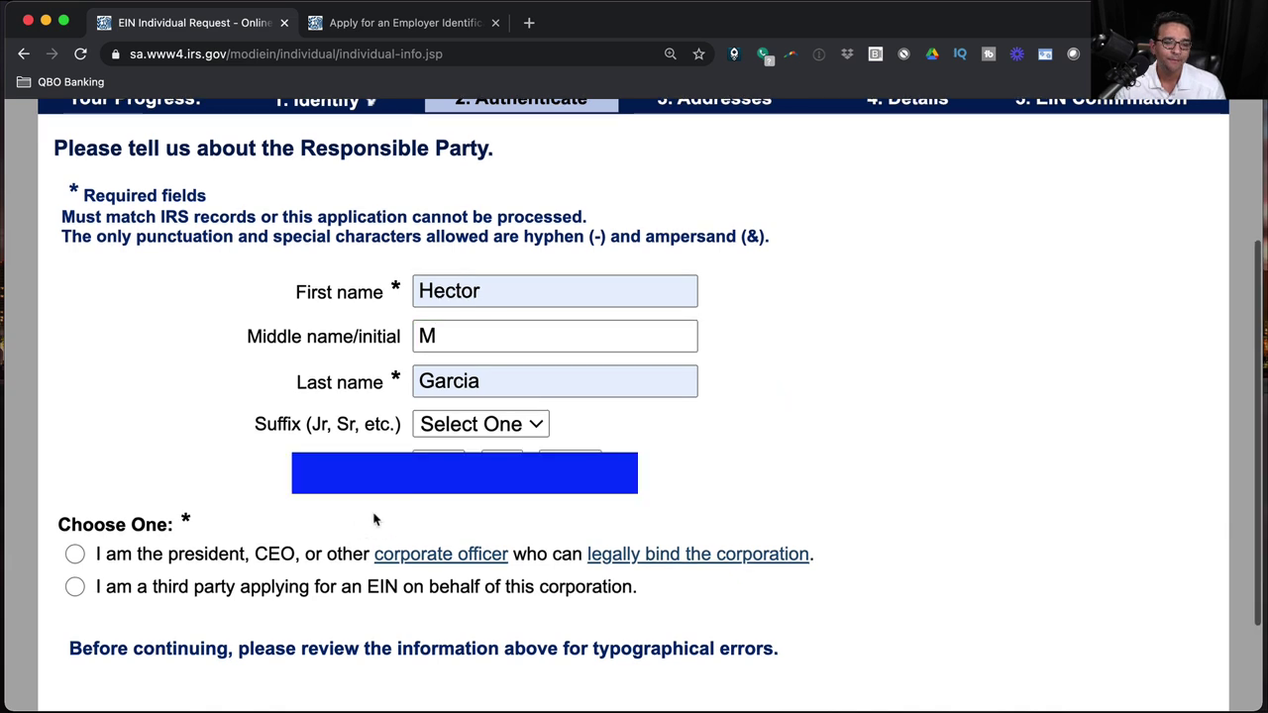
left_click(445, 427)
left_click(445, 426)
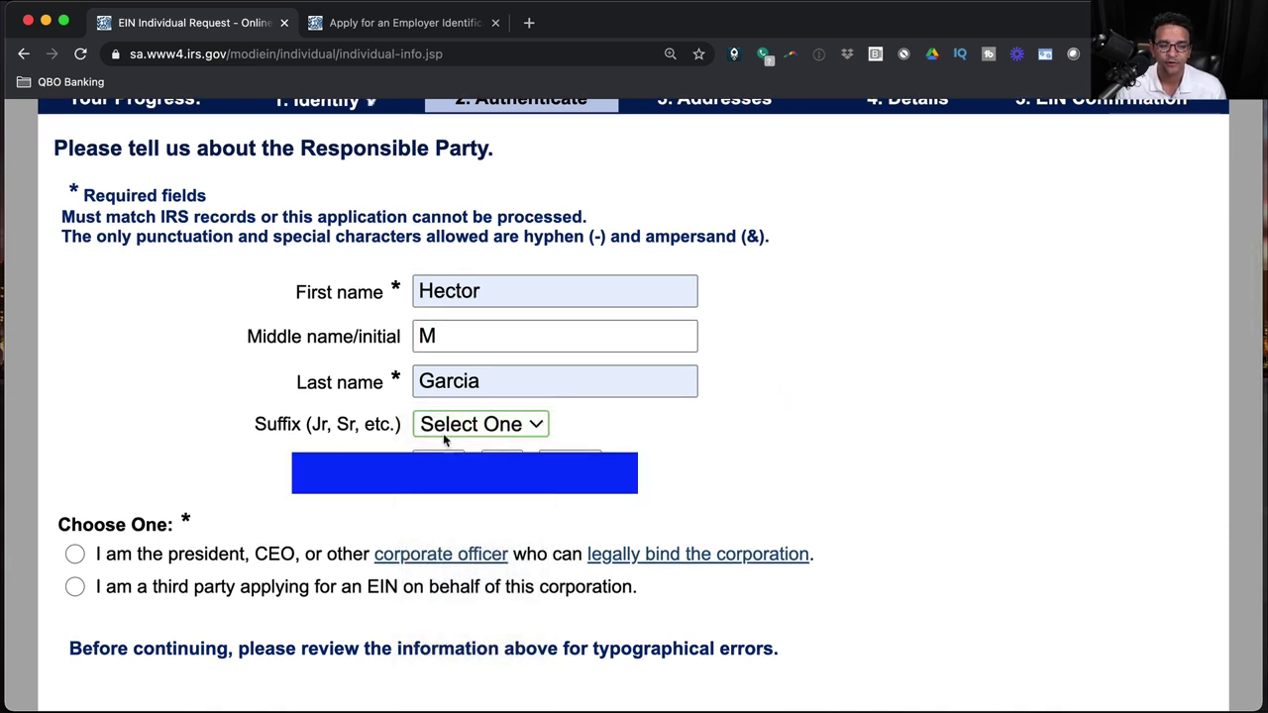
key("Tab")
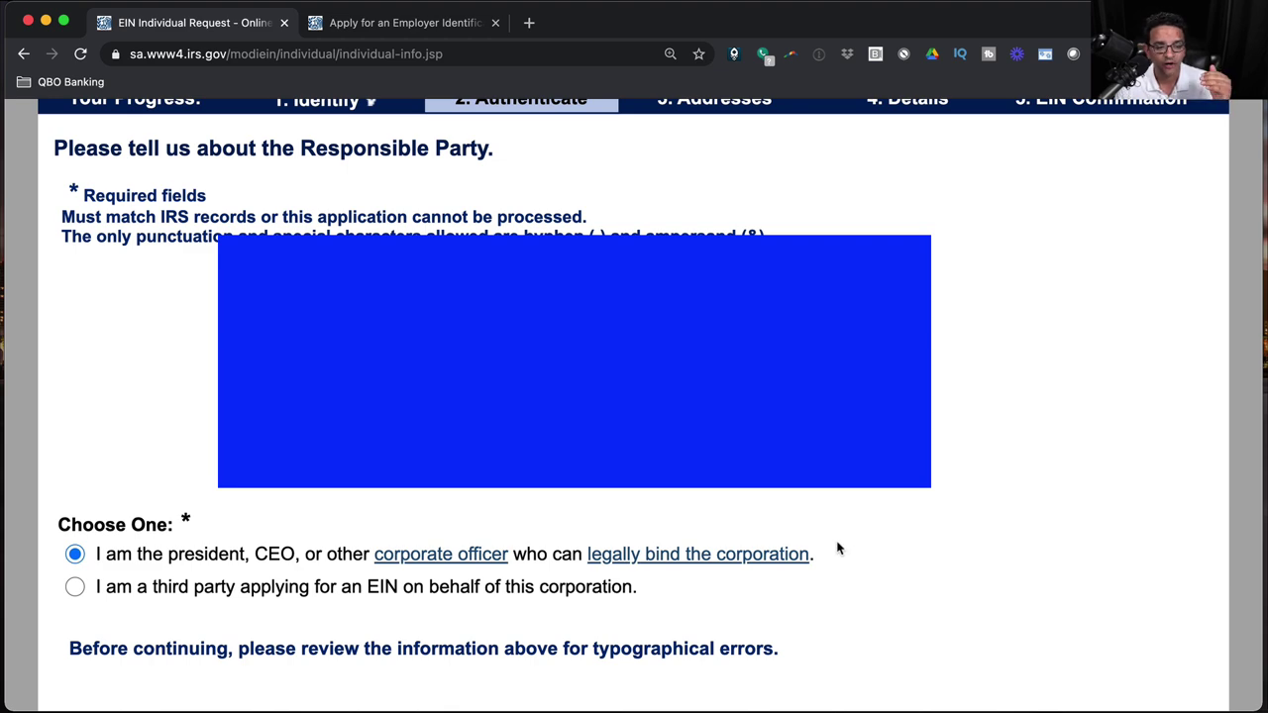
scroll(872, 582, "down", 3)
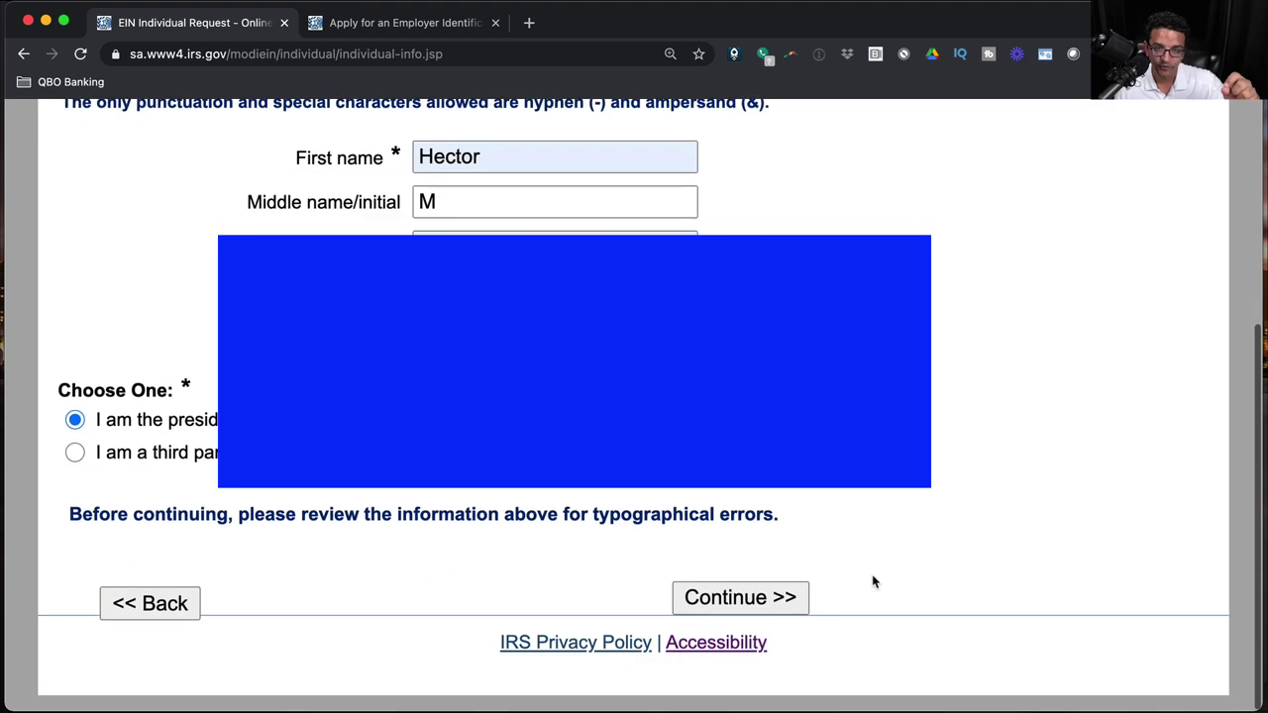
left_click(758, 606)
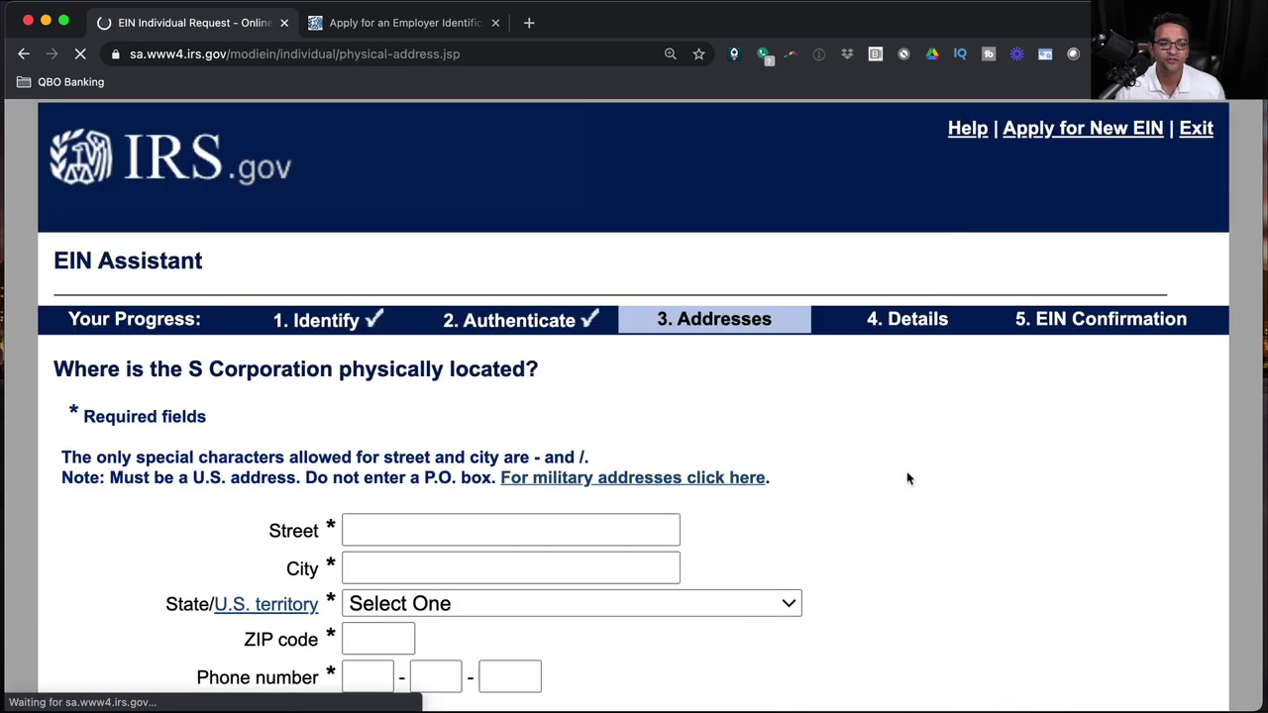
Step: Fill the corporation's street address, city, state, ZIP and phone number from the saved entry
scroll(884, 460, "down", 5)
scroll(885, 460, "up", 5)
scroll(884, 461, "down", 2)
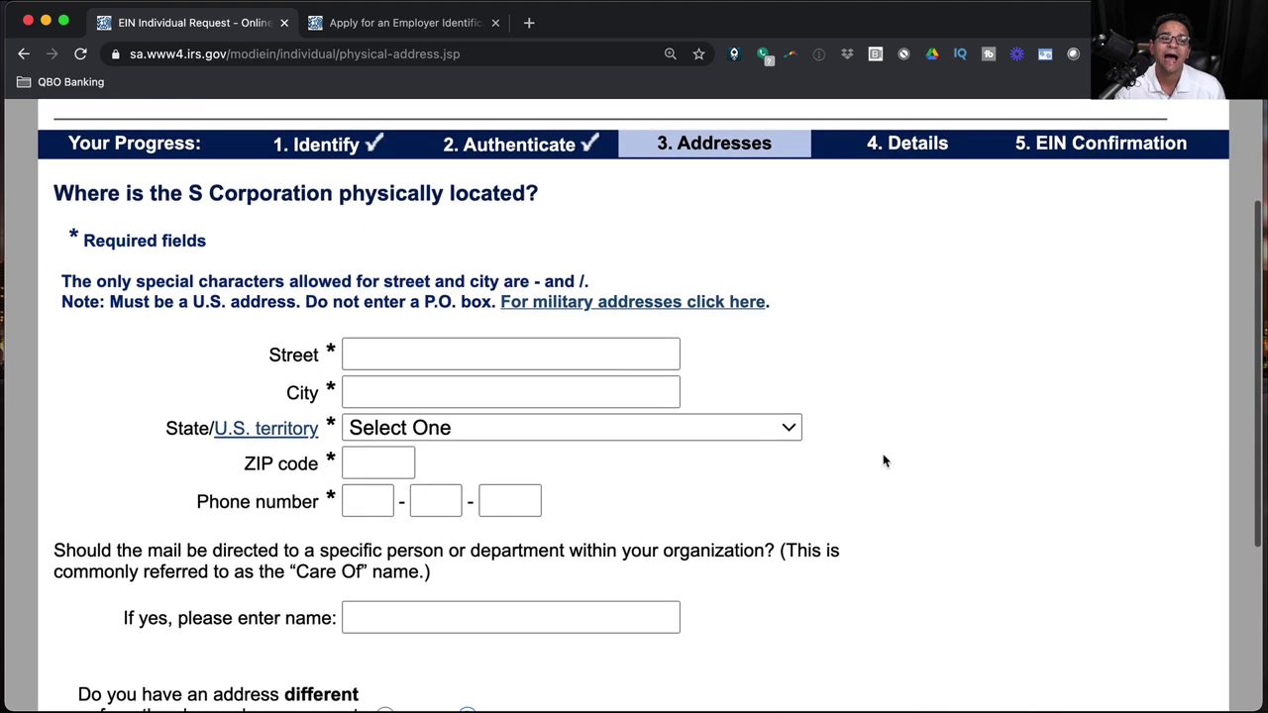
left_click(436, 357)
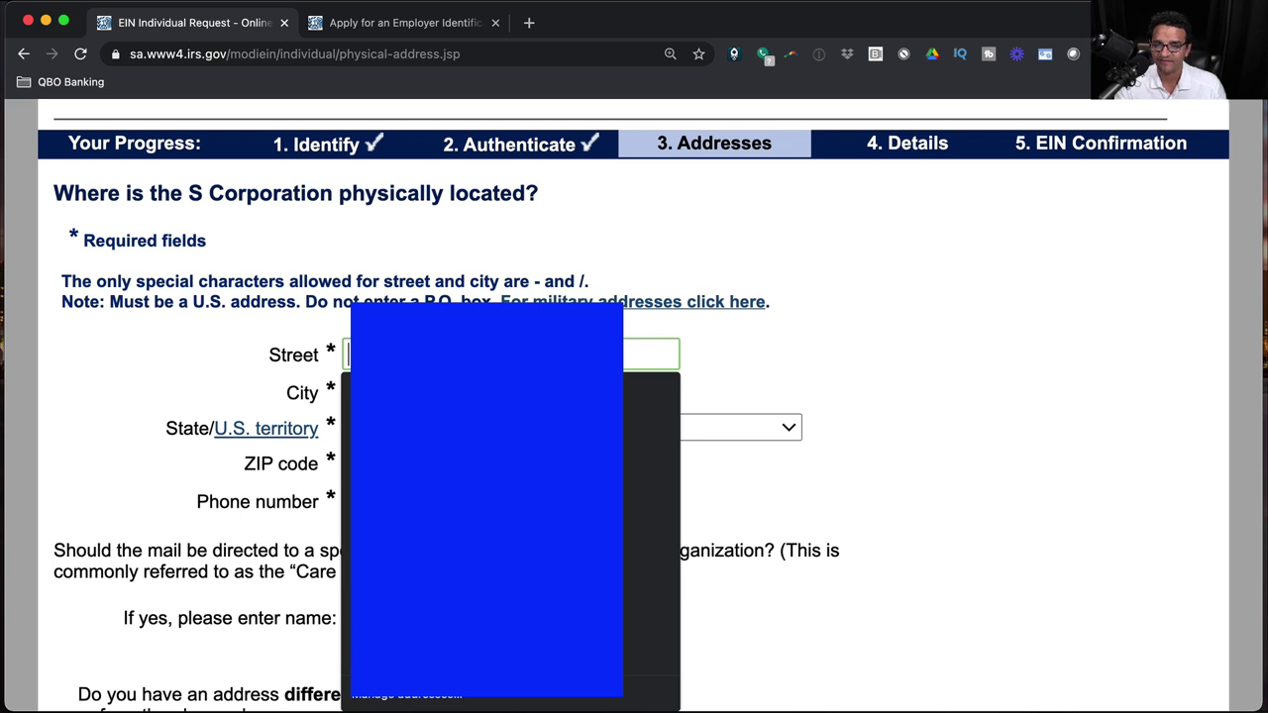
key("Down")
key("Return")
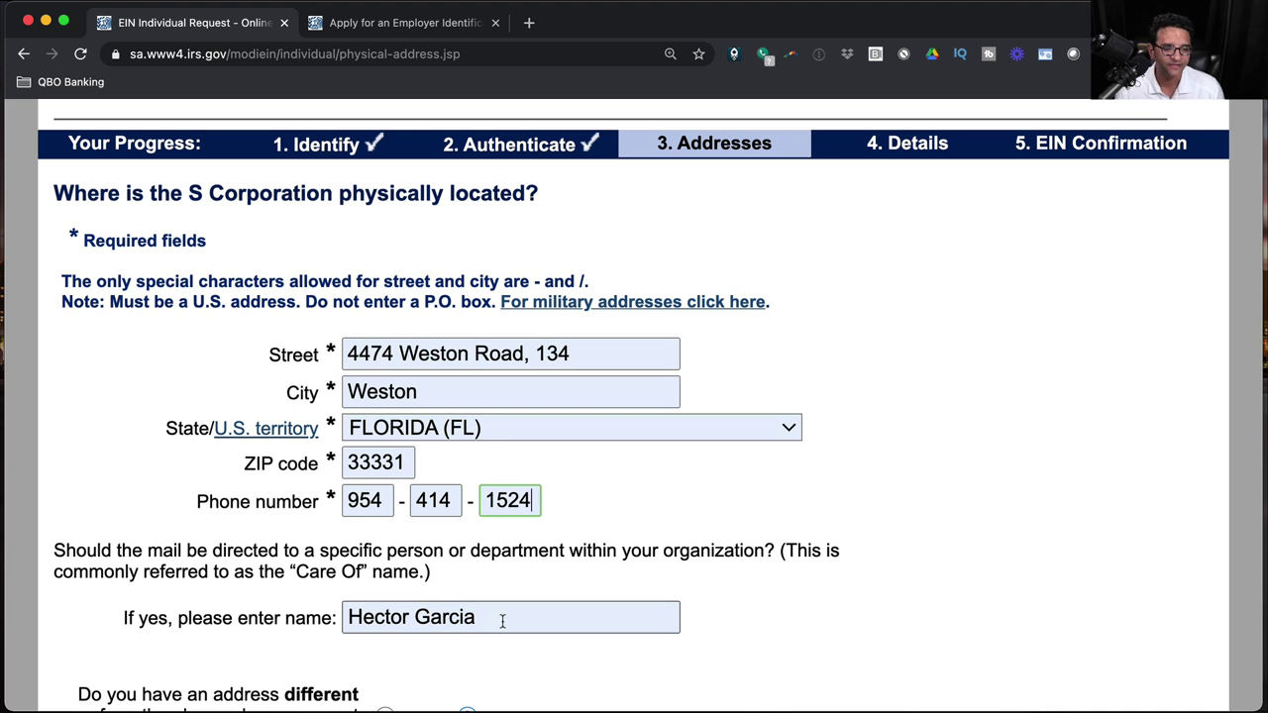
left_click(57, 549)
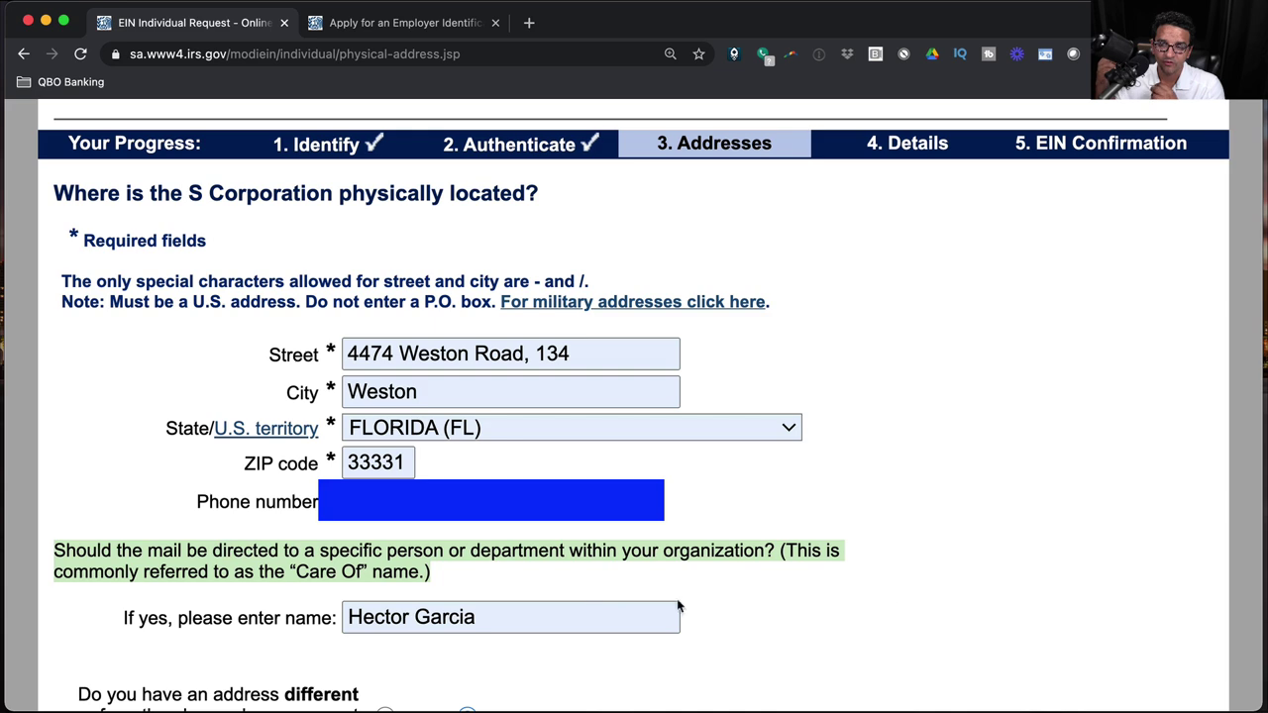
Step: Enter the care-of name, answer No to a separate mailing address, and submit
left_click(416, 616)
left_click_drag(466, 616, 220, 607)
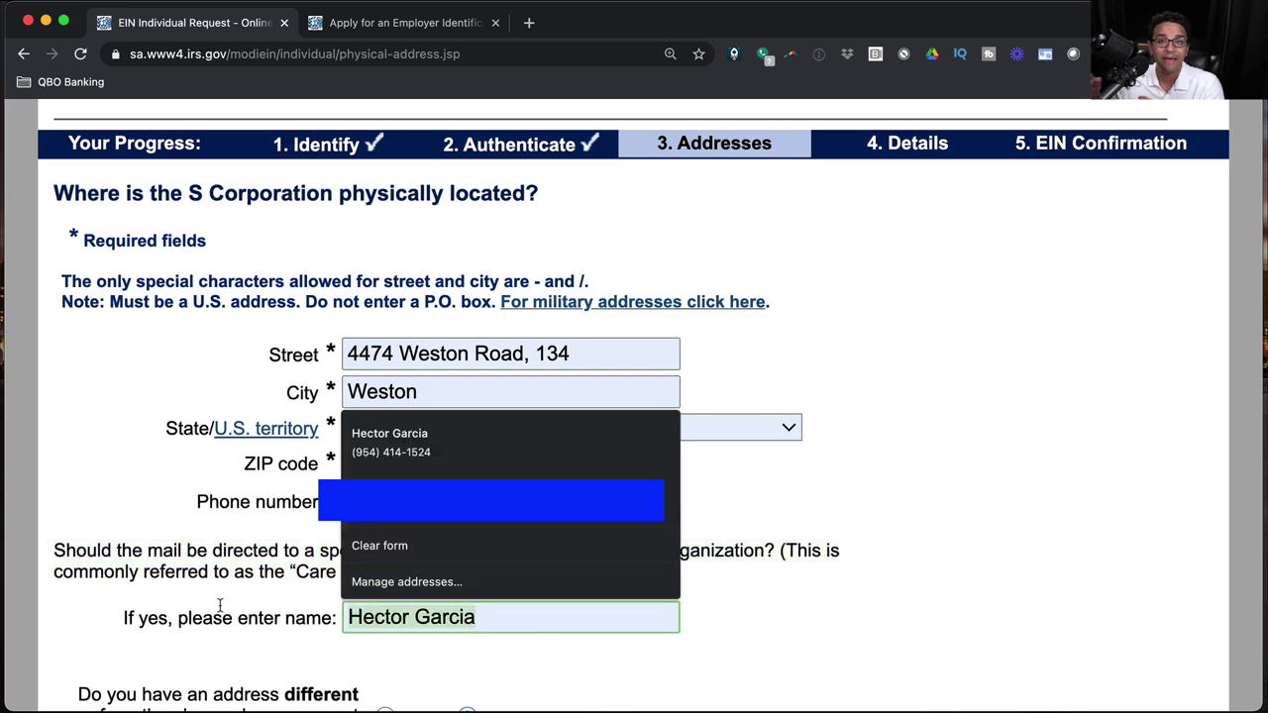
left_click(395, 608)
scroll(802, 611, "down", 1)
scroll(803, 610, "down", 1)
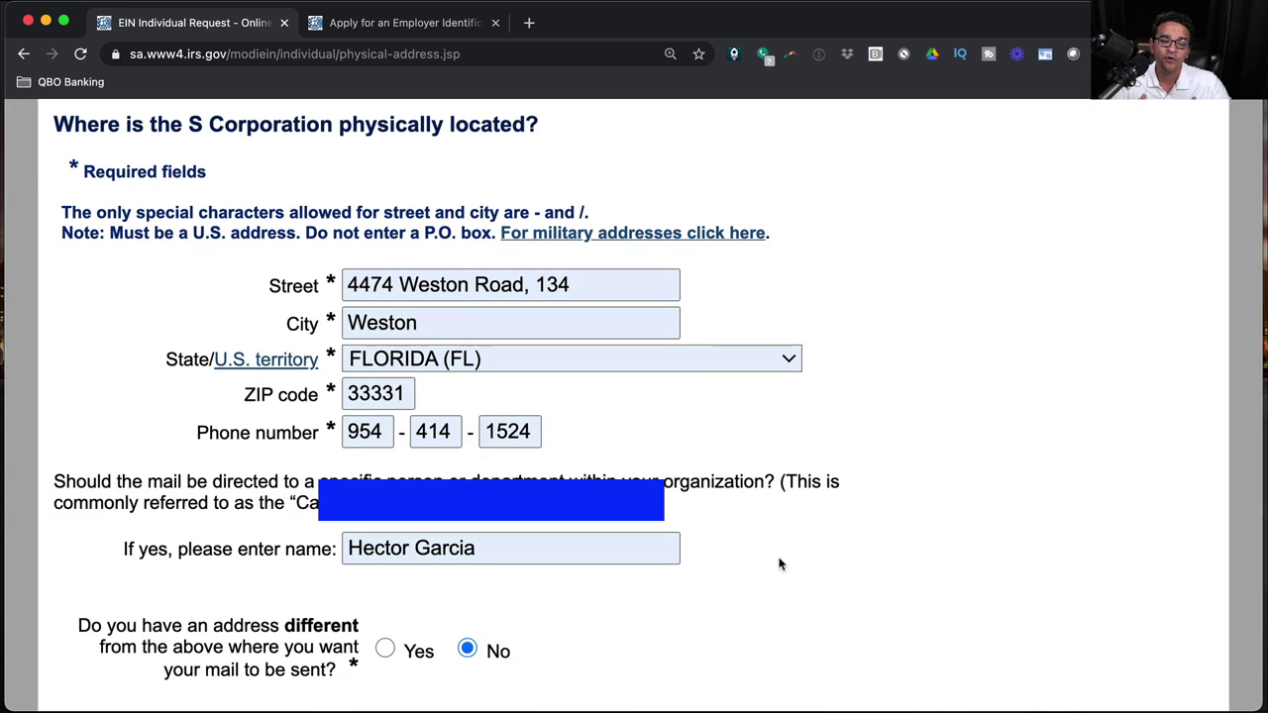
scroll(778, 565, "down", 4)
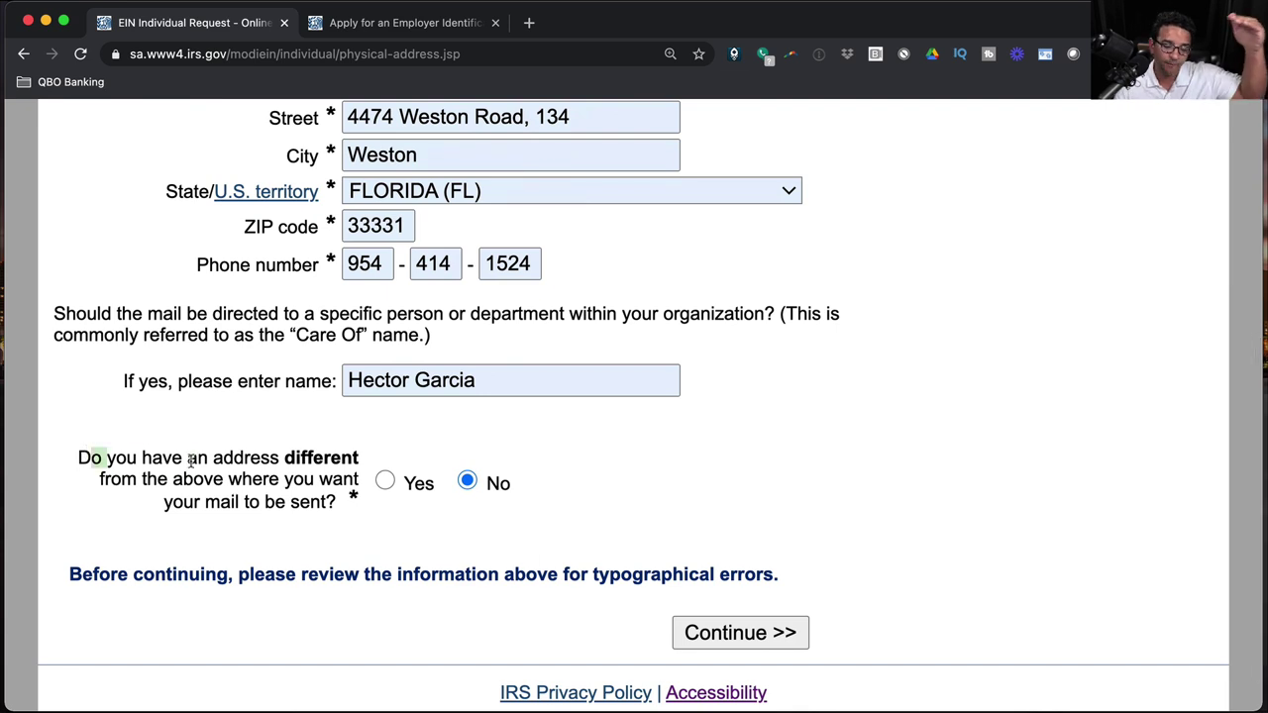
left_click(147, 456)
left_click(490, 483)
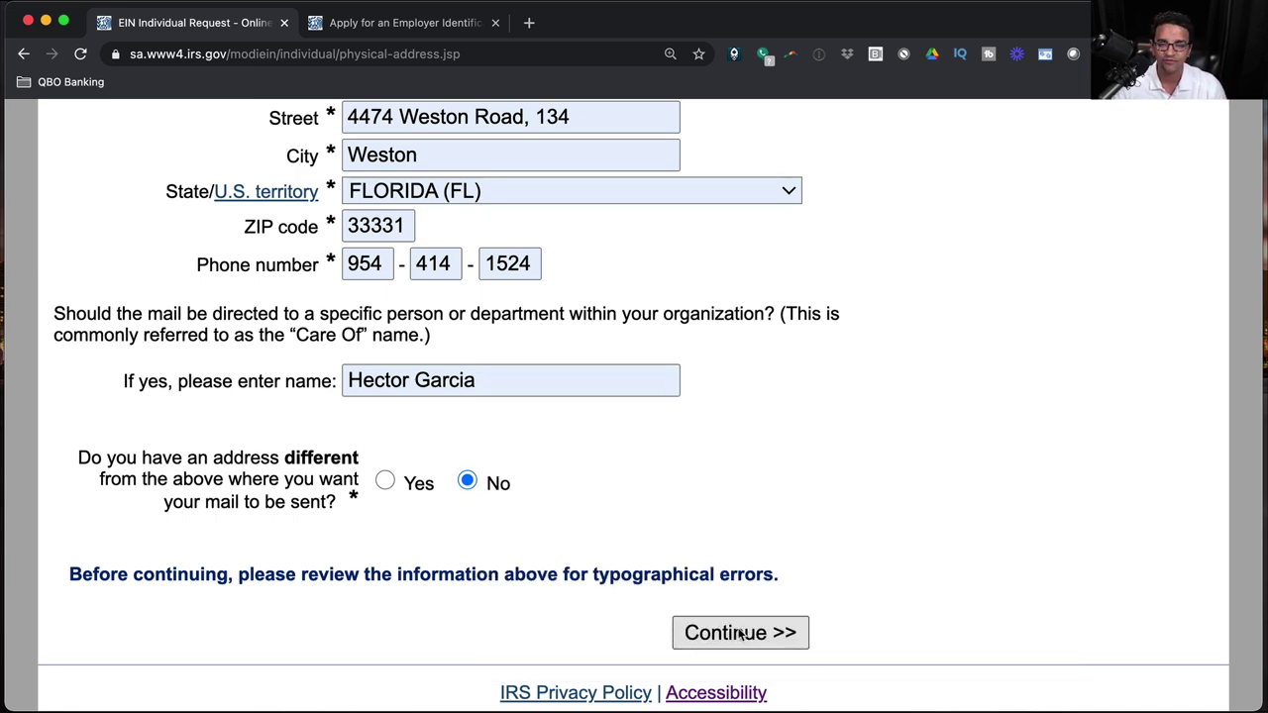
left_click(741, 632)
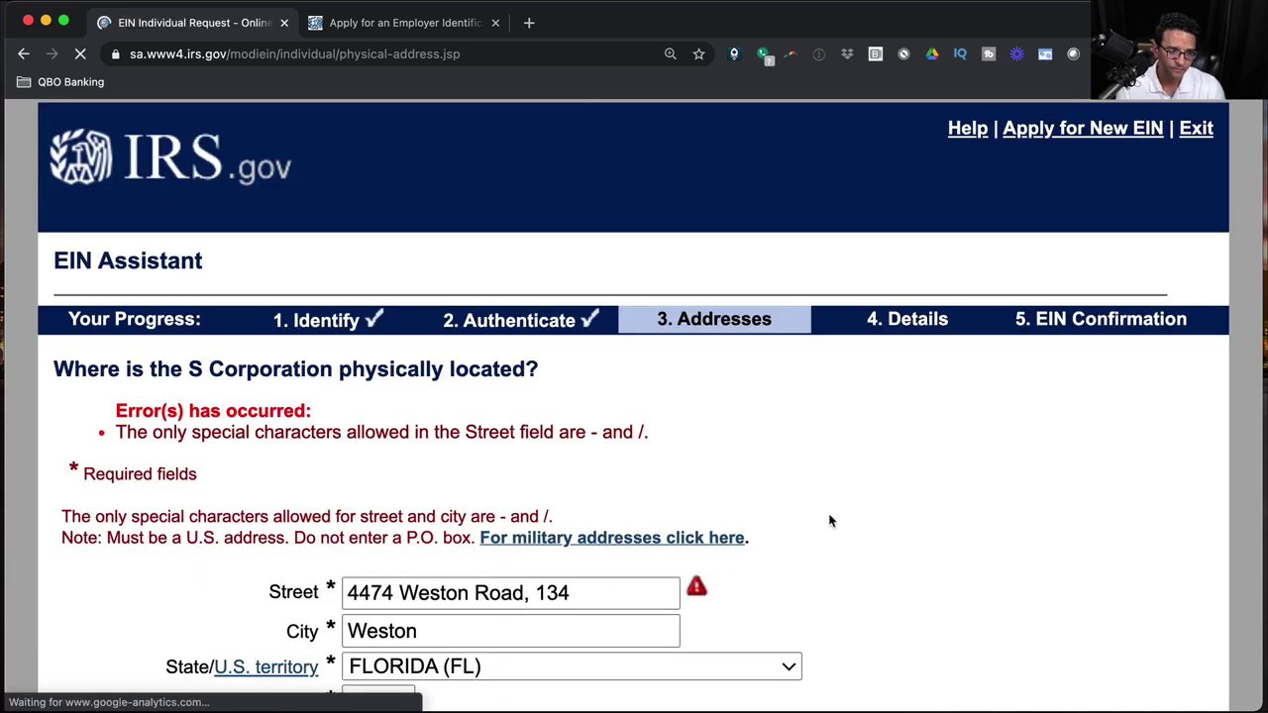
Step: Fix the rejected street address by removing the comma and adding 'Unit', then resubmit
scroll(830, 521, "down", 1)
scroll(830, 521, "down", 3)
left_click(539, 461)
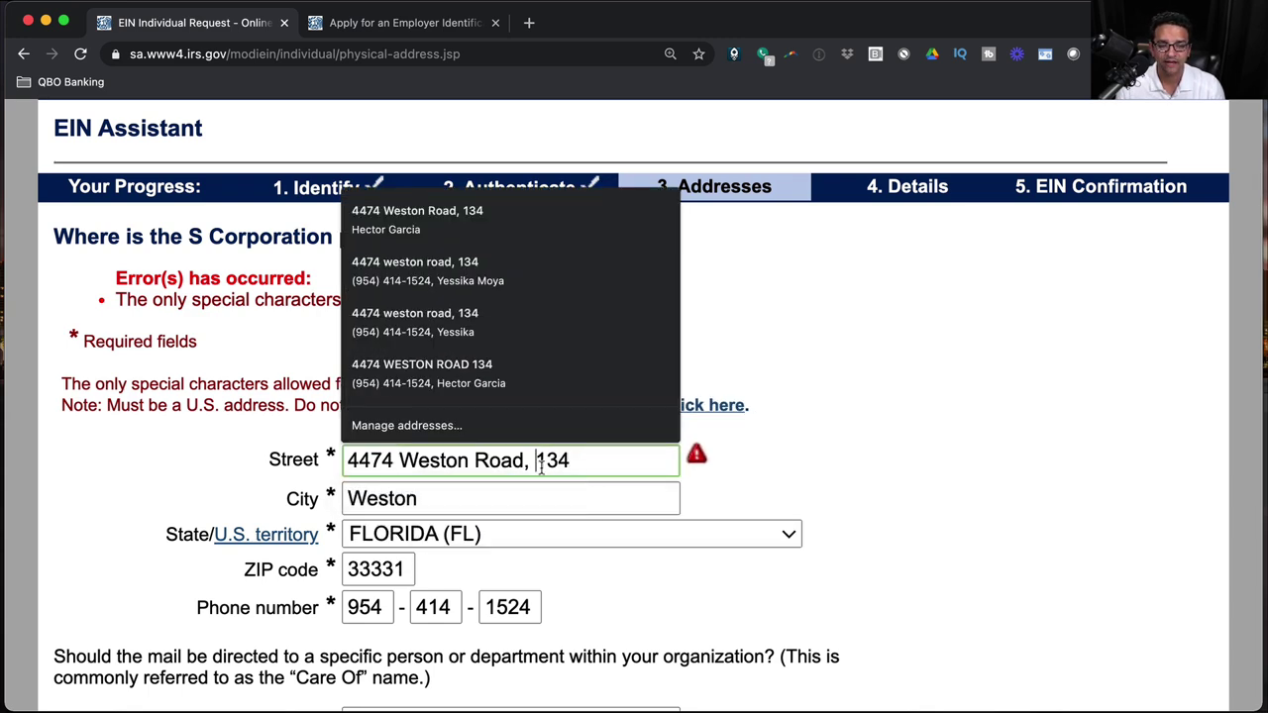
left_click(541, 462)
key("BackSpace")
key("BackSpace")
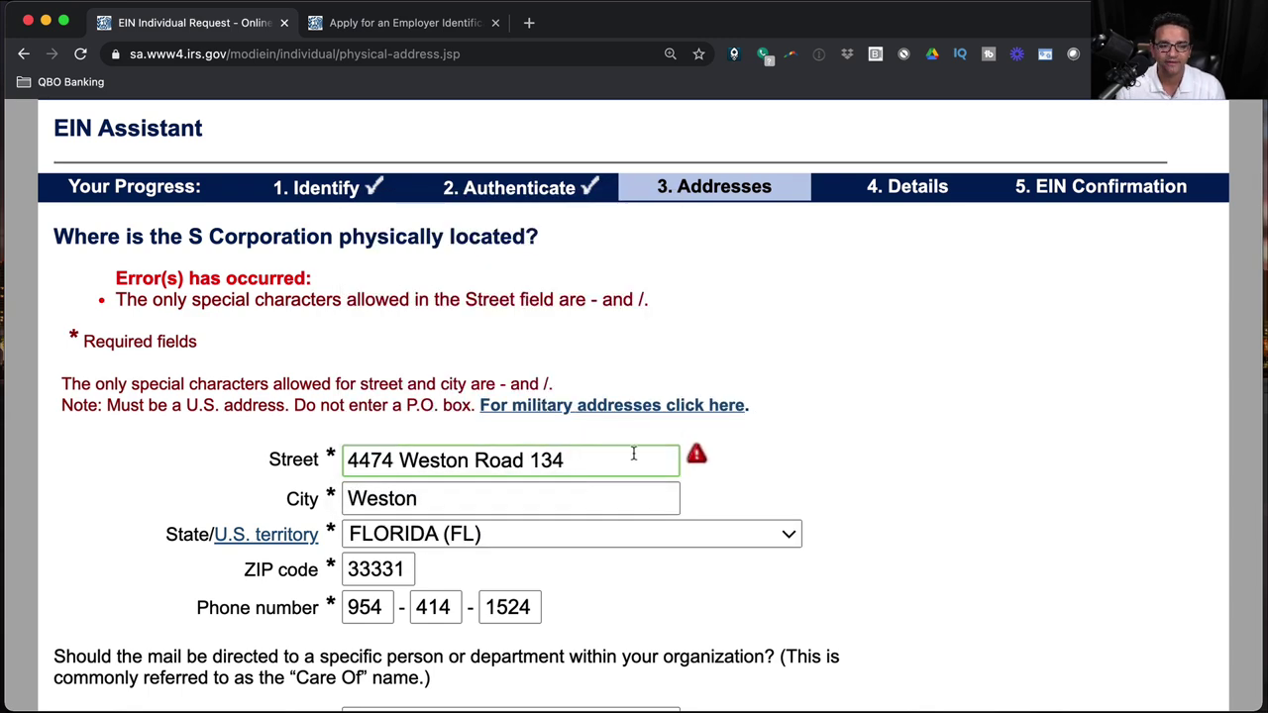
left_click(531, 461)
type("Unit")
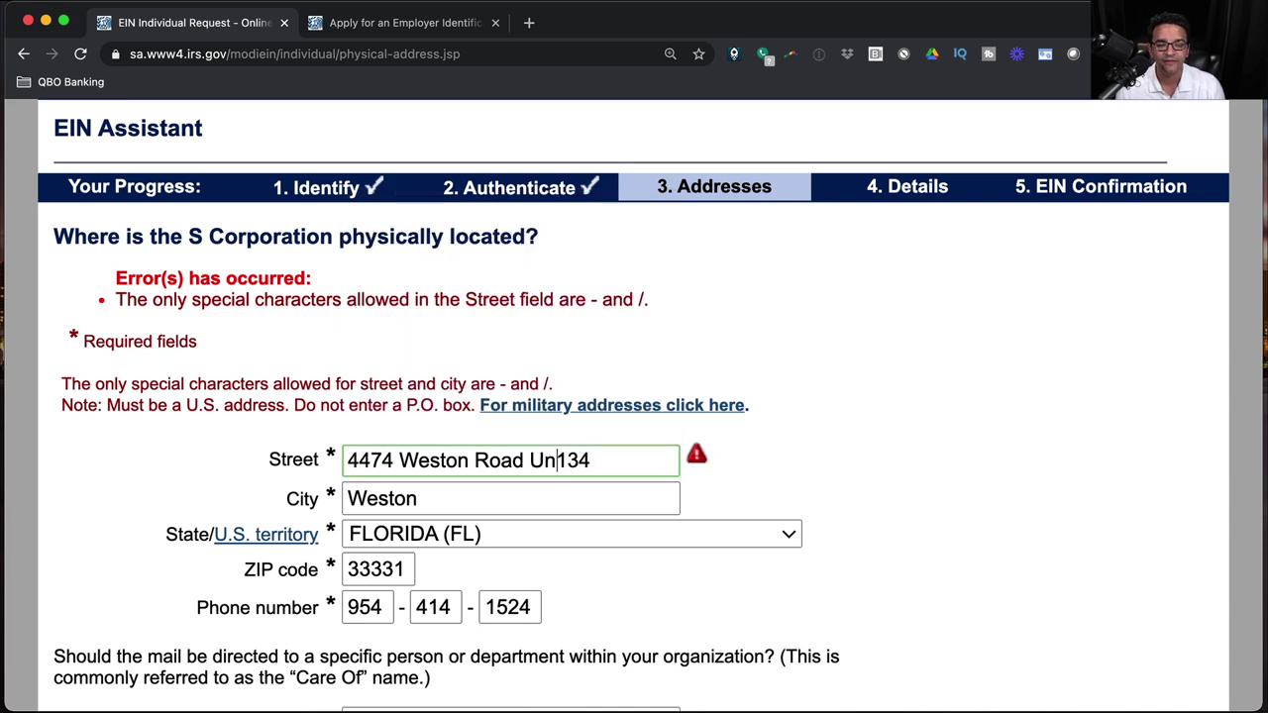
left_click(954, 481)
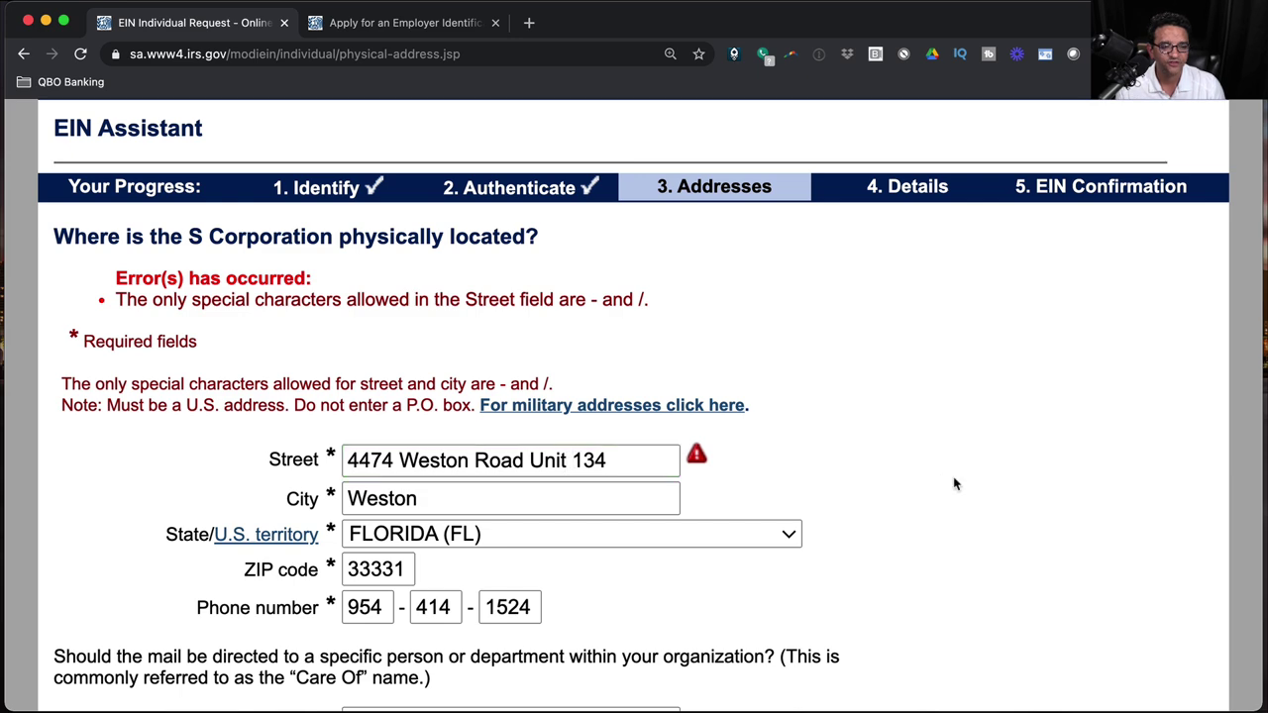
scroll(925, 514, "down", 1)
scroll(925, 514, "down", 4)
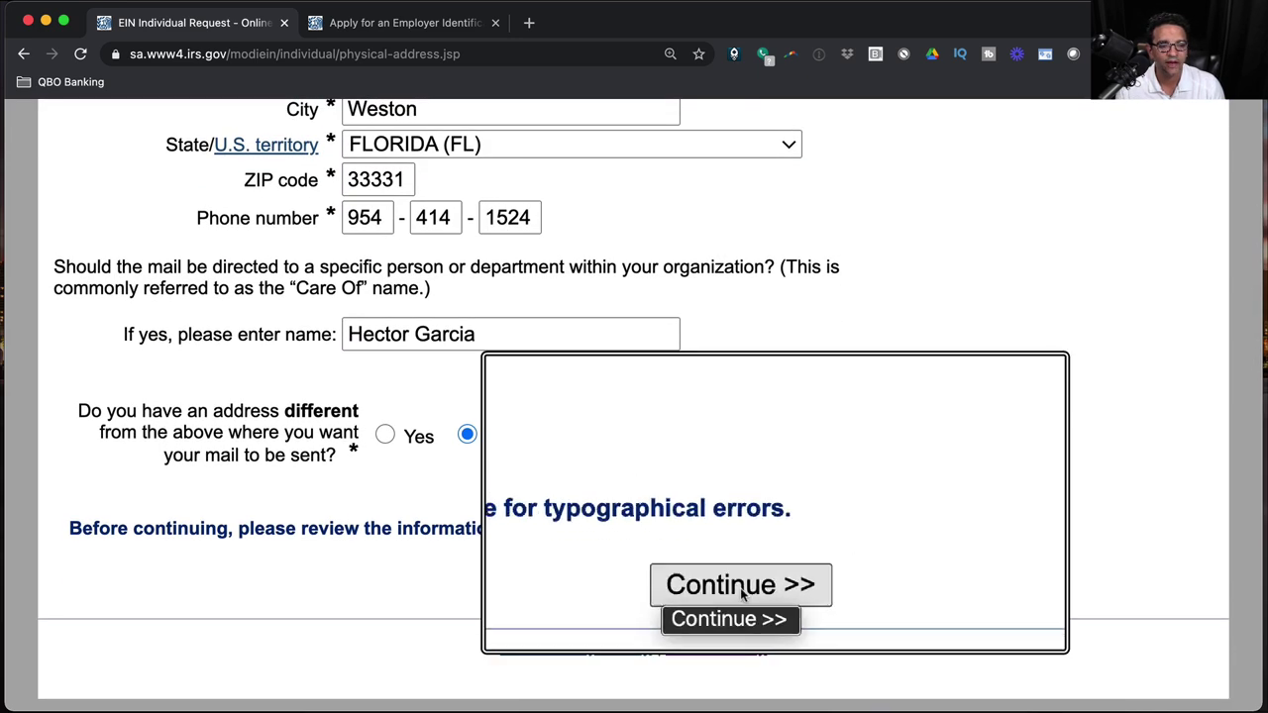
left_click(741, 586)
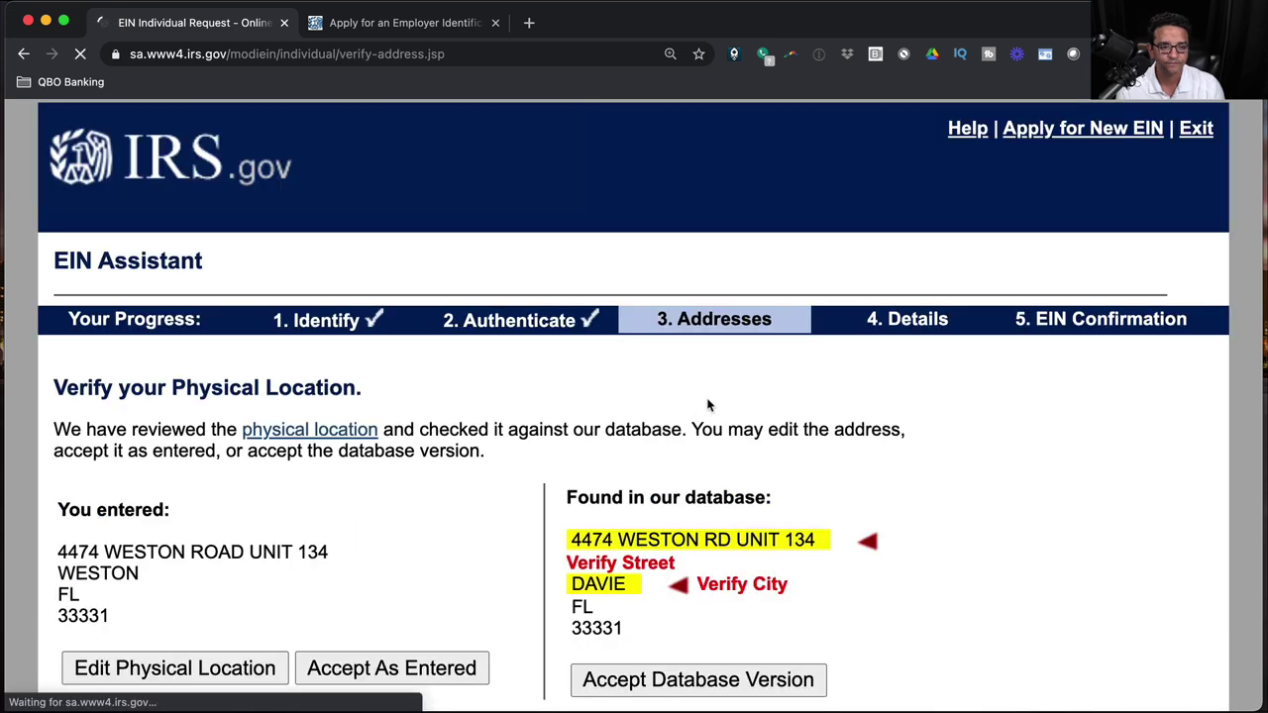
Step: Accept the IRS database version of the corporation's physical address
scroll(897, 471, "down", 2)
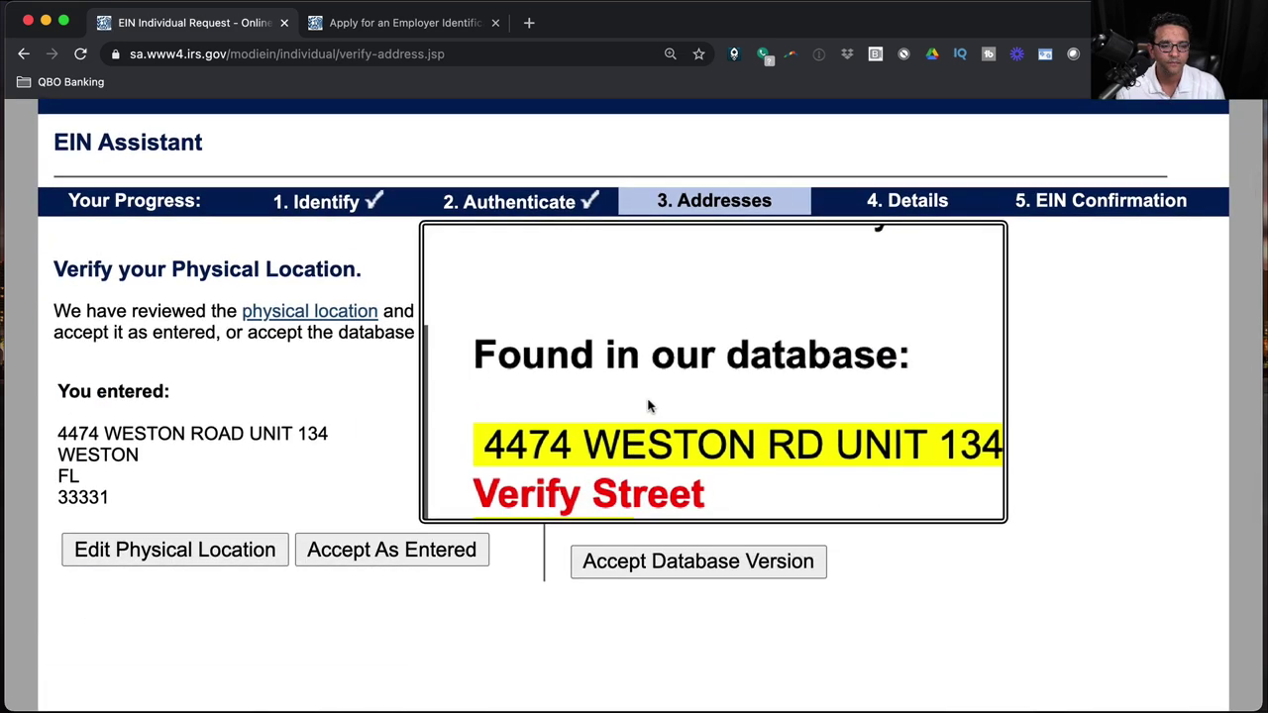
left_click(704, 560)
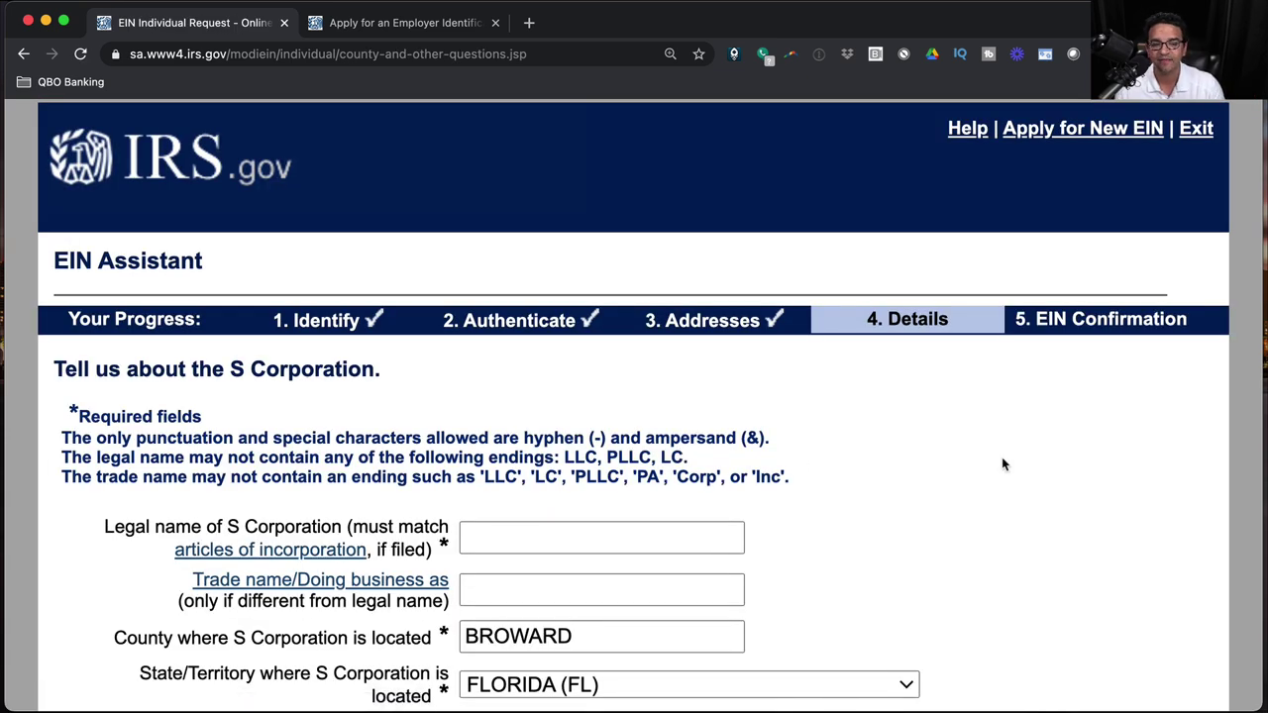
Step: Enter the legal name as 'QBK Tax Services Inc', without the comma before Inc
scroll(973, 464, "down", 5)
scroll(998, 481, "up", 1)
left_click(485, 267)
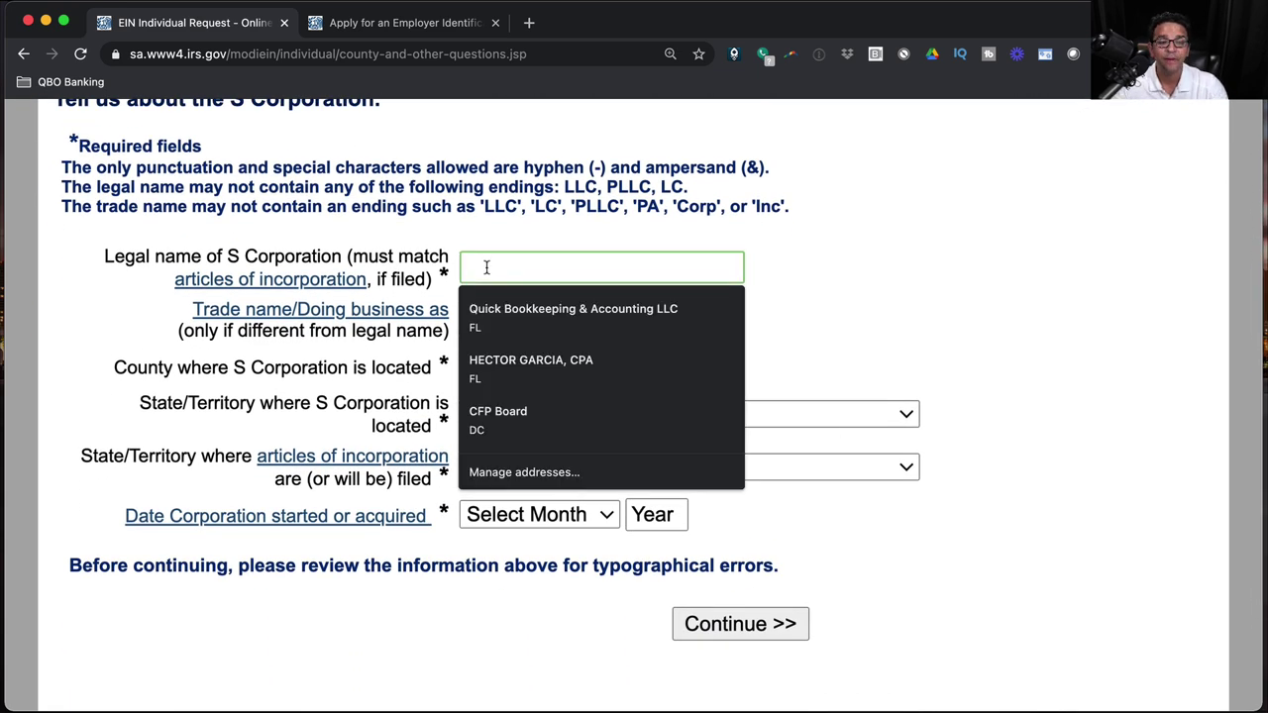
type("QBK Tax Services,")
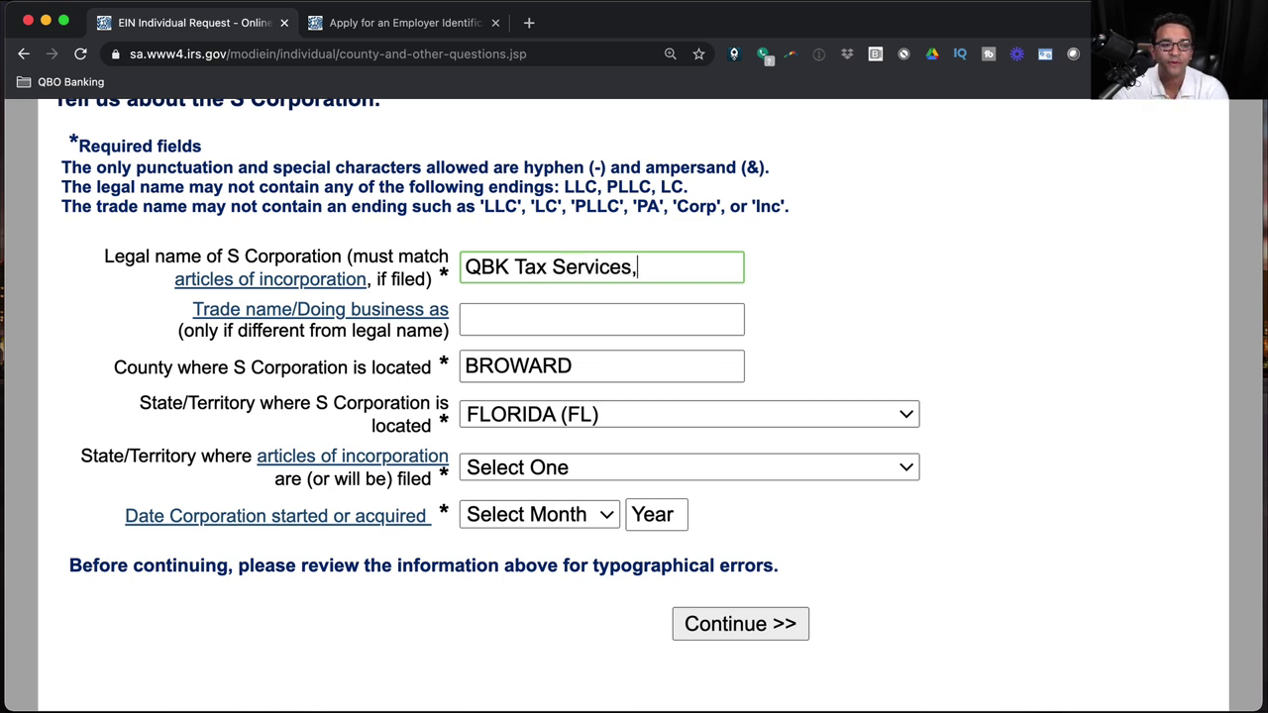
type(" Inc")
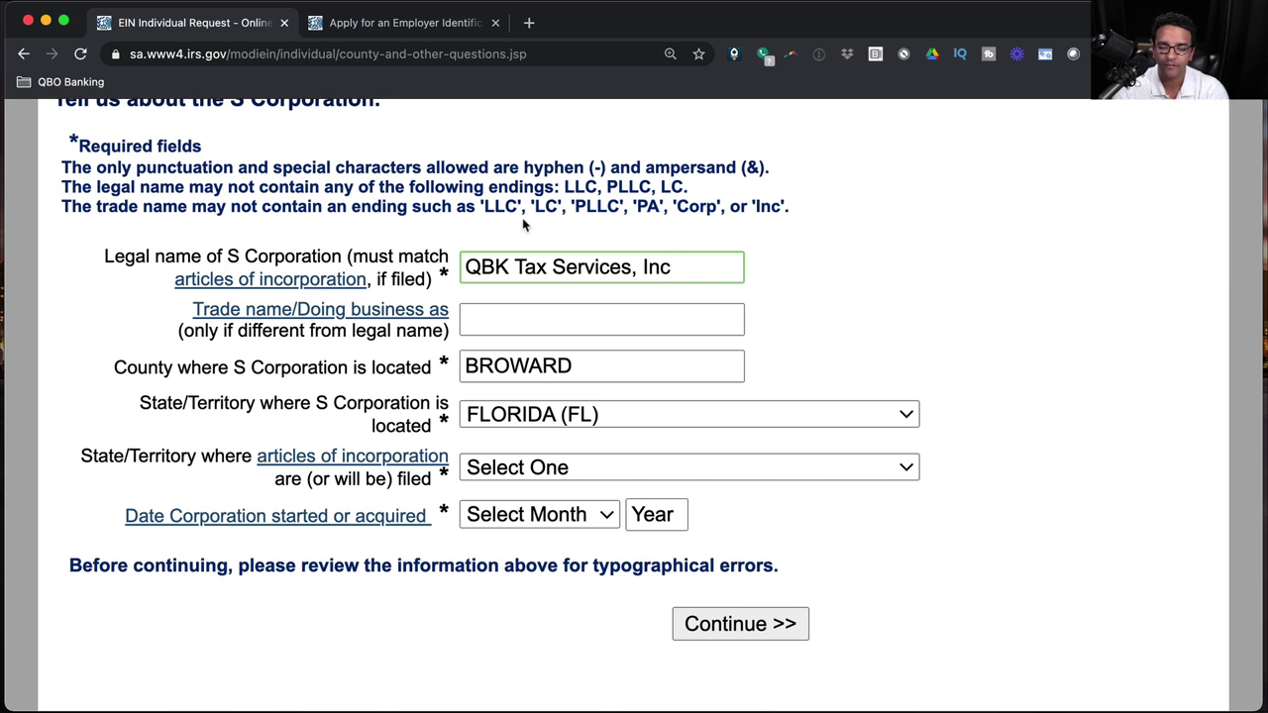
left_click_drag(163, 206, 790, 206)
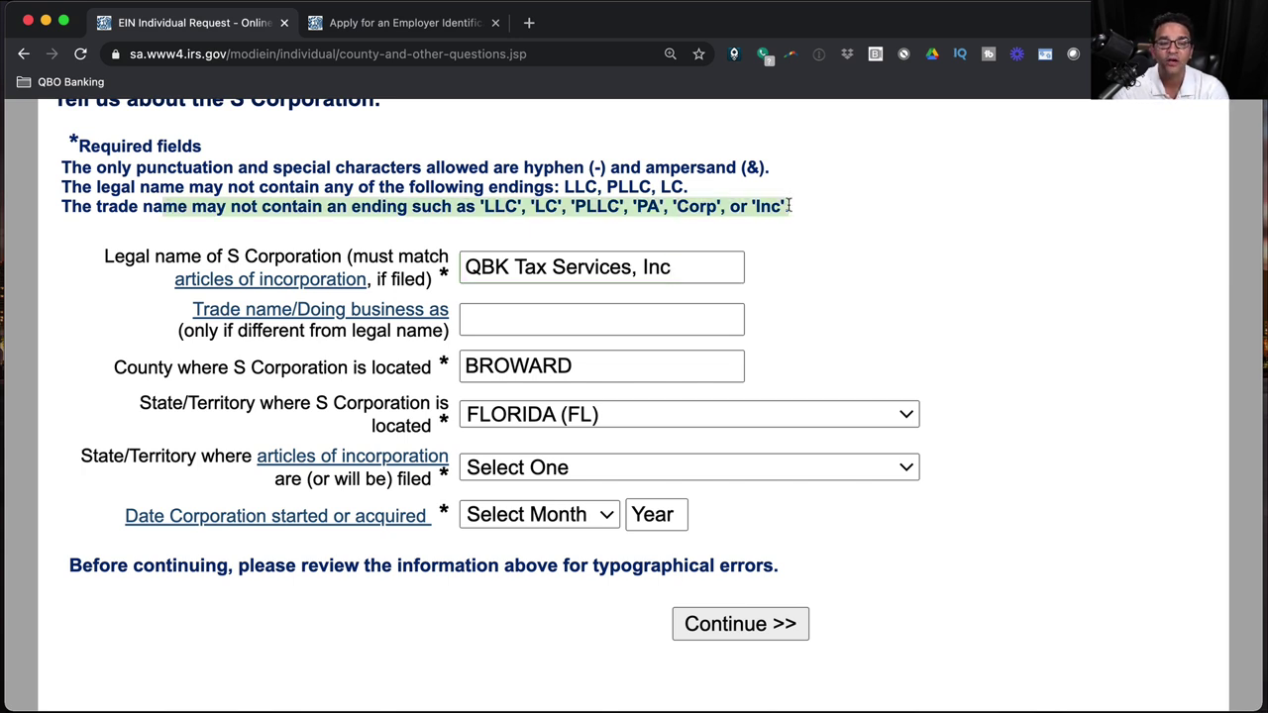
left_click(639, 267)
left_click_drag(637, 267, 740, 270)
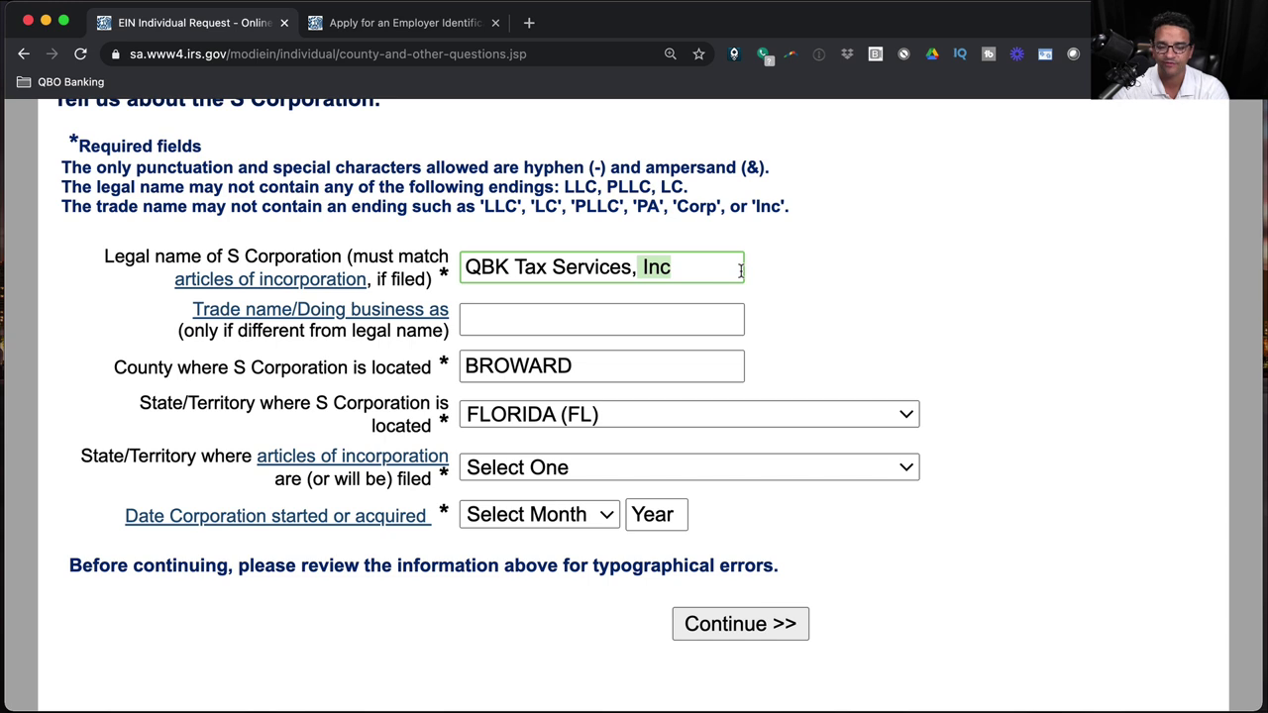
key("BackSpace")
key("BackSpace")
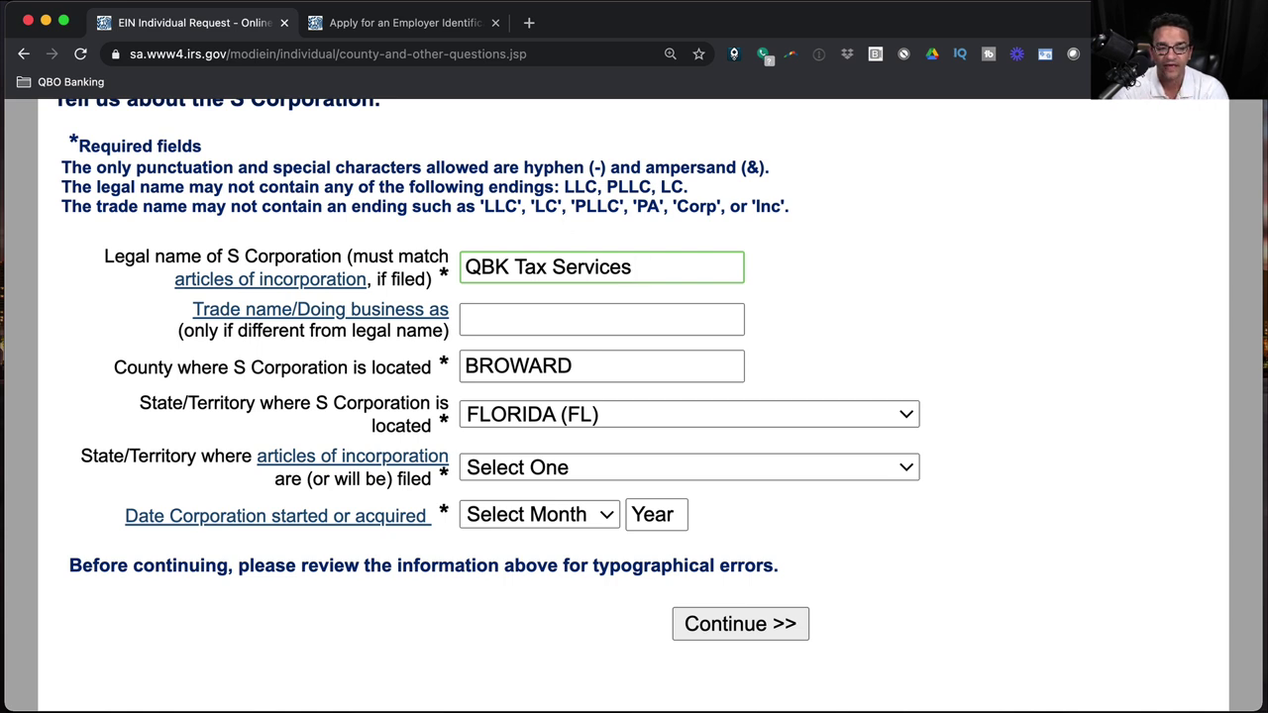
type("INC")
key("BackSpace")
key("BackSpace")
key("BackSpace")
type("Inc")
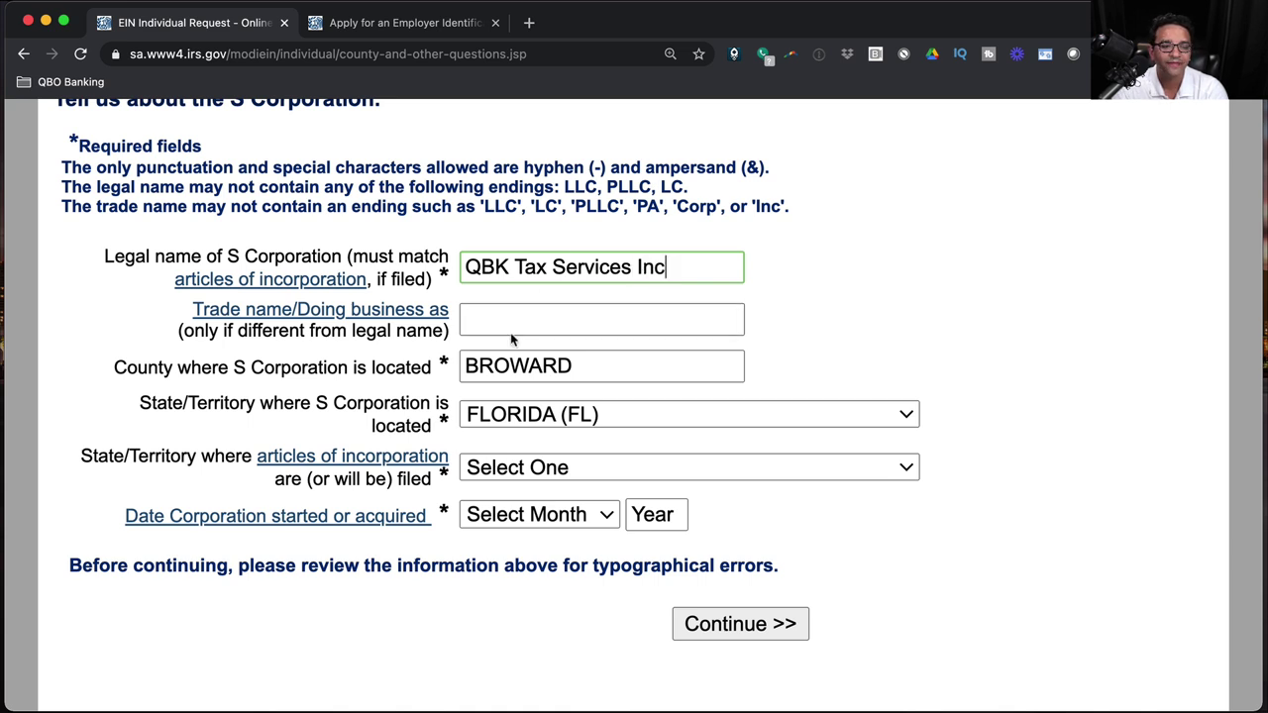
Step: Enter 'Quick Bookkeeping' as the trade name
left_click(512, 320)
left_click(985, 297)
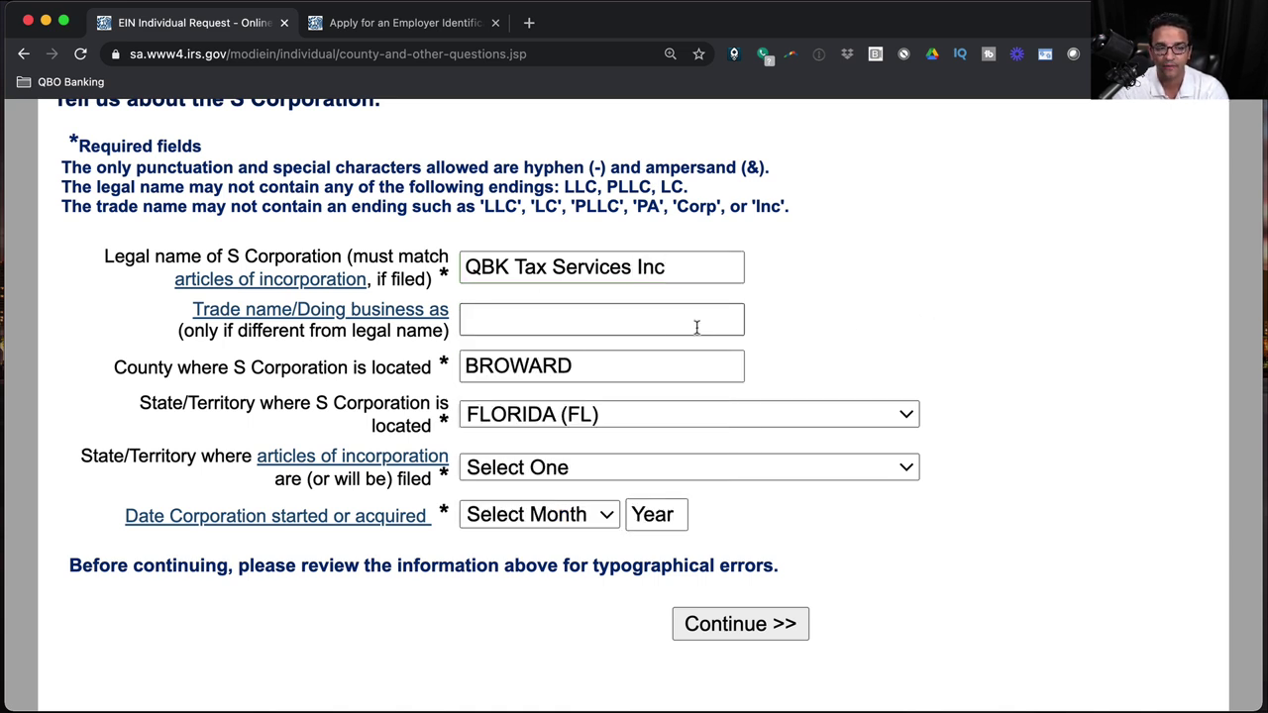
left_click(566, 317)
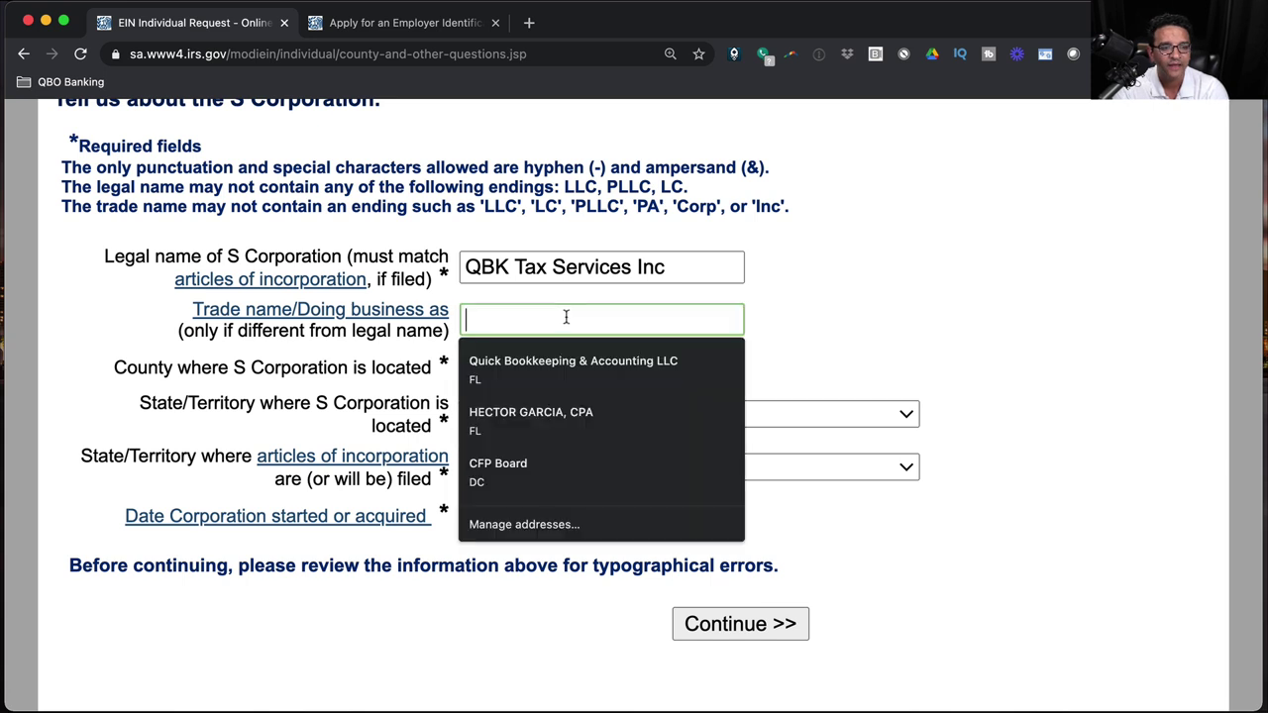
type("Quick Bookkeeping")
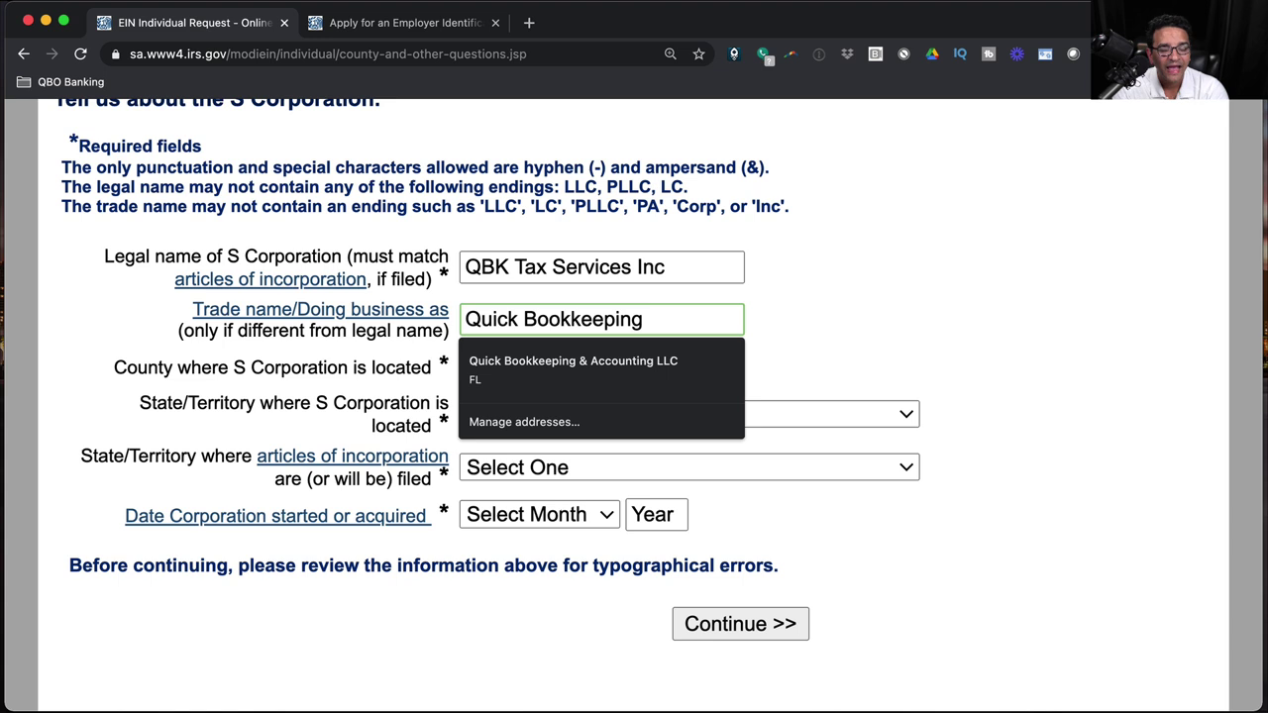
key("Down")
key("Return")
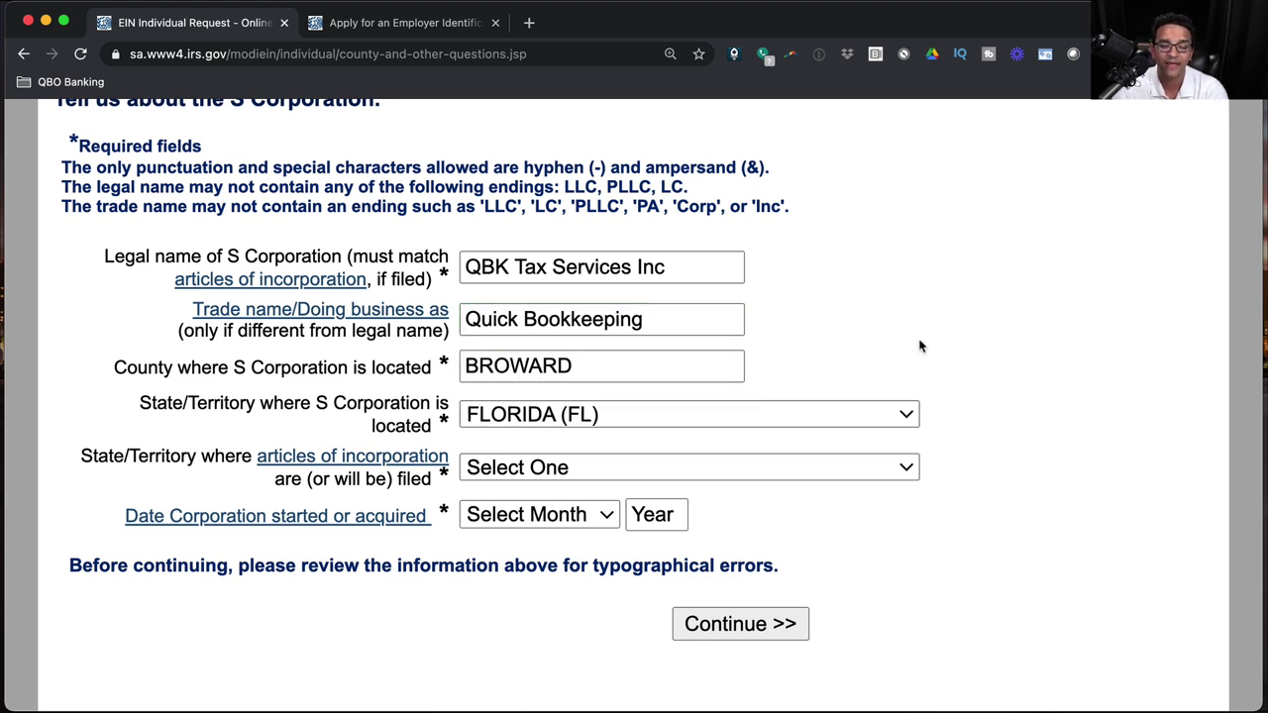
Step: Confirm Broward County and Florida, and choose FLORIDA as the articles of incorporation state
left_click(621, 367)
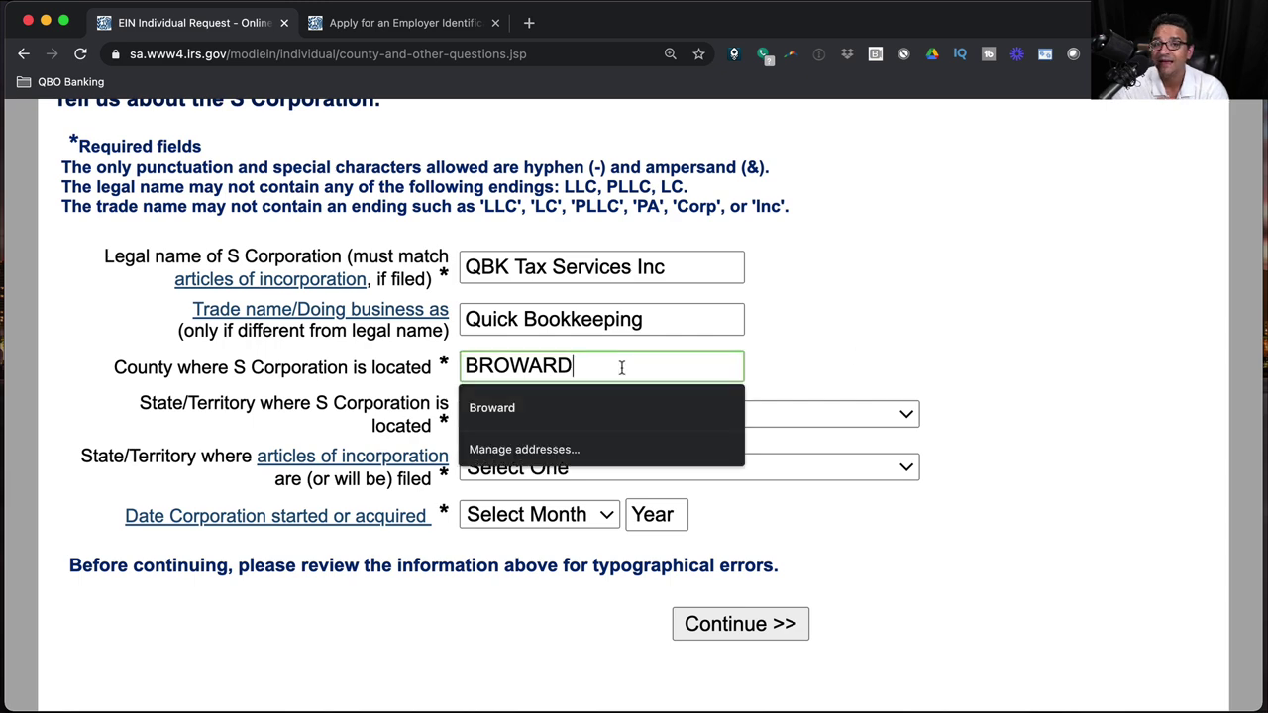
key("Tab")
left_click(548, 413)
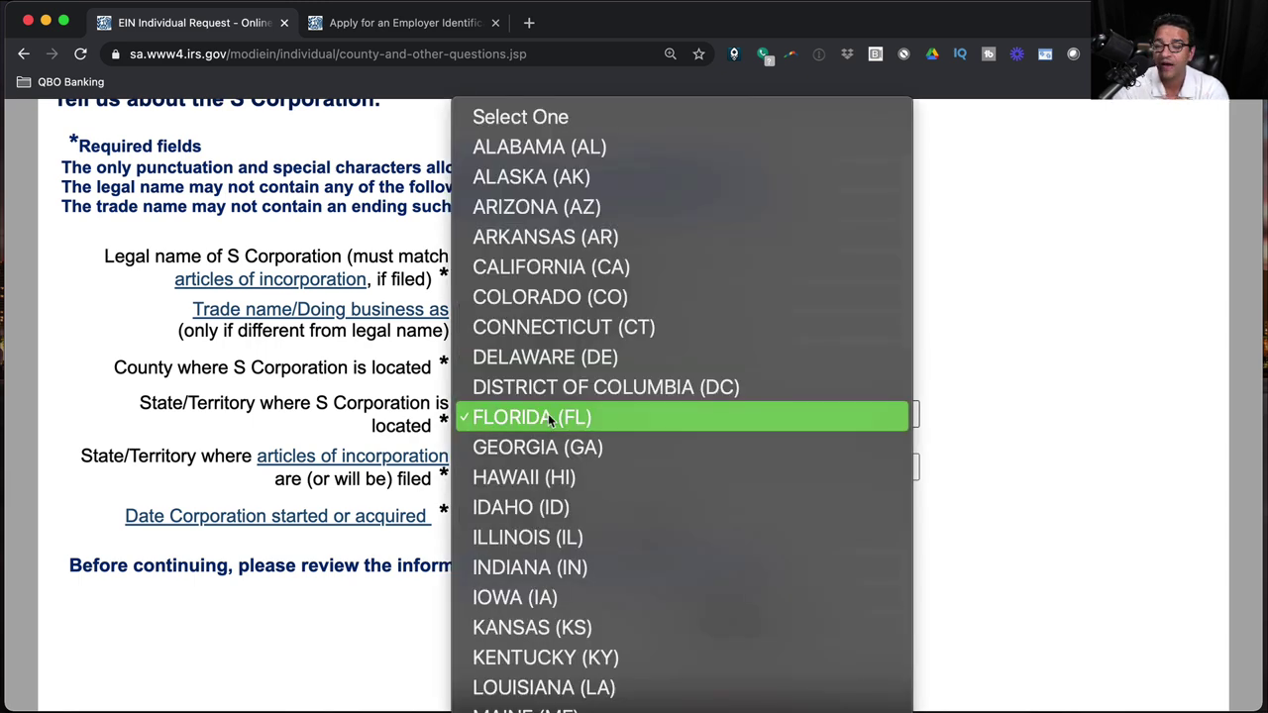
left_click(548, 416)
left_click(585, 468)
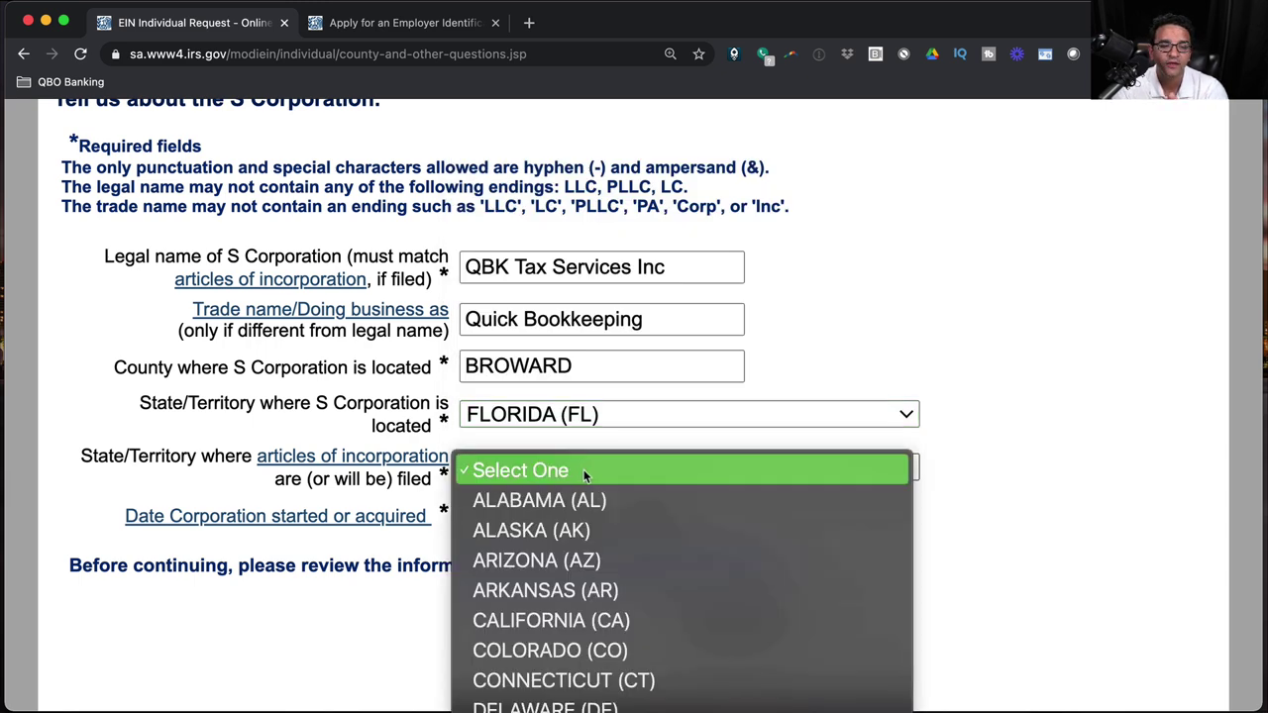
left_click(583, 471)
key("f")
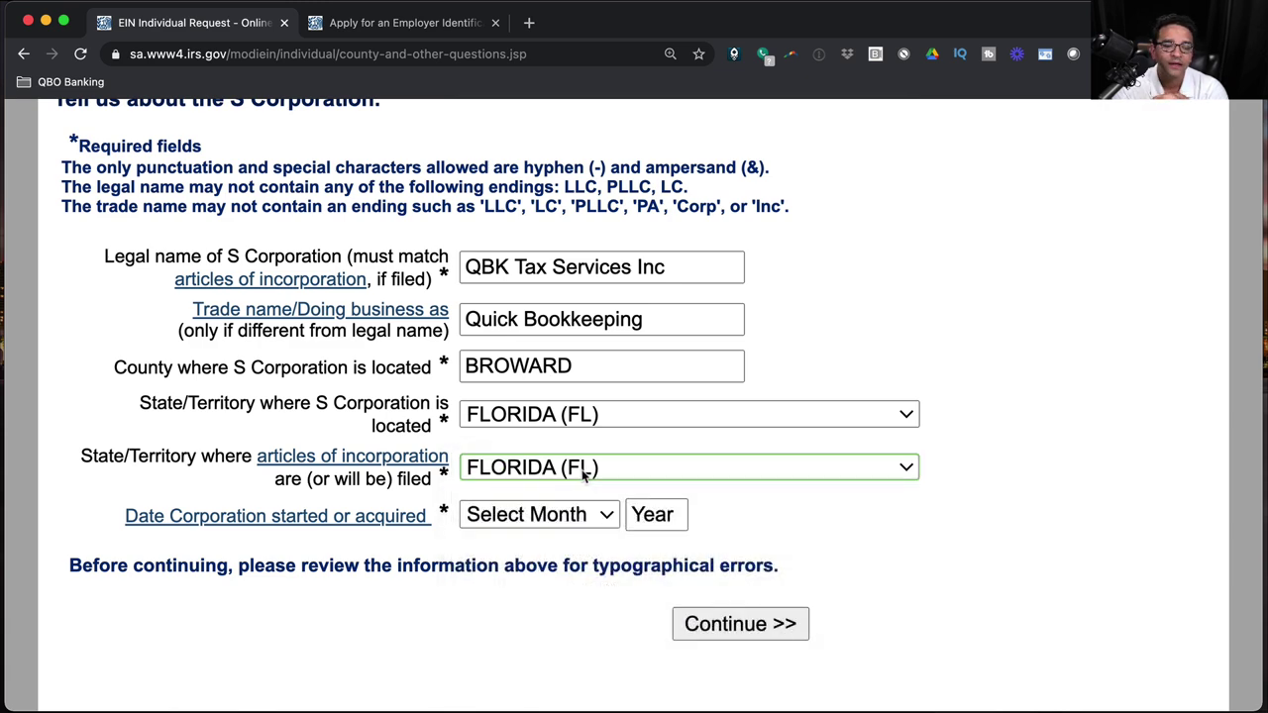
Step: Set the business start date to JANUARY 2021 and submit the S Corporation details
left_click(580, 515)
left_click(520, 546)
left_click(663, 514)
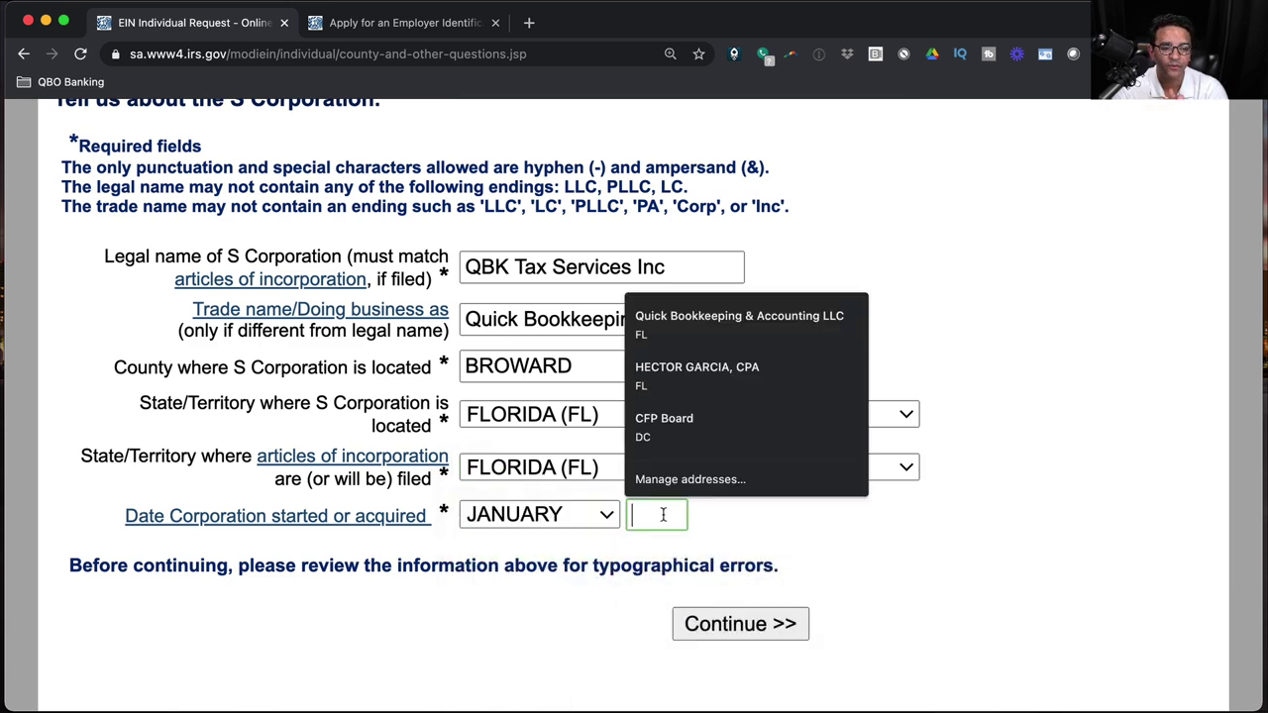
type("2021")
key("Tab")
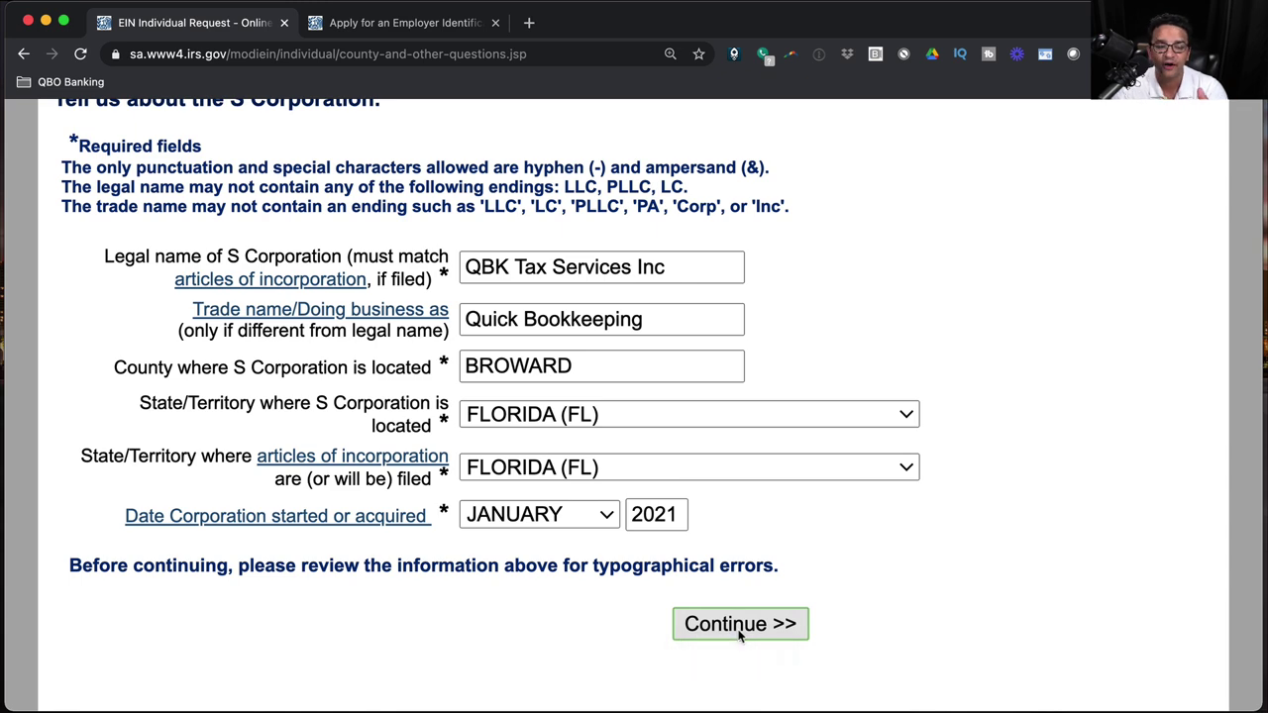
left_click(771, 635)
left_click_drag(166, 234, 445, 243)
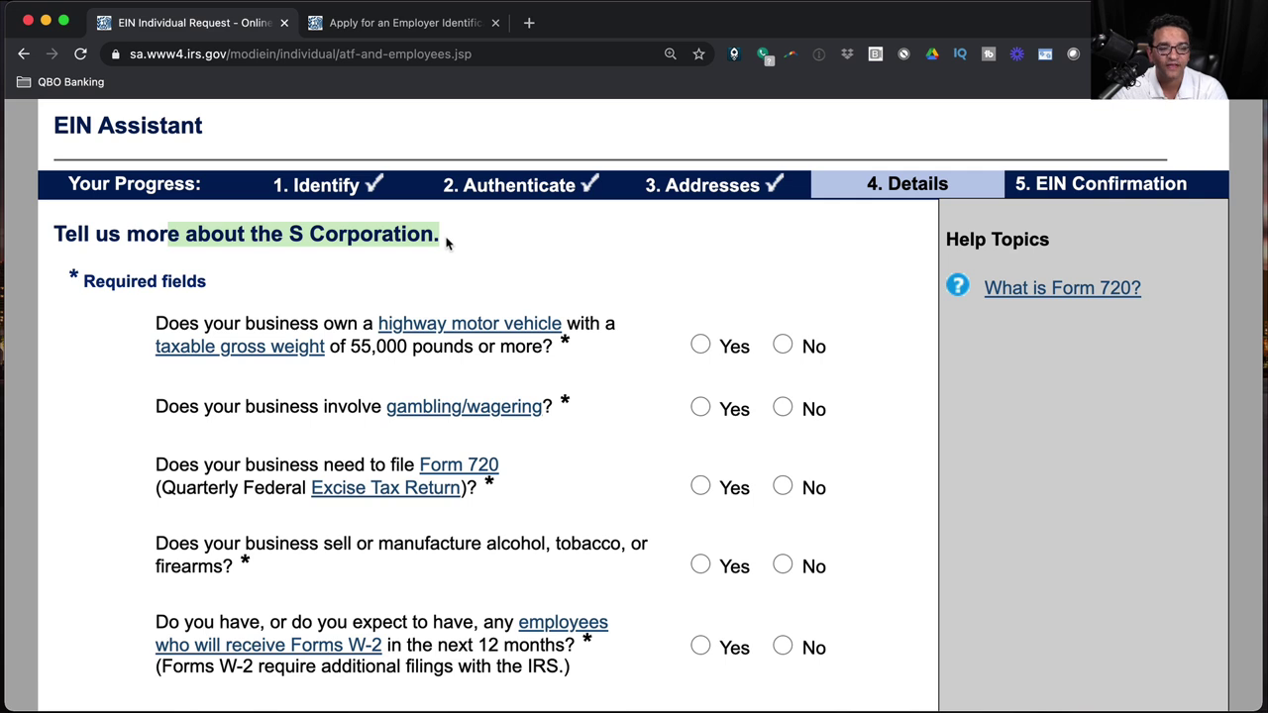
Step: Answer No to the Form 720 and alcohol, tobacco or firearms questions
left_click(416, 273)
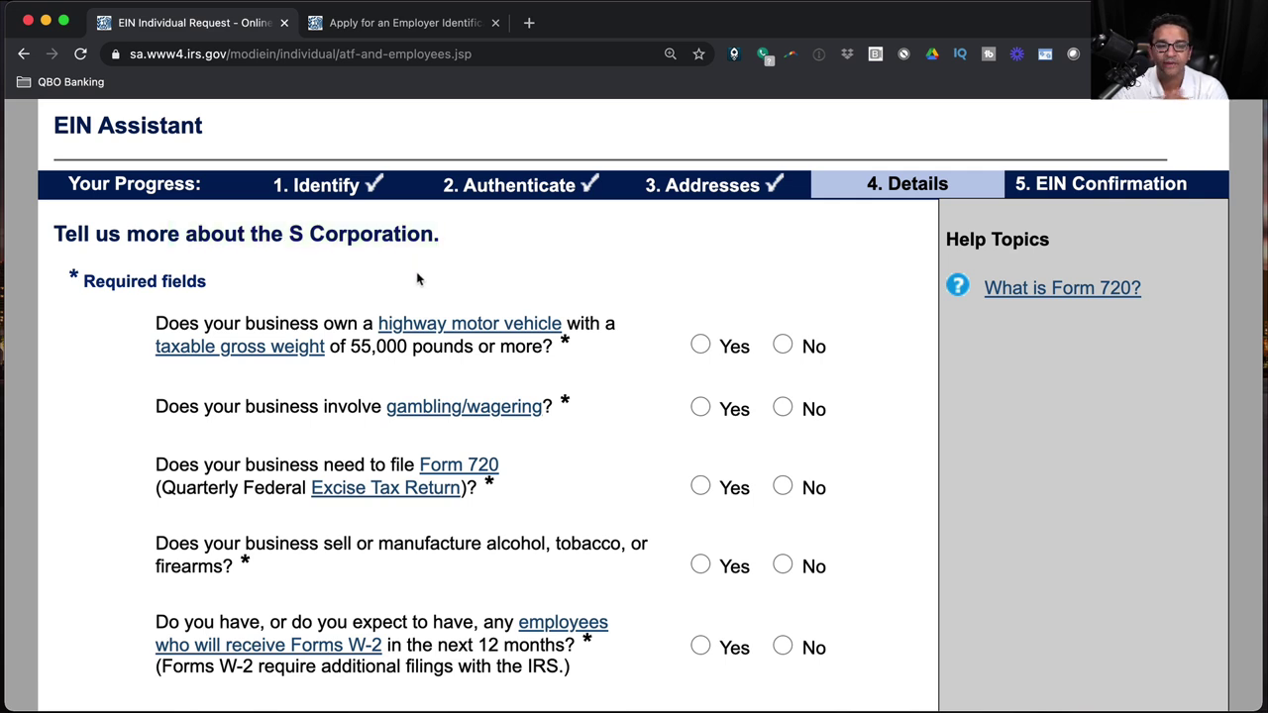
right_click(417, 279)
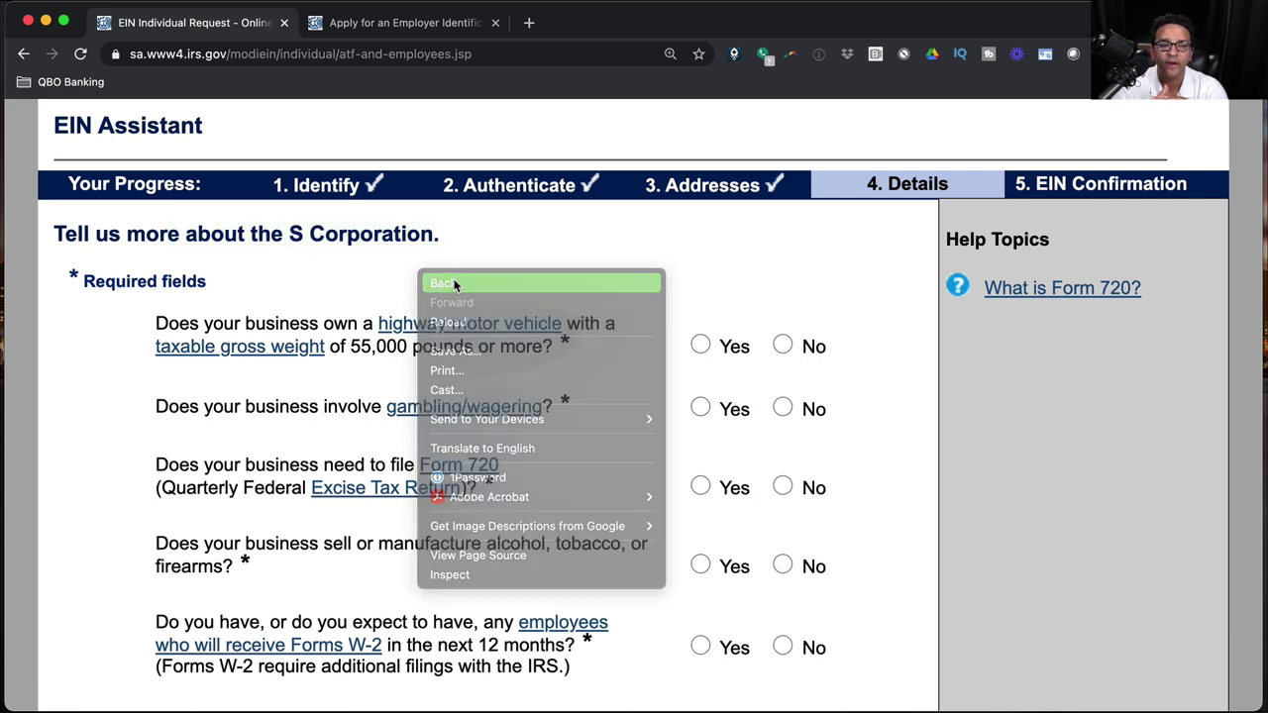
left_click(446, 283)
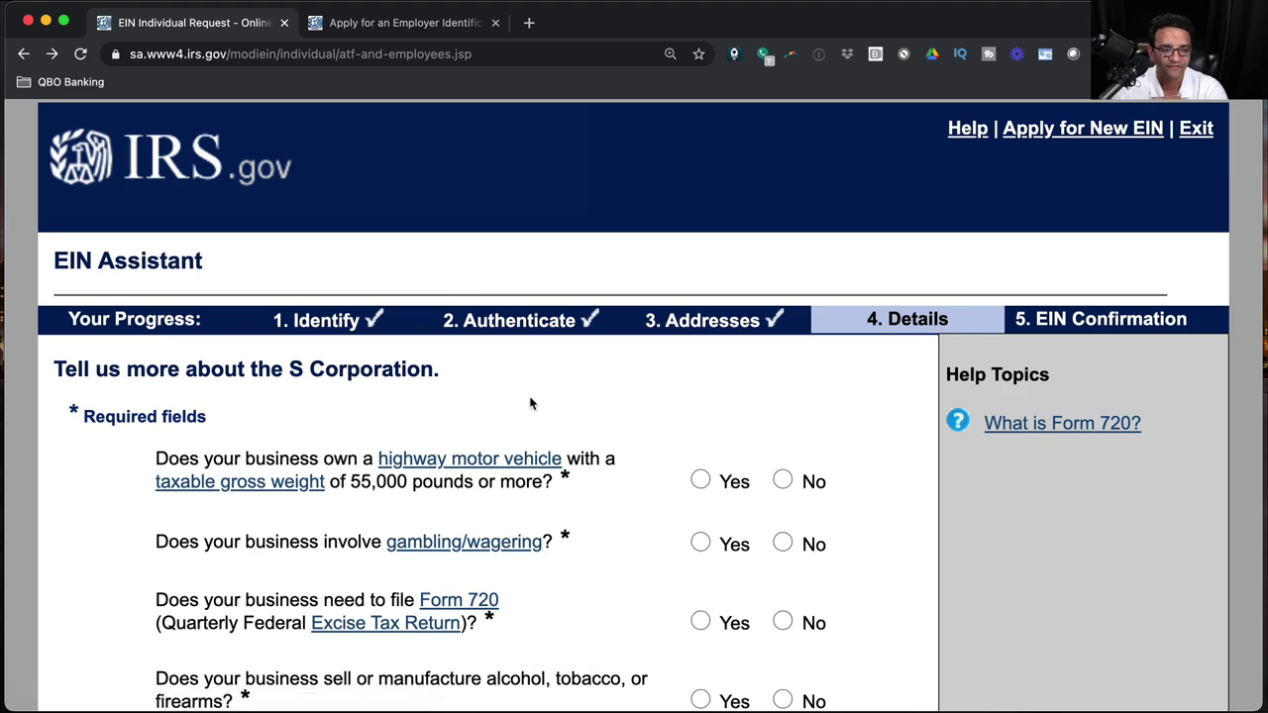
scroll(529, 402, "down", 8)
scroll(531, 399, "up", 8)
scroll(531, 402, "down", 4)
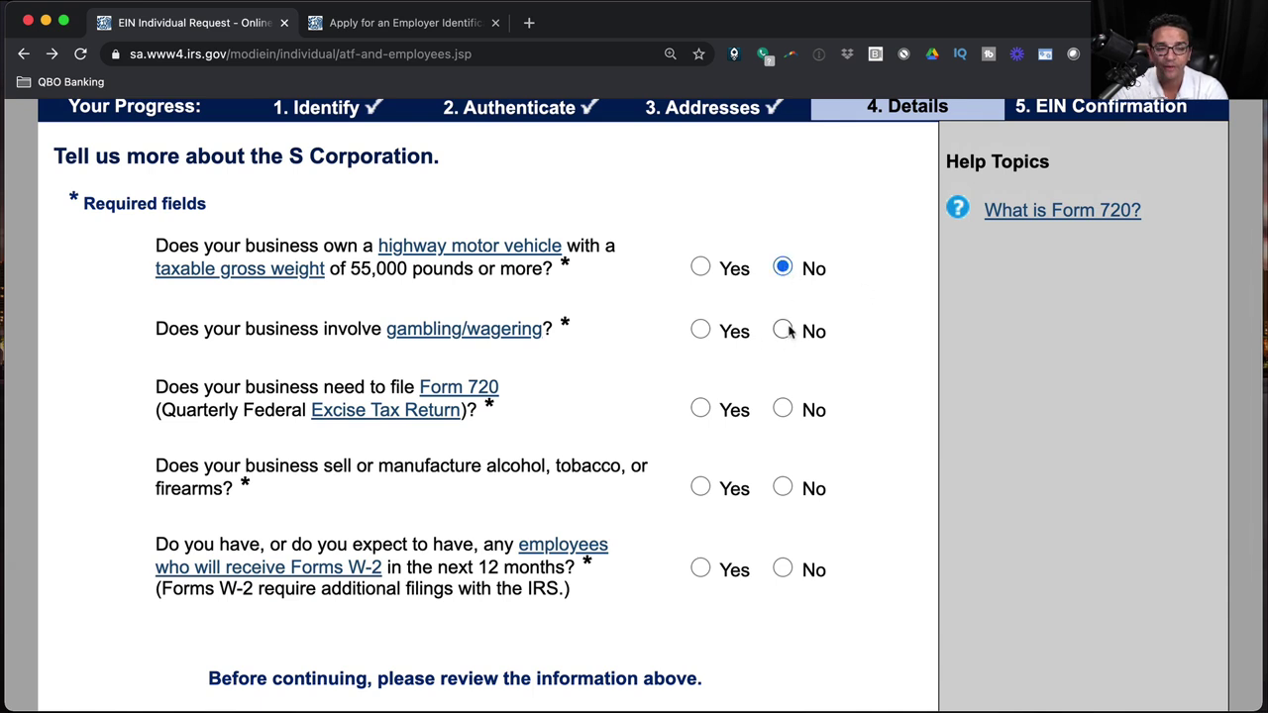
left_click(783, 409)
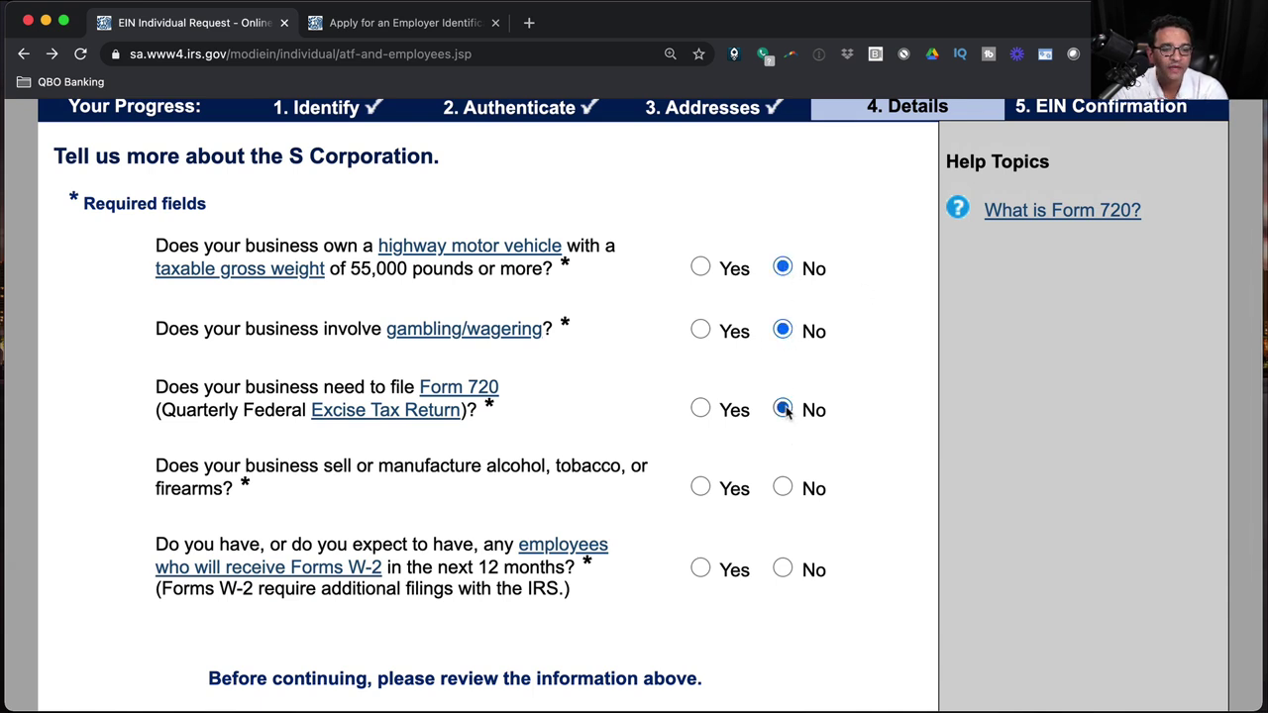
left_click(782, 488)
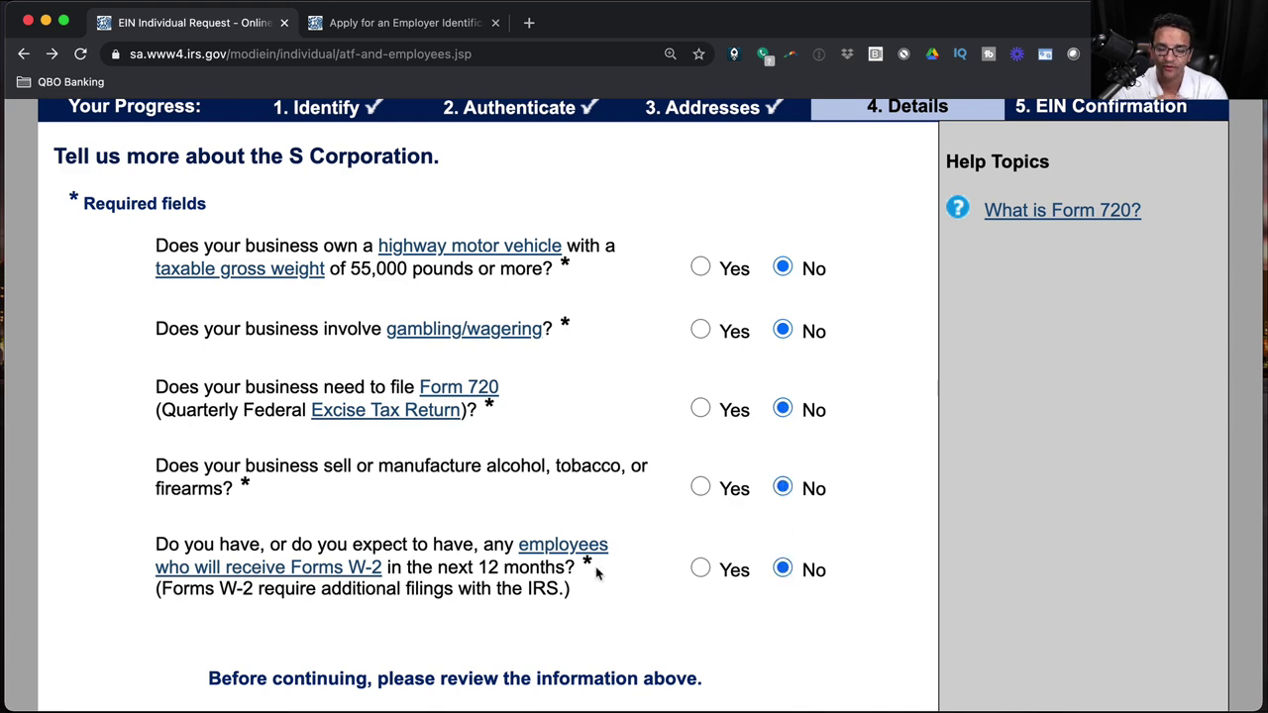
Step: Answer Yes to expecting W-2 employees and submit the business activity answers
scroll(737, 586, "down", 1)
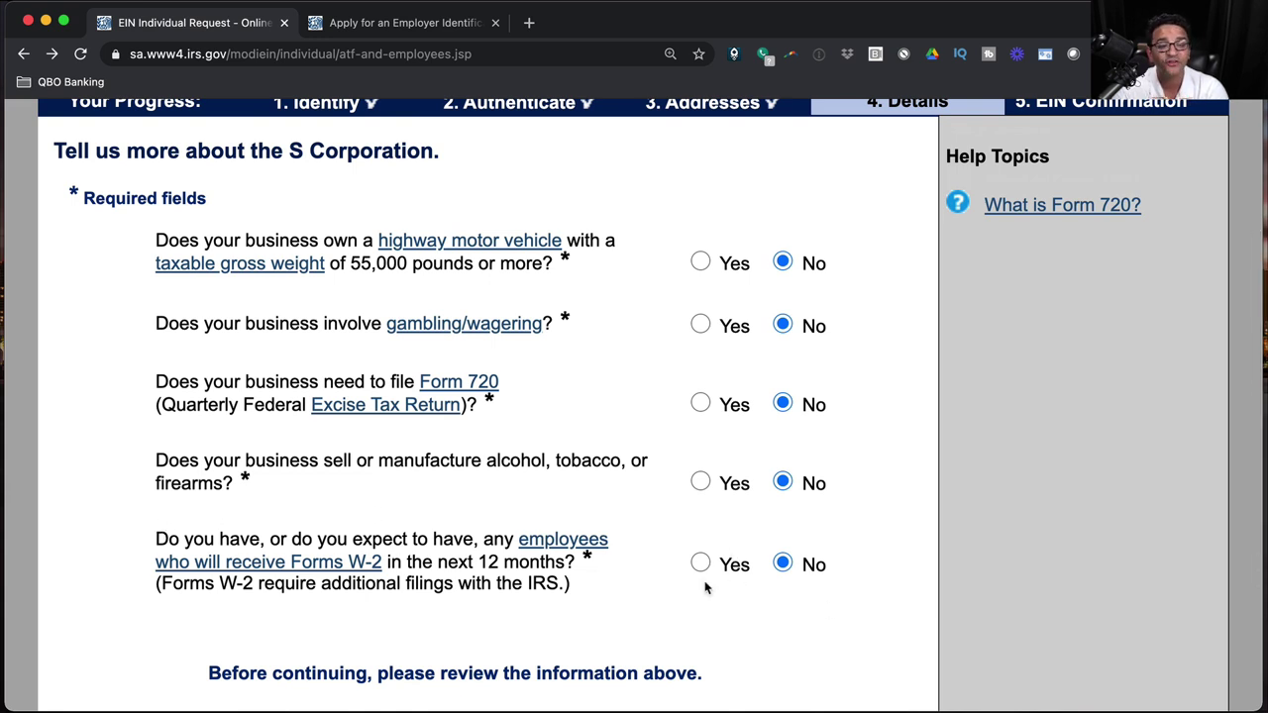
left_click_drag(155, 532, 602, 577)
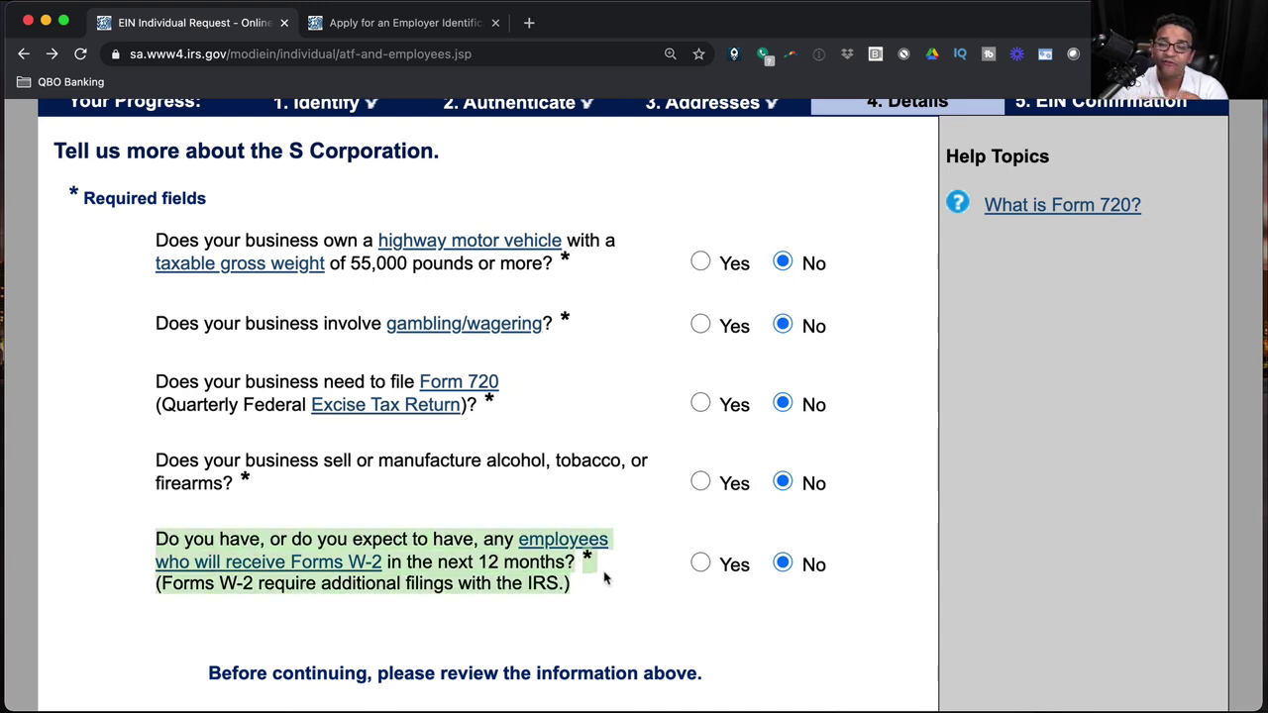
left_click(703, 562)
left_click(702, 563)
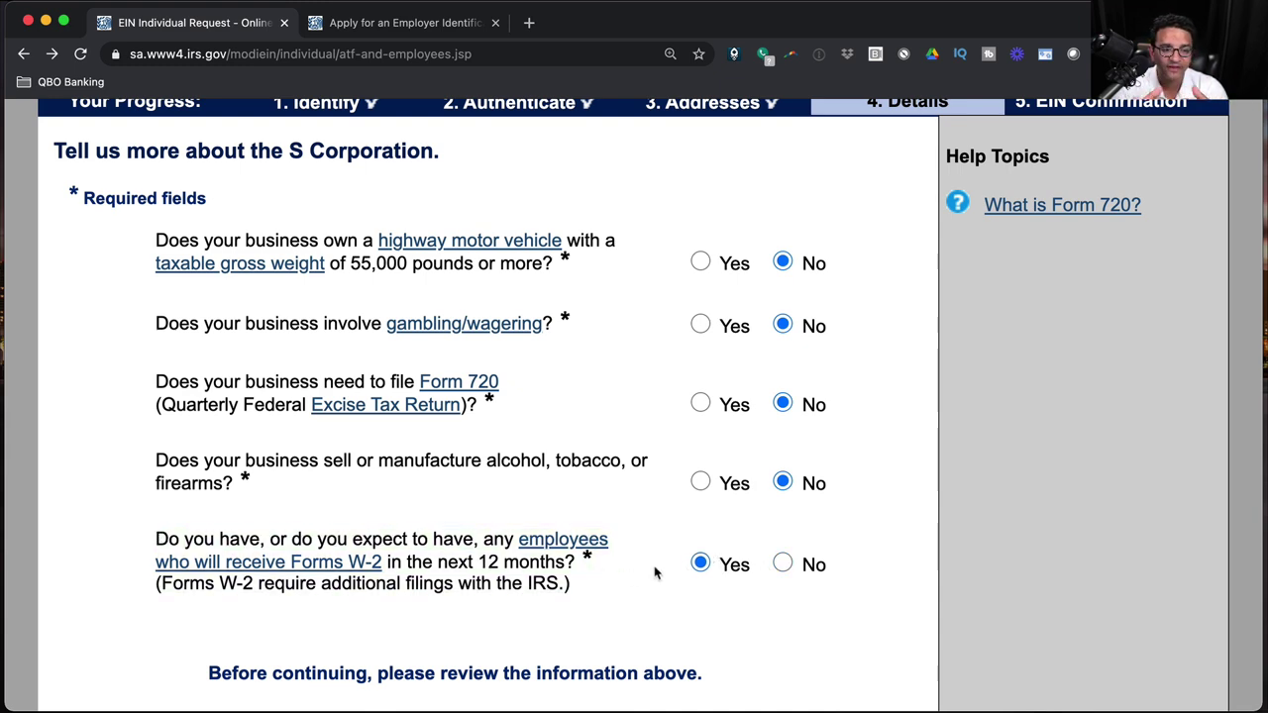
scroll(659, 576, "down", 3)
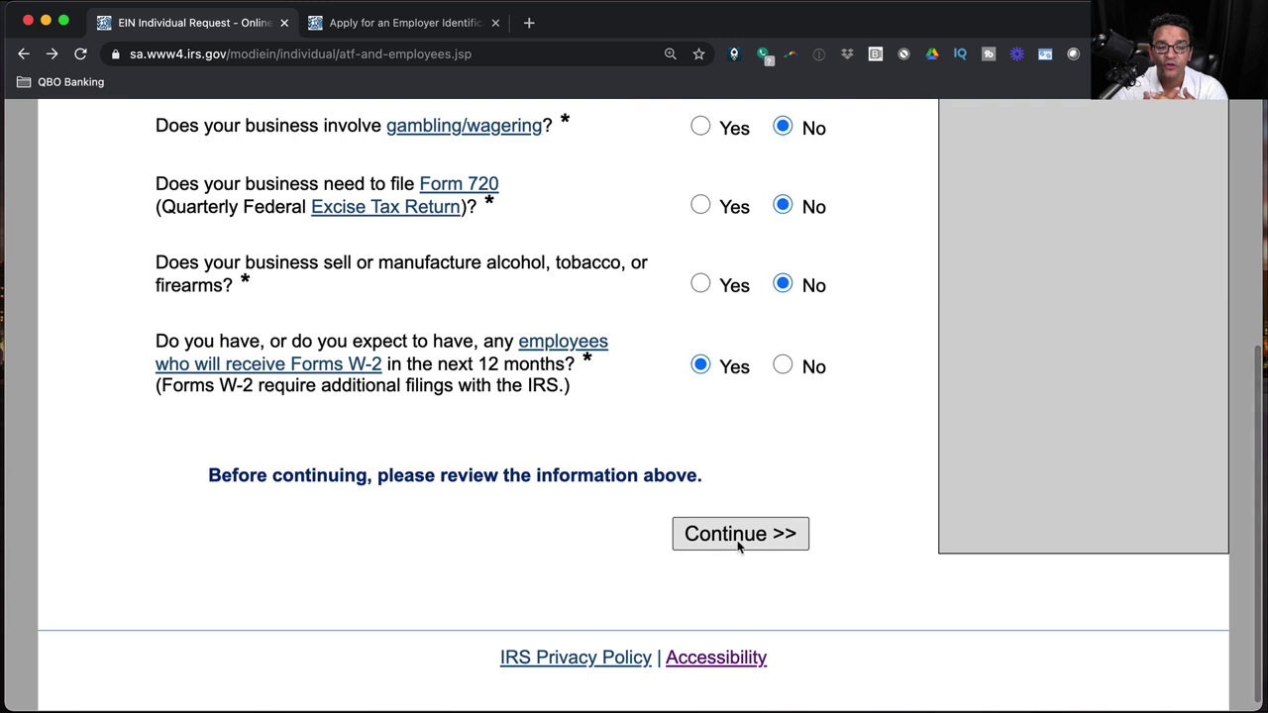
left_click(738, 540)
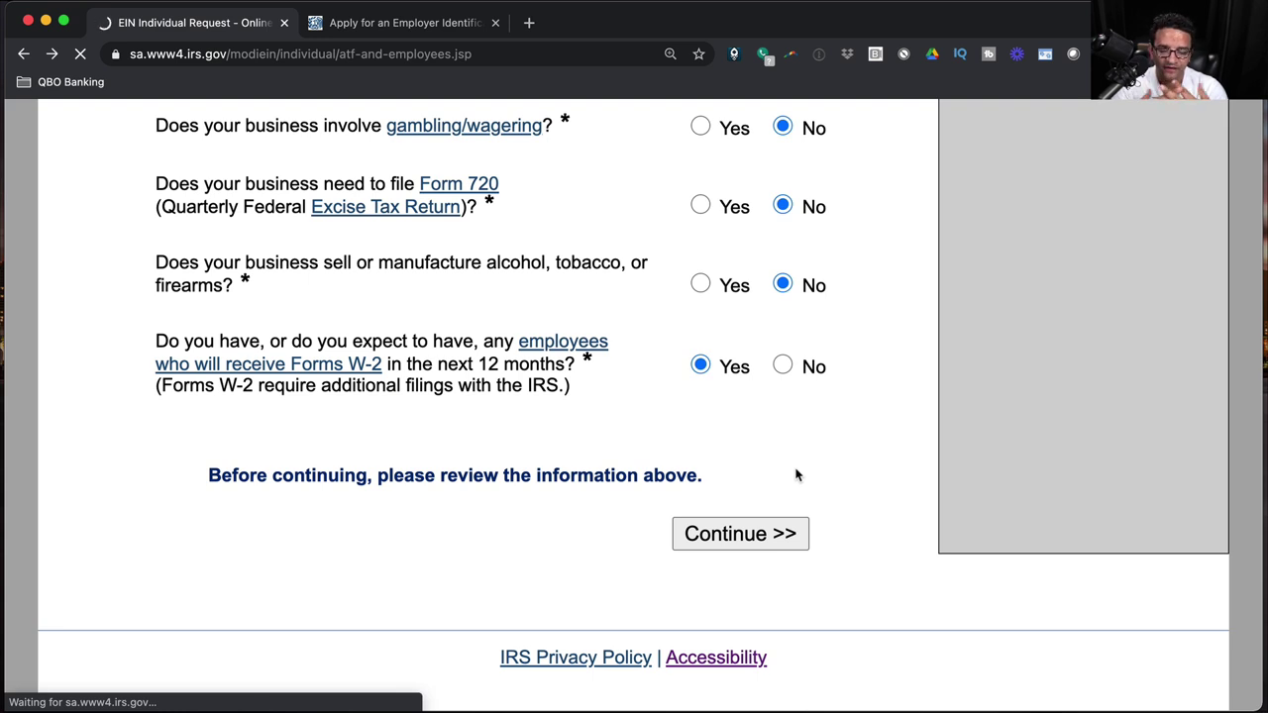
Step: Close the extra EIN application browser tab
left_click(494, 23)
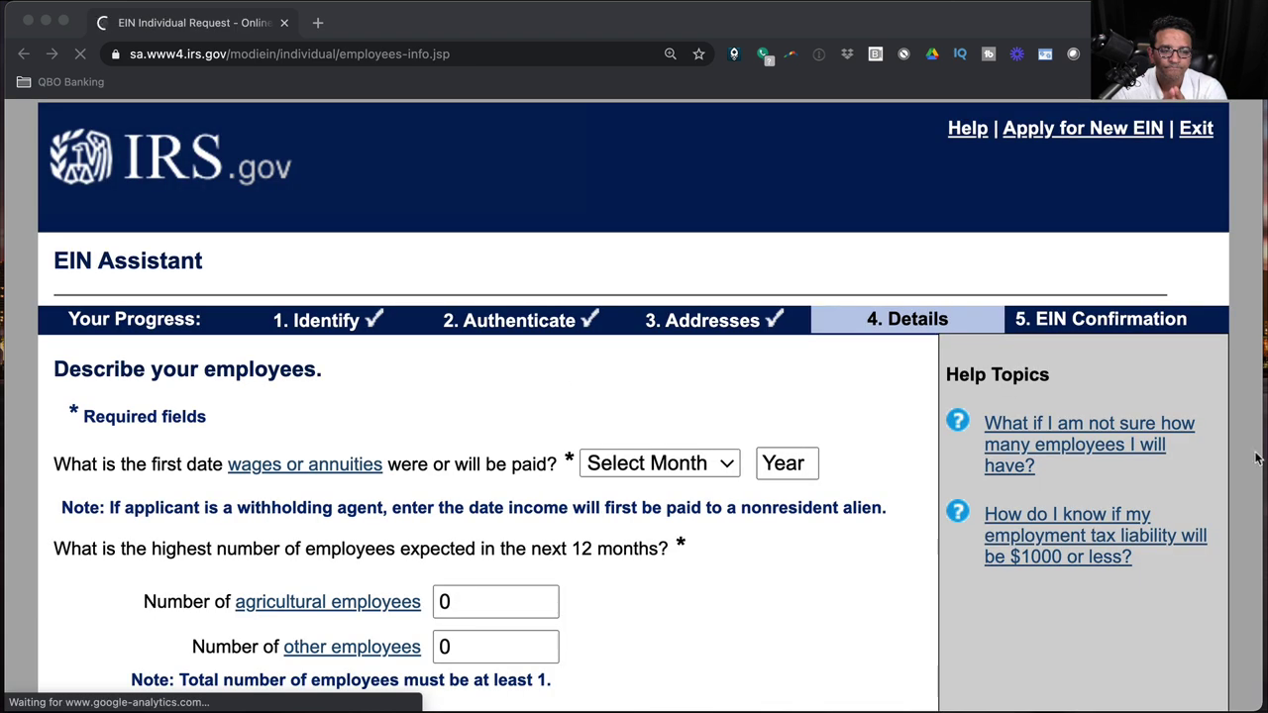
Step: Set the first wages date to OCTOBER 2021
scroll(563, 416, "down", 4)
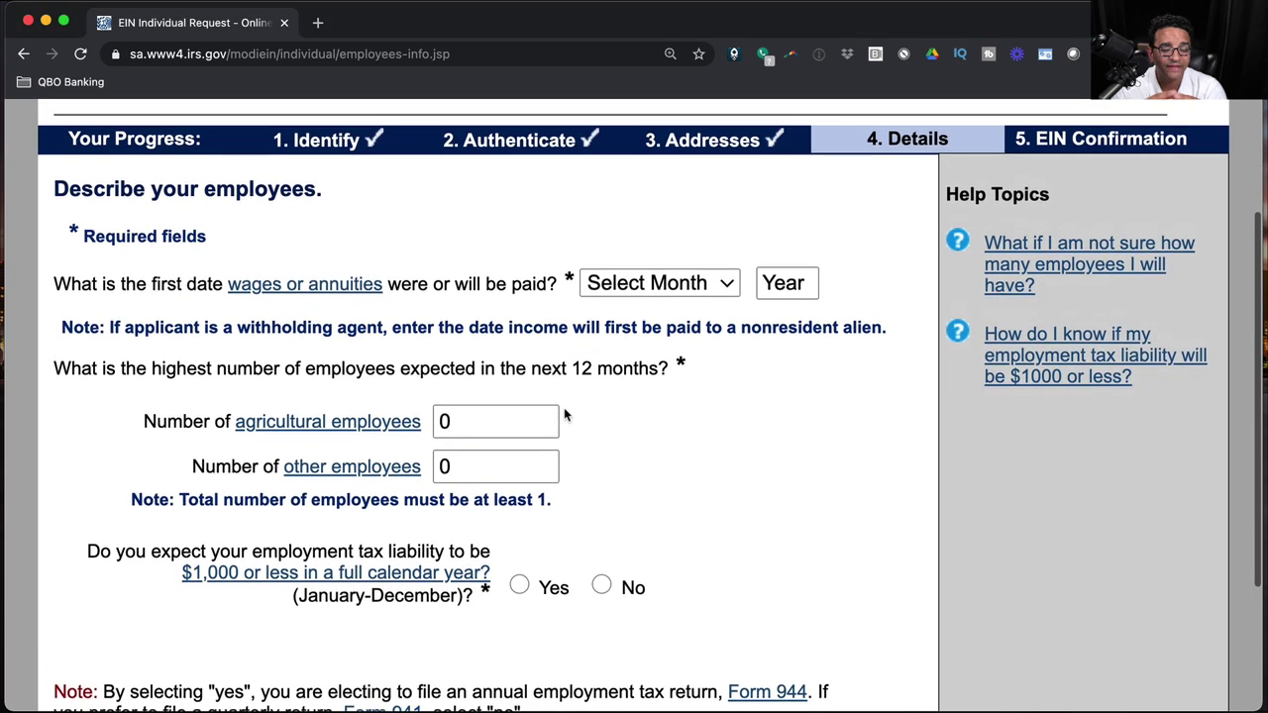
left_click(550, 416)
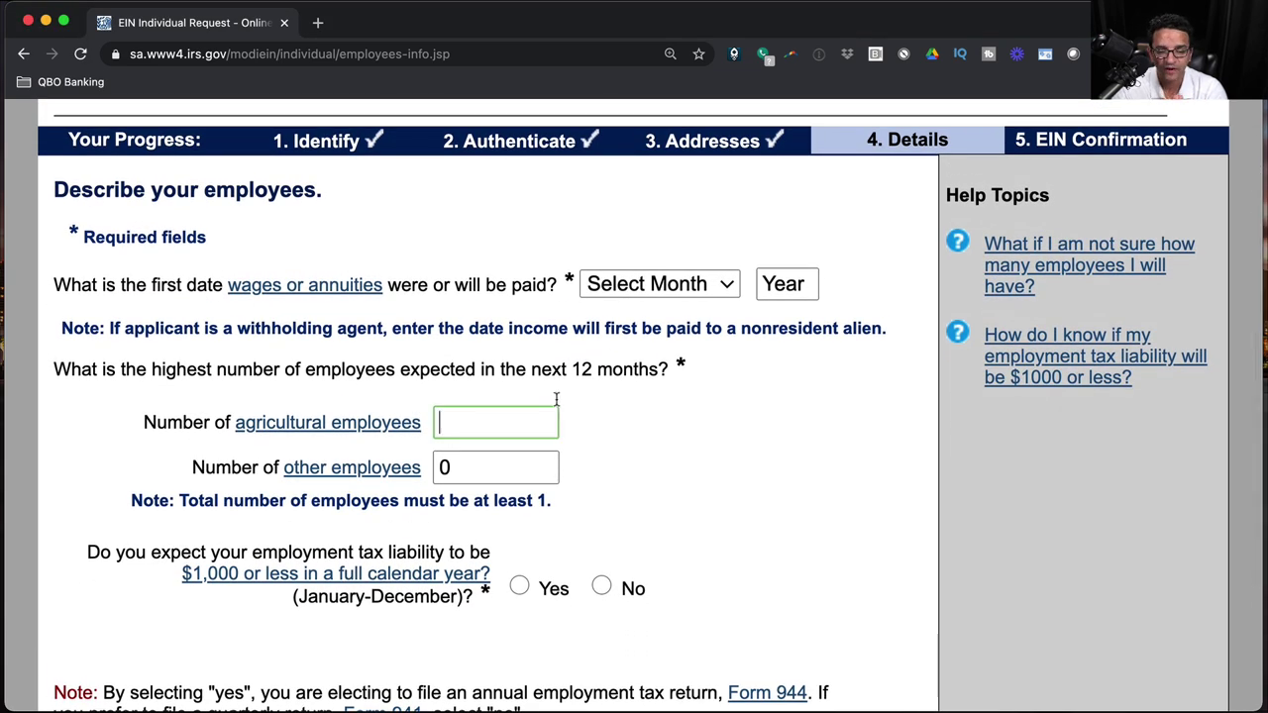
left_click(634, 286)
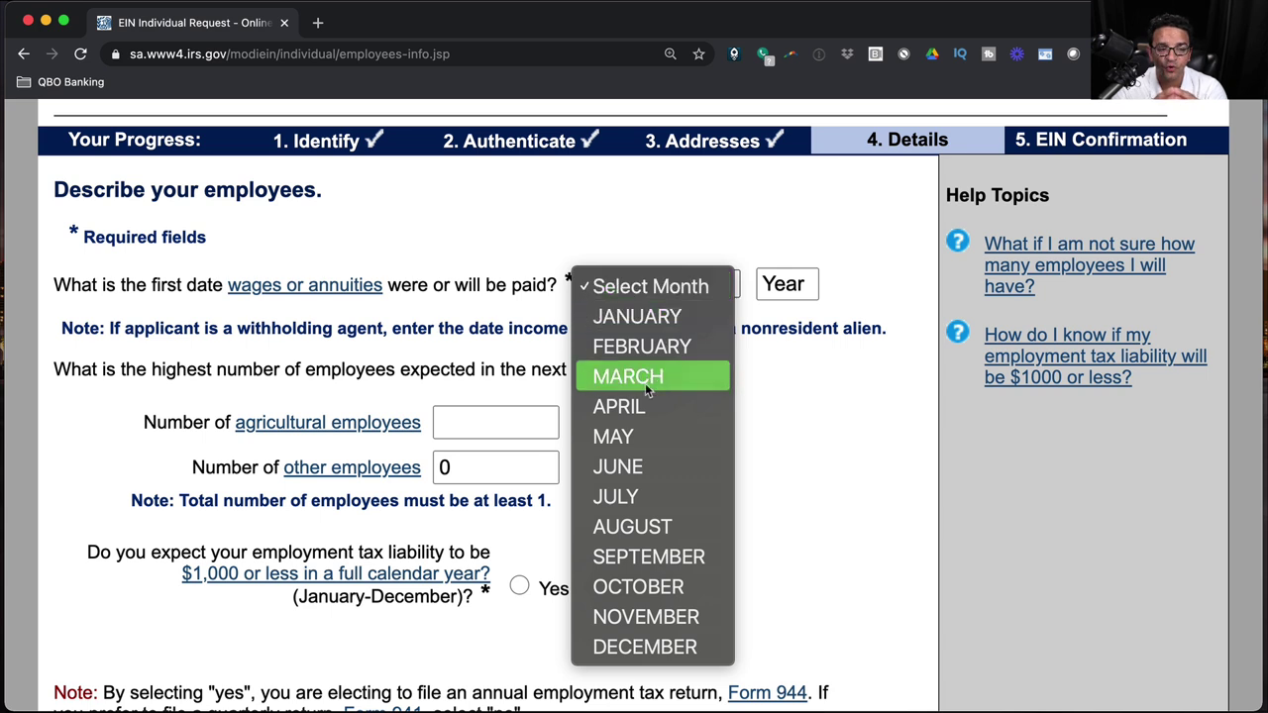
key("Return")
key("Tab")
type("2021")
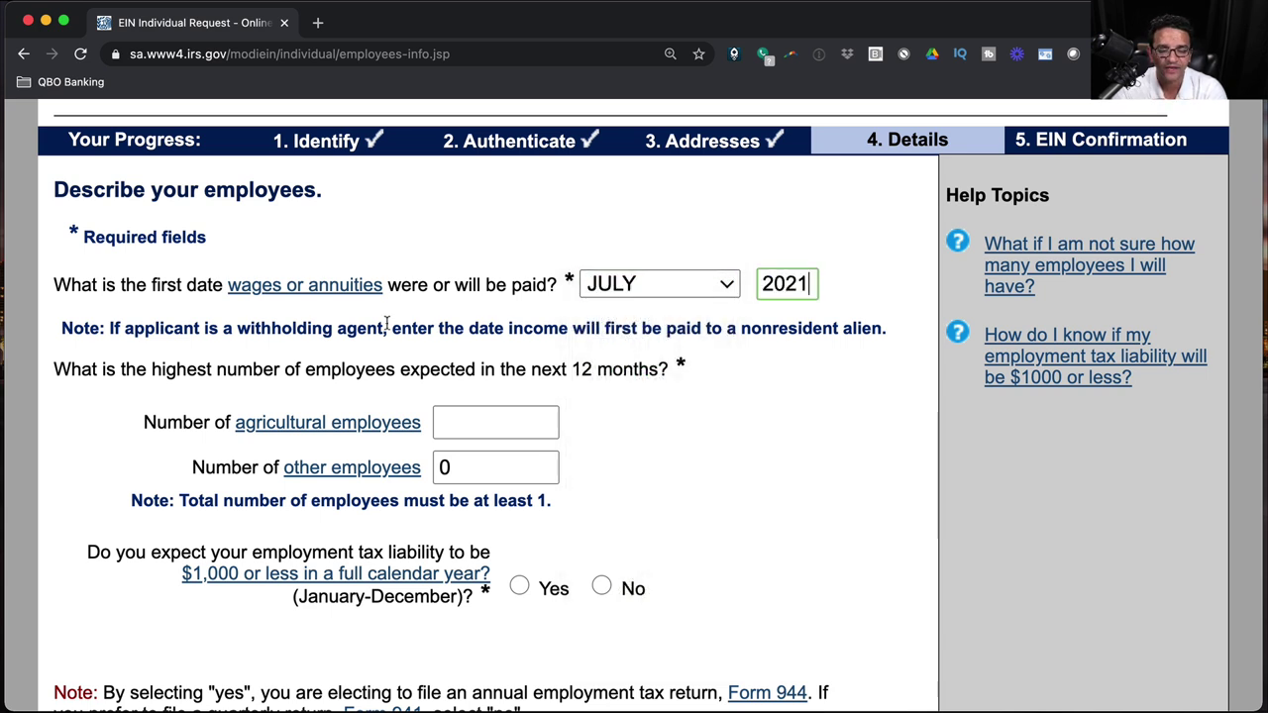
double_click(788, 284)
left_click(762, 366)
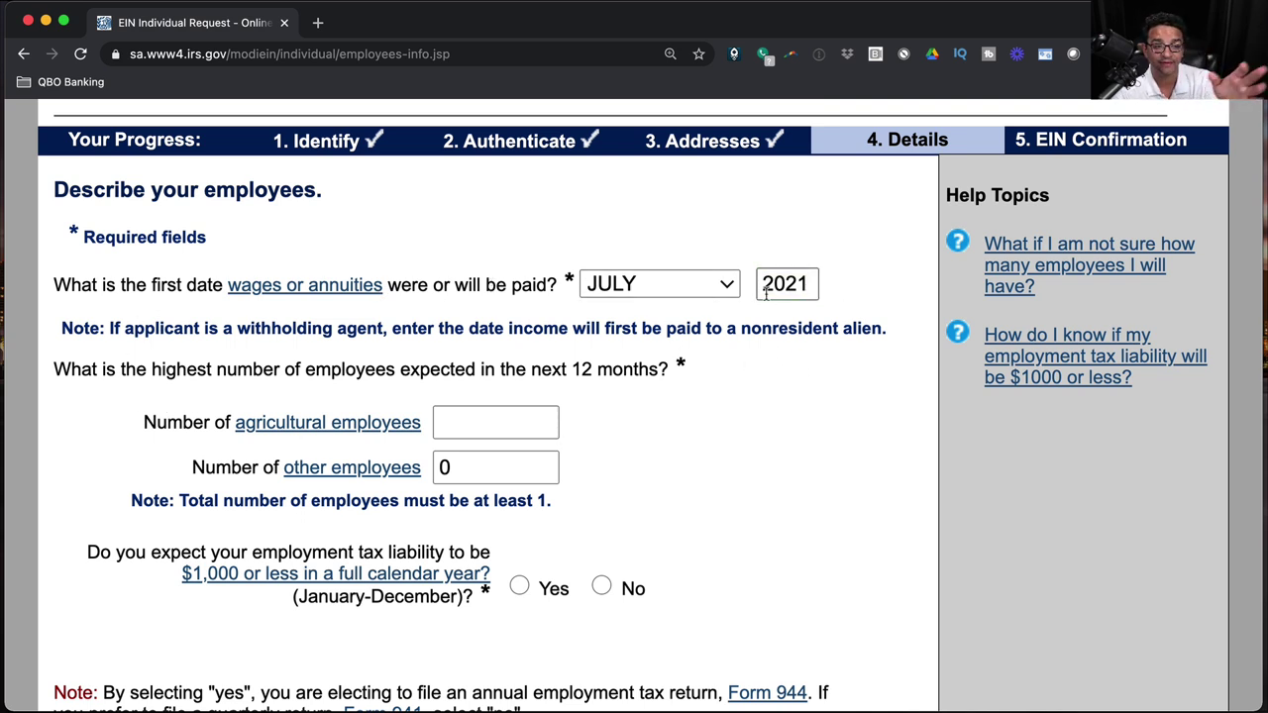
left_click(646, 284)
left_click(662, 379)
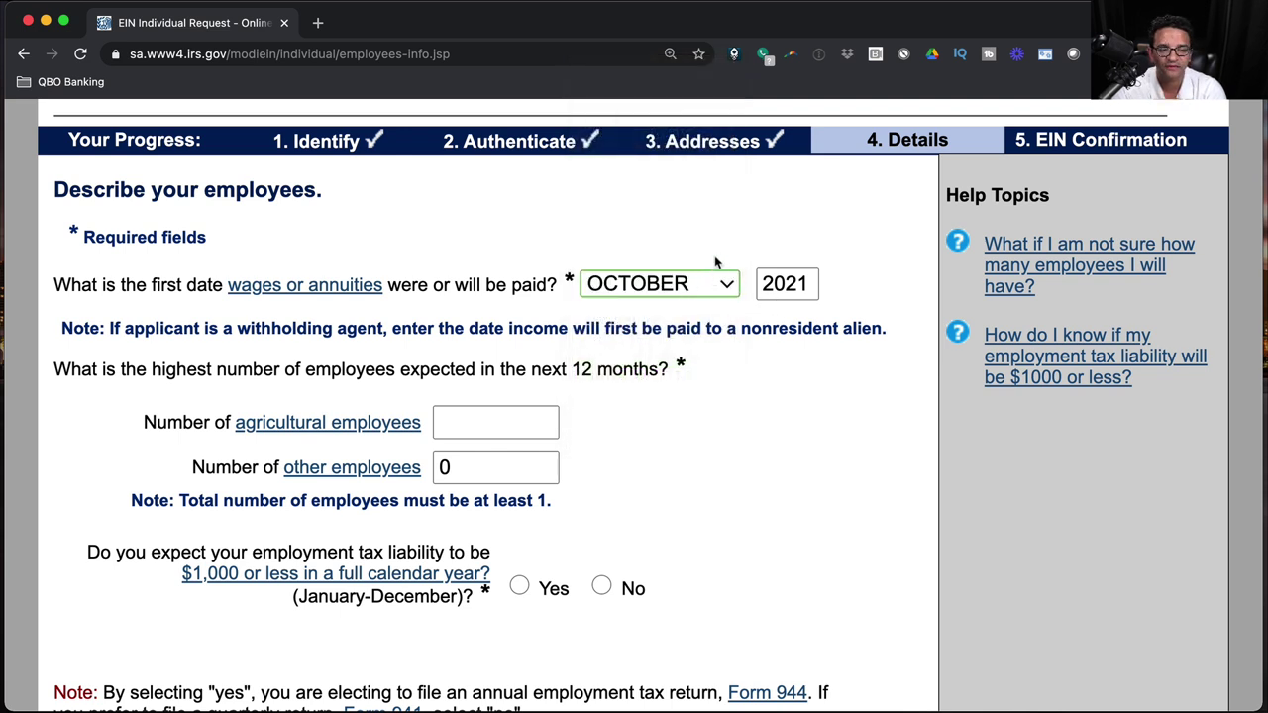
Step: Enter 0 agricultural and 1 other employee, and answer No to the $1,000-or-less tax liability question
left_click(488, 423)
type("0")
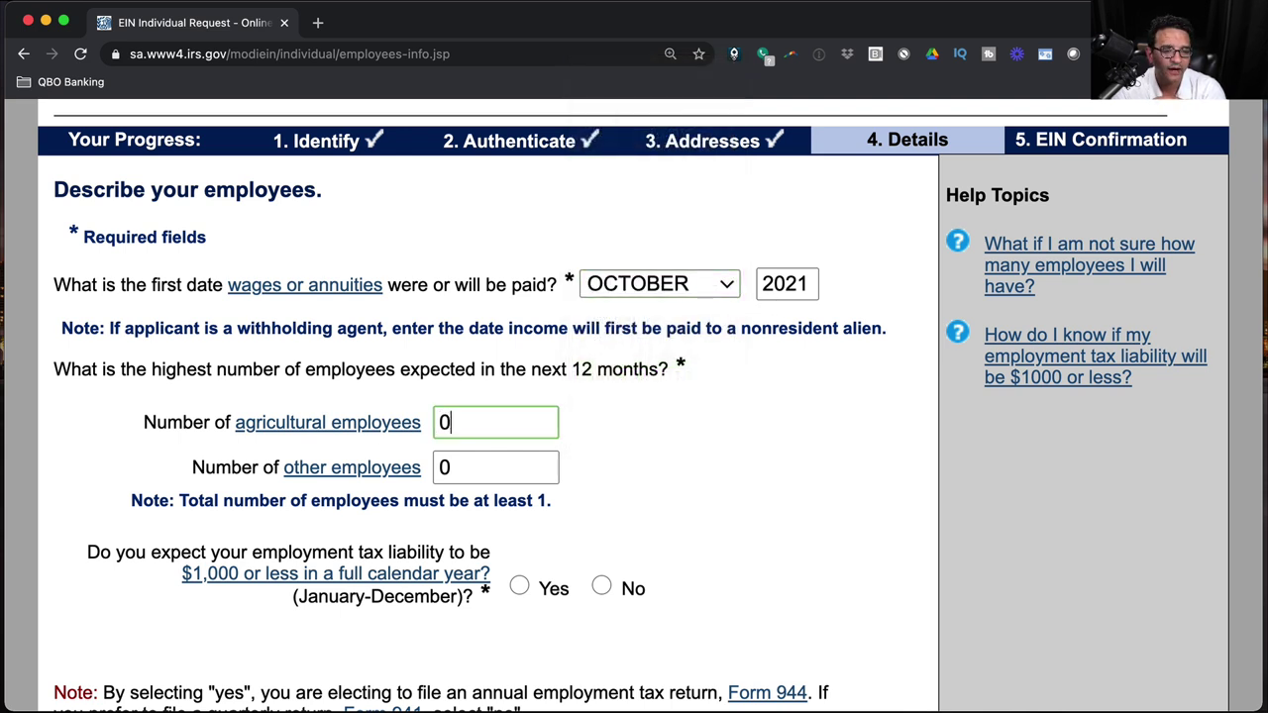
left_click(472, 461)
scroll(472, 461, "down", 1)
key("BackSpace")
type("1")
left_click(680, 476)
left_click_drag(113, 544, 437, 544)
left_click(602, 578)
scroll(685, 492, "down", 2)
scroll(685, 492, "up", 1)
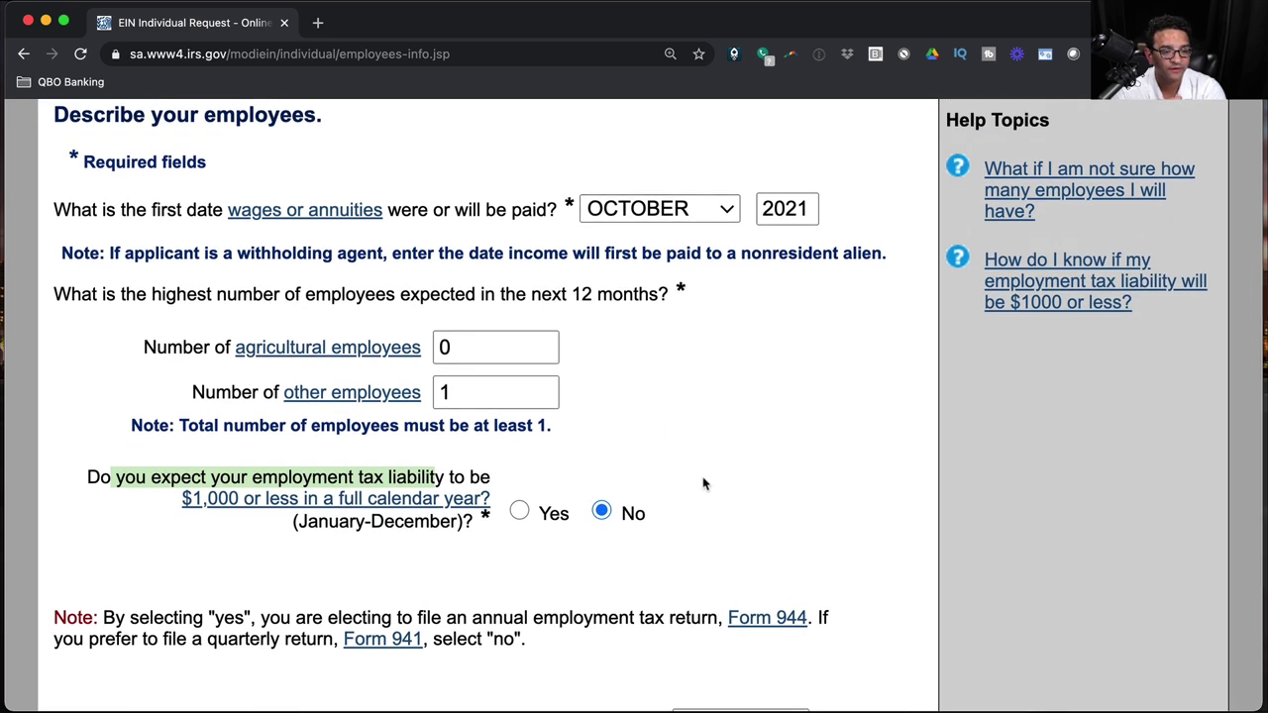
scroll(779, 461, "down", 3)
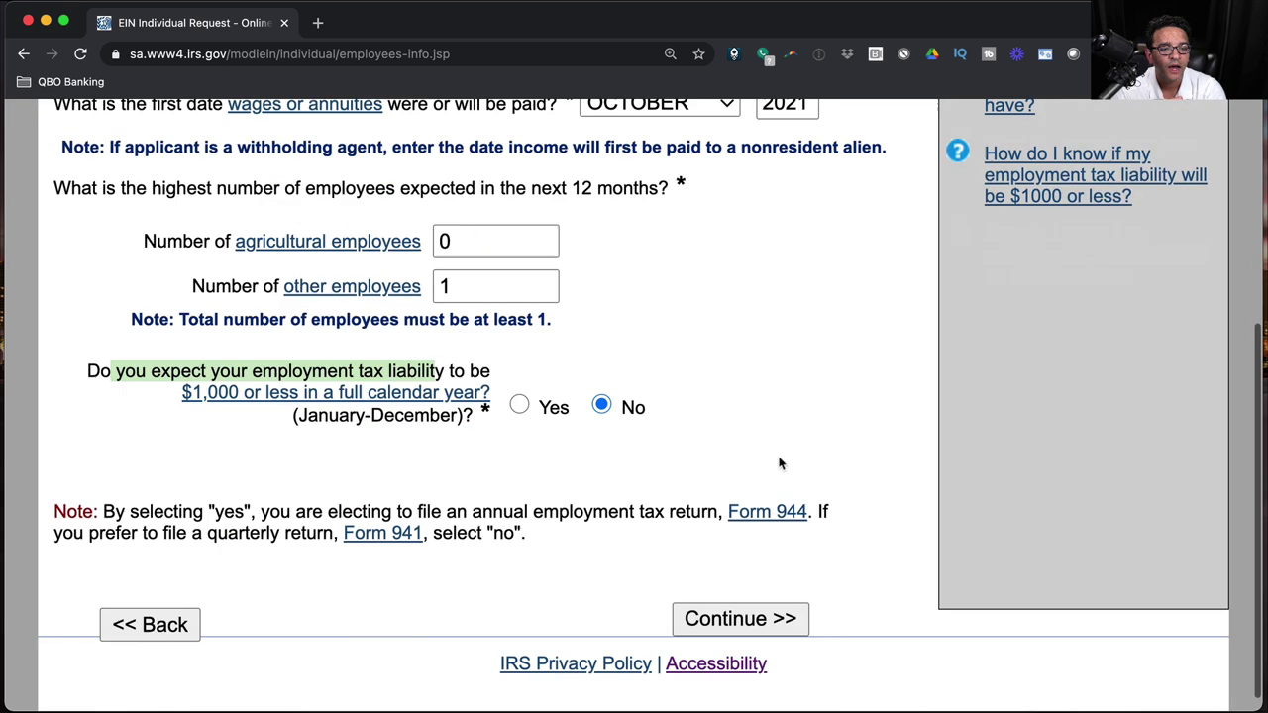
Step: Submit the employee details and look through the business categories, reading the Finance description
left_click(748, 601)
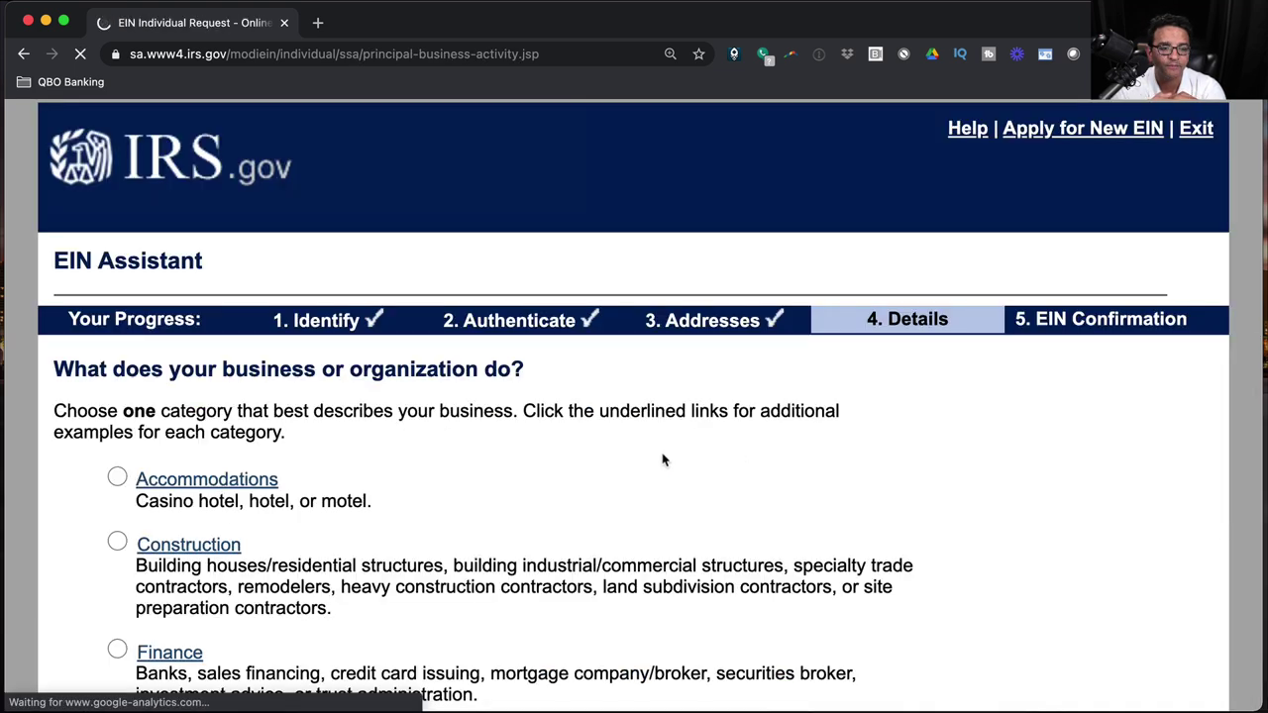
scroll(673, 436, "down", 2)
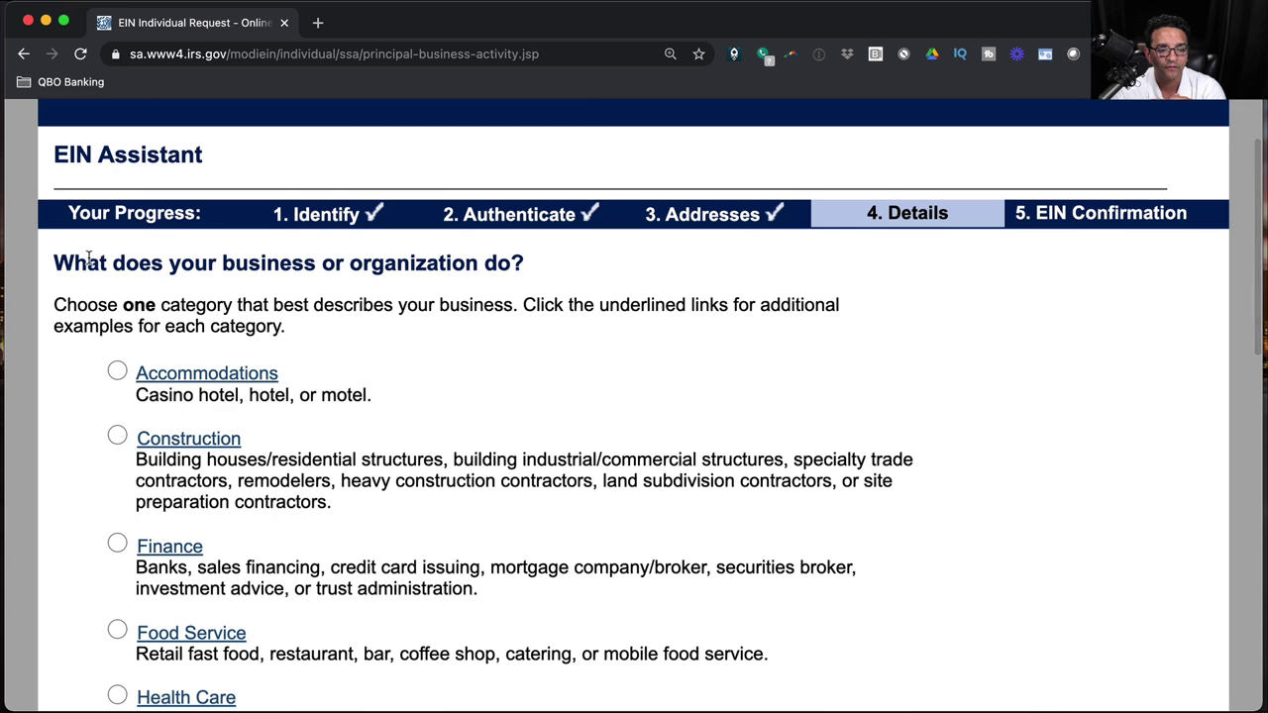
scroll(624, 426, "down", 7)
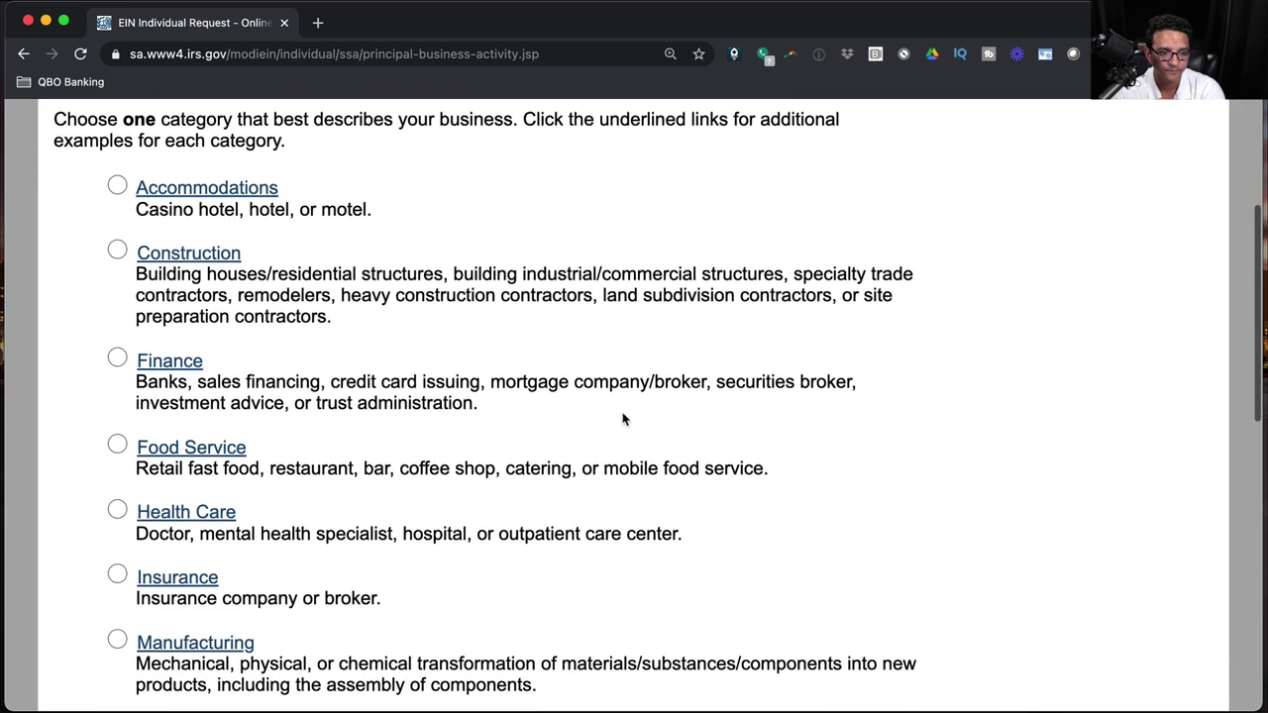
scroll(624, 420, "down", 10)
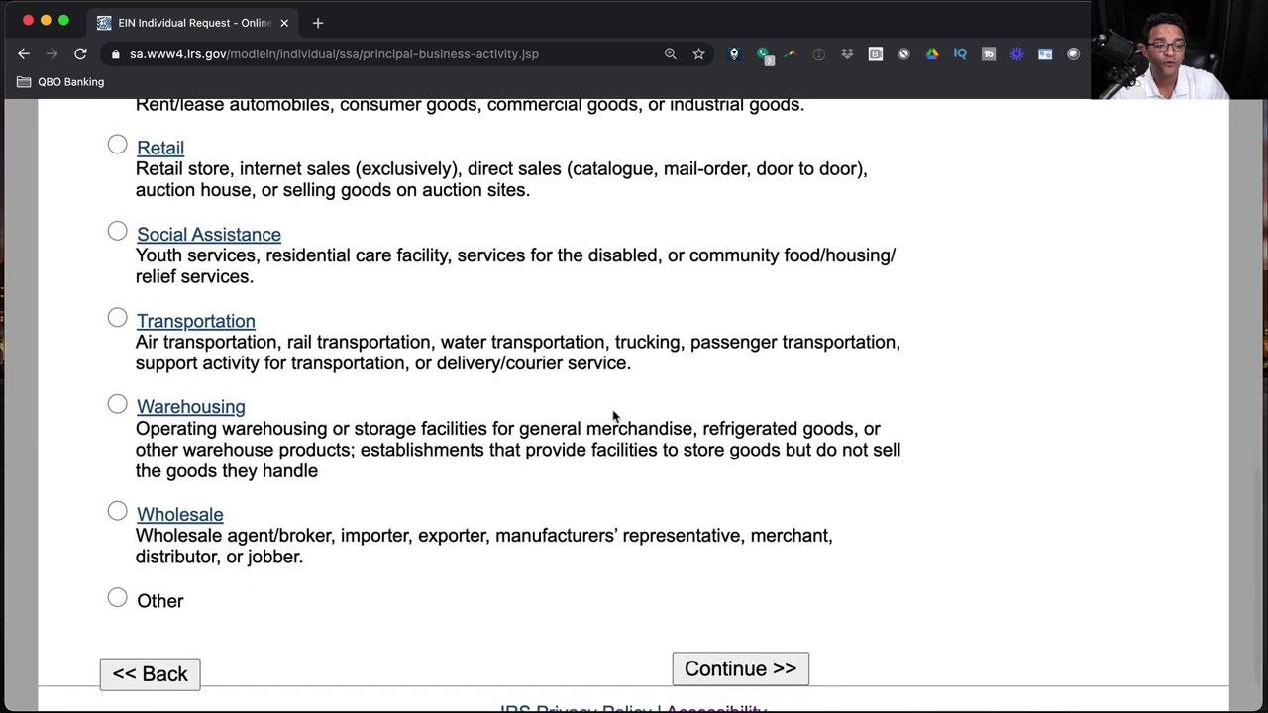
scroll(614, 411, "up", 14)
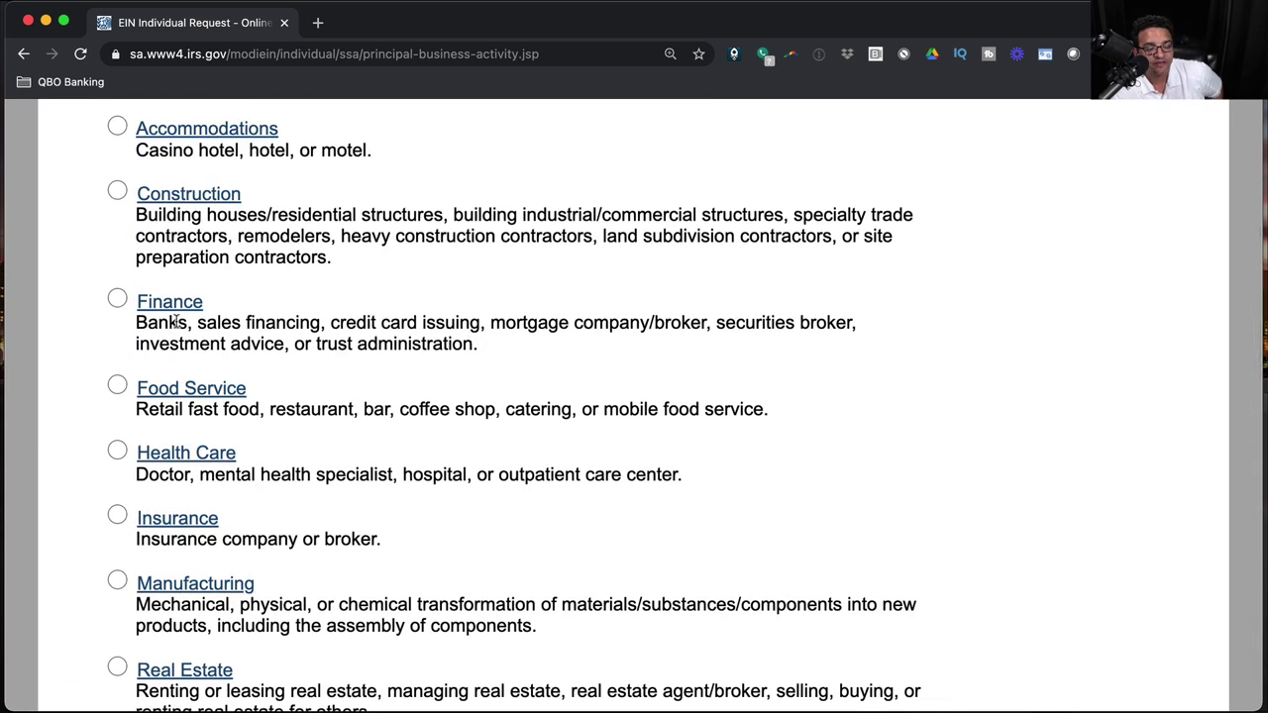
left_click_drag(495, 349, 87, 313)
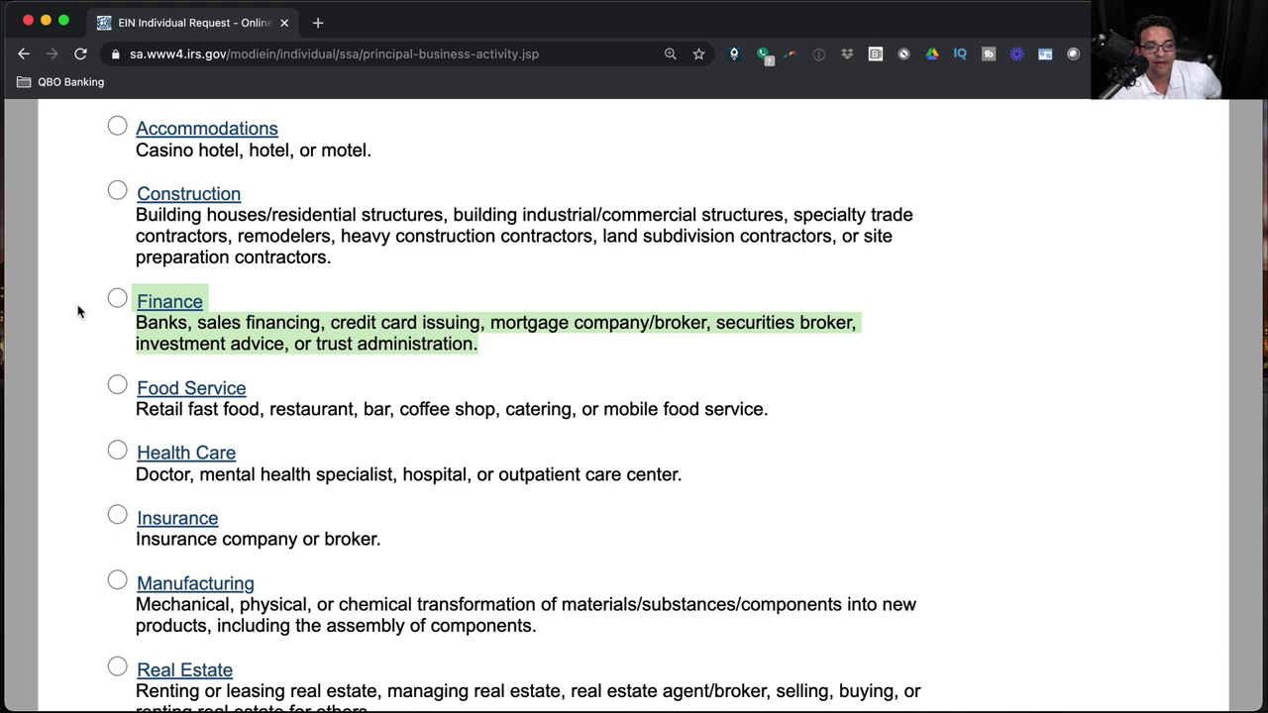
Step: Select Other as the business category and submit it
scroll(540, 343, "up", 1)
scroll(540, 346, "down", 1)
scroll(614, 385, "down", 2)
scroll(567, 382, "down", 3)
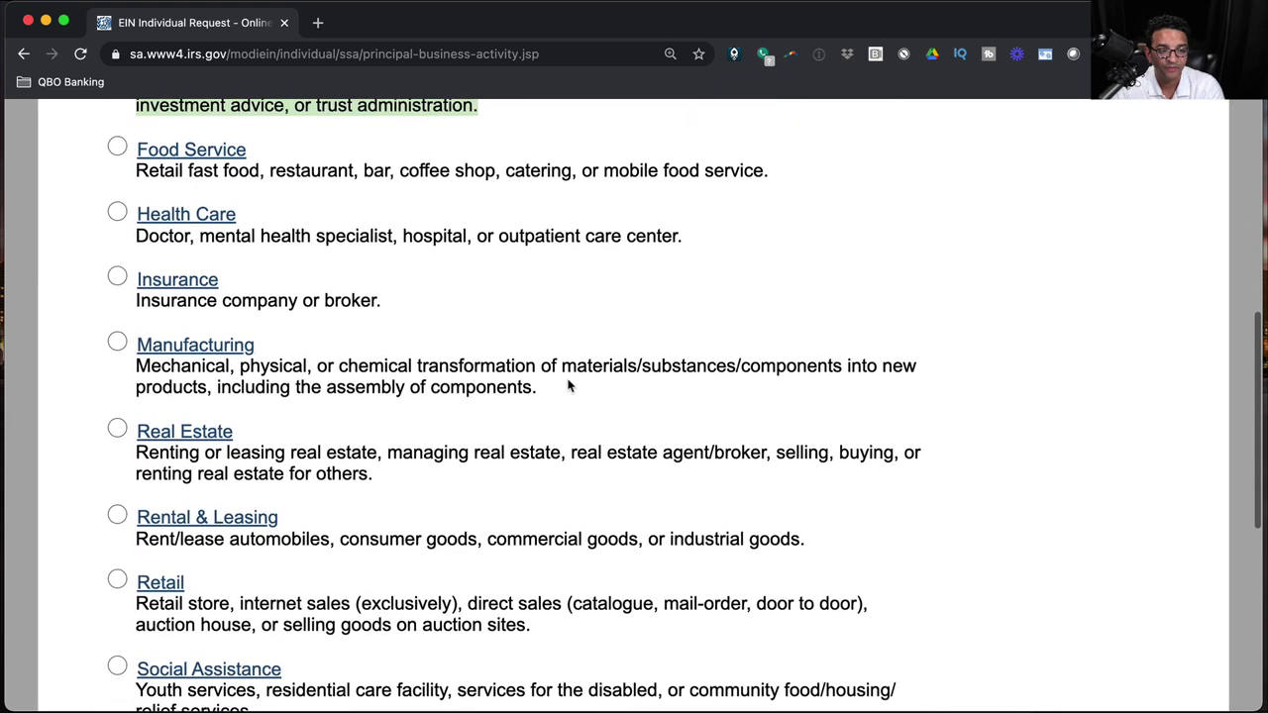
scroll(497, 380, "down", 1)
scroll(496, 380, "down", 6)
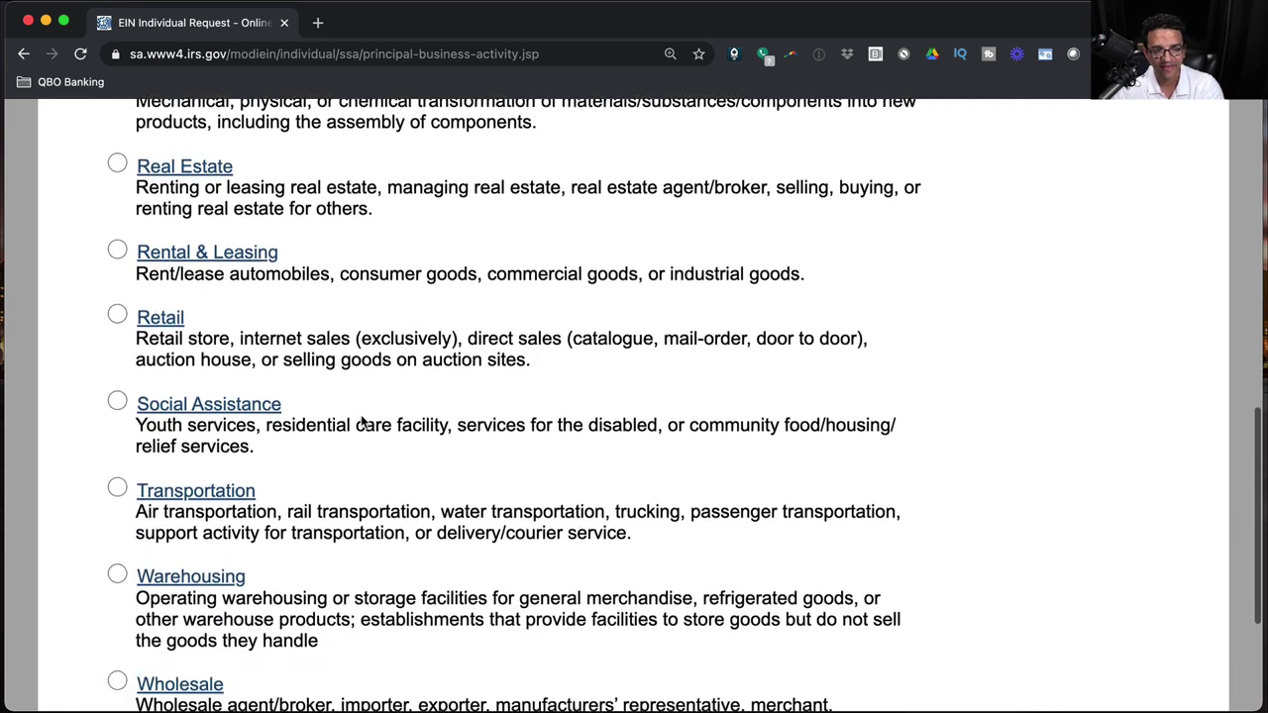
scroll(361, 423, "down", 1)
scroll(362, 422, "up", 10)
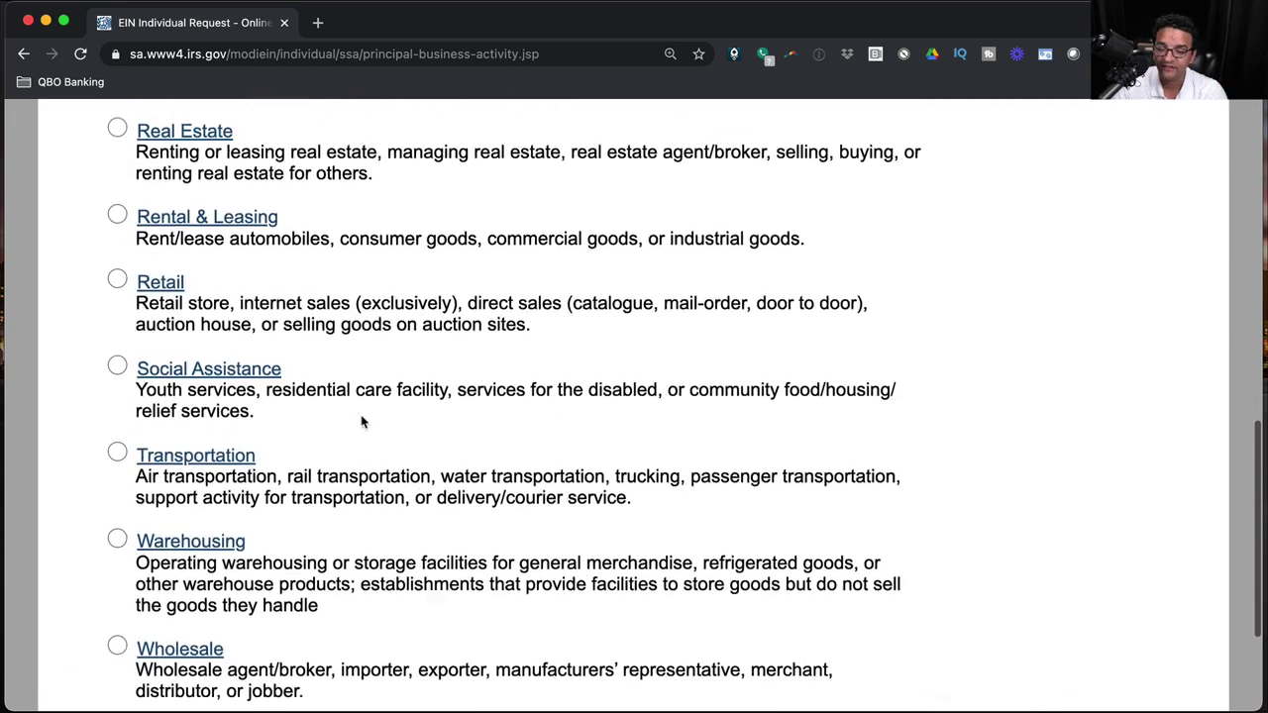
scroll(363, 421, "up", 5)
scroll(362, 422, "down", 5)
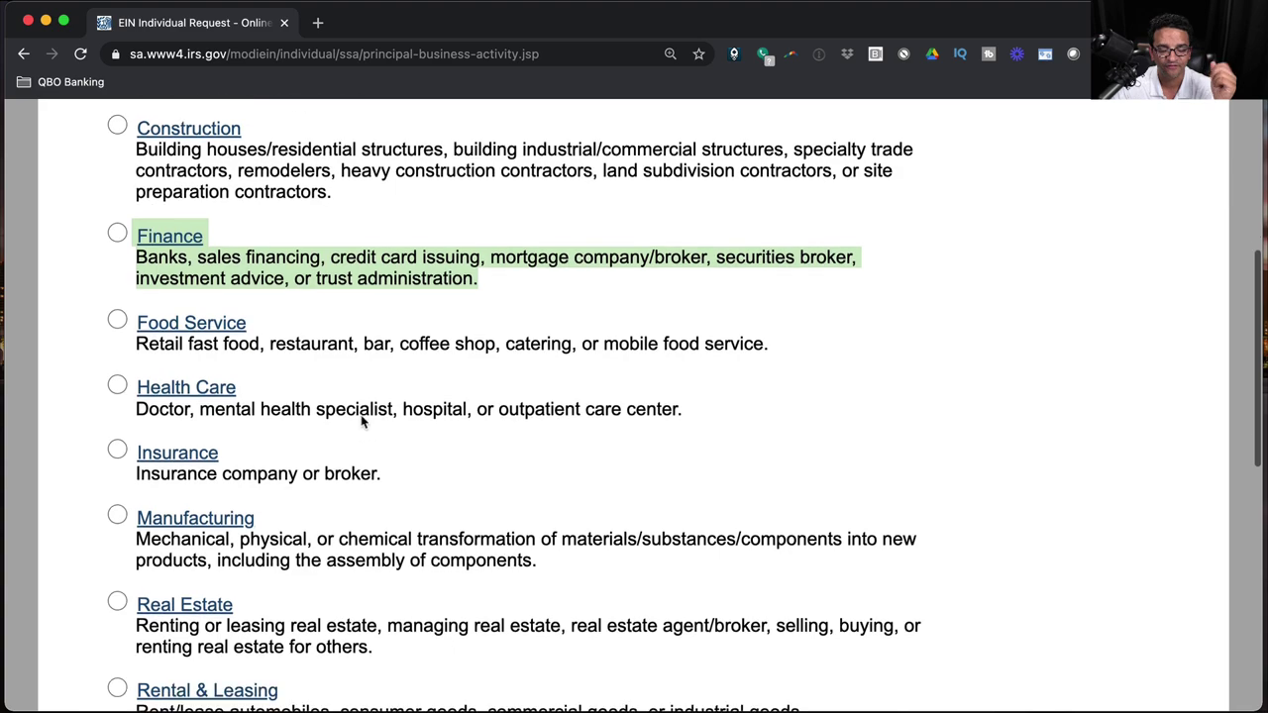
scroll(376, 420, "down", 2)
scroll(390, 420, "down", 2)
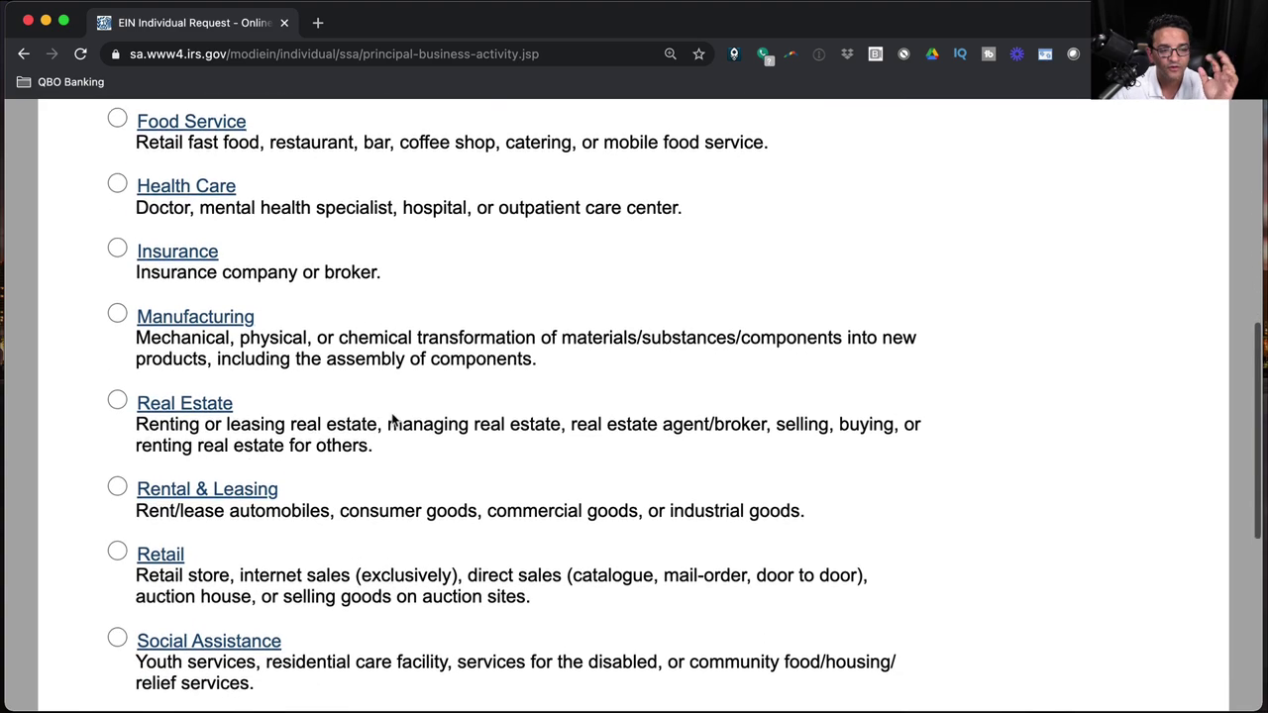
scroll(393, 419, "down", 7)
left_click(118, 532)
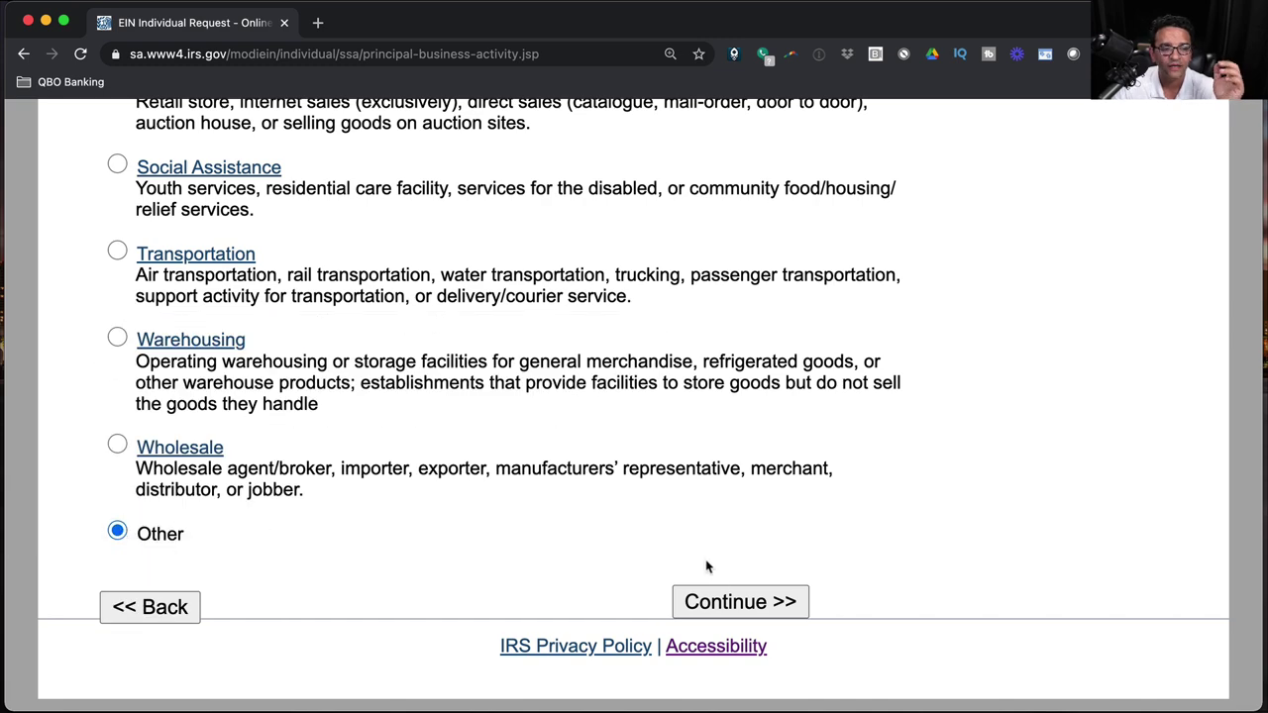
left_click(738, 603)
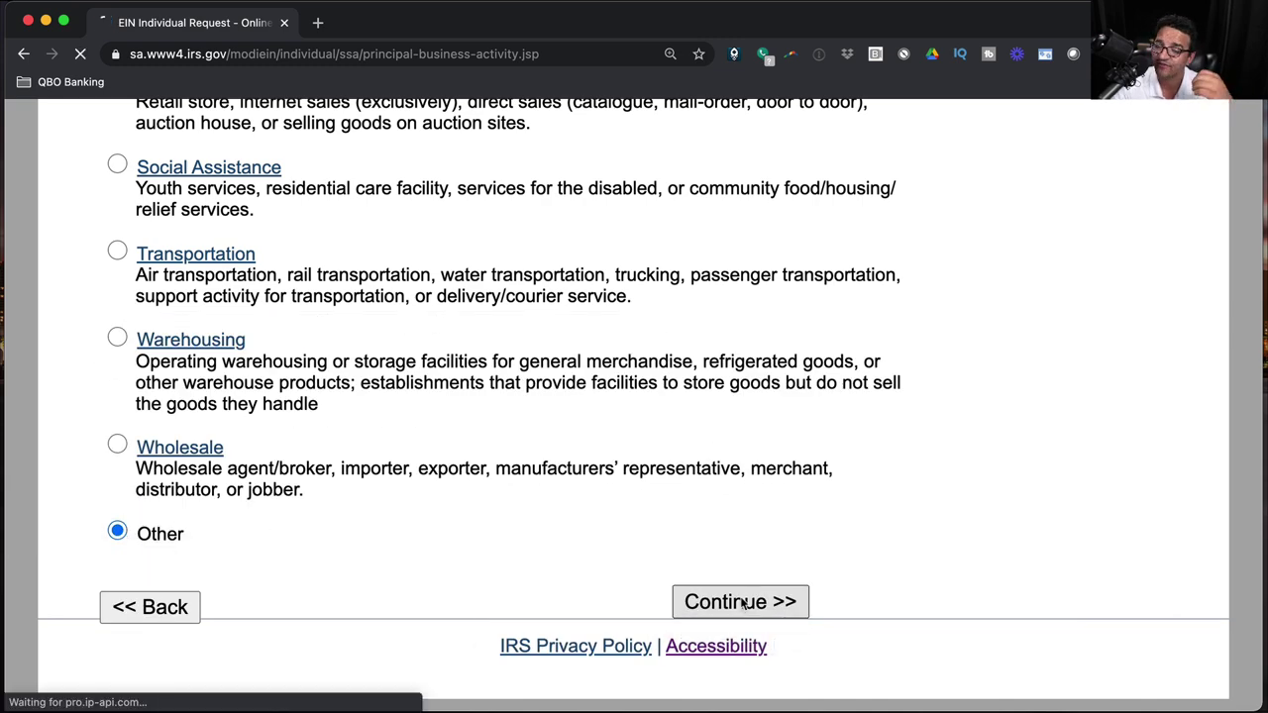
Step: Pick Other as the primary activity, specify 'Tax Preparation Services', and submit
scroll(675, 454, "down", 2)
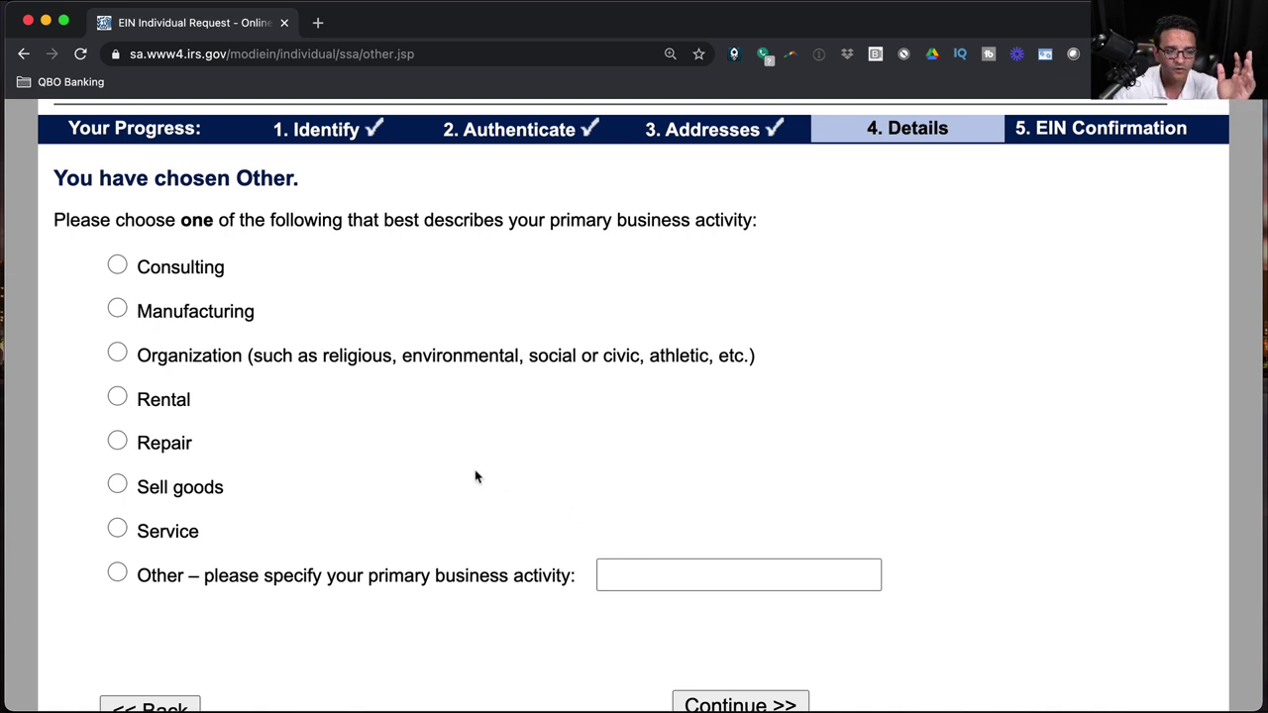
left_click(117, 265)
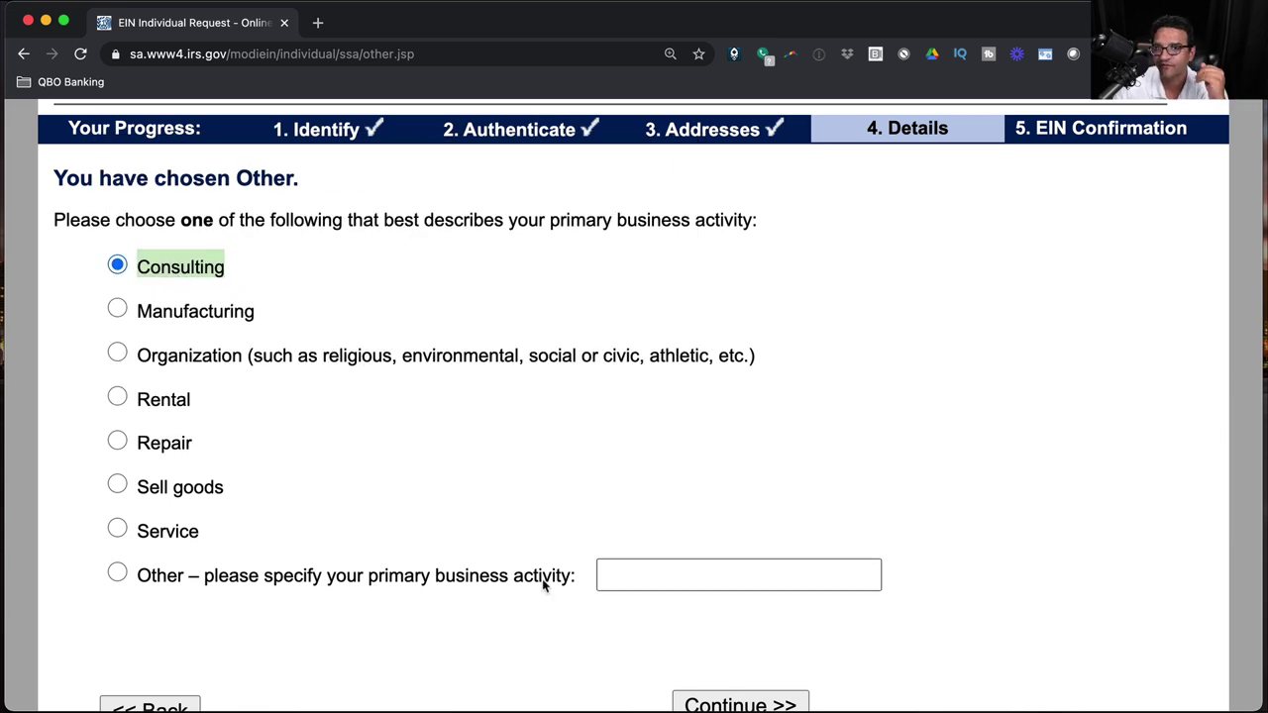
left_click(117, 573)
left_click(698, 582)
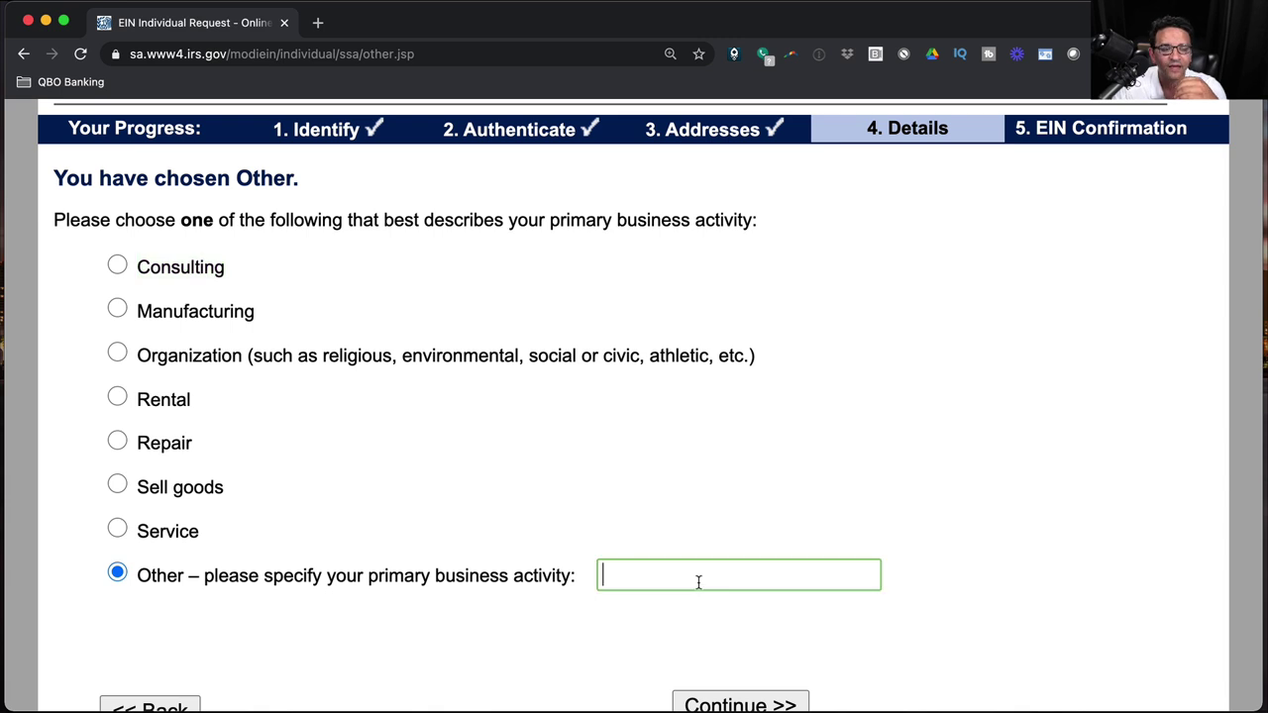
type("Tax Prepa")
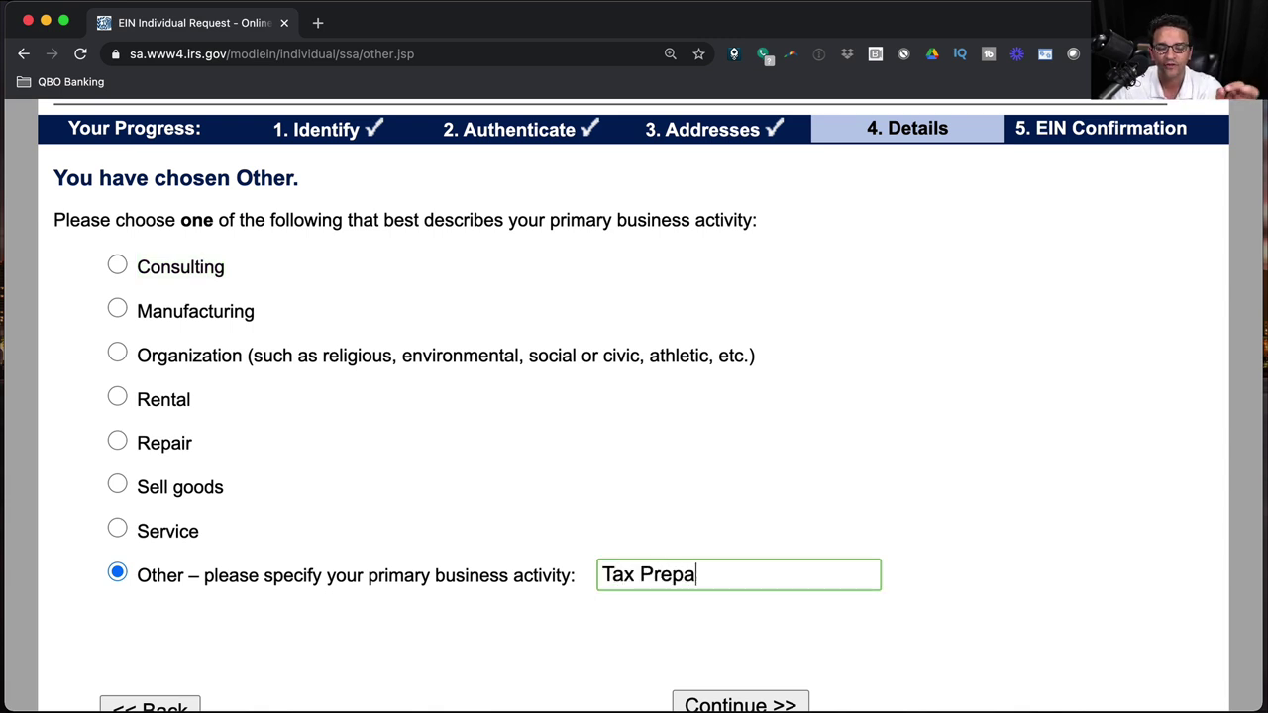
type("ration Services")
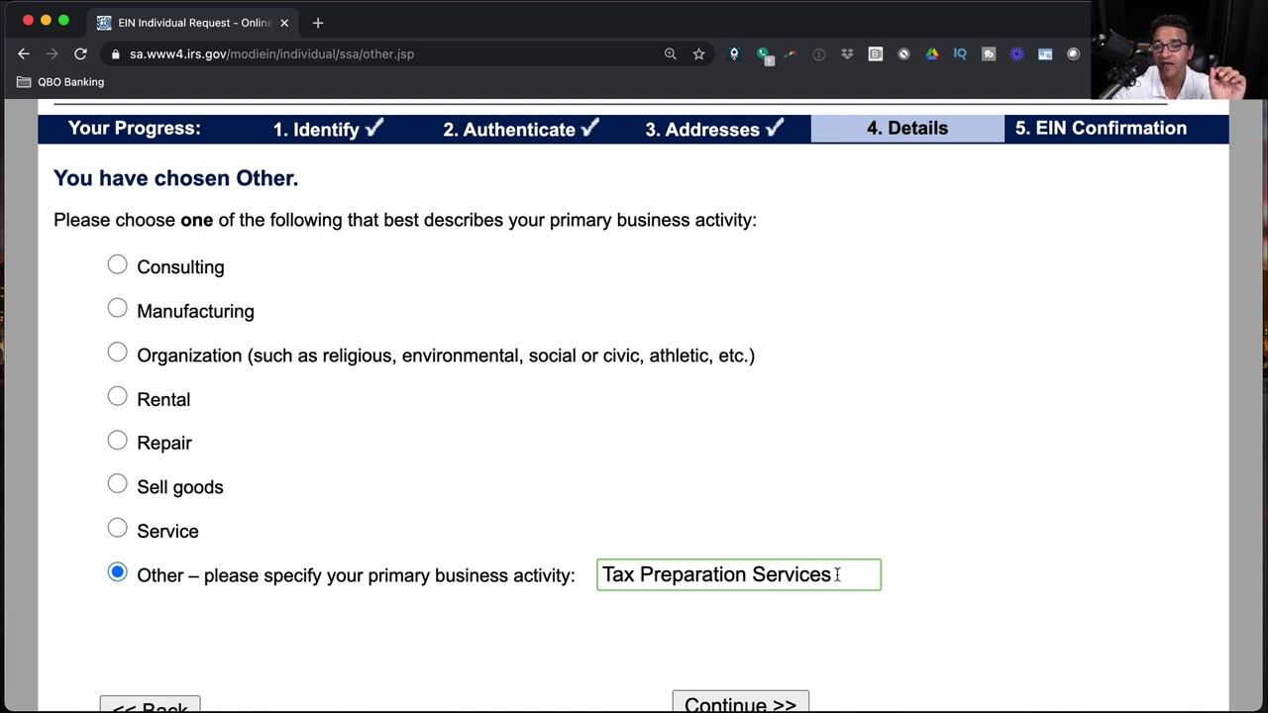
left_click_drag(849, 575, 551, 577)
left_click(649, 634)
scroll(691, 641, "down", 1)
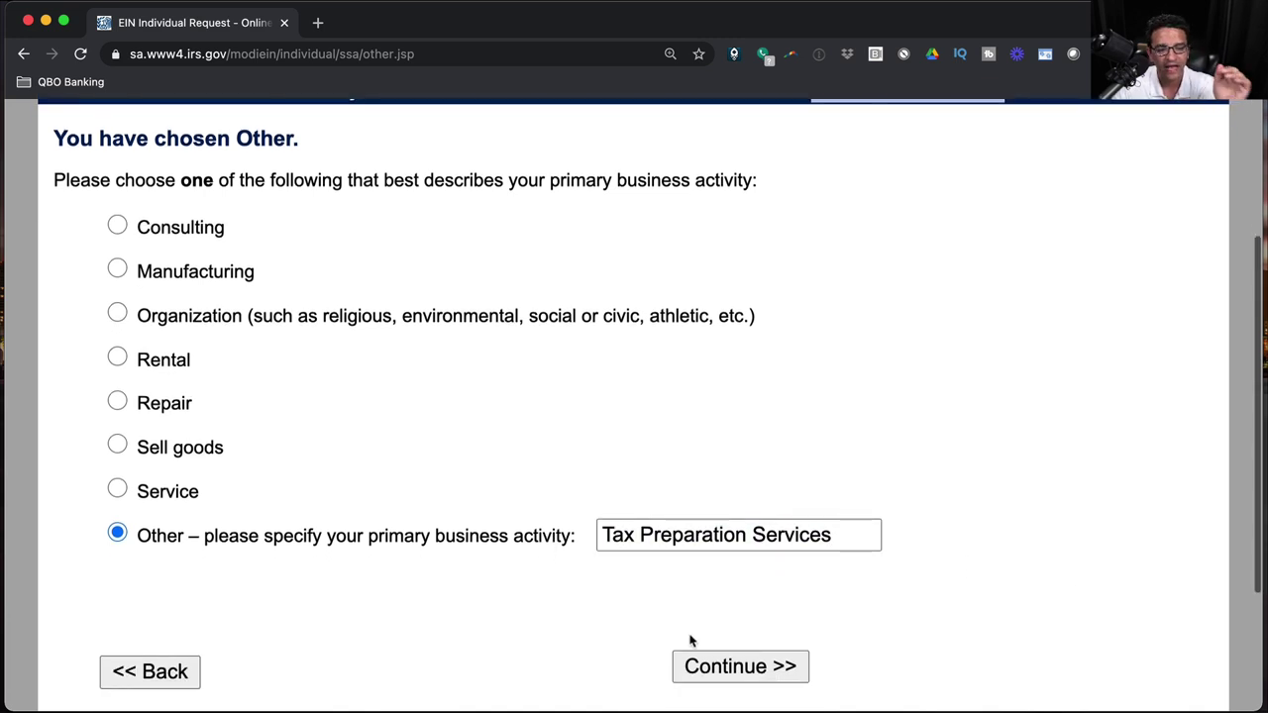
left_click(749, 679)
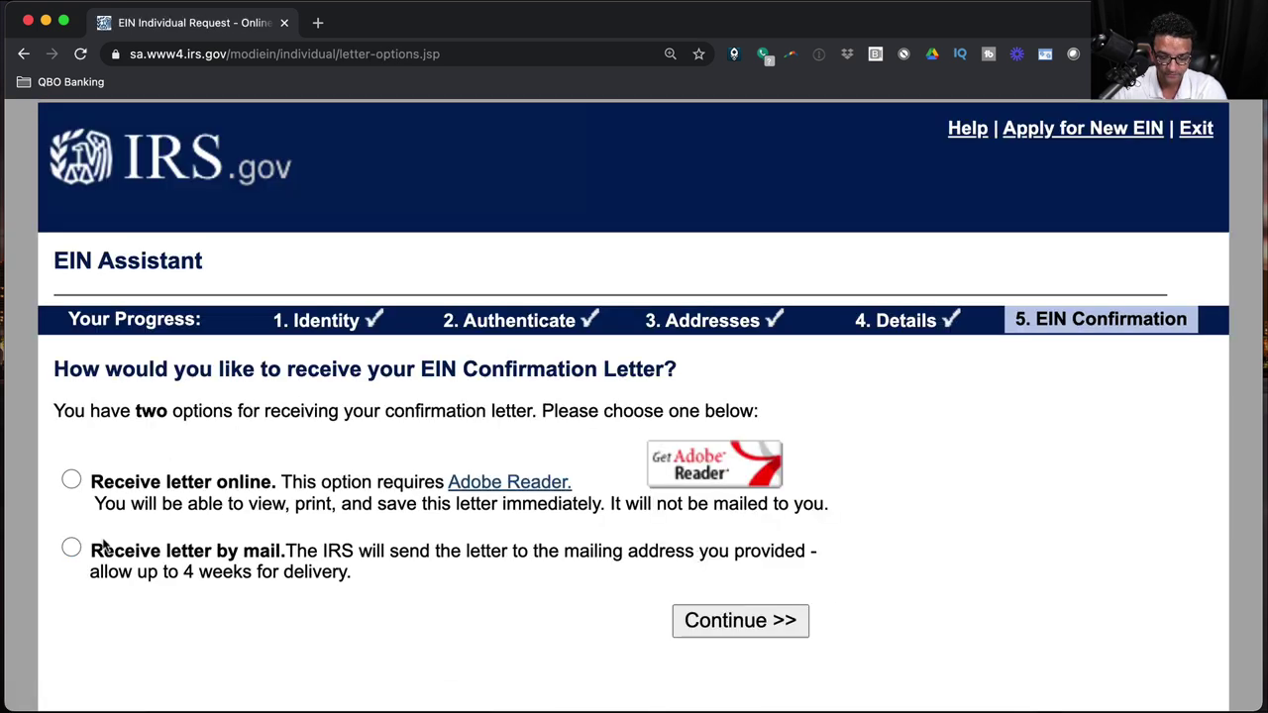
Step: Choose to receive the EIN confirmation letter online and continue to the summary
left_click(71, 548)
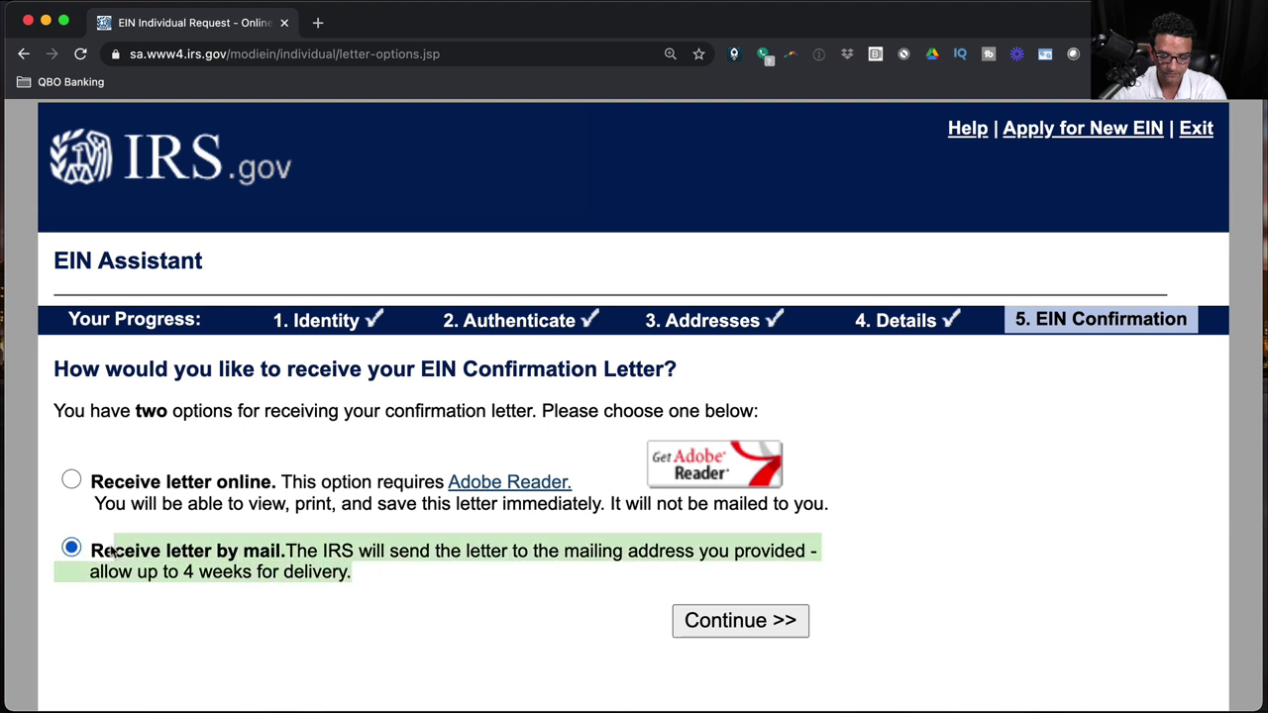
left_click(71, 480)
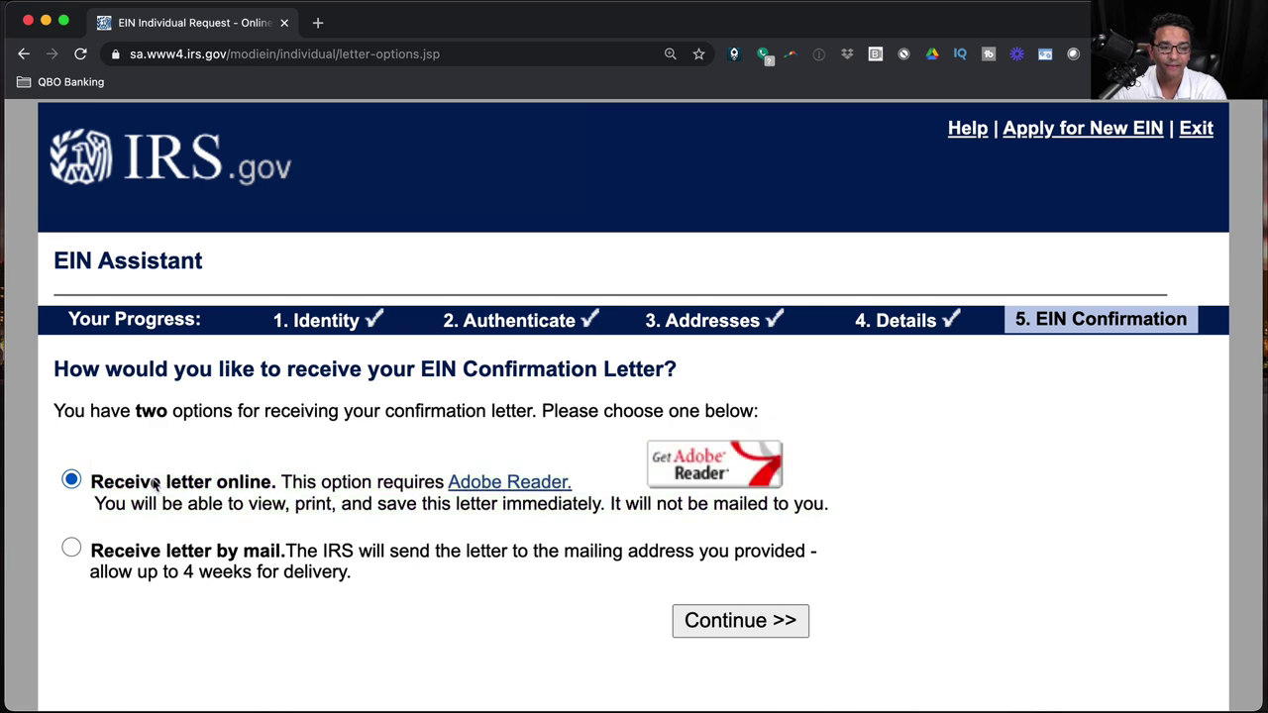
left_click(752, 622)
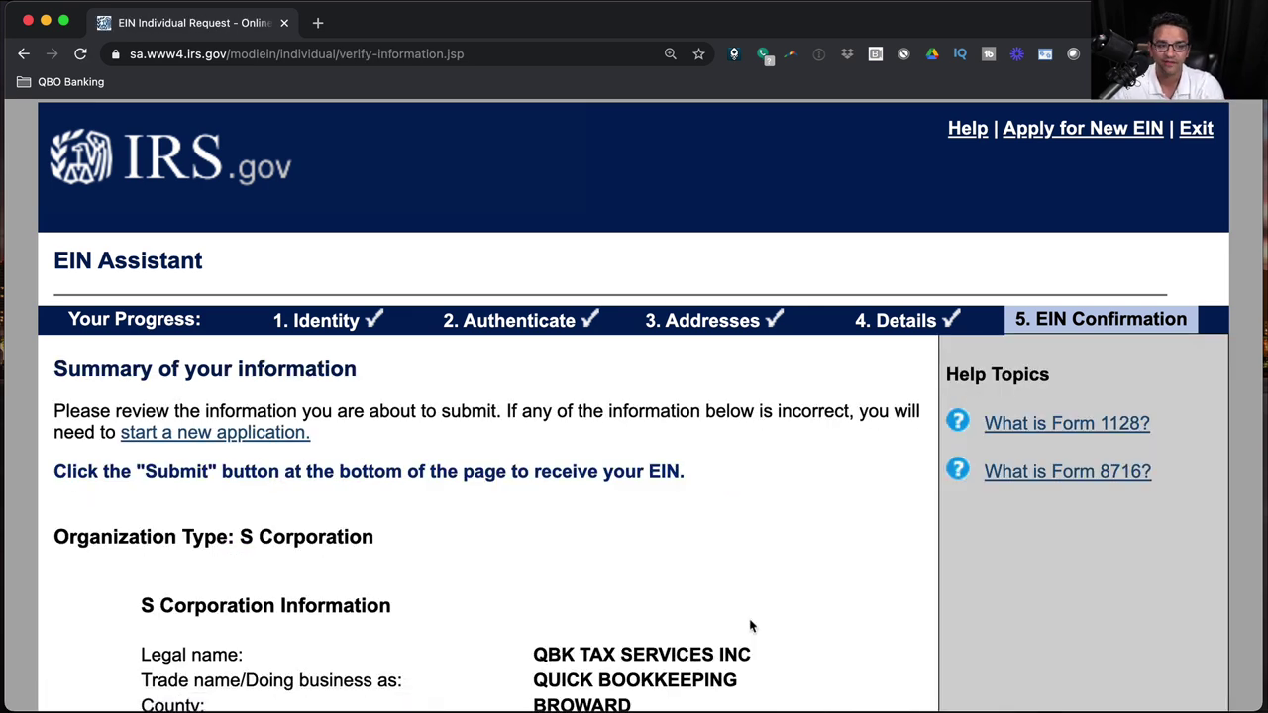
Step: Review the corporation details and Addresses sections of the QBK TAX SERVICES INC summary
scroll(790, 617, "down", 5)
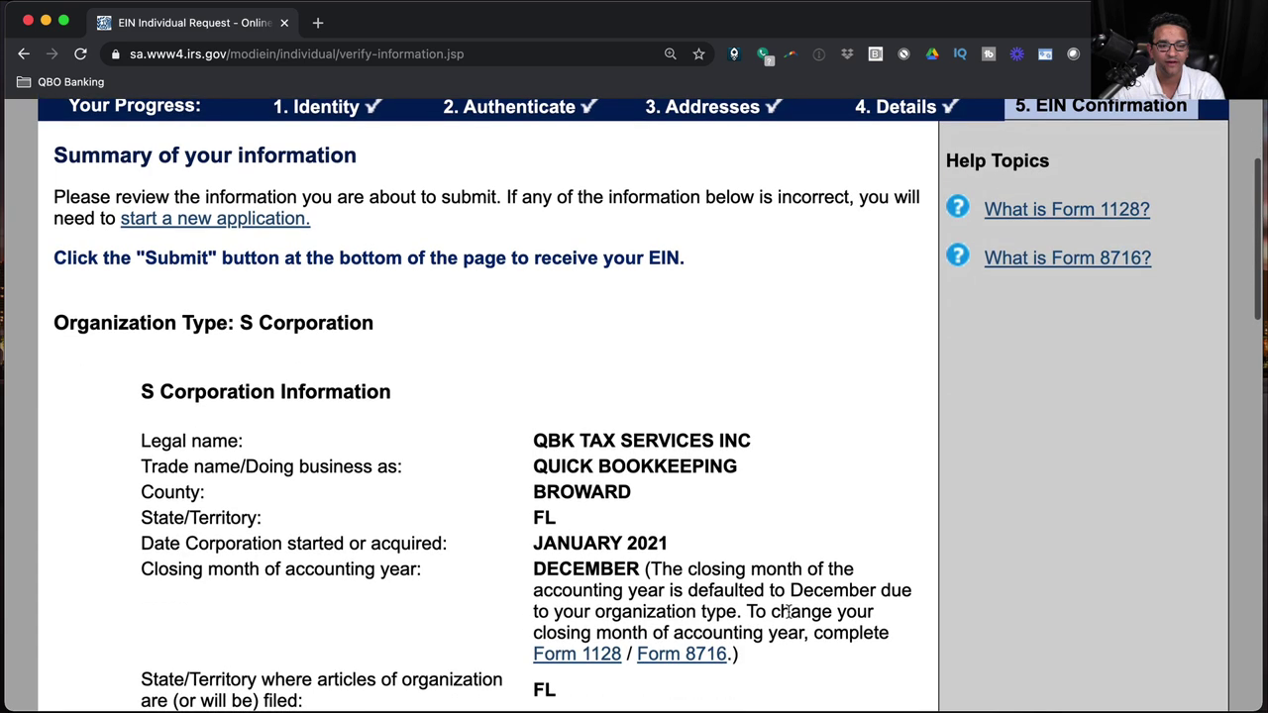
scroll(788, 611, "down", 1)
left_click_drag(190, 305, 743, 529)
left_click(763, 554)
scroll(758, 546, "down", 7)
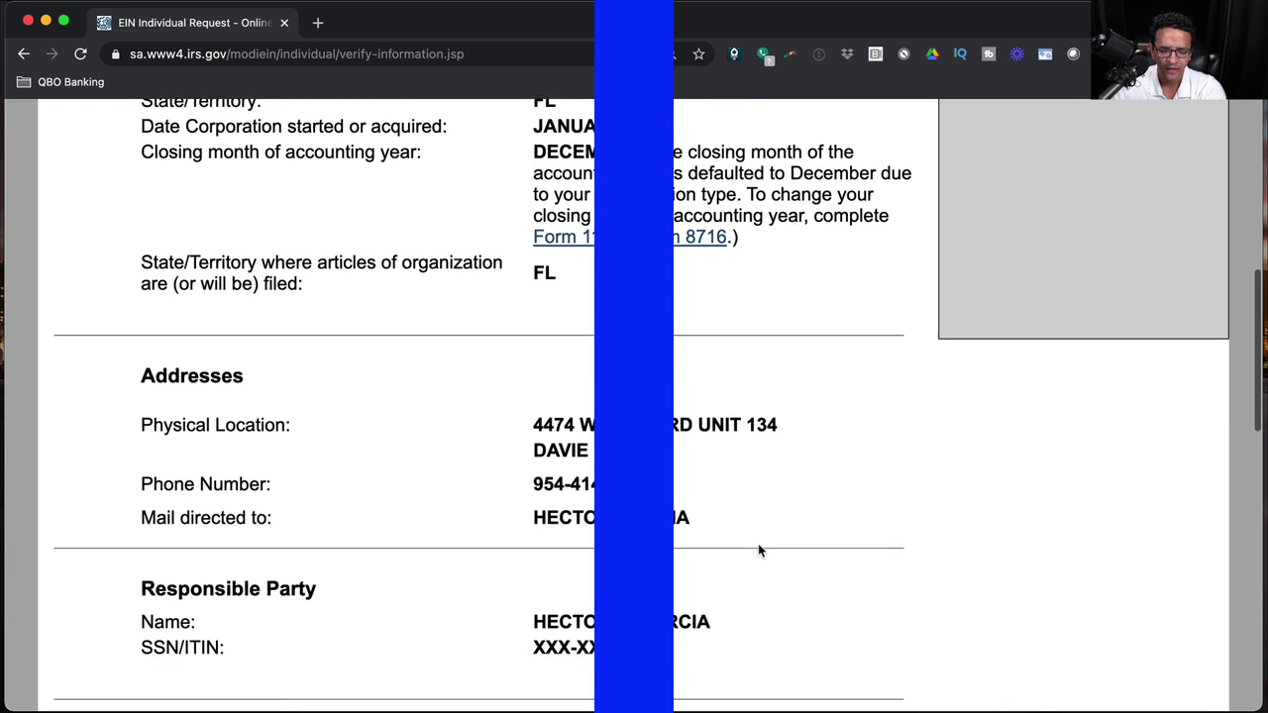
left_click_drag(198, 256, 726, 374)
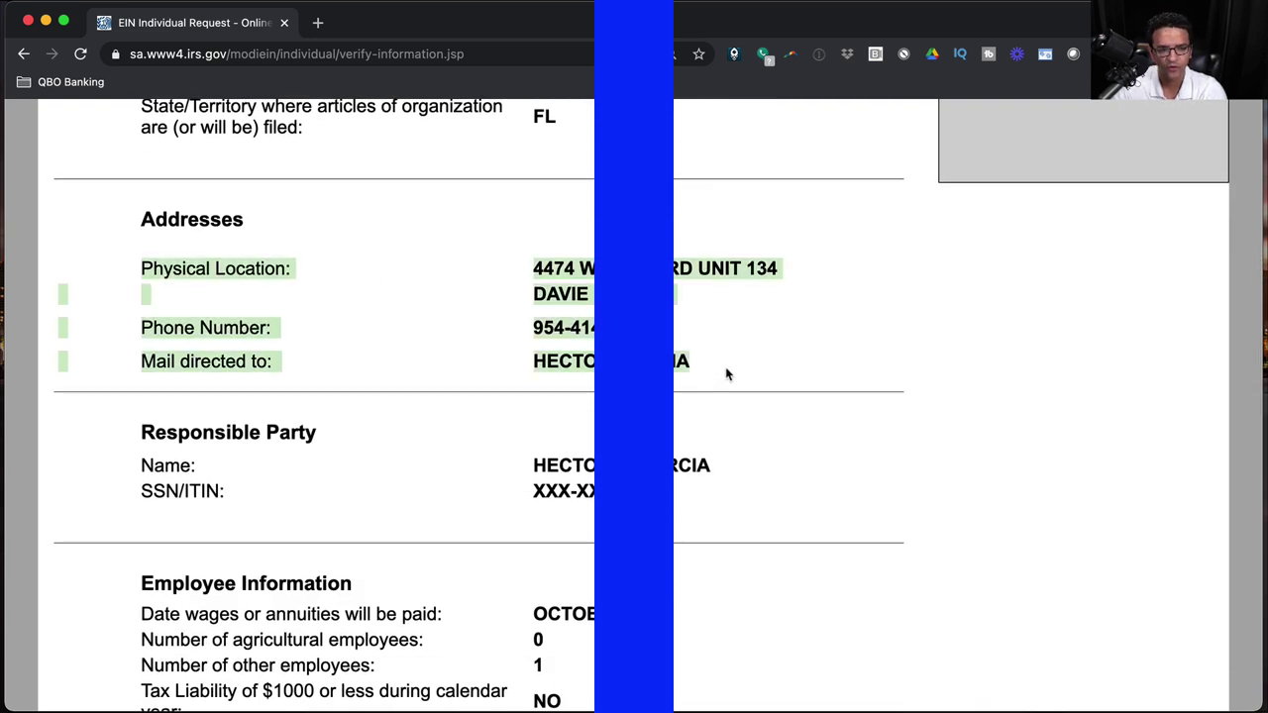
scroll(749, 389, "down", 1)
left_click(756, 394)
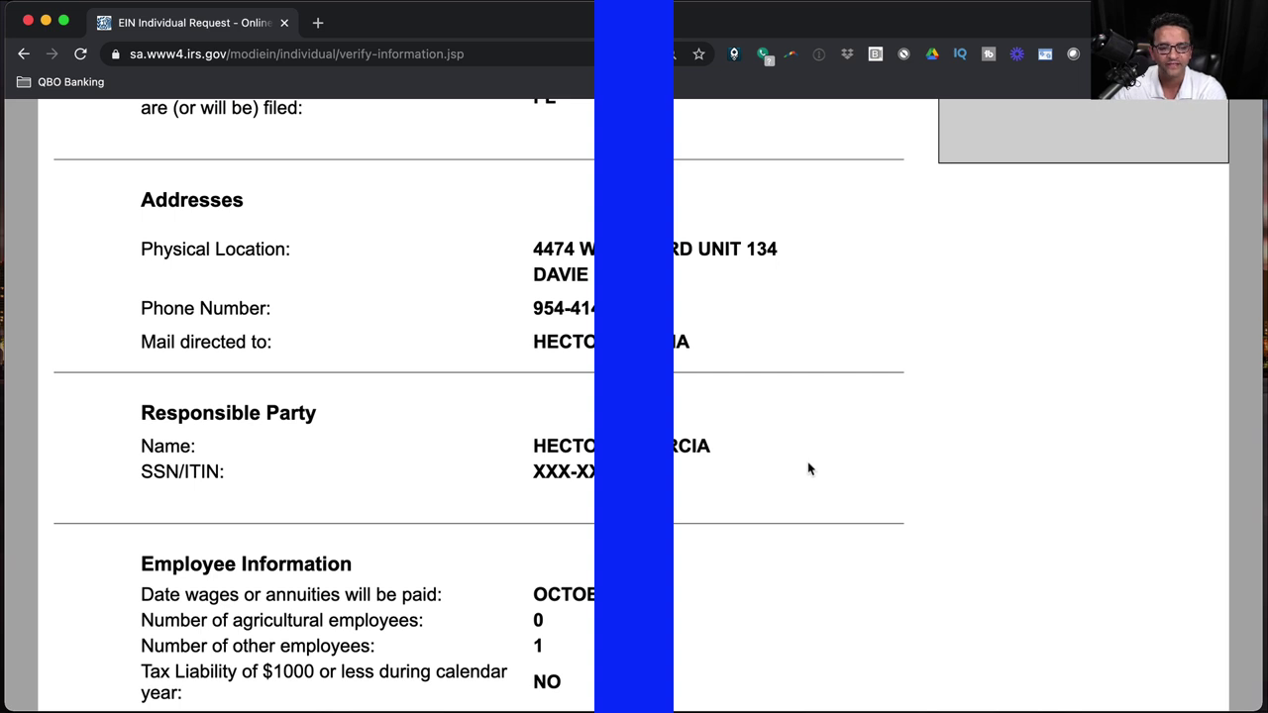
Step: Check the Employee Information and S Corporation answers, then submit the application
scroll(809, 469, "down", 5)
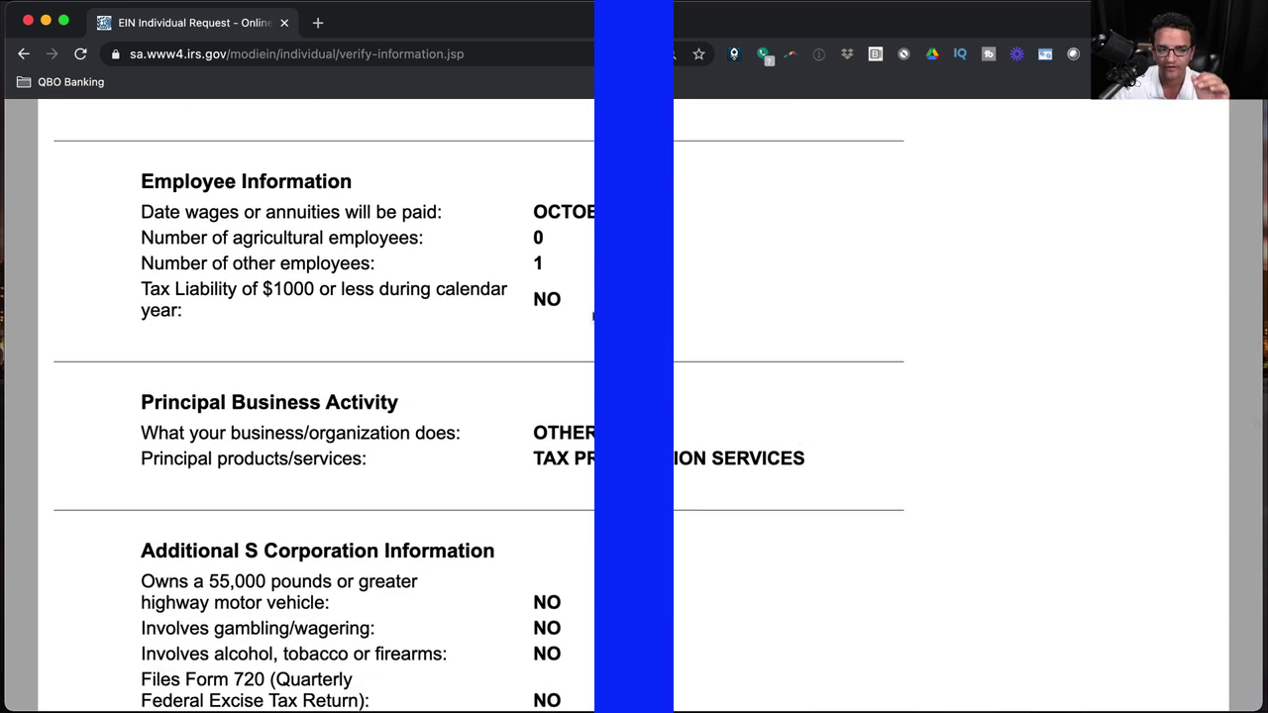
scroll(545, 297, "down", 1)
left_click_drag(260, 167, 702, 317)
scroll(730, 346, "down", 3)
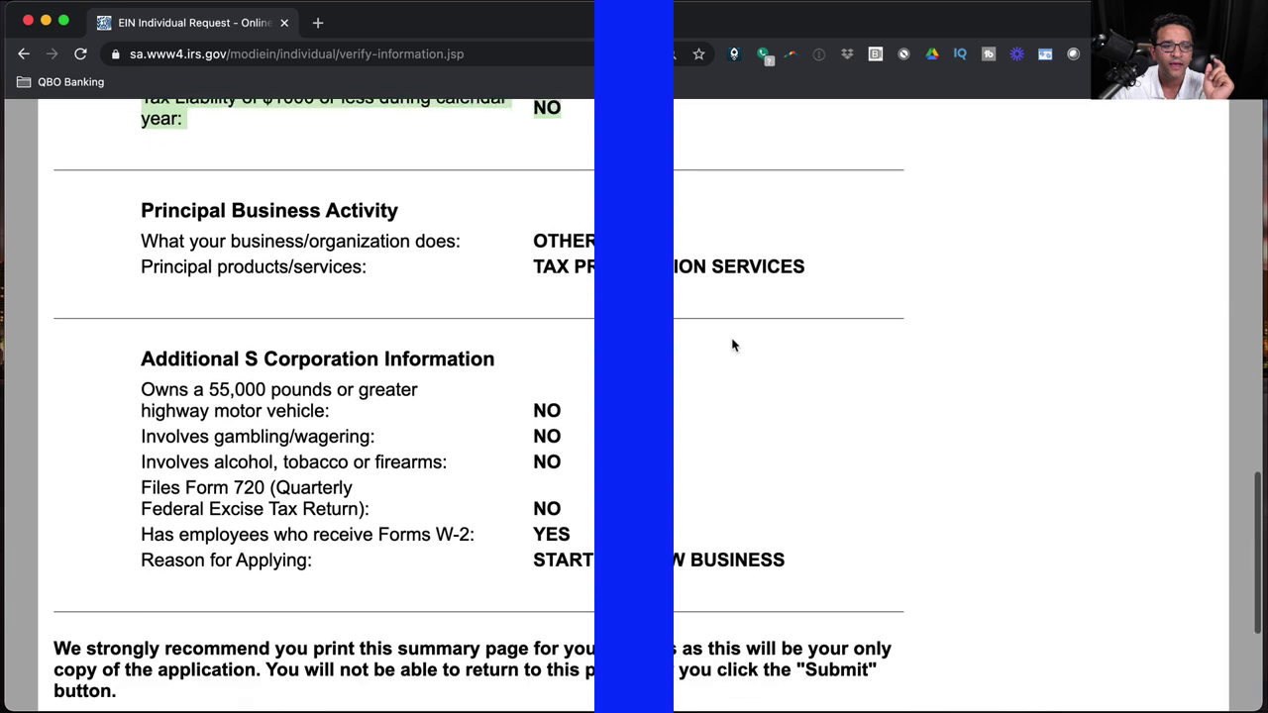
left_click_drag(346, 329, 912, 539)
left_click(889, 518)
scroll(882, 513, "down", 3)
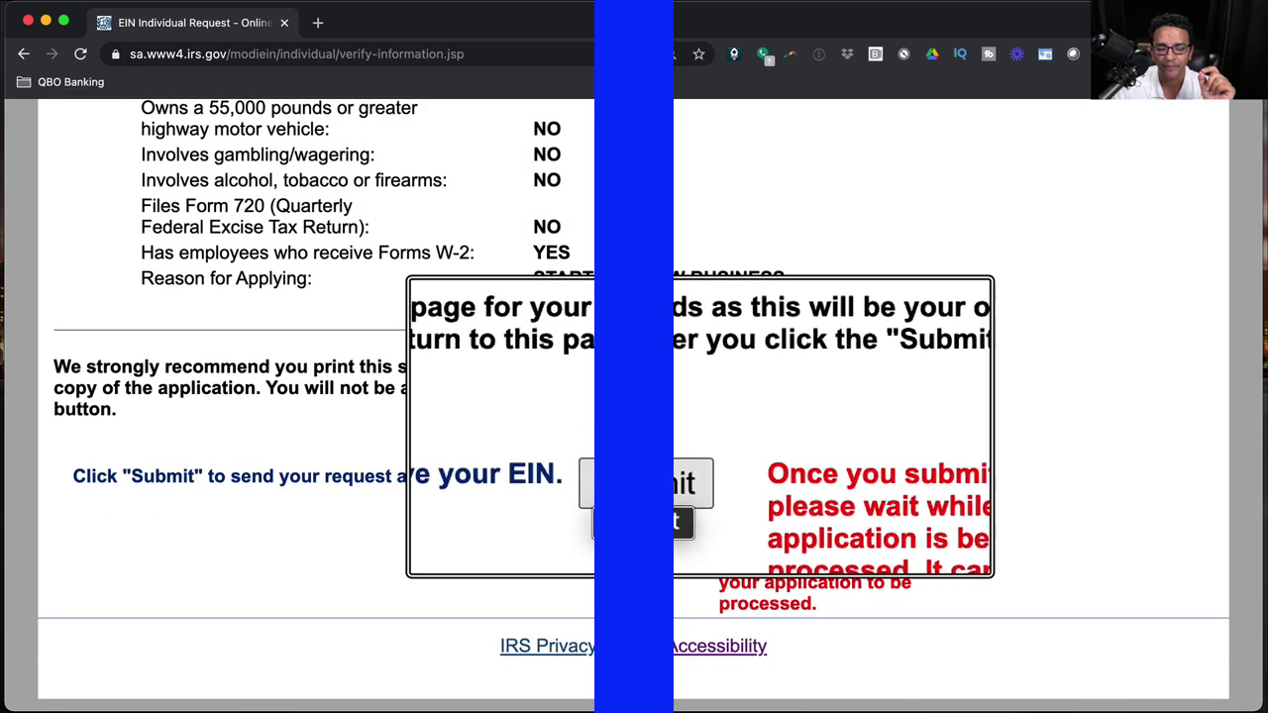
left_click(679, 483)
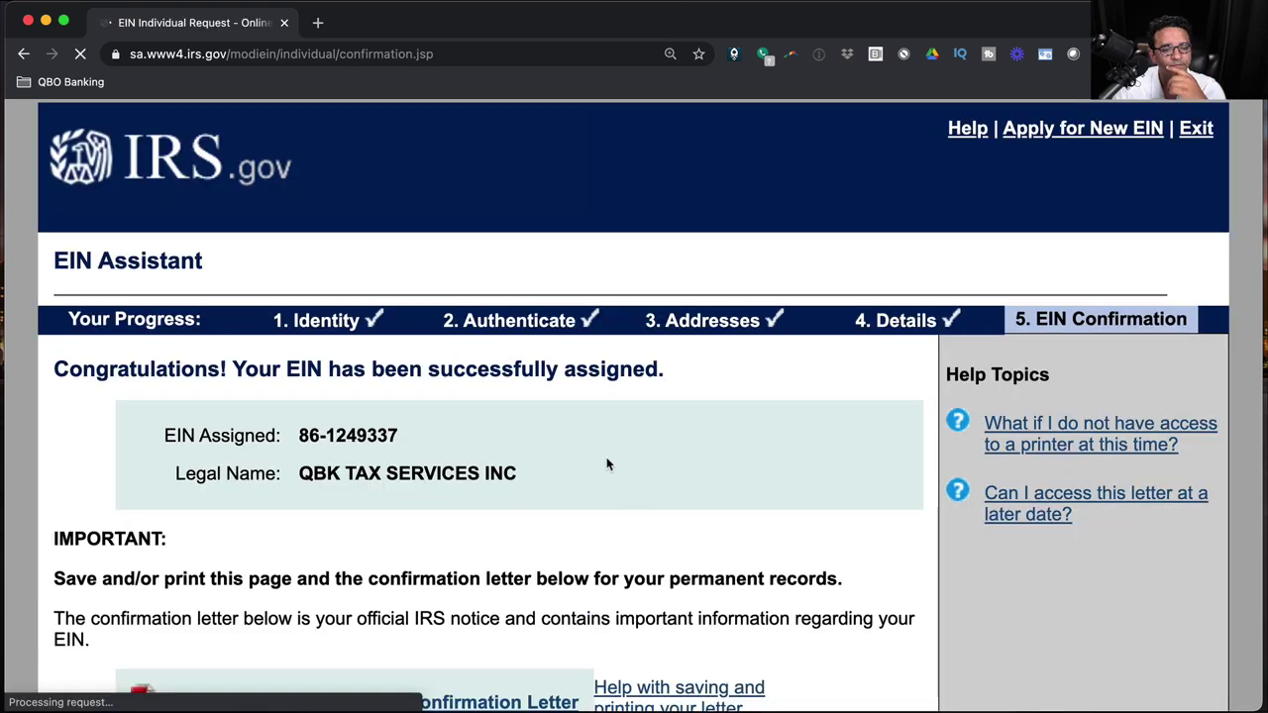
Step: Note the EIN assigned to QBK TAX SERVICES INC and open its CP 575 confirmation letter
scroll(466, 426, "down", 1)
left_click_drag(169, 374, 398, 377)
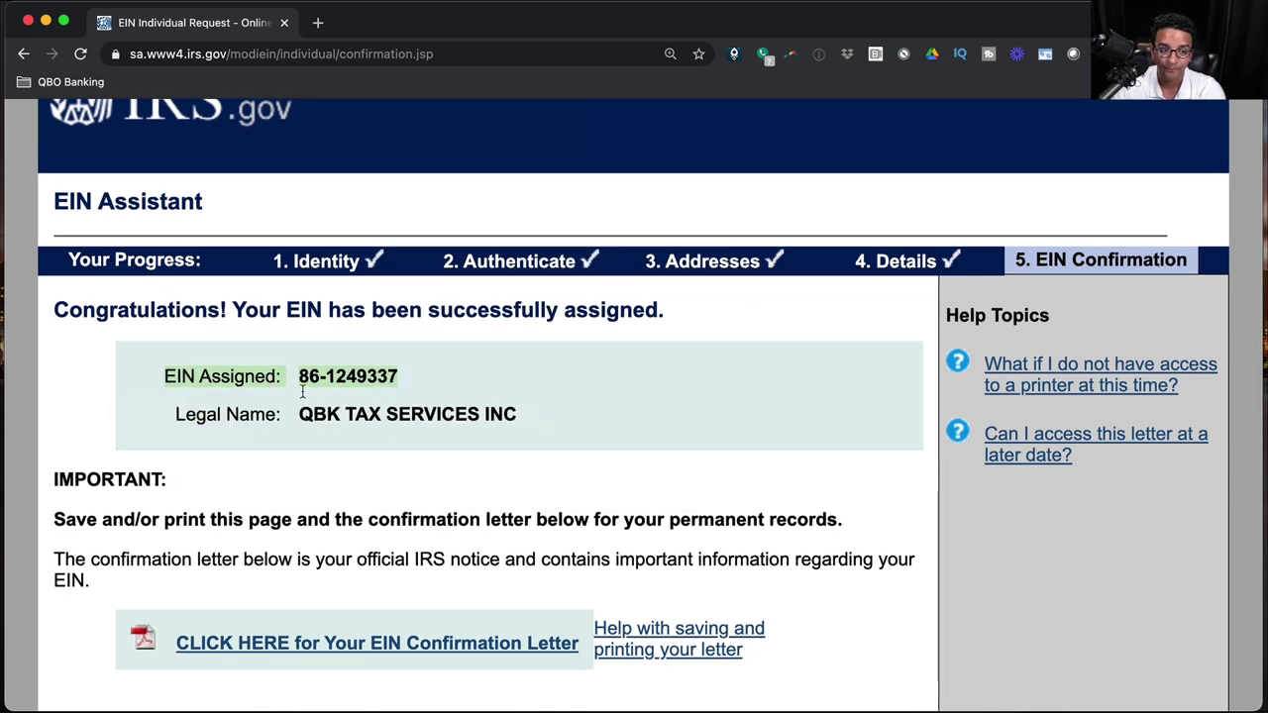
left_click(410, 467)
scroll(396, 495, "down", 1)
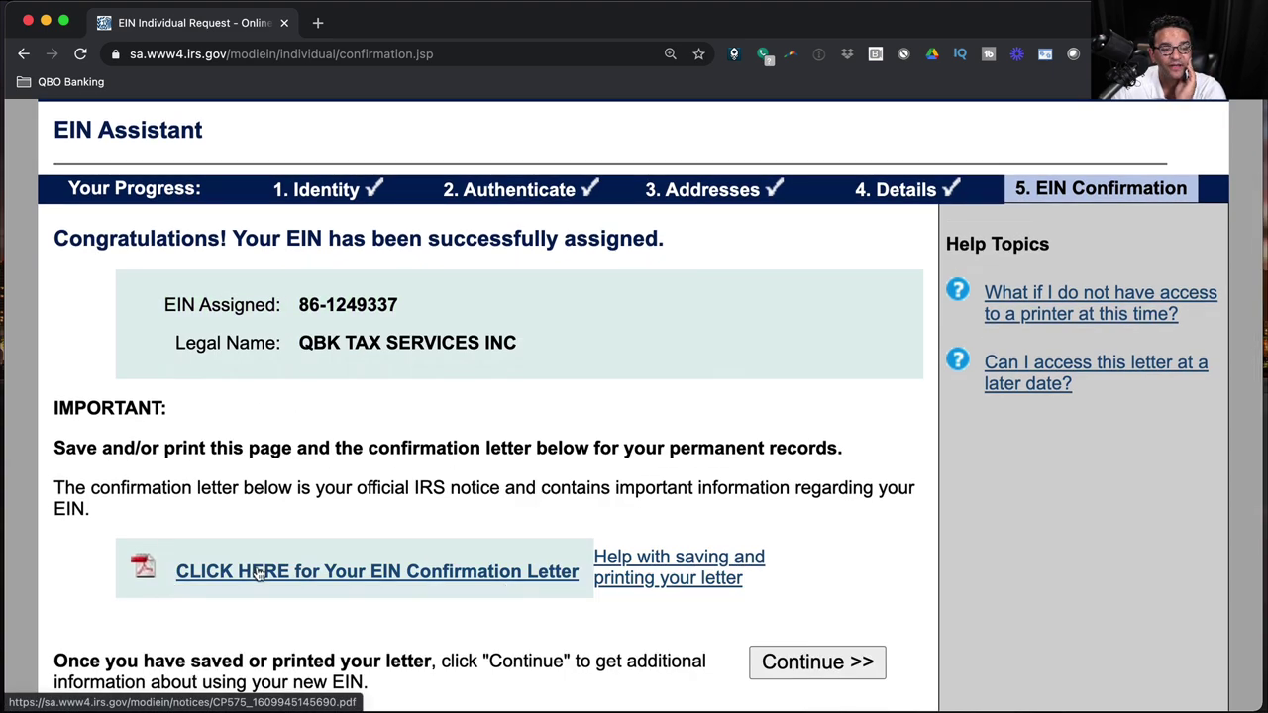
left_click(263, 573)
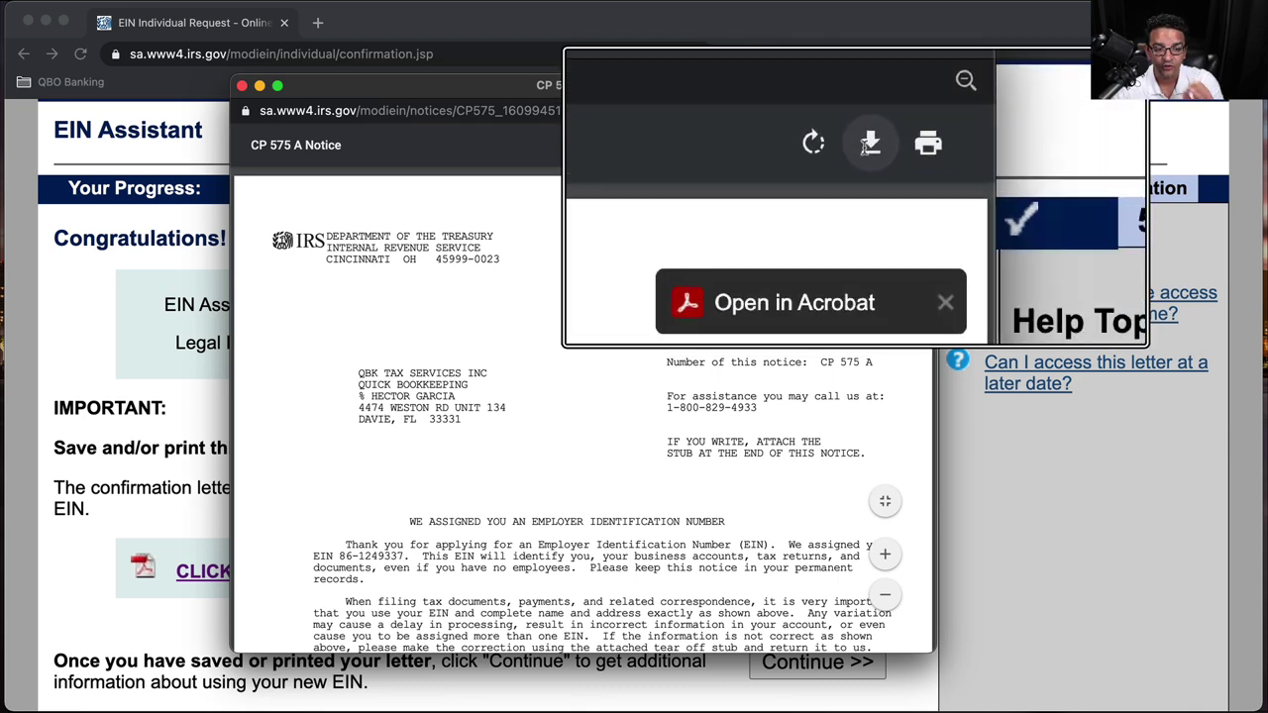
Step: Save the CP 575 letter to the Desktop prefixed 'QBK TAX SERVICES INC - EIN', then close it
left_click(866, 148)
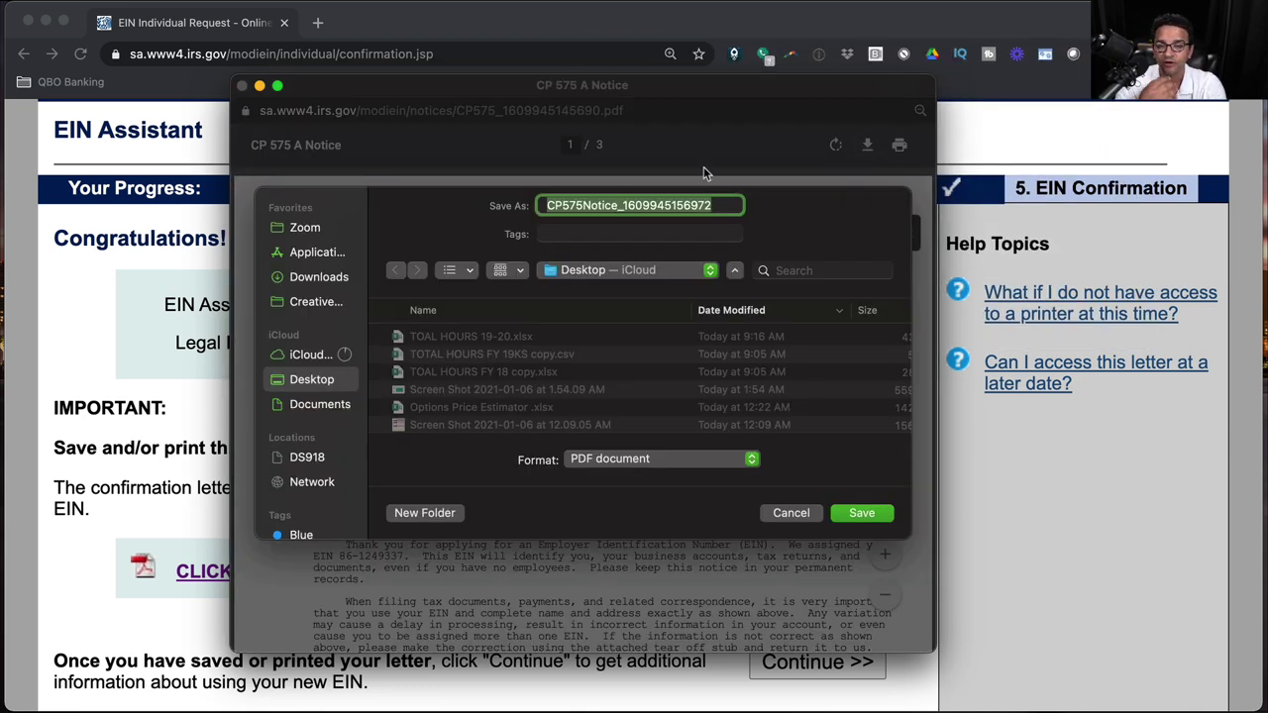
left_click(548, 206)
type("QBK TAX SERVICES INC")
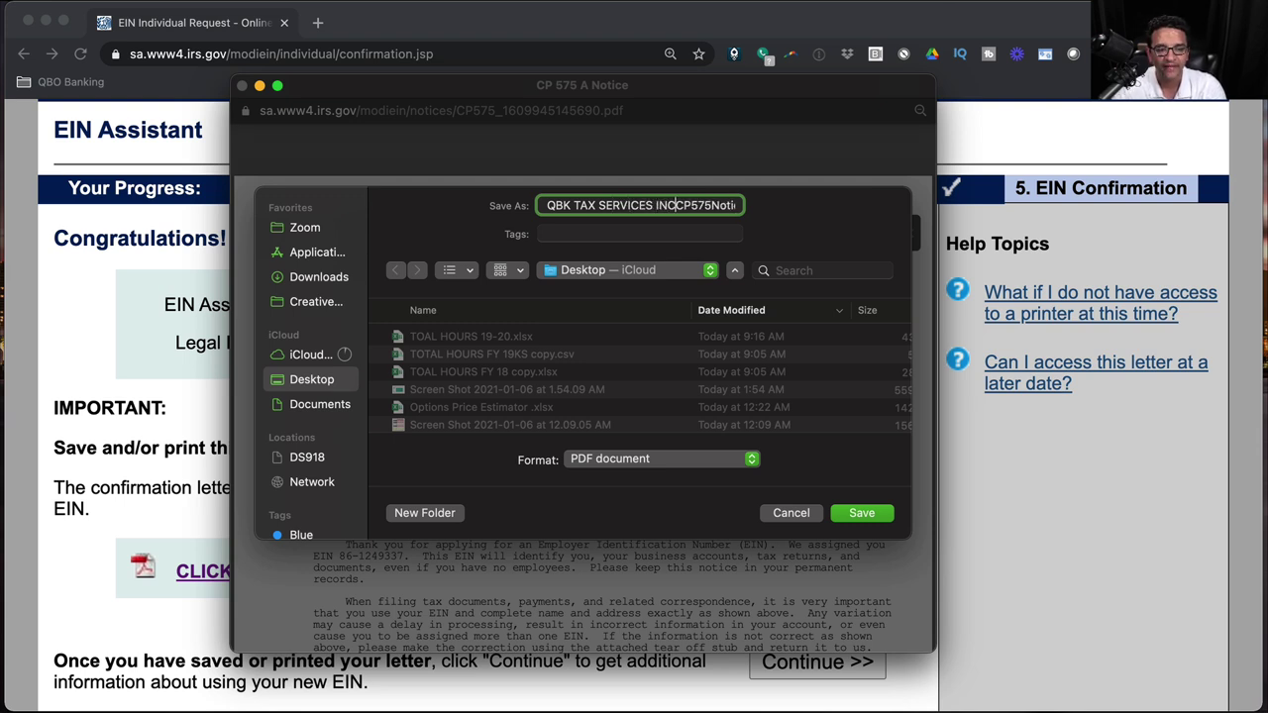
type(" - ")
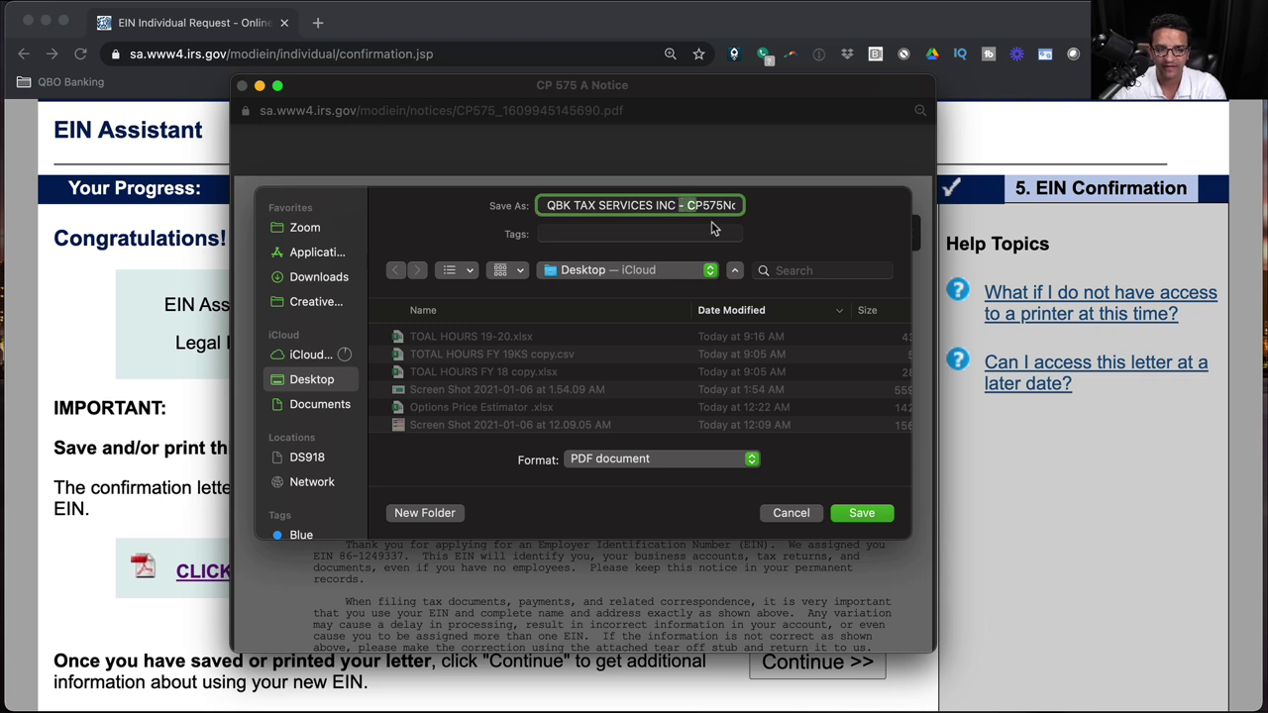
type("EIN")
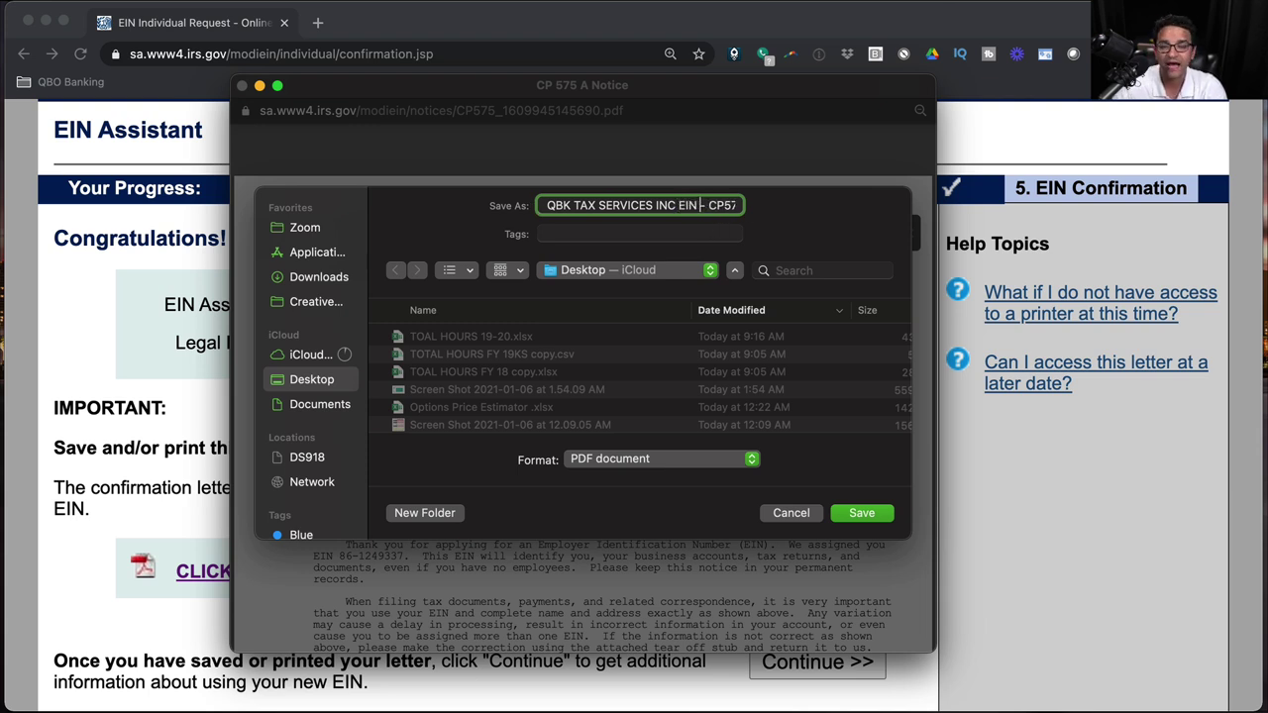
left_click(881, 514)
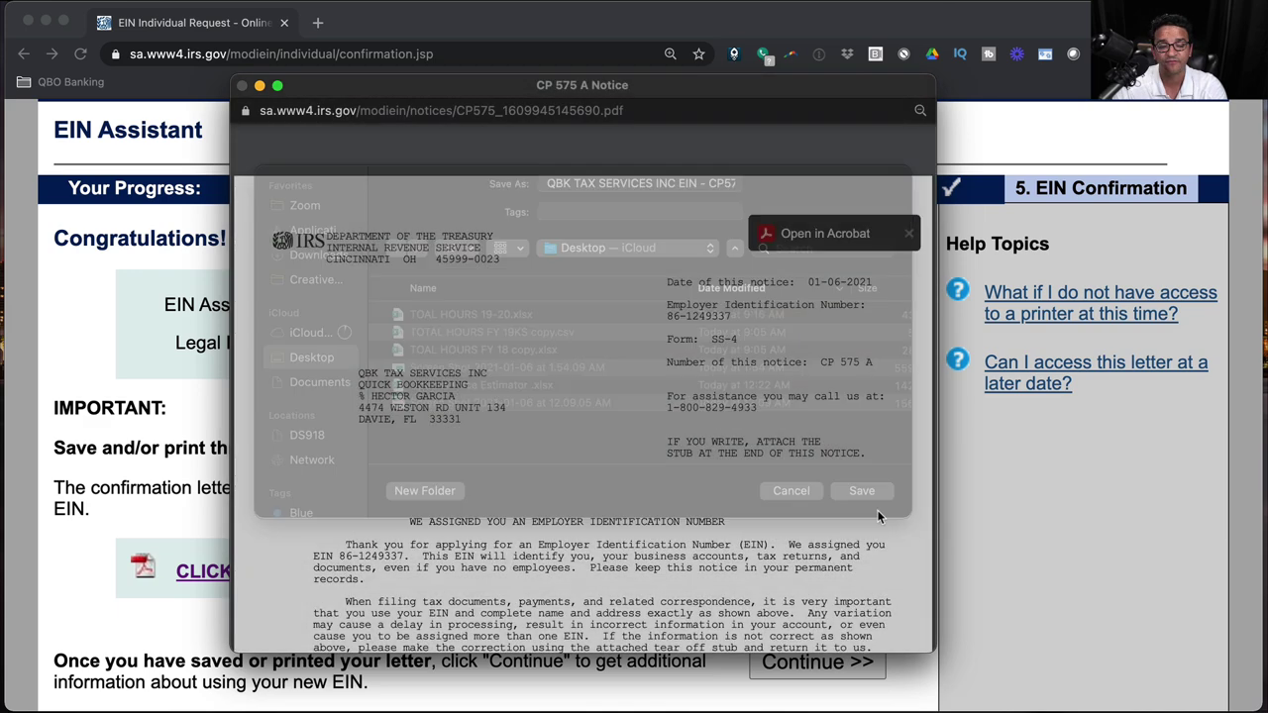
left_click(244, 87)
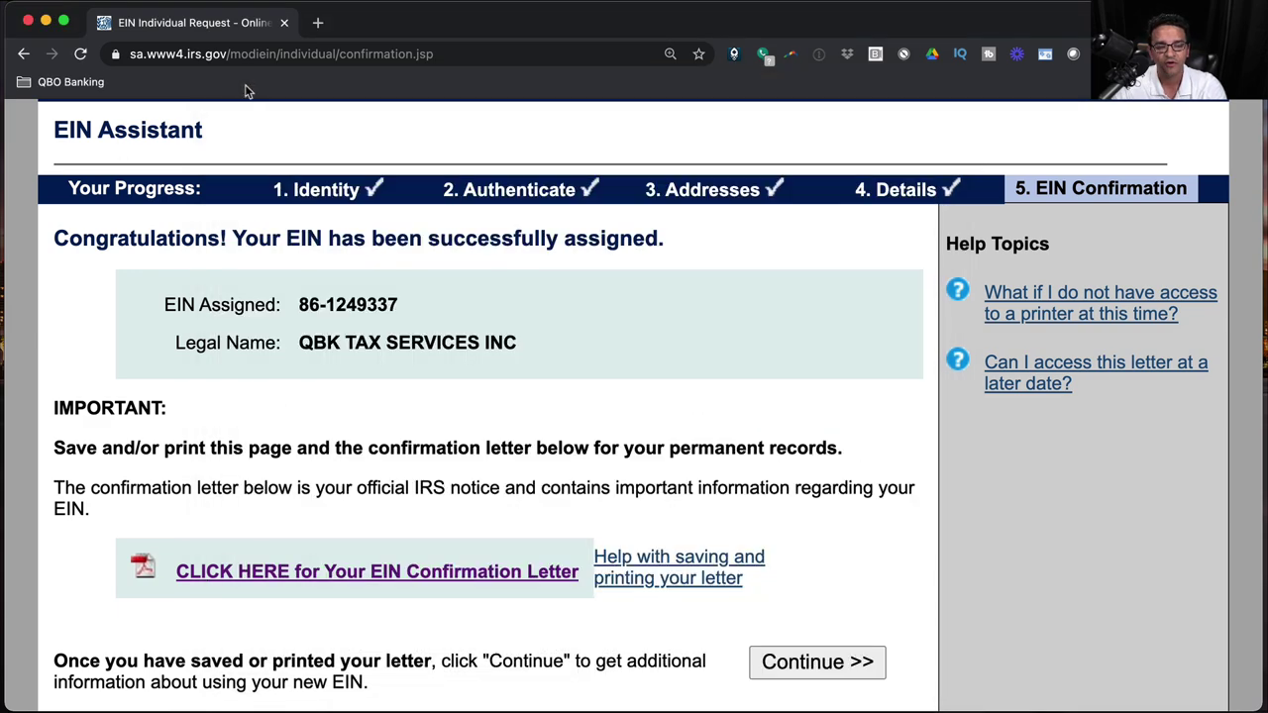
Step: Continue from the EIN confirmation to the 'Additional Information about your EIN' page
key("alt+super+8")
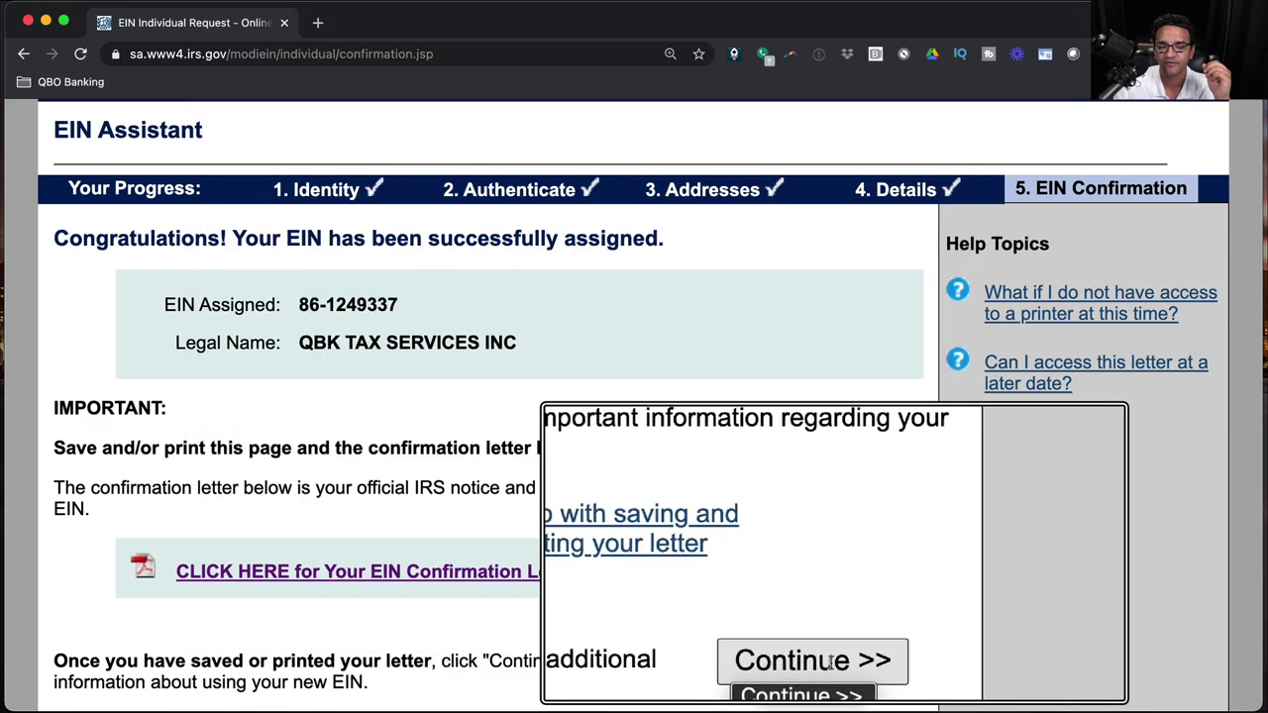
key("alt+super+8")
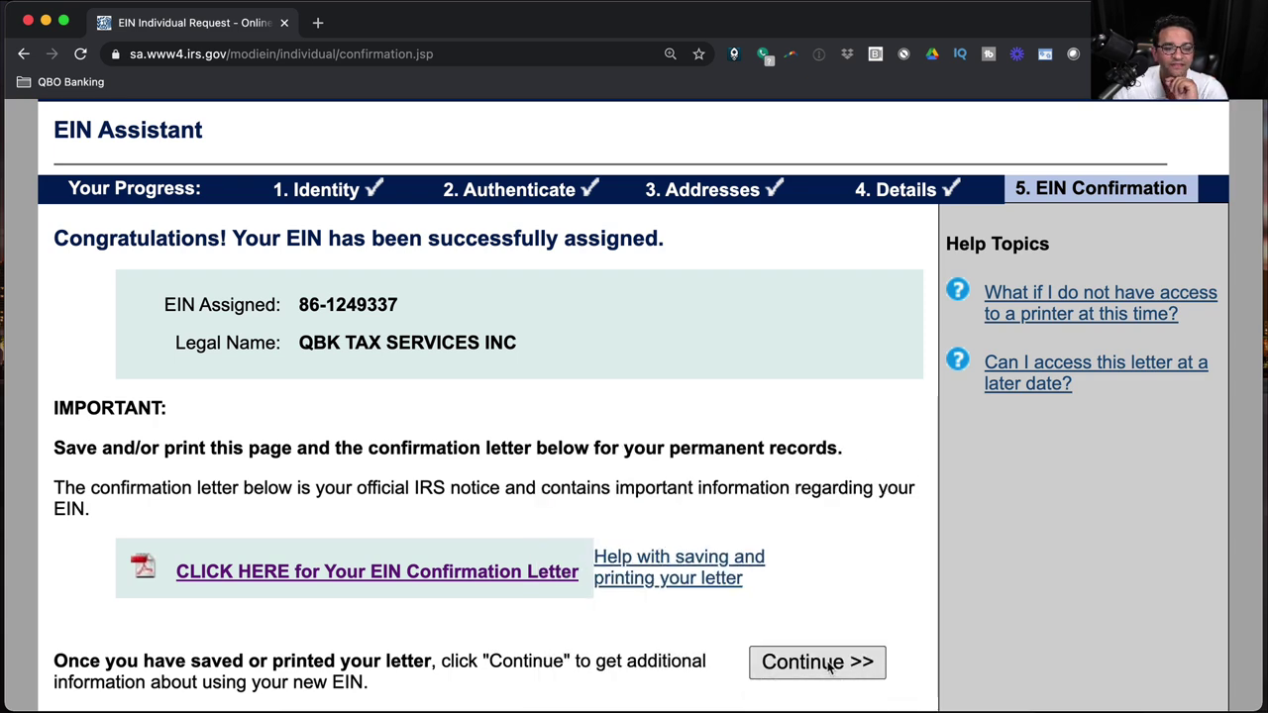
left_click(830, 668)
scroll(623, 447, "down", 3)
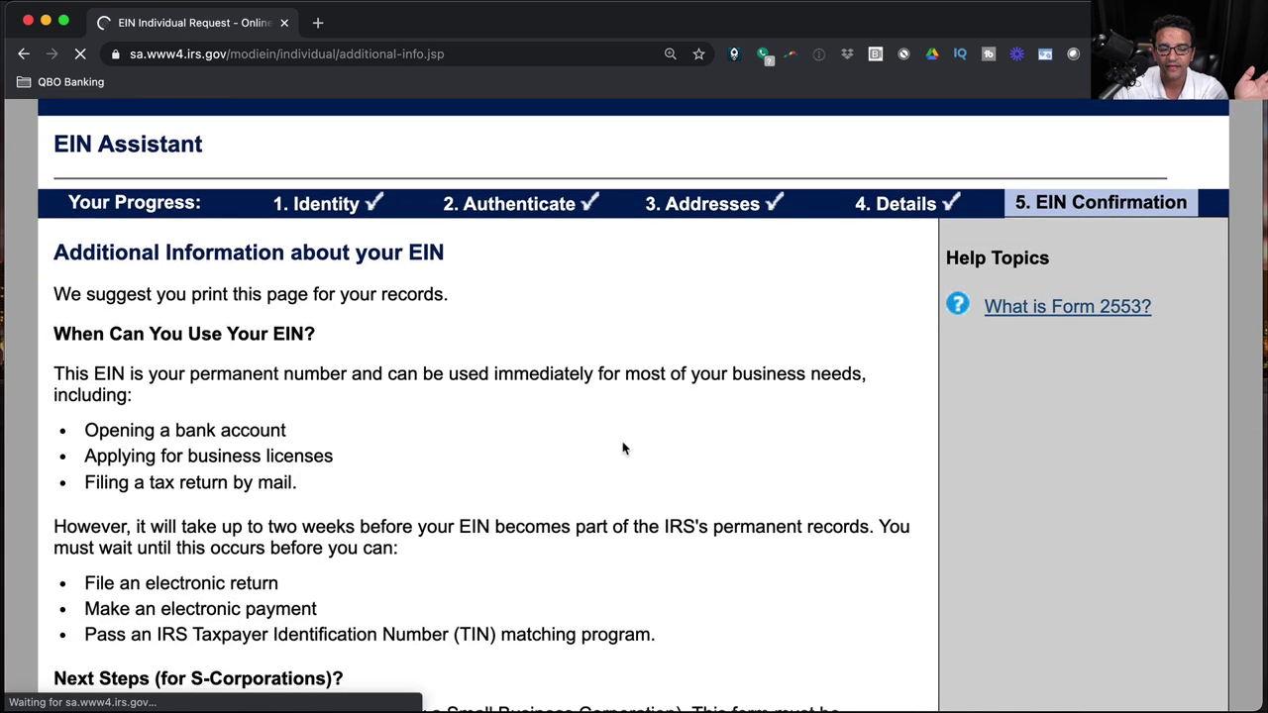
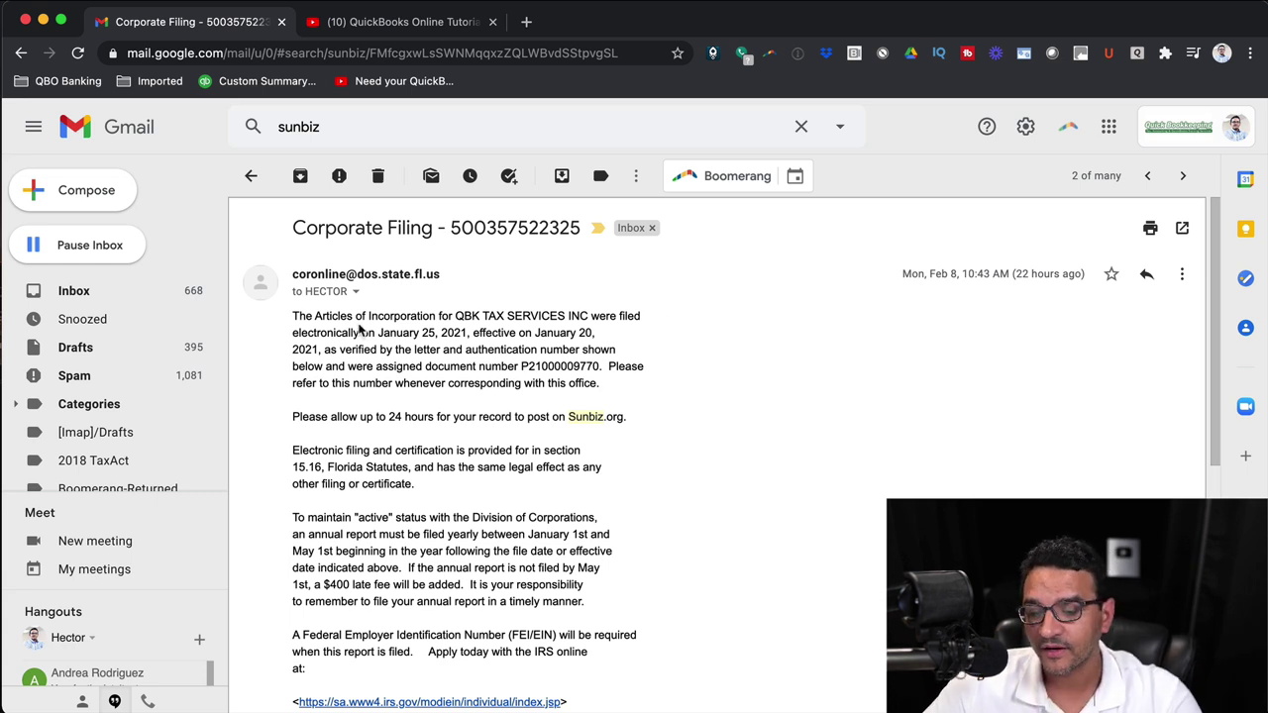
Step: Highlight the filing sentence and the company name QBK TAX SERVICES in the Corporate Filing email
left_click_drag(309, 311, 638, 315)
left_click(452, 320)
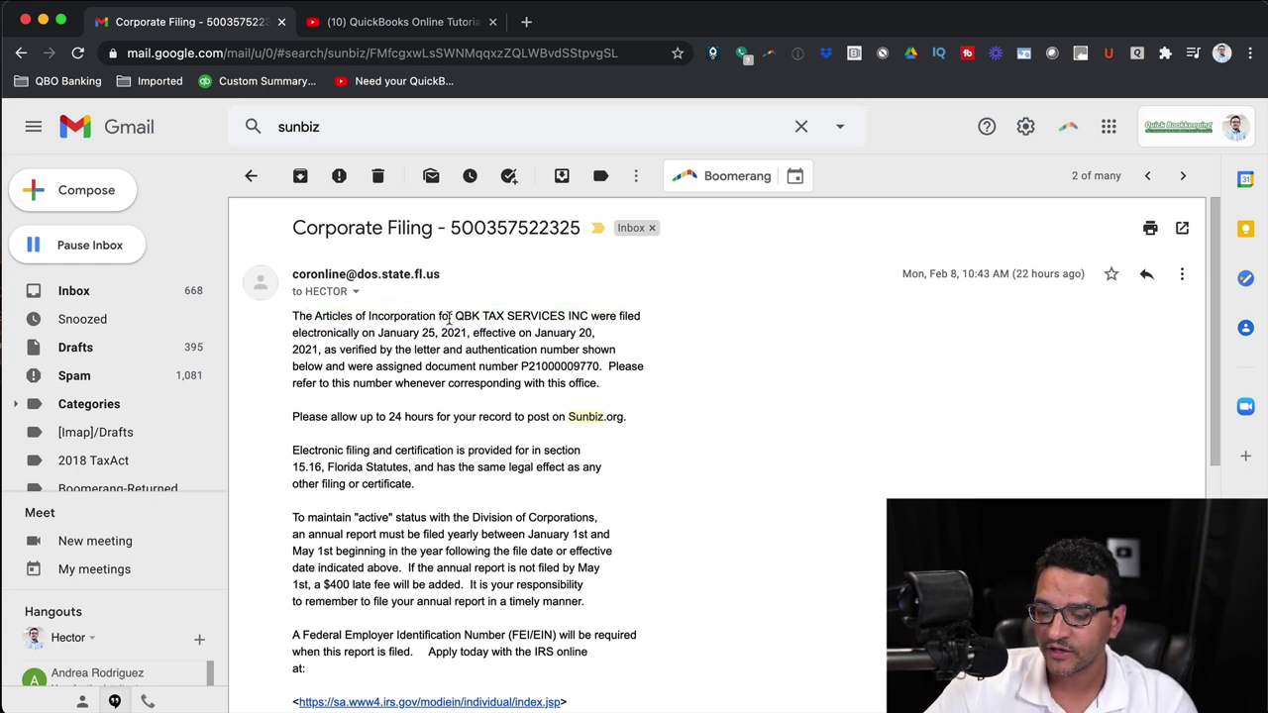
left_click_drag(457, 315, 570, 315)
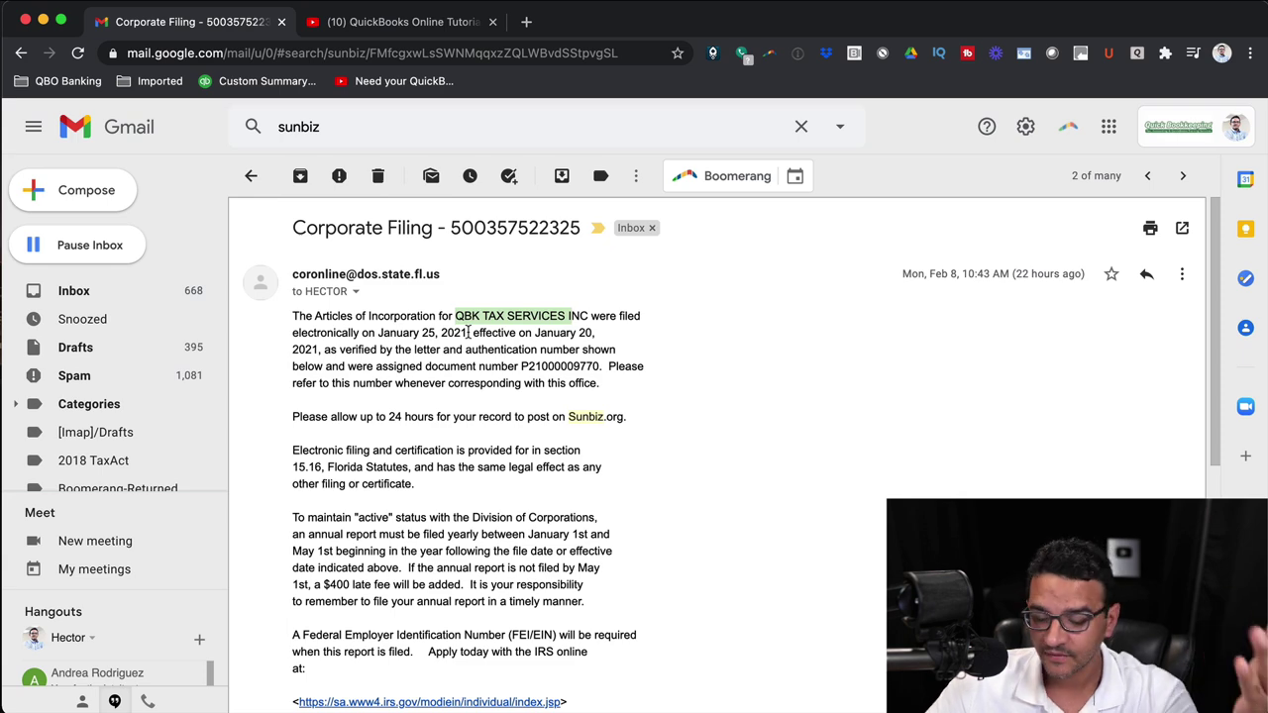
scroll(659, 422, "down", 4)
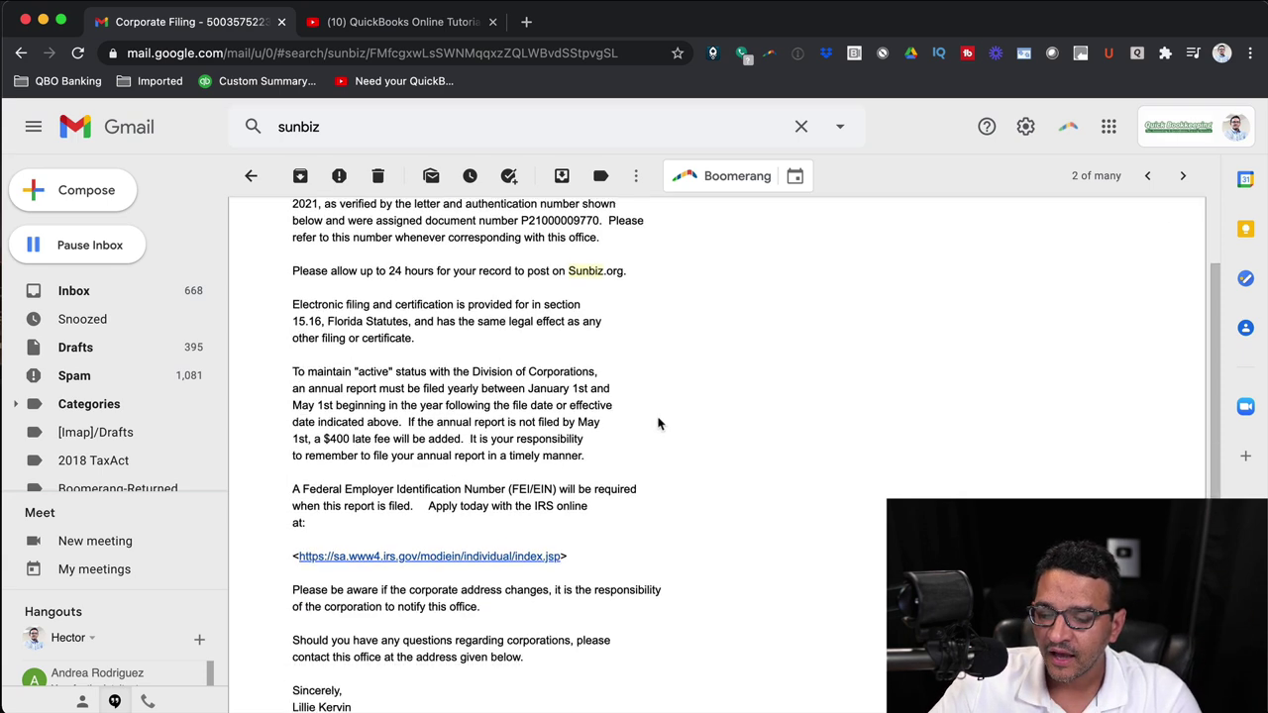
scroll(625, 416, "up", 2)
left_click(416, 345)
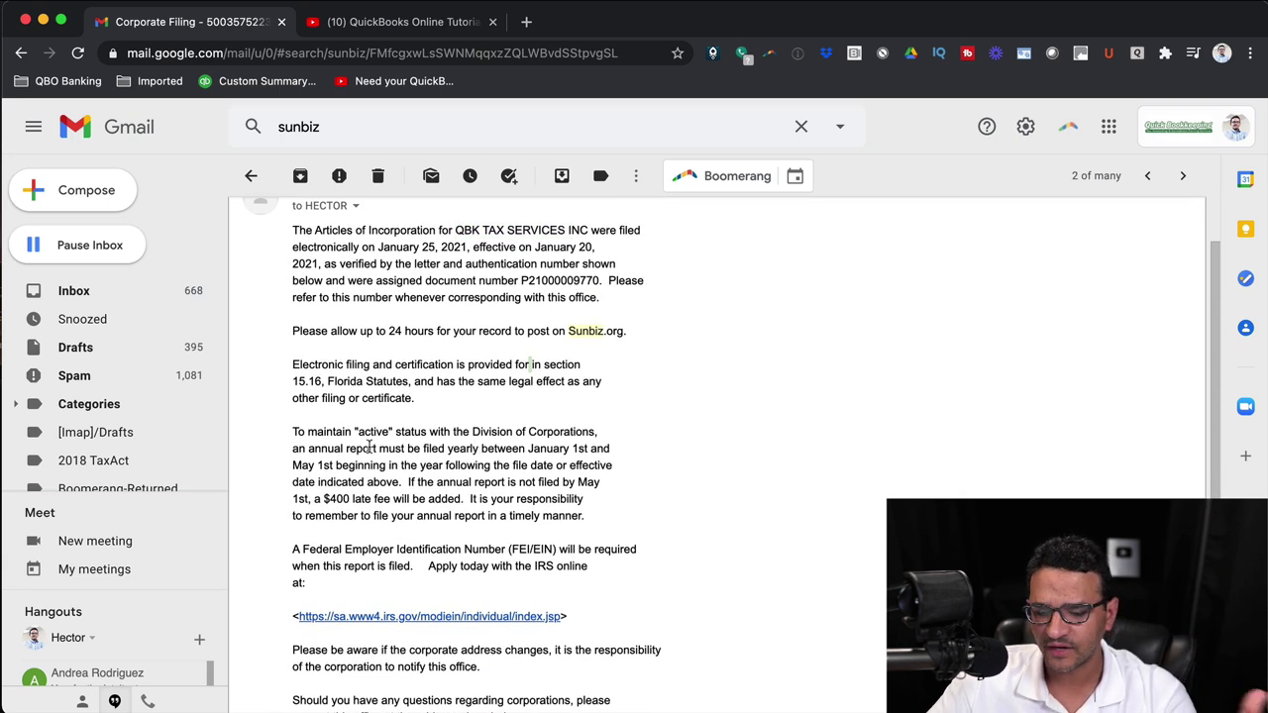
Step: Highlight the active-status paragraph and the document number, then start a new tab to sunbiz.org
left_click_drag(342, 432, 610, 513)
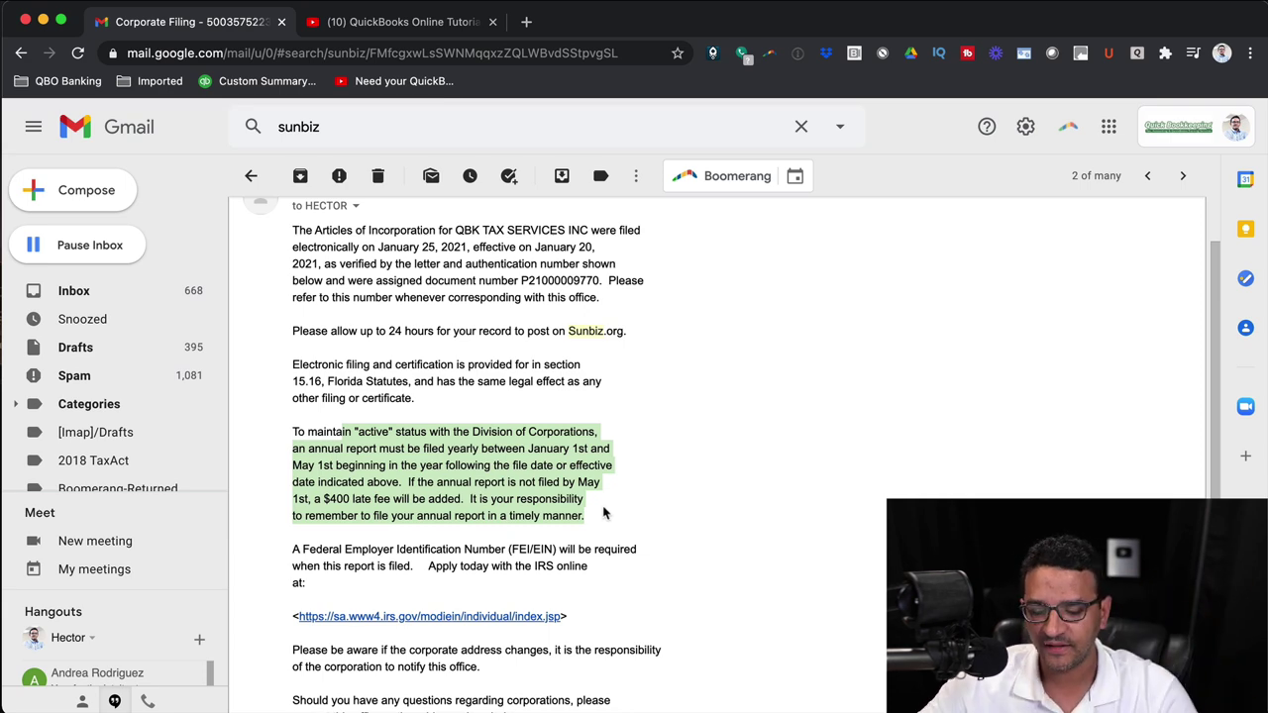
scroll(599, 507, "down", 3)
scroll(604, 490, "up", 4)
left_click(512, 361)
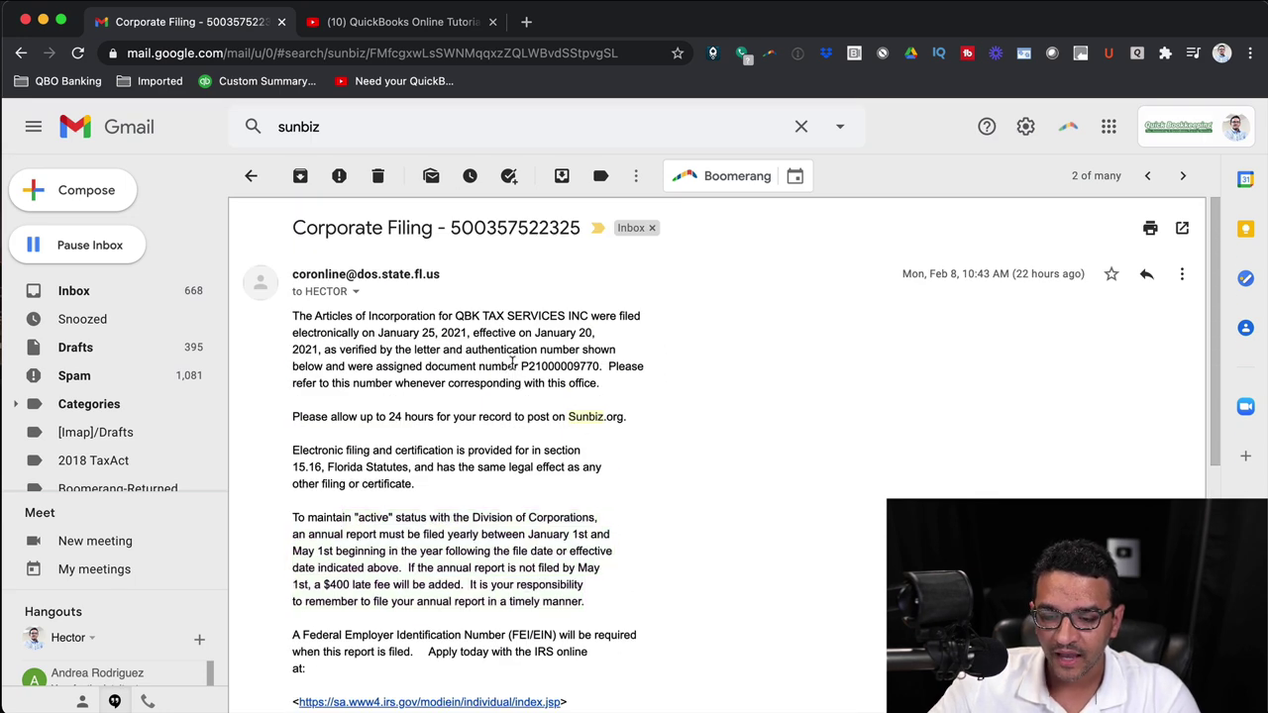
left_click_drag(522, 365, 588, 363)
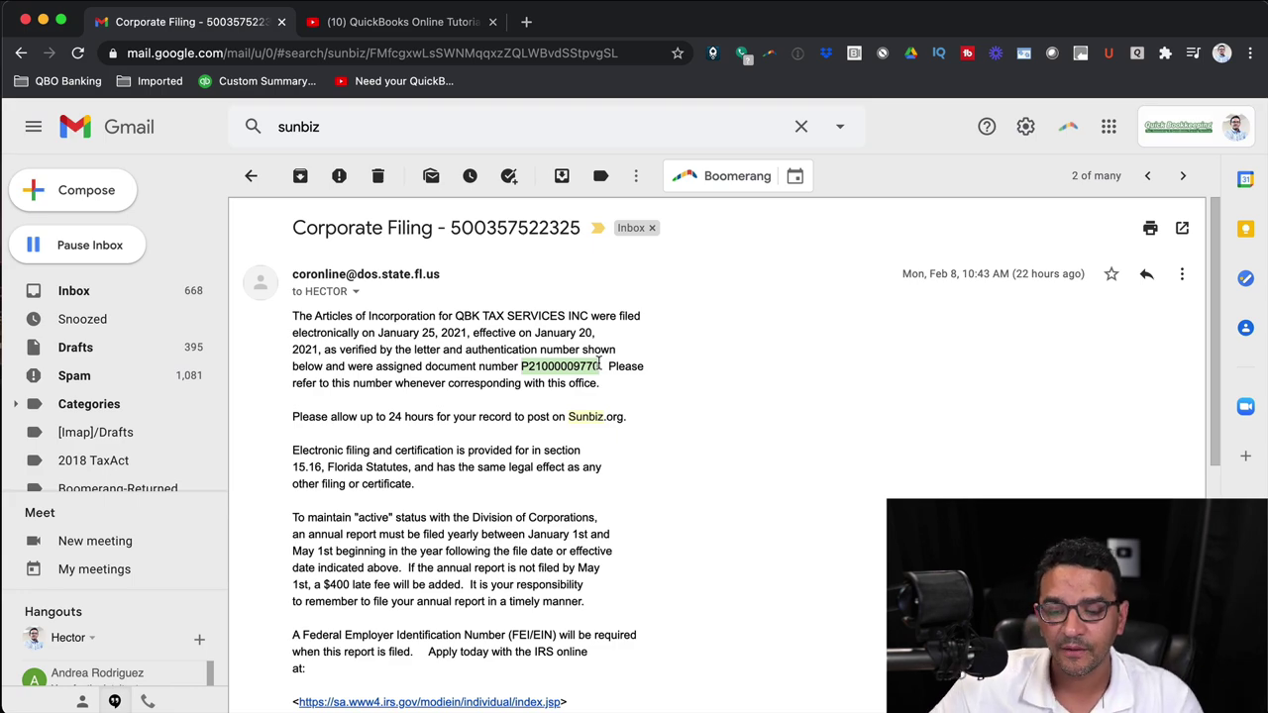
left_click(526, 22)
type("sunbiz.o")
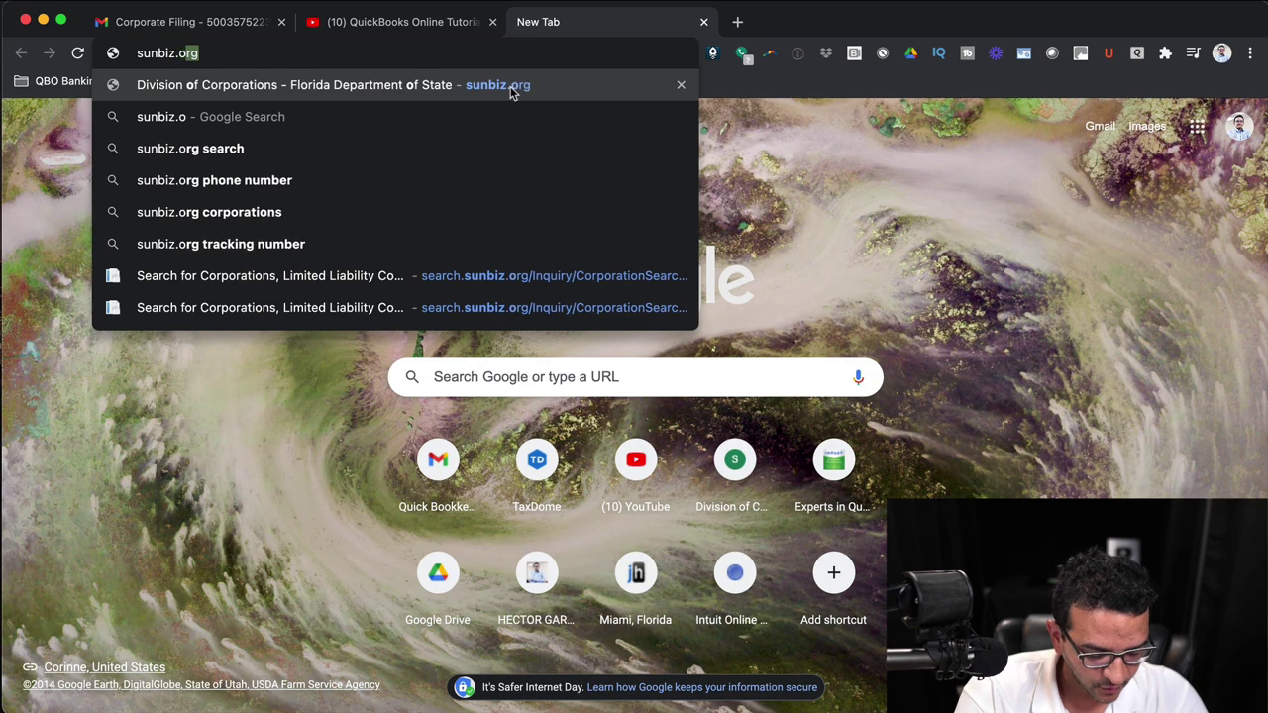
Step: On sunbiz.org, search corporations by entity name for 'QBK Tax Services'
key("Return")
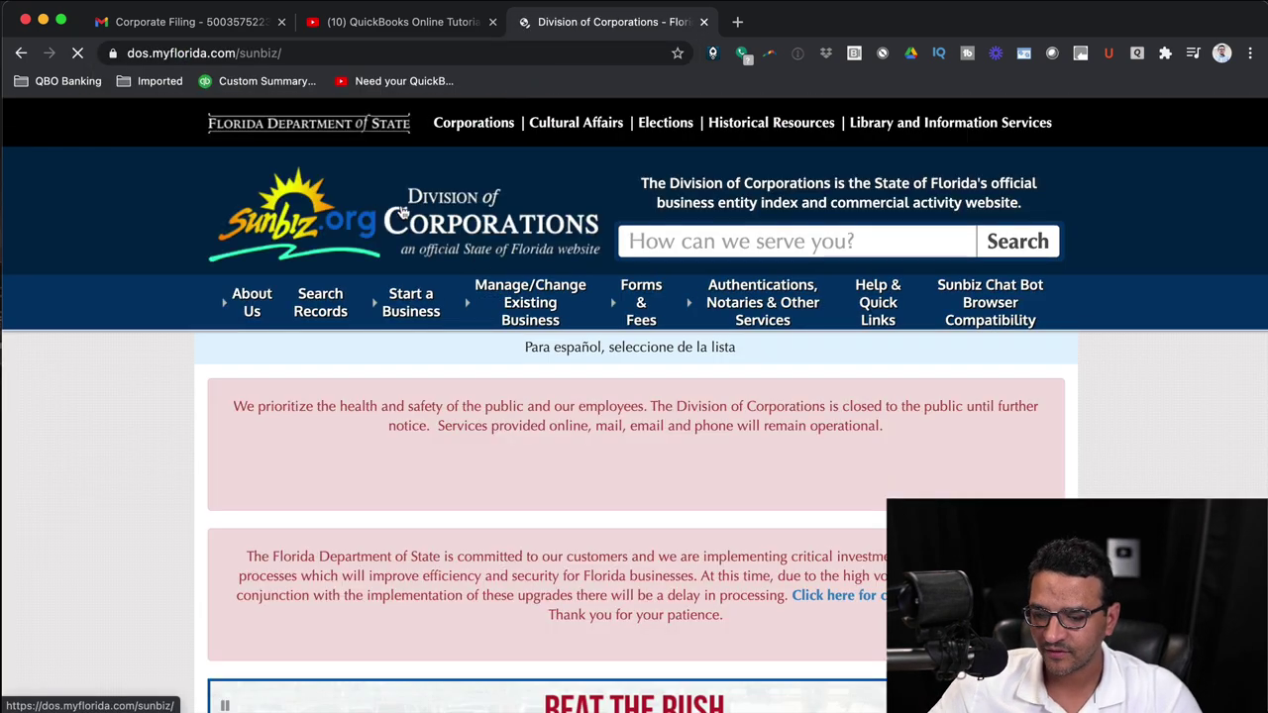
left_click(320, 303)
scroll(549, 497, "down", 3)
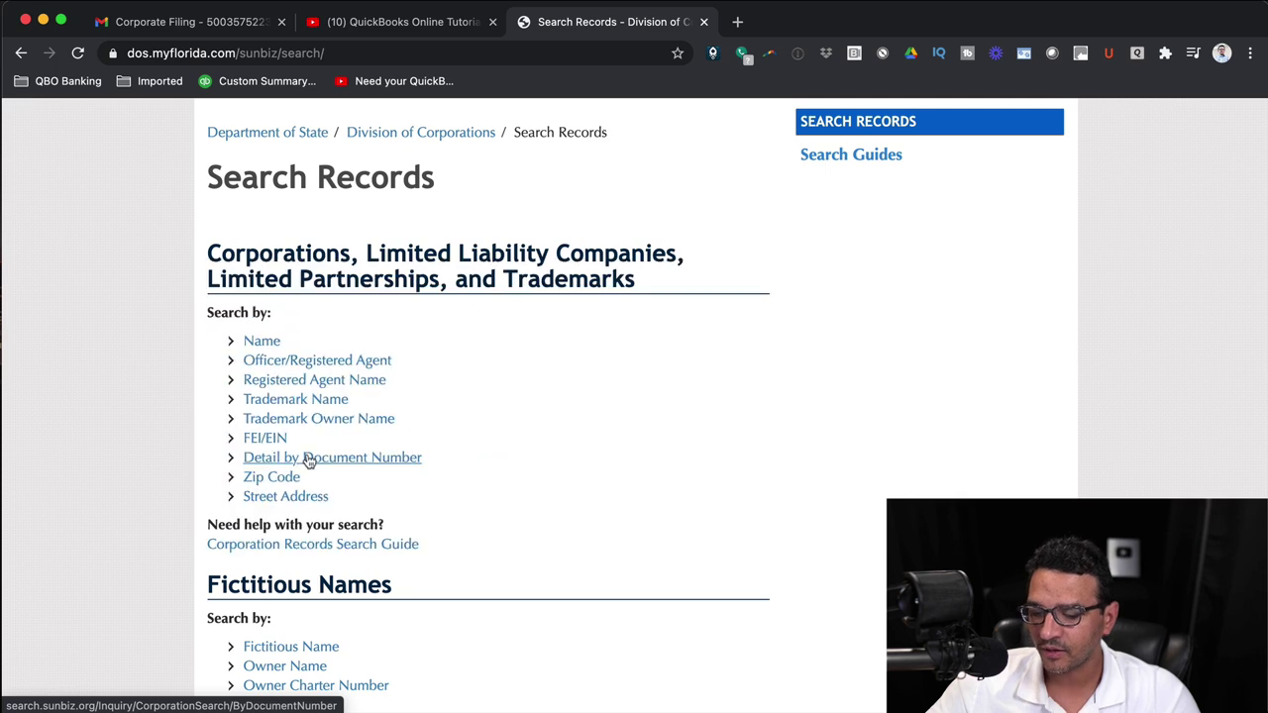
left_click(270, 342)
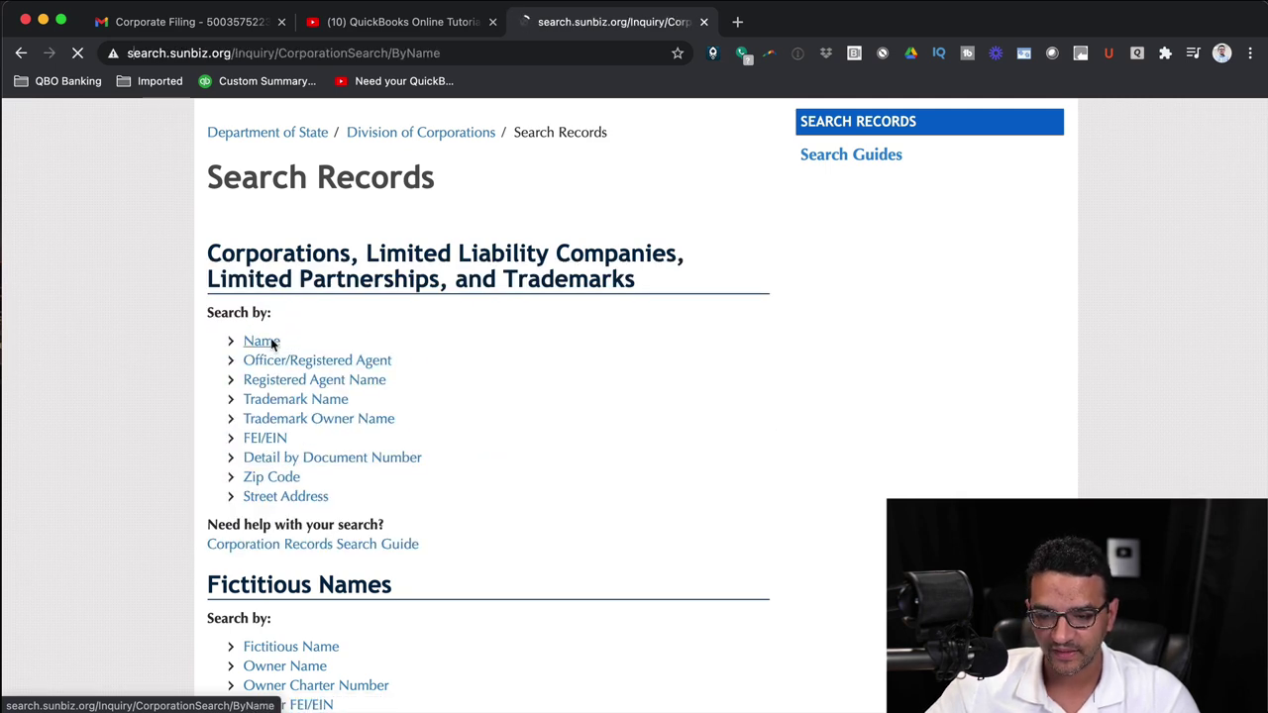
left_click(533, 432)
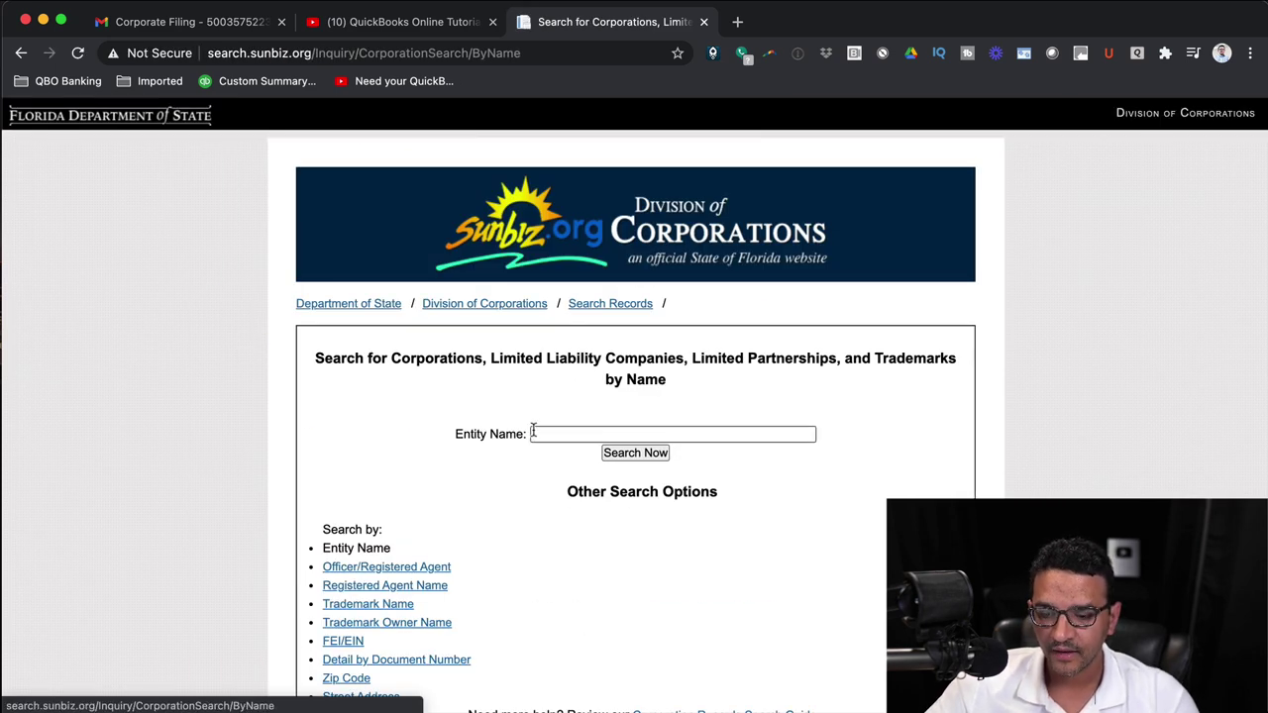
left_click(565, 434)
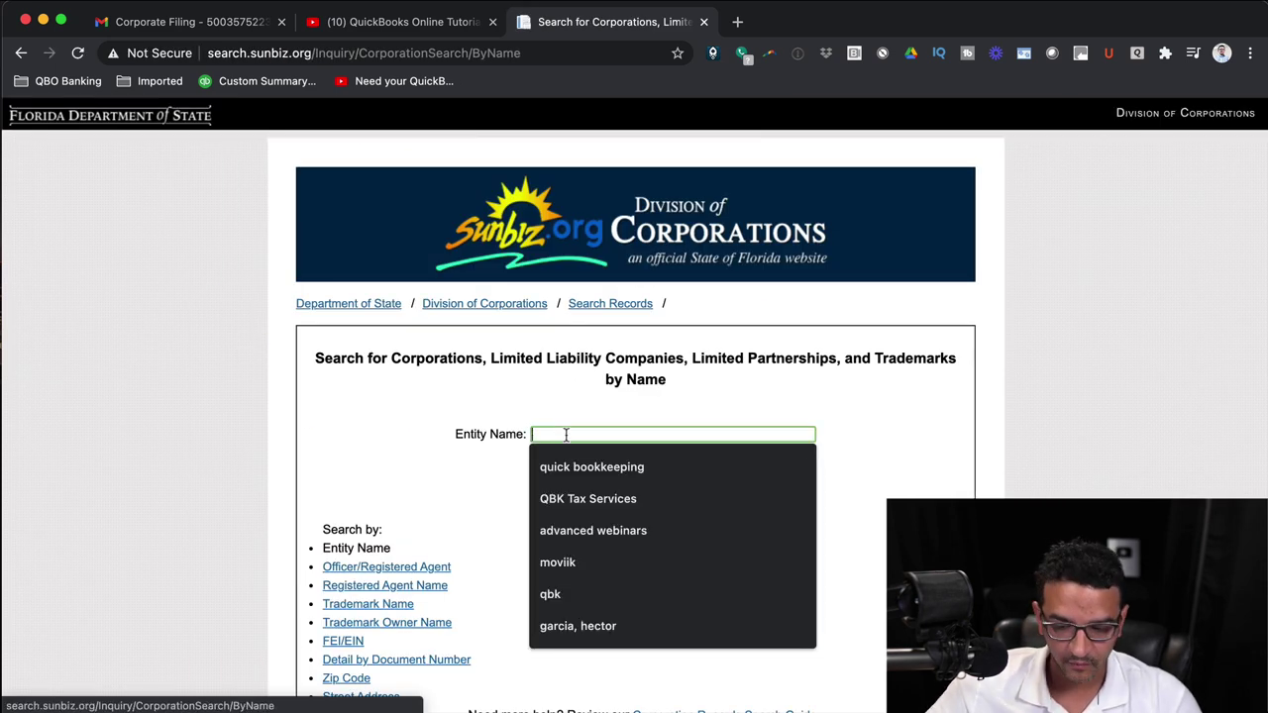
left_click(588, 498)
left_click(635, 453)
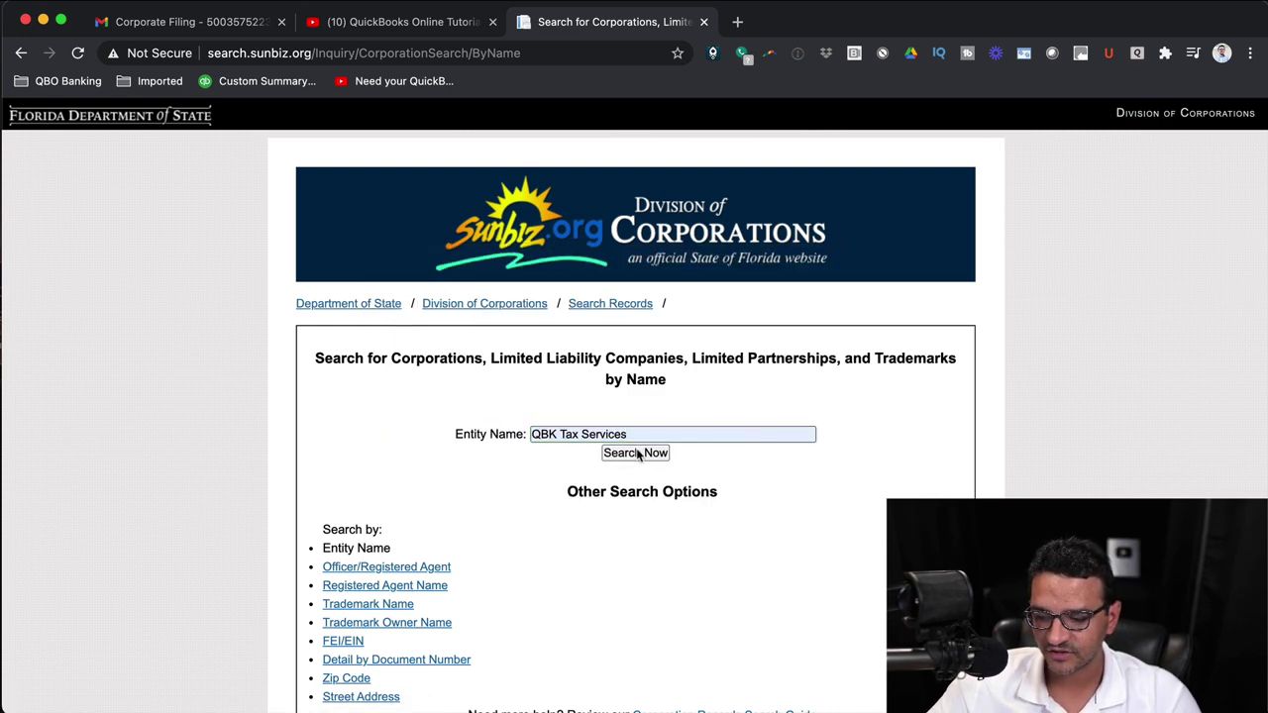
Step: Open the QBK TAX SERVICES INC record and check its document number and date filed
scroll(448, 452, "down", 1)
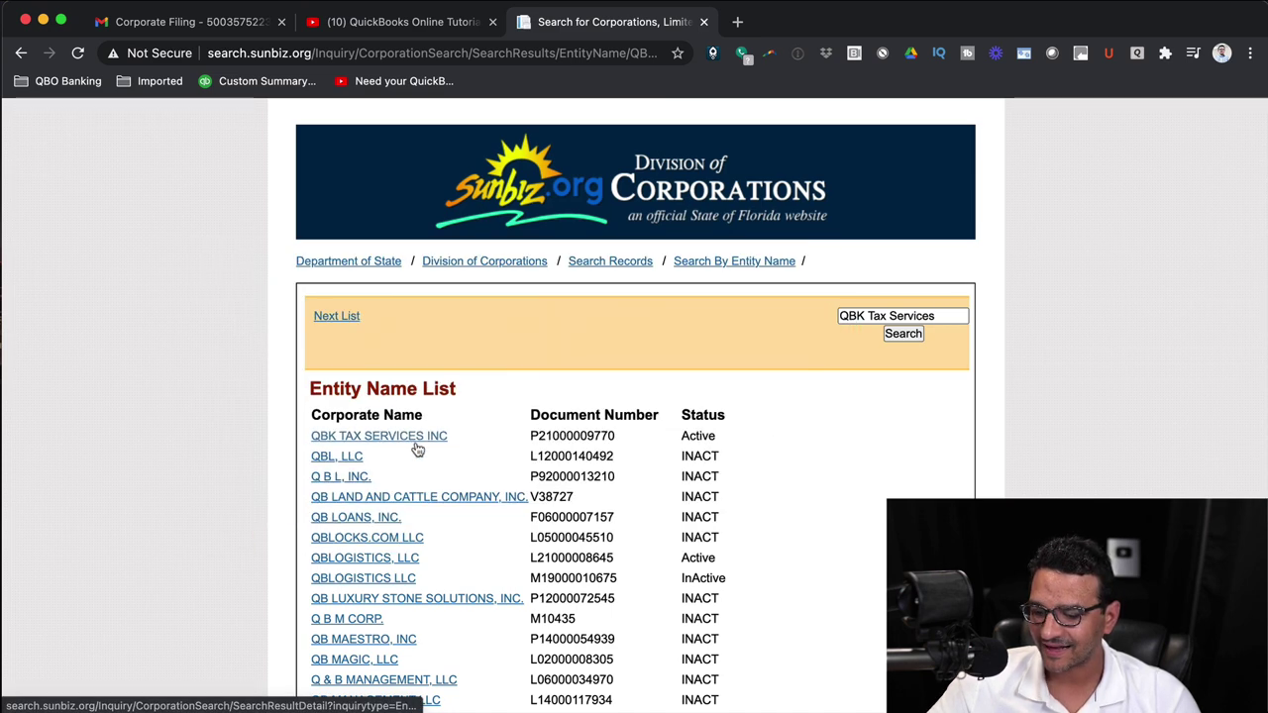
left_click(378, 438)
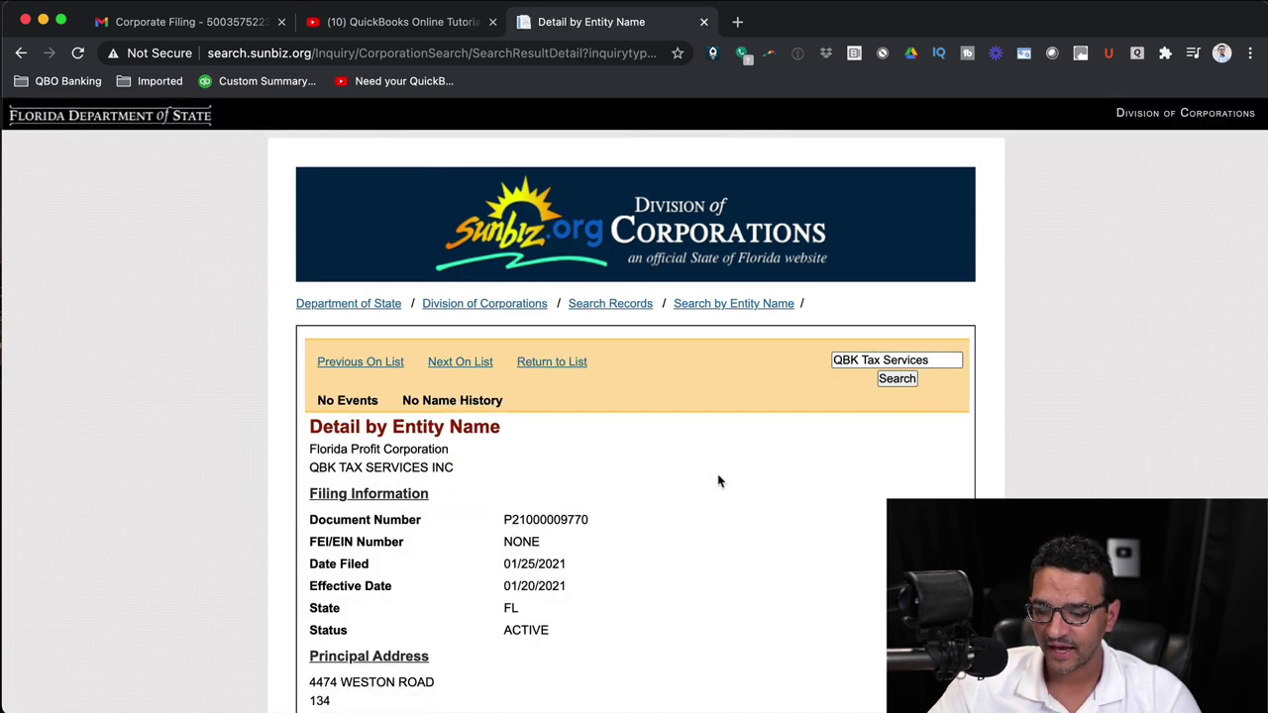
scroll(716, 481, "down", 5)
left_click_drag(504, 203, 513, 203)
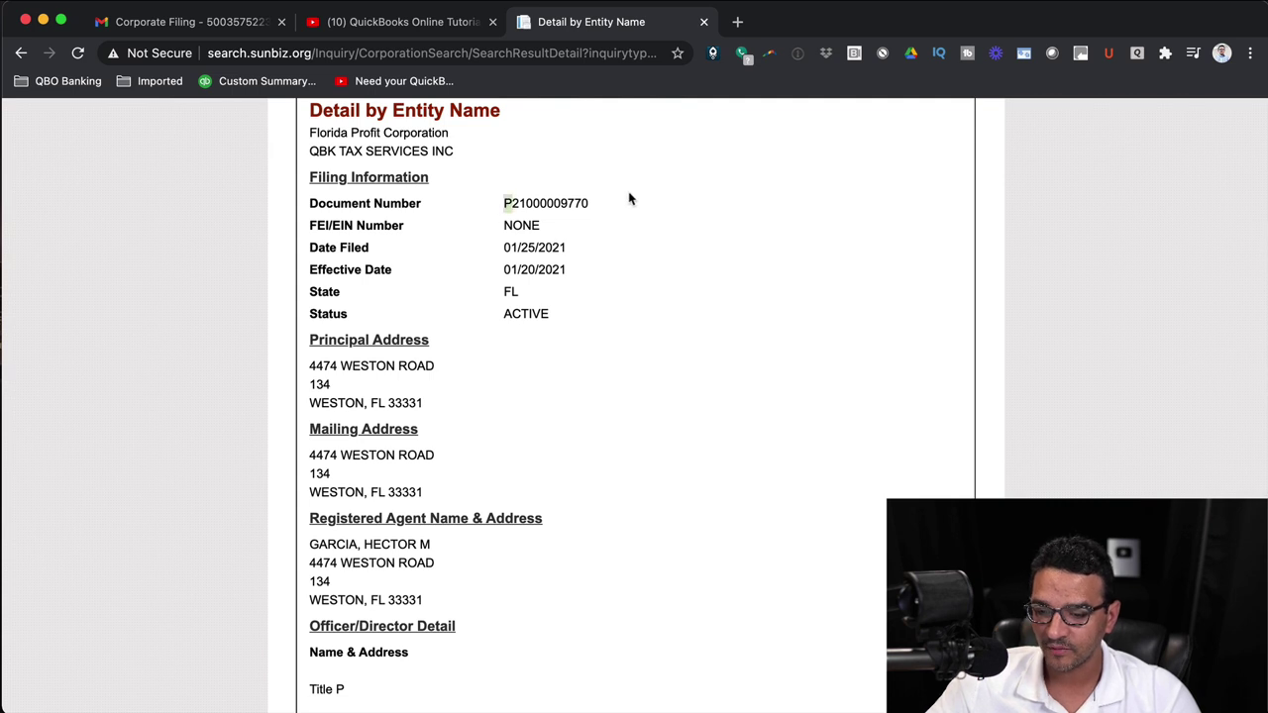
left_click_drag(509, 248, 586, 252)
left_click(519, 221)
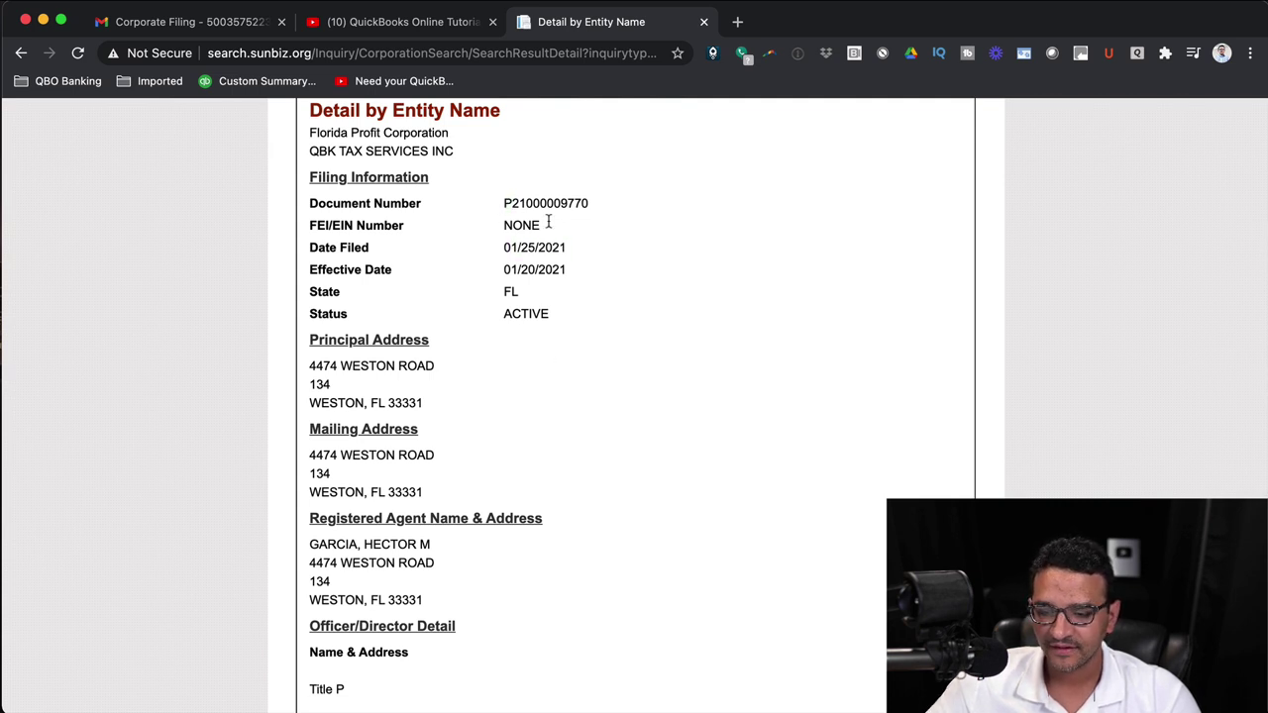
Step: Scroll through the record's addresses and officer details, then view the filed articles as a PDF
scroll(581, 357, "down", 2)
left_click_drag(309, 276, 460, 347)
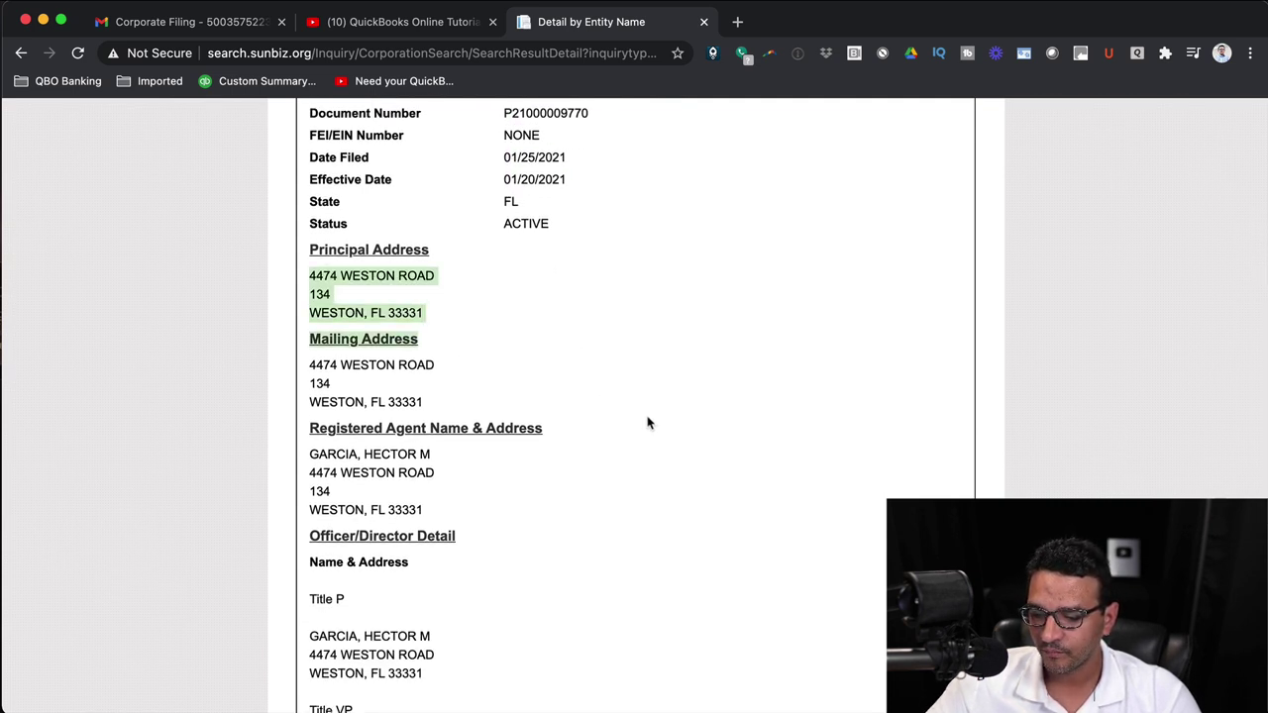
scroll(649, 423, "down", 2)
left_click_drag(308, 376, 546, 467)
scroll(546, 466, "down", 4)
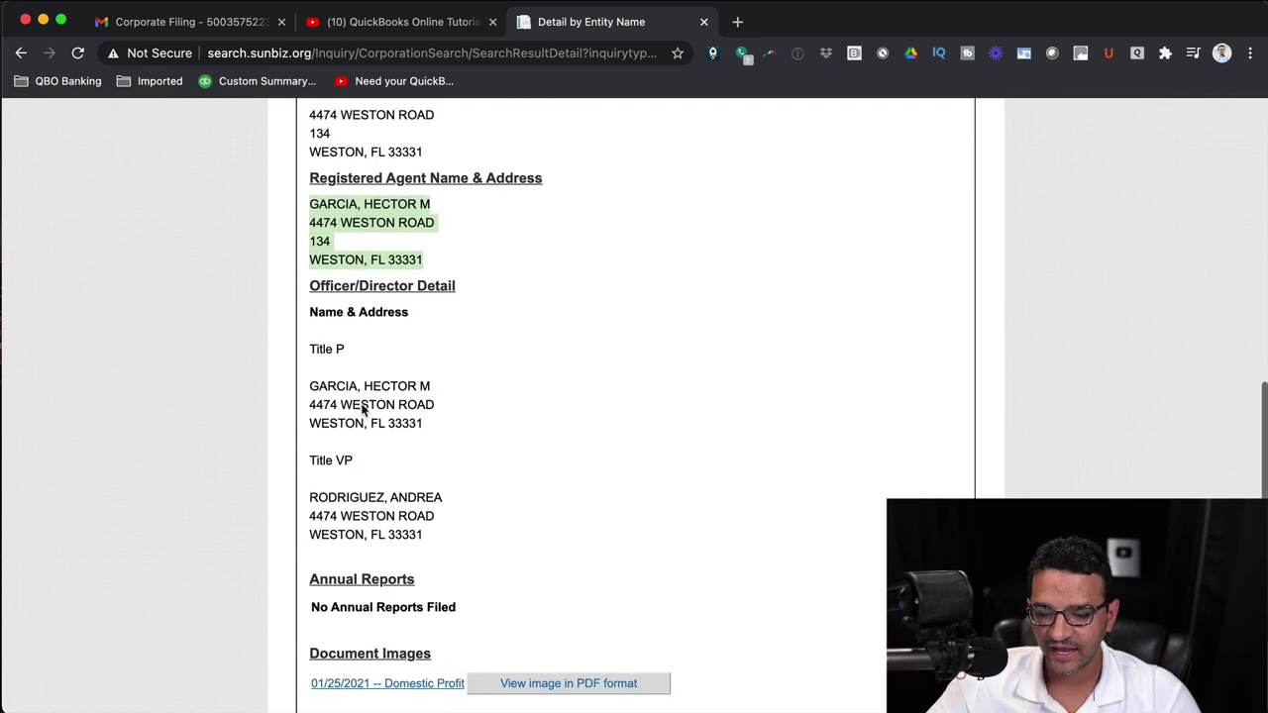
left_click_drag(313, 365, 481, 450)
scroll(342, 371, "down", 2)
left_click_drag(311, 367, 710, 465)
scroll(724, 453, "down", 1)
scroll(702, 383, "up", 1)
left_click(699, 386)
scroll(700, 386, "down", 1)
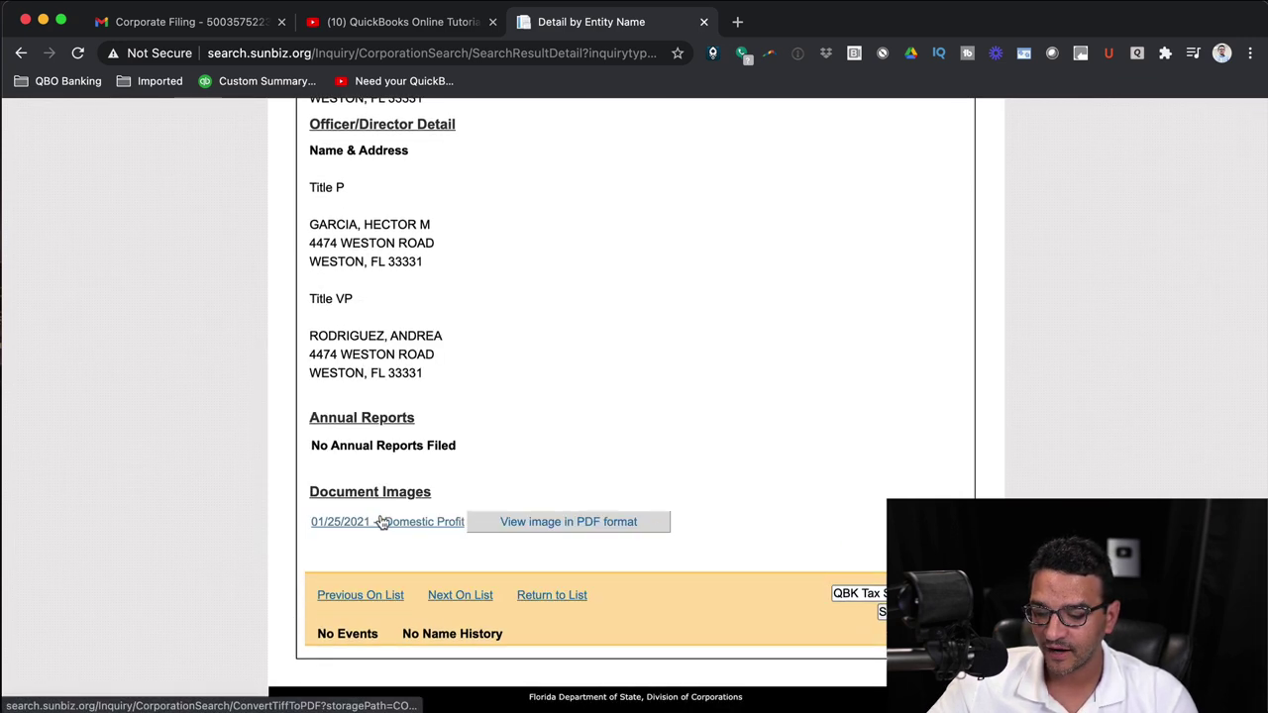
left_click(572, 522)
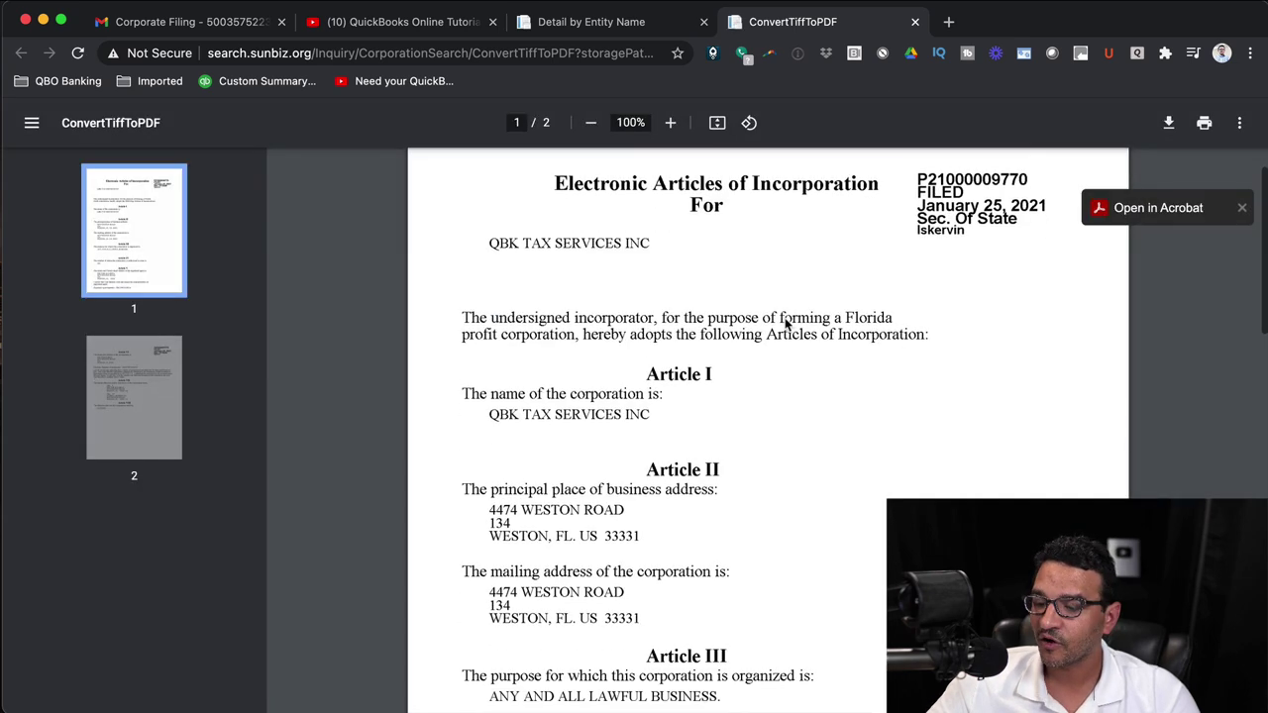
Step: Read both pages of the Articles of Incorporation PDF, then close the ConvertTiffToPDF tab
scroll(743, 198, "down", 1)
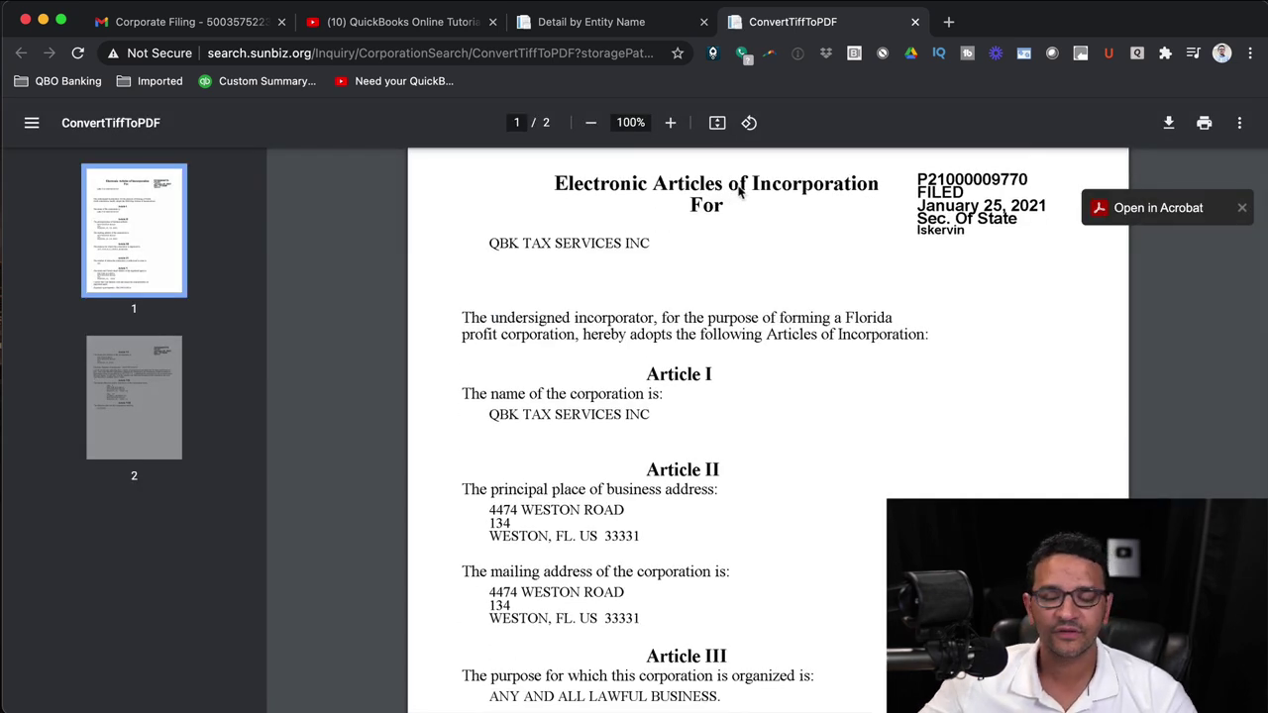
scroll(753, 269, "down", 15)
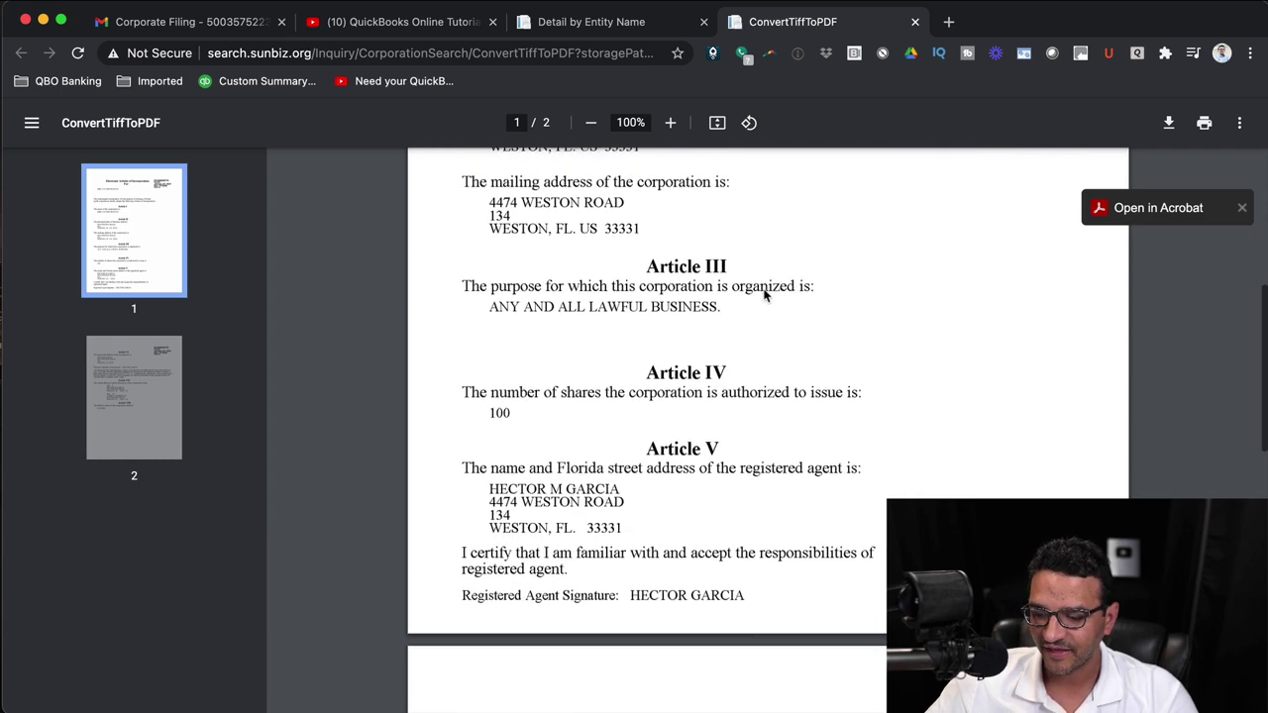
scroll(747, 287, "down", 5)
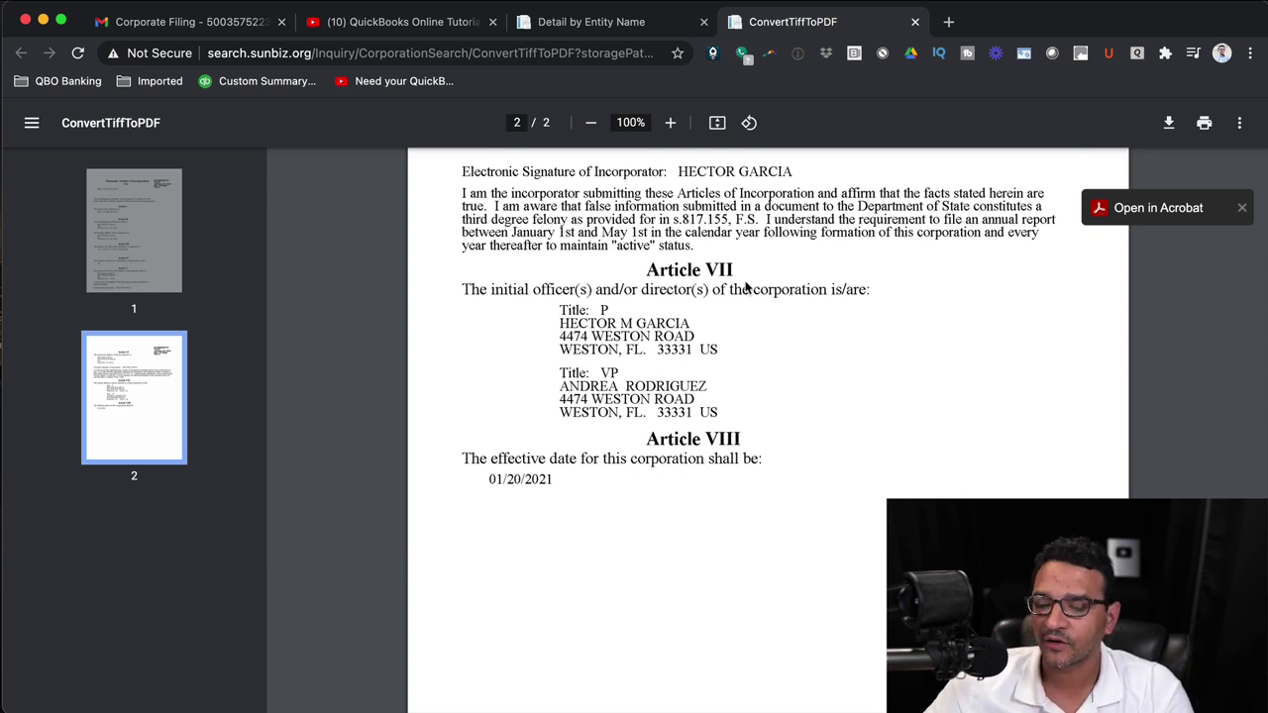
scroll(732, 335, "up", 4)
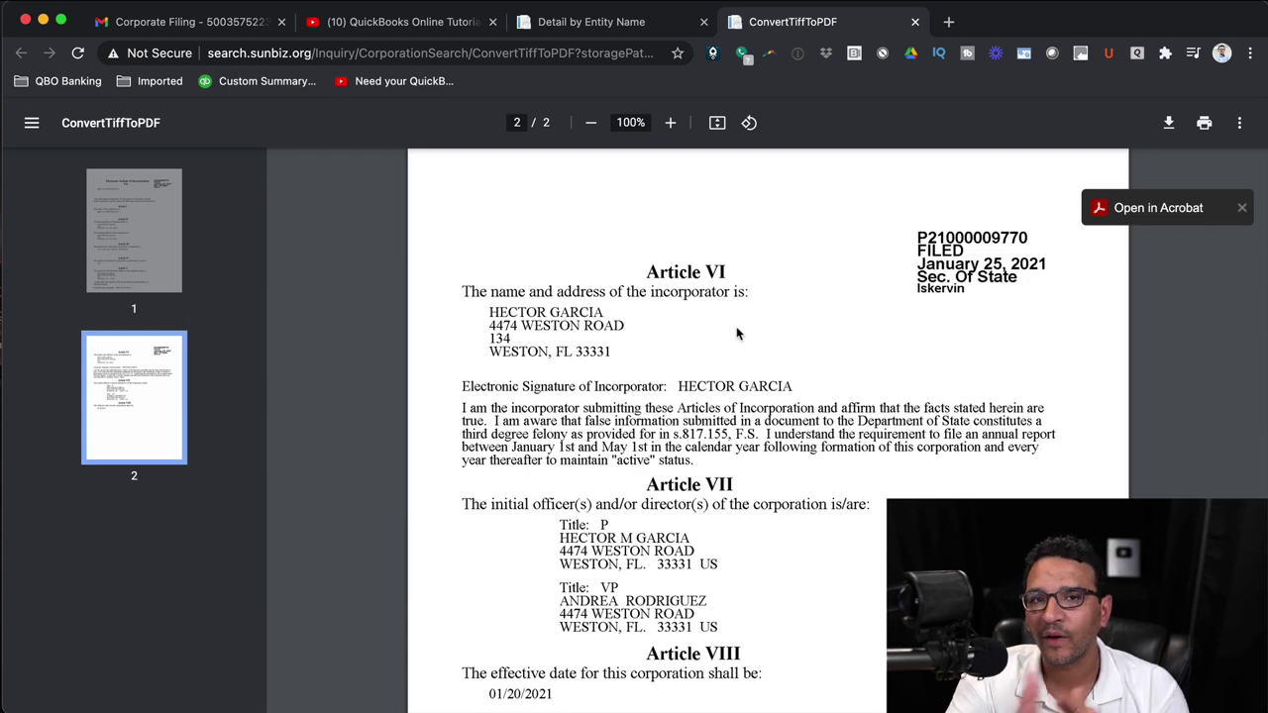
scroll(735, 334, "up", 5)
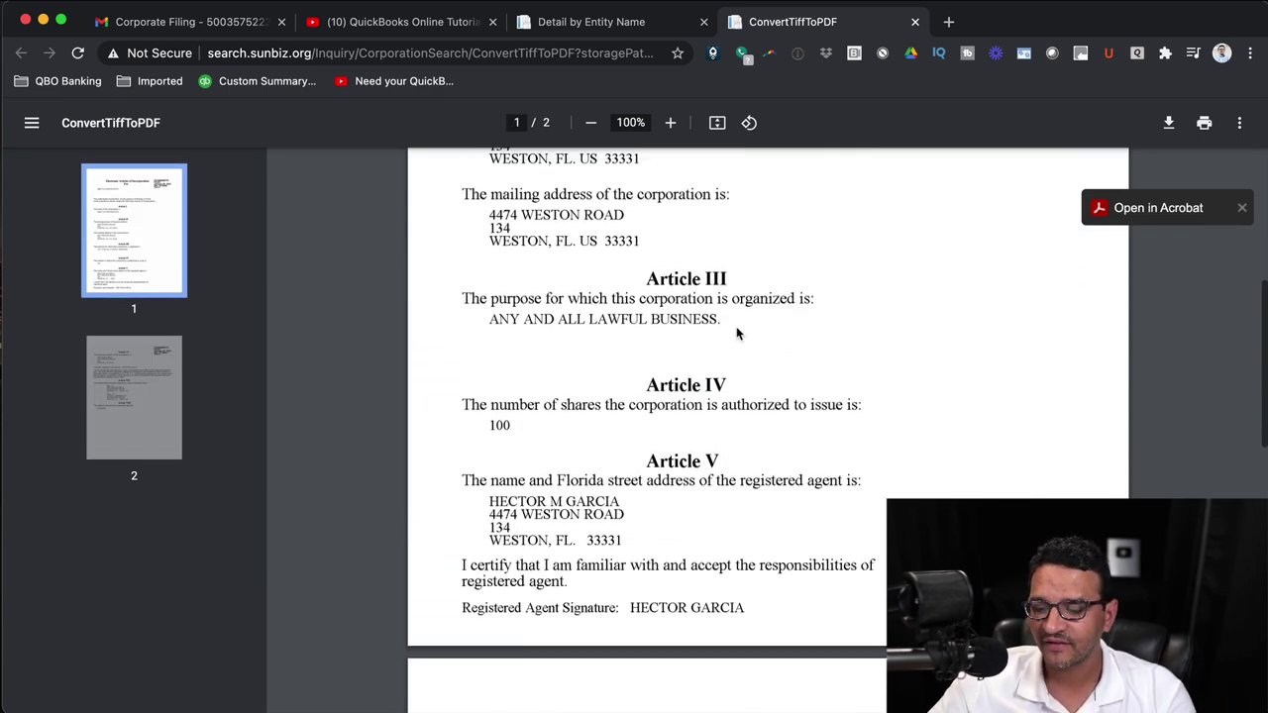
scroll(738, 307, "up", 5)
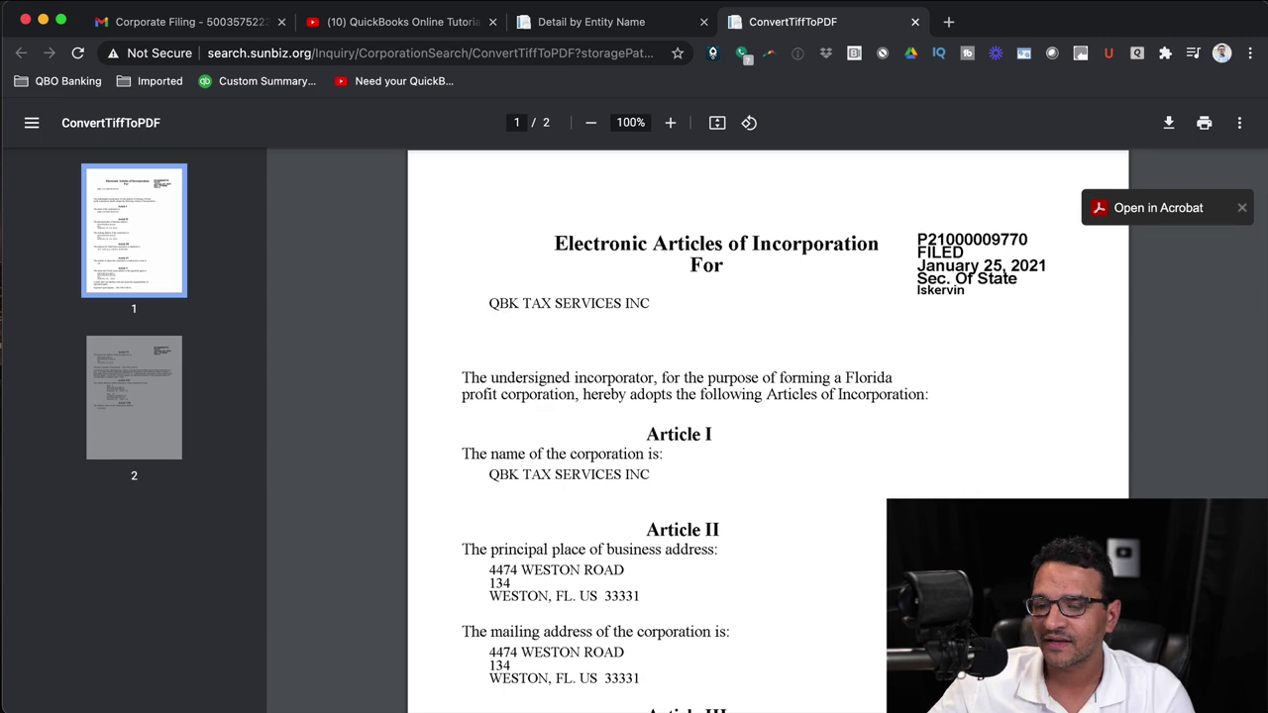
left_click(915, 21)
Step: Confirm the FEI/EIN value reads NONE, then open the Florida Department of State site
scroll(561, 264, "up", 10)
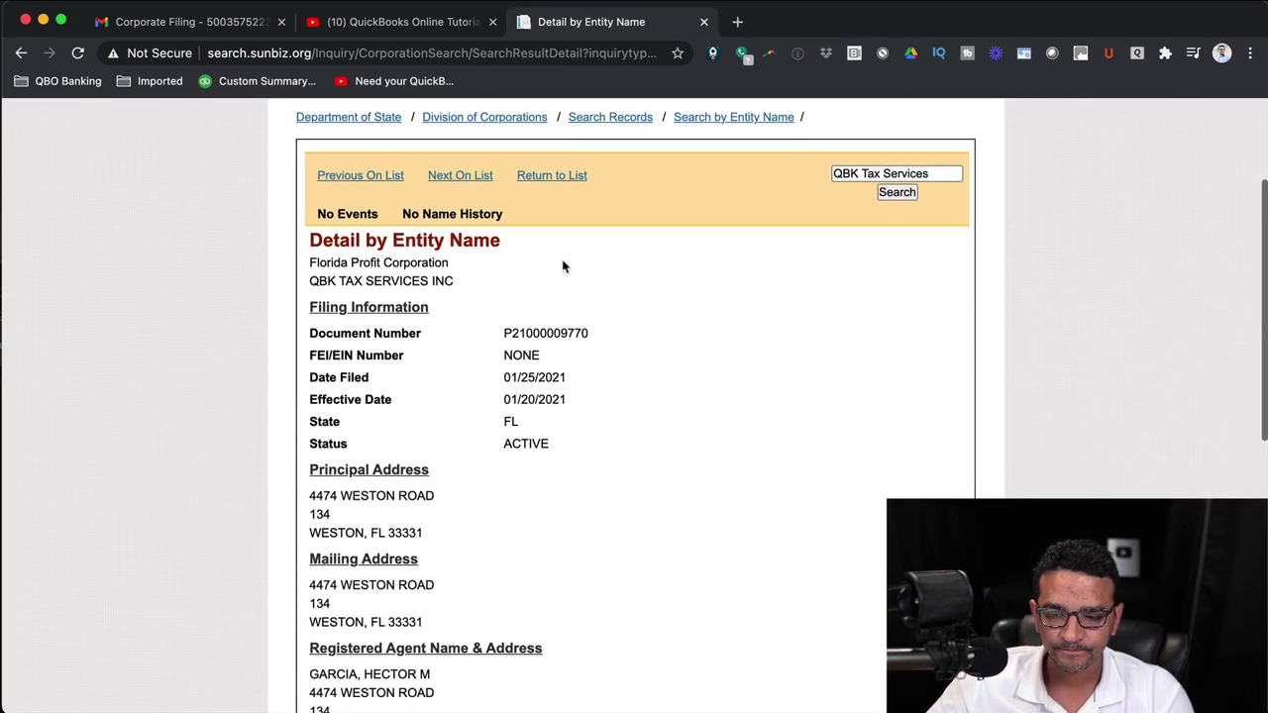
left_click_drag(505, 360, 573, 359)
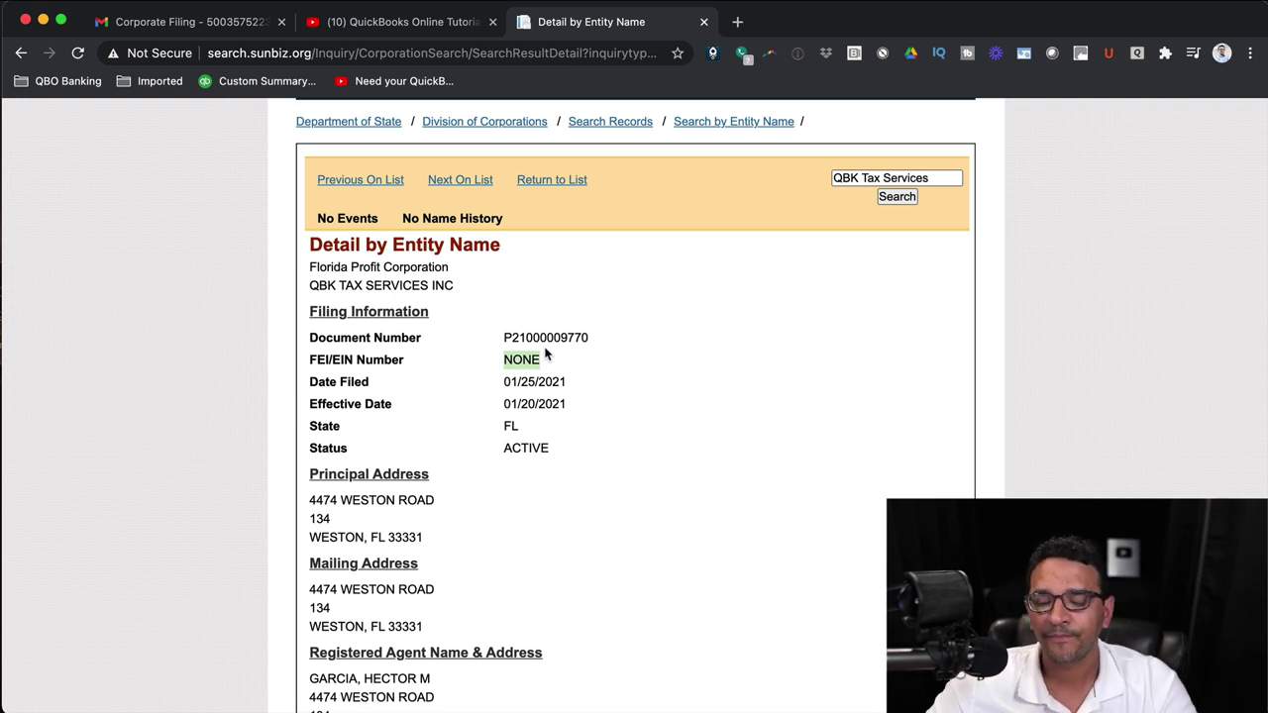
left_click(561, 370)
scroll(580, 365, "up", 3)
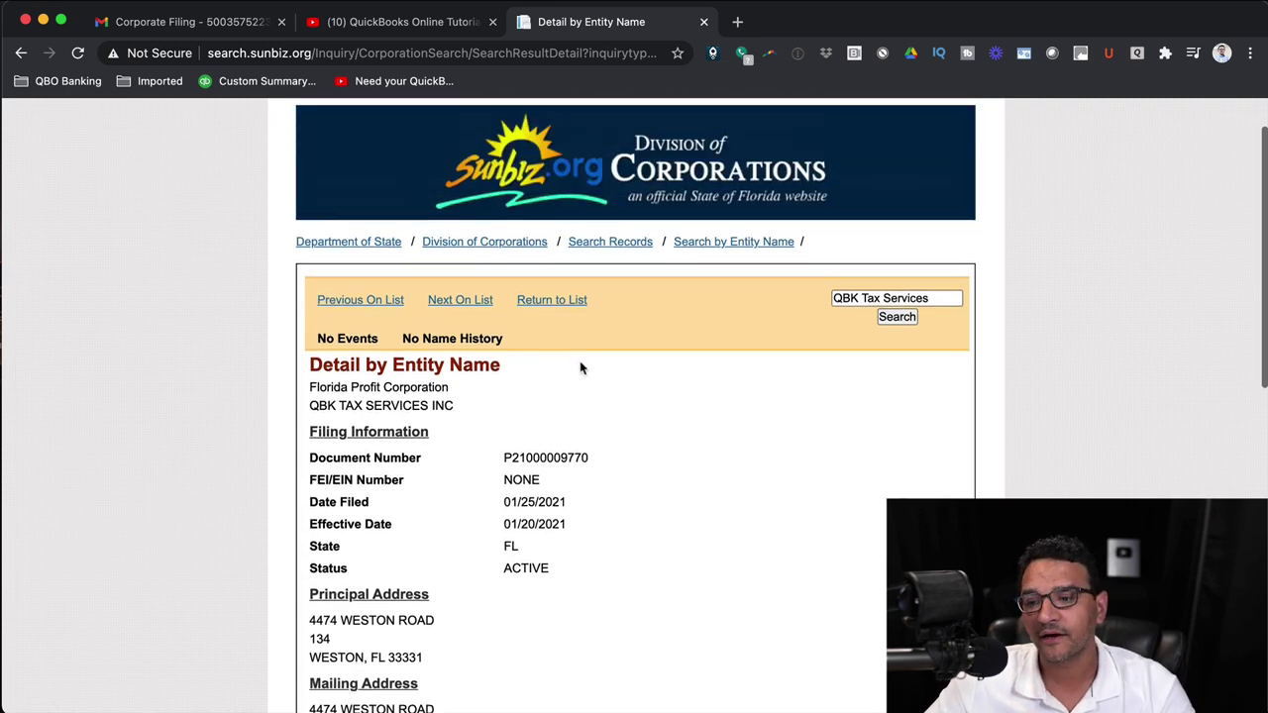
left_click(77, 116)
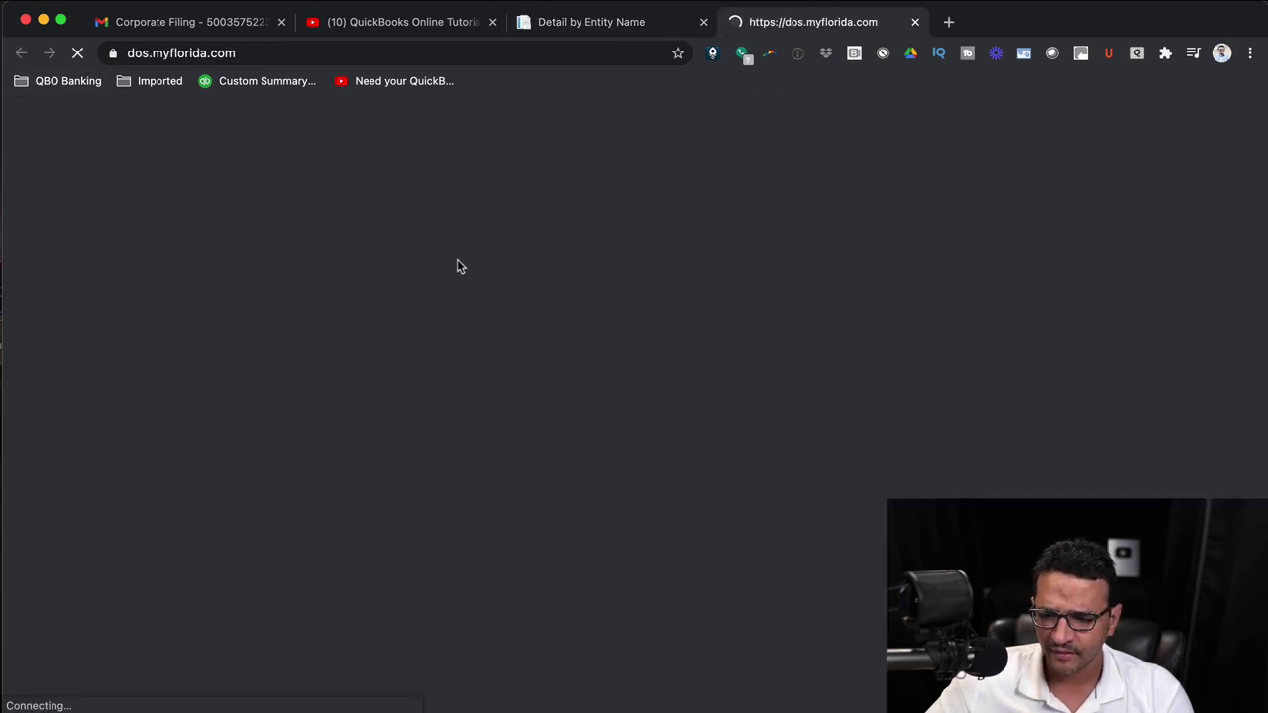
Step: Go to sunbiz.org's Manage Existing Business > Update Your Information > FEIN Updates form
left_click(278, 53)
type("sunbiz.org")
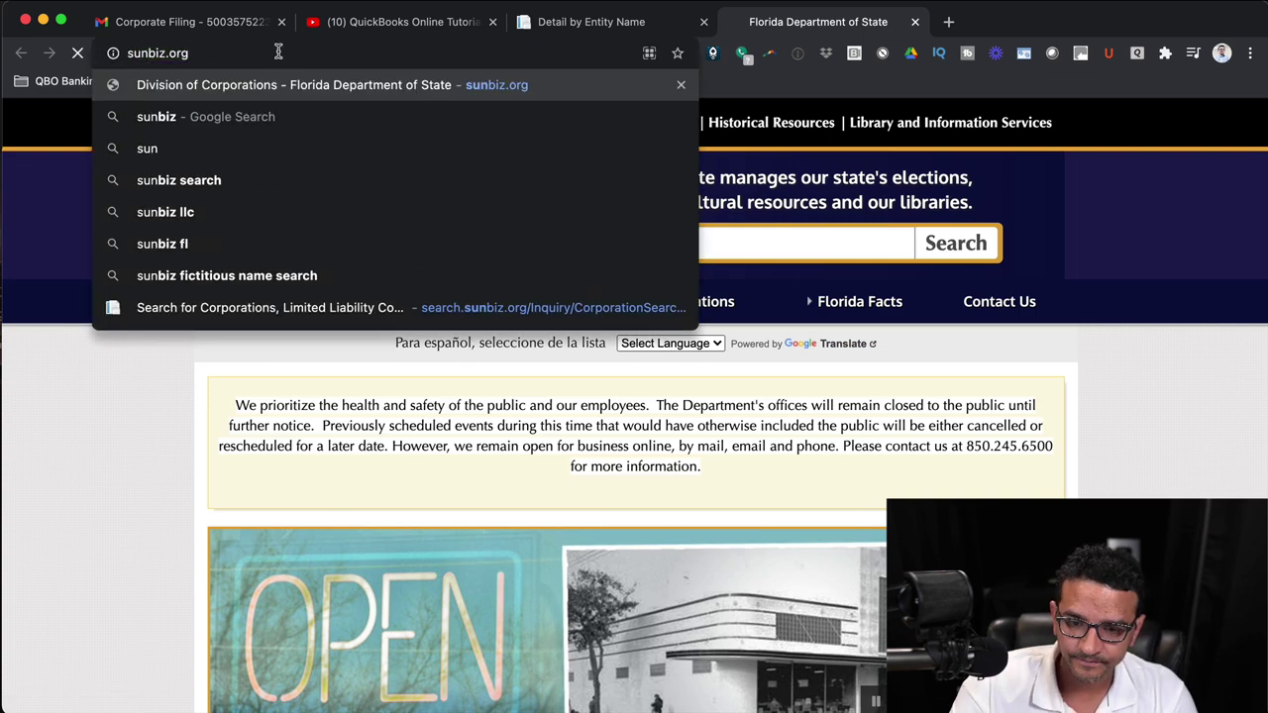
key("Return")
mouse_move(535, 302)
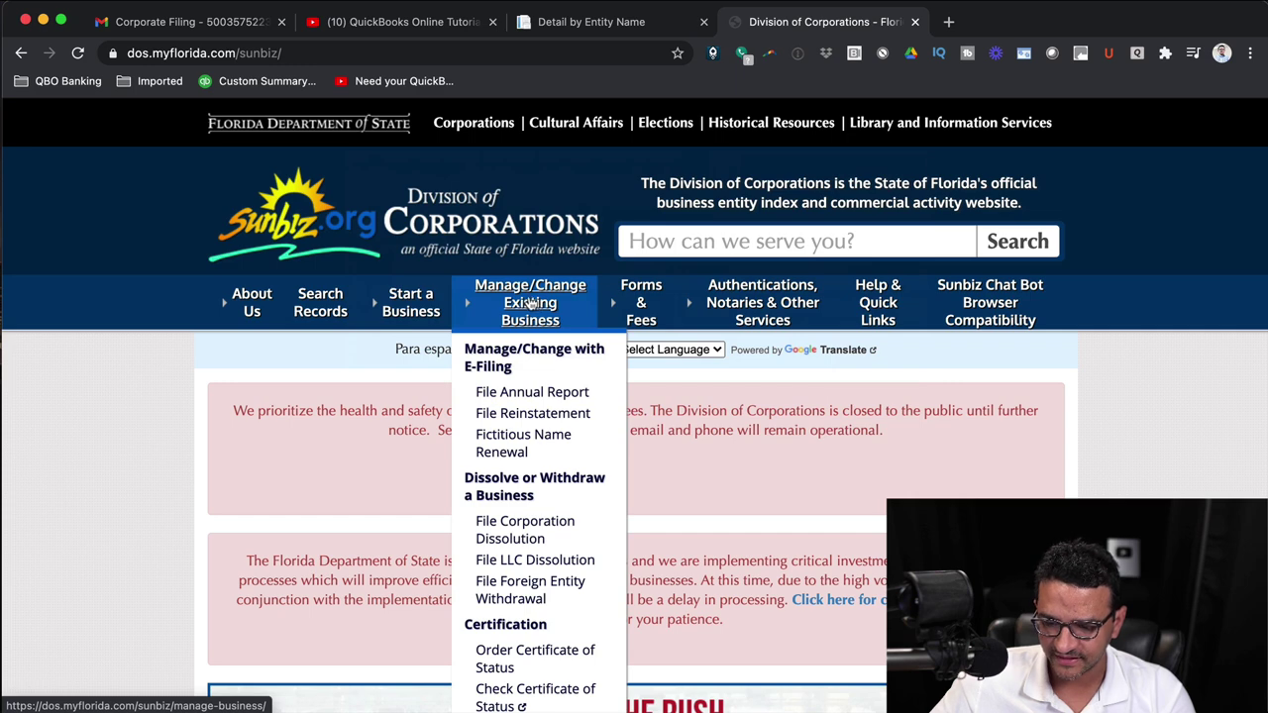
left_click(535, 302)
scroll(723, 470, "down", 3)
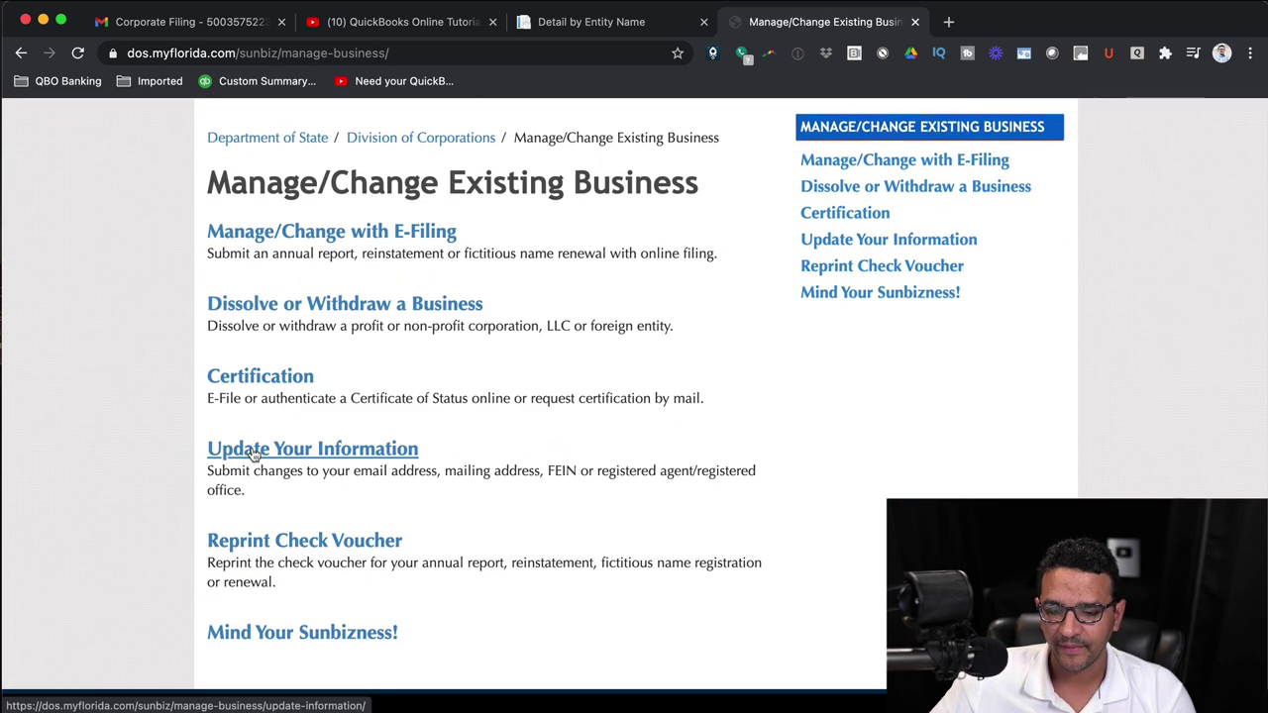
left_click(265, 451)
scroll(640, 429, "down", 5)
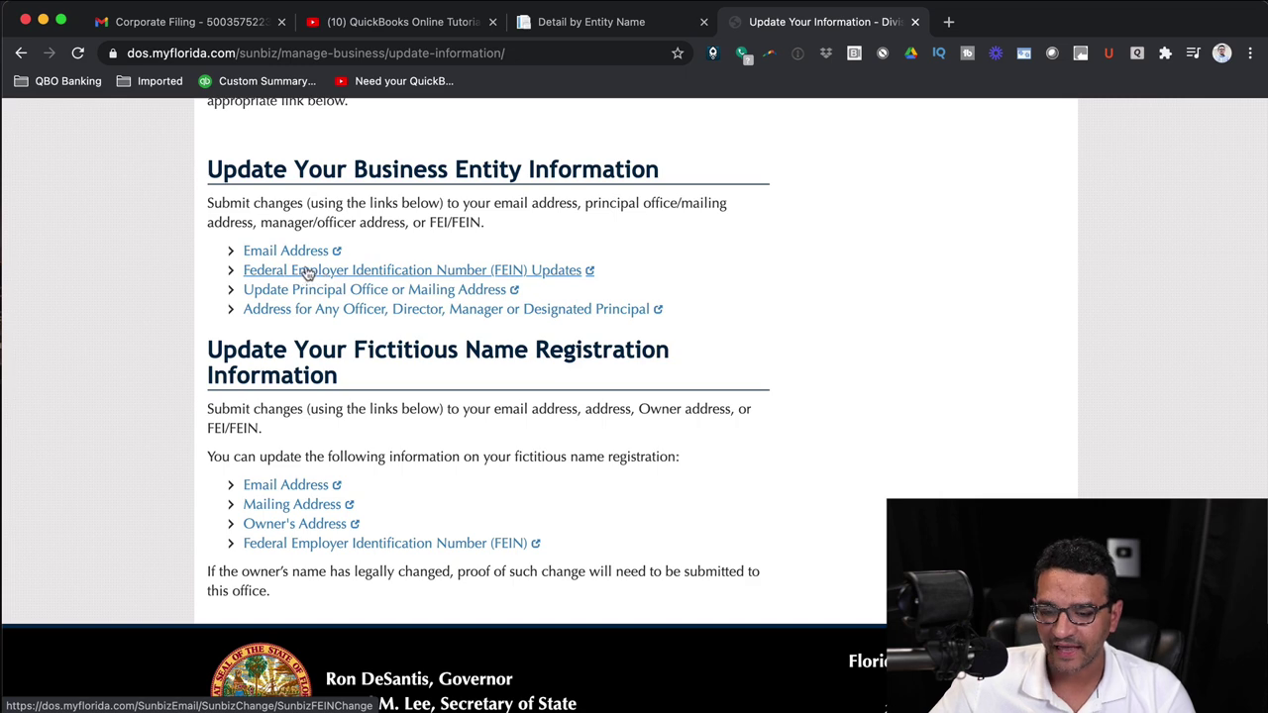
left_click(347, 272)
Step: Enter the entity name QBK TAX SERVICES INC, copied from the Sunbiz record
scroll(496, 337, "down", 1)
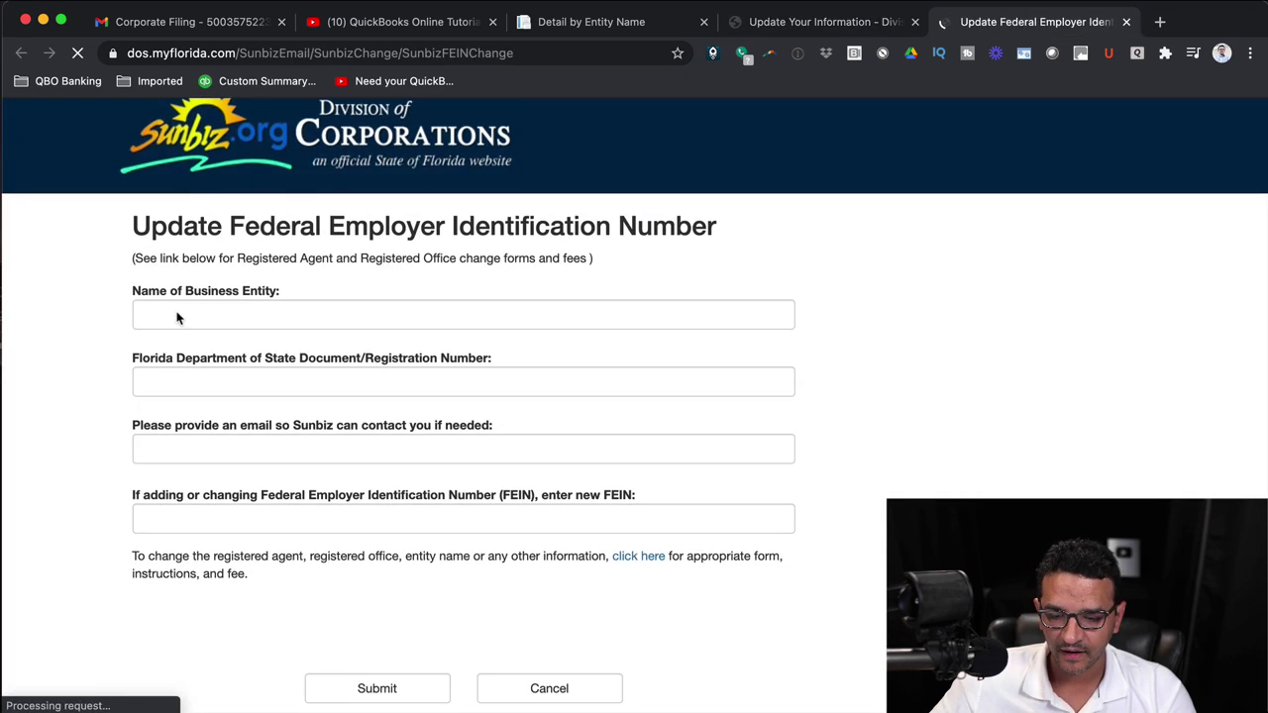
left_click(177, 312)
type("QBK")
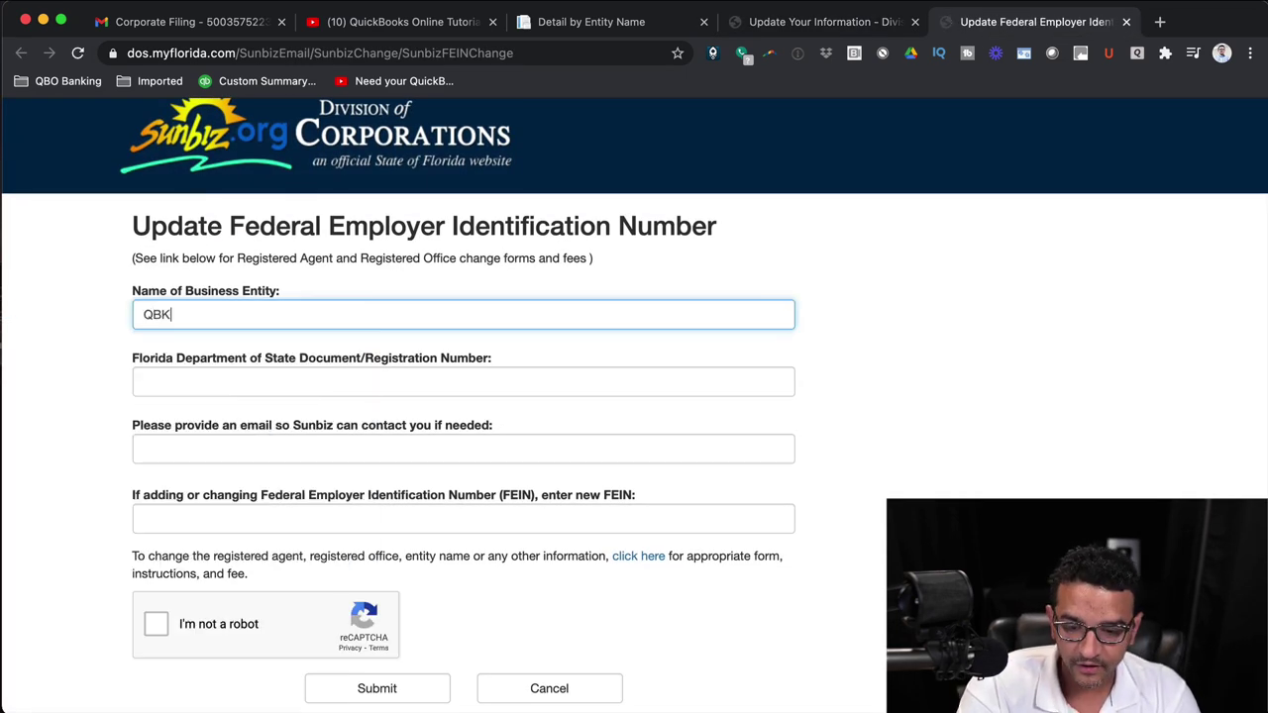
left_click(597, 28)
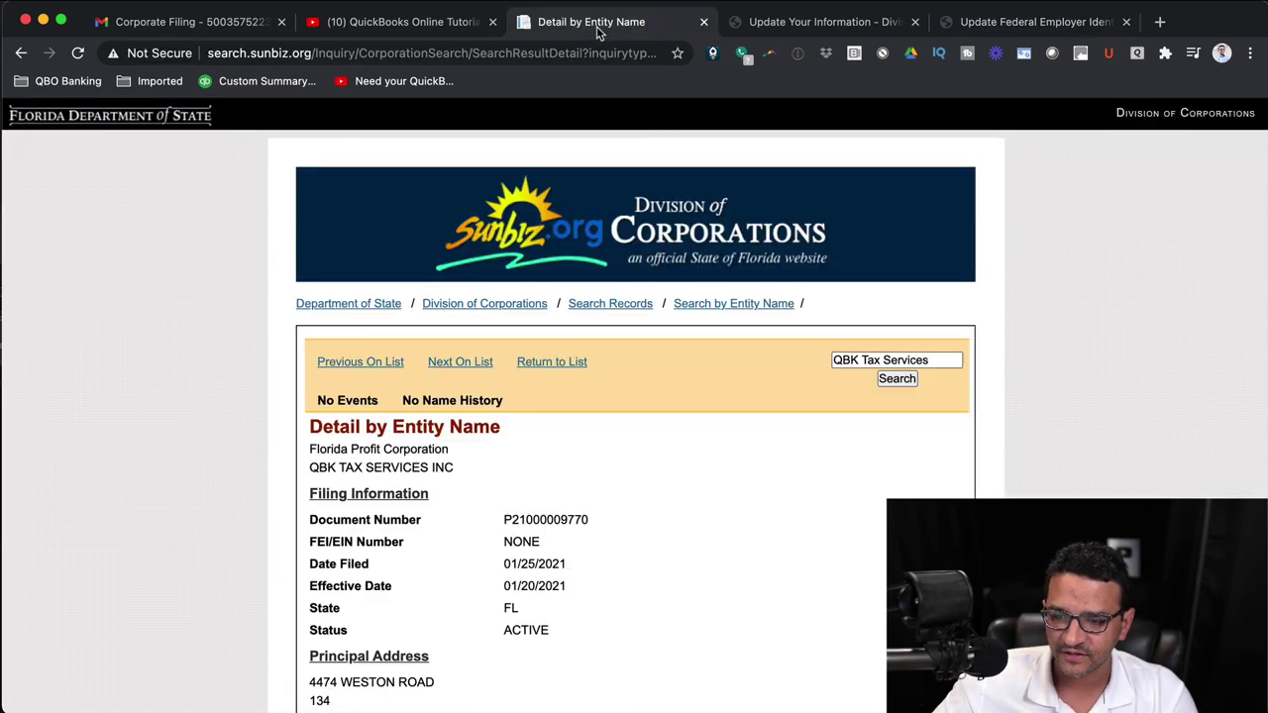
scroll(384, 567, "down", 3)
left_click_drag(454, 325, 315, 324)
right_click(352, 316)
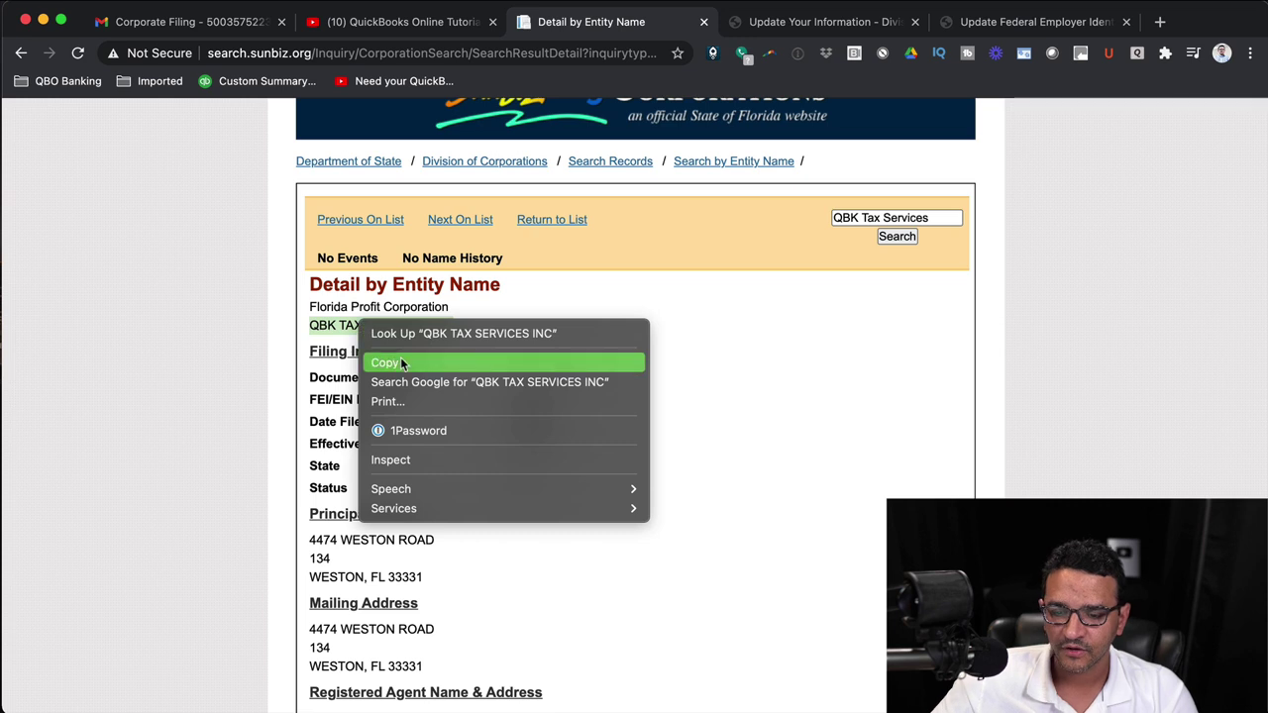
left_click(400, 359)
left_click(1030, 21)
left_click_drag(200, 313, 24, 301)
key("super+v")
left_click(230, 374)
left_click(818, 18)
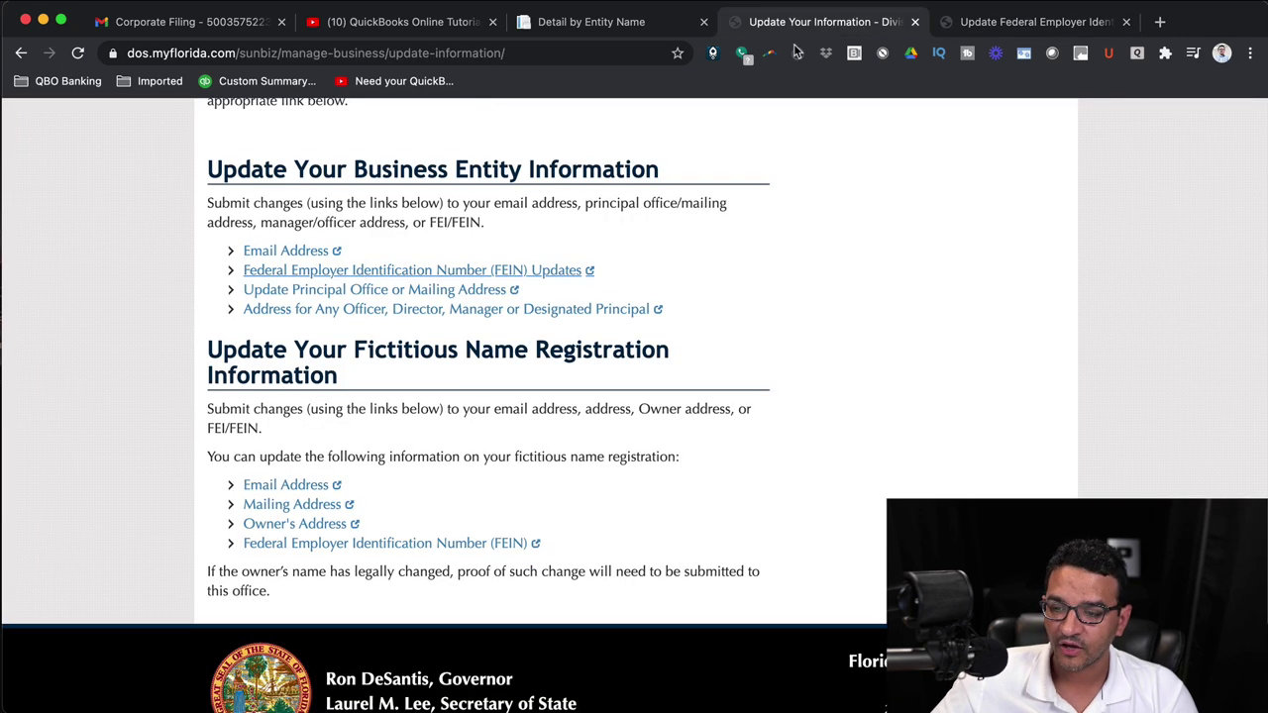
left_click(634, 21)
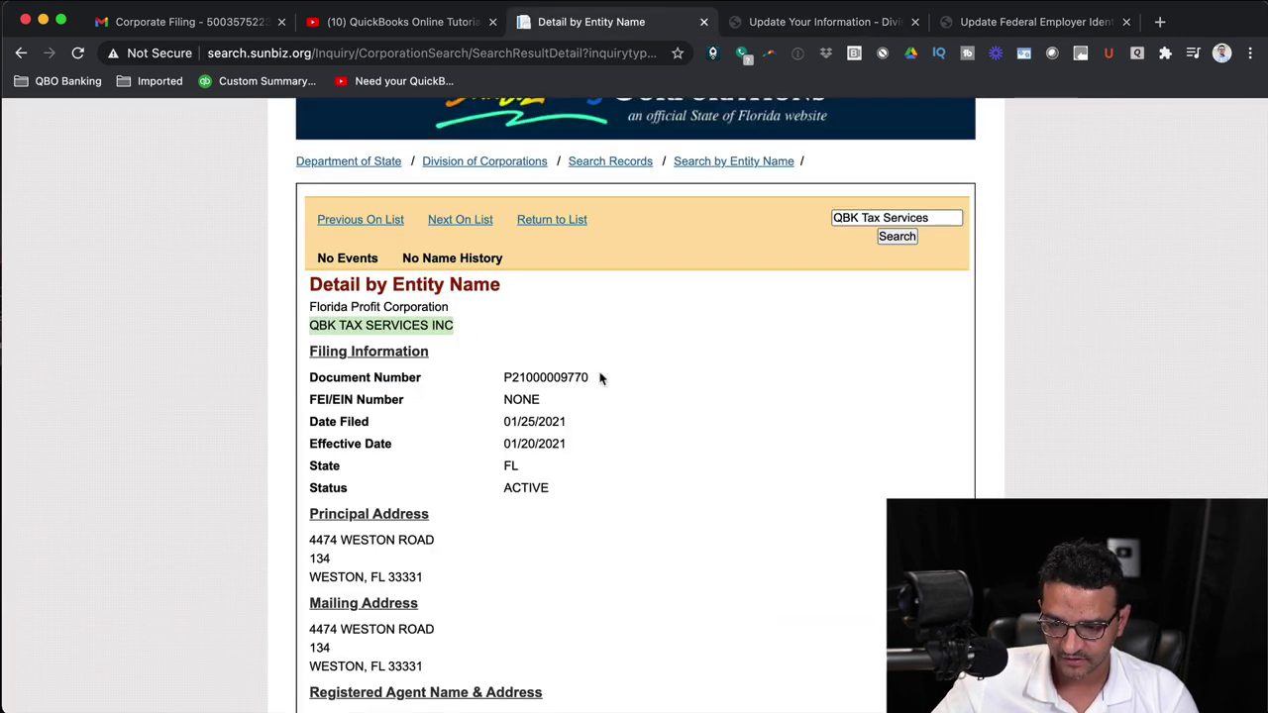
left_click_drag(599, 377, 503, 377)
right_click(533, 368)
left_click(560, 406)
left_click(1030, 21)
right_click(155, 390)
left_click(184, 518)
Step: Fill the contact e-mail field from saved autofill suggestions
left_click(204, 448)
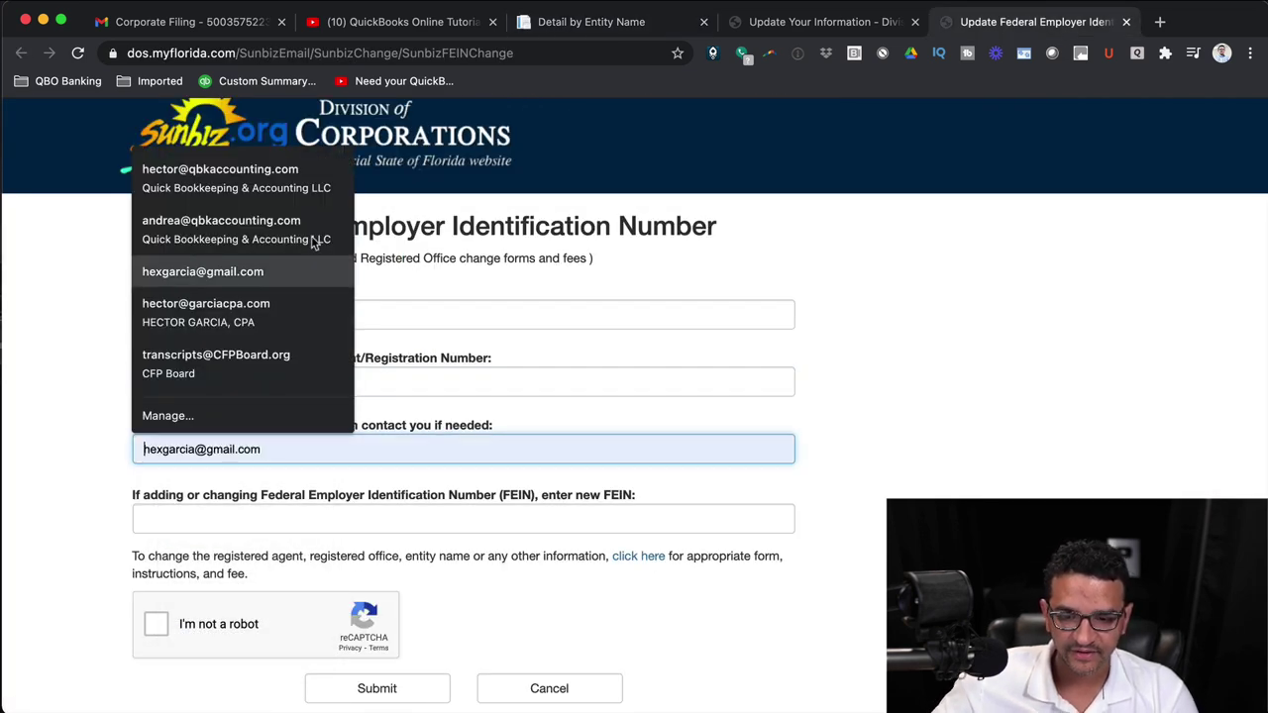
left_click(277, 178)
left_click(145, 386)
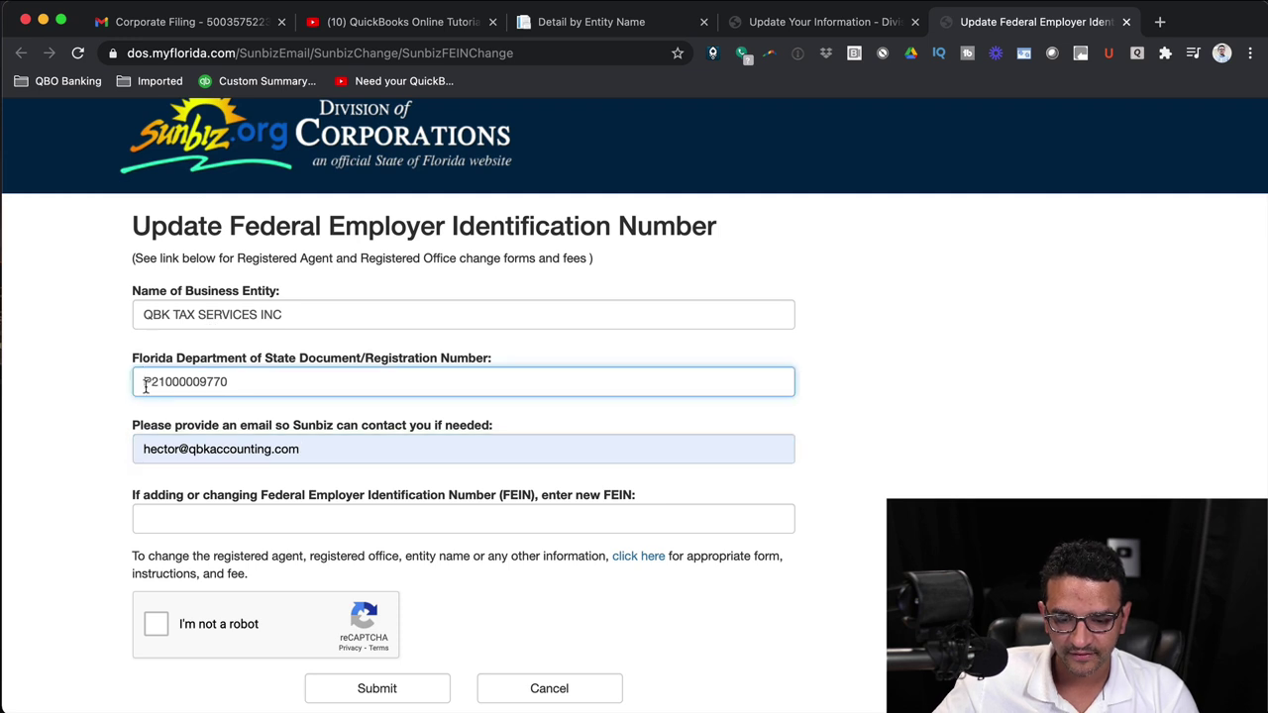
left_click(270, 511)
scroll(510, 497, "down", 2)
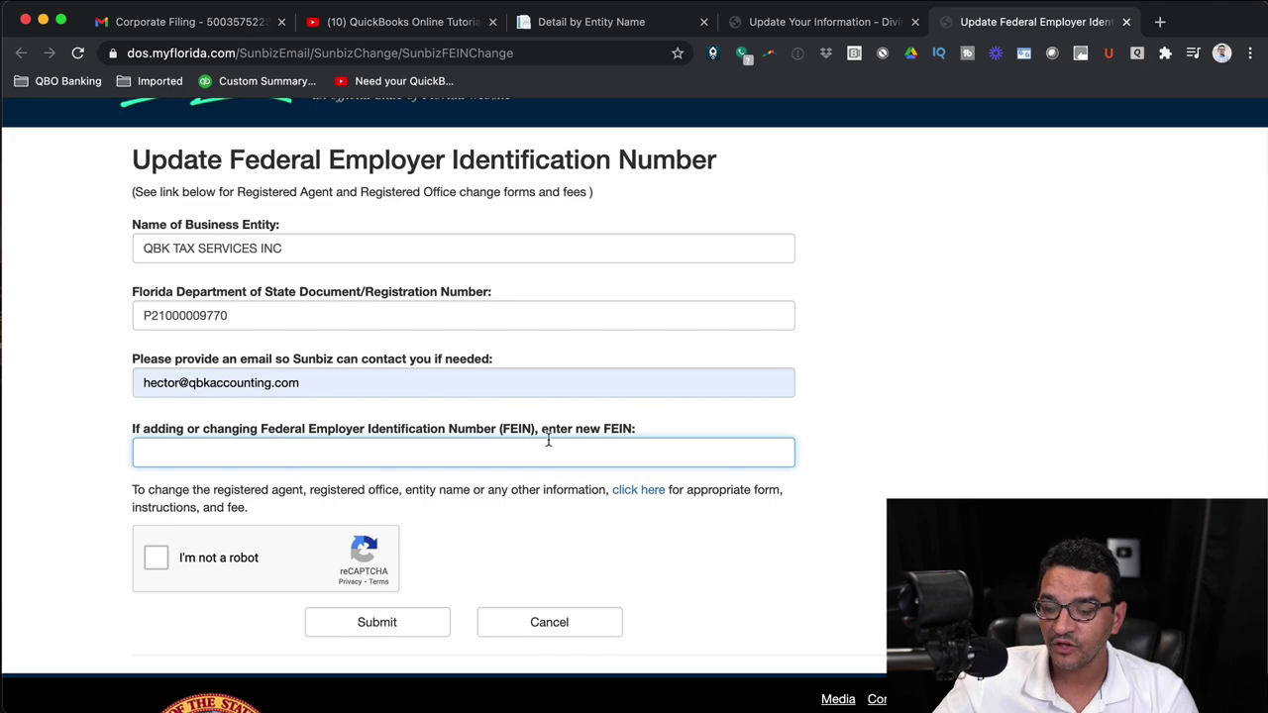
key("super+Tab")
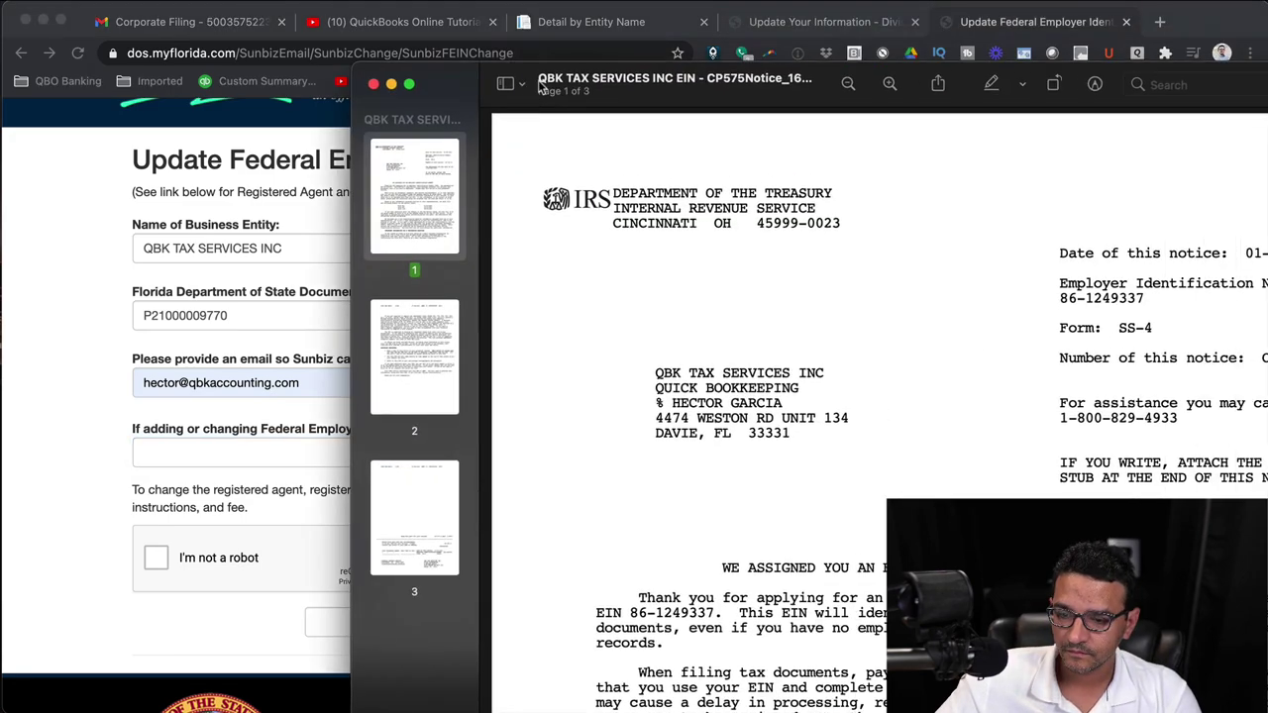
scroll(931, 243, "down", 5)
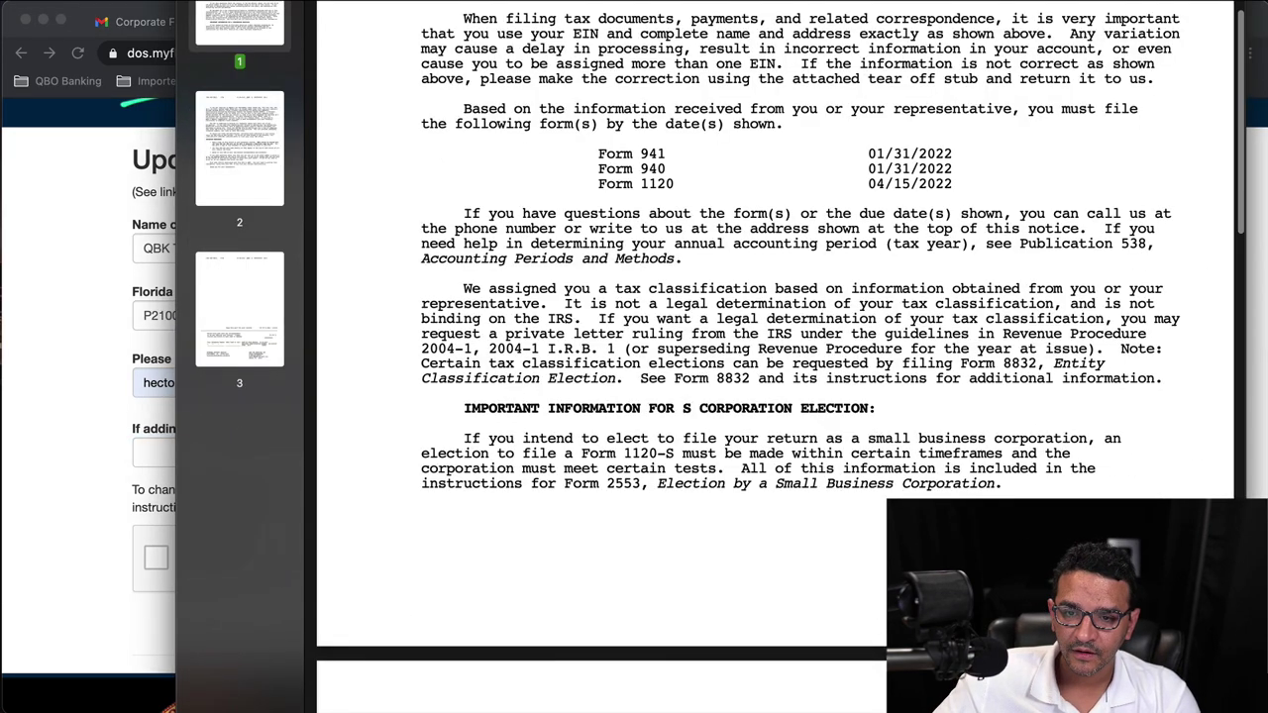
scroll(876, 461, "up", 10)
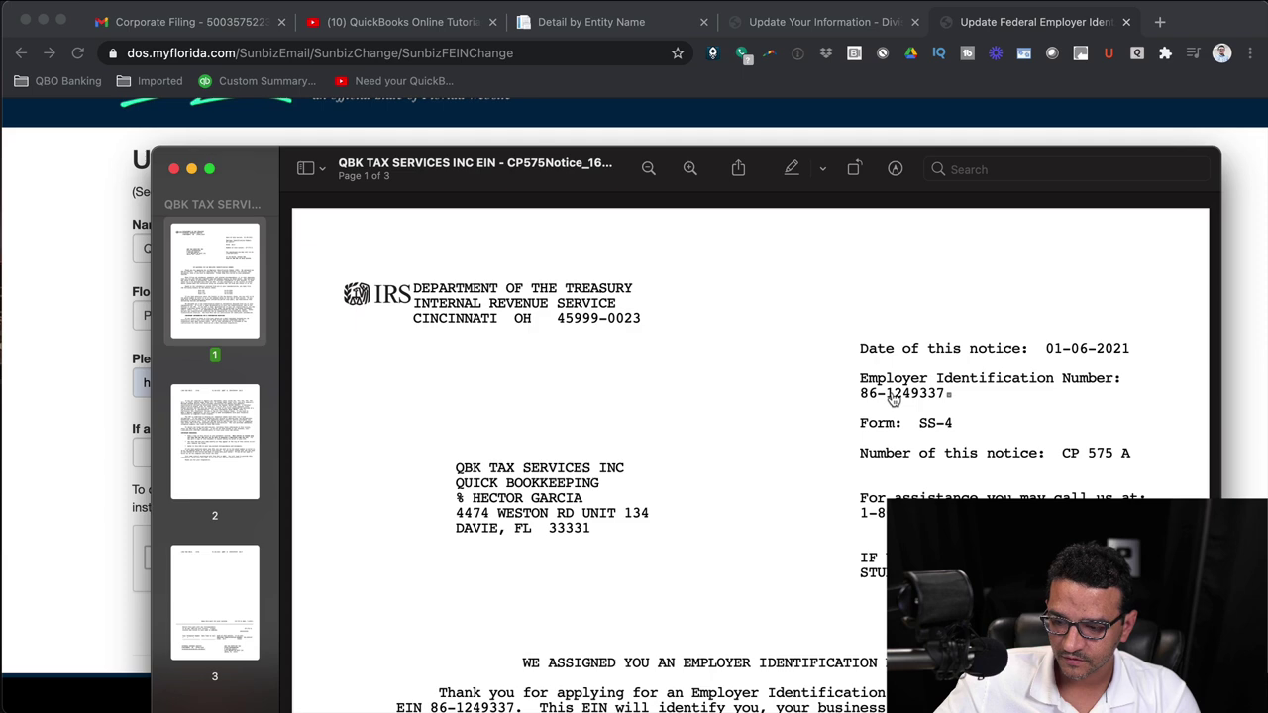
right_click(903, 397)
left_click(937, 407)
left_click(174, 170)
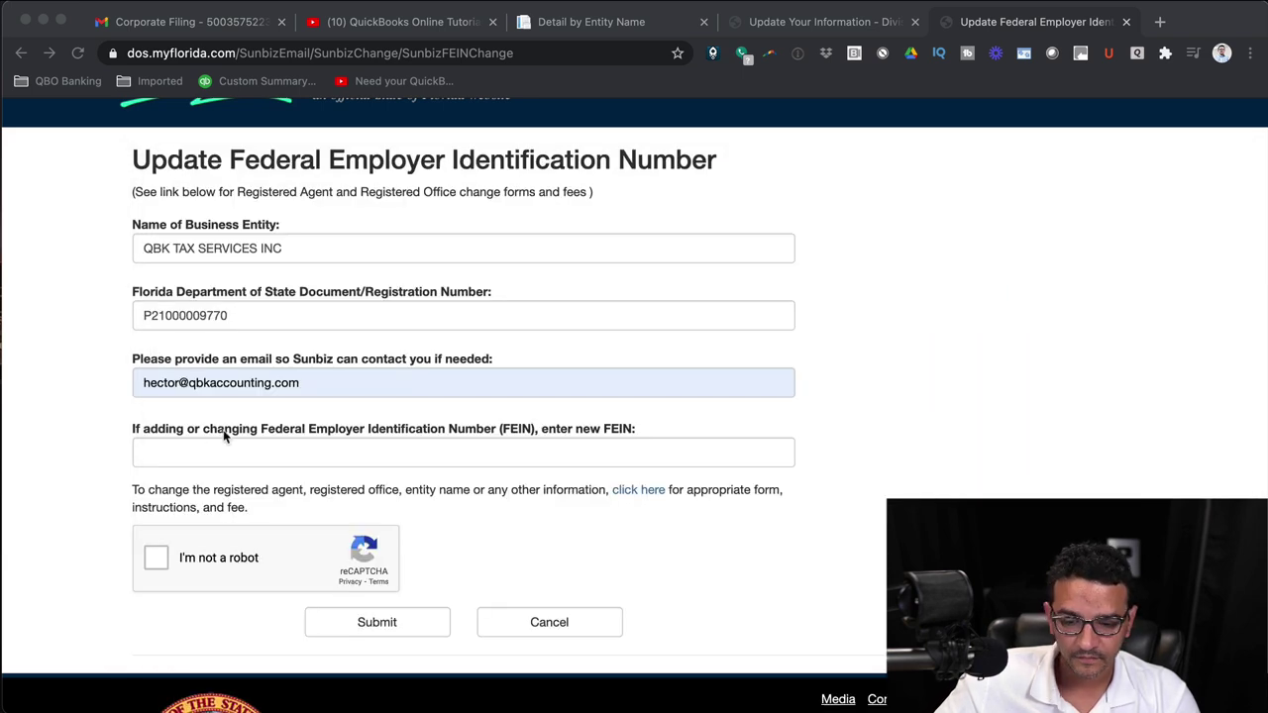
left_click(171, 452)
right_click(173, 453)
left_click(217, 579)
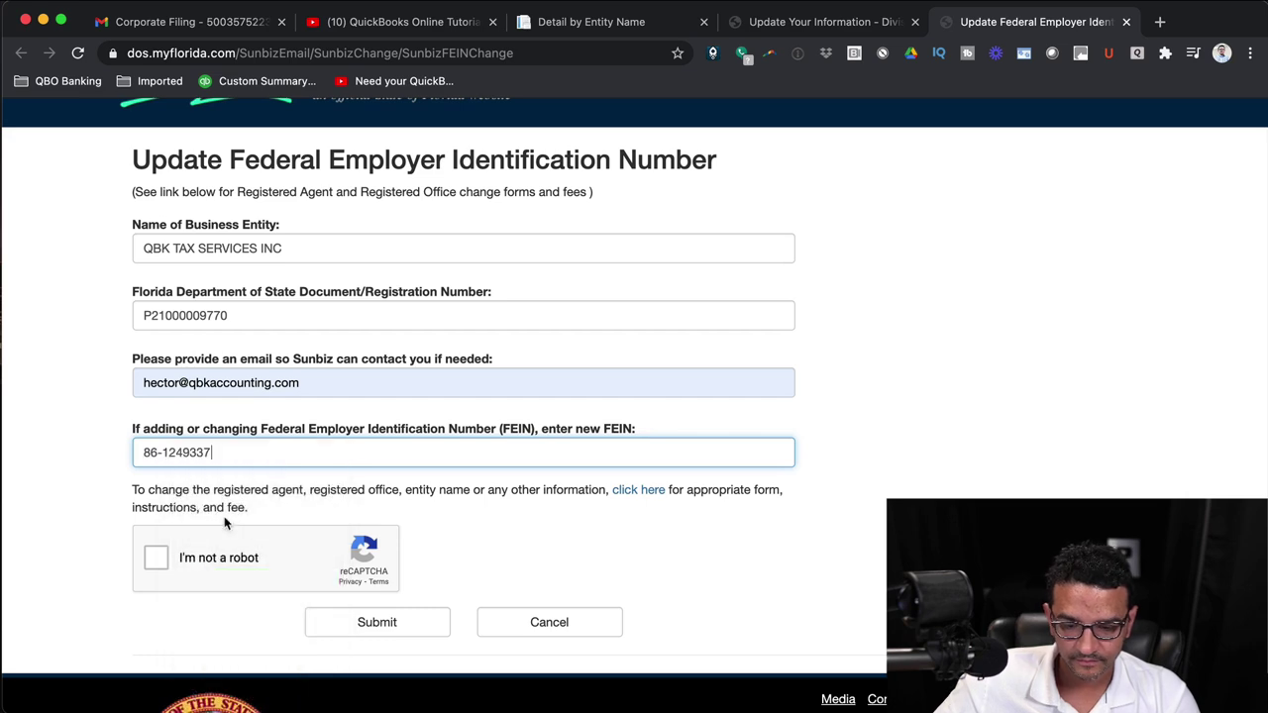
Step: Pass the robot check by selecting the parking-meter images, then submit the FEIN update
left_click(157, 559)
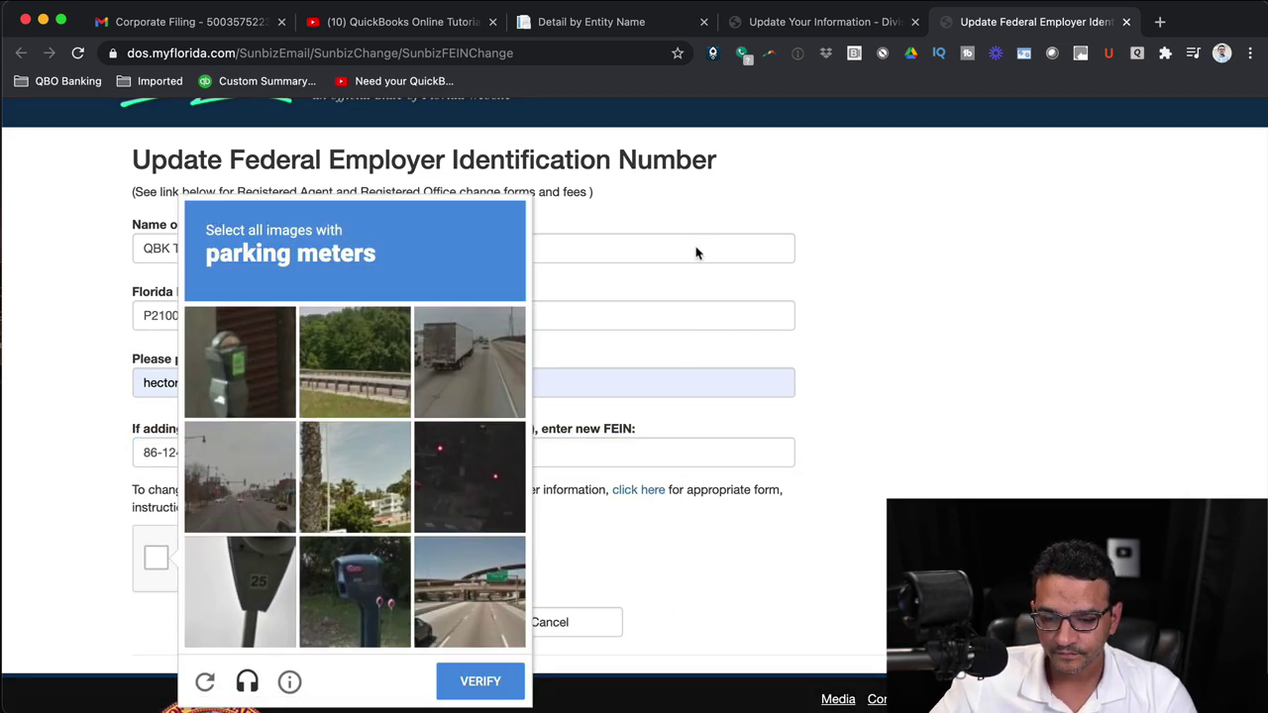
left_click(244, 579)
left_click(357, 591)
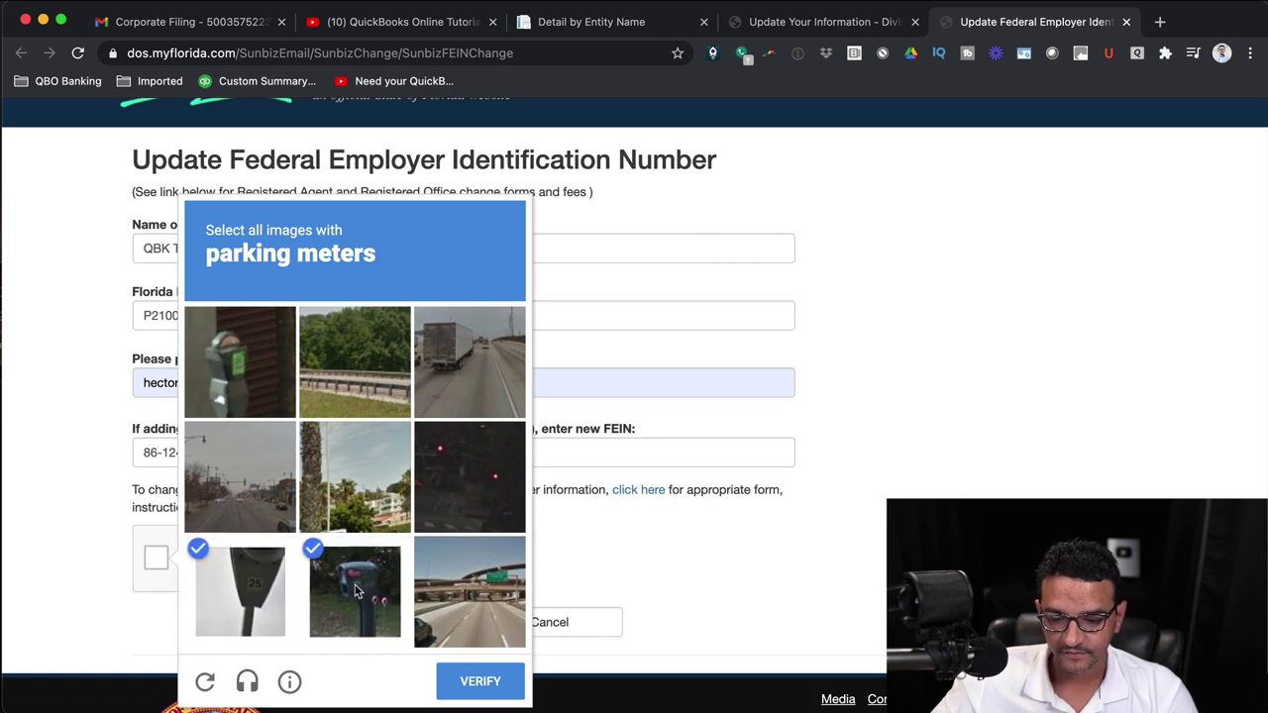
left_click(240, 361)
left_click(481, 683)
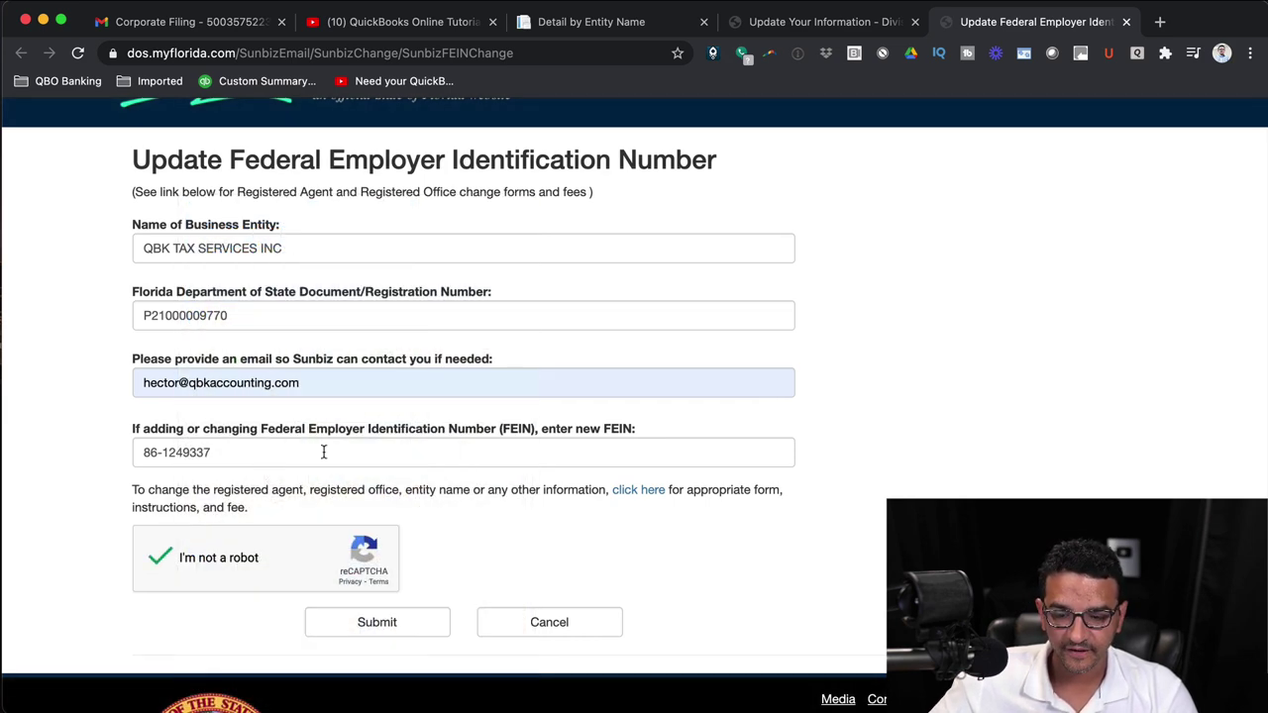
left_click(358, 621)
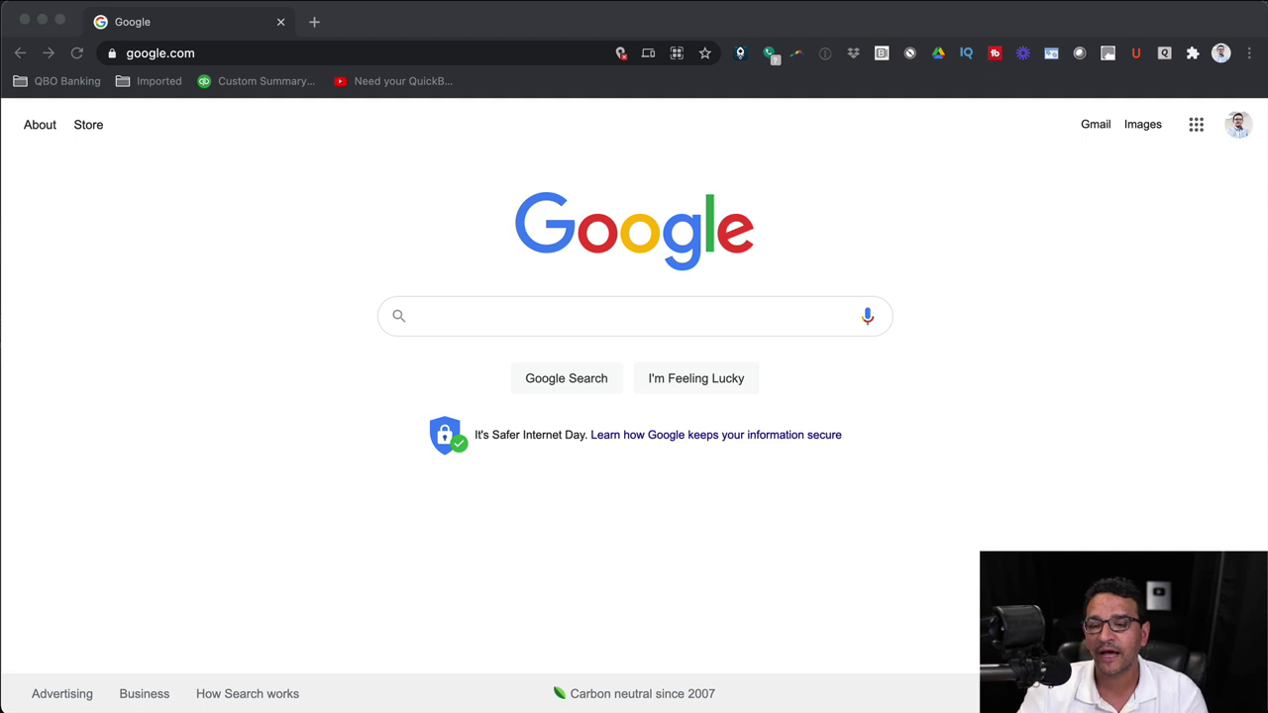
Step: Search Google for '2553' and open the 'Form 2553 - Internal Revenue Service' PDF
left_click(487, 311)
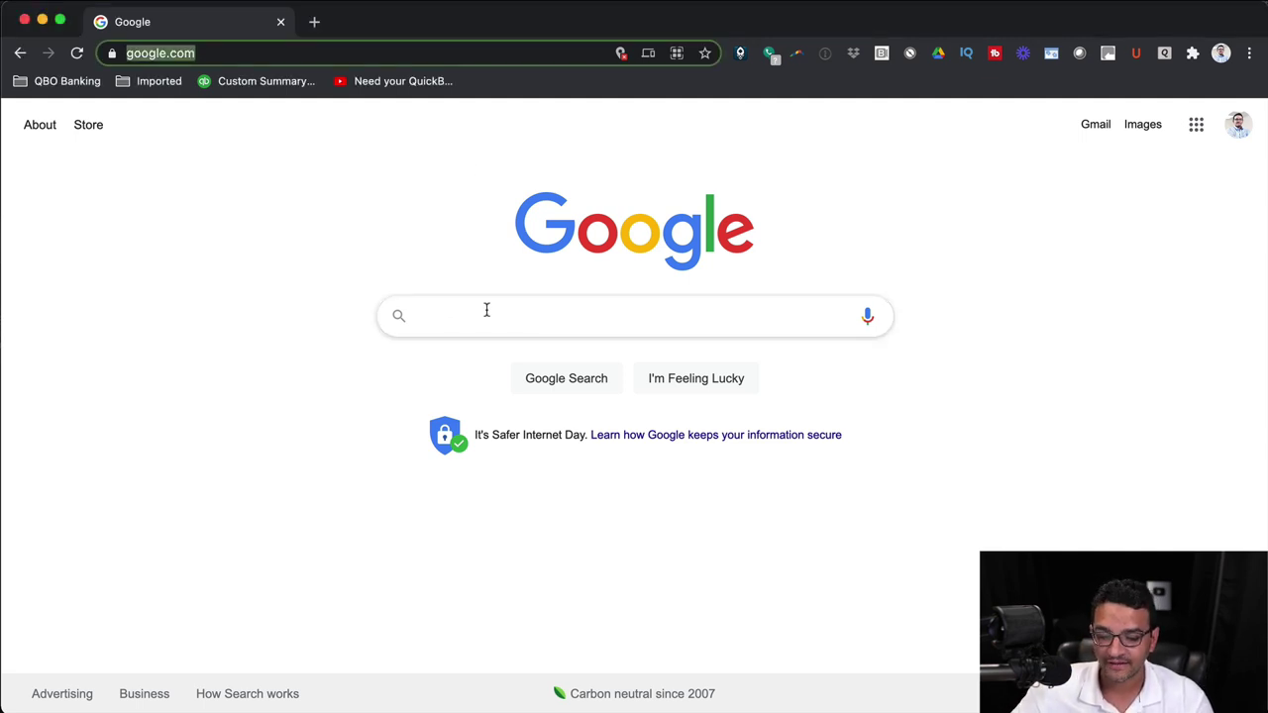
type("2553")
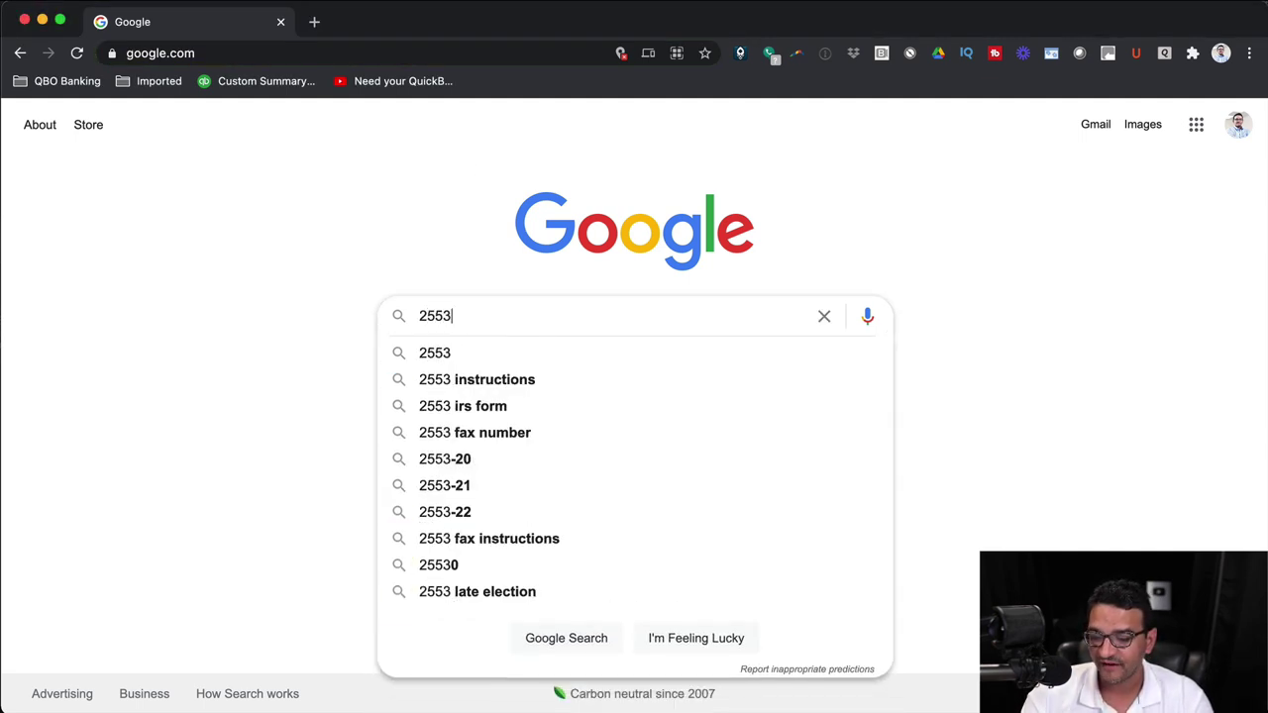
left_click(447, 354)
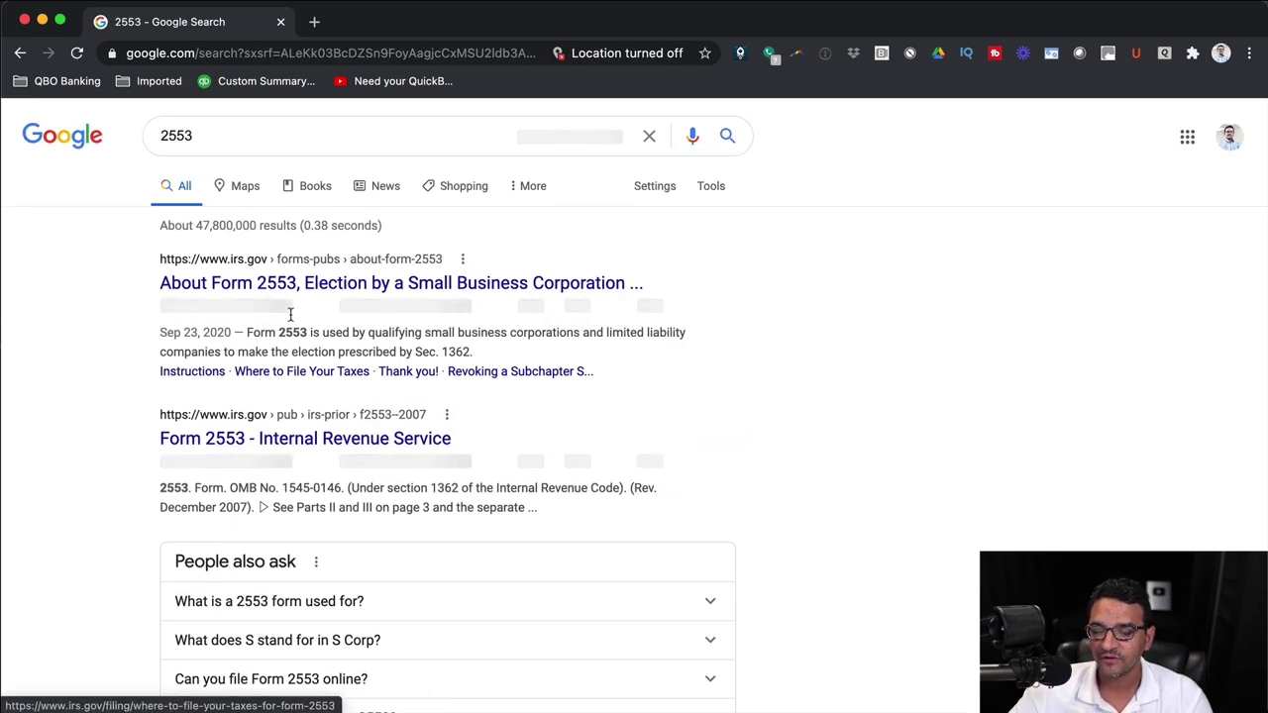
left_click(351, 442)
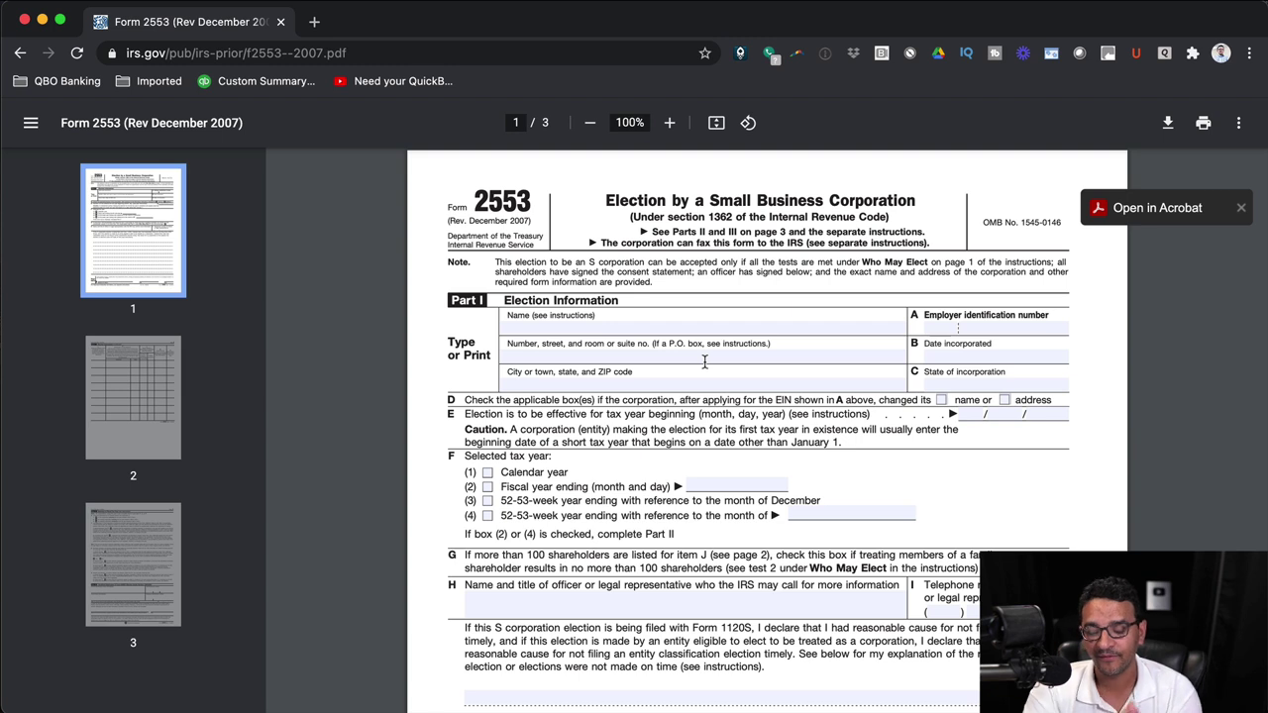
left_click(554, 329)
type("QBK")
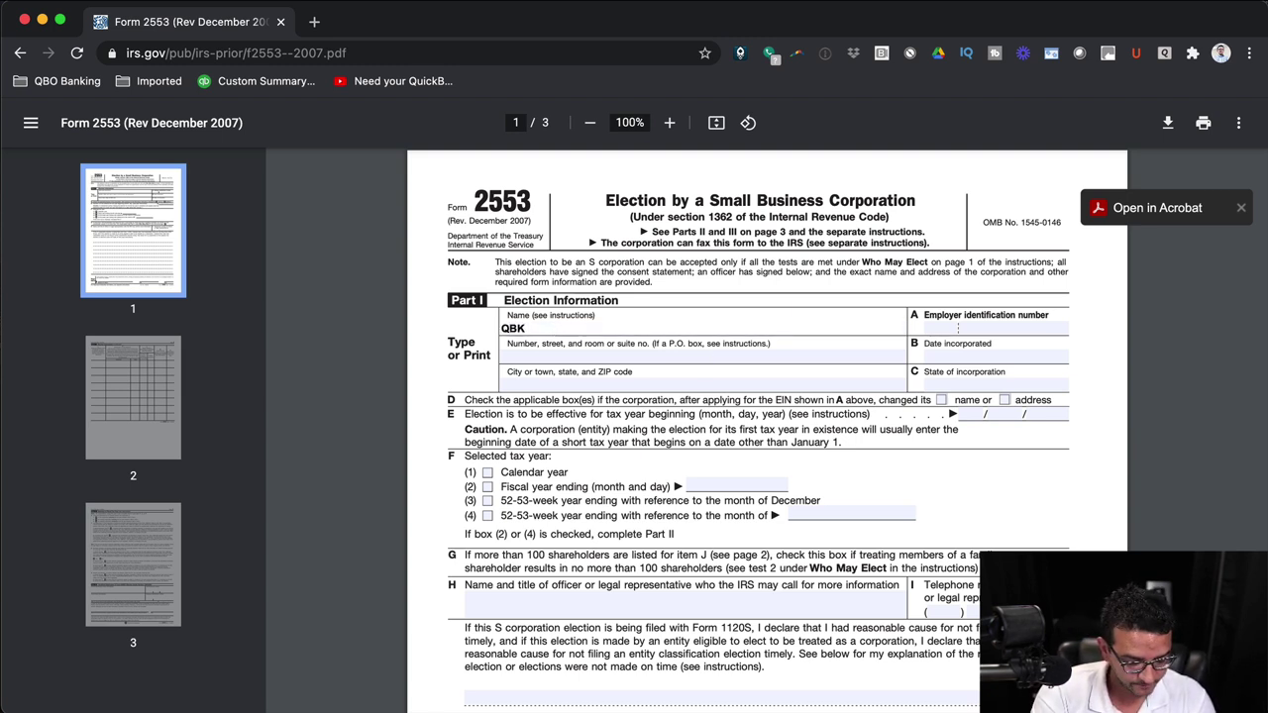
type(" TAX SERVICES")
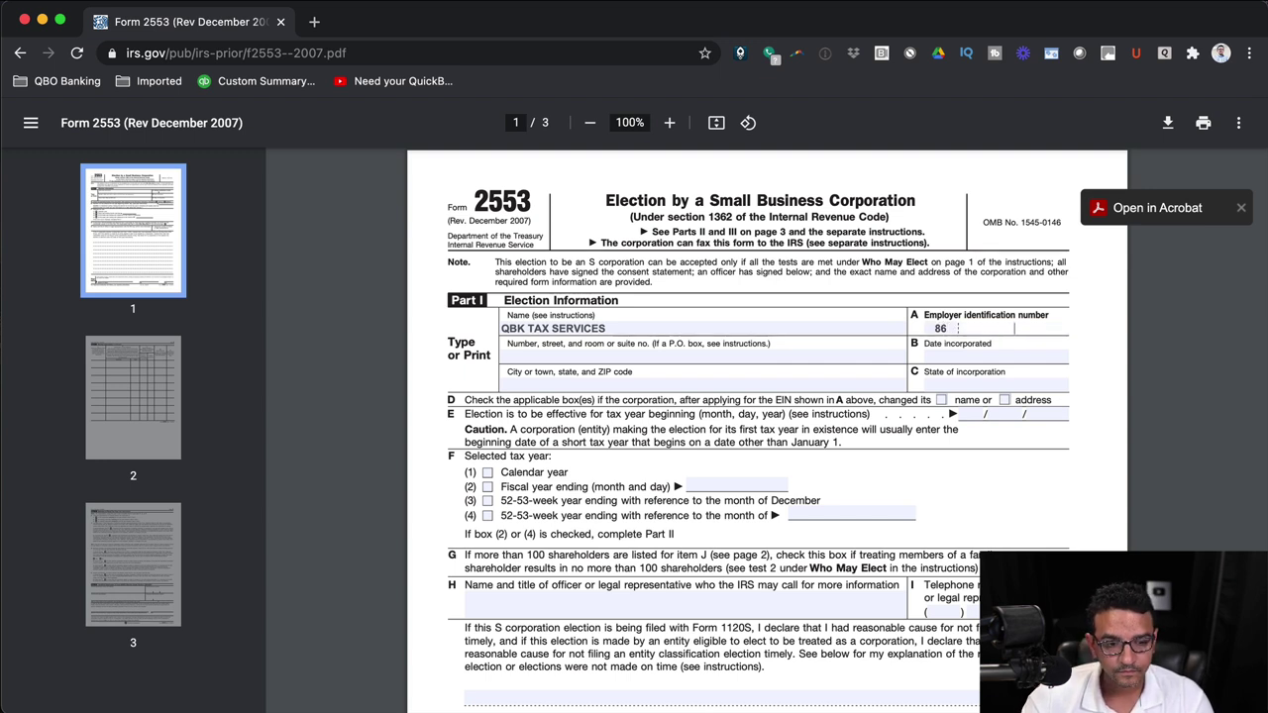
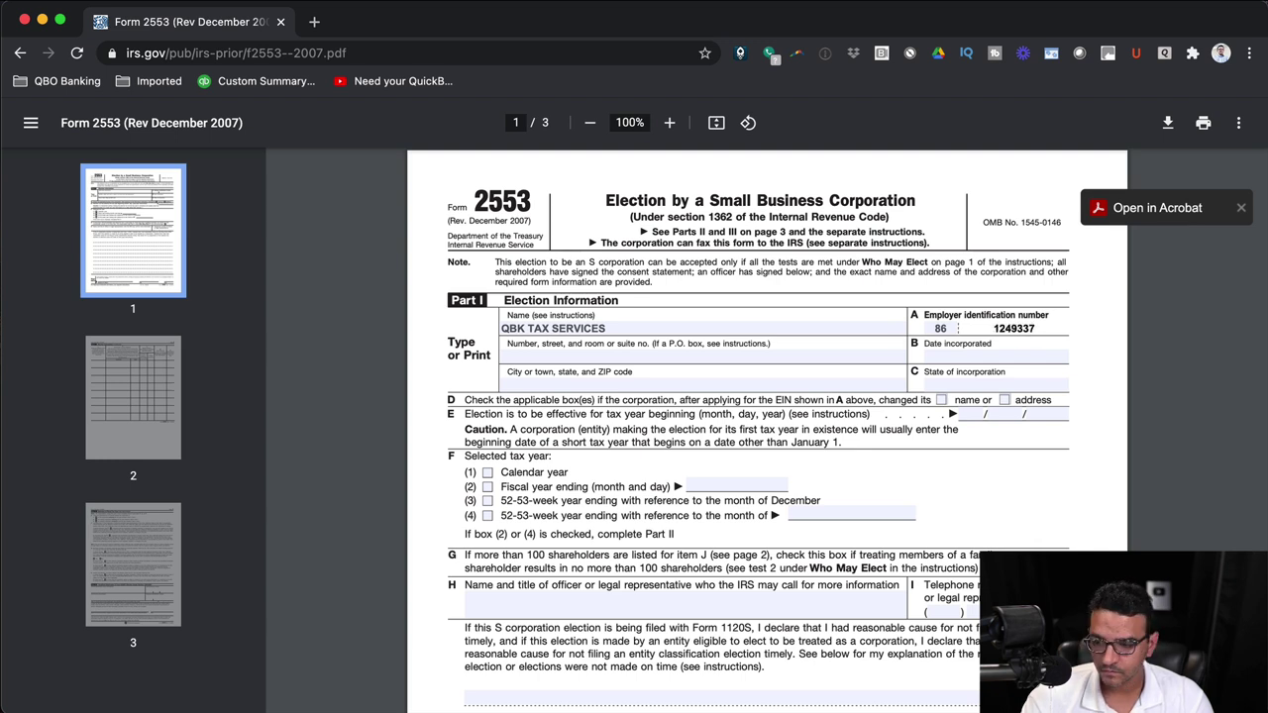
key("Tab")
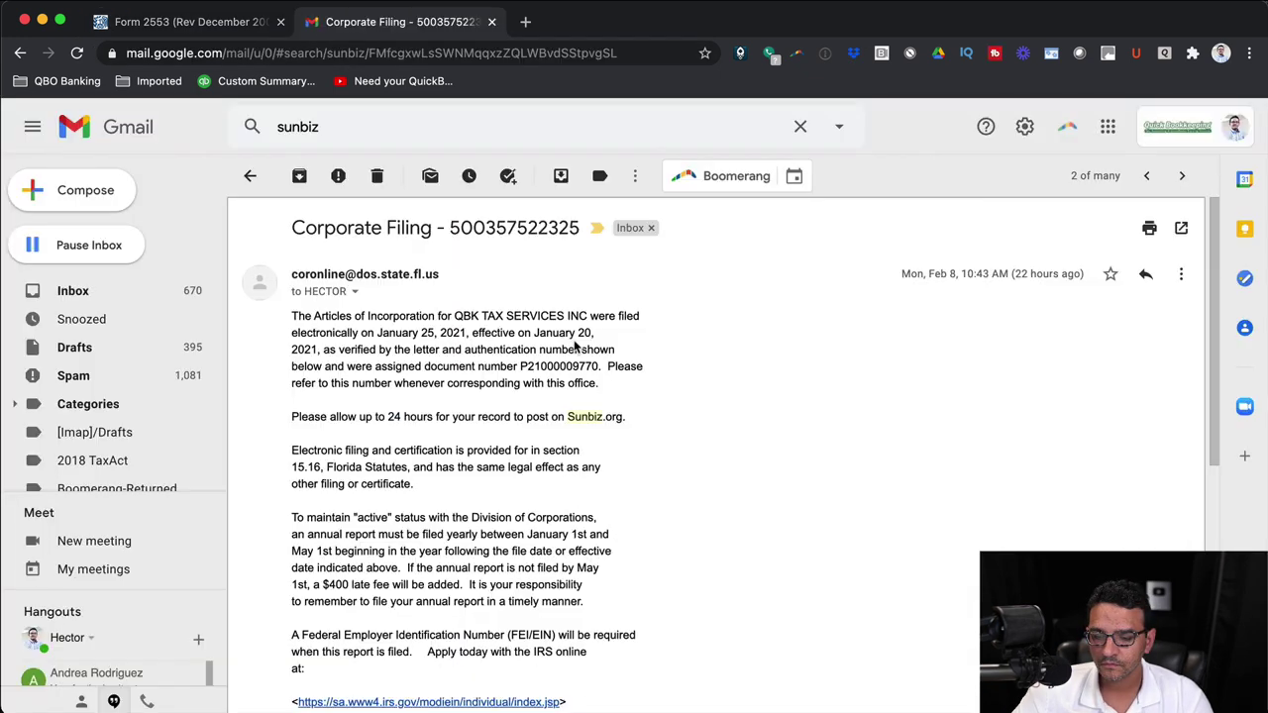
left_click_drag(498, 333, 316, 352)
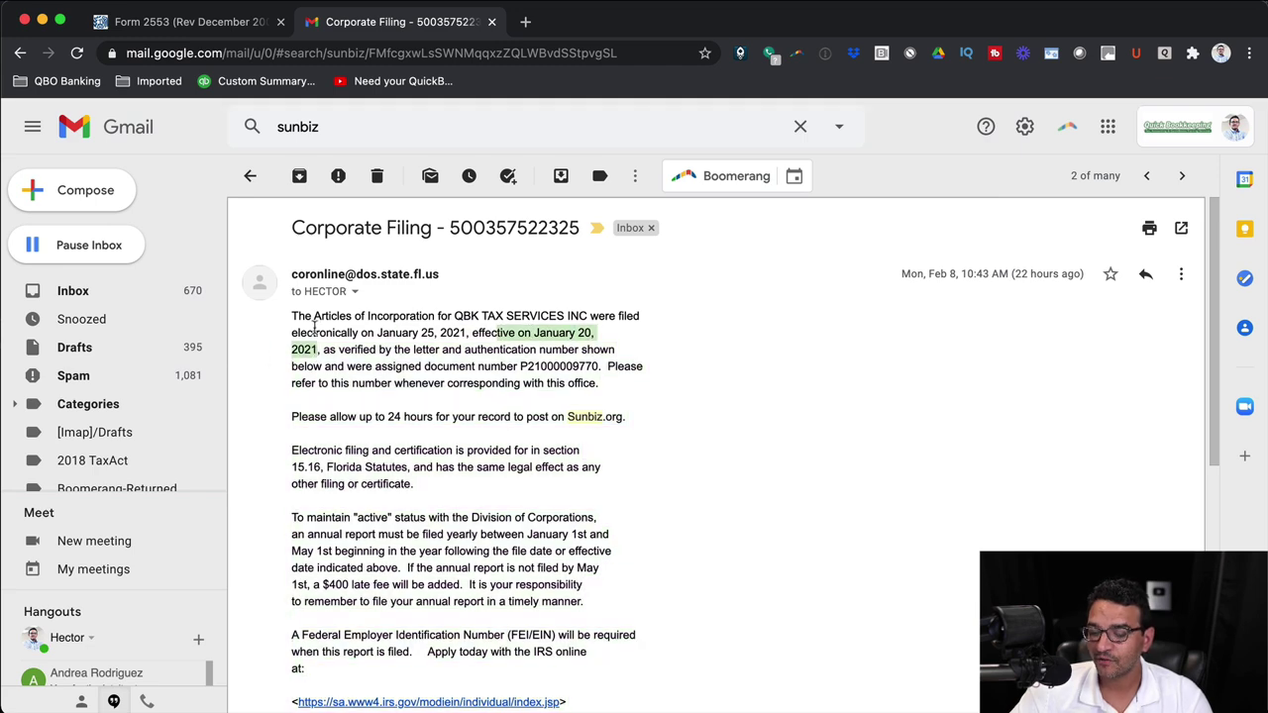
left_click(188, 21)
left_click(995, 358)
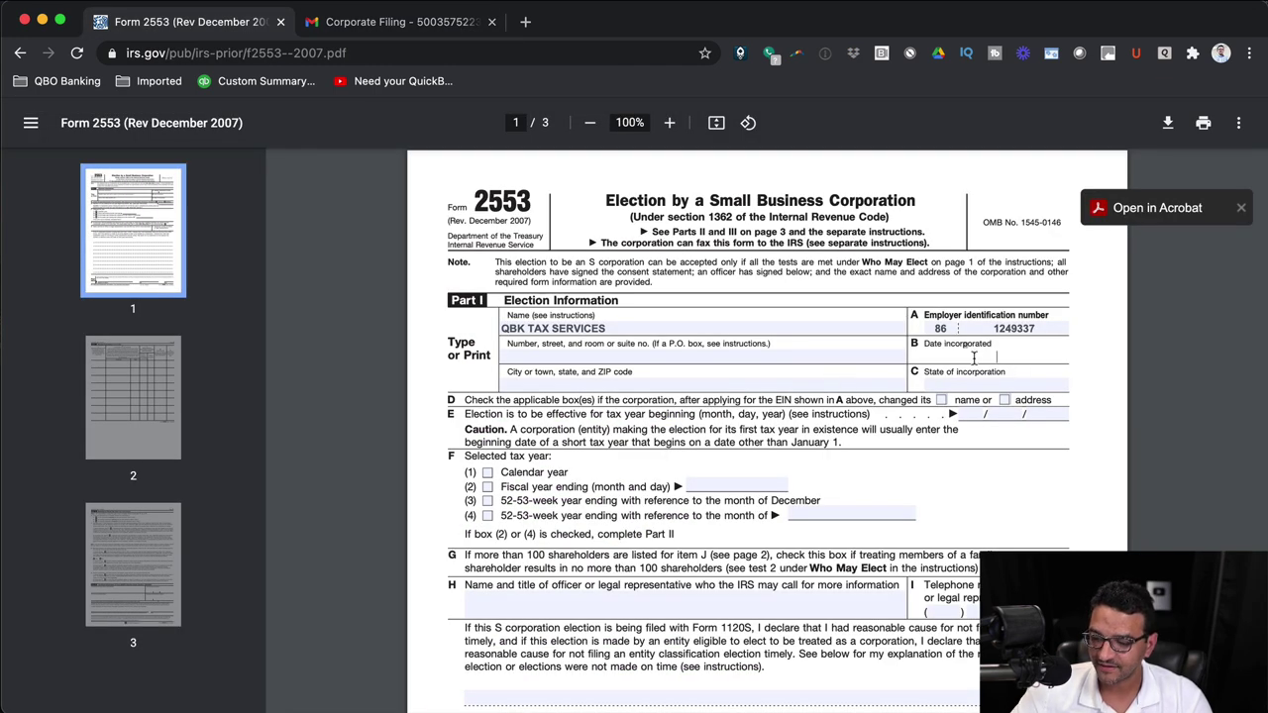
type("01/20/")
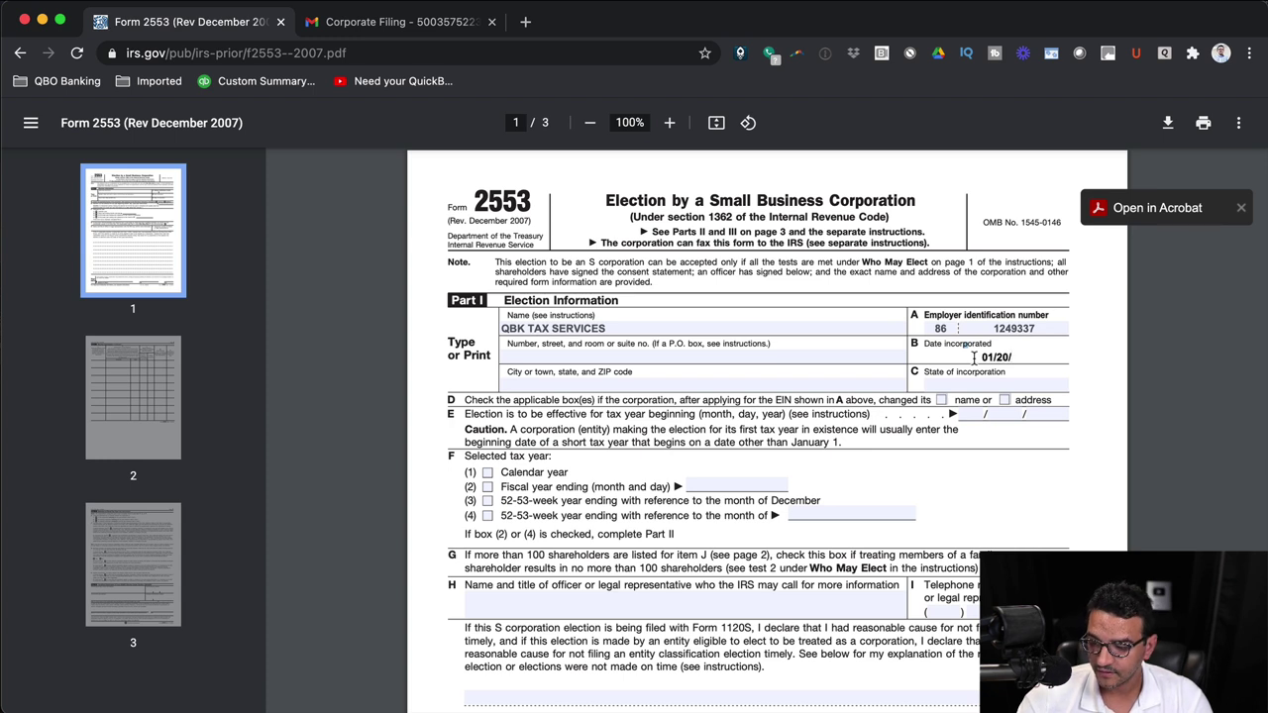
type("2021")
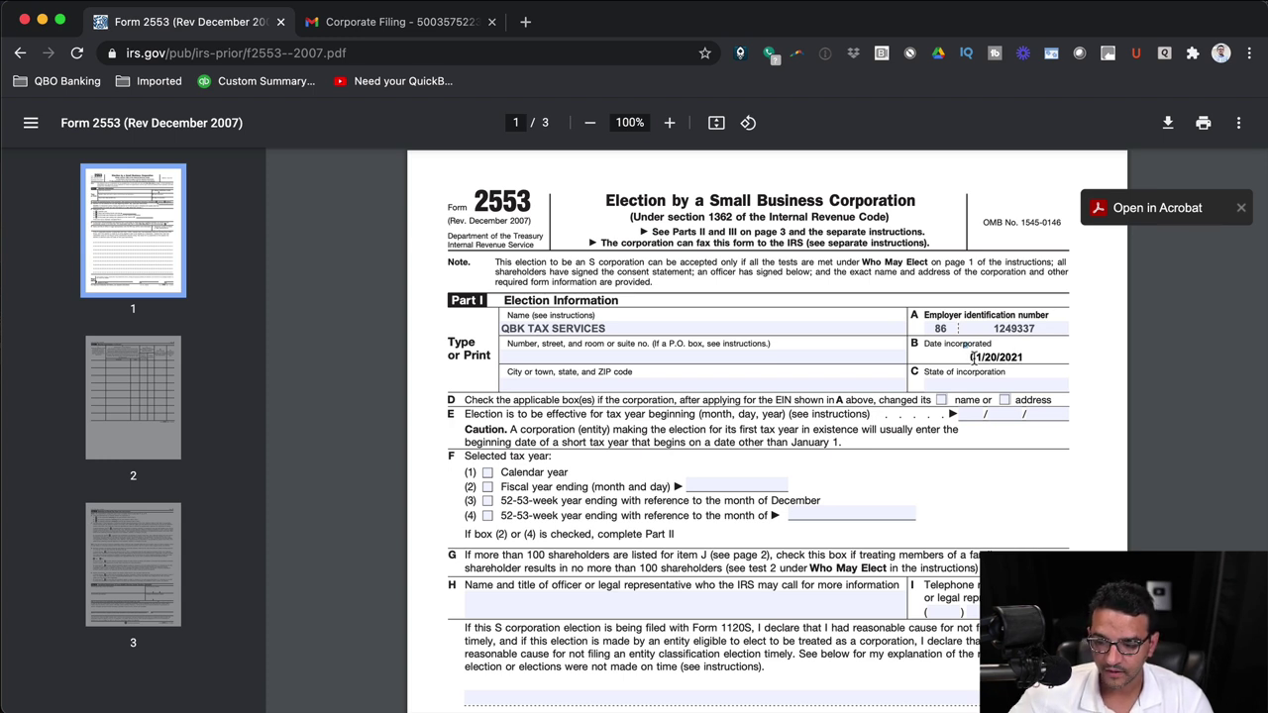
left_click(544, 357)
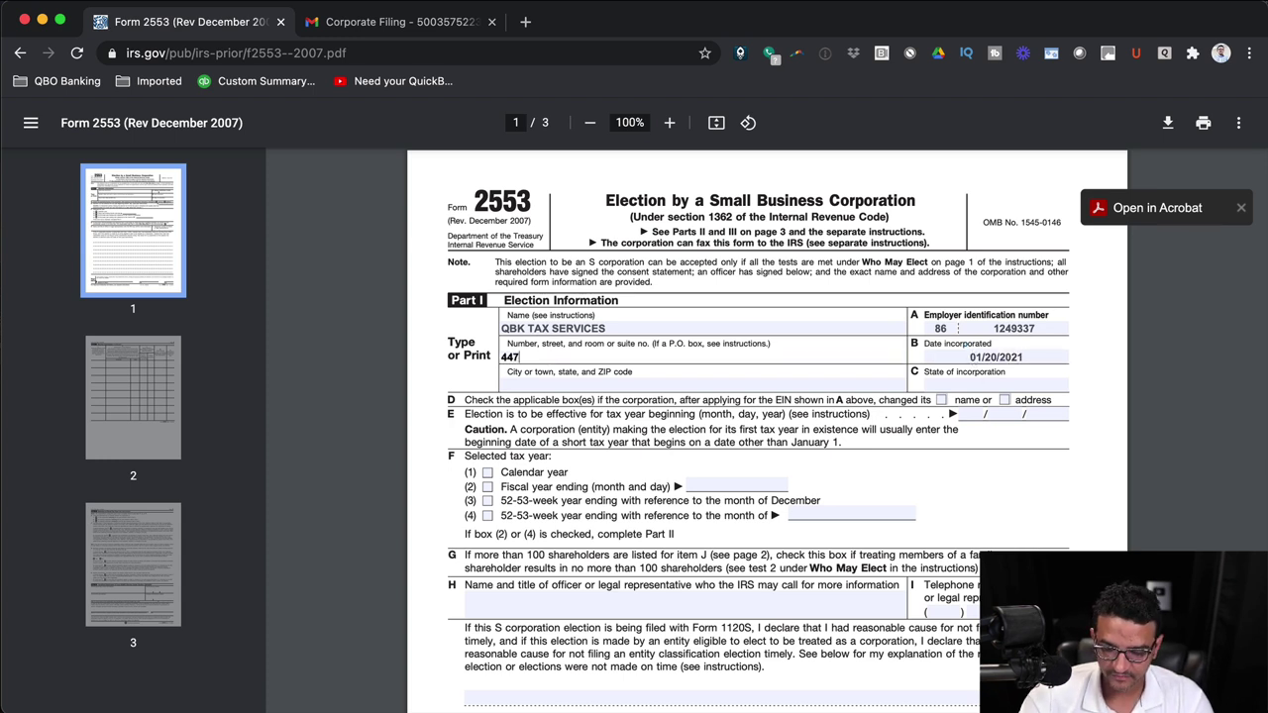
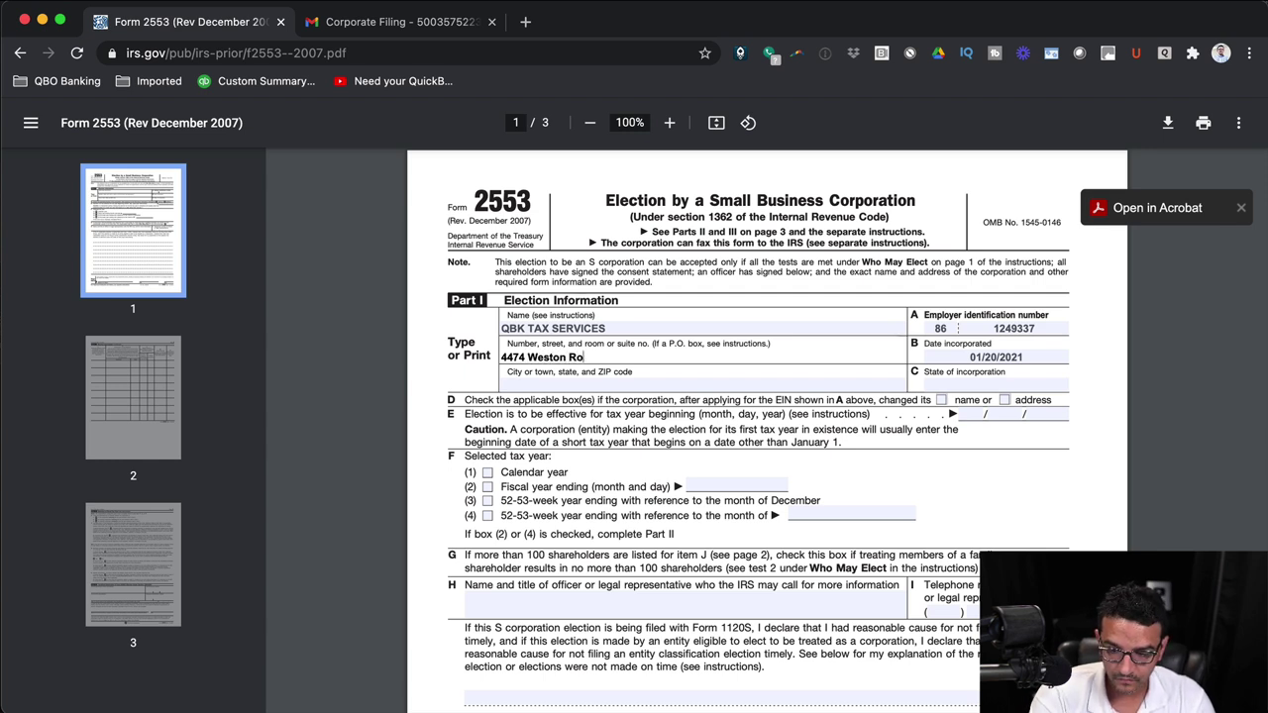
key("Tab")
type("We")
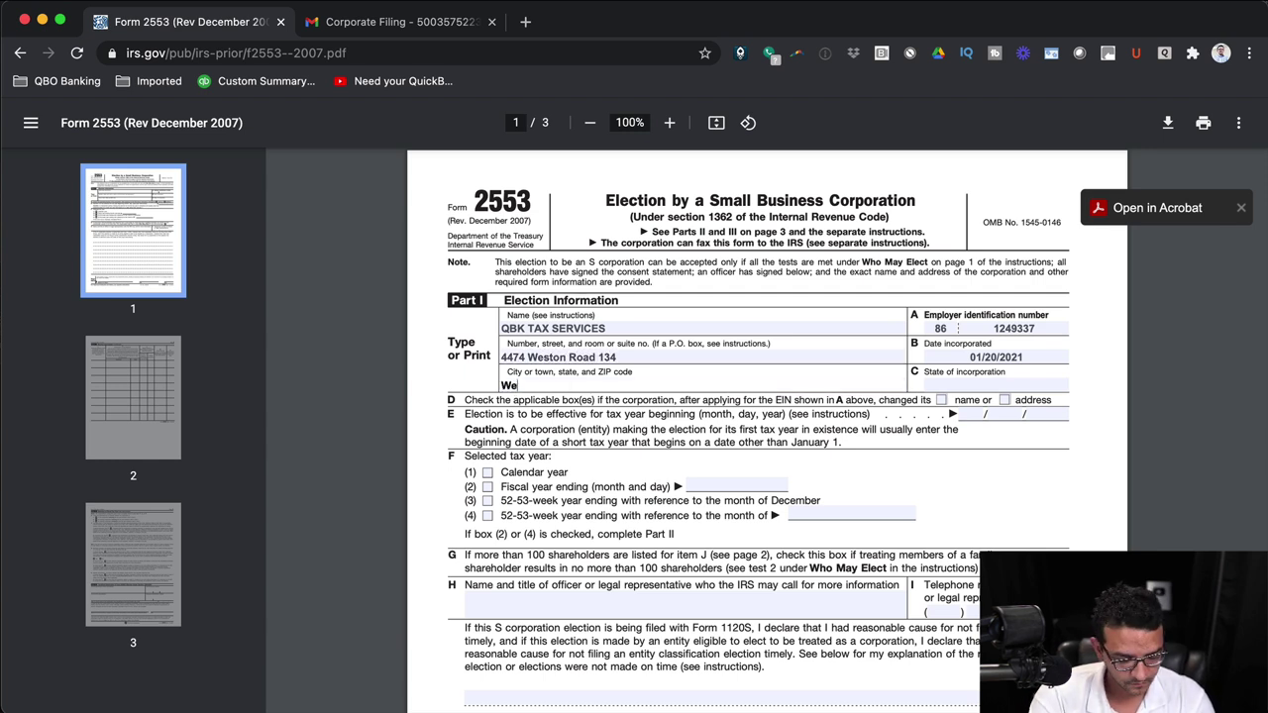
type("ston, FL 33331")
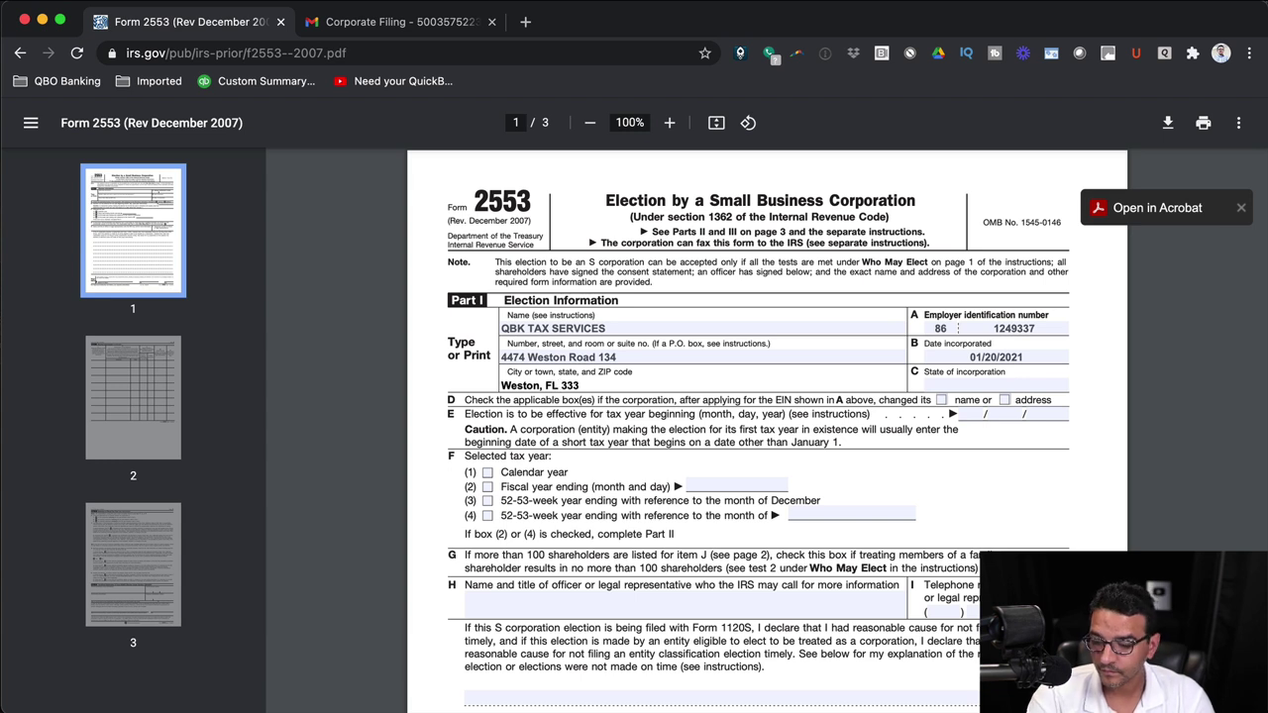
key("Tab")
key("Tab")
key("Tab")
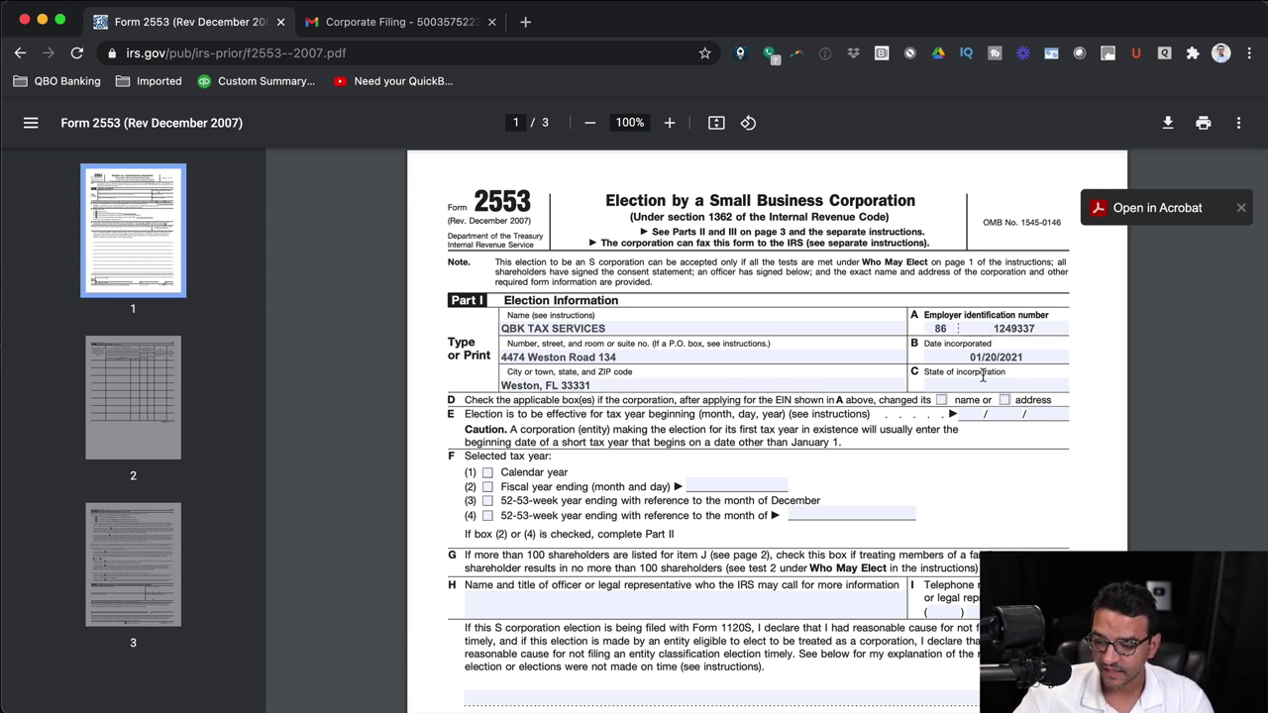
type("FL")
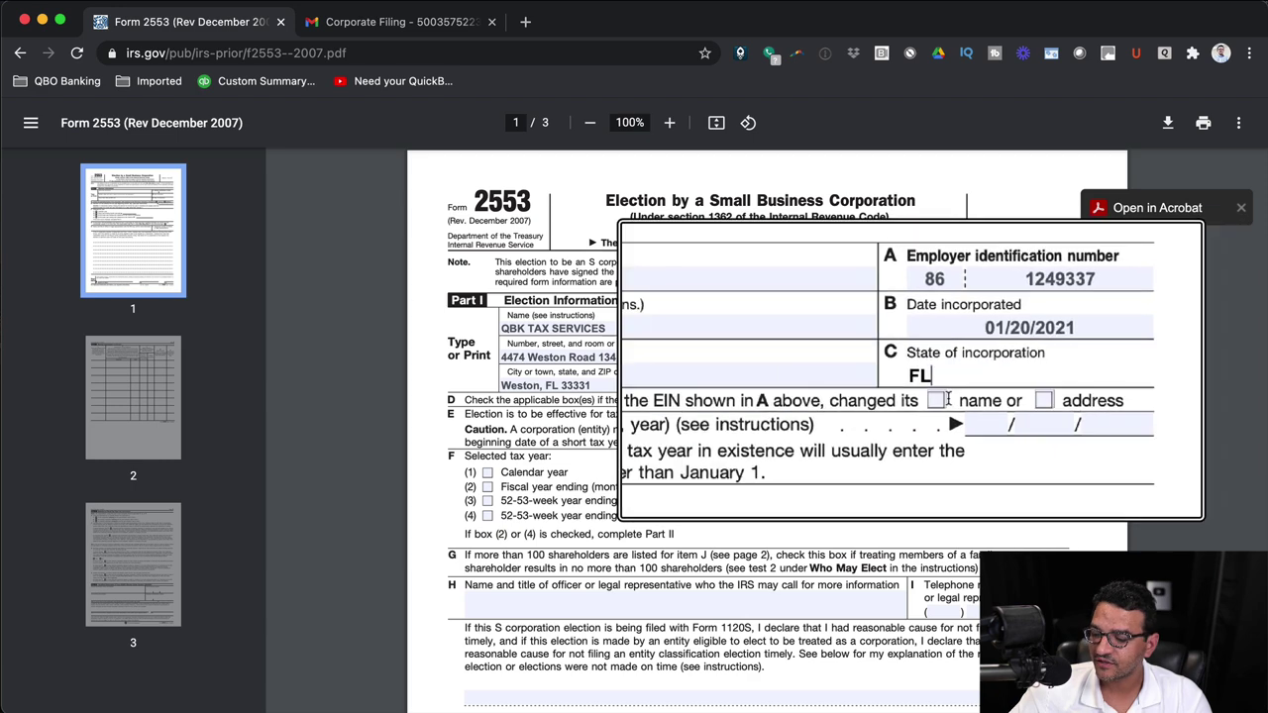
scroll(838, 406, "down", 1)
left_click_drag(507, 372, 980, 373)
left_click(980, 372)
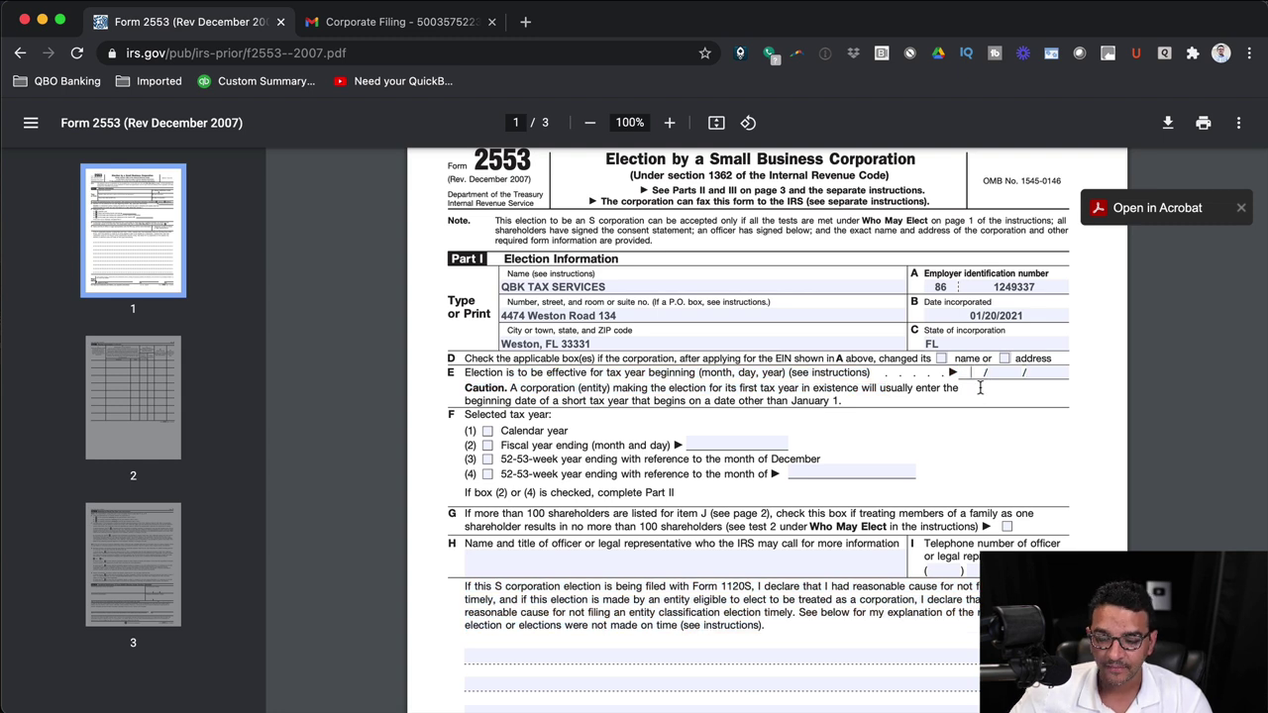
Step: Enter 01/01/2021 as the election effective date and select calendar year as the tax year
type("01")
key("Tab")
type("01")
key("Tab")
type("2021")
key("Tab")
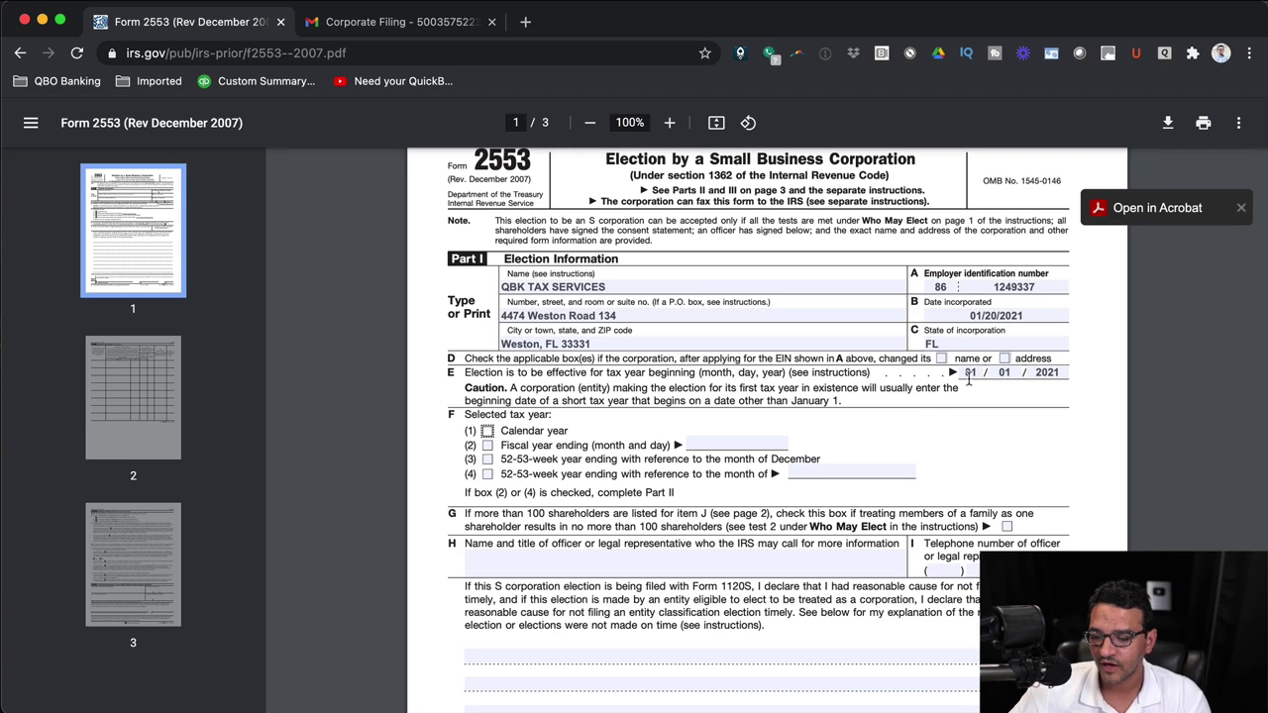
left_click(487, 431)
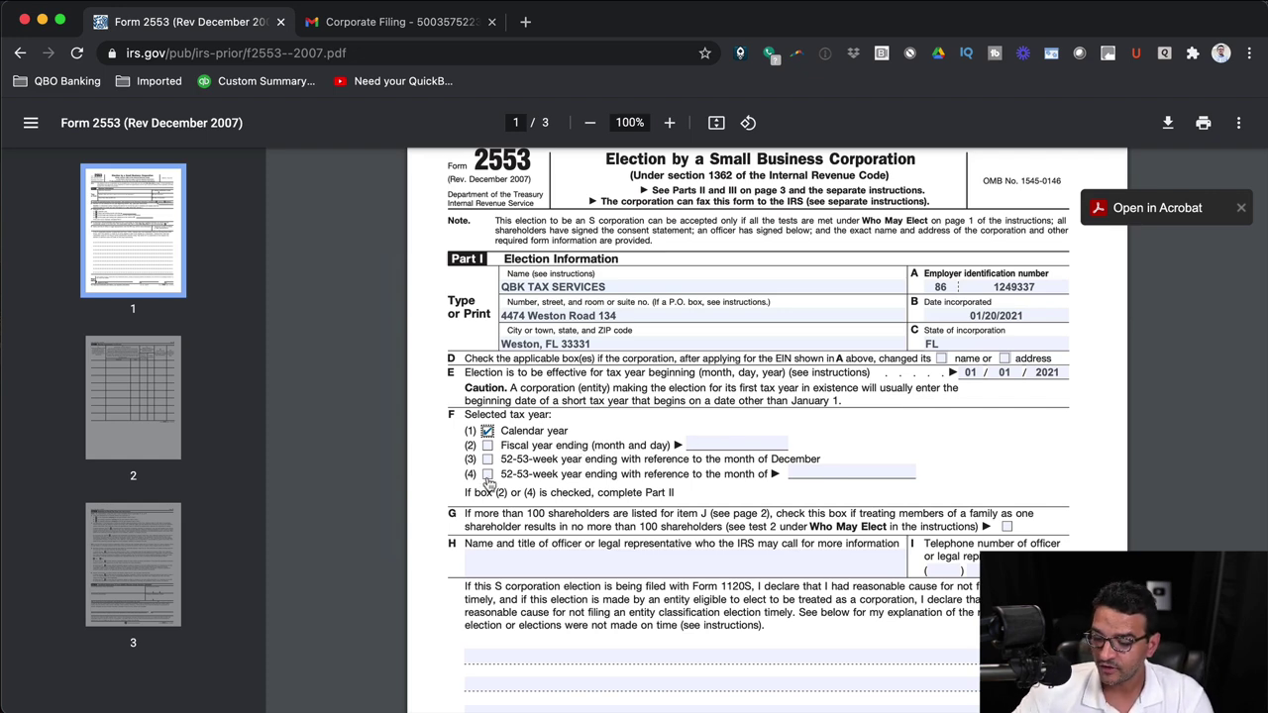
Step: Enter the officer's name with title President and their telephone number on line H
scroll(515, 495, "down", 1)
left_click(547, 533)
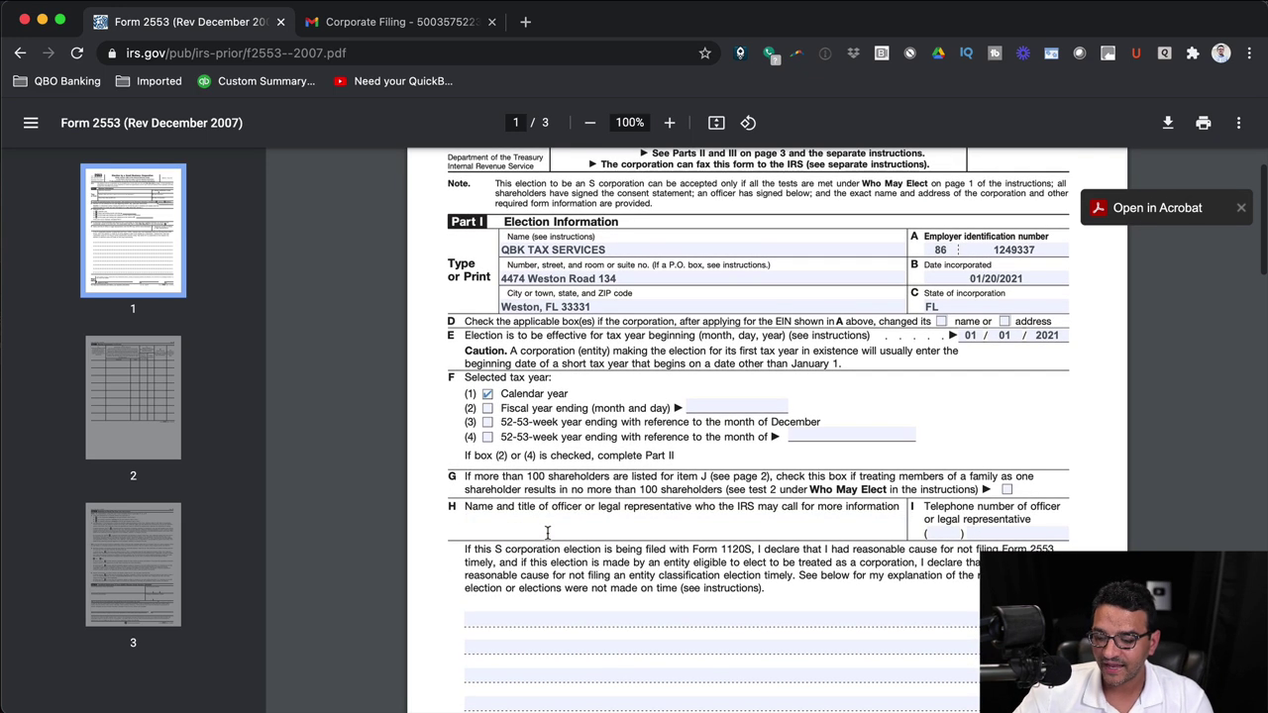
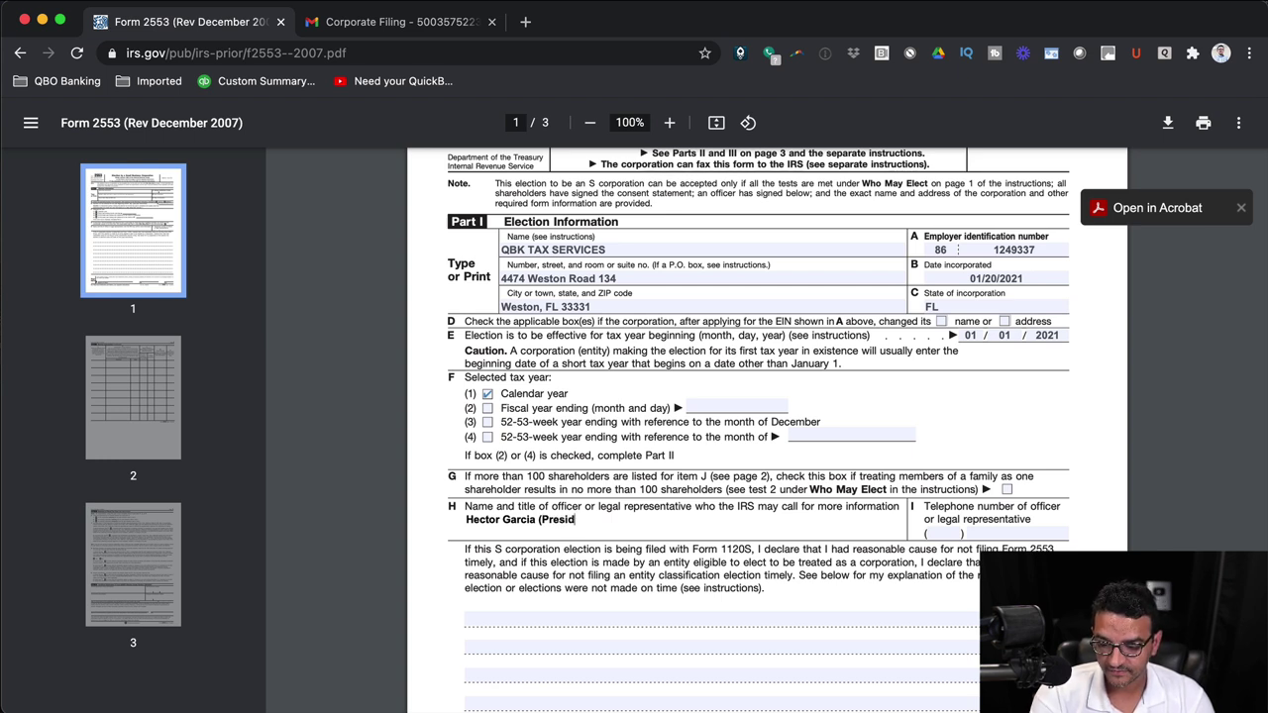
type("ett)")
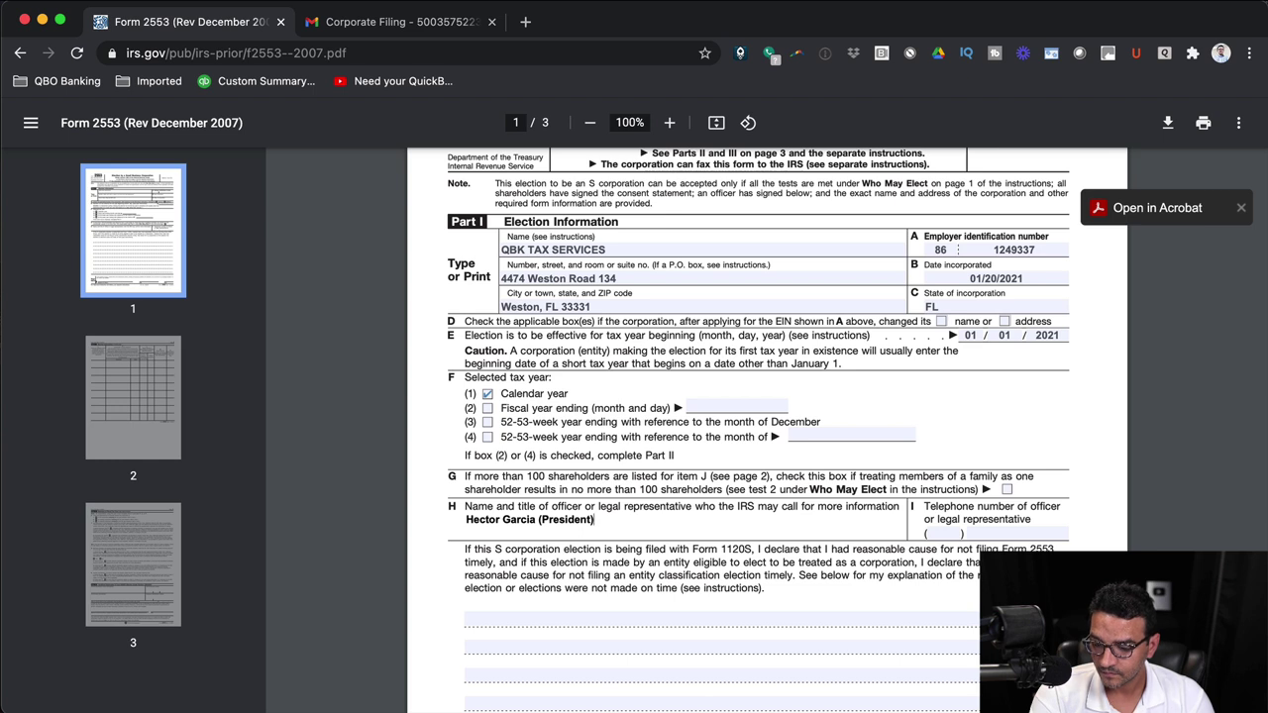
left_click(944, 533)
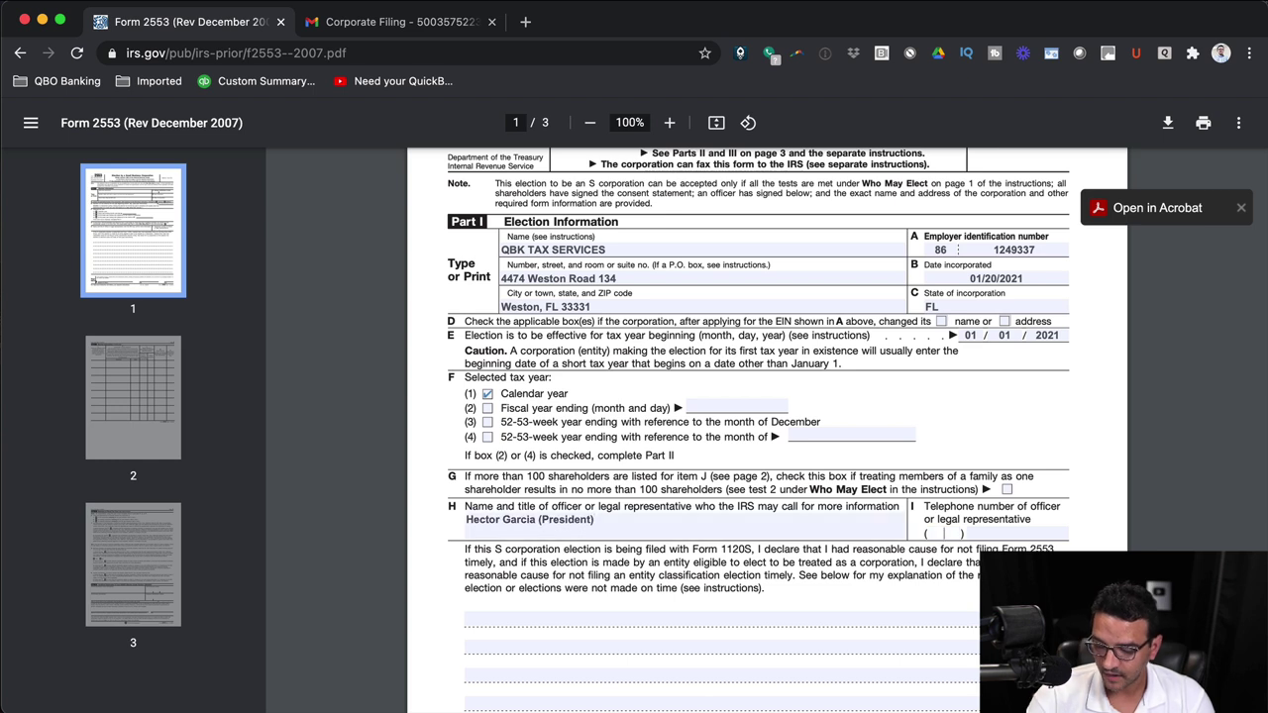
key("Tab")
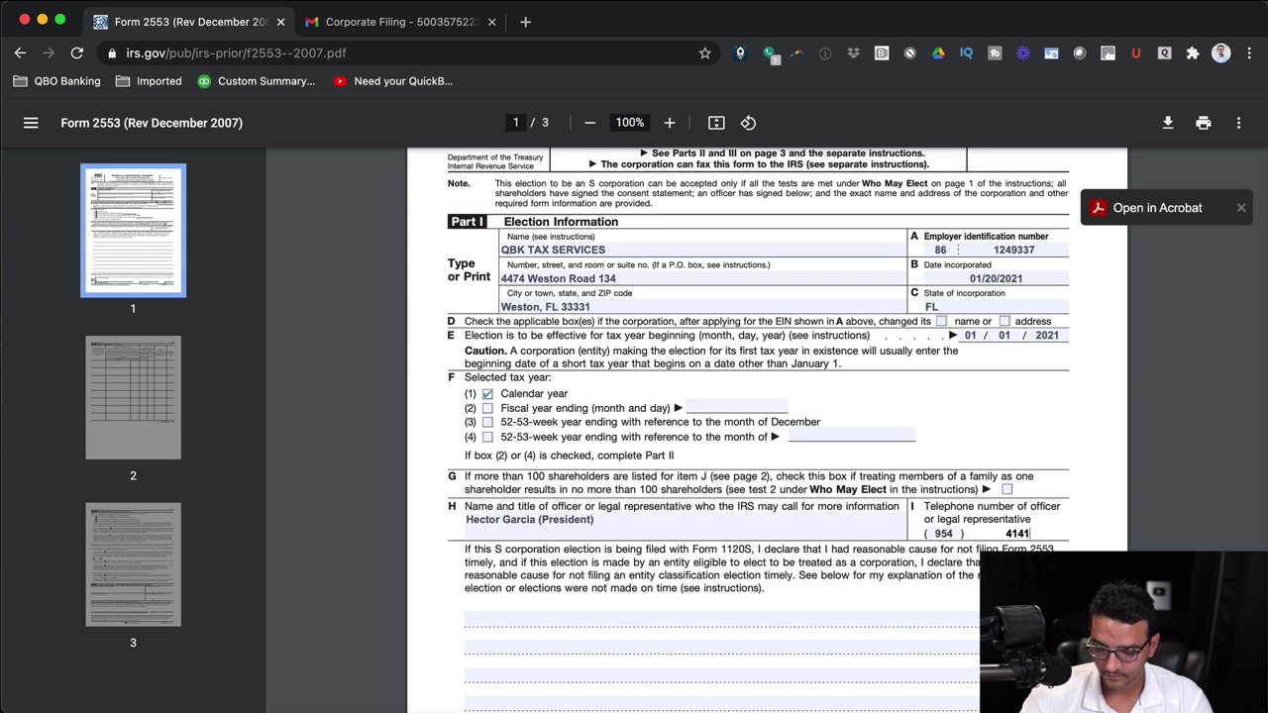
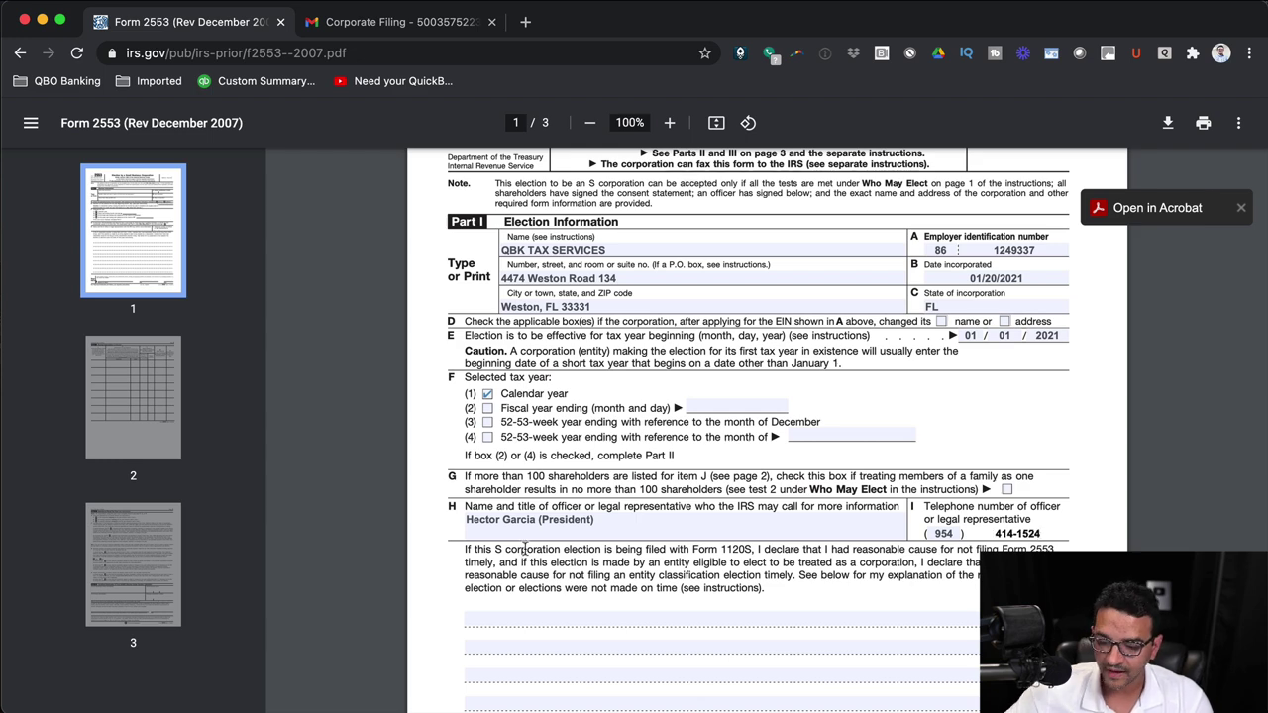
Step: Append INC to the corporation name so it reads QBK TAX SERVICES INC
scroll(604, 561, "down", 3)
left_click(739, 499)
scroll(741, 500, "down", 2)
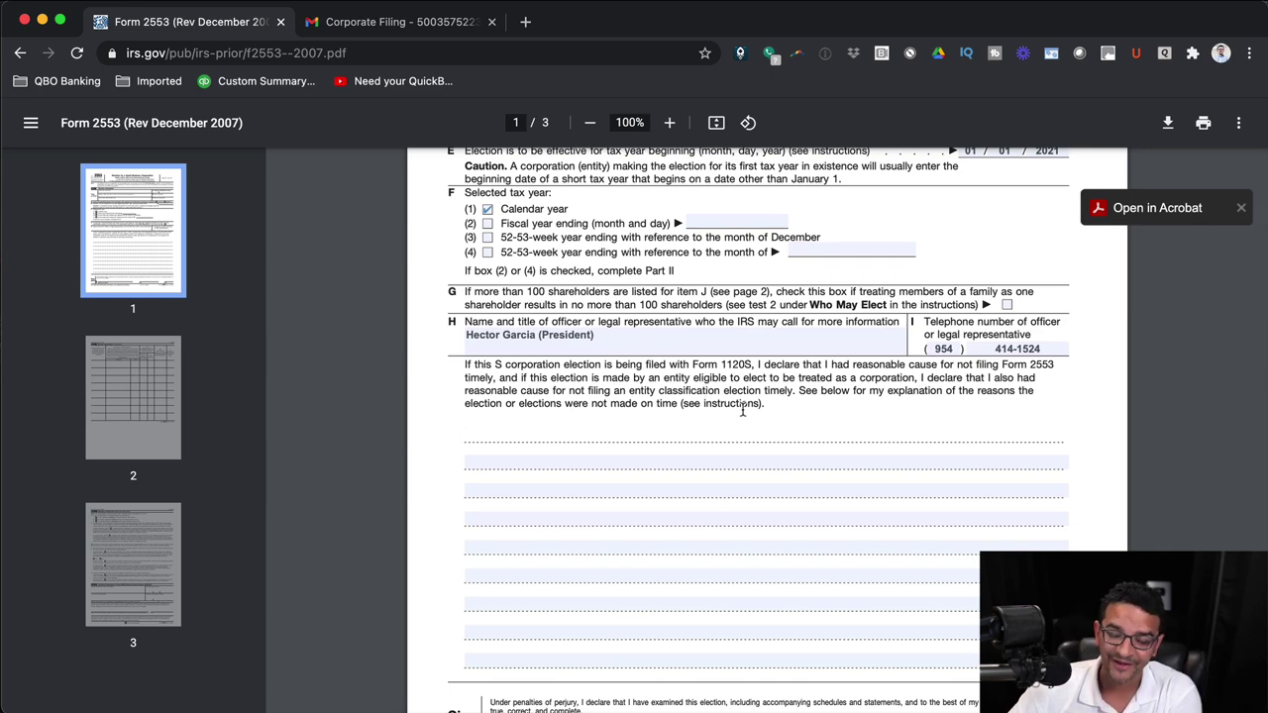
scroll(742, 411, "down", 2)
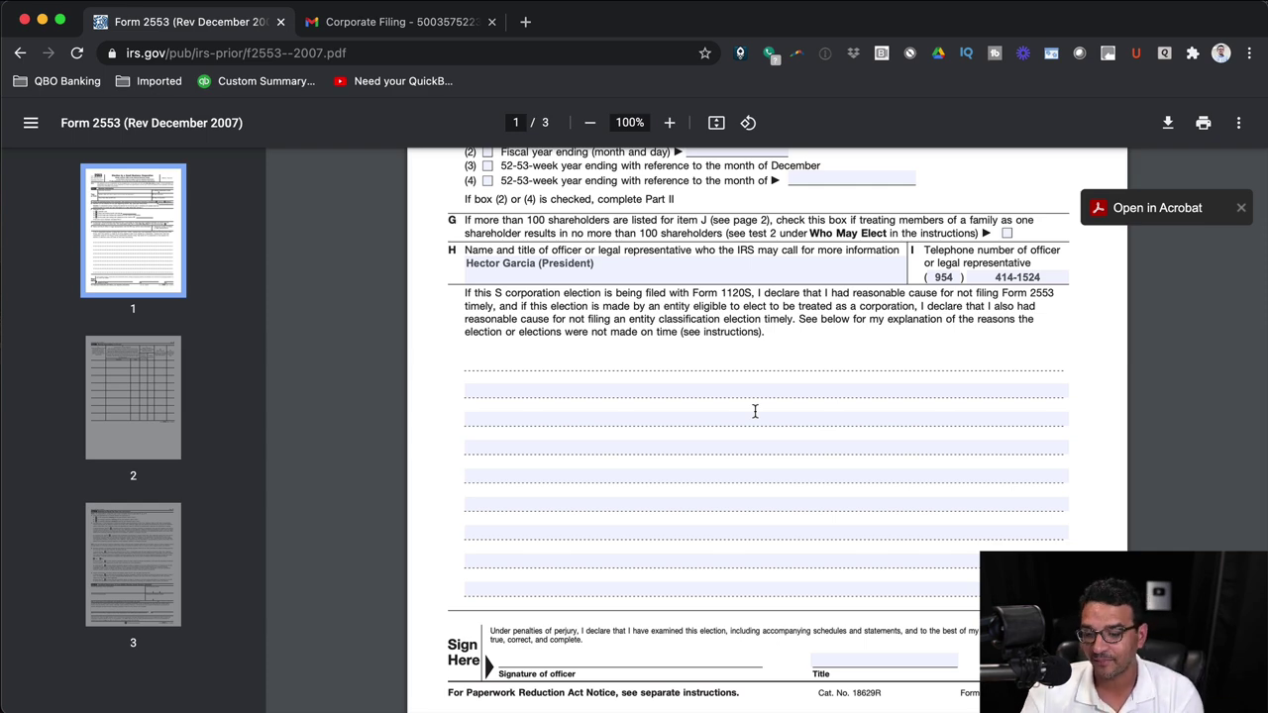
scroll(754, 411, "up", 9)
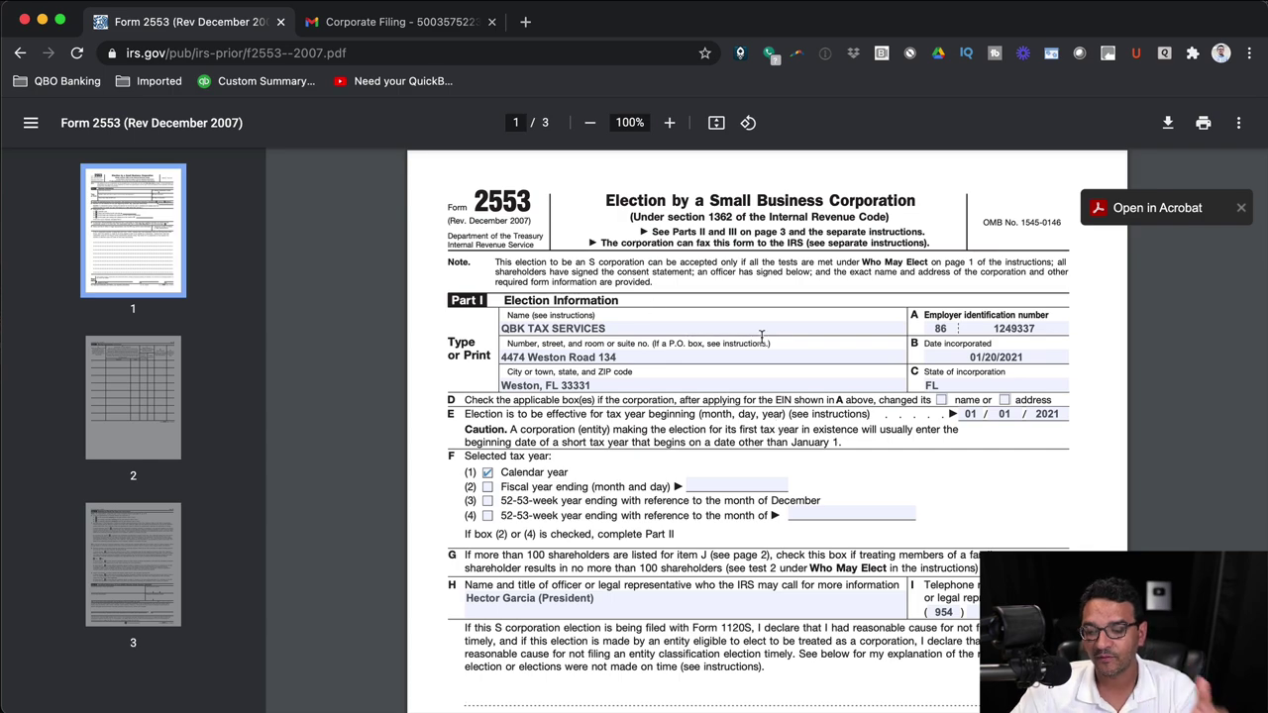
left_click(612, 329)
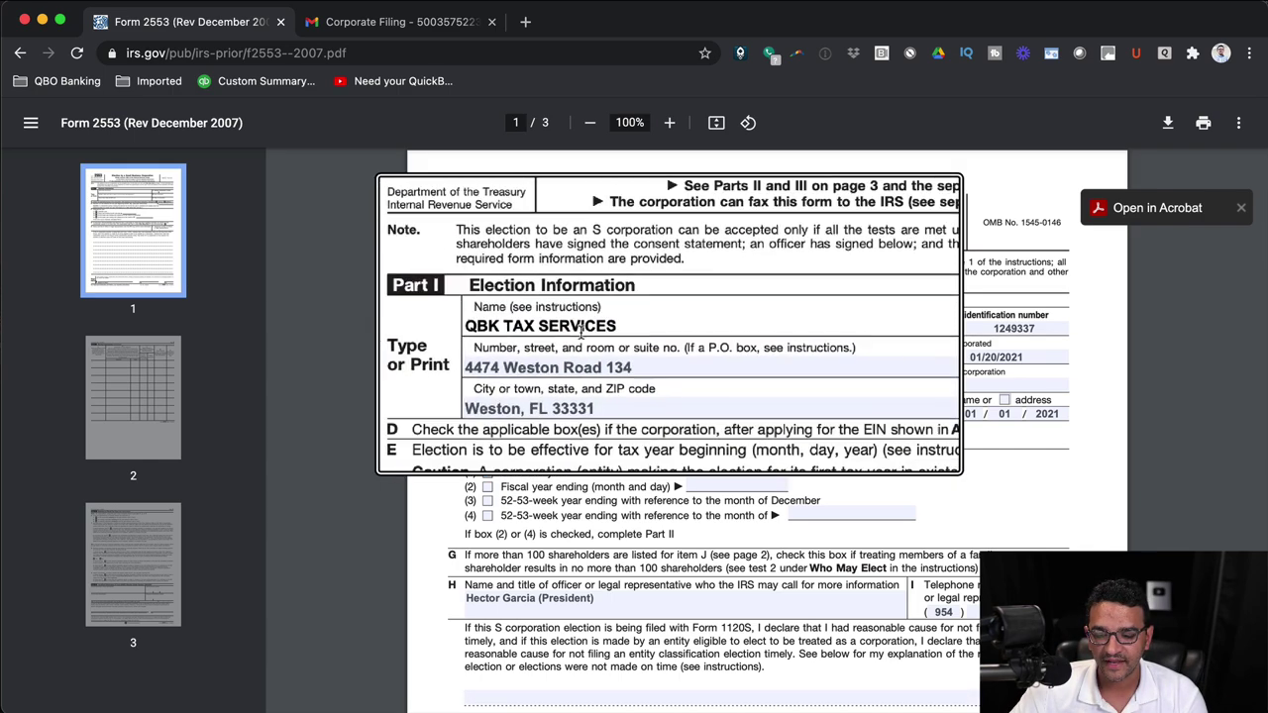
type("INC")
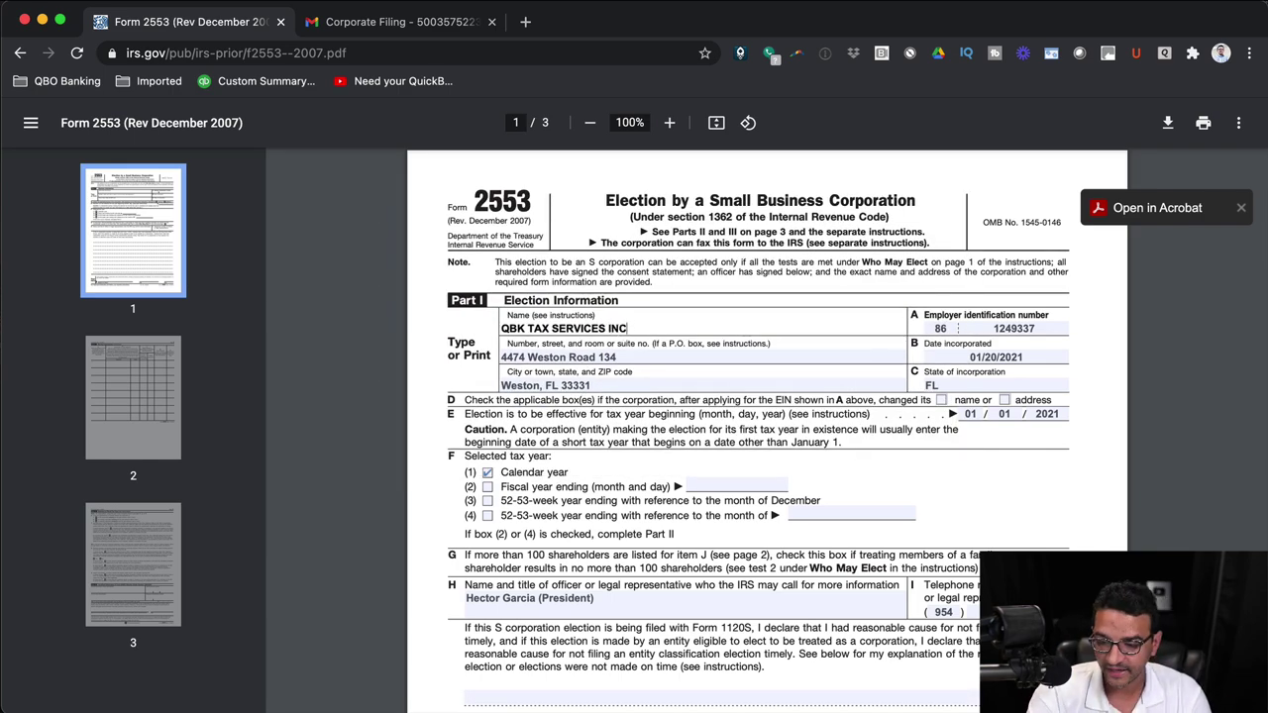
scroll(706, 362, "down", 7)
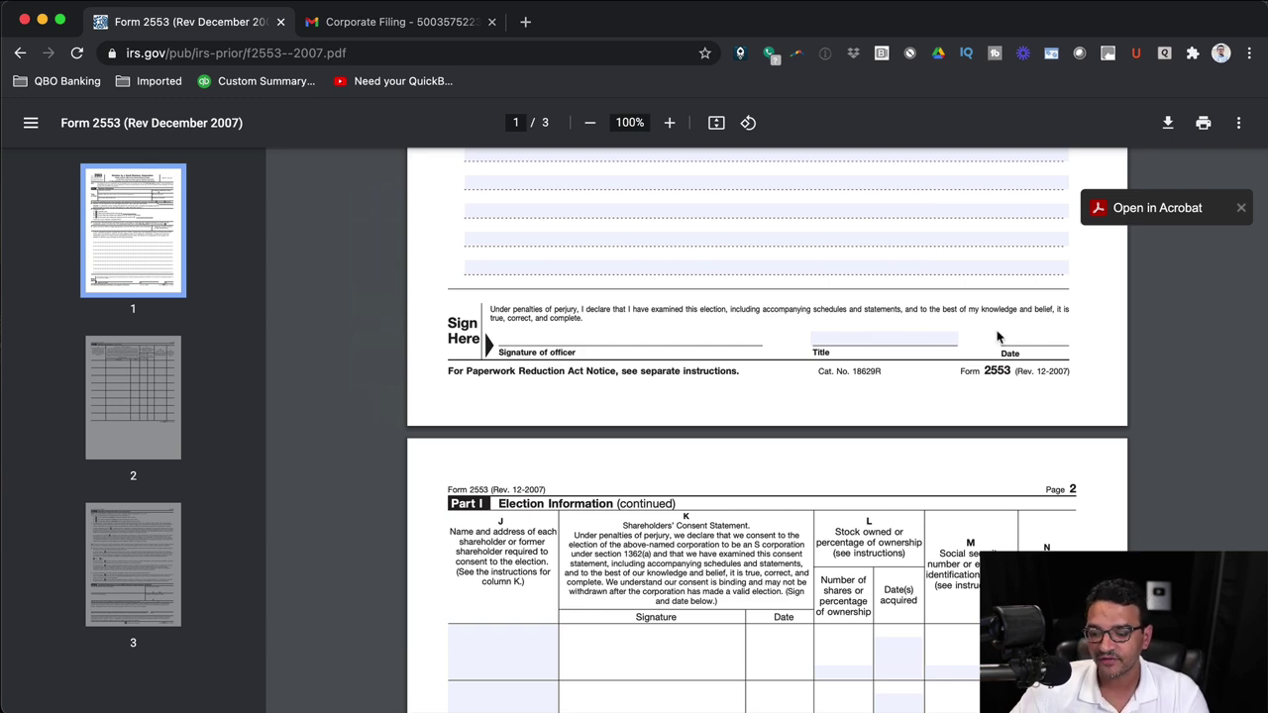
Step: Enter the first shareholder's name and address in column J and copy that block
scroll(670, 422, "down", 3)
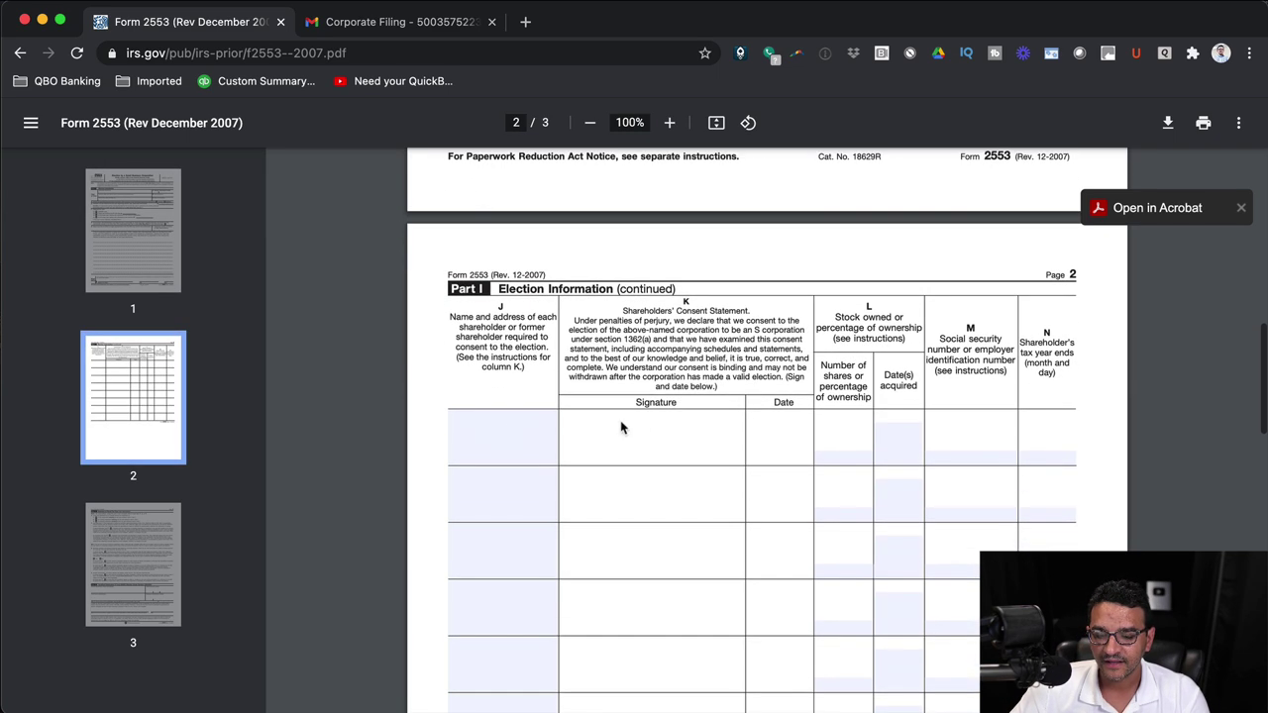
scroll(479, 385, "down", 1)
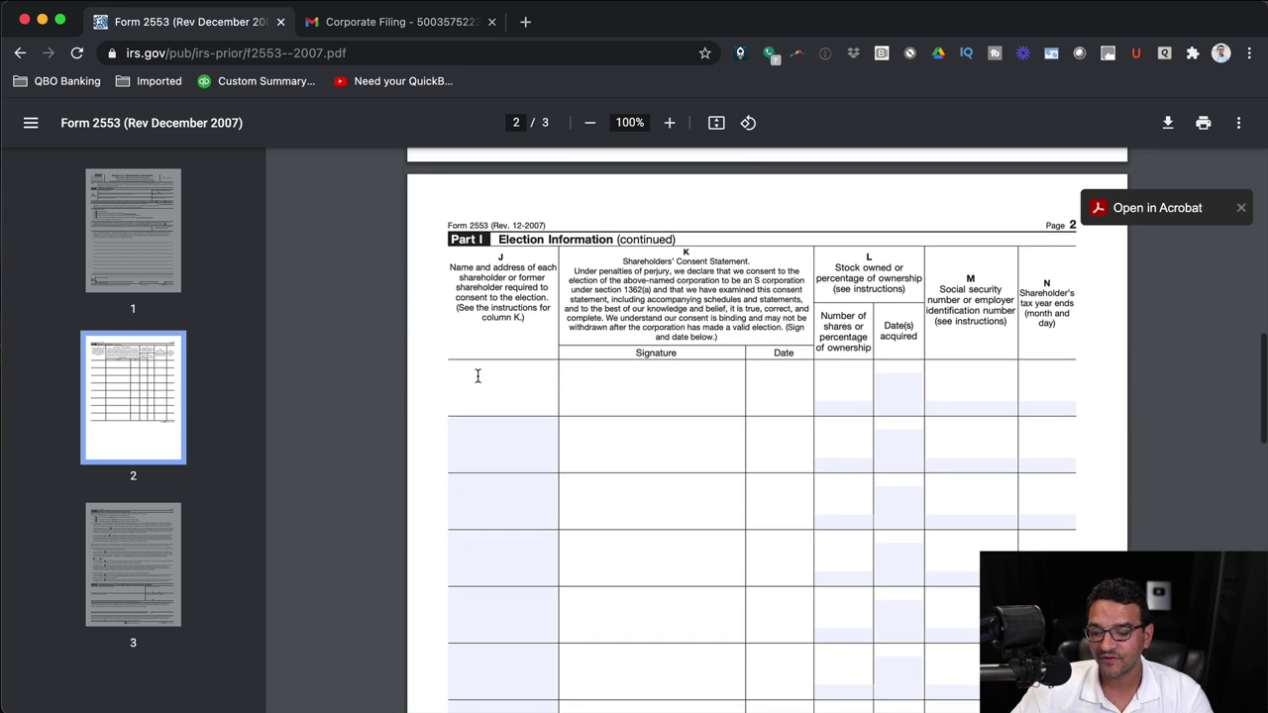
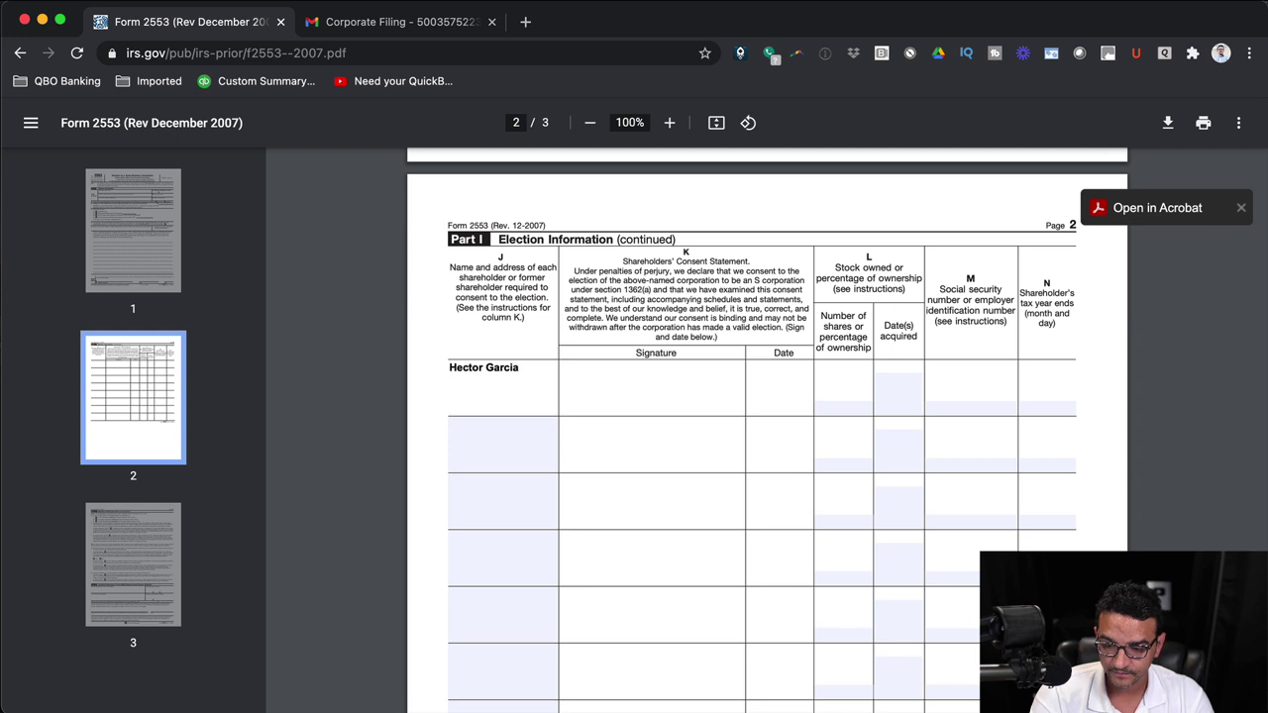
key("Return")
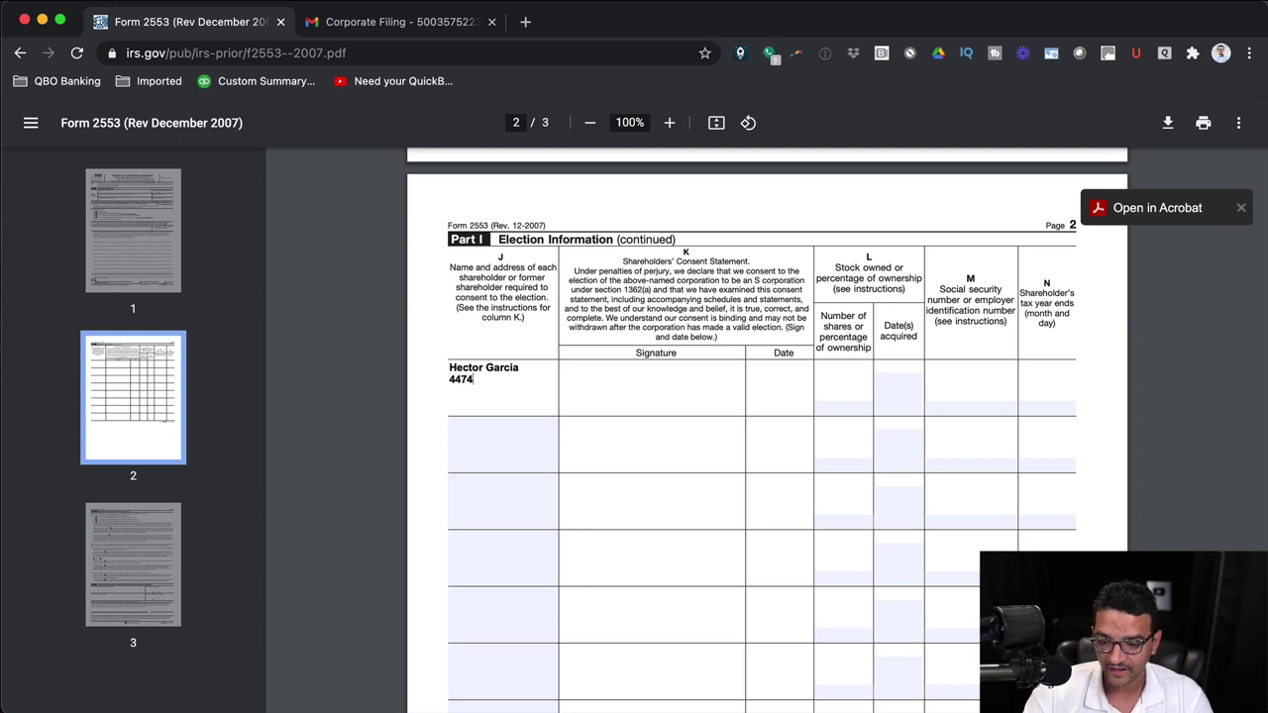
key("super+a")
right_click(488, 383)
left_click_drag(449, 366, 530, 391)
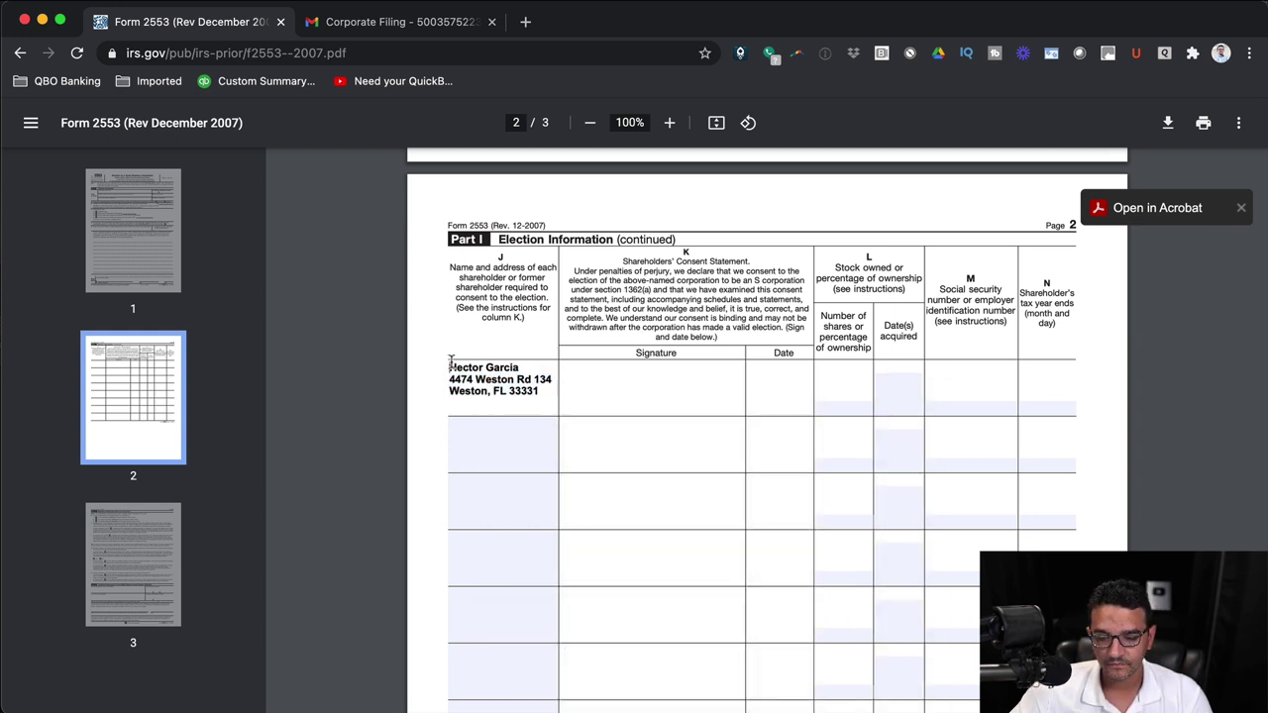
right_click(479, 377)
left_click(518, 511)
Step: Paste the address into the second shareholder row and remove the first shareholder's name there
right_click(474, 428)
left_click(499, 556)
left_click_drag(525, 424, 412, 417)
key("BackSpace")
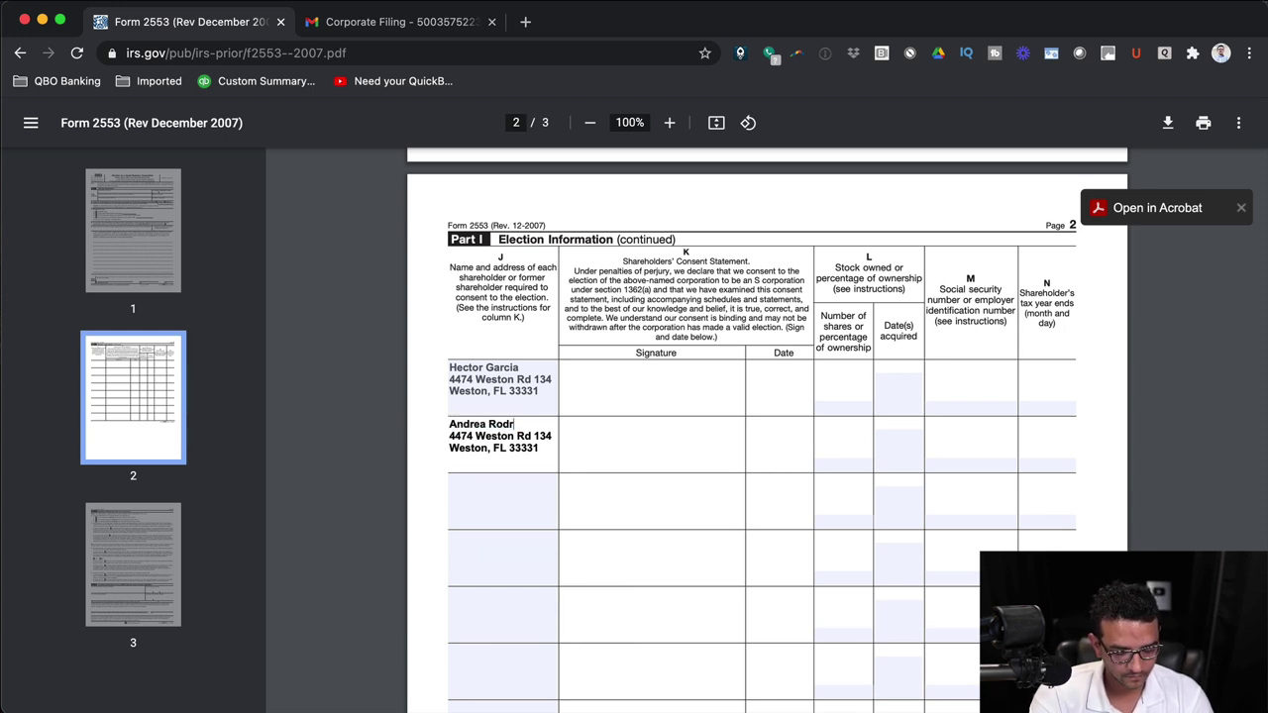
left_click(793, 396)
Step: Enter 50 as each shareholder's ownership and 01/20/21 as the first shareholder's date acquired
left_click(845, 409)
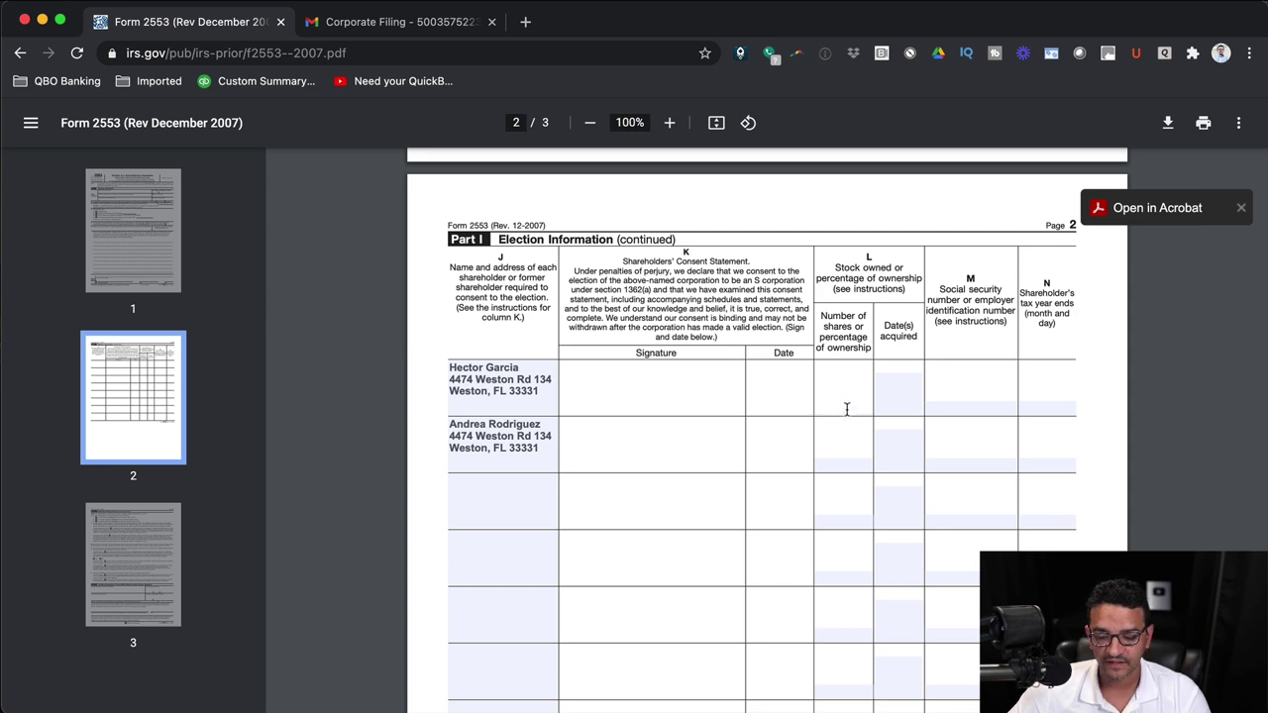
type("50")
left_click(846, 463)
type("50")
left_click(901, 387)
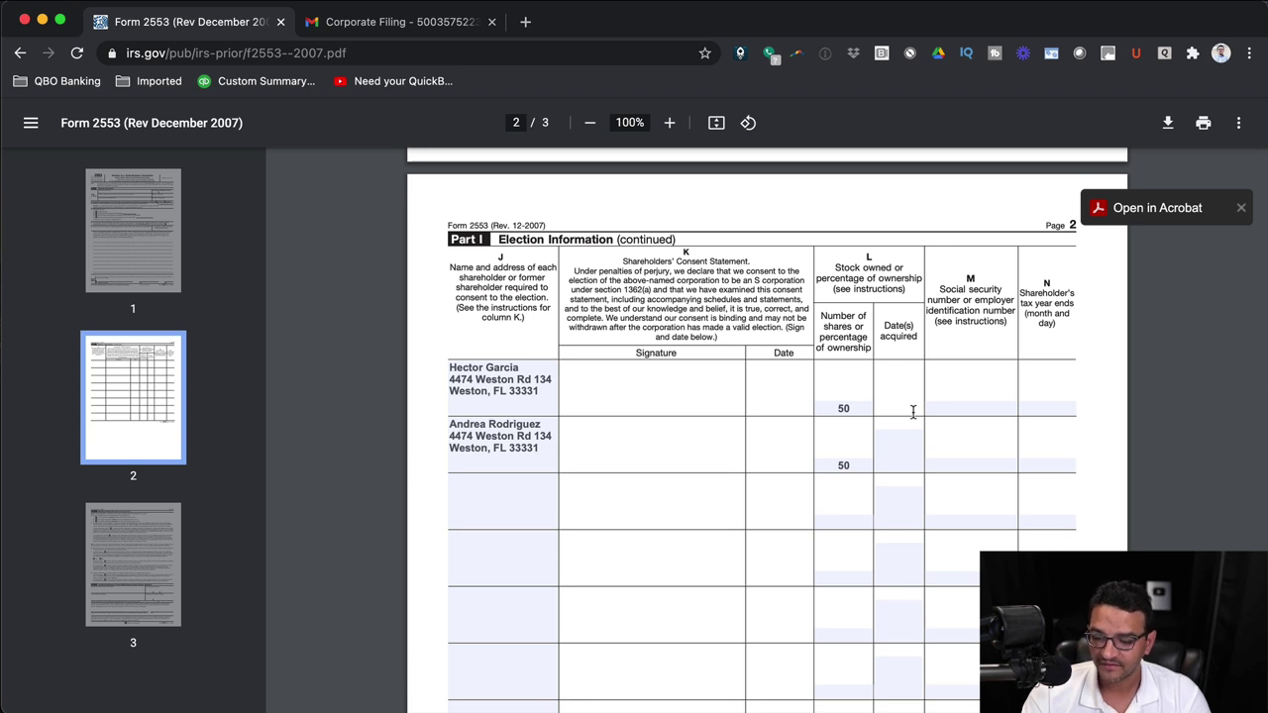
type("01/20/2021")
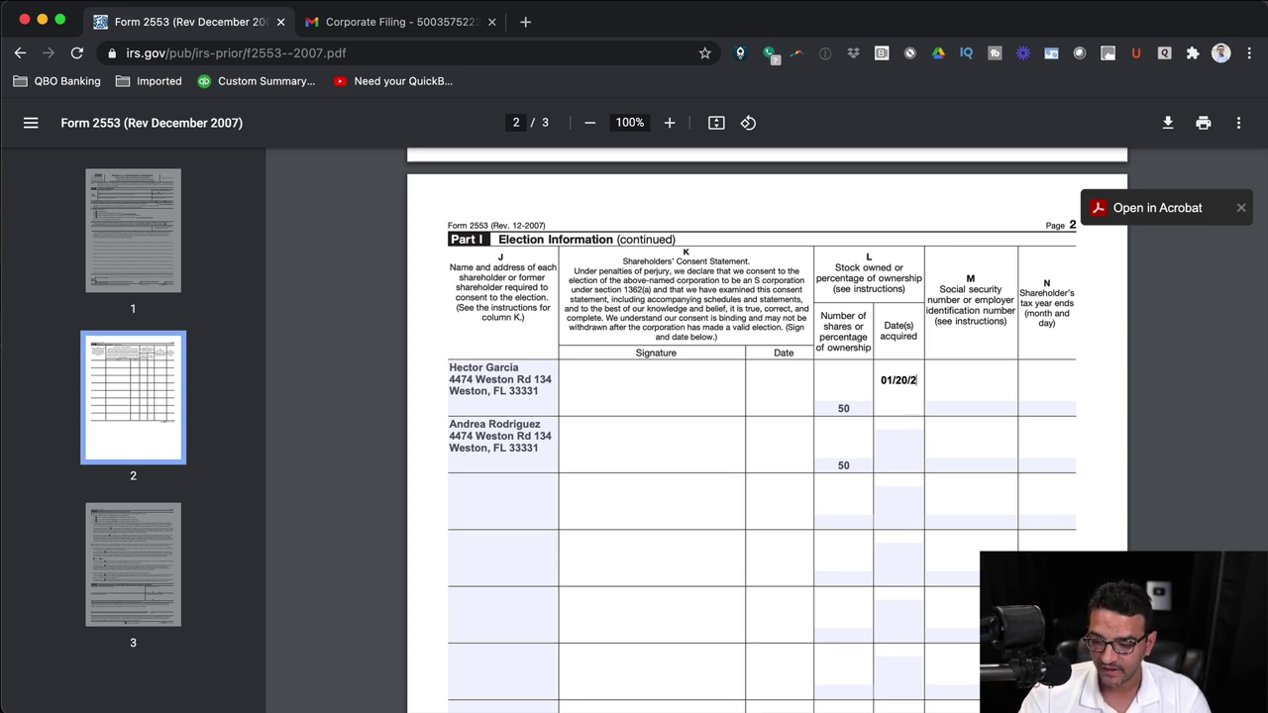
left_click(916, 384)
key("BackSpace")
key("BackSpace")
Step: Enter 01/20/21 as the second shareholder's date acquired and add % to both ownership figures
left_click(902, 444)
type("01/20/21")
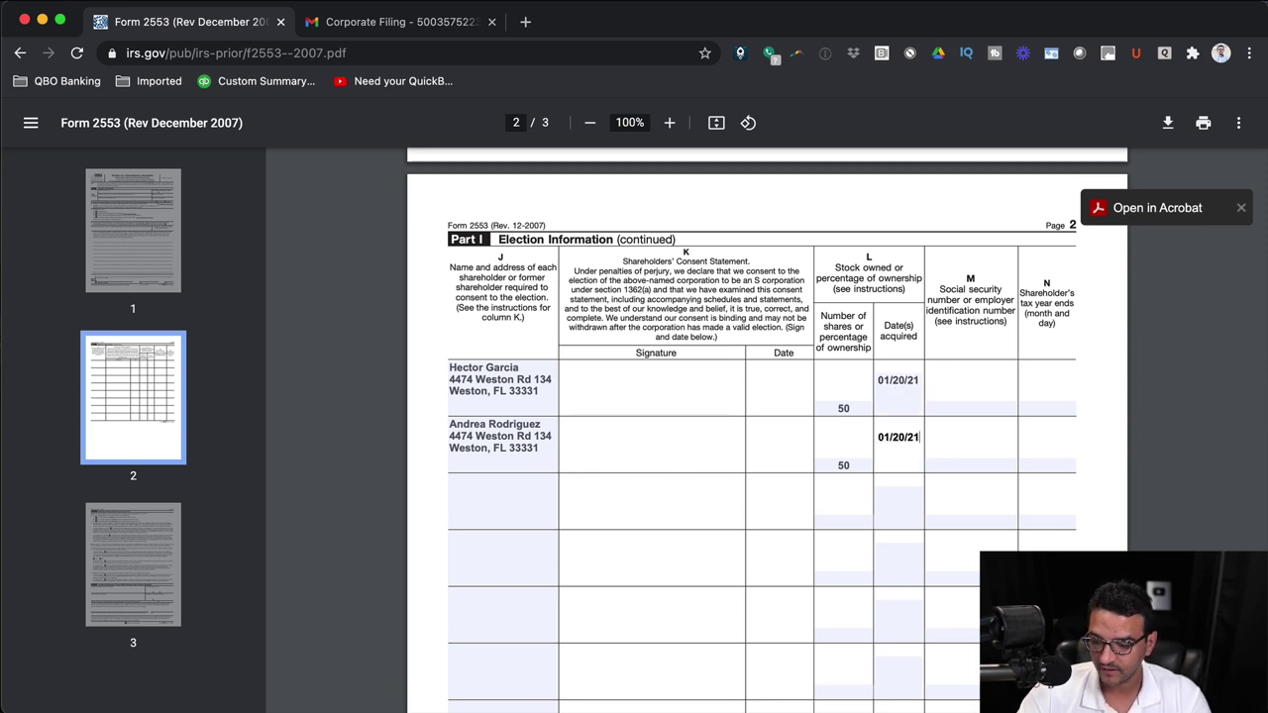
left_click(857, 410)
type("%")
left_click(853, 464)
type("%")
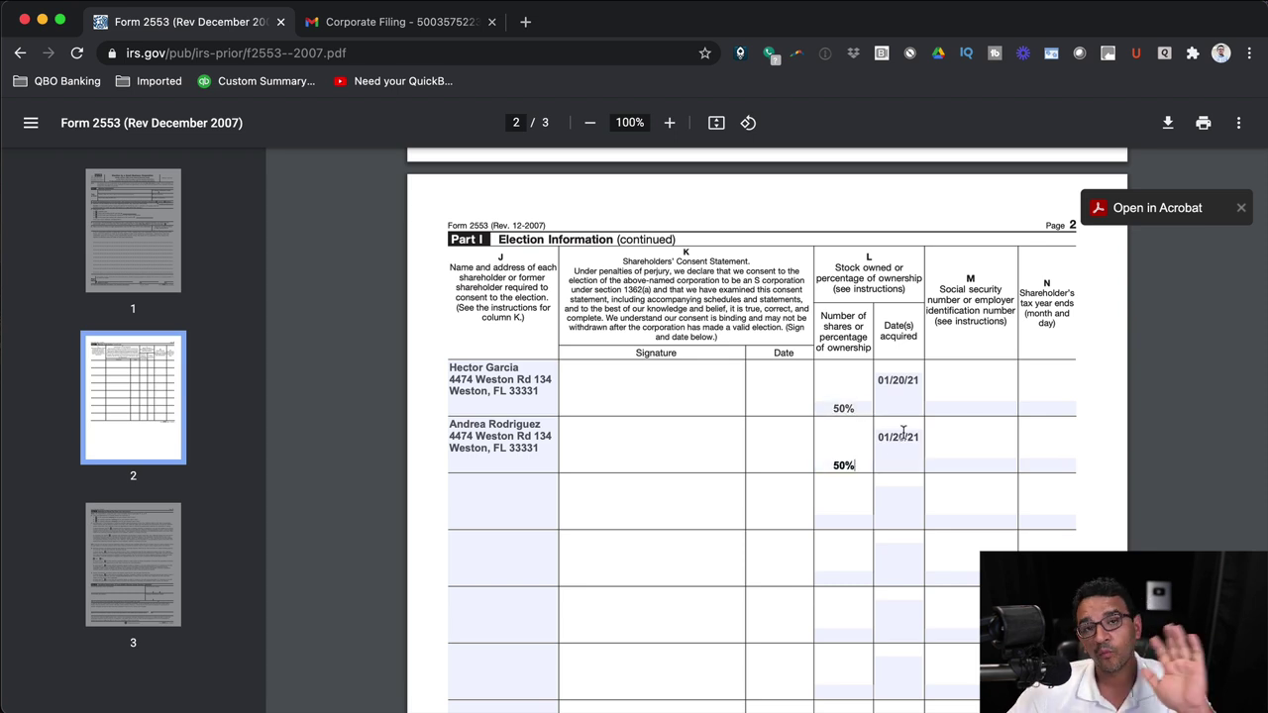
Step: Enter both shareholders' social security numbers in column M
left_click(961, 405)
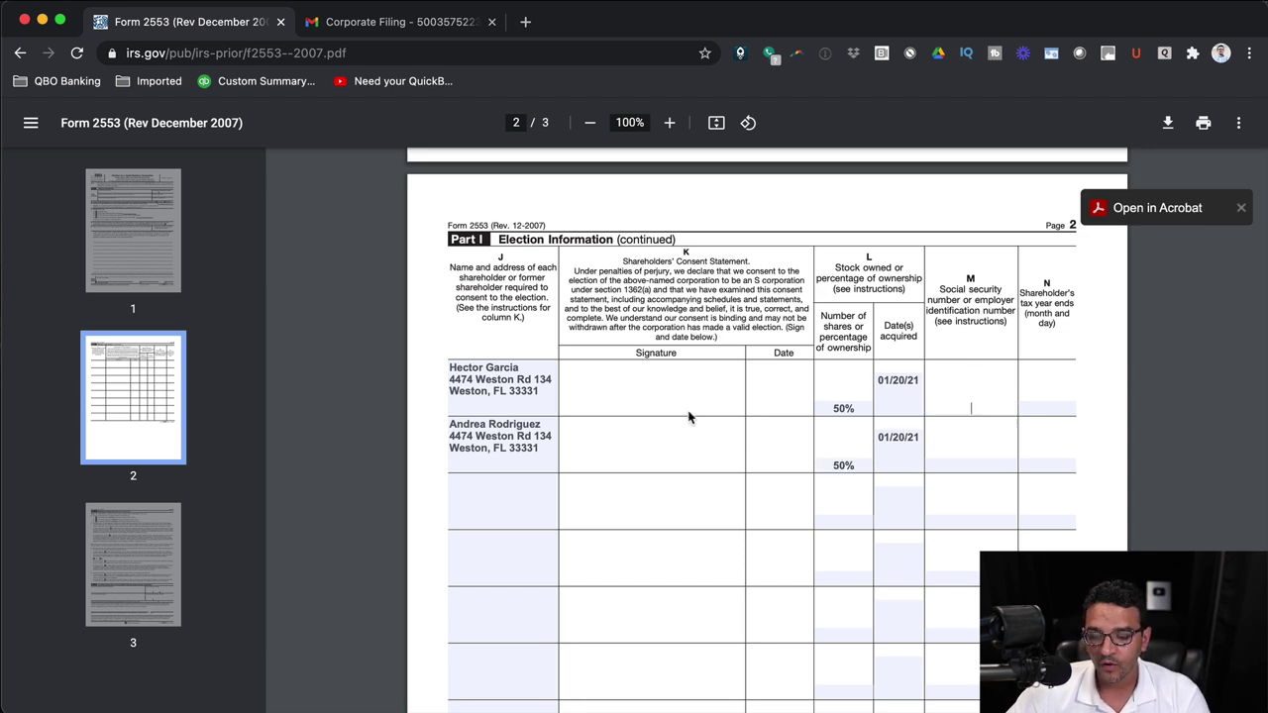
type("555")
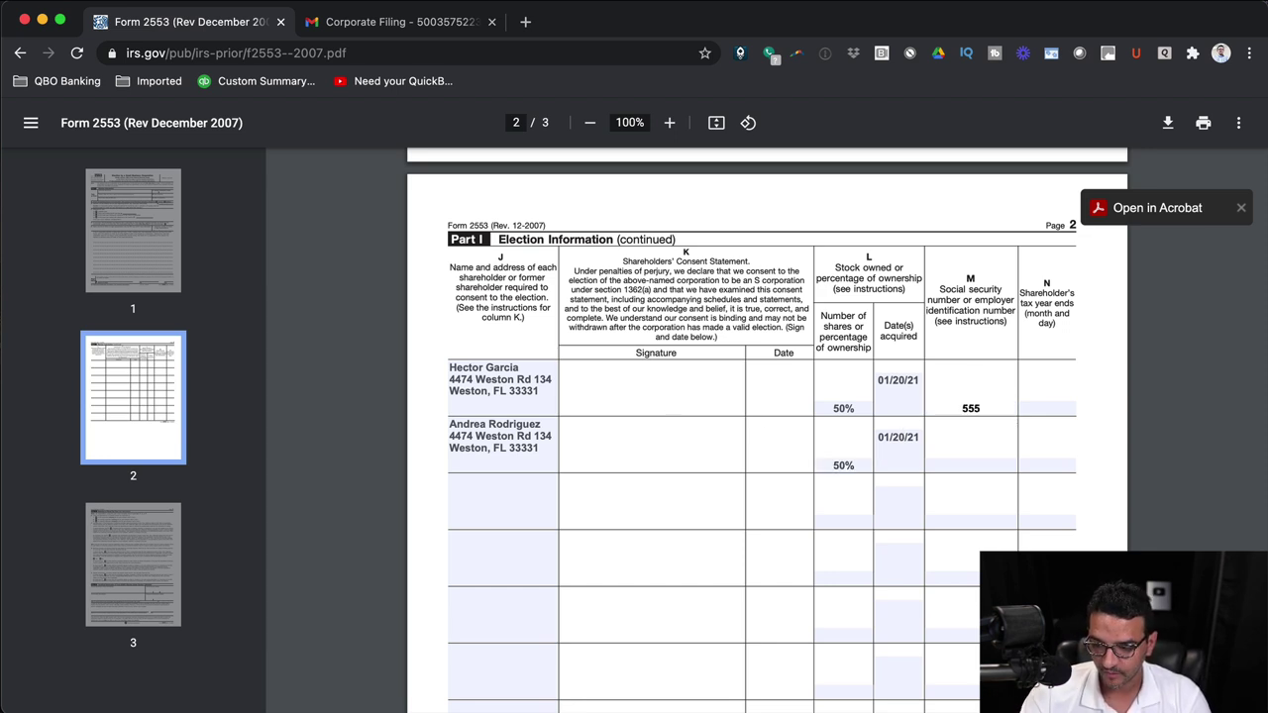
type("-55-5555")
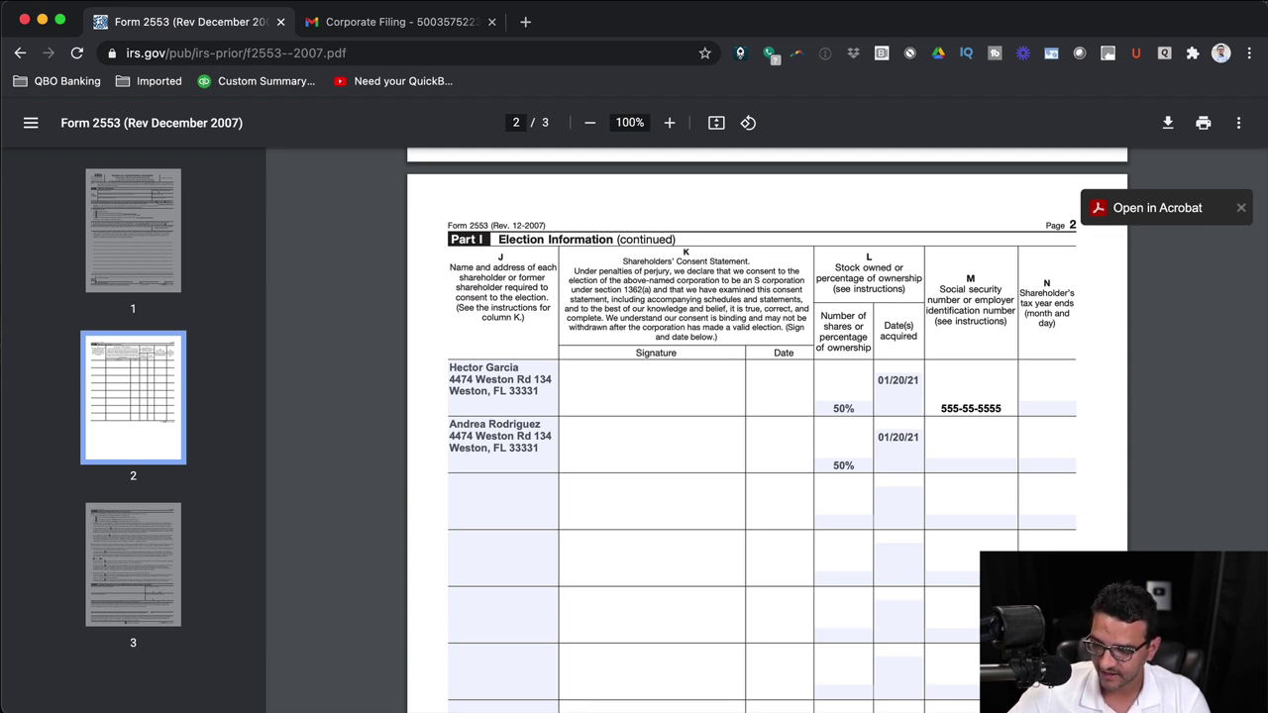
left_click(965, 461)
type("444-44-4")
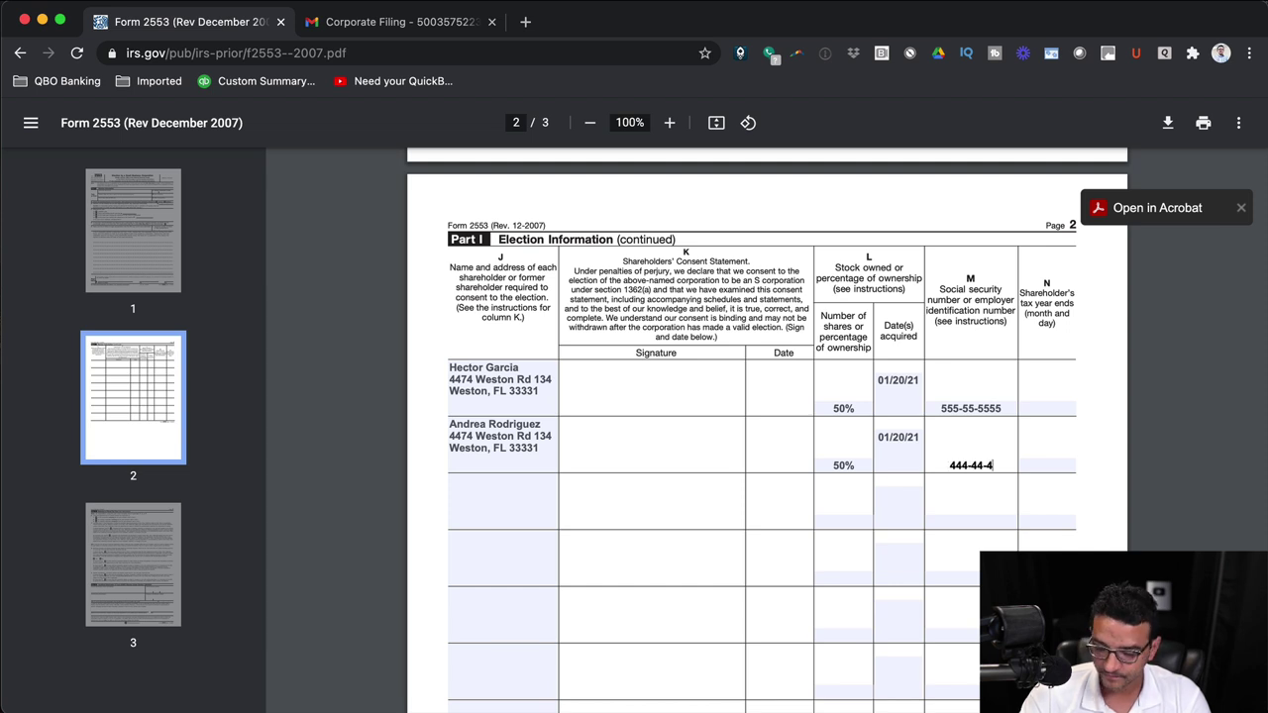
type("444")
key("Tab")
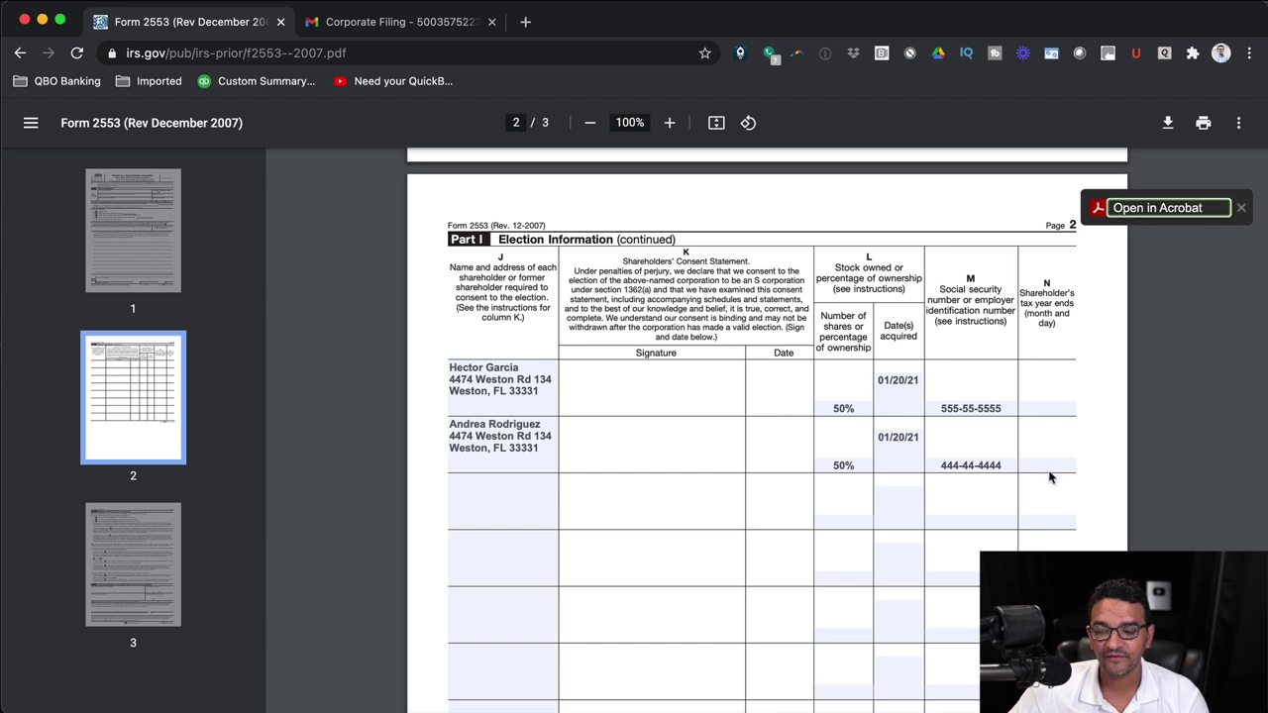
right_click(1042, 408)
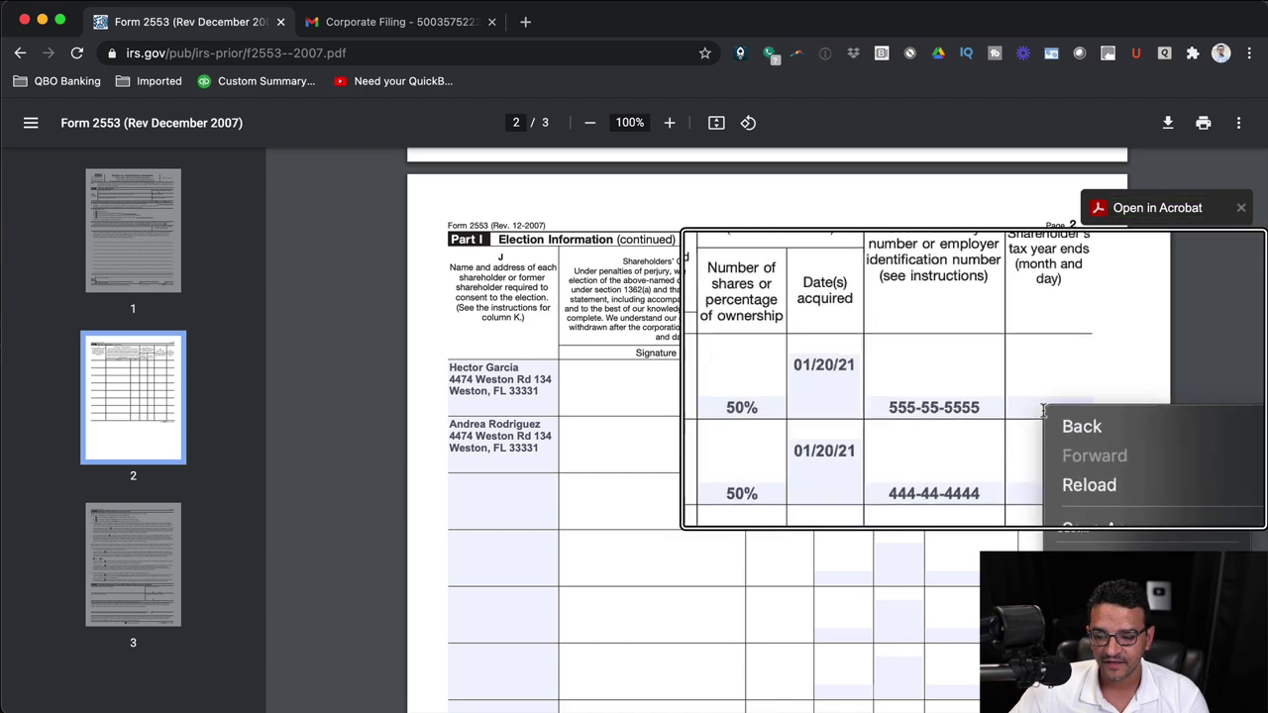
key("Escape")
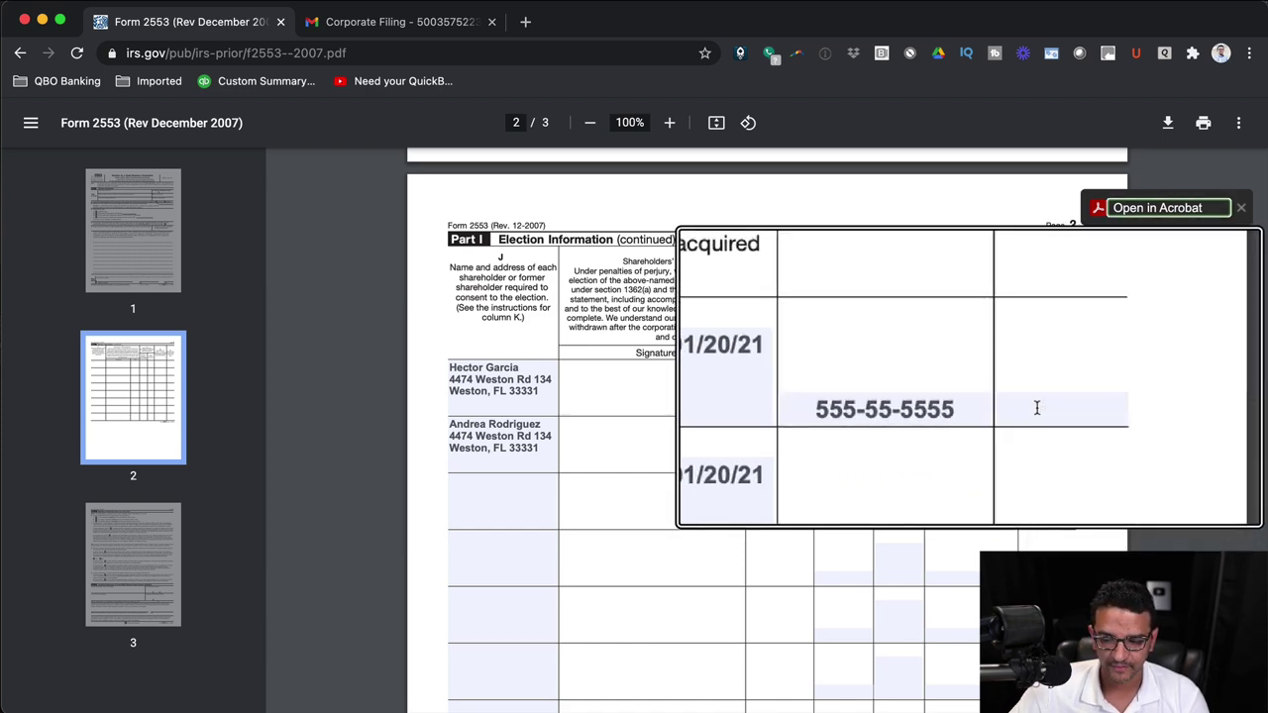
Step: Set both shareholders' tax year end in column N, correcting 12/30 to 12/31
left_click(1045, 408)
type("12/30")
key("Tab")
key("Tab")
key("Tab")
key("Tab")
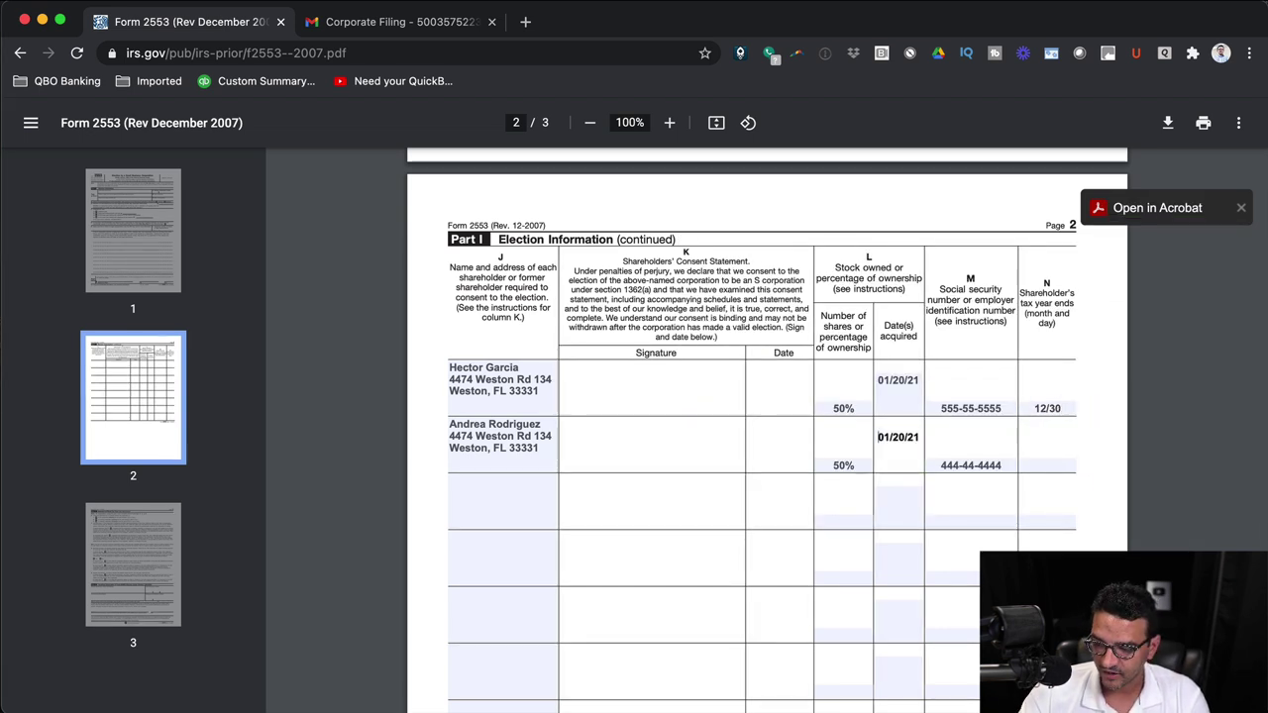
type("12/30")
key("Tab")
key("shift+Tab")
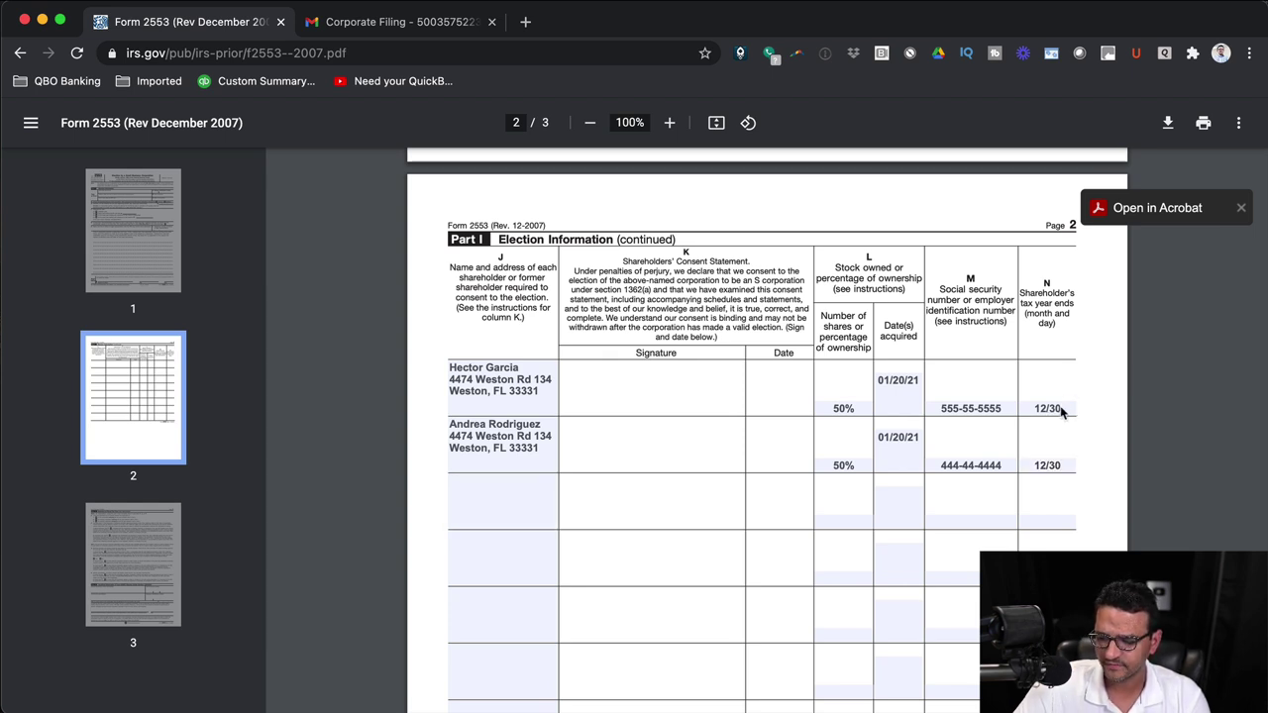
key("shift+Tab")
key("shift+Tab")
key("Tab")
key("Tab")
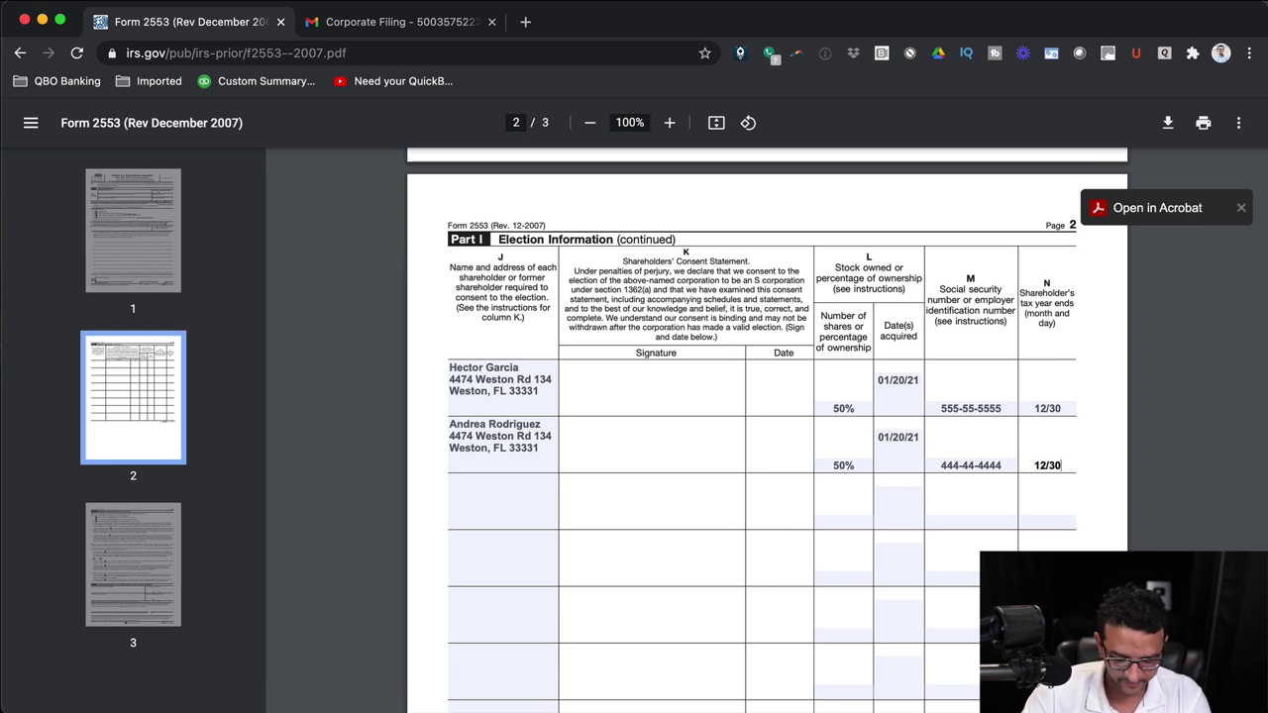
key("shift+Tab")
key("shift+Tab")
key("shift+Tab")
key("shift+Tab")
key("shift+Tab")
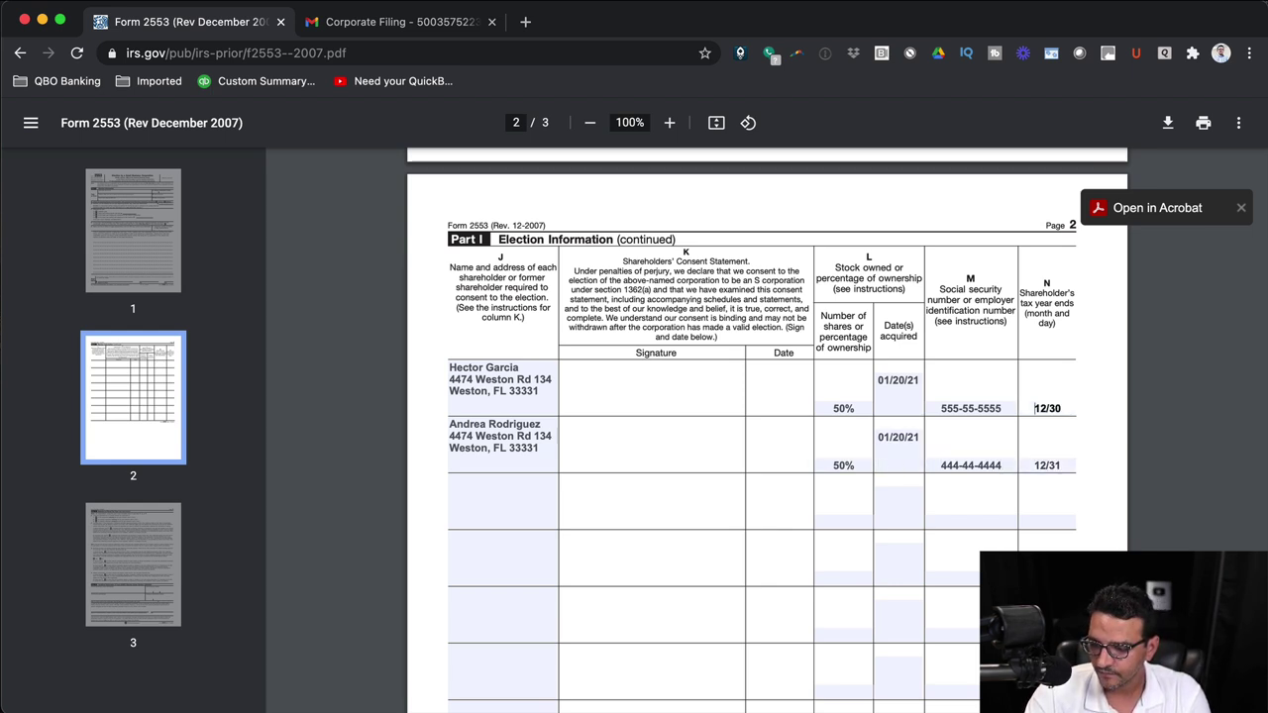
key("Tab")
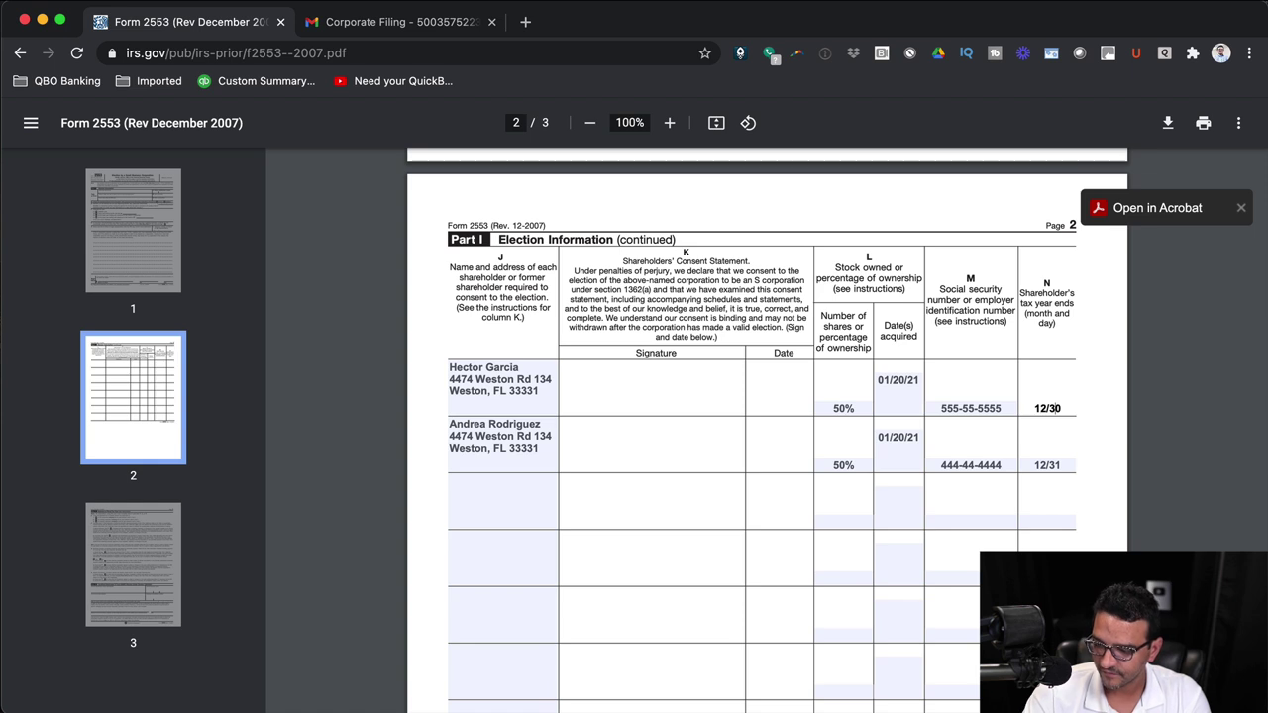
key("BackSpace")
type("12/31")
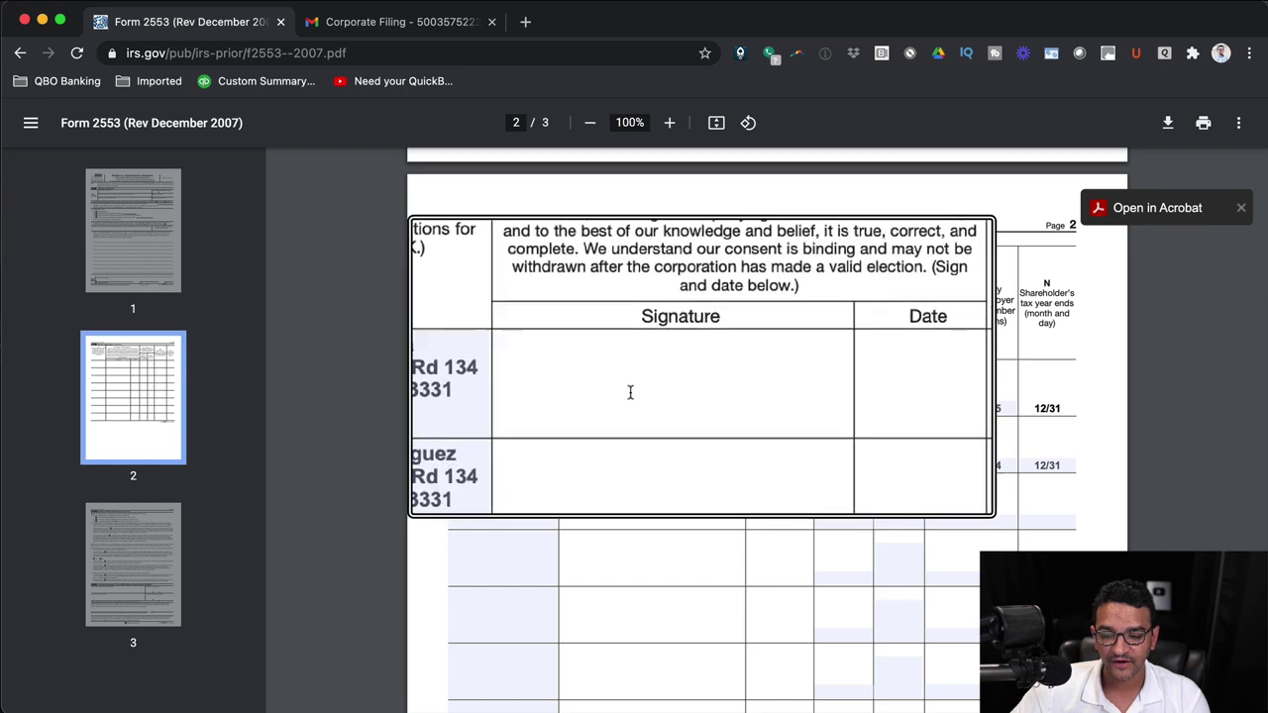
right_click(677, 396)
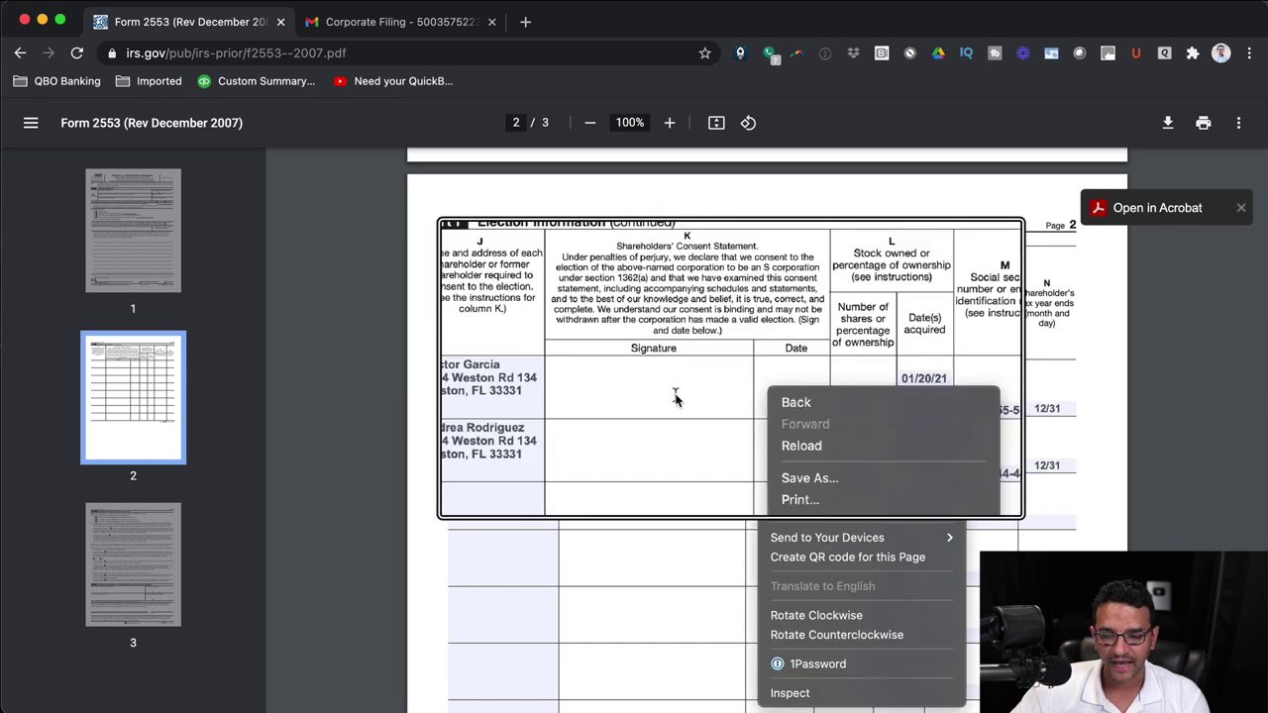
left_click(661, 398)
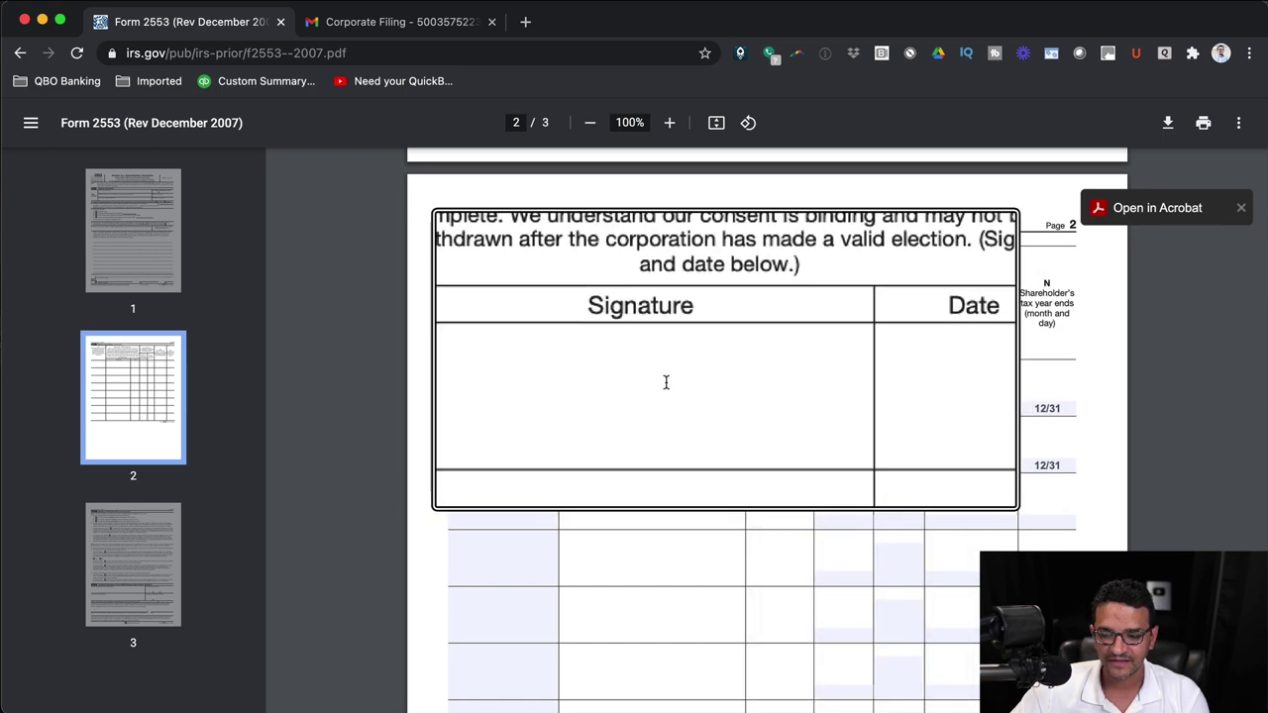
scroll(778, 416, "down", 2)
scroll(777, 416, "down", 10)
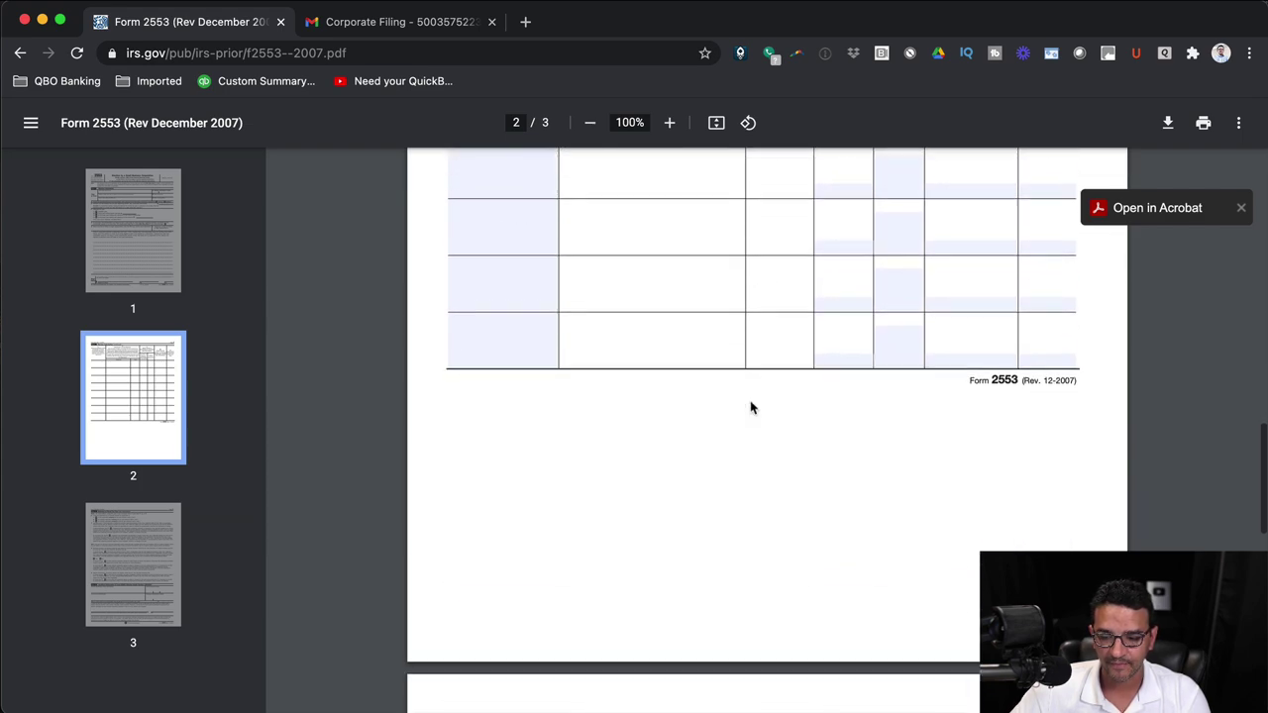
scroll(762, 378, "down", 2)
scroll(540, 287, "up", 3)
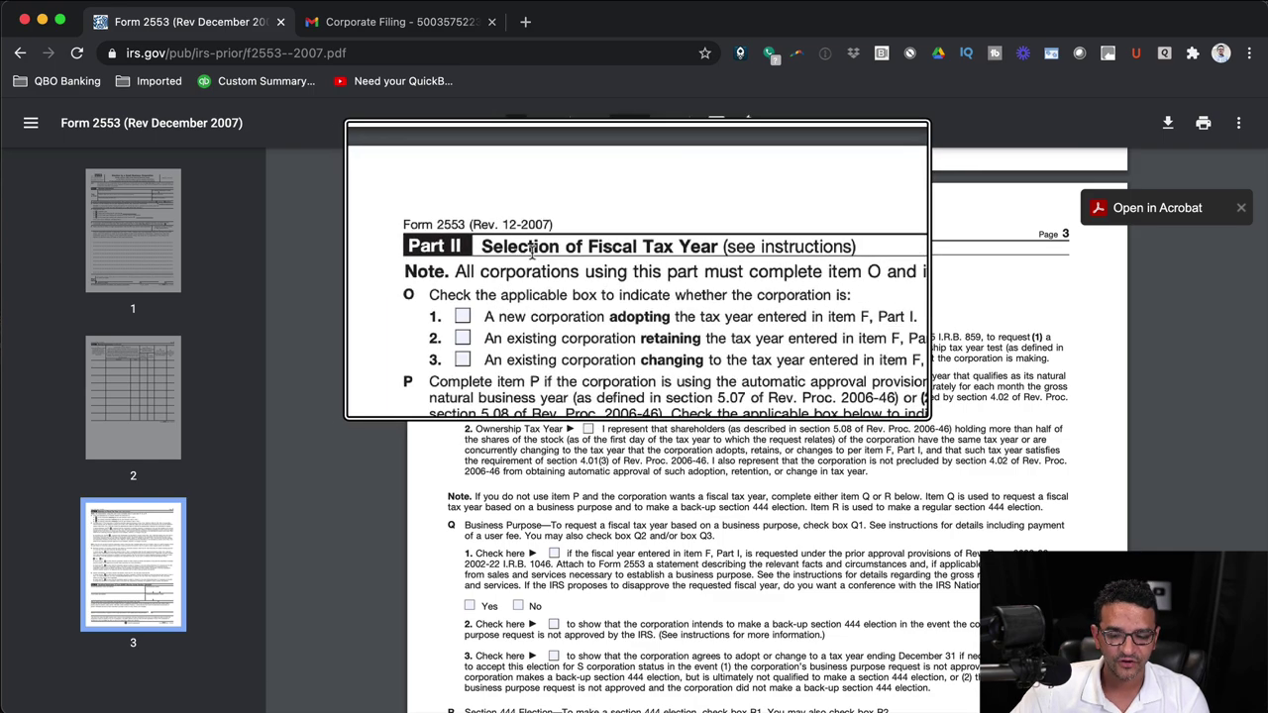
left_click_drag(520, 248, 649, 248)
scroll(648, 248, "down", 5)
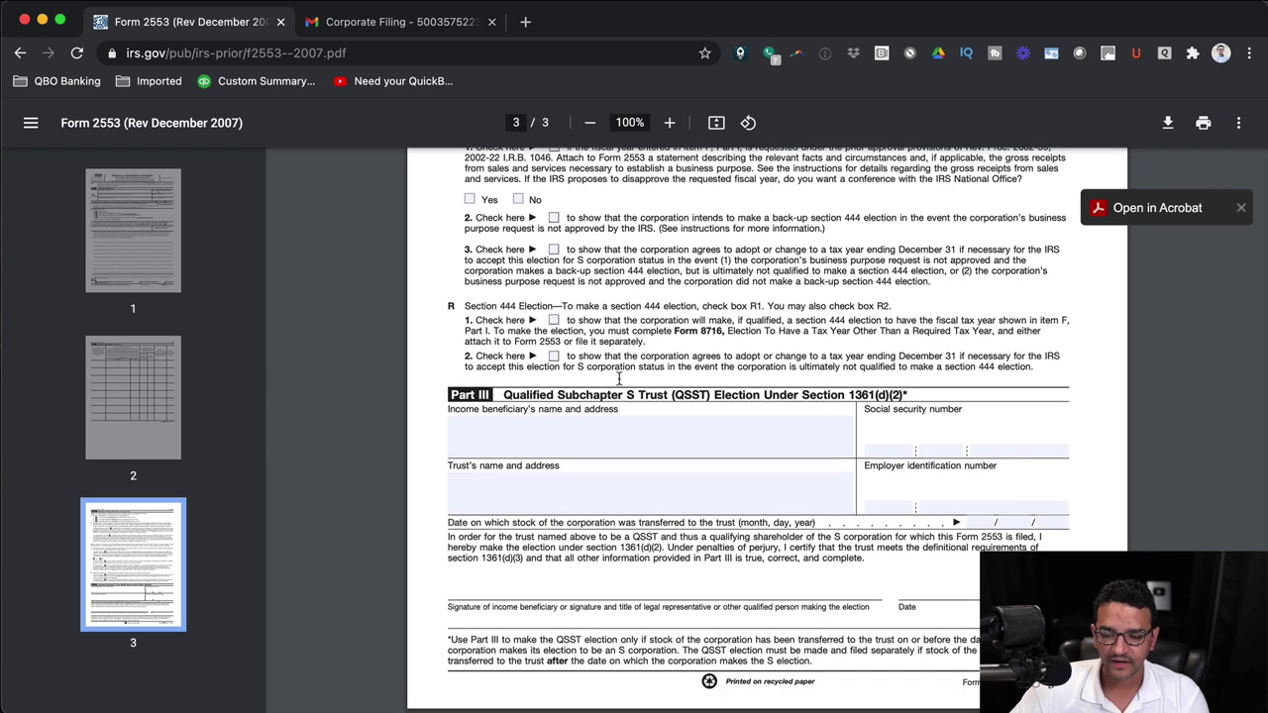
scroll(639, 355, "down", 1)
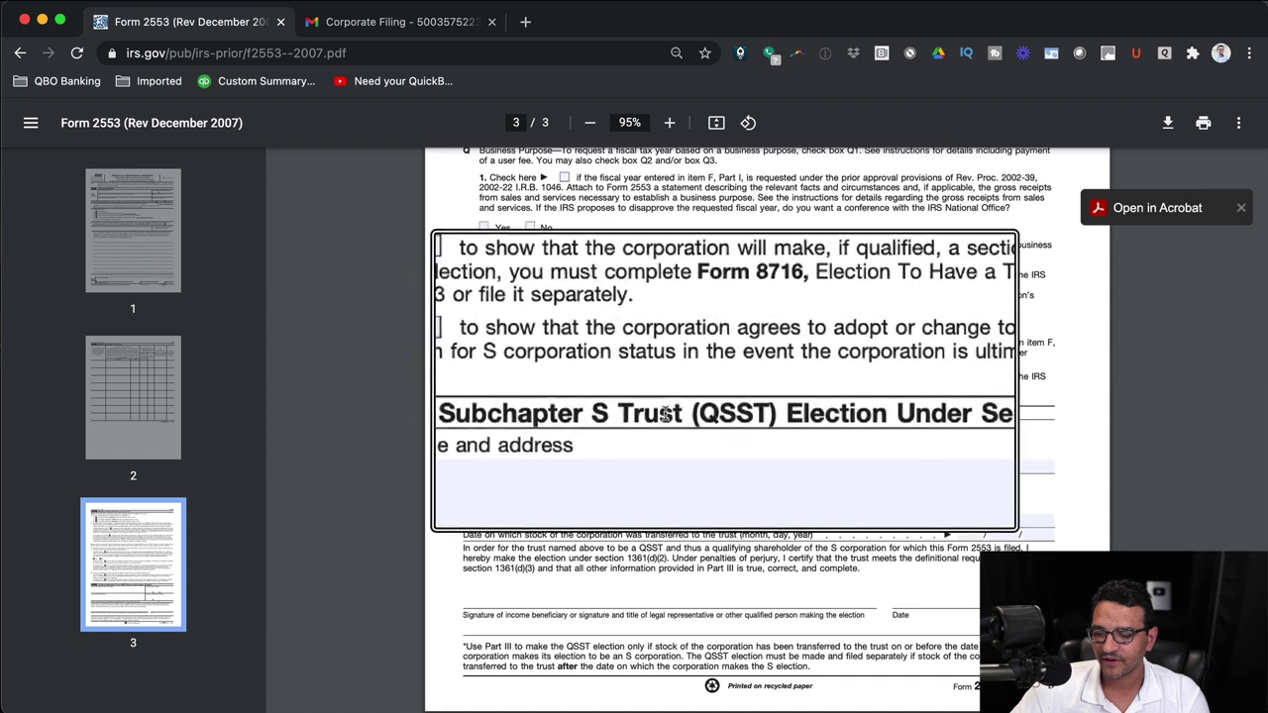
left_click(589, 453)
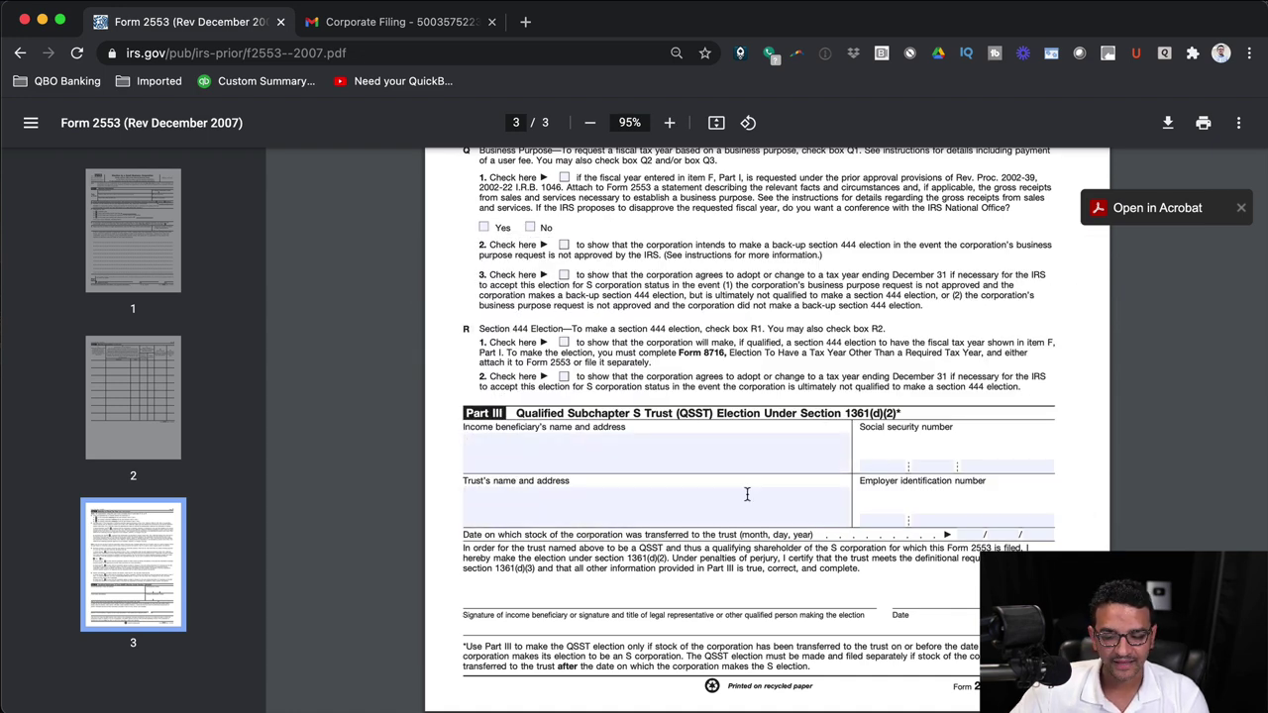
scroll(747, 494, "down", 1)
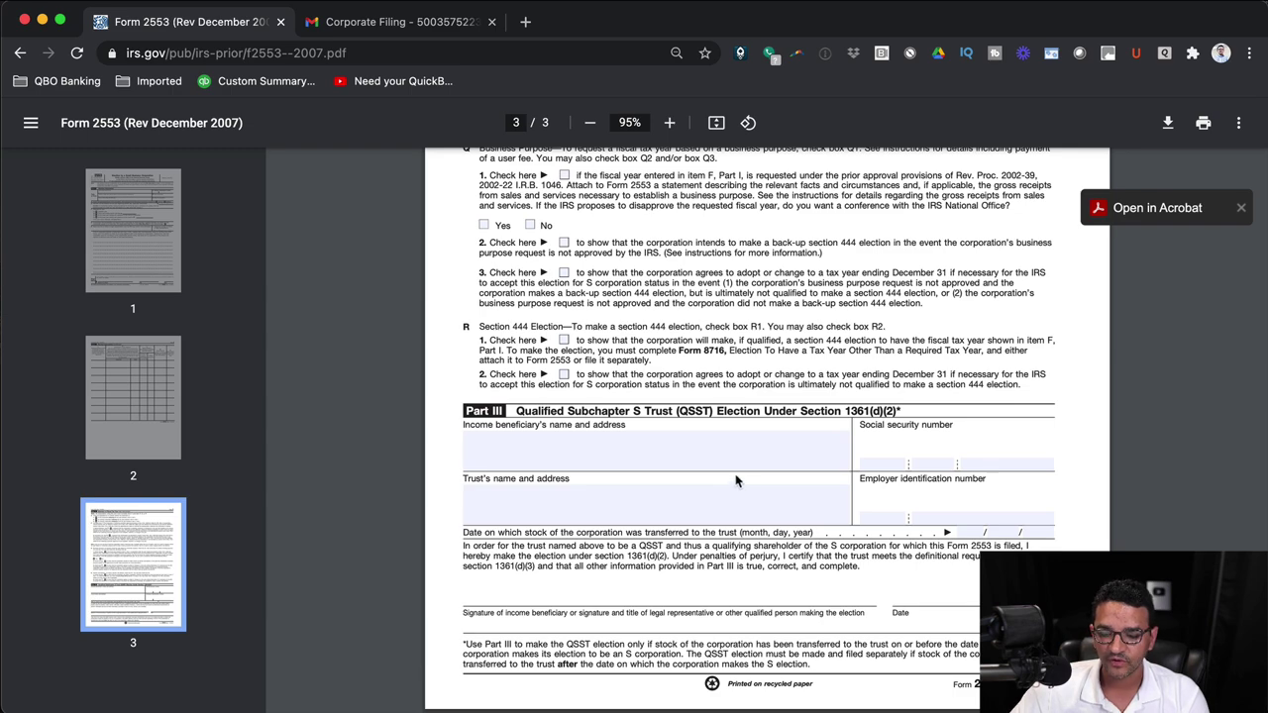
scroll(670, 438, "up", 5)
scroll(683, 426, "down", 5)
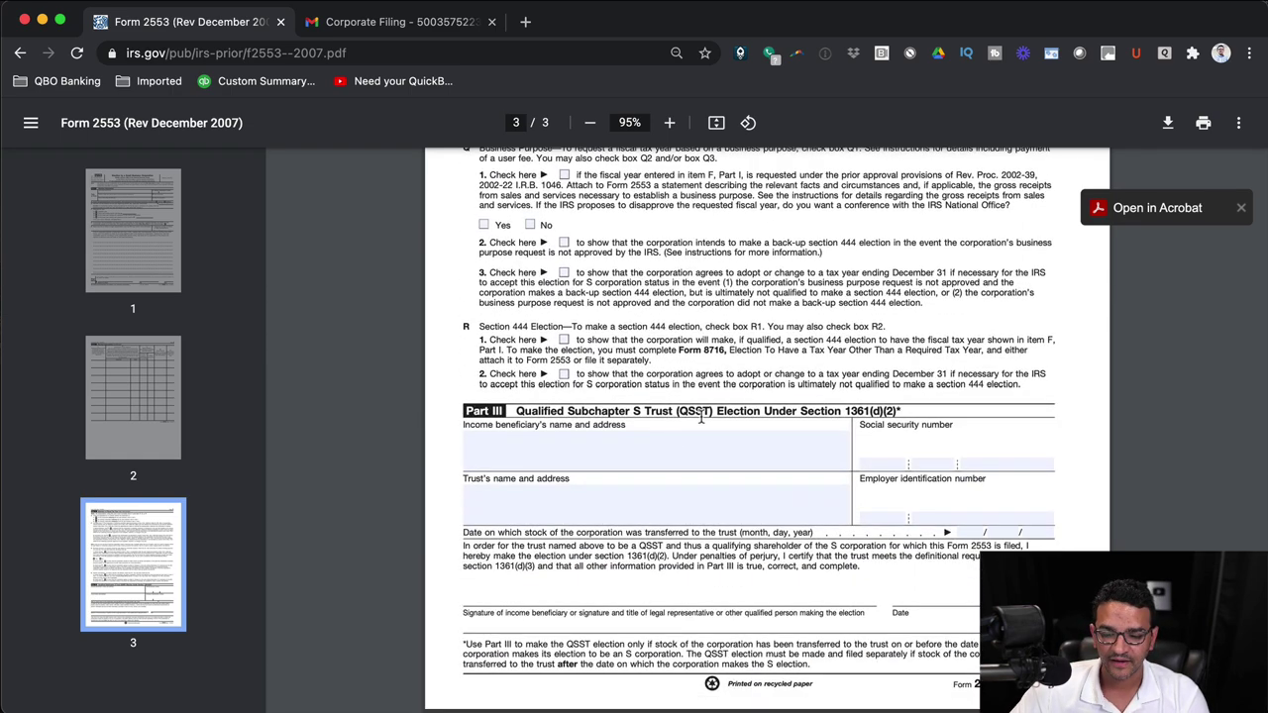
scroll(700, 418, "up", 15)
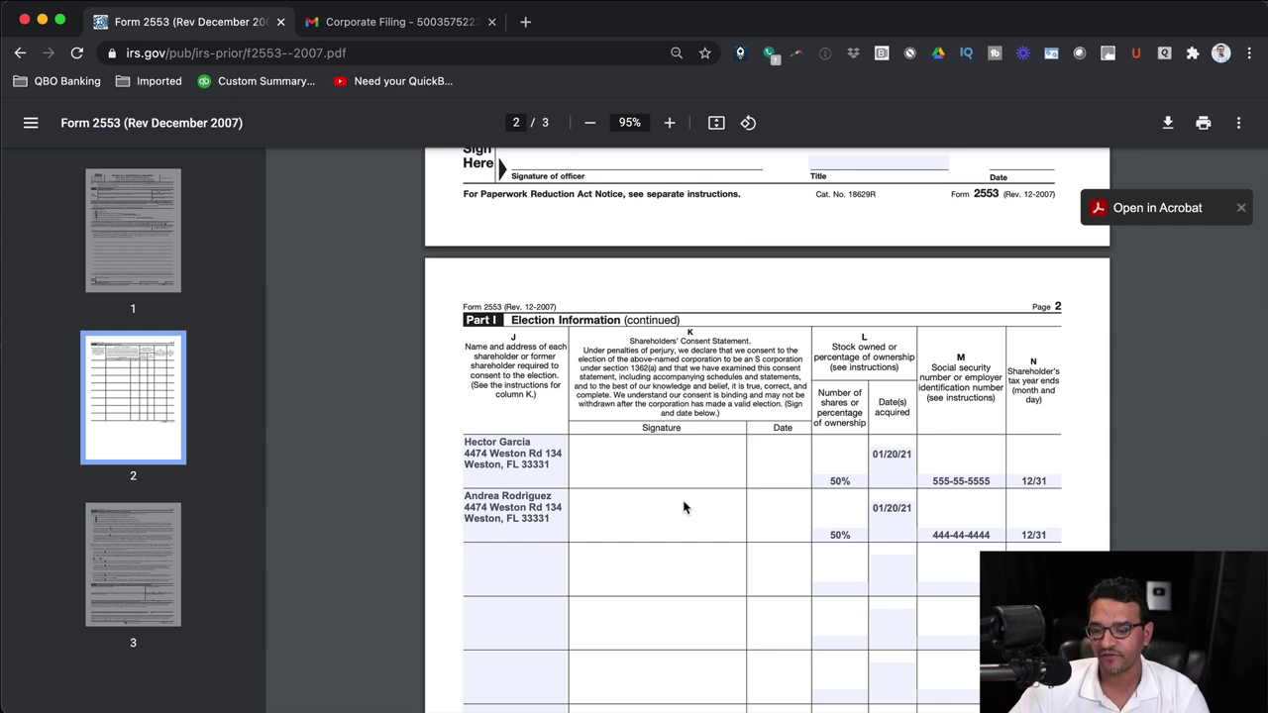
Step: Scroll up from page 2 toward page 1's filled Part I fields
scroll(684, 508, "up", 15)
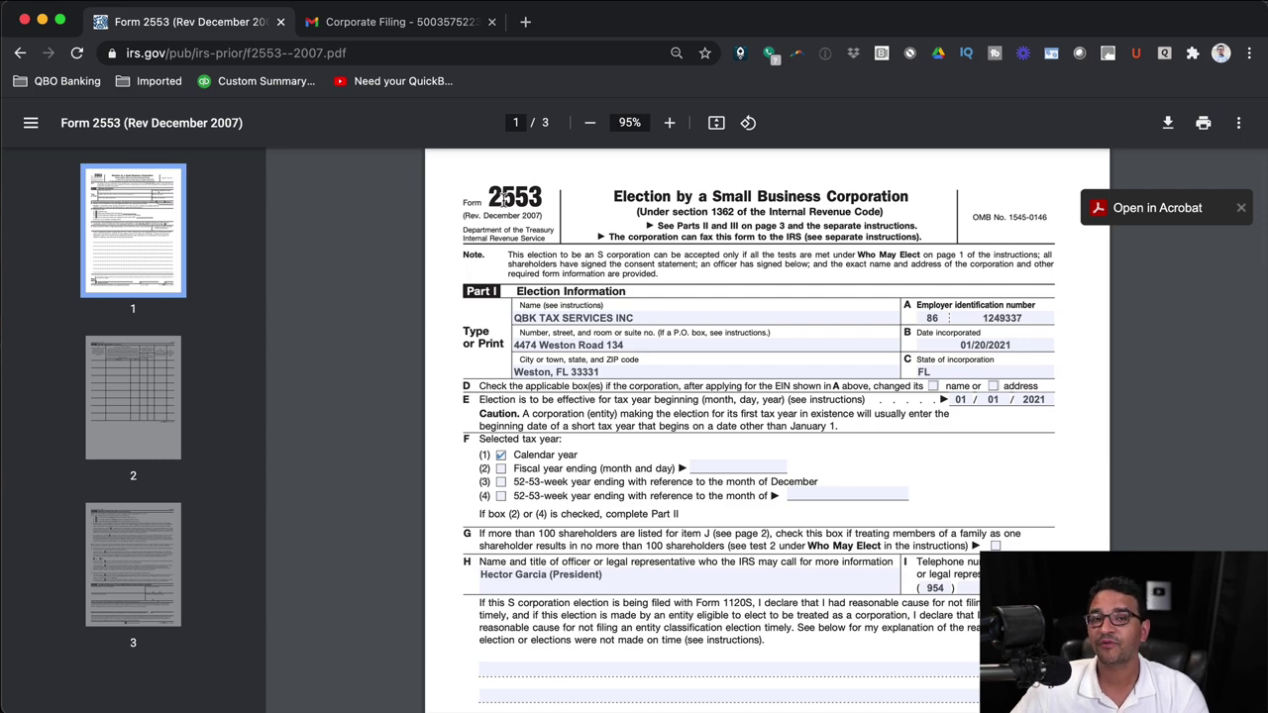
Step: Search 8832 in a new tab and open page 2 of the irs.gov f8832.pdf
left_click(525, 21)
type("8832")
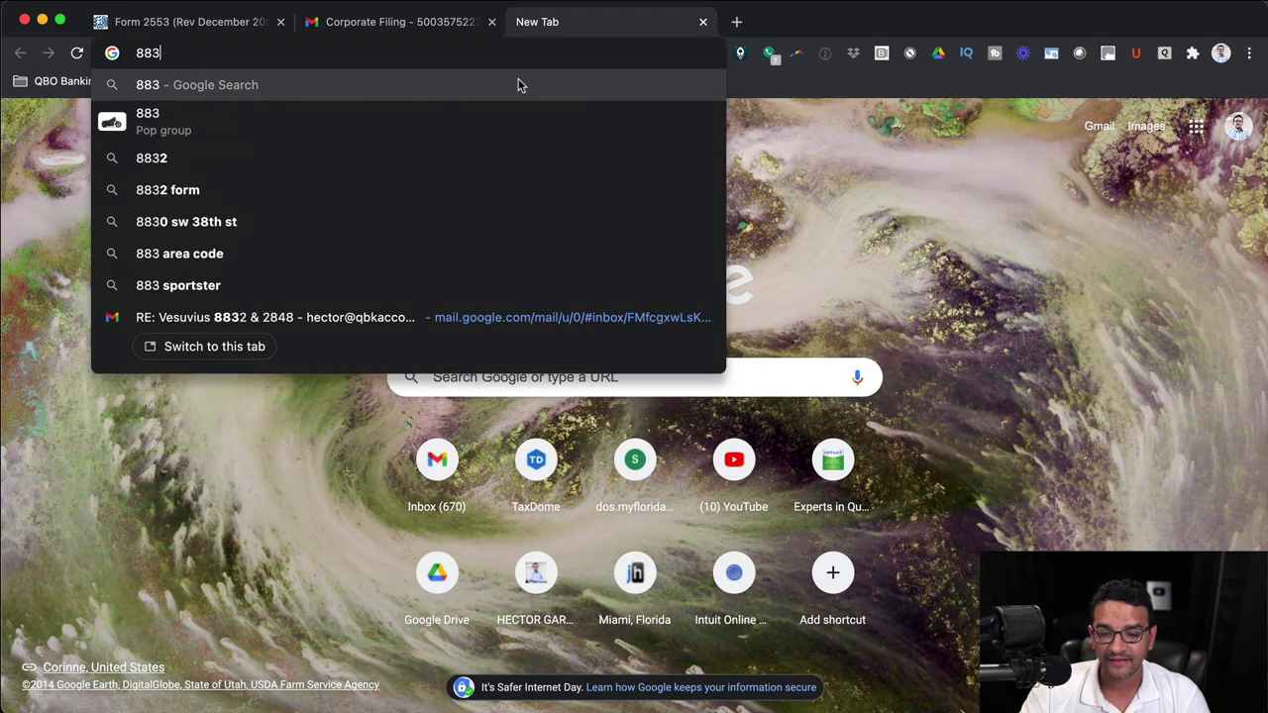
key("Return")
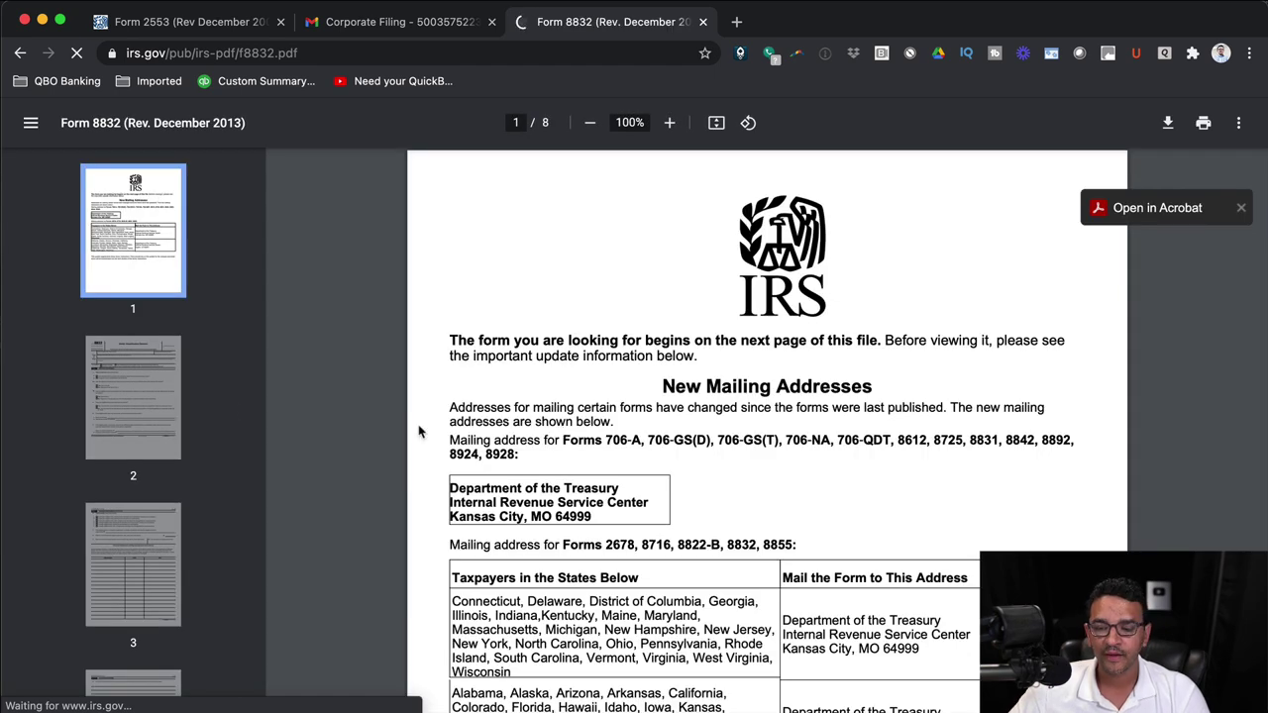
left_click(160, 391)
scroll(730, 413, "down", 2)
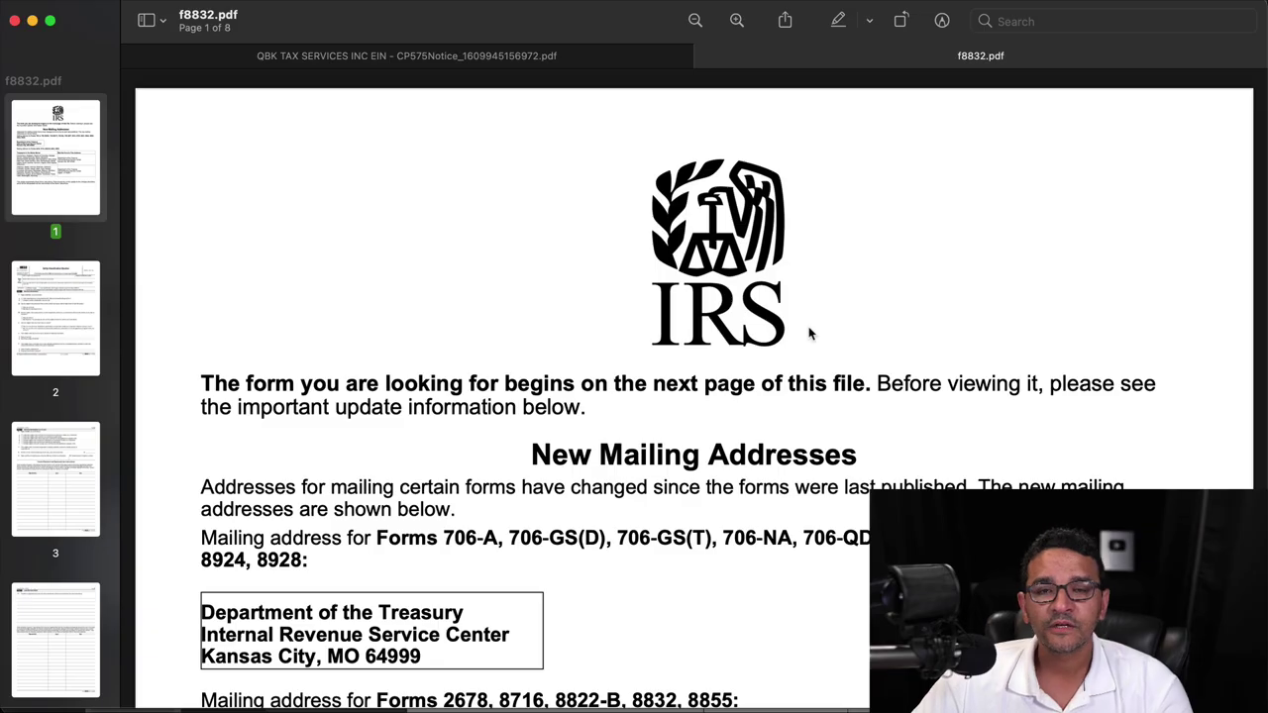
Step: Locate Florida in the Form 8832 mailing table and highlight its Ogden, UT service center address
scroll(822, 334, "down", 10)
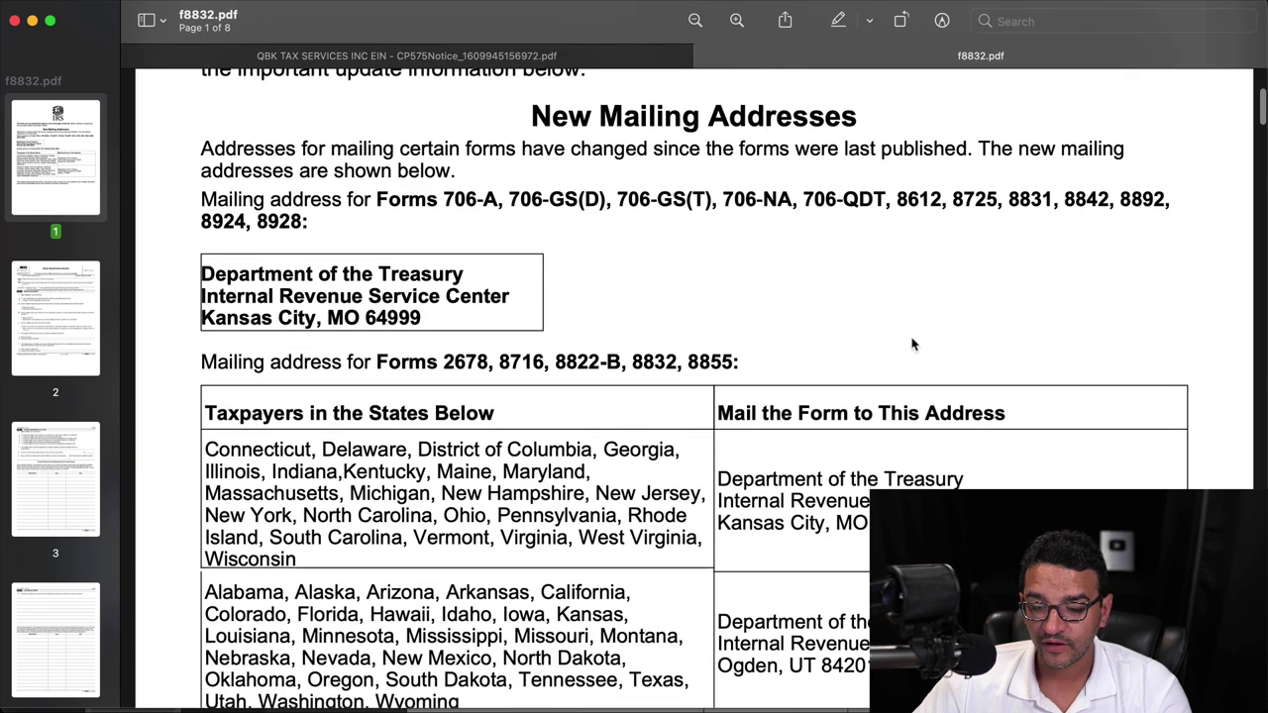
double_click(655, 256)
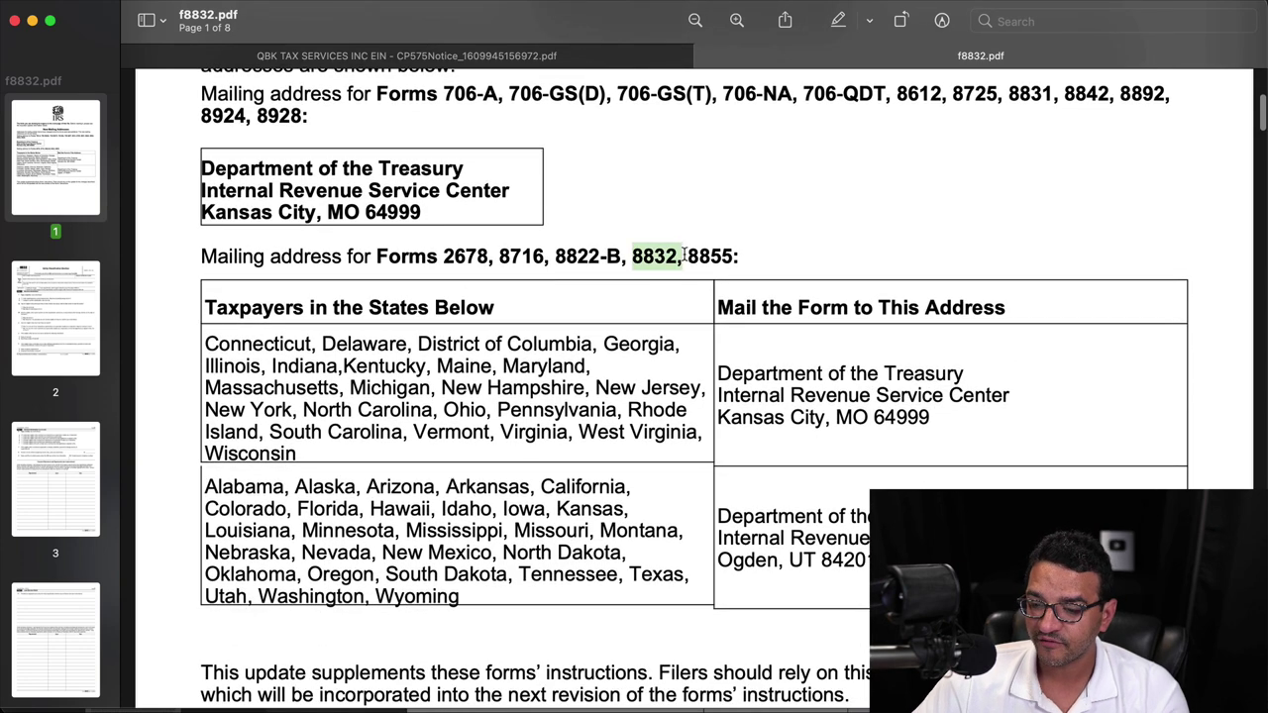
key("`")
key("`")
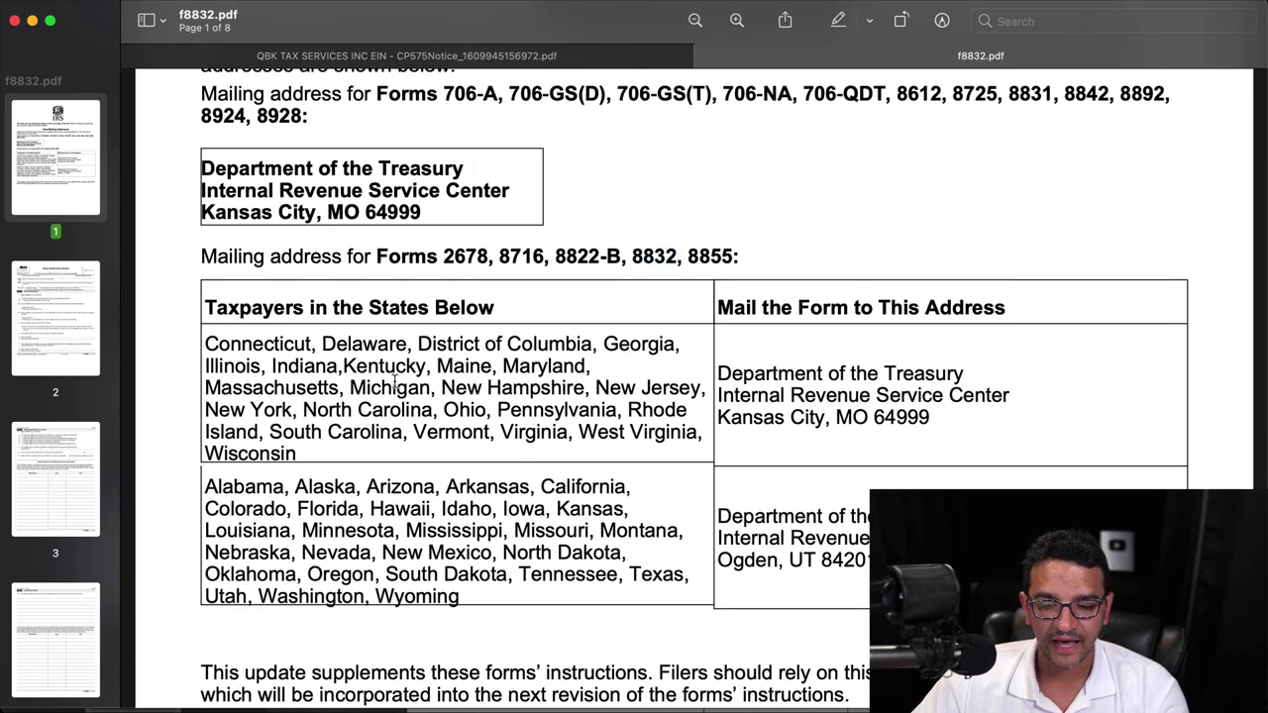
left_click(394, 384)
scroll(427, 393, "down", 2)
scroll(428, 392, "down", 5)
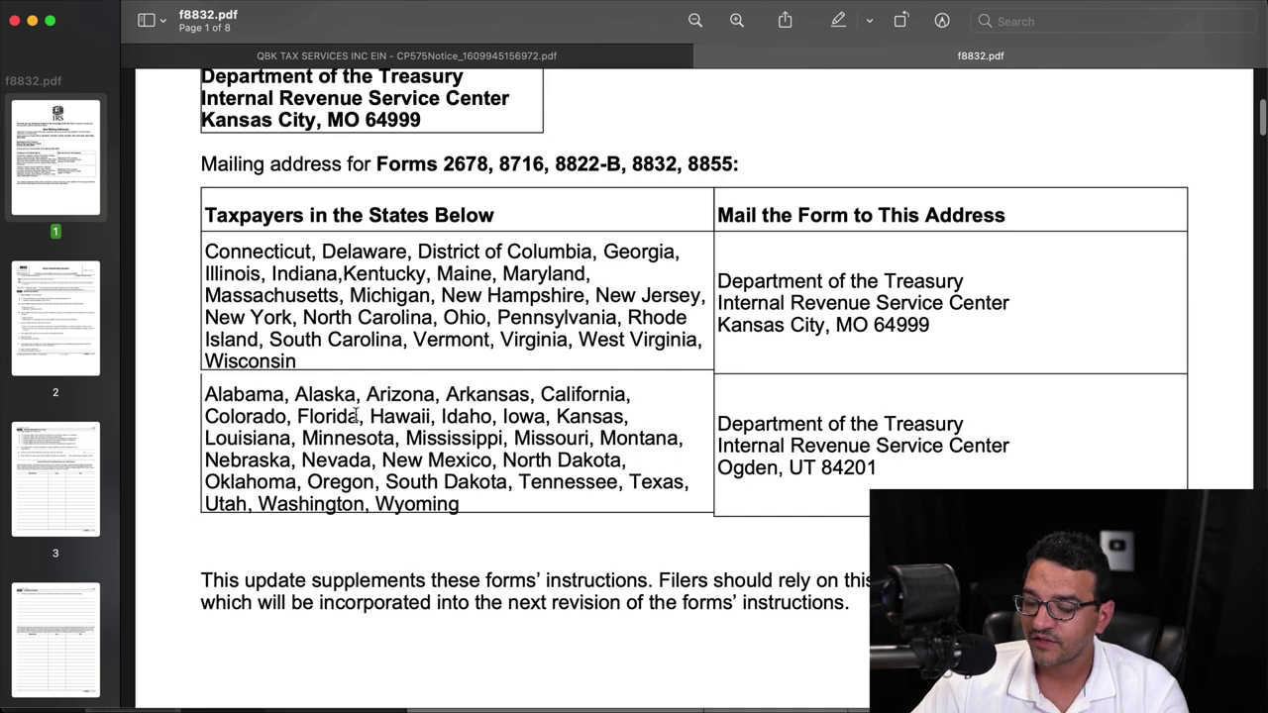
right_click(301, 416)
left_click(367, 419)
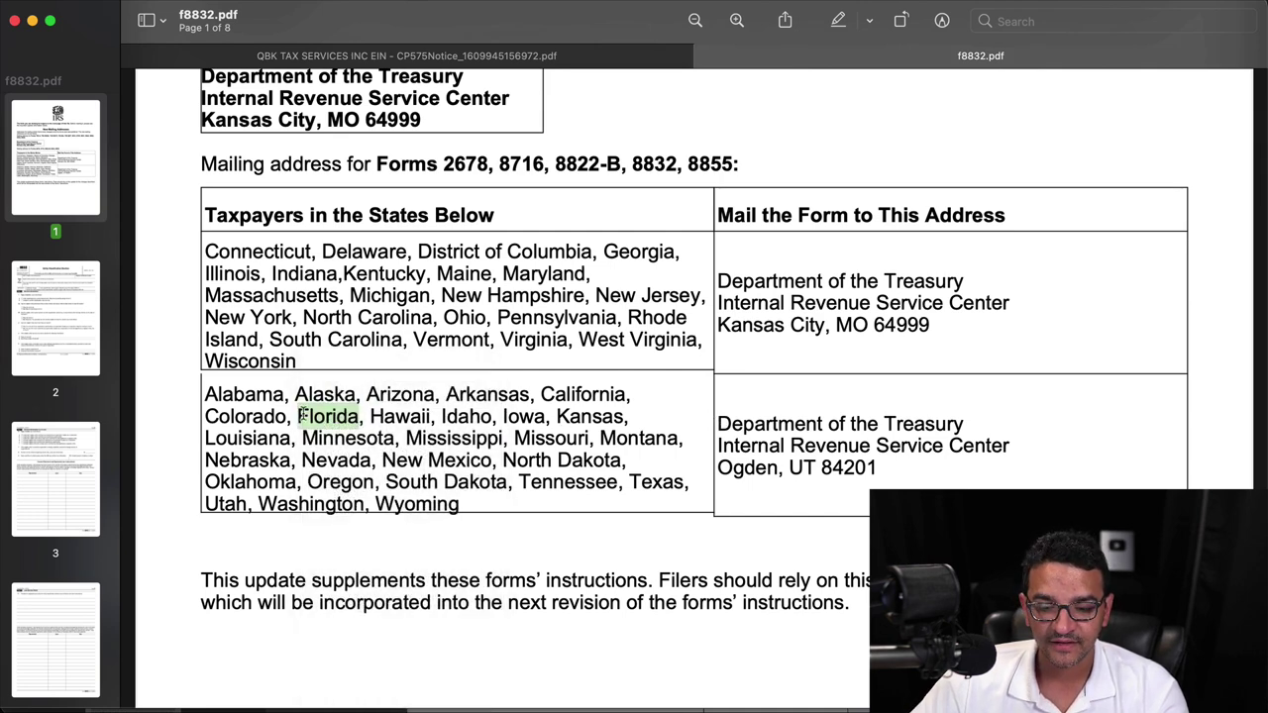
scroll(889, 468, "down", 8)
scroll(835, 393, "up", 5)
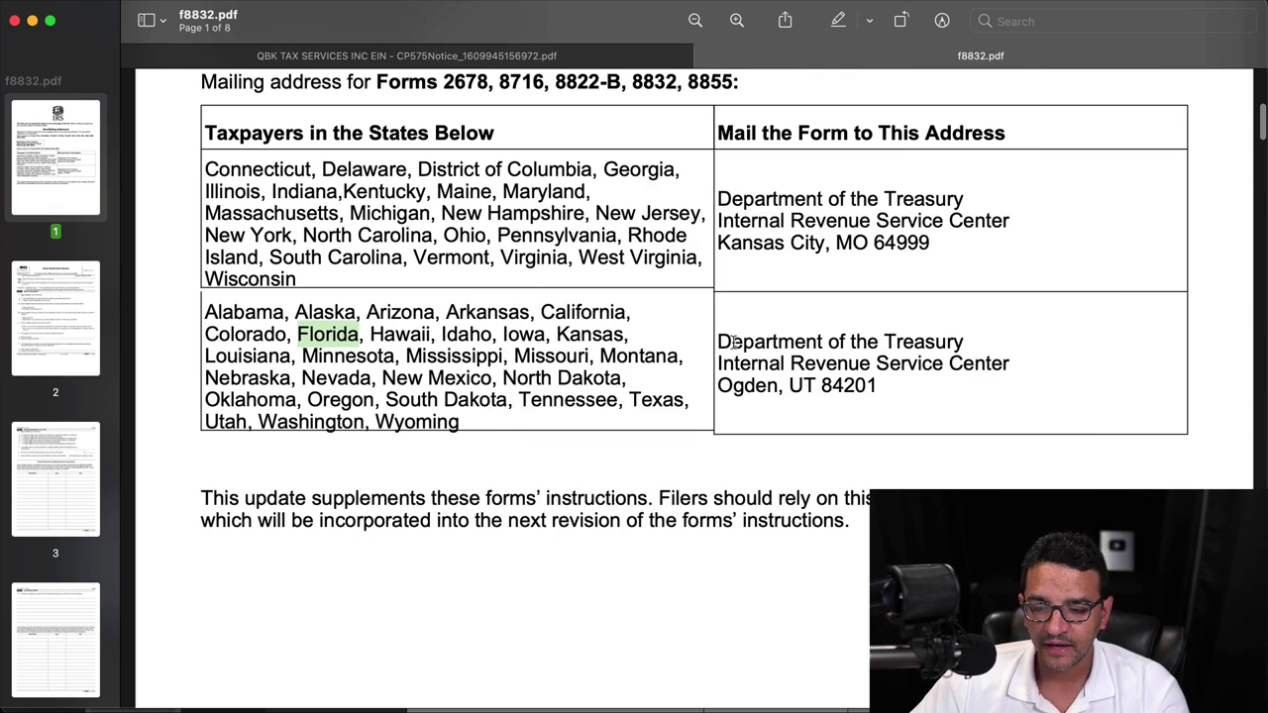
left_click_drag(723, 341, 911, 396)
scroll(756, 380, "down", 20)
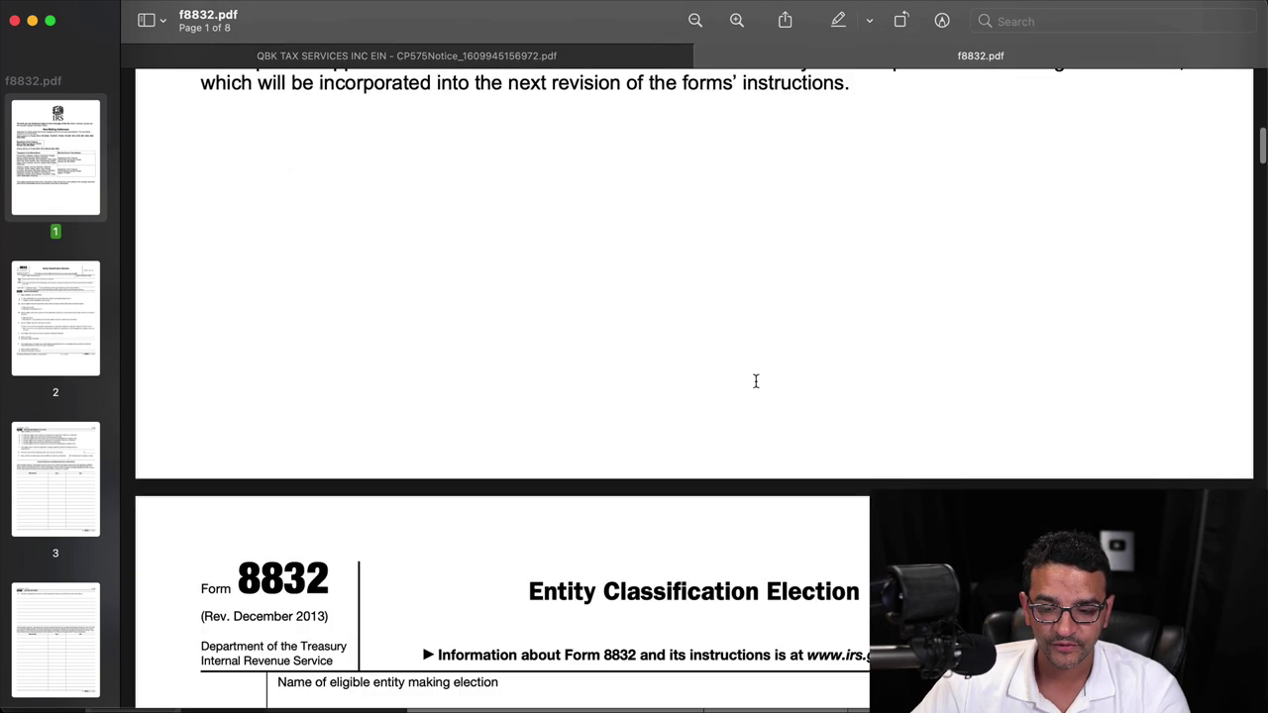
scroll(755, 375, "down", 3)
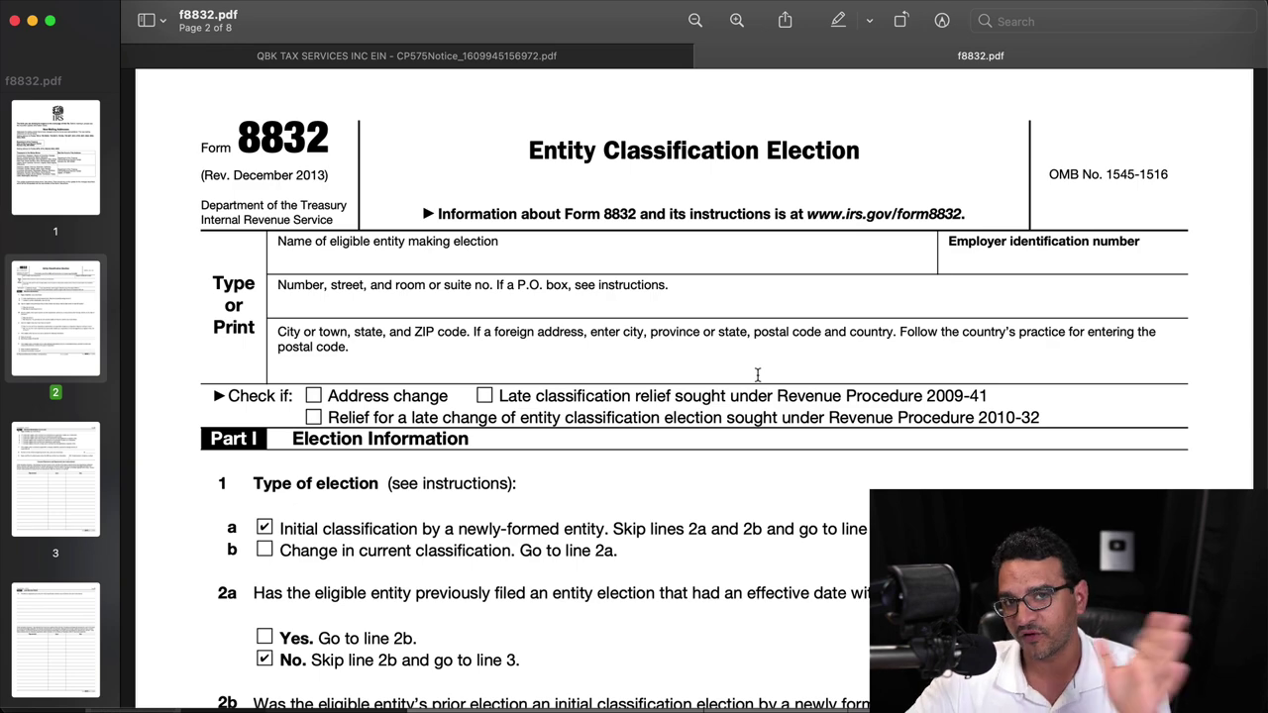
scroll(538, 286, "up", 2)
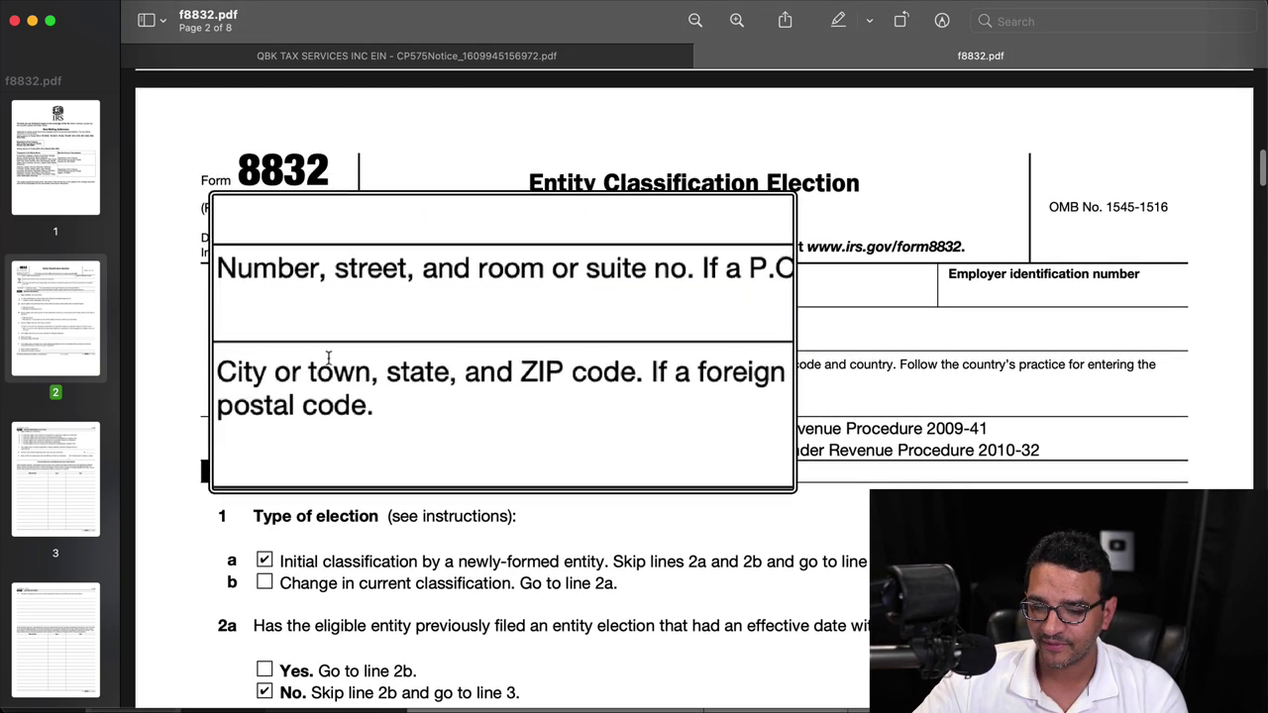
scroll(478, 284, "down", 3)
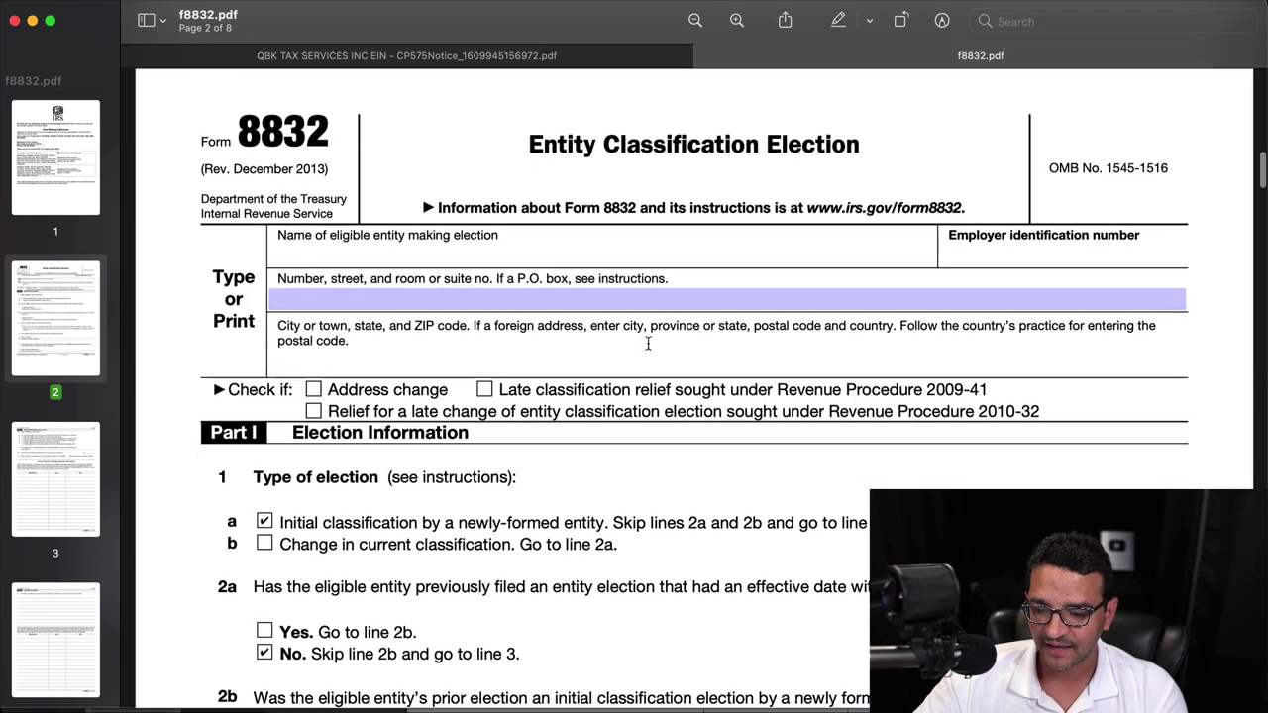
scroll(473, 288, "up", 3)
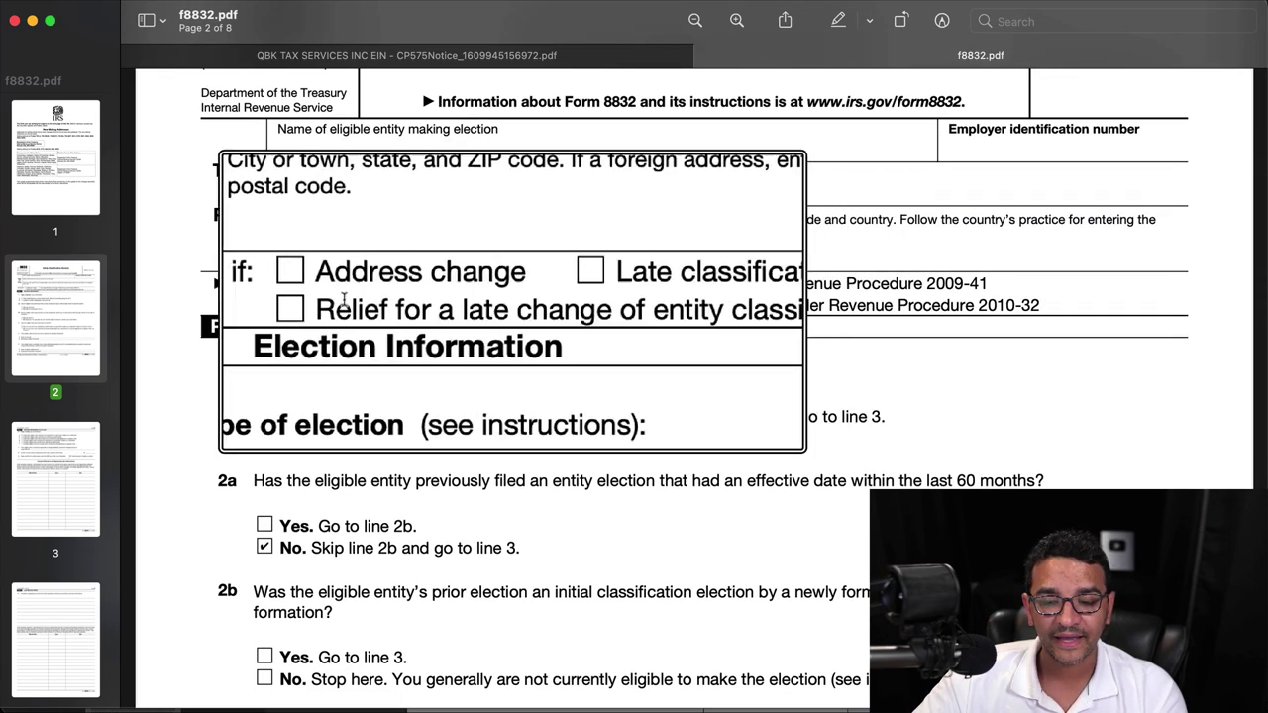
scroll(471, 291, "down", 5)
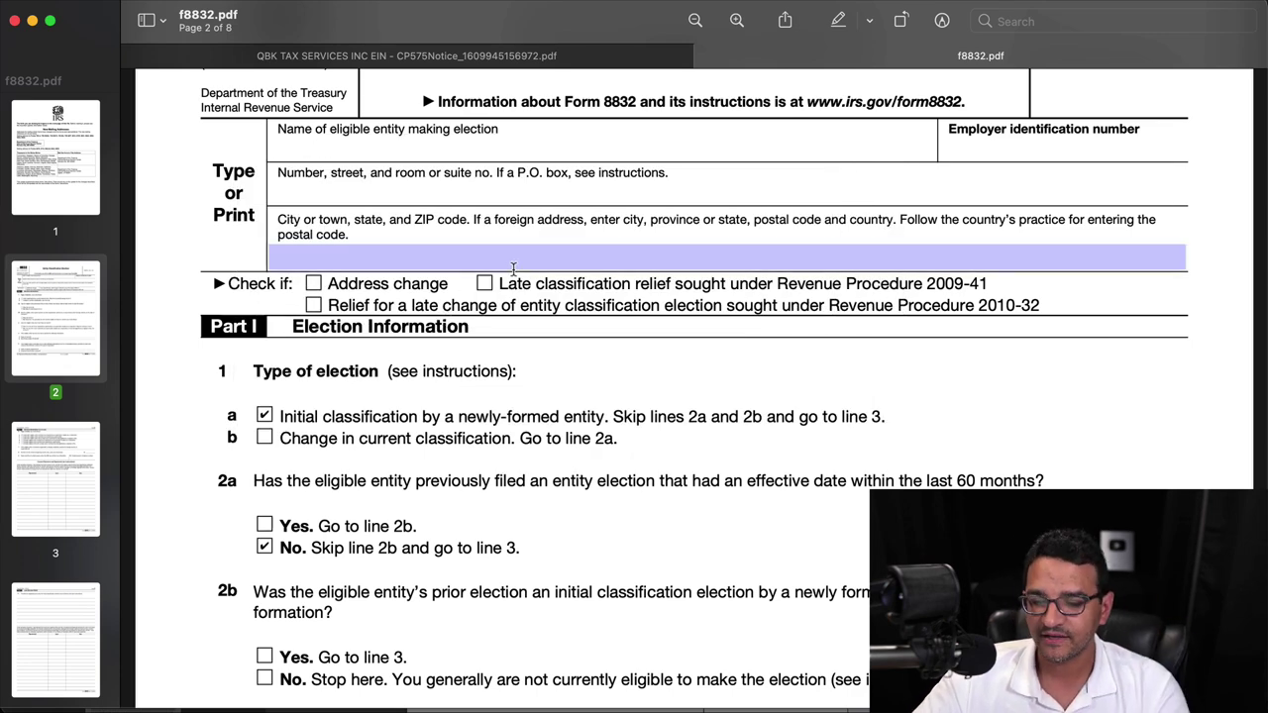
scroll(693, 375, "down", 3)
key("grave")
scroll(212, 212, "up", 4)
scroll(227, 222, "down", 5)
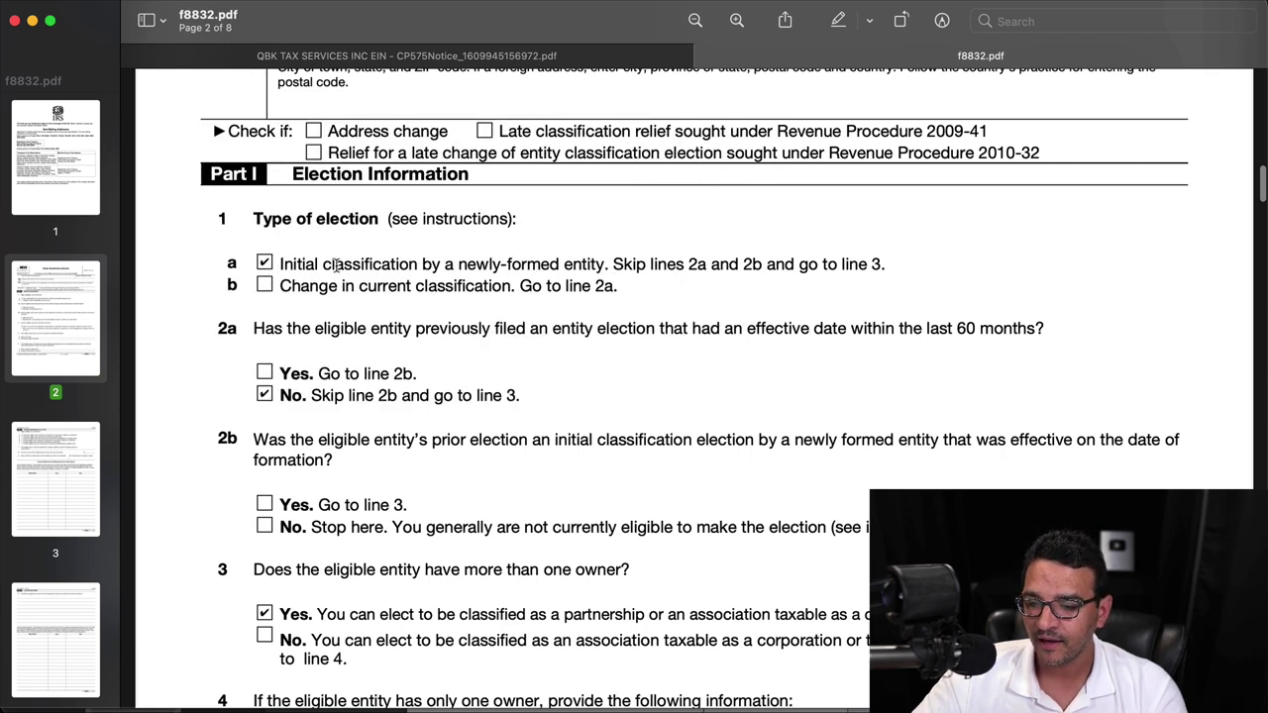
left_click_drag(303, 264, 869, 263)
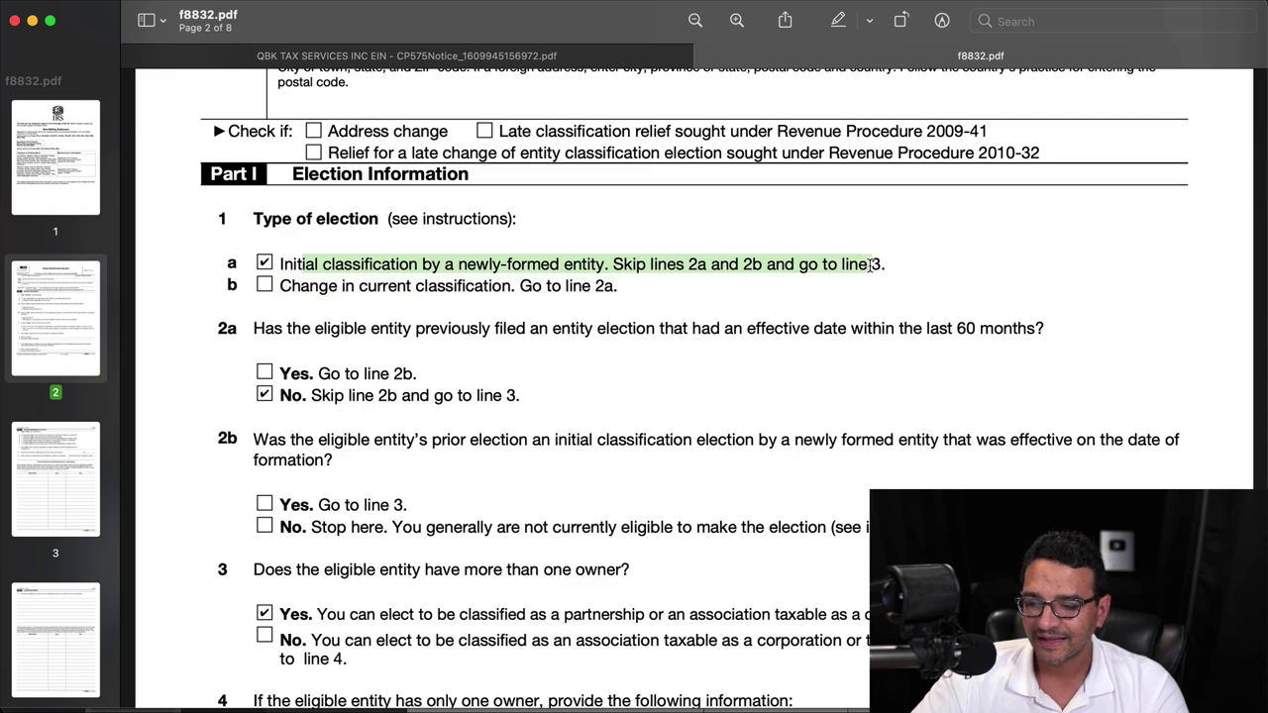
scroll(857, 290, "down", 2)
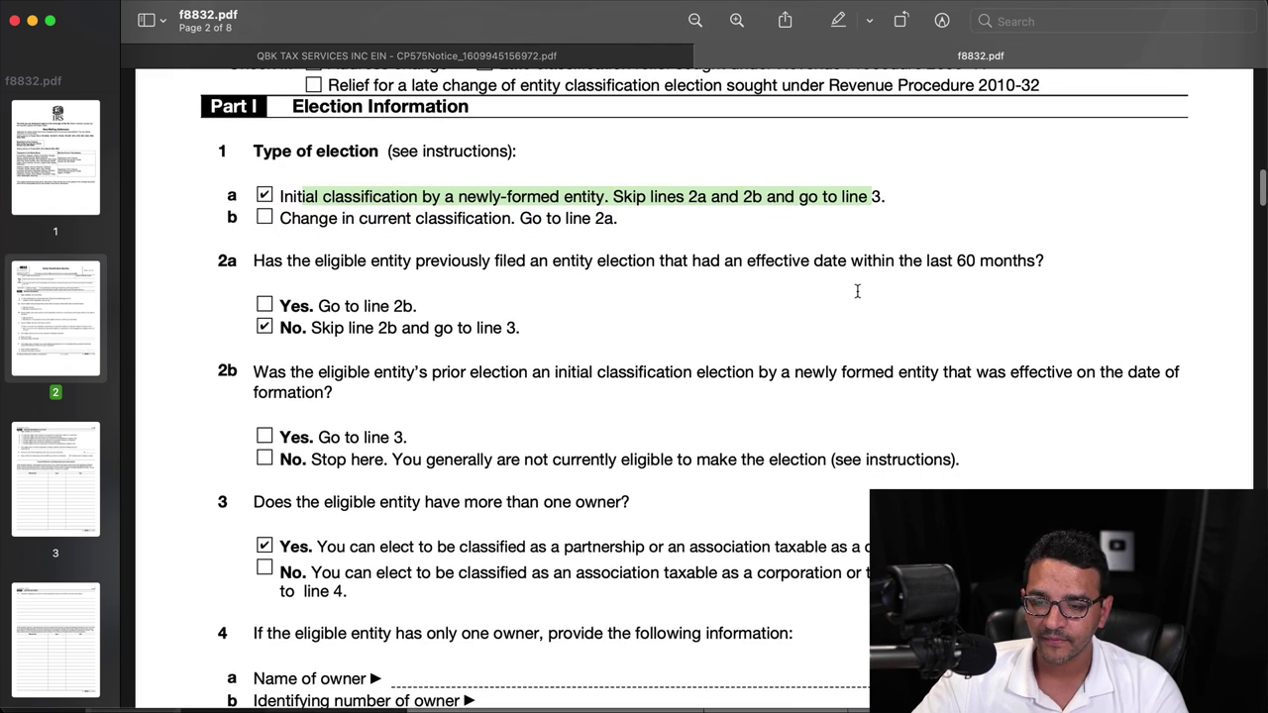
left_click(264, 327)
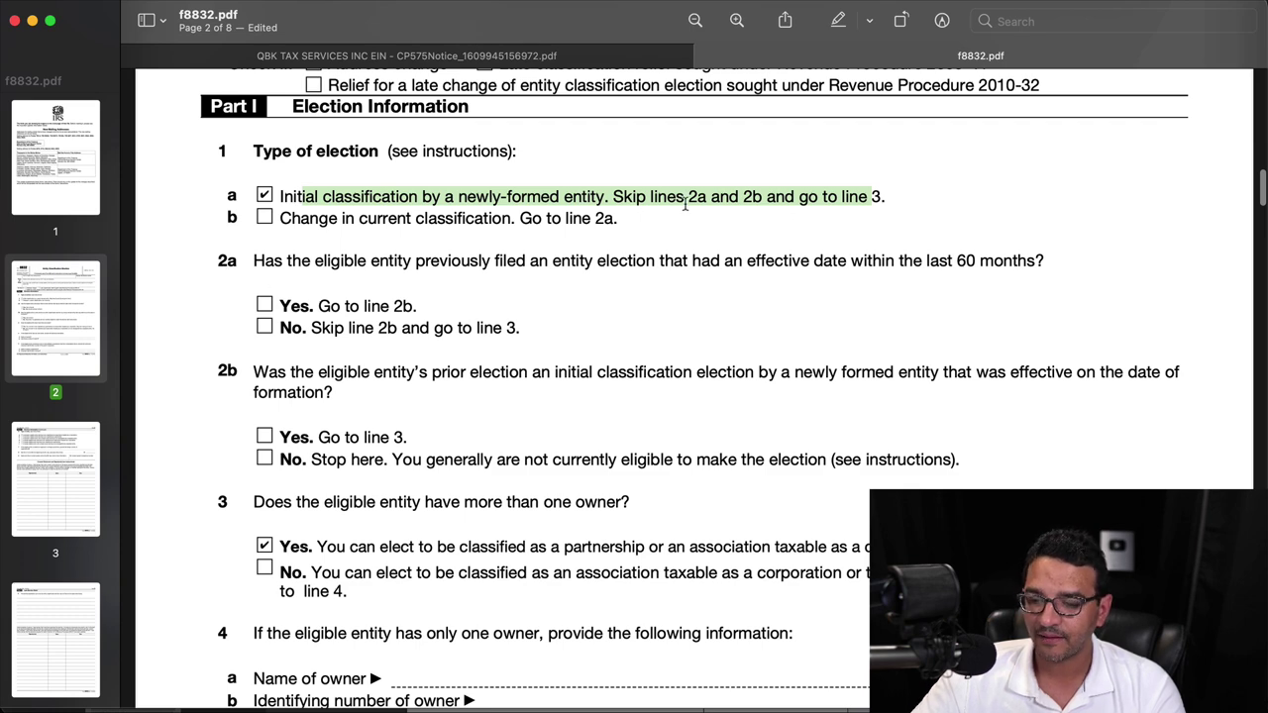
key("grave")
key("grave")
scroll(648, 212, "down", 4)
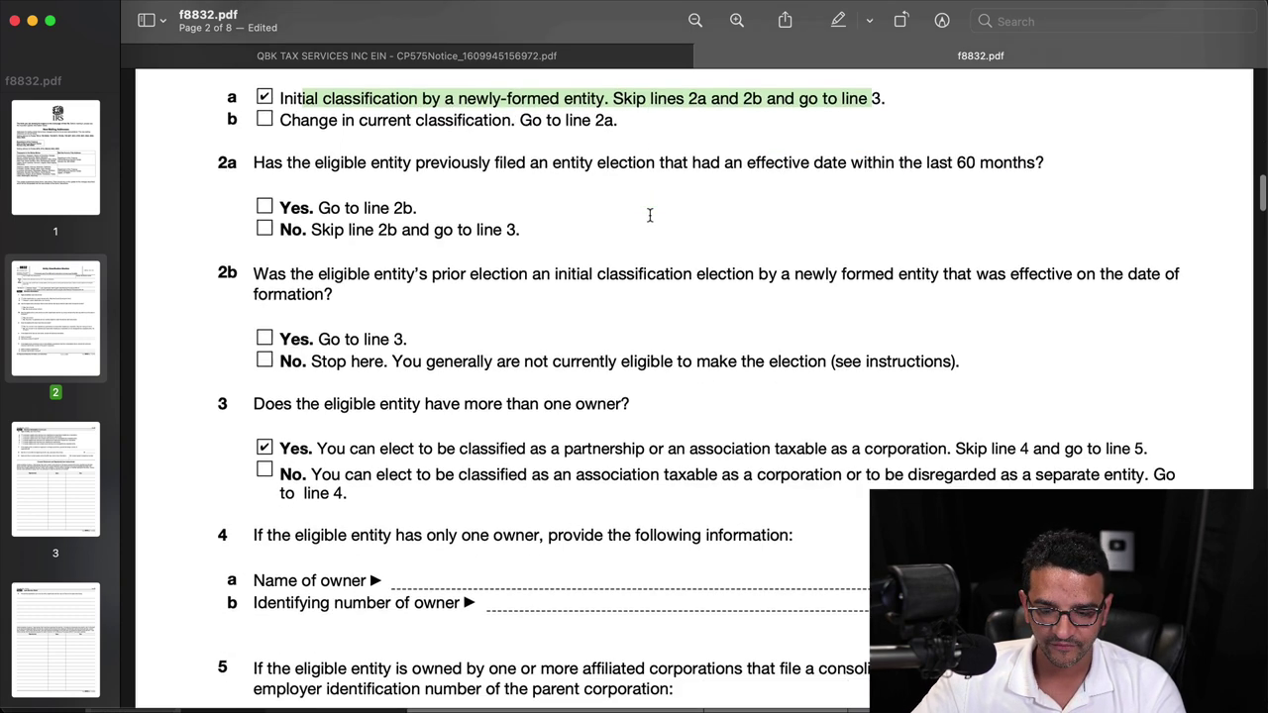
scroll(639, 215, "down", 2)
key("grave")
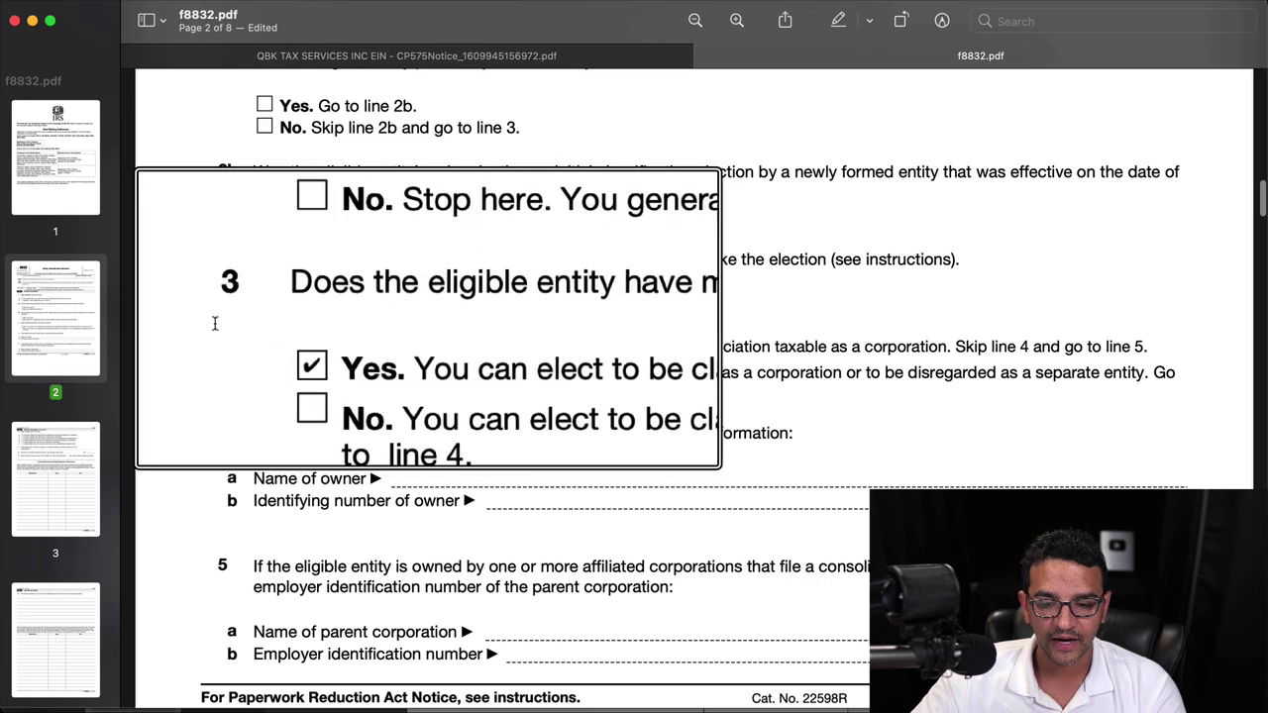
key("grave")
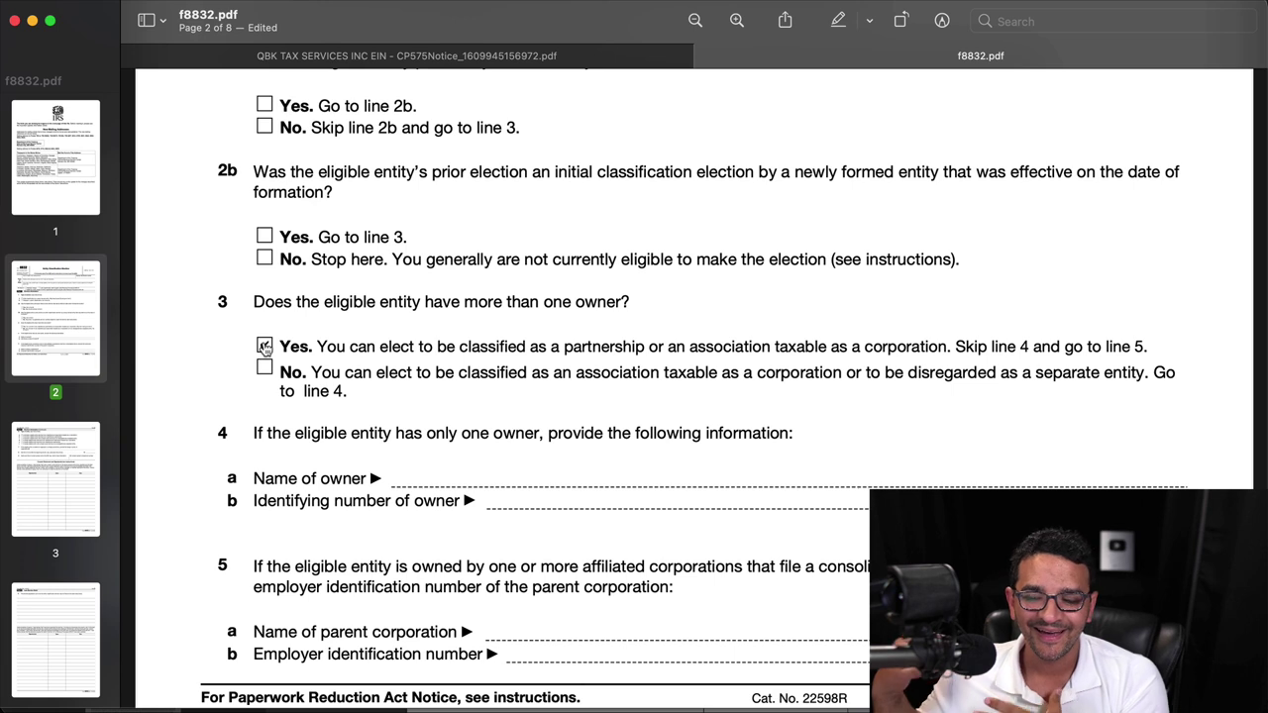
left_click(265, 347)
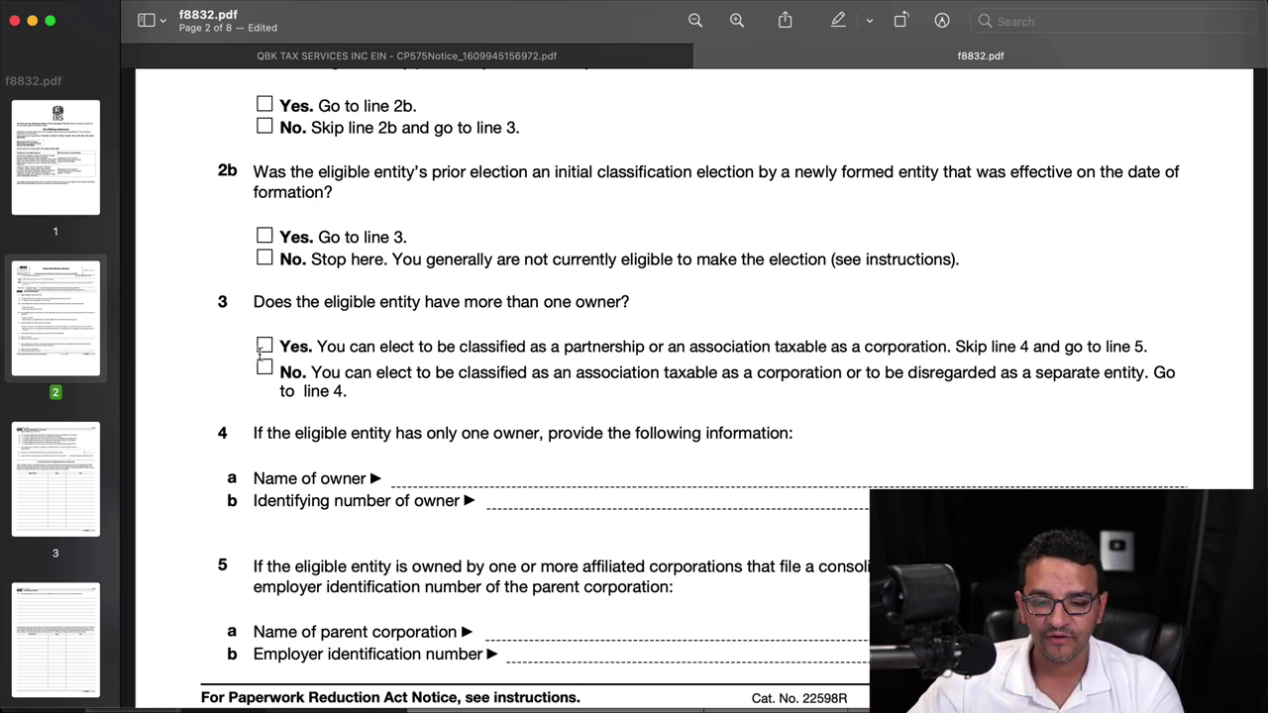
left_click_drag(553, 373, 844, 366)
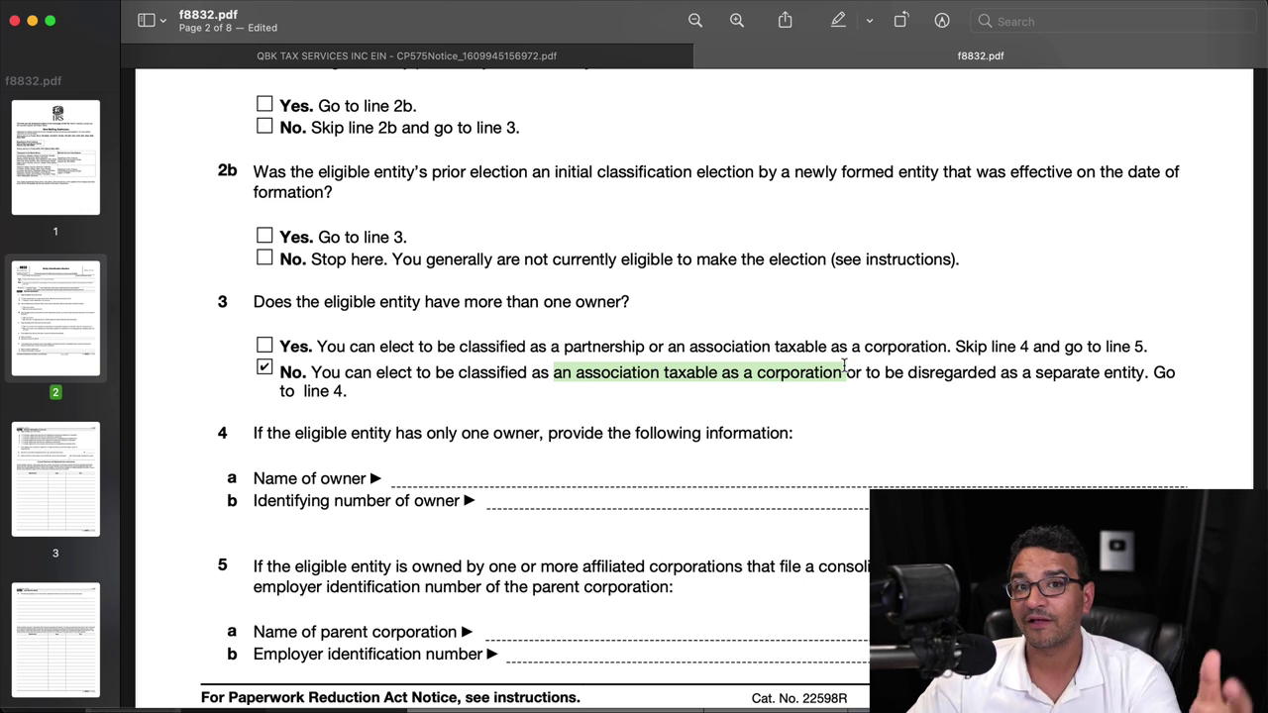
left_click(264, 363)
left_click(264, 346)
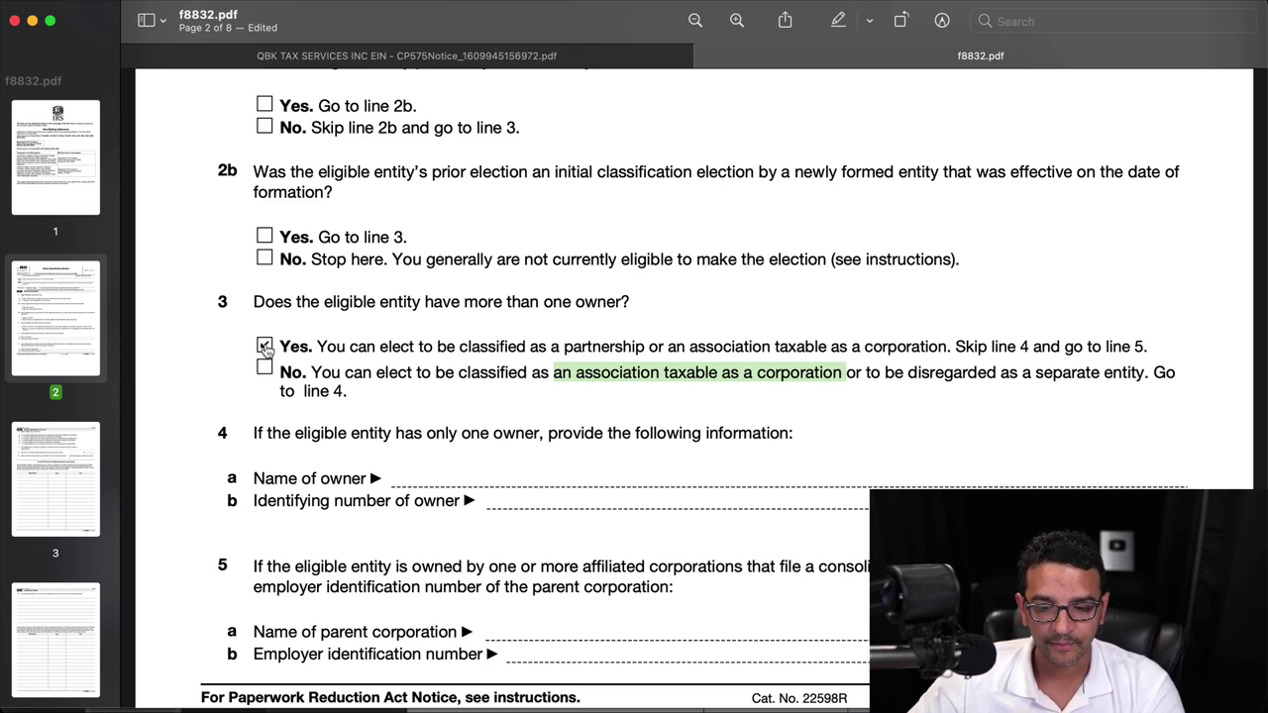
left_click(534, 376)
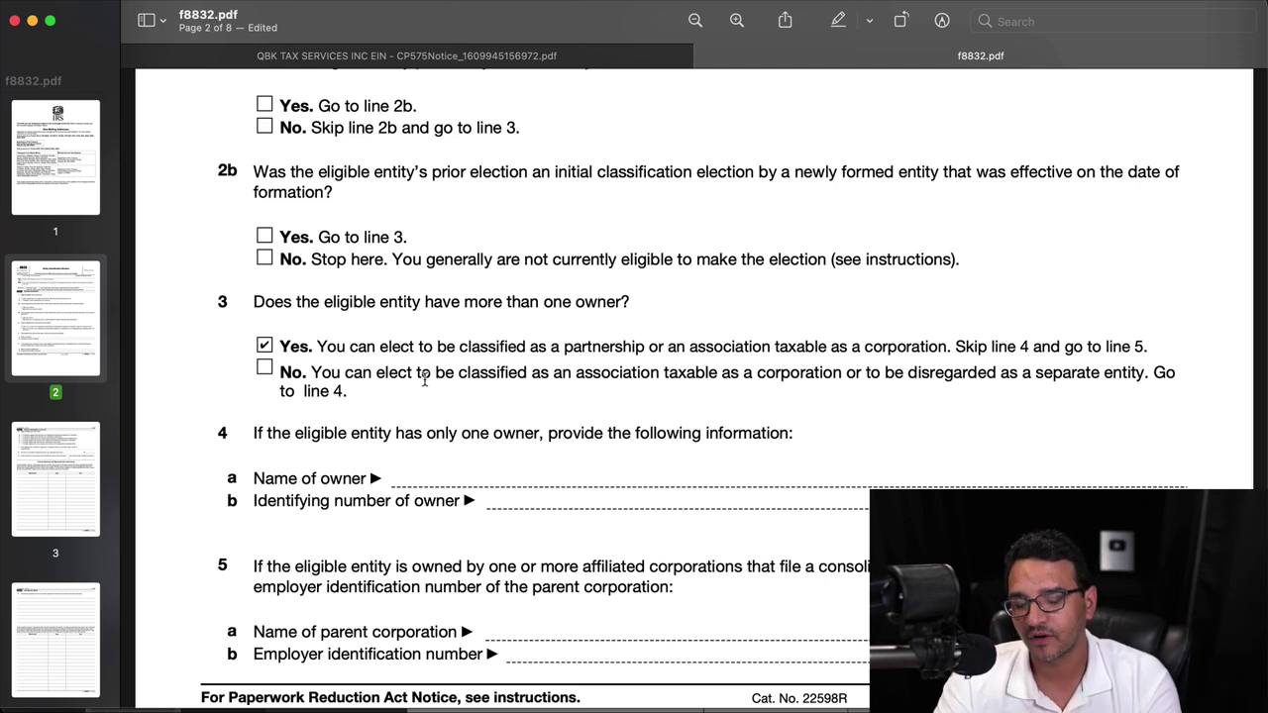
Step: Review line 3 and the owner name, owner identifying number and EIN fields, leaving them blank
scroll(274, 345, "down", 3)
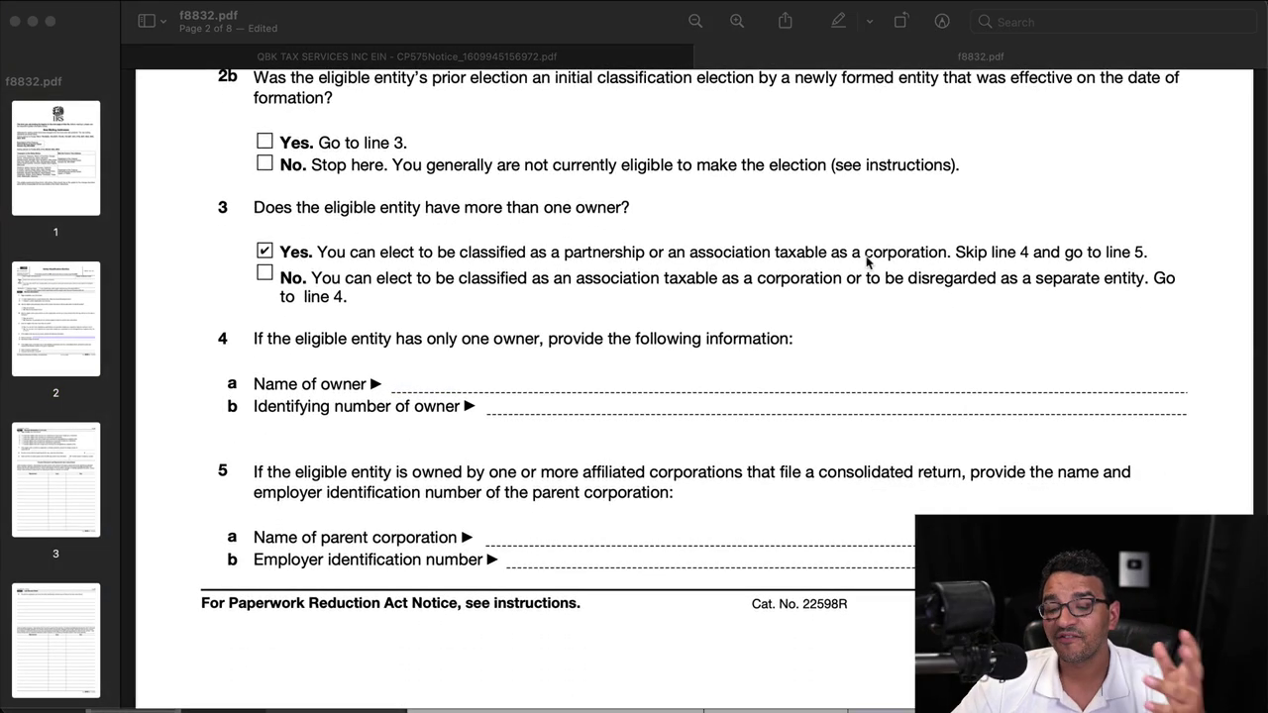
left_click(432, 384)
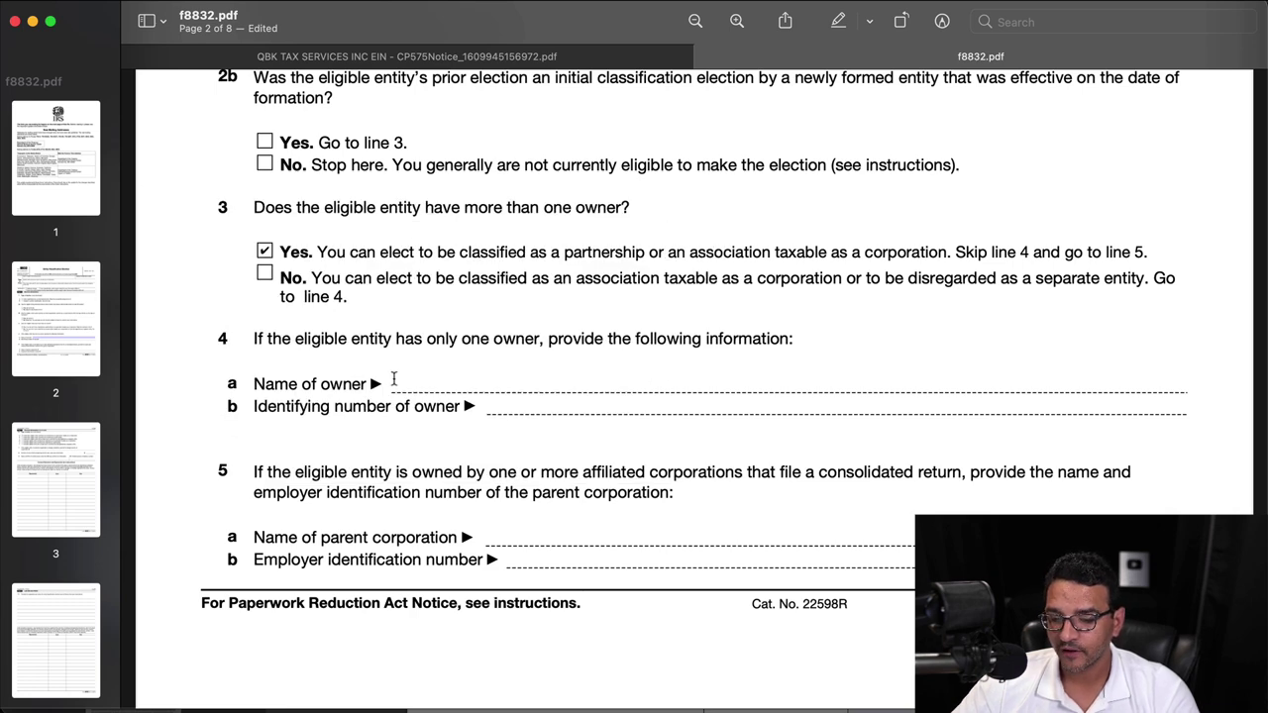
left_click(566, 405)
scroll(566, 406, "up", 2)
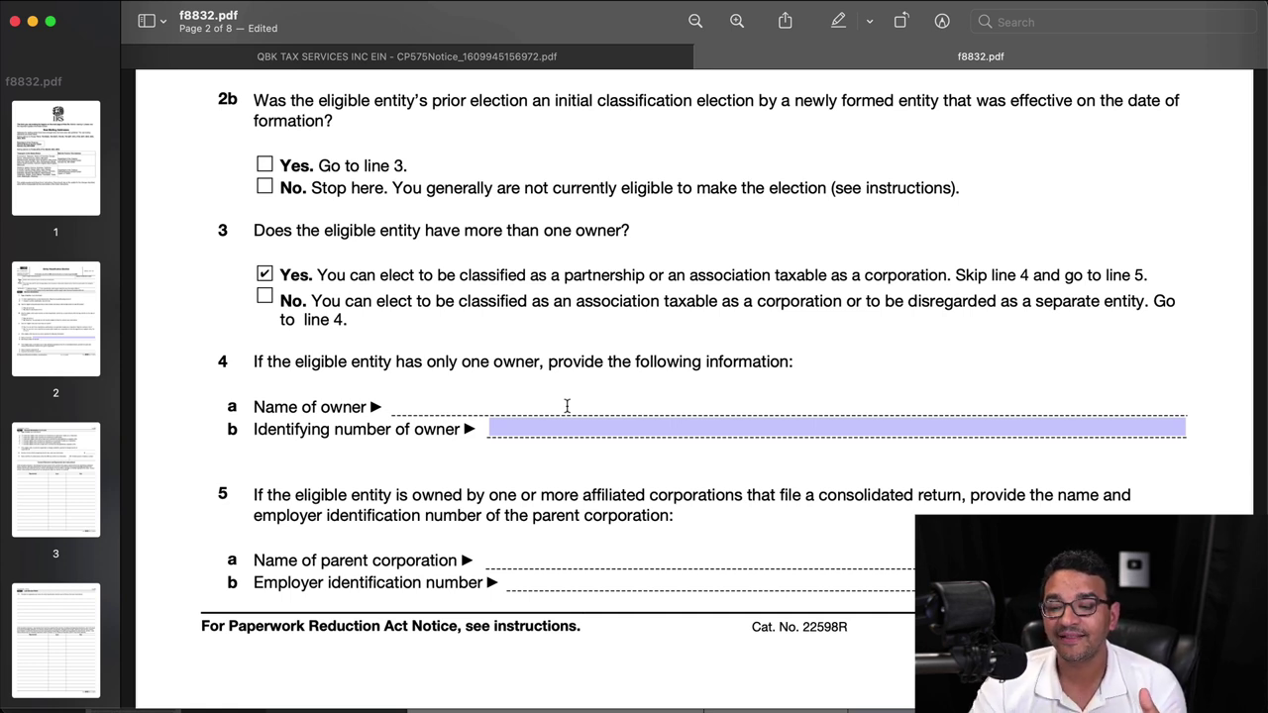
left_click_drag(907, 300, 1127, 299)
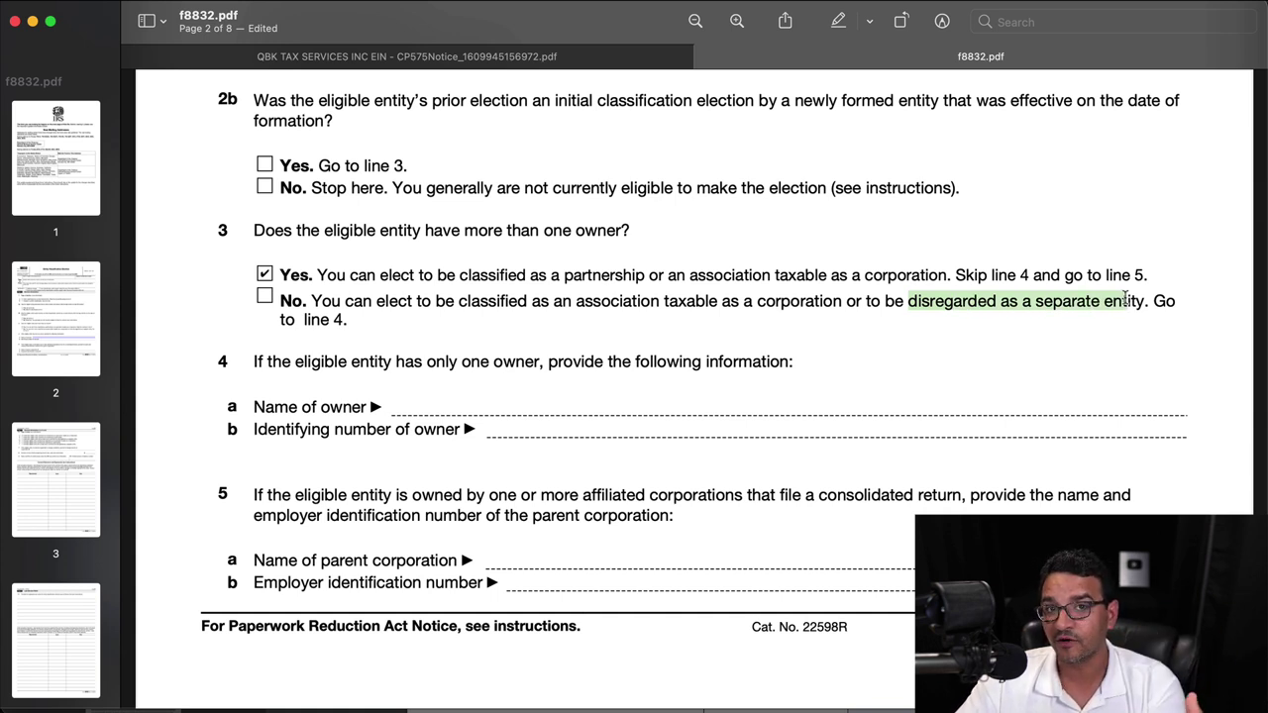
left_click_drag(1127, 299, 1144, 300)
left_click(994, 301)
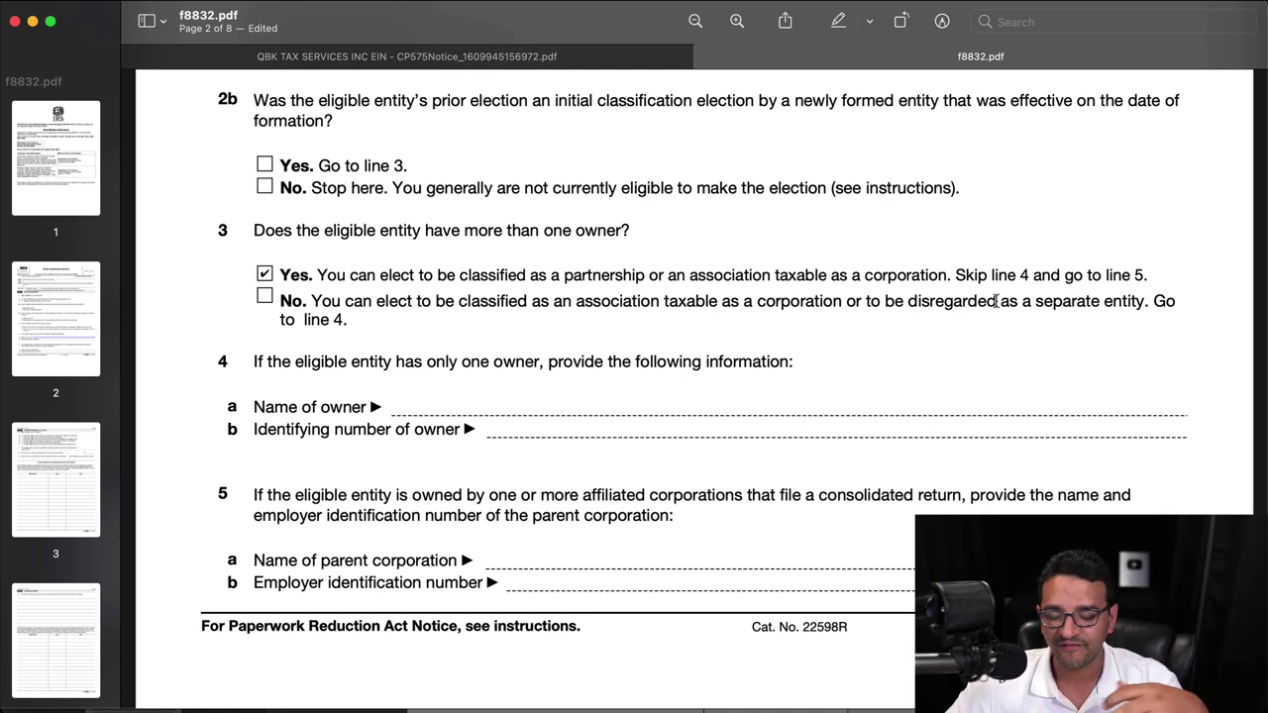
left_click(753, 408)
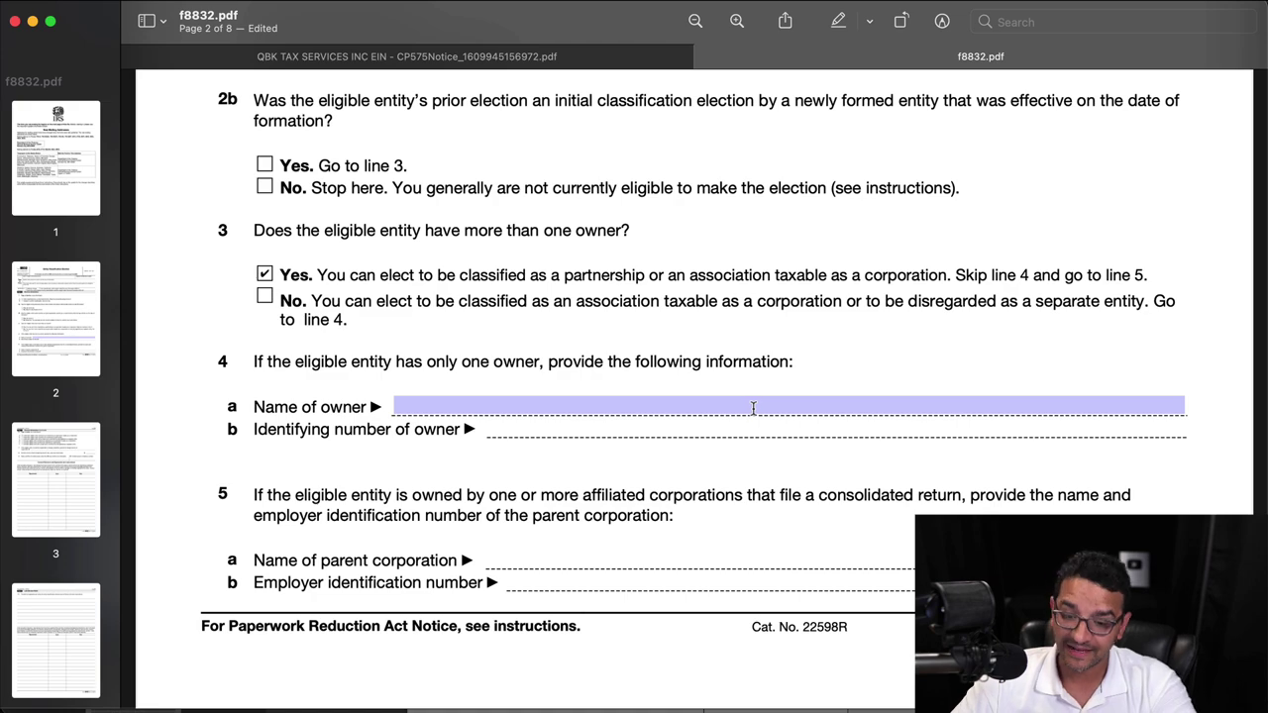
scroll(766, 399, "down", 3)
key("alt+super+8")
key("alt+super+8")
left_click(525, 478)
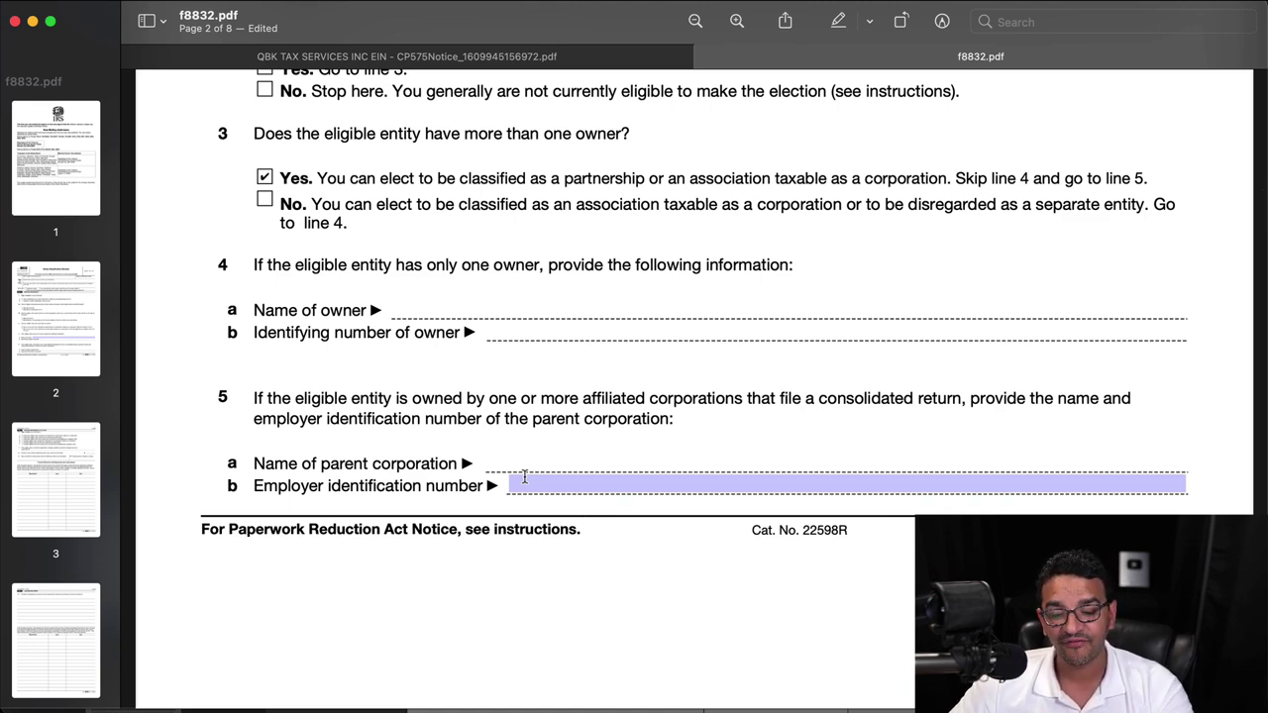
scroll(560, 426, "down", 4)
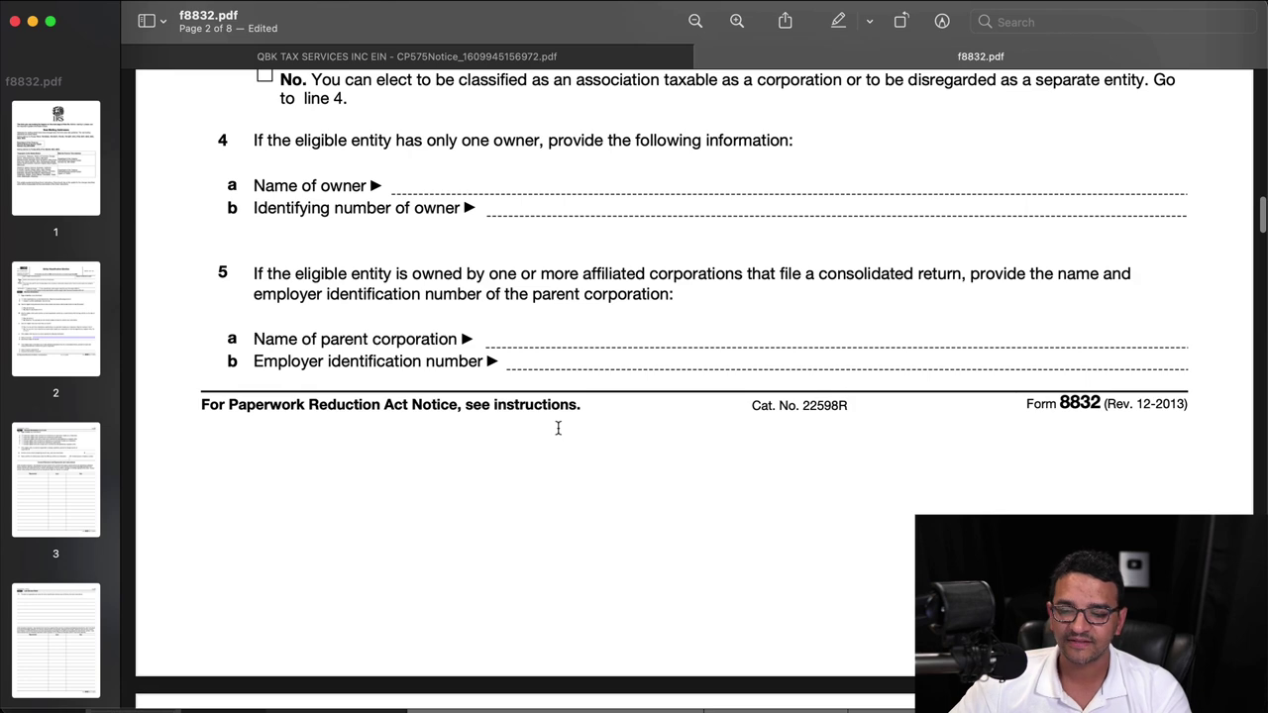
scroll(569, 377, "down", 6)
scroll(585, 377, "down", 12)
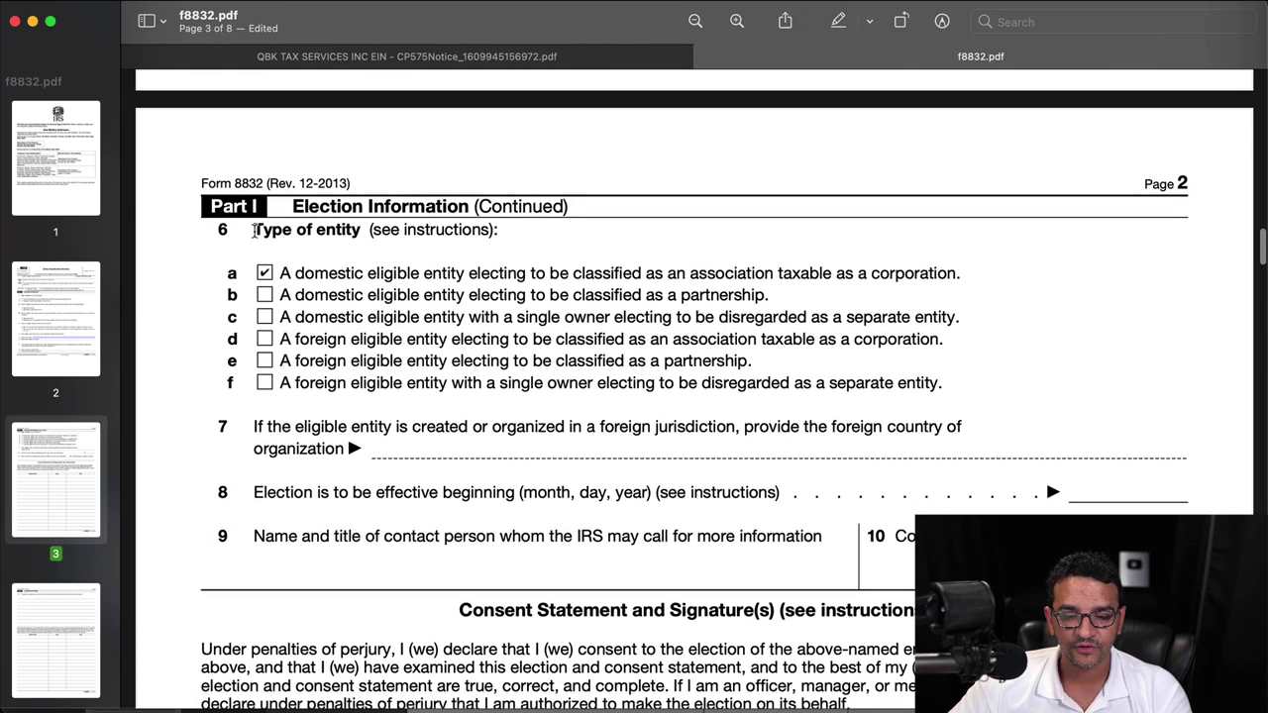
key("grave")
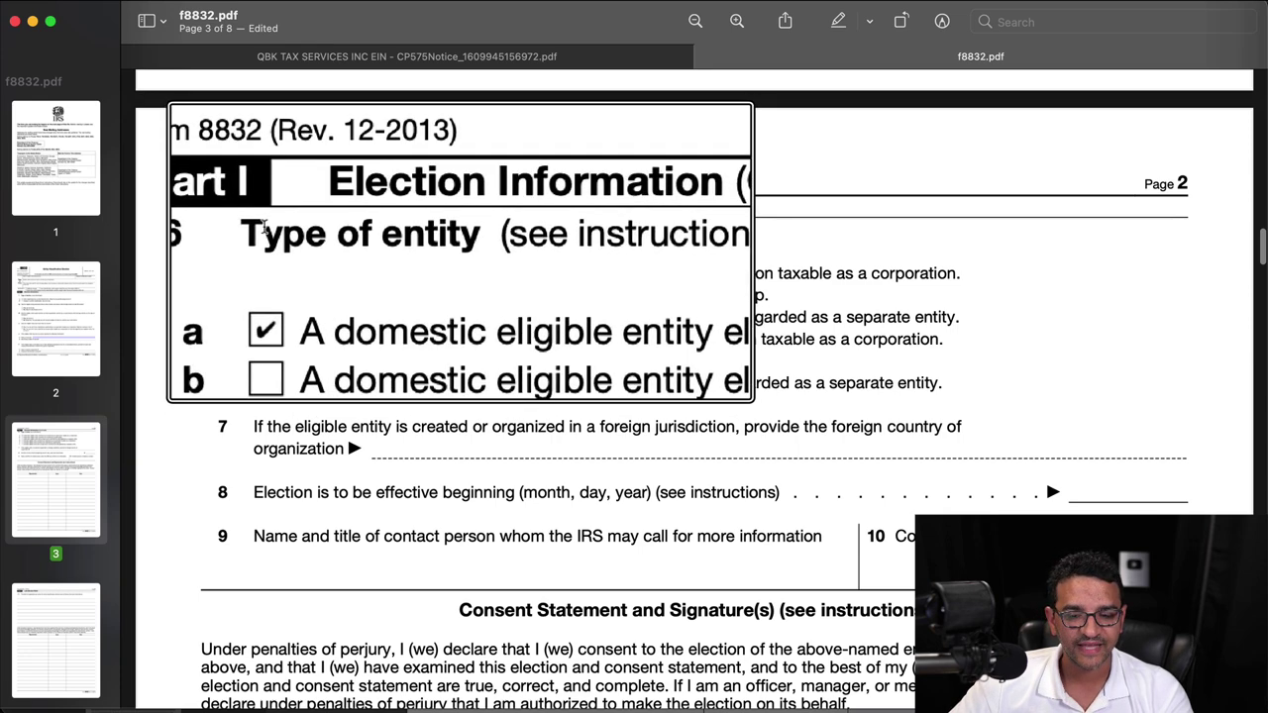
key("grave")
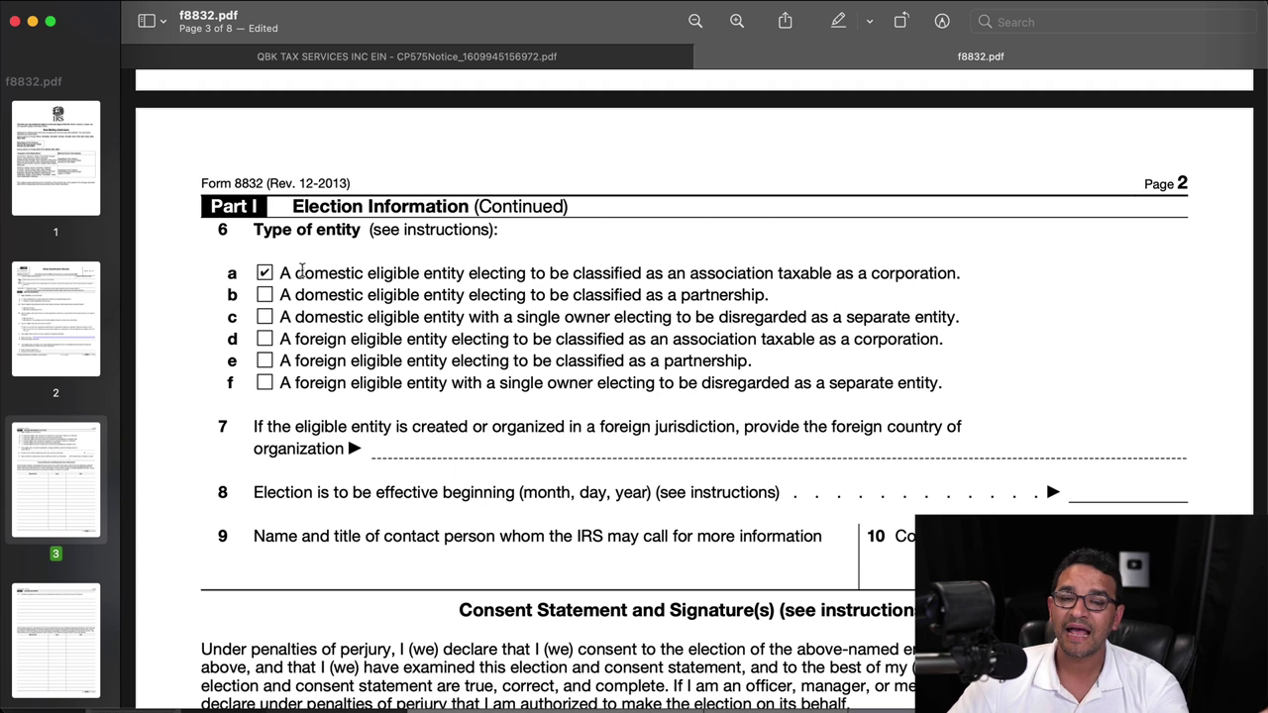
left_click_drag(283, 269, 969, 274)
key("grave")
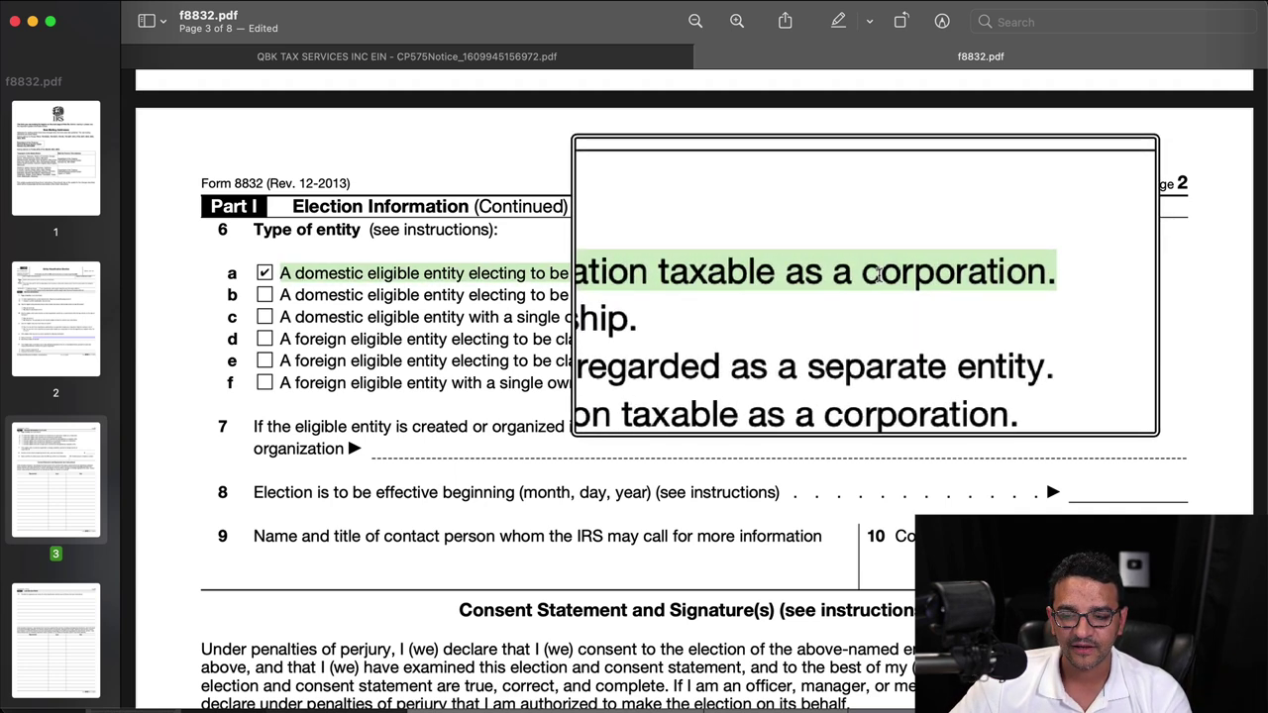
key("grave")
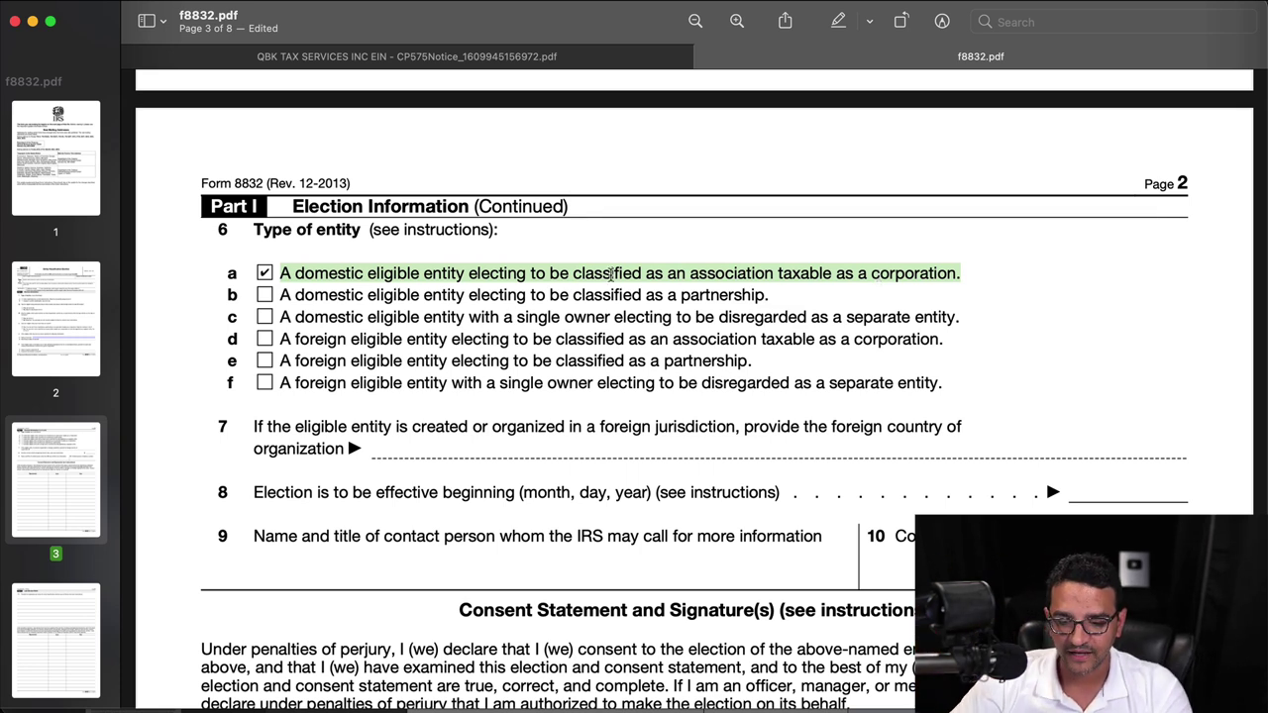
left_click(539, 275)
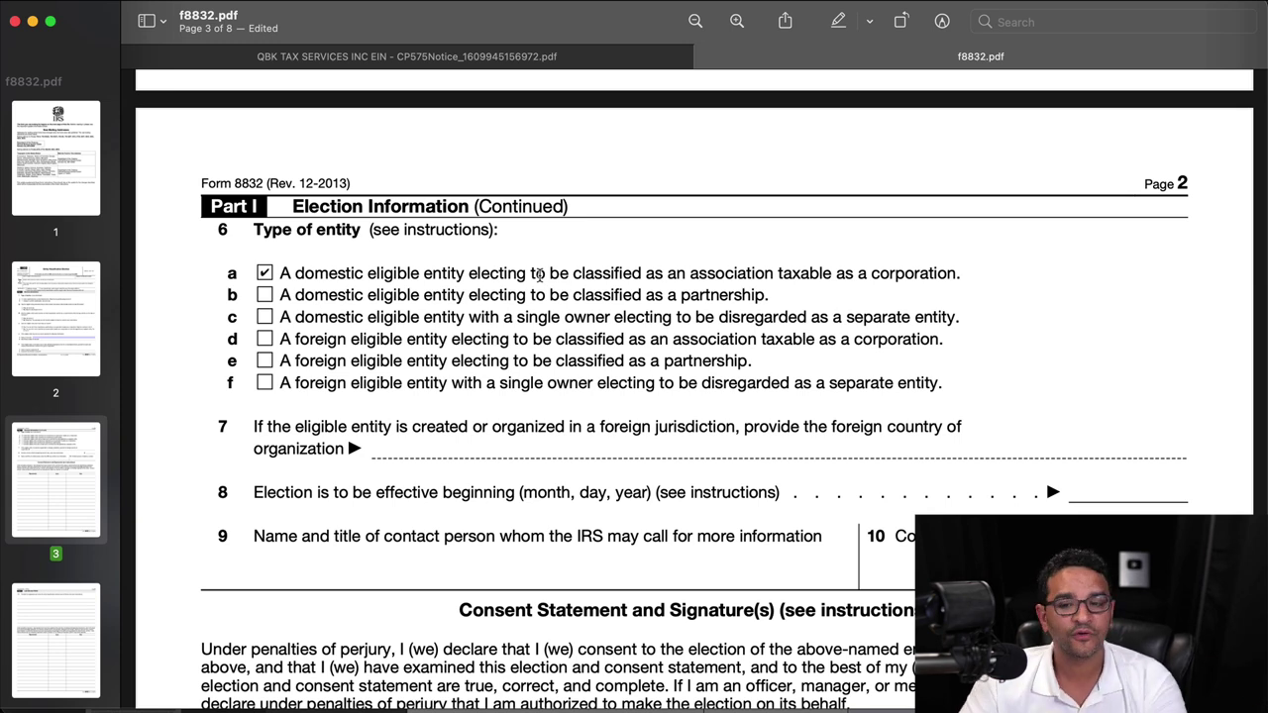
scroll(740, 302, "down", 2)
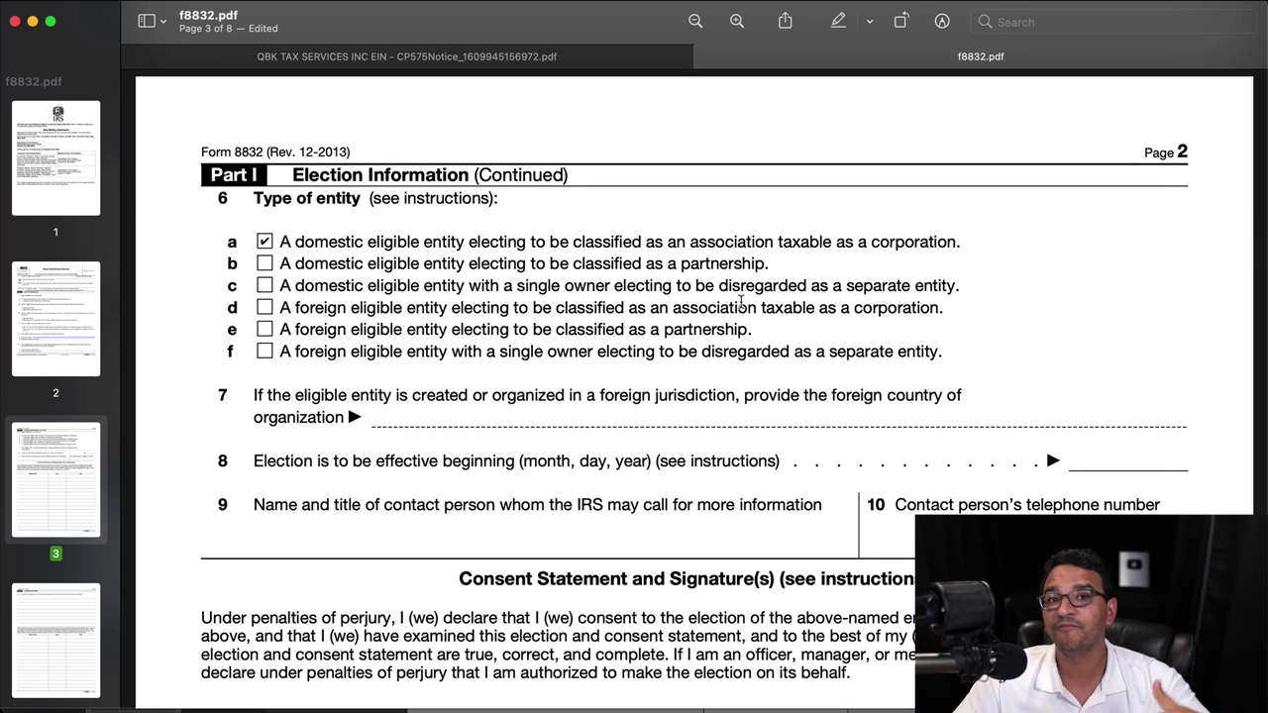
scroll(741, 302, "down", 6)
Step: Enter 01/20/21 as the line 8 effective date
left_click(411, 315)
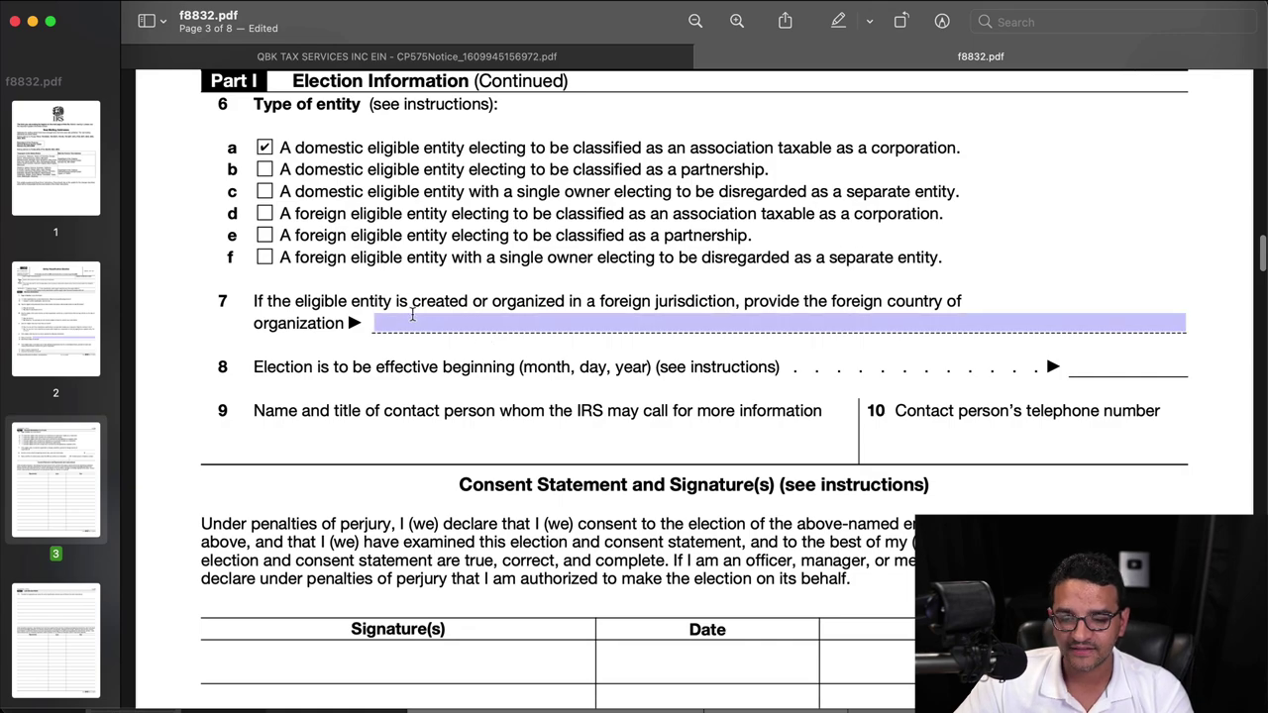
key("grave")
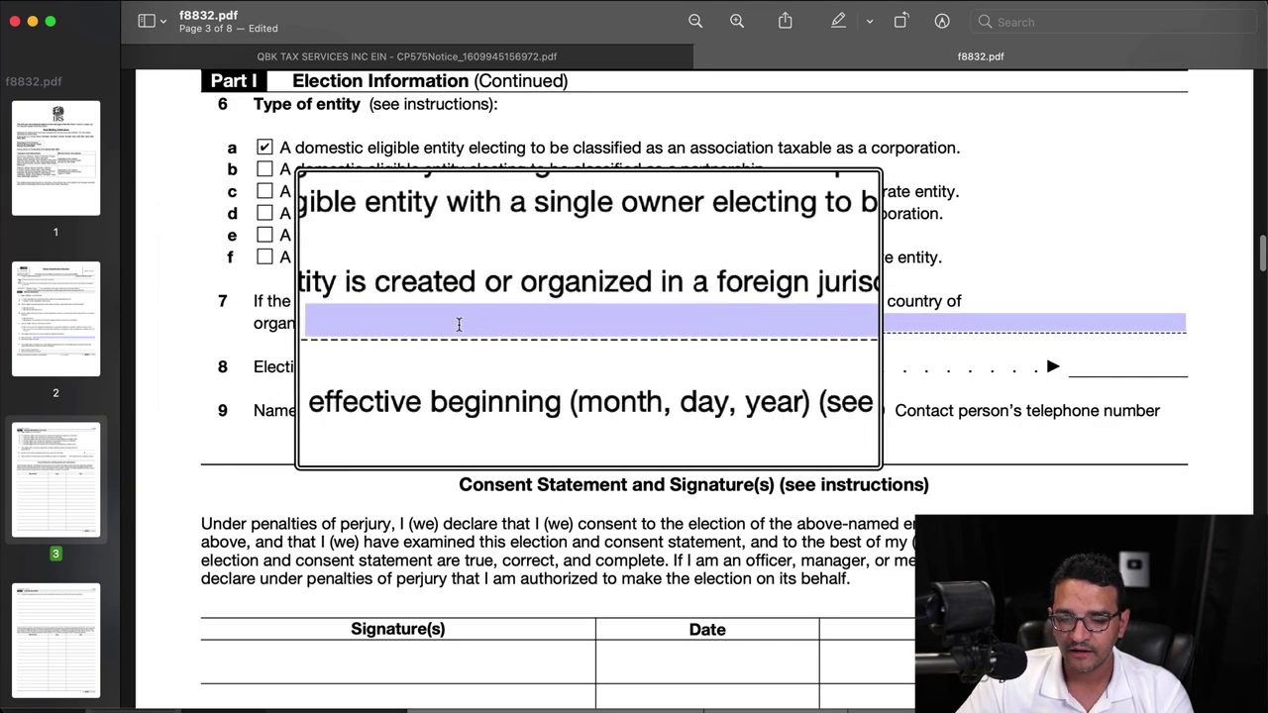
key("grave")
scroll(327, 312, "down", 4)
key("grave")
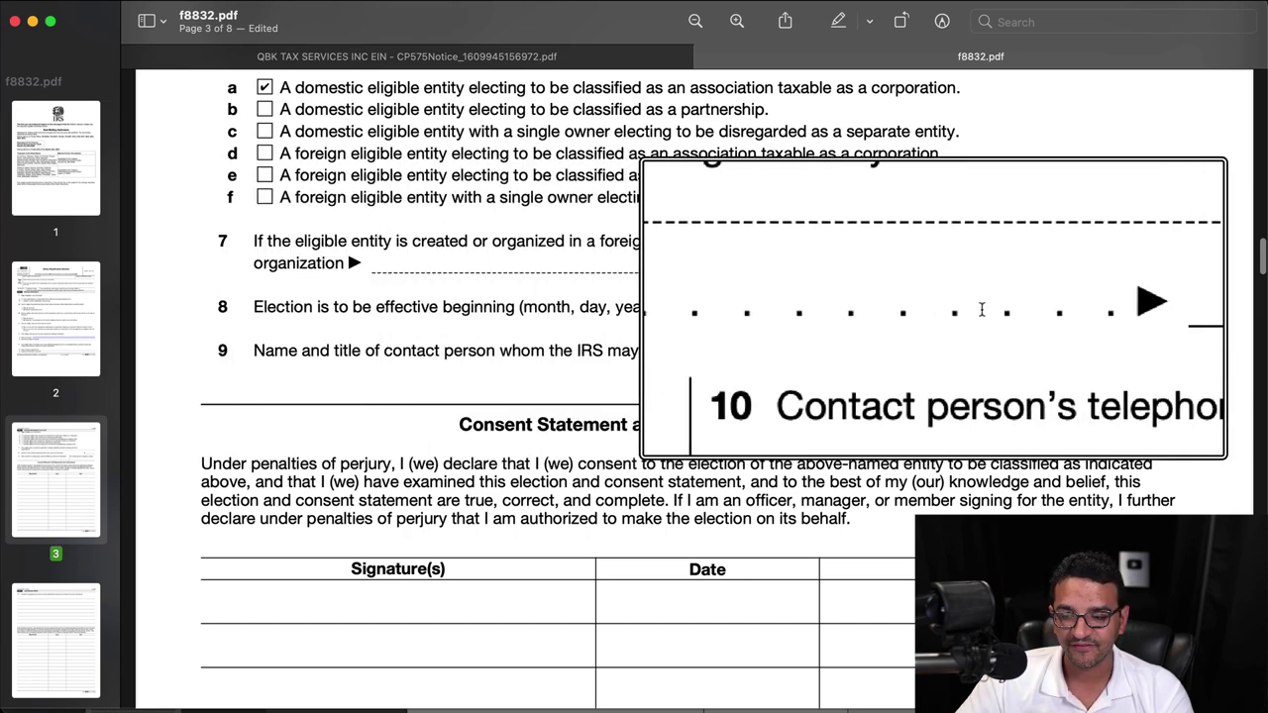
key("grave")
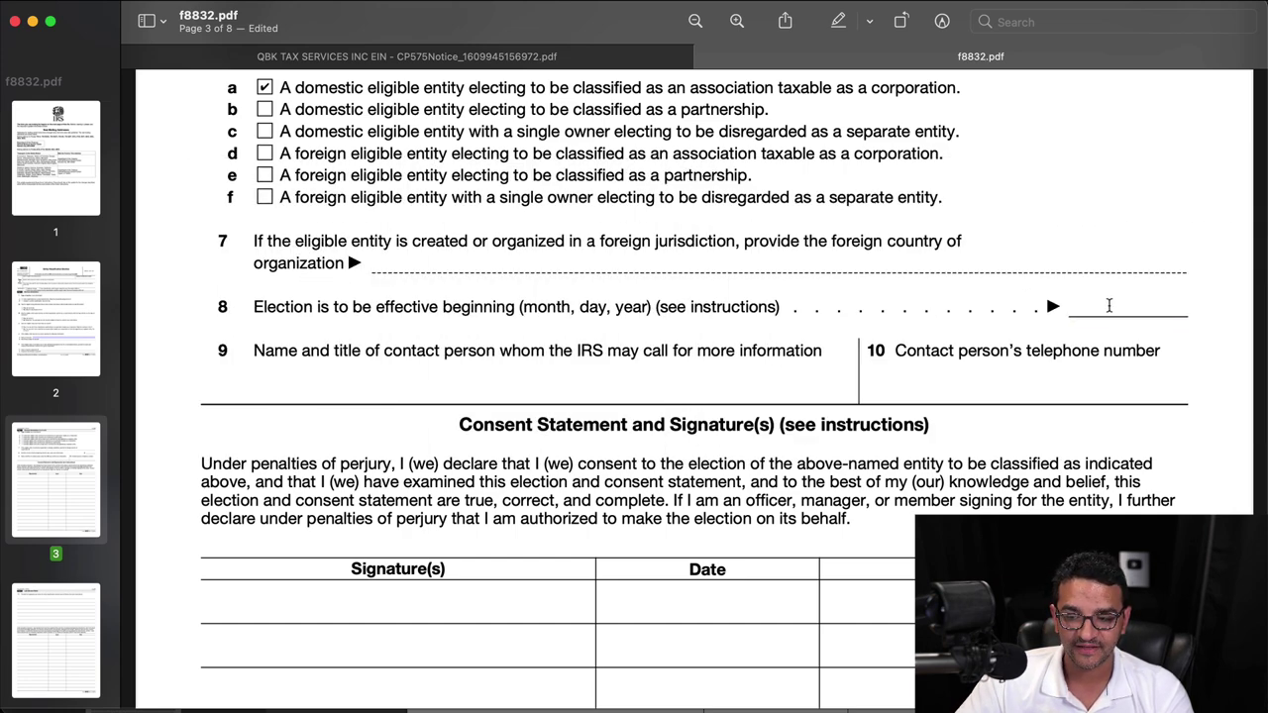
left_click(1120, 308)
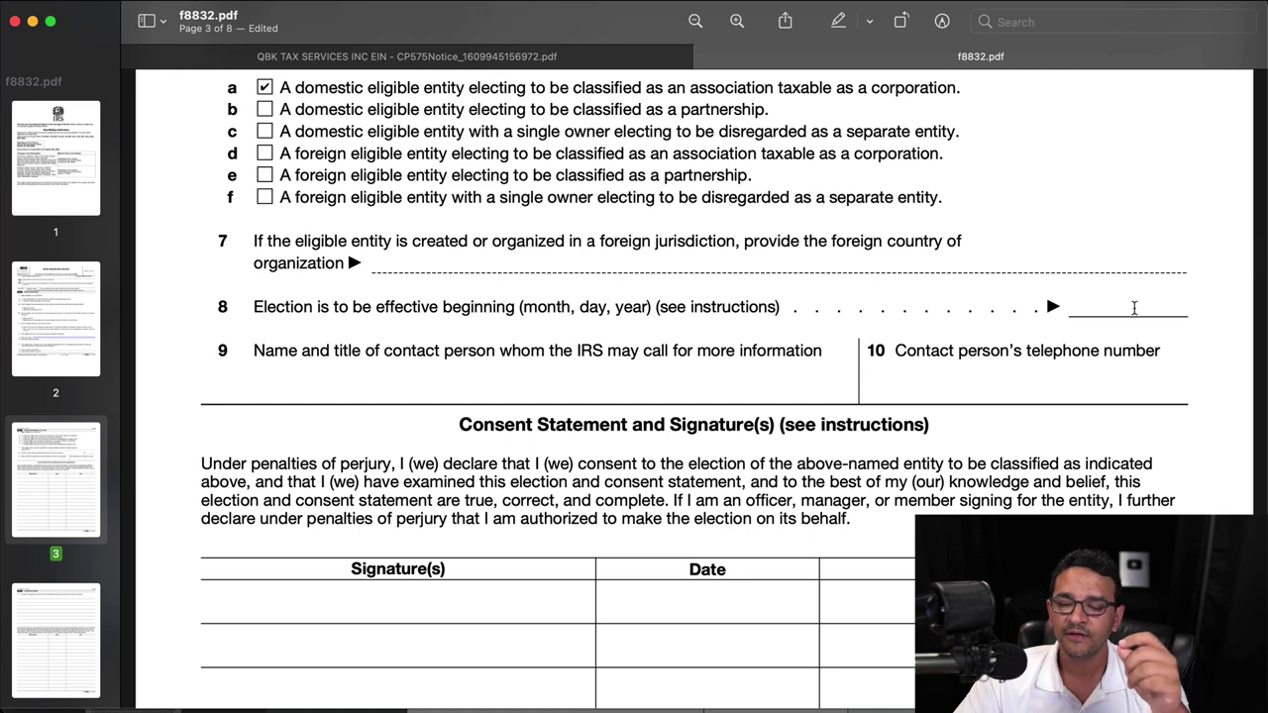
type("01")
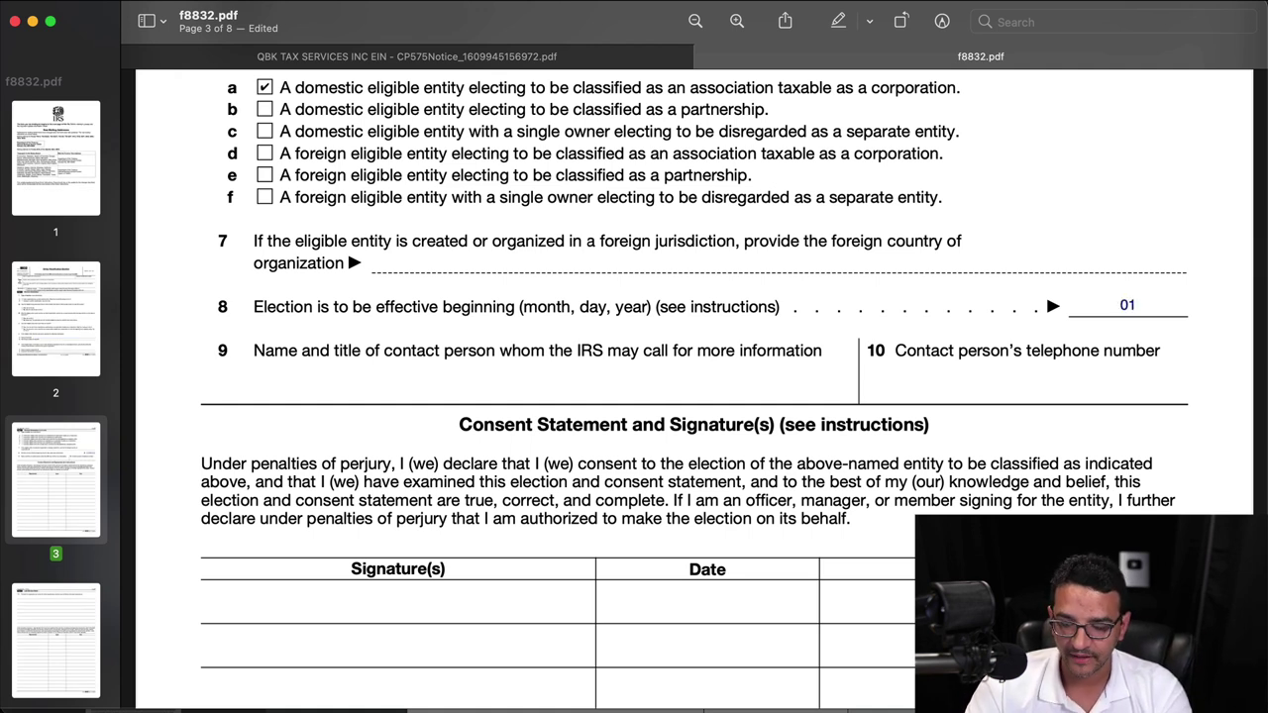
type("/20/21")
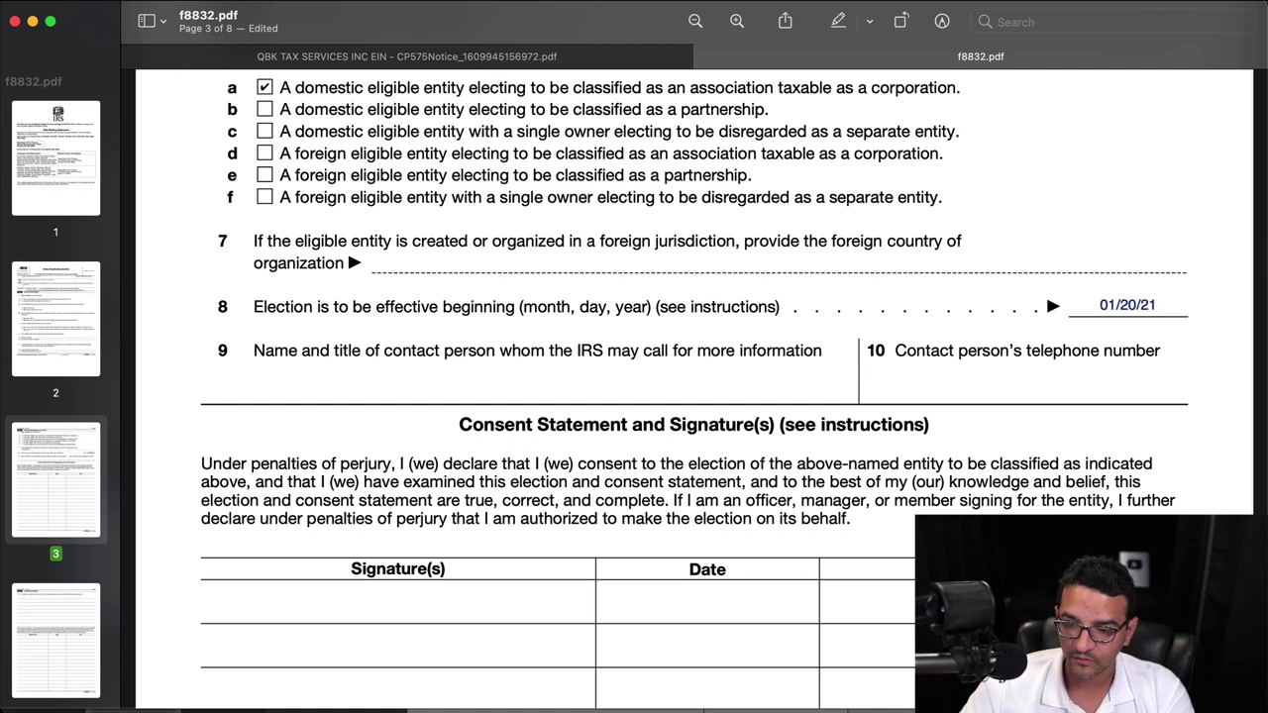
Step: Enter the contact's name with title President on line 9 and their phone number on line 10
scroll(360, 363, "down", 3)
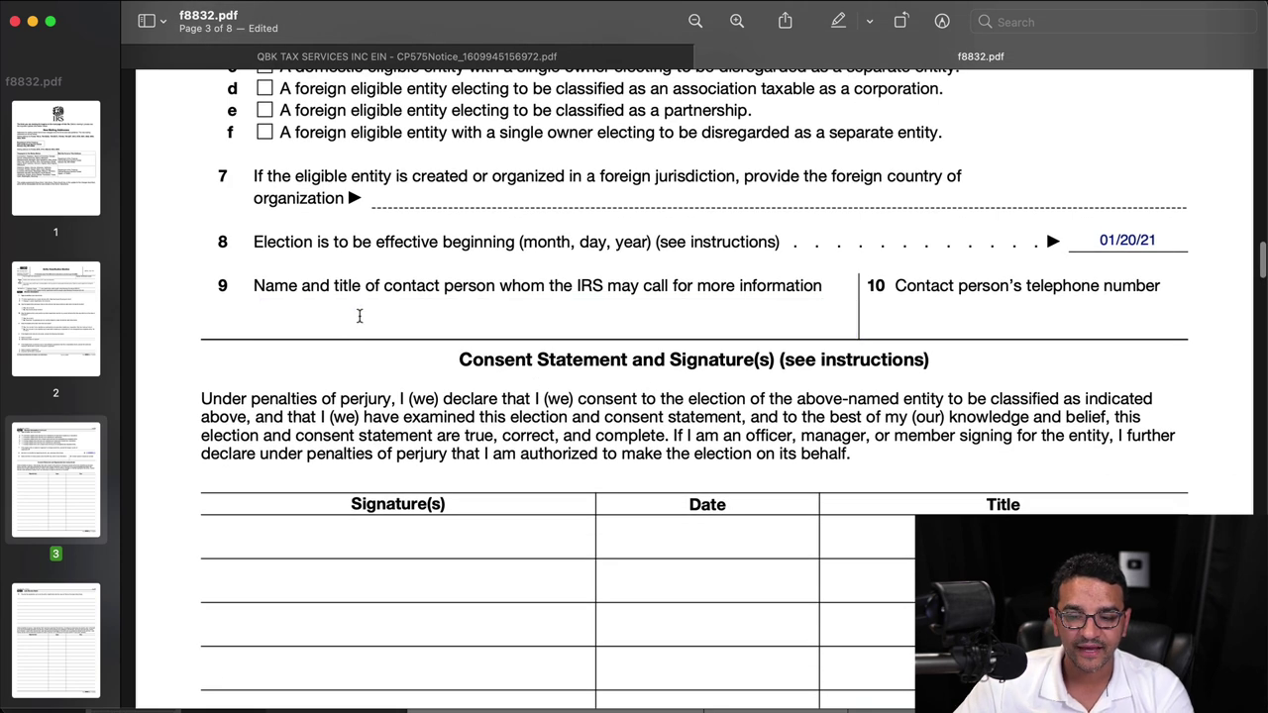
left_click(350, 320)
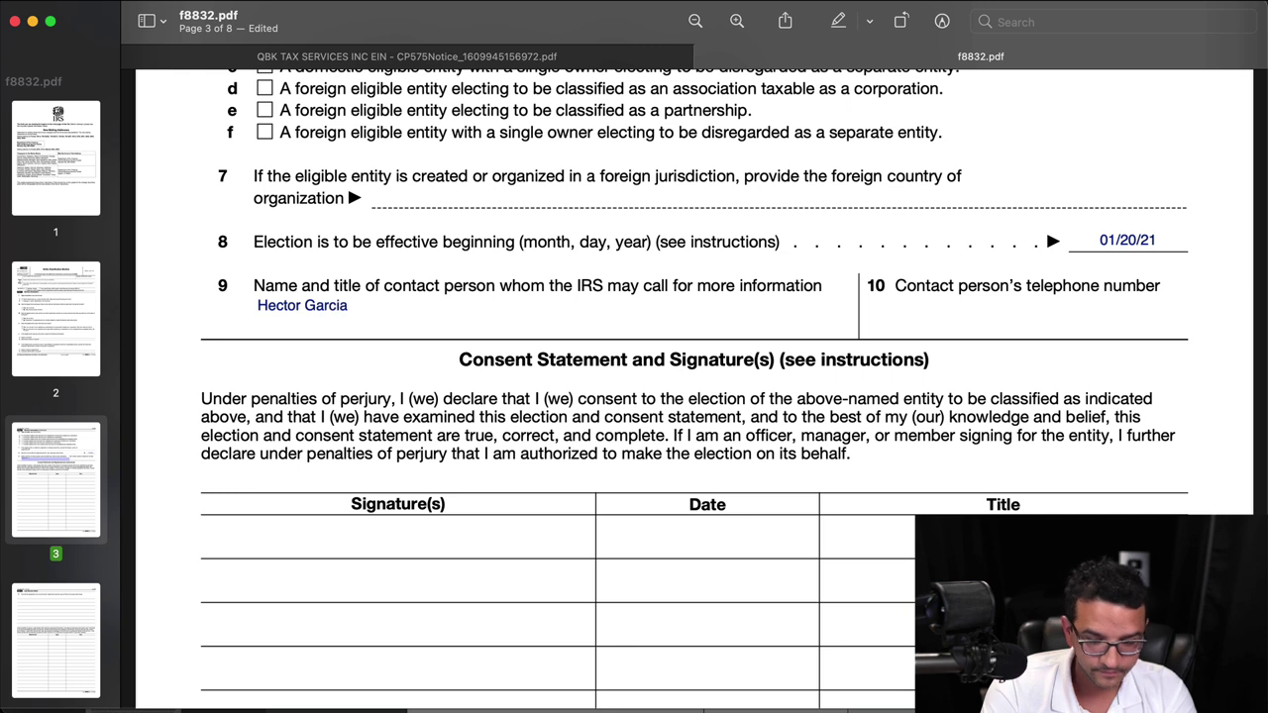
type(" (Pres")
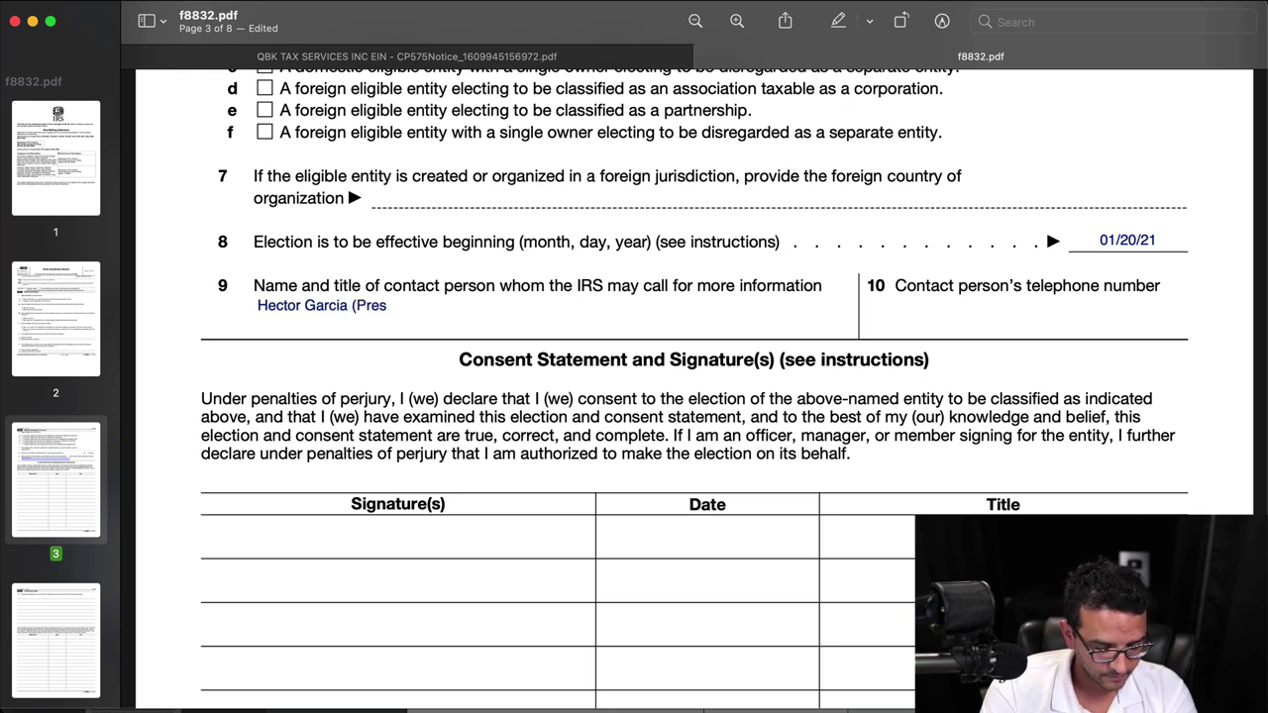
type("dent")
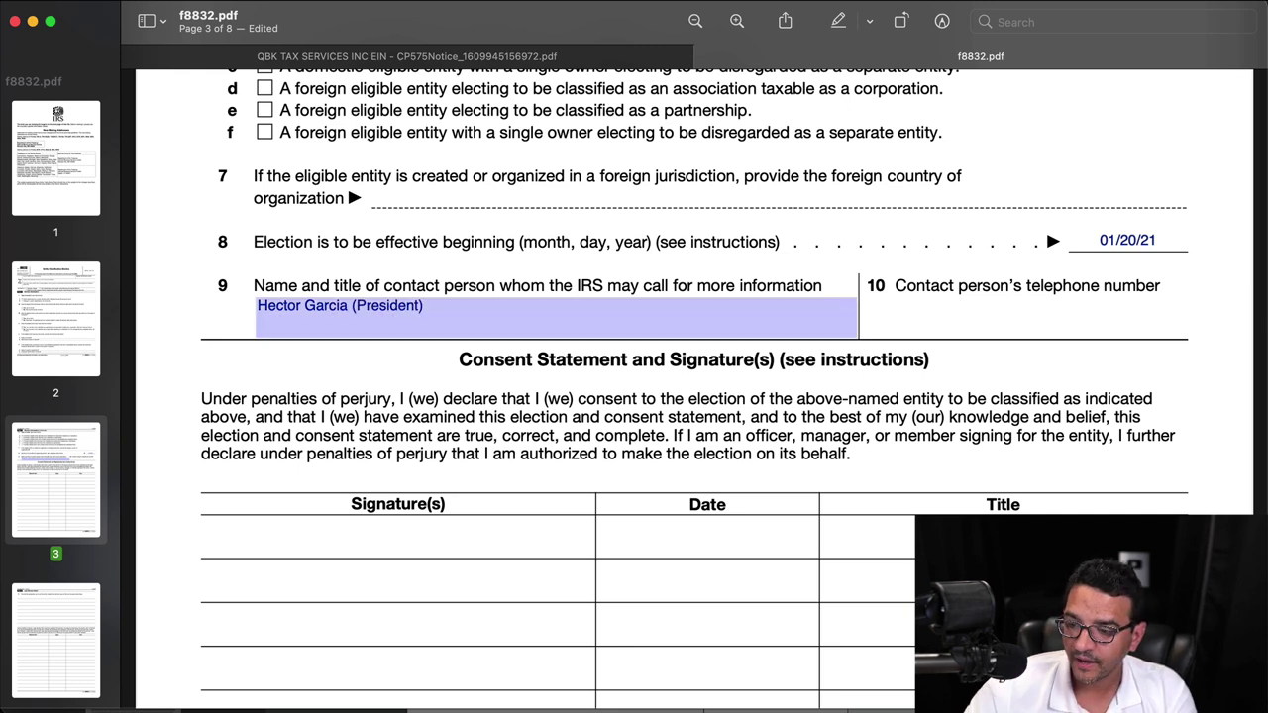
left_click(953, 313)
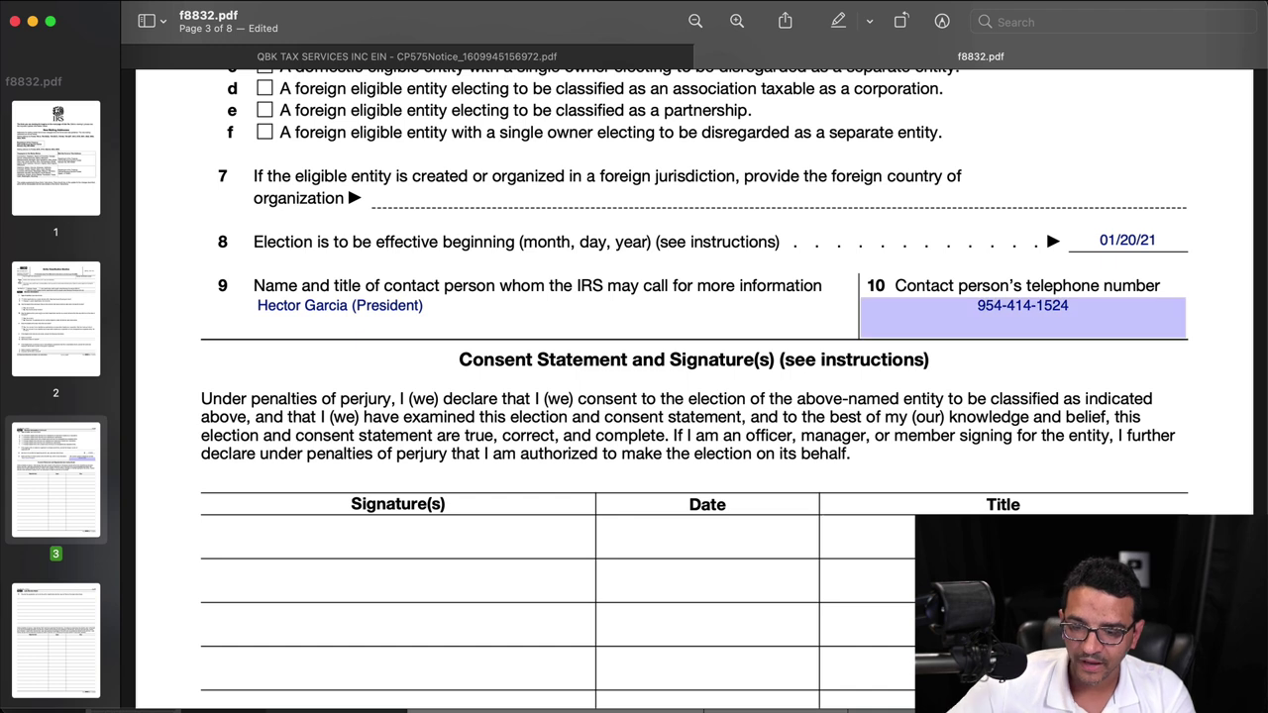
scroll(358, 410, "down", 5)
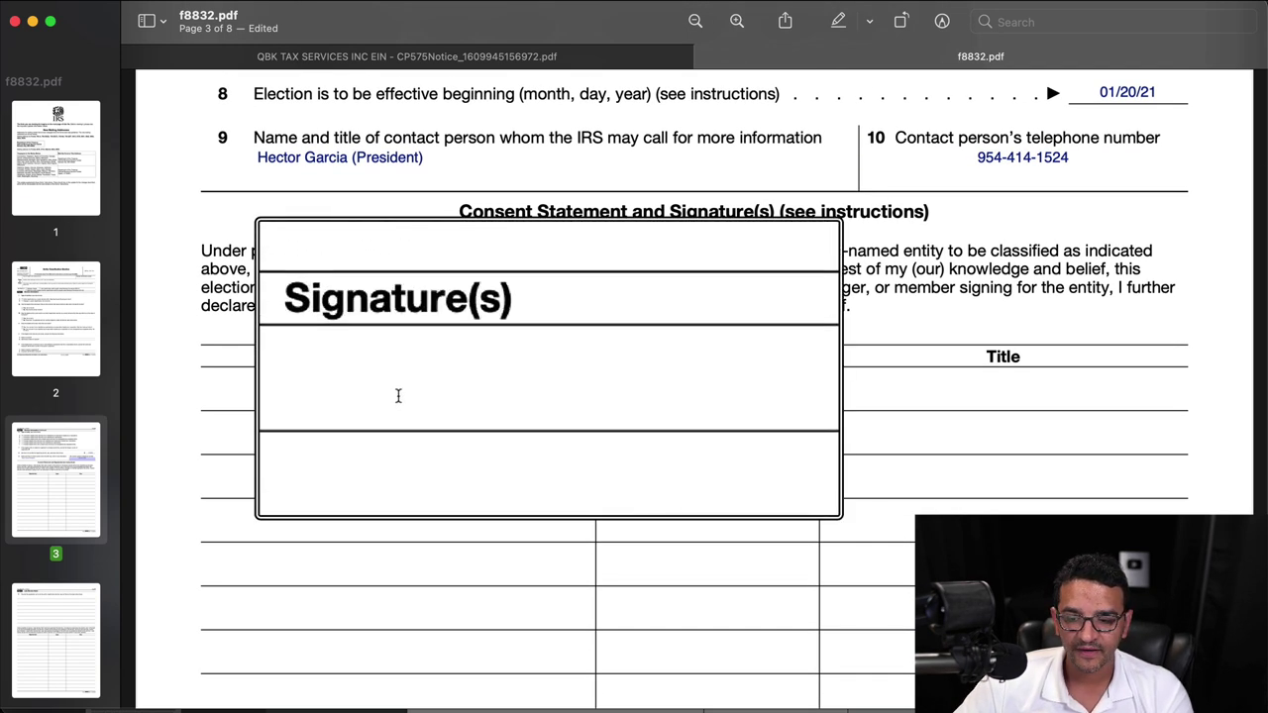
left_click(942, 394)
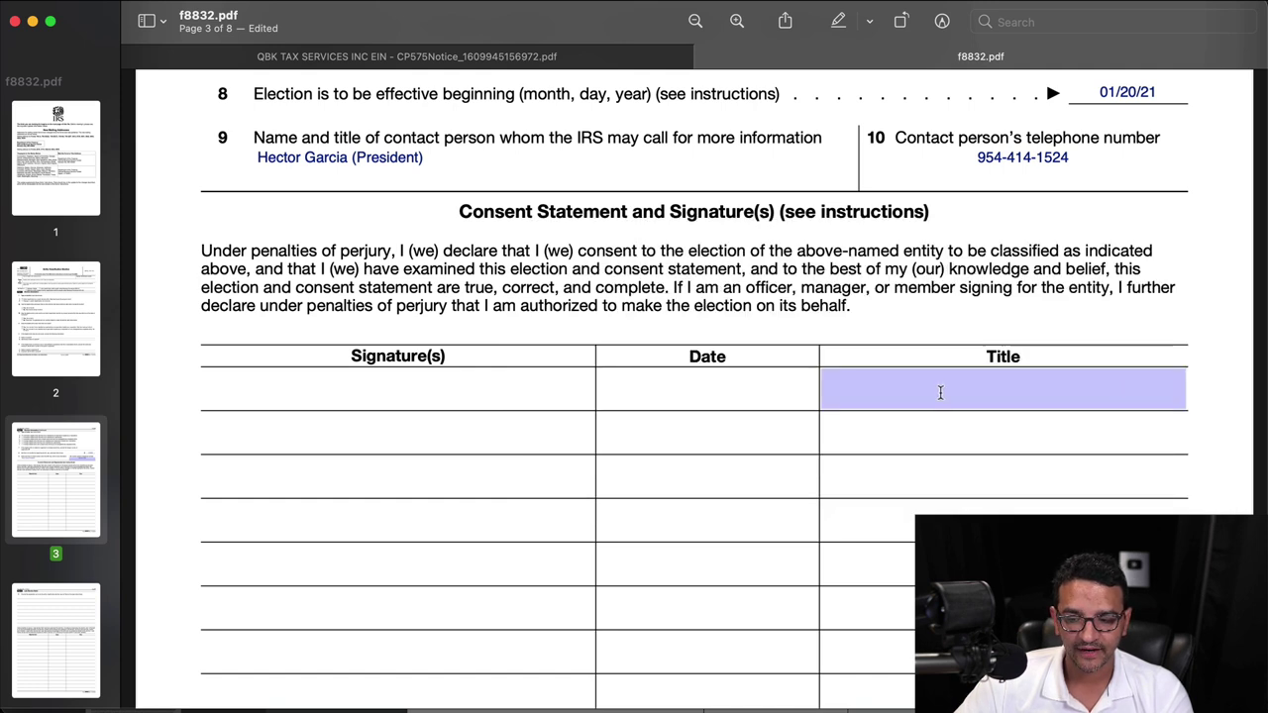
left_click(941, 398)
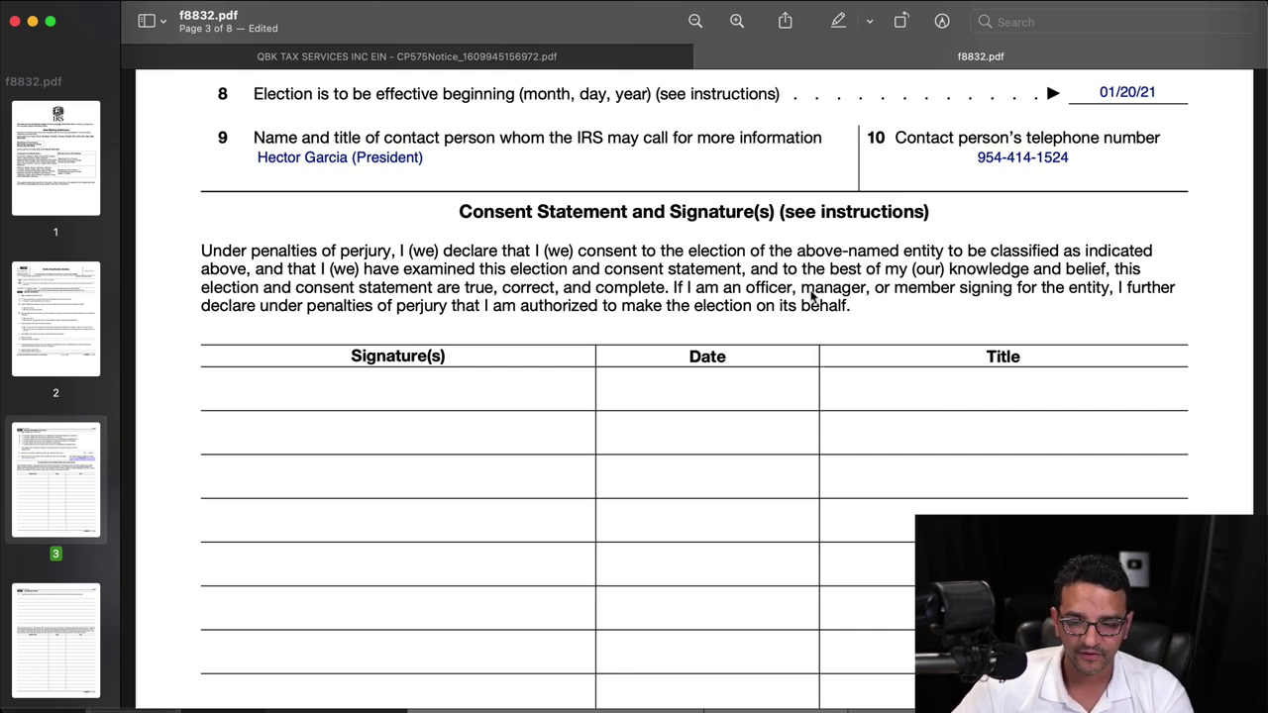
scroll(823, 305, "down", 2)
scroll(823, 305, "down", 5)
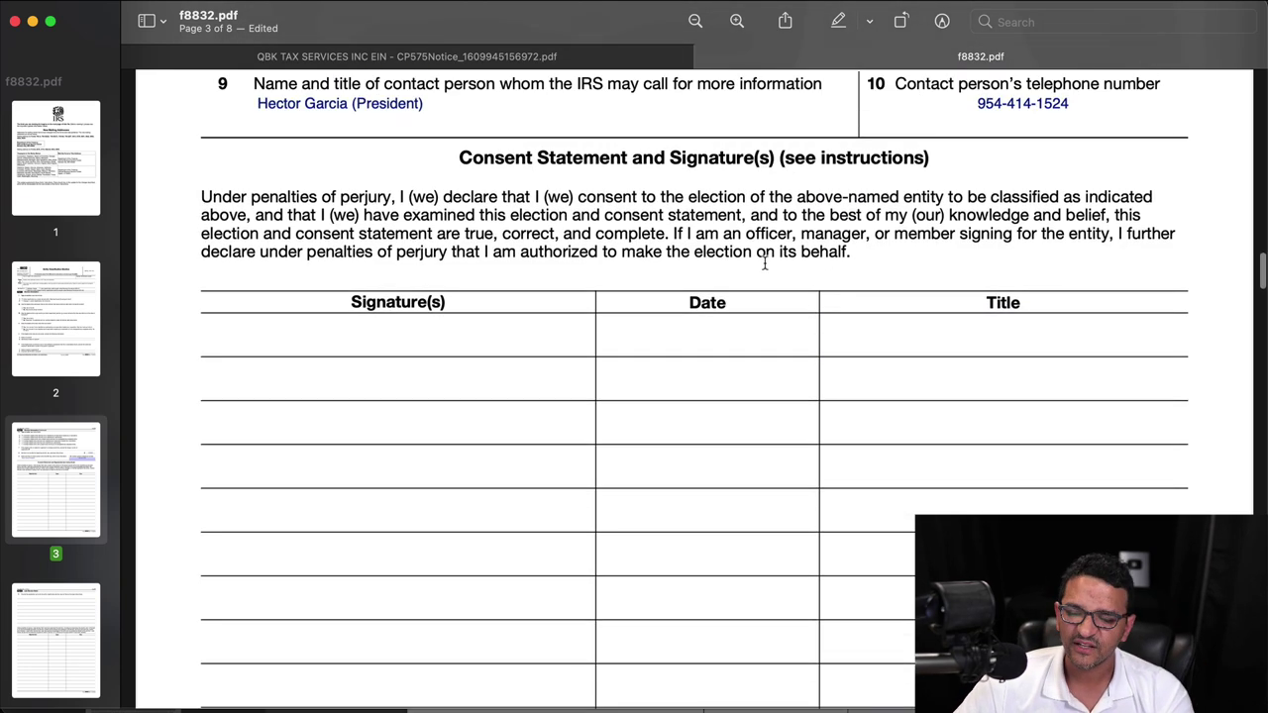
scroll(758, 255, "down", 10)
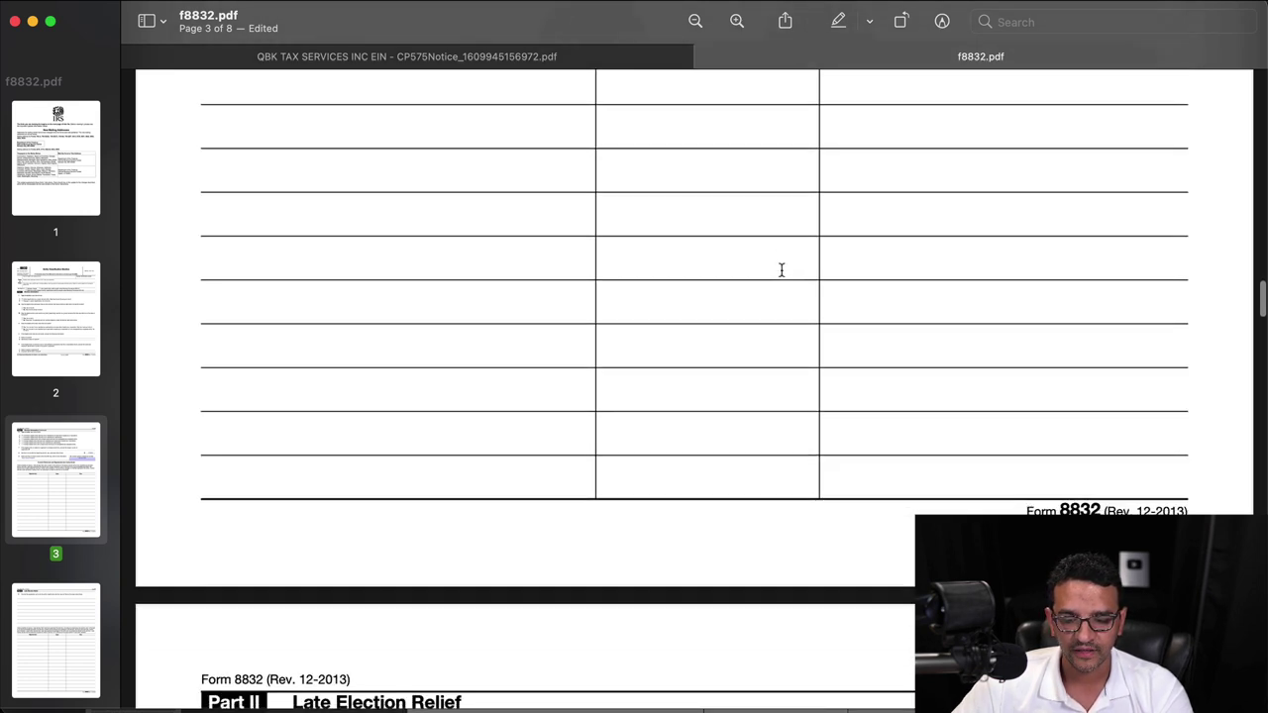
scroll(791, 287, "down", 3)
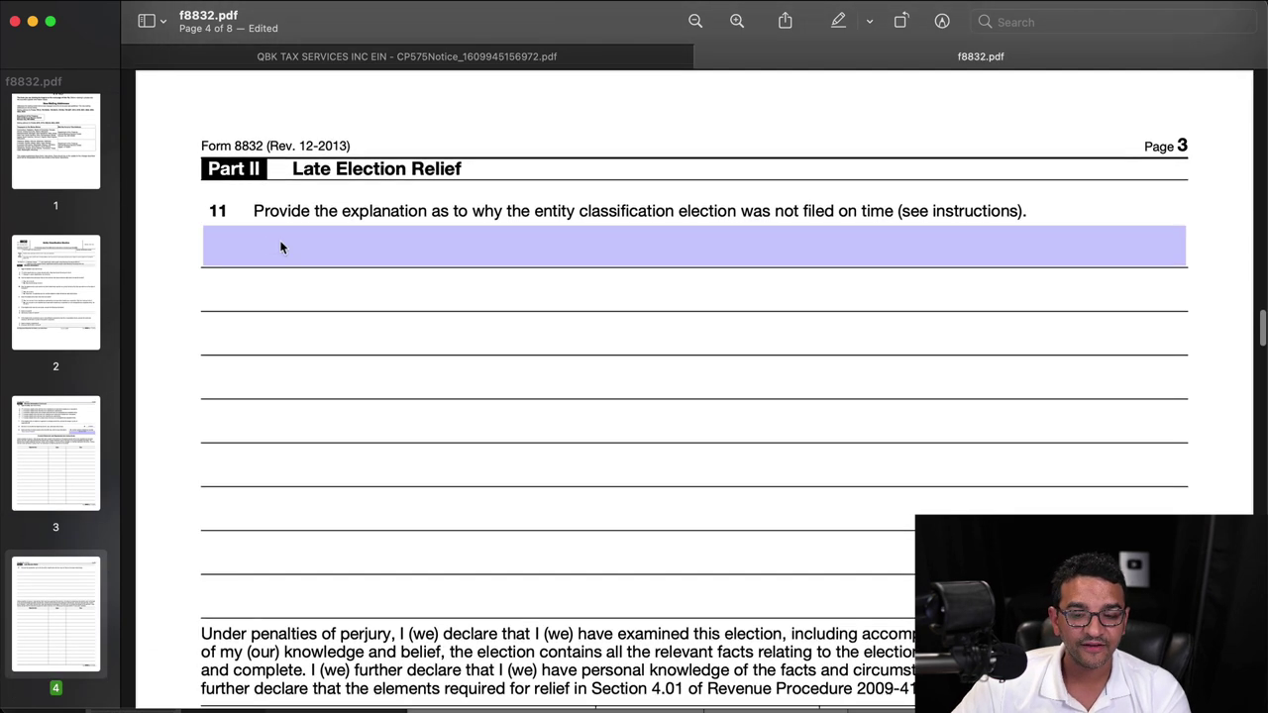
scroll(387, 250, "down", 1)
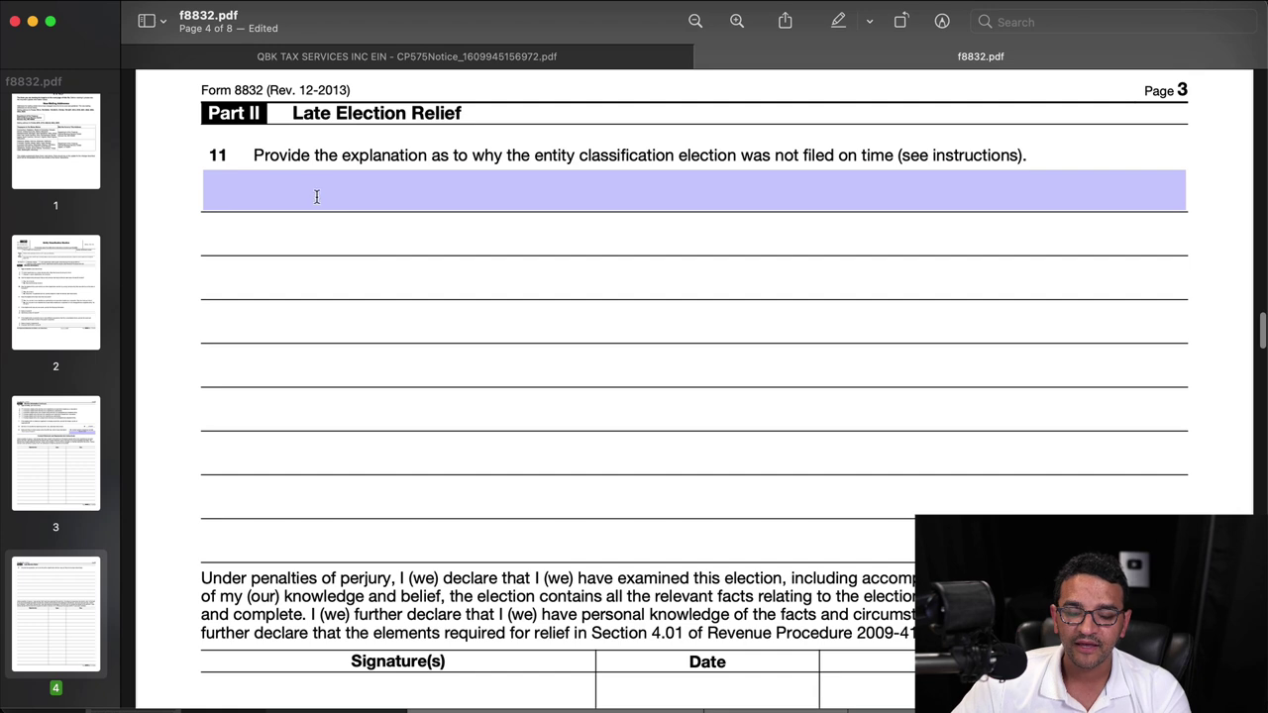
scroll(314, 195, "up", 2)
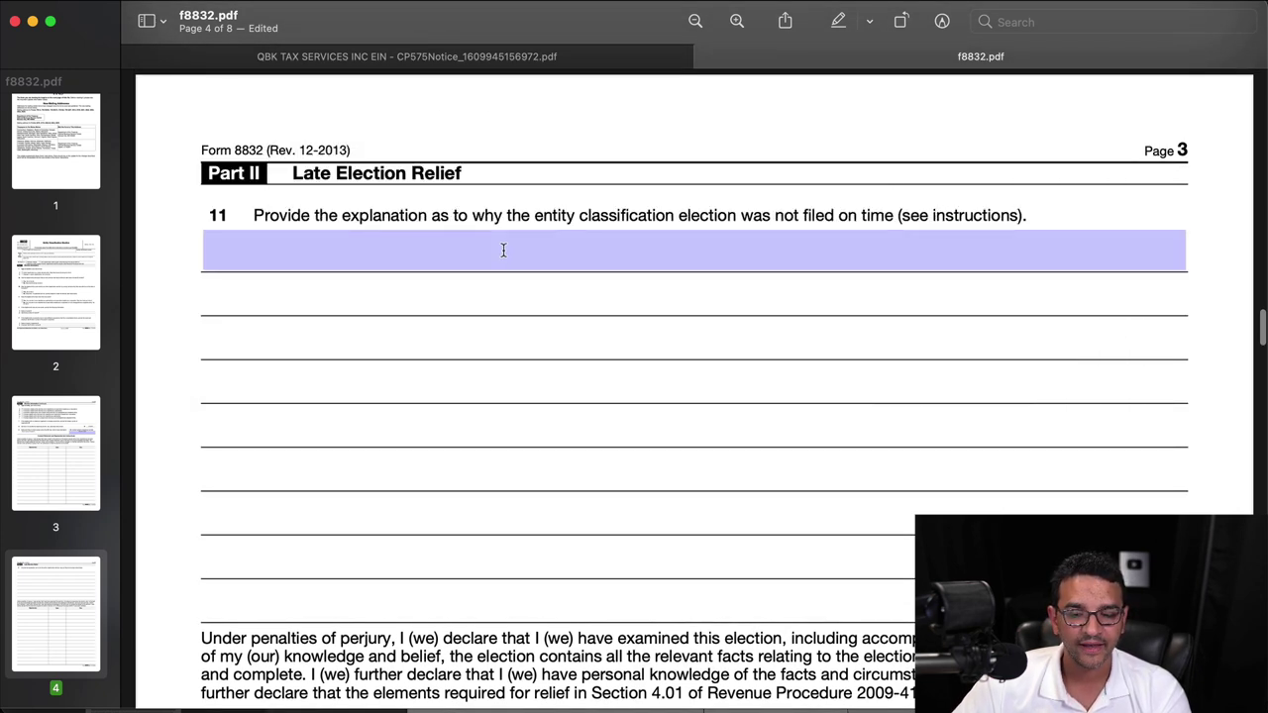
scroll(515, 268, "down", 4)
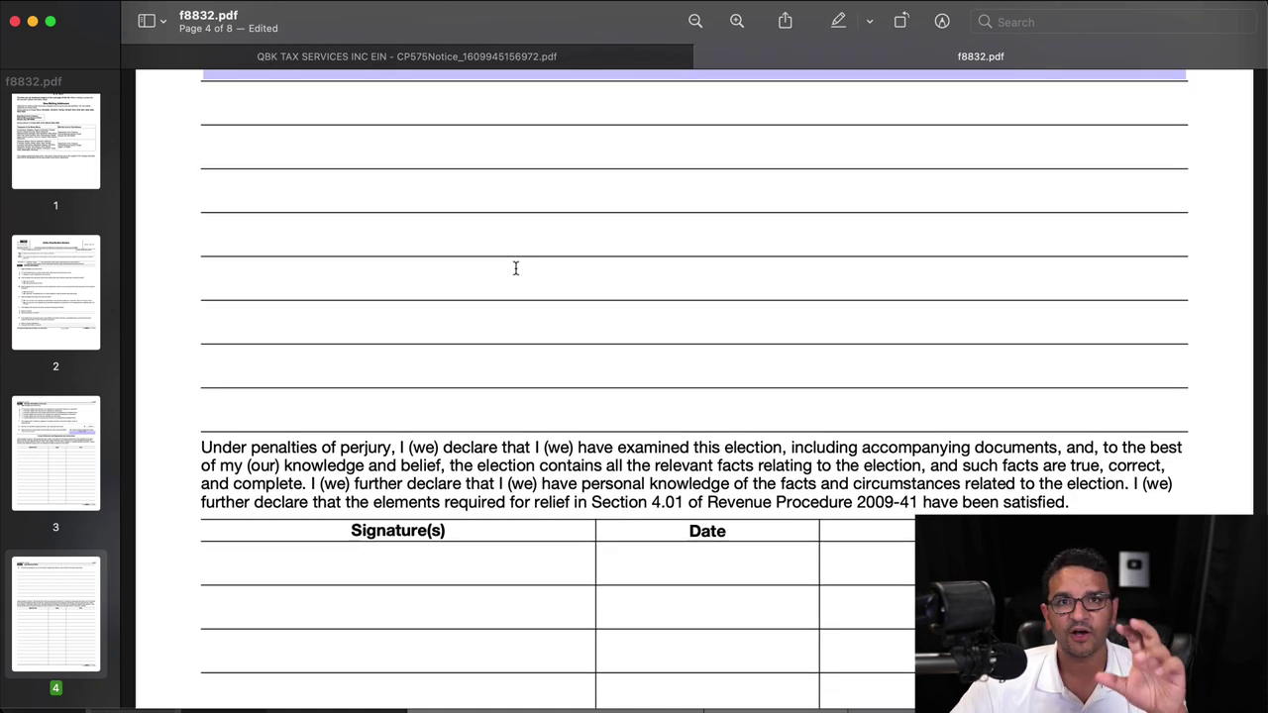
left_click(529, 274)
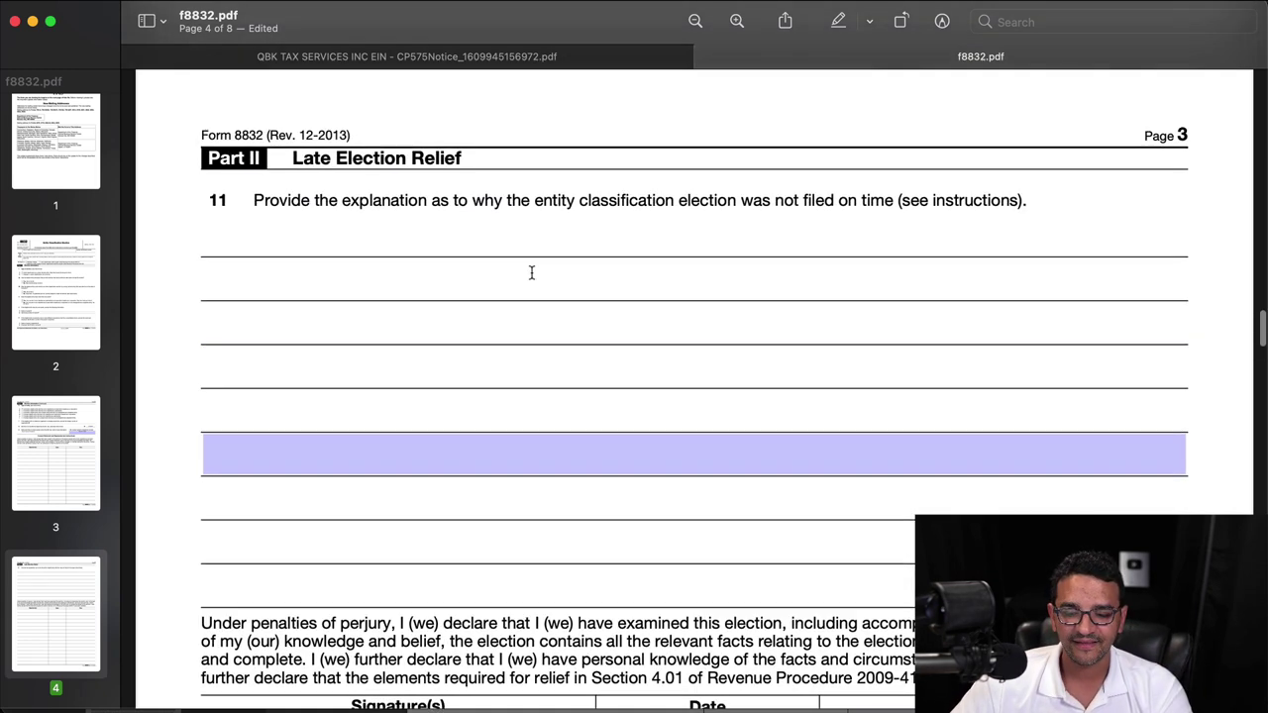
scroll(425, 489, "down", 3)
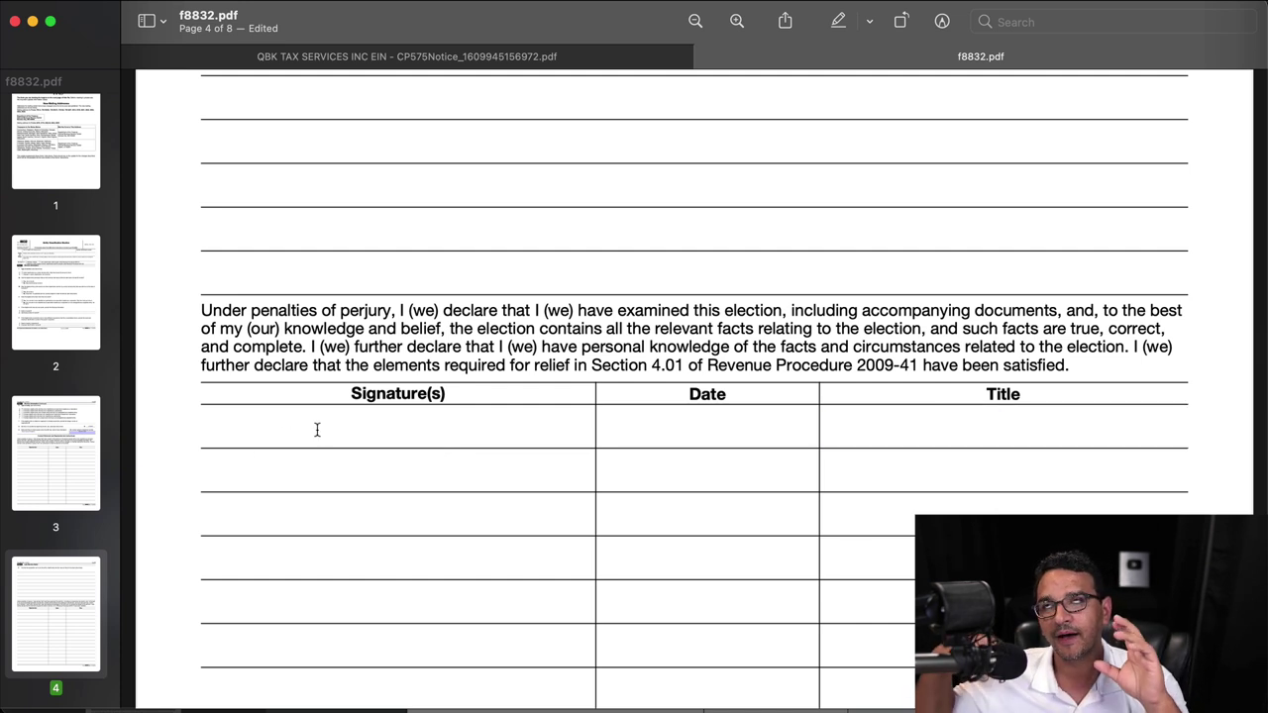
scroll(317, 429, "down", 10)
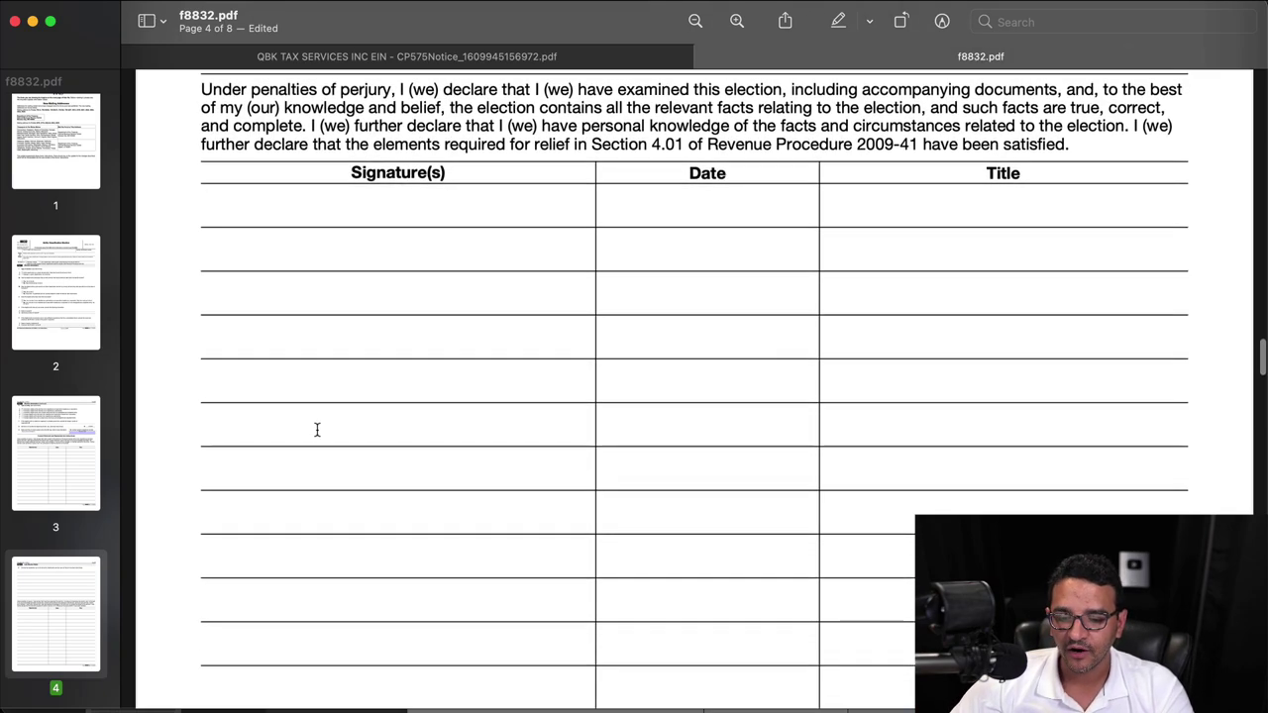
scroll(320, 425, "up", 6)
scroll(337, 423, "up", 3)
scroll(362, 428, "down", 10)
scroll(399, 421, "down", 20)
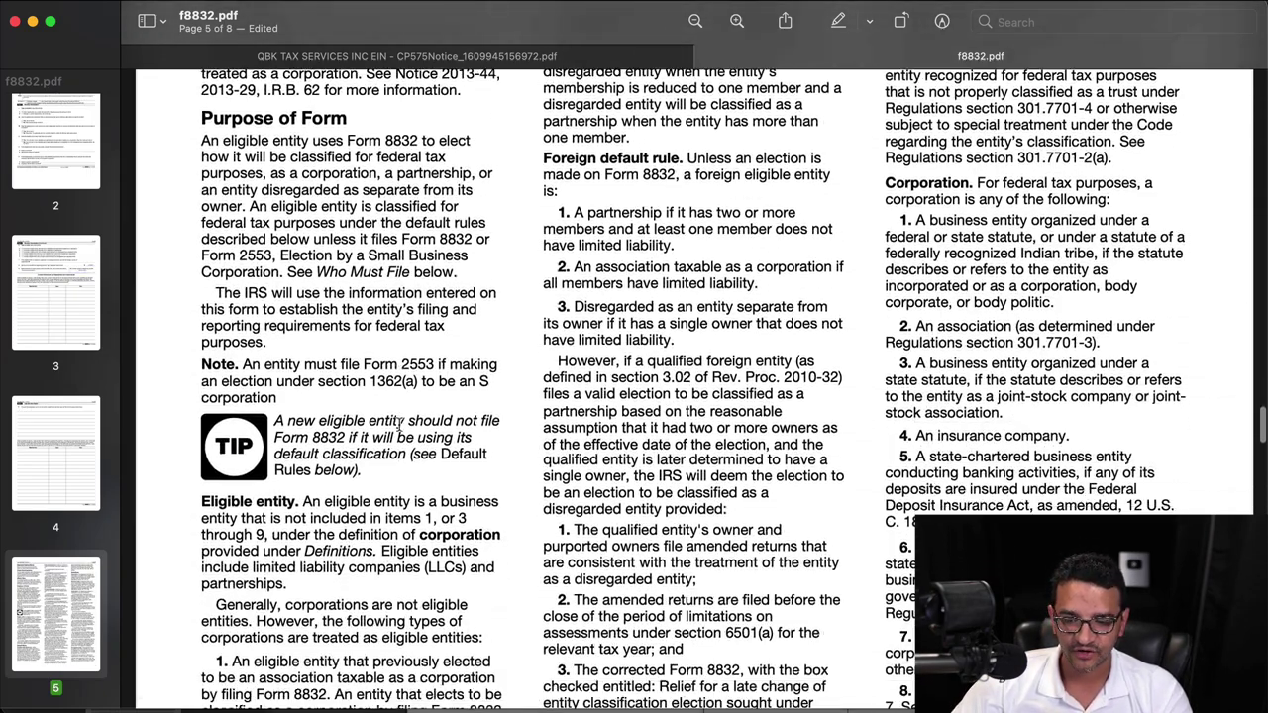
scroll(396, 421, "up", 20)
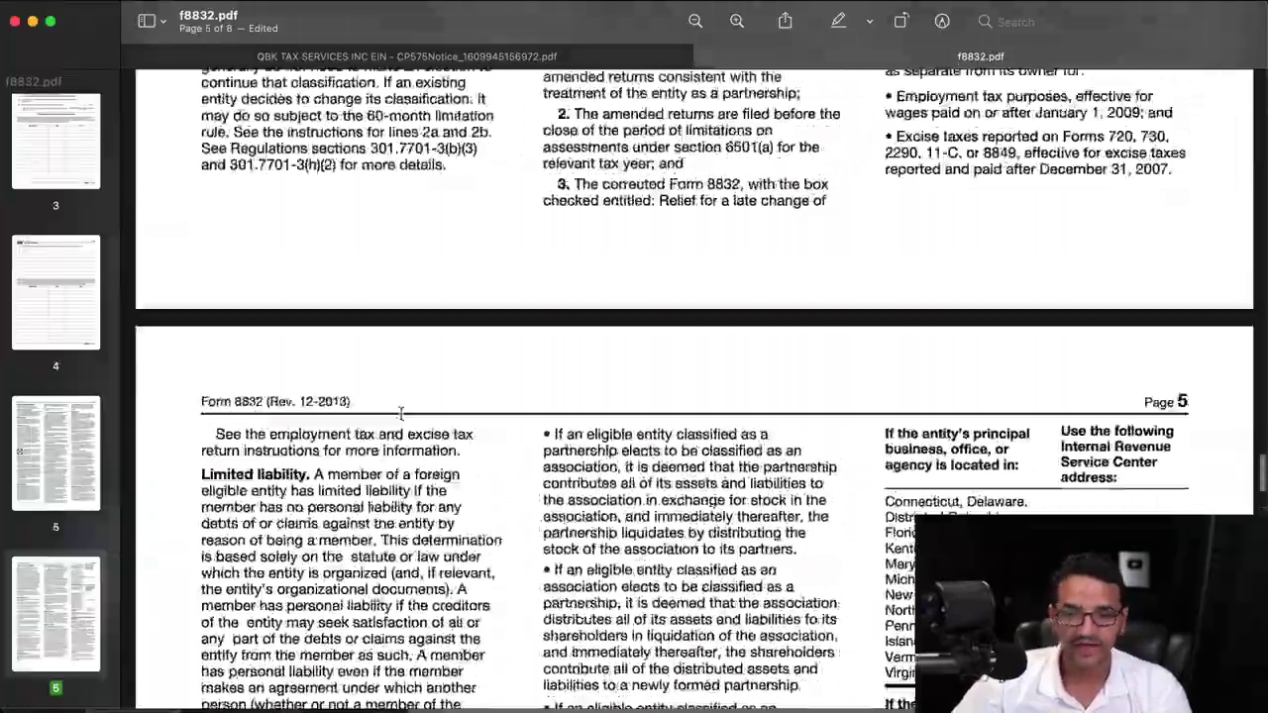
scroll(175, 89, "up", 3)
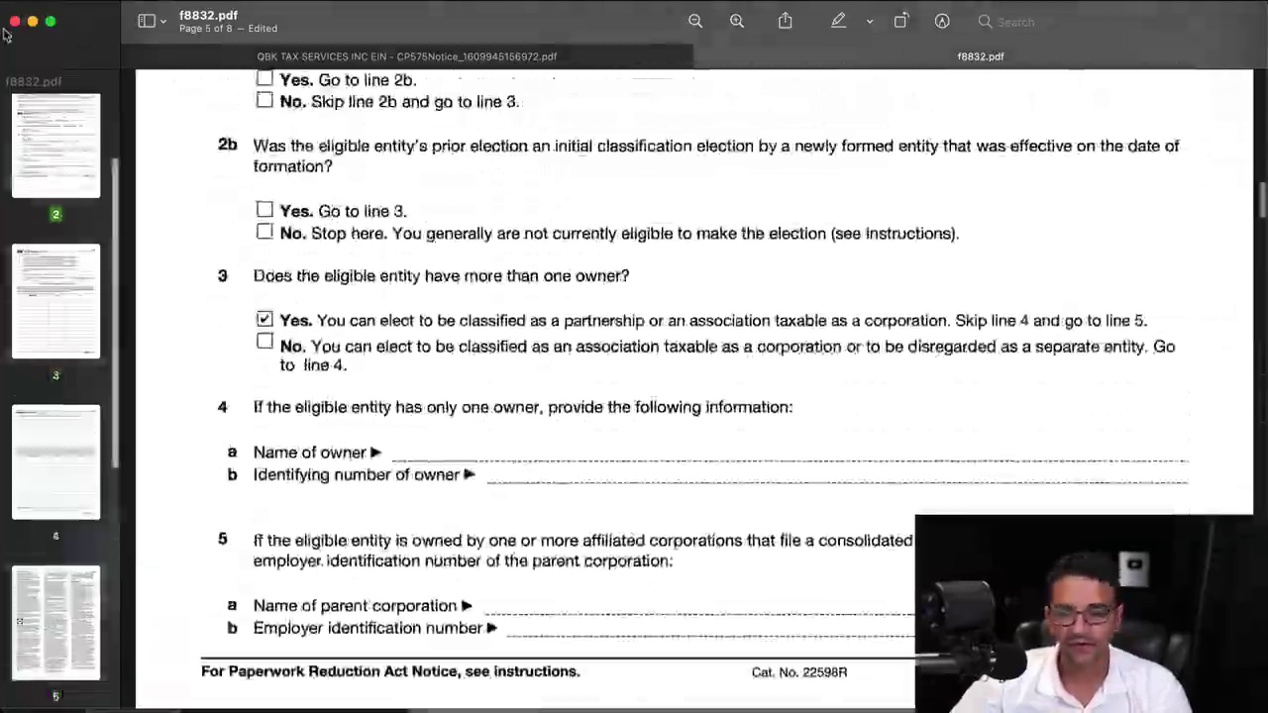
key("super+Tab")
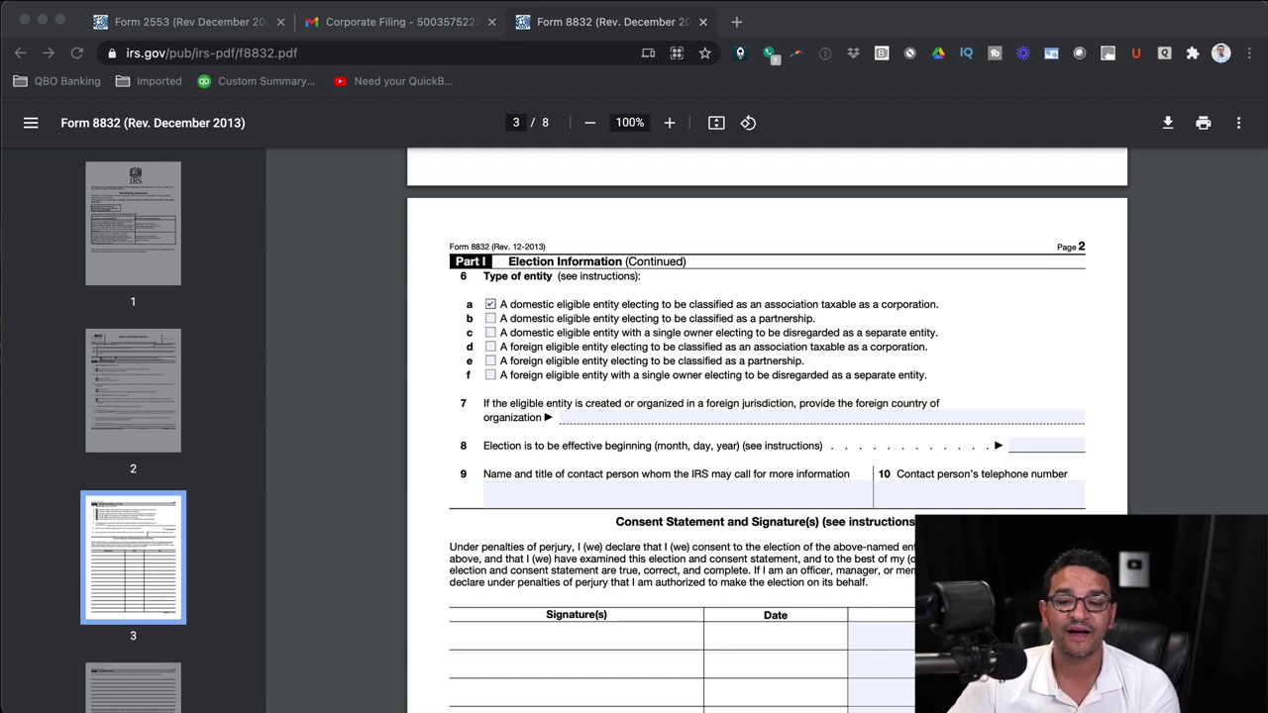
Step: Switch between the Form 2553 and Form 8832 tabs, finishing on Form 2553
left_click(166, 31)
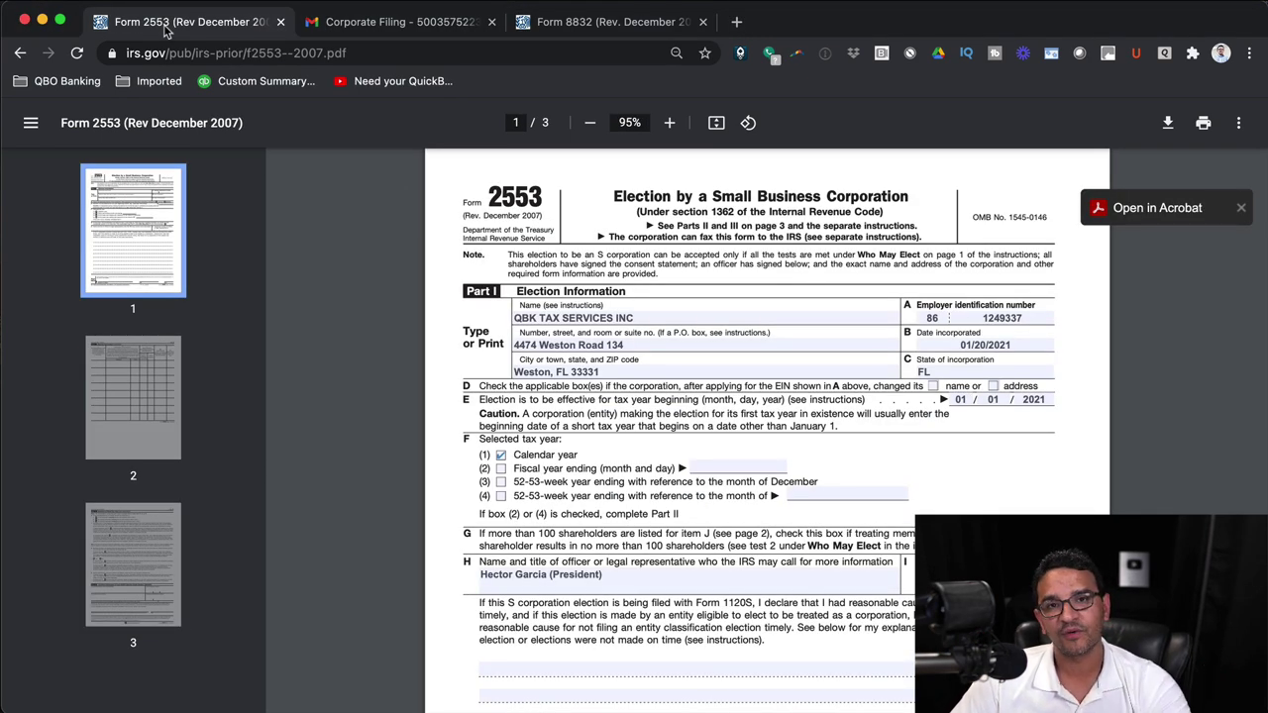
left_click(616, 27)
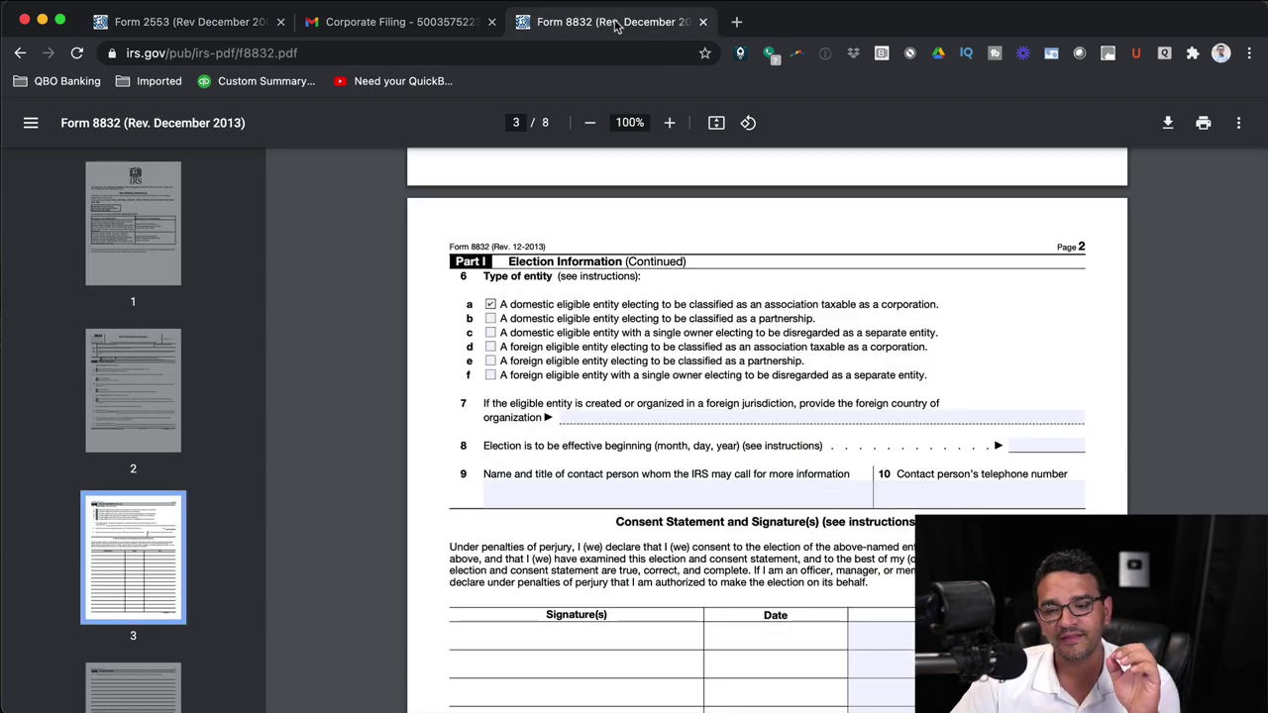
left_click(157, 27)
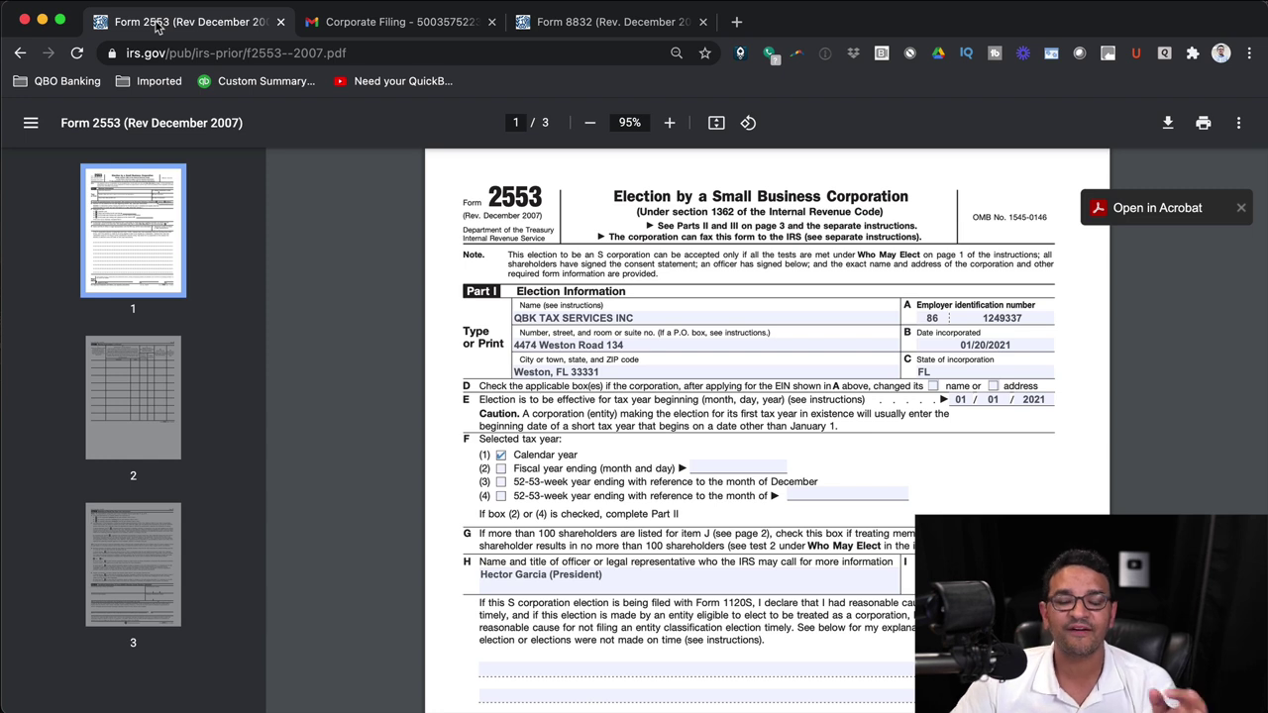